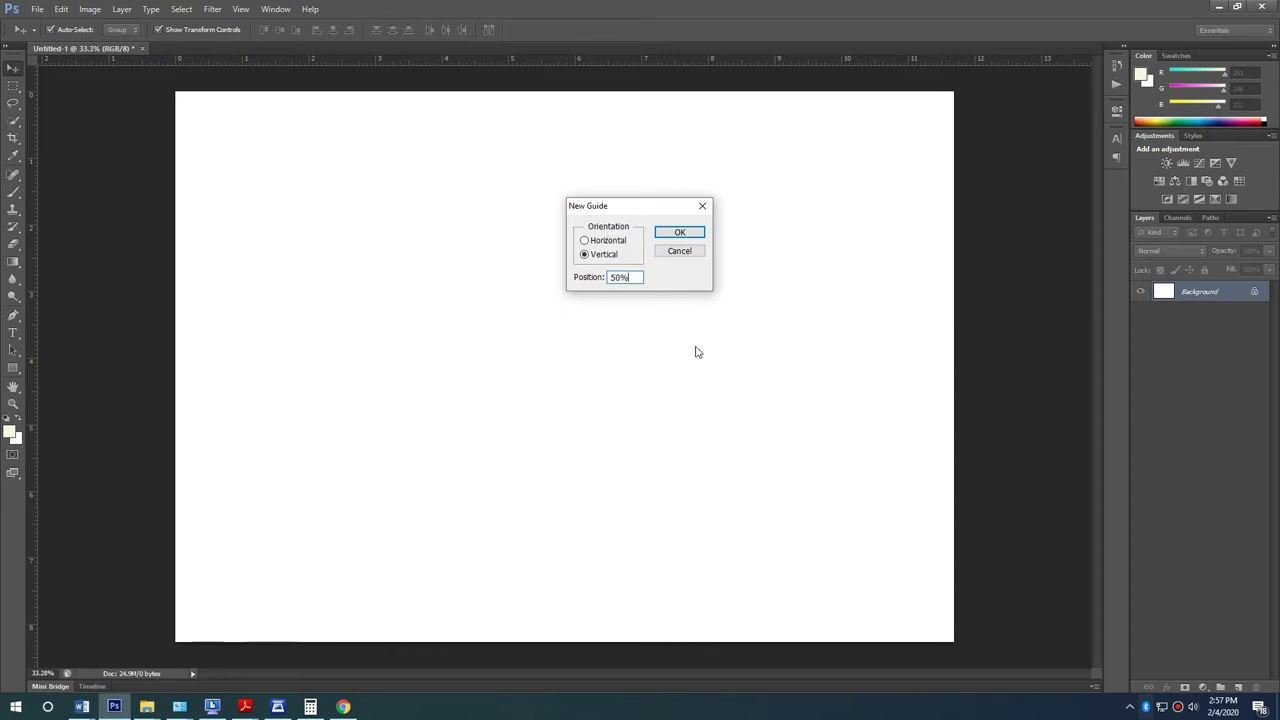
Step: Add a vertical guide at 50% and draw a cream rectangle from the page's top-left corner
click(681, 232)
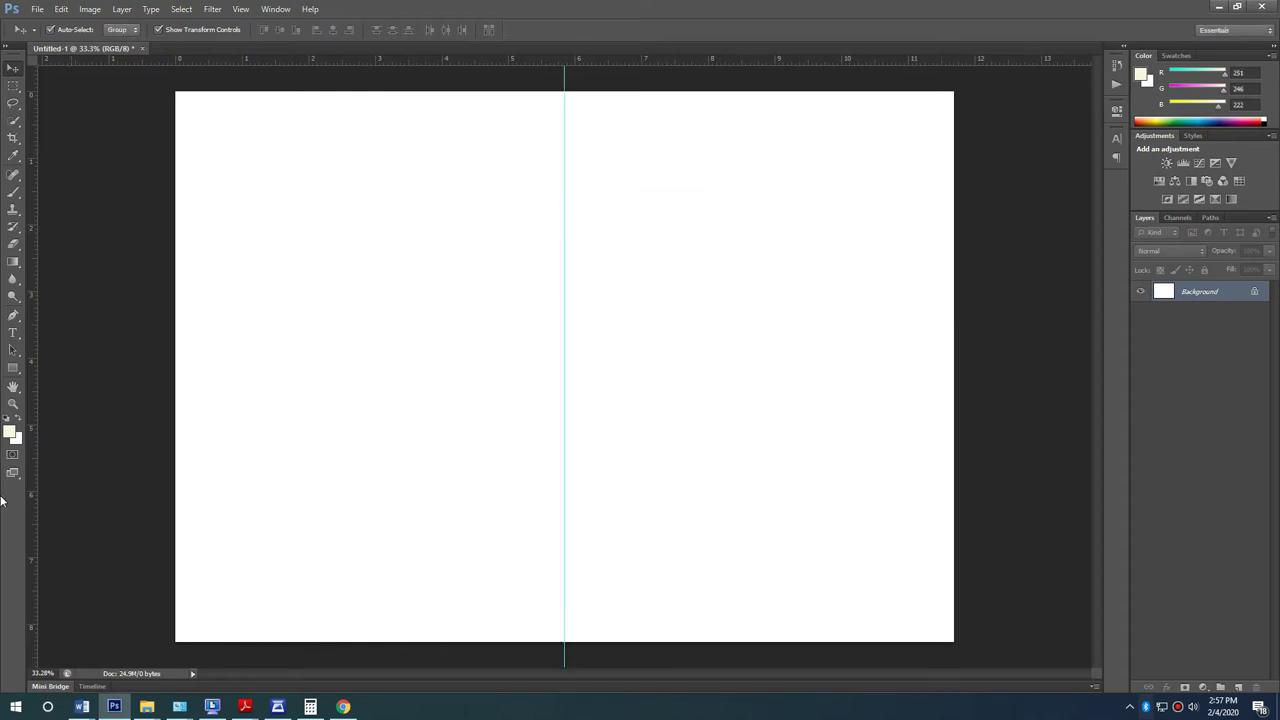
click(13, 368)
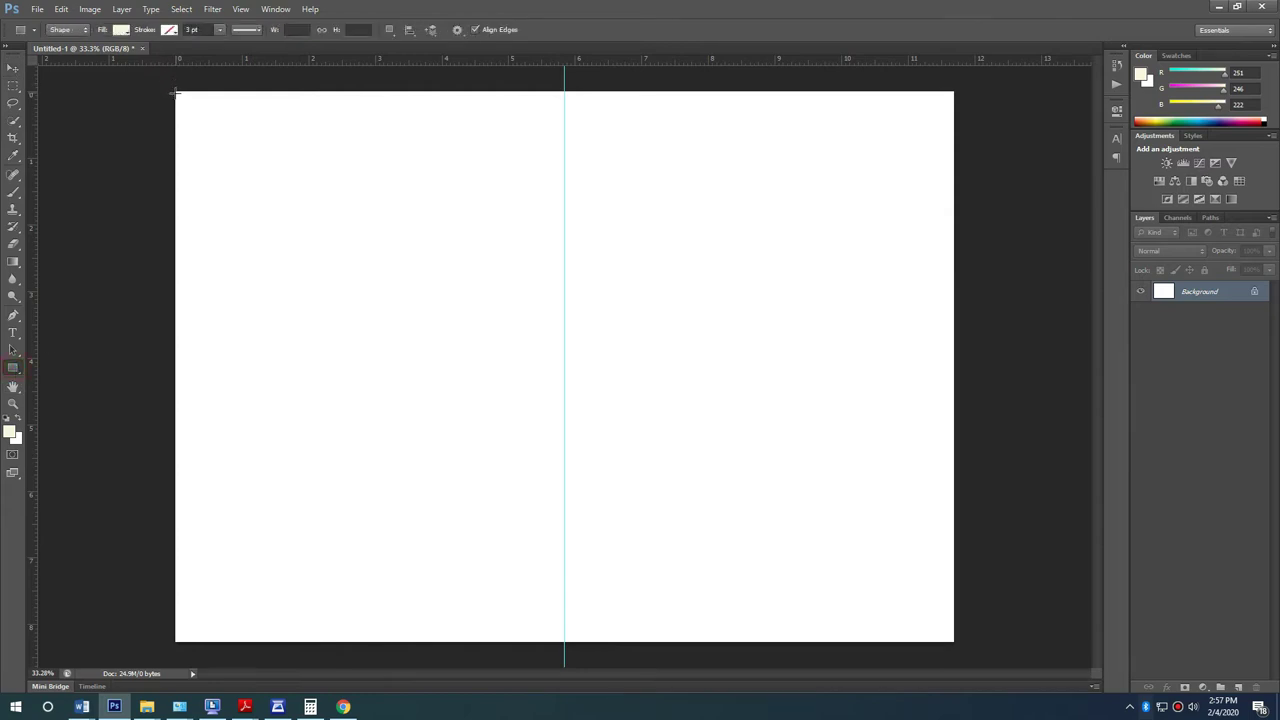
drag(174, 92, 548, 291)
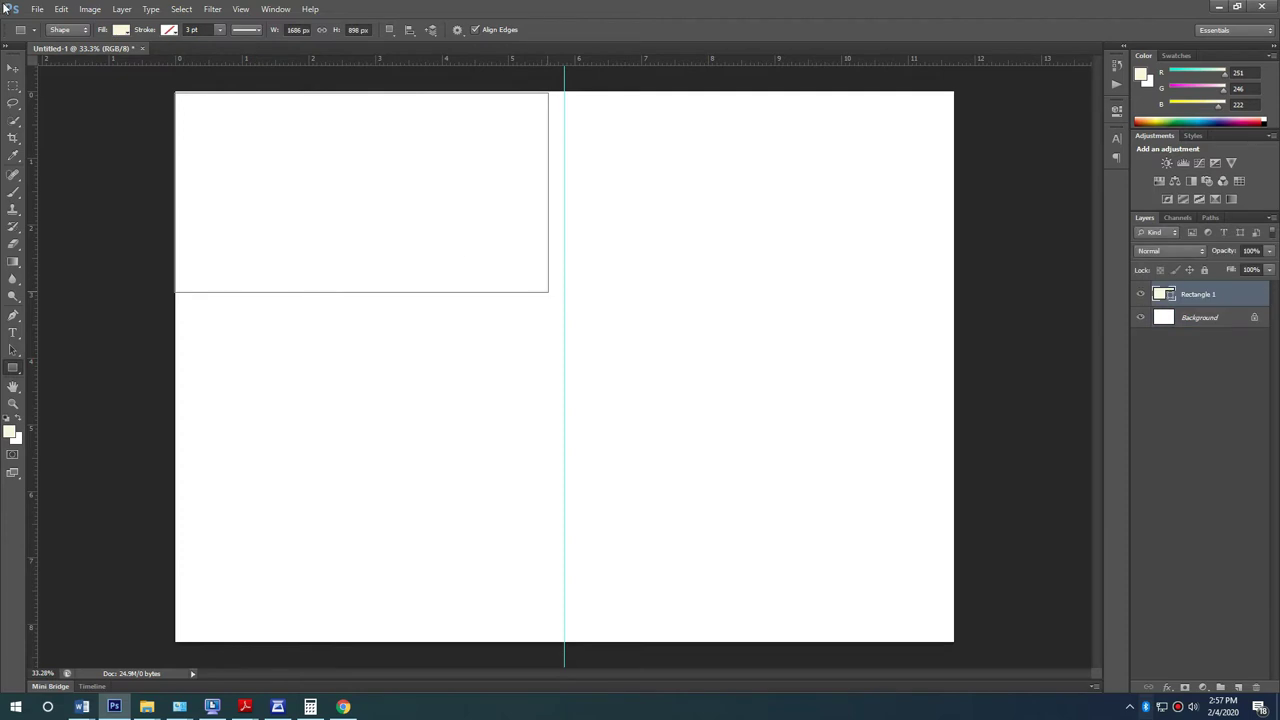
click(13, 68)
drag(446, 226, 464, 237)
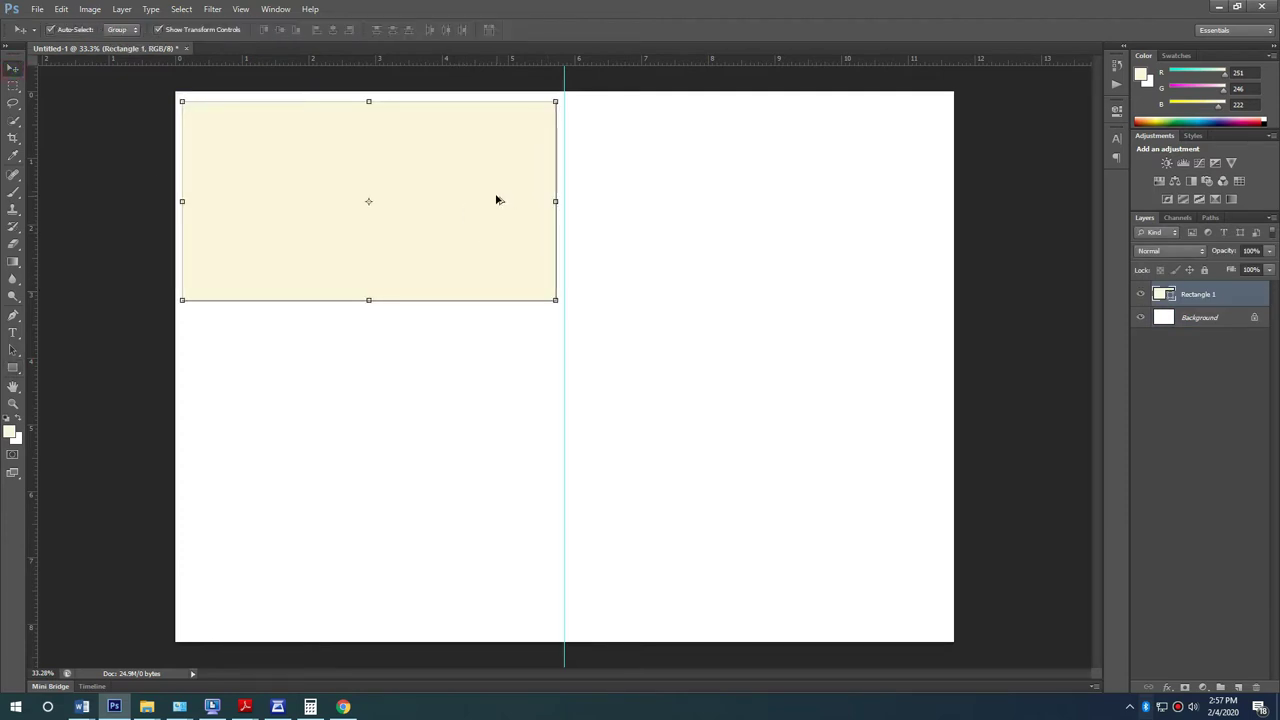
Step: Duplicate the cream rectangle and shorten the copy by lowering its top edge
click(692, 432)
click(449, 231)
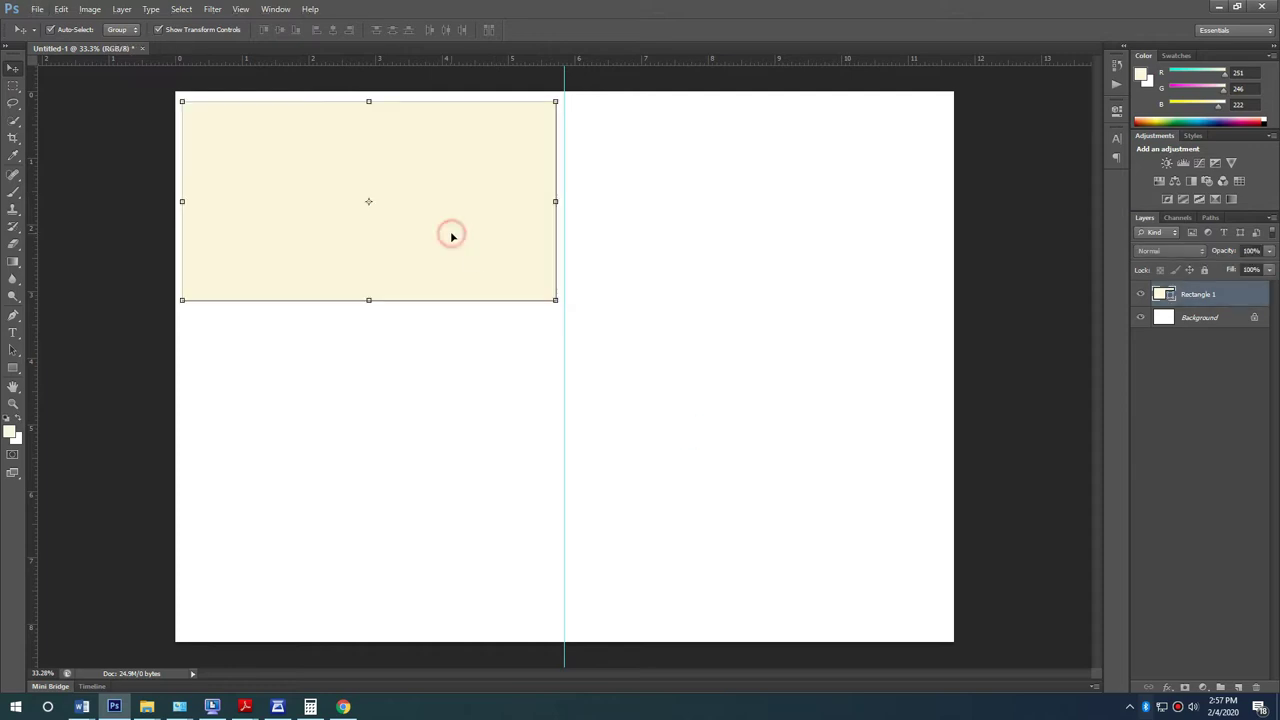
key(ctrl+j)
click(368, 101)
drag(368, 101, 386, 131)
Step: Move the shortened copy below the first panel and make a third, shorter panel beneath it
key(Return)
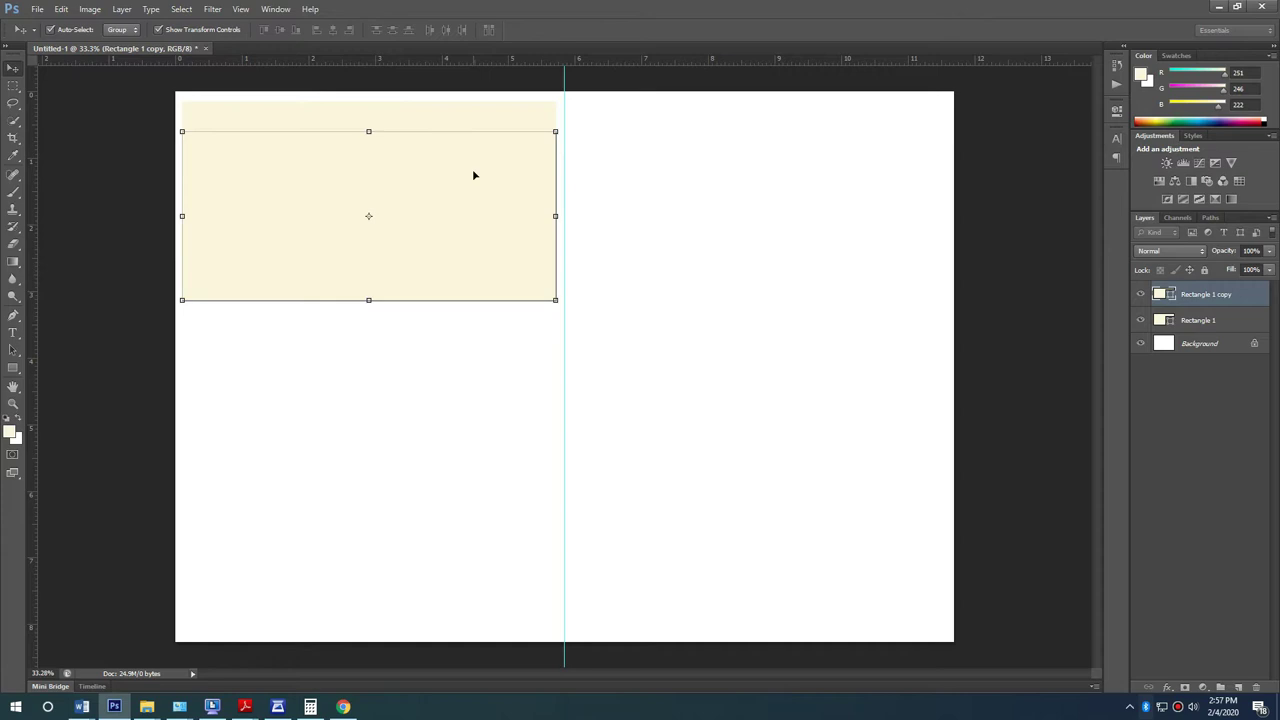
drag(474, 200, 316, 236)
key(ctrl+j)
scroll(316, 236, up, 3)
drag(386, 282, 386, 236)
drag(457, 134, 463, 486)
key(Return)
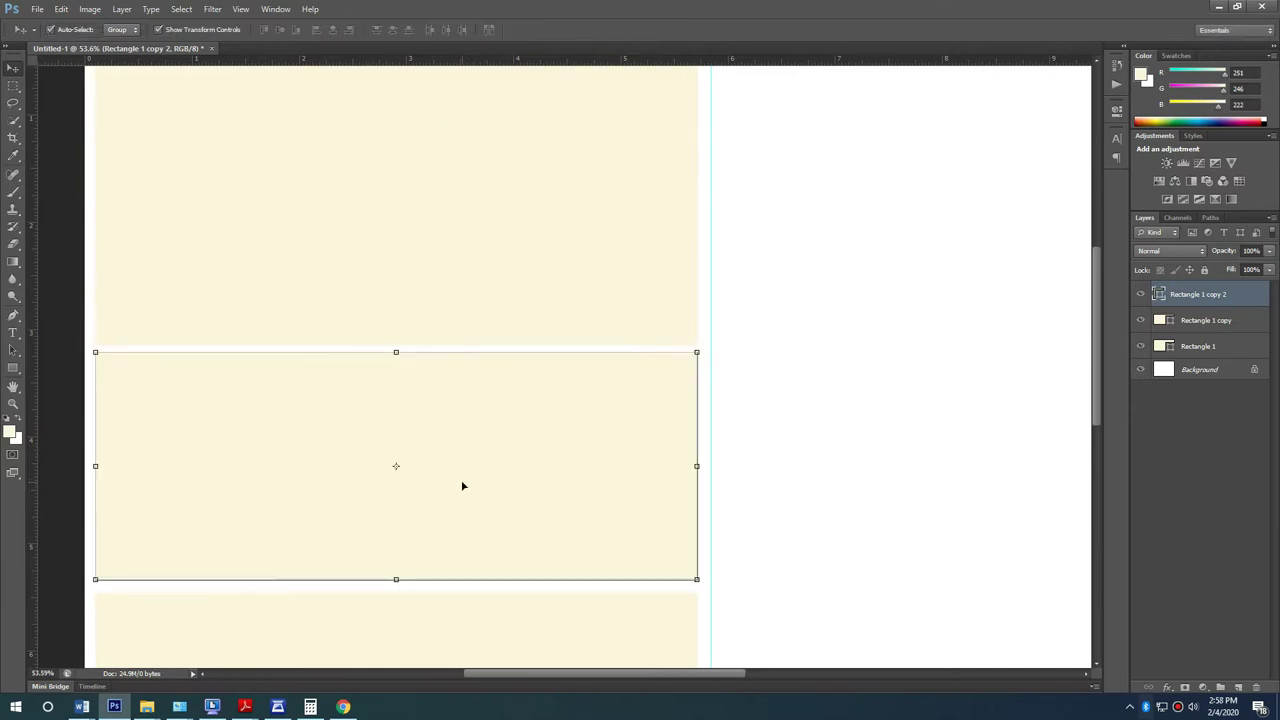
Step: Check the three stacked cream panels, then select the top rectangle, Rectangle 1
click(831, 500)
scroll(297, 494, down, 2)
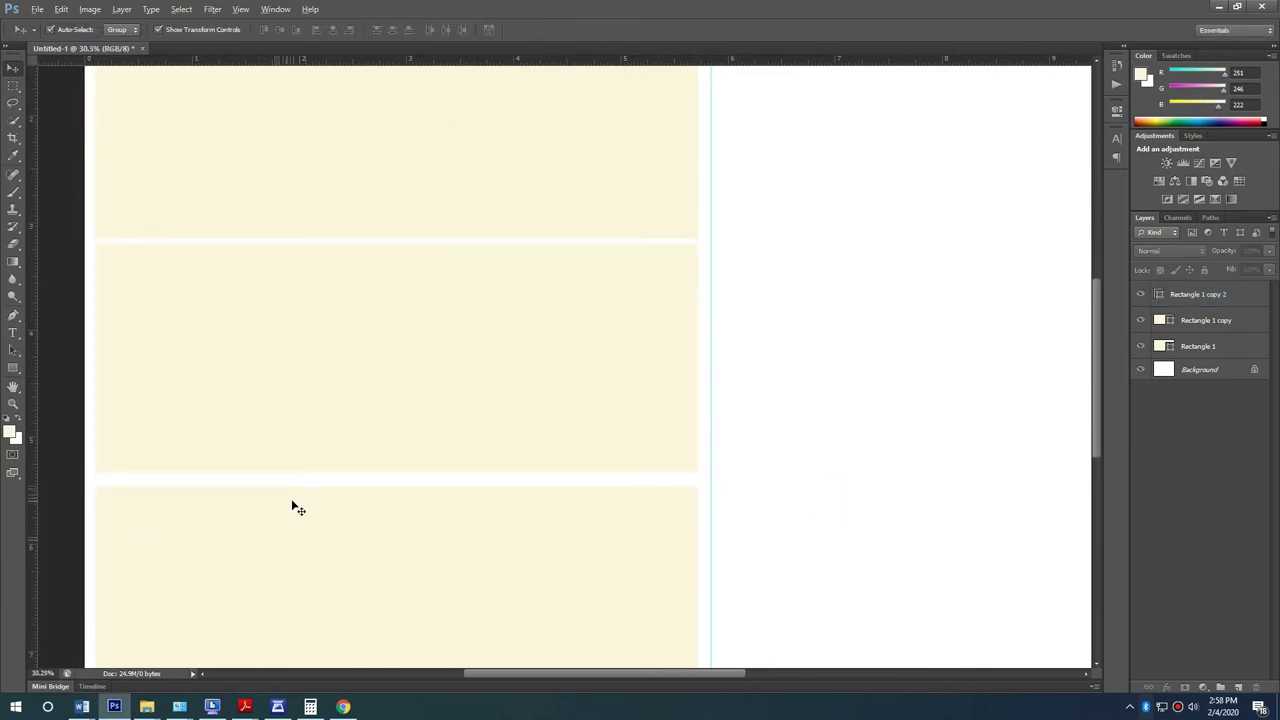
scroll(291, 506, down, 3)
scroll(327, 503, up, 1)
click(325, 549)
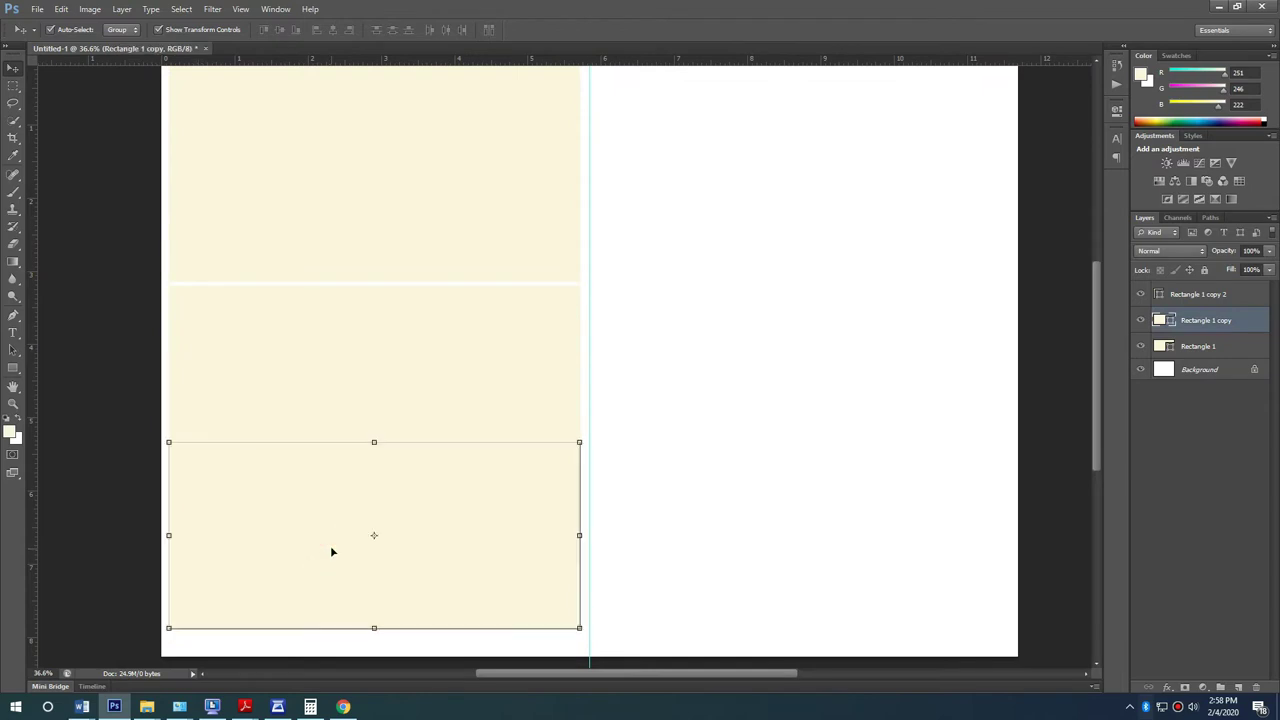
drag(680, 586, 349, 200)
scroll(443, 394, up, 1)
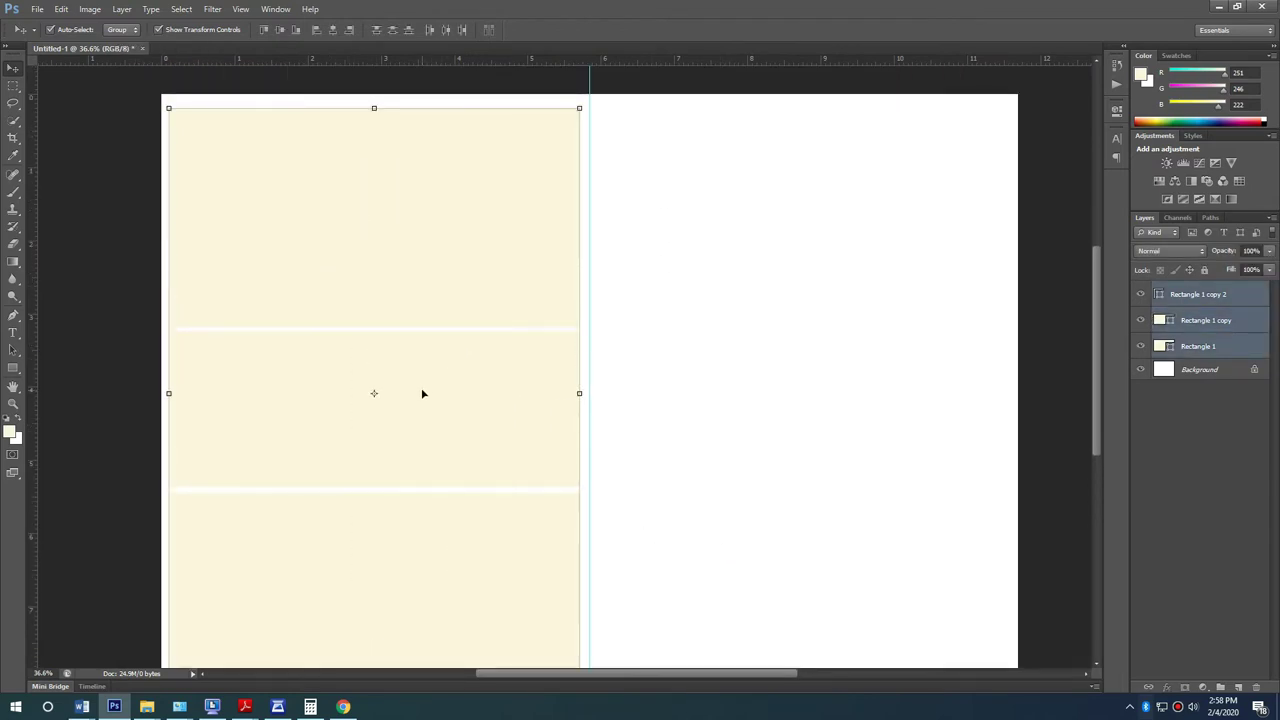
click(686, 500)
scroll(96, 323, down, 1)
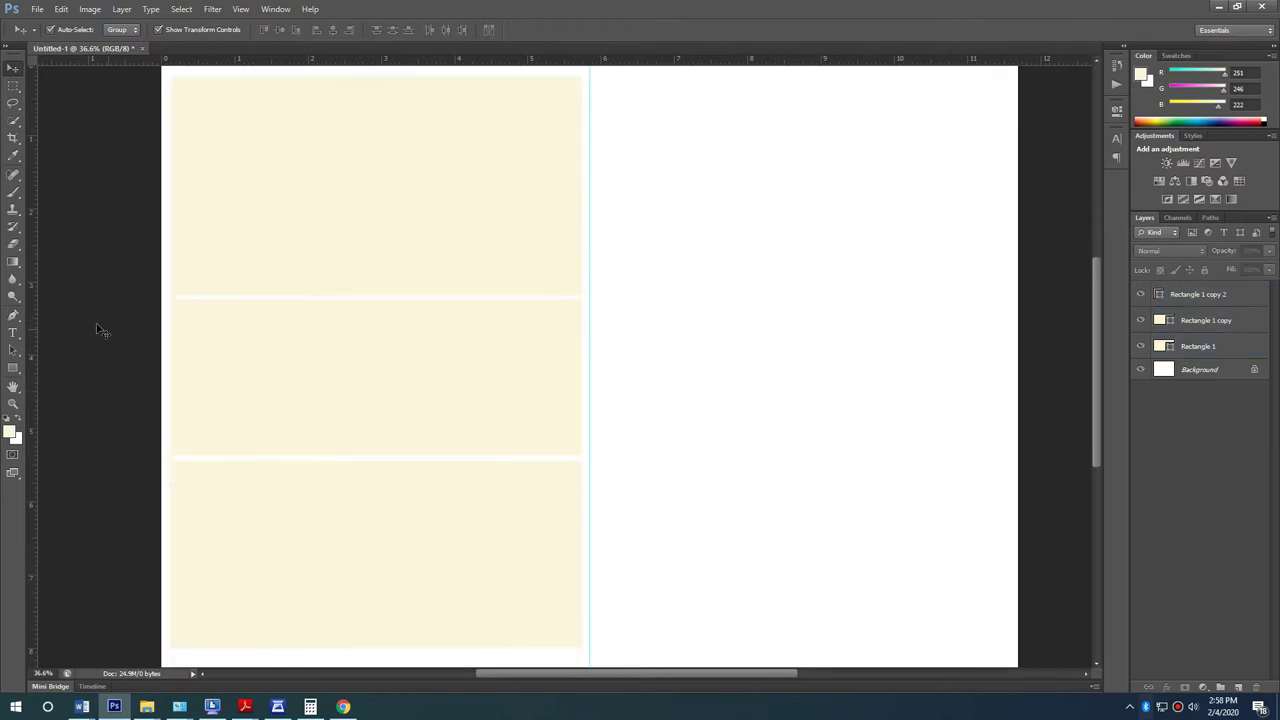
scroll(214, 151, up, 3)
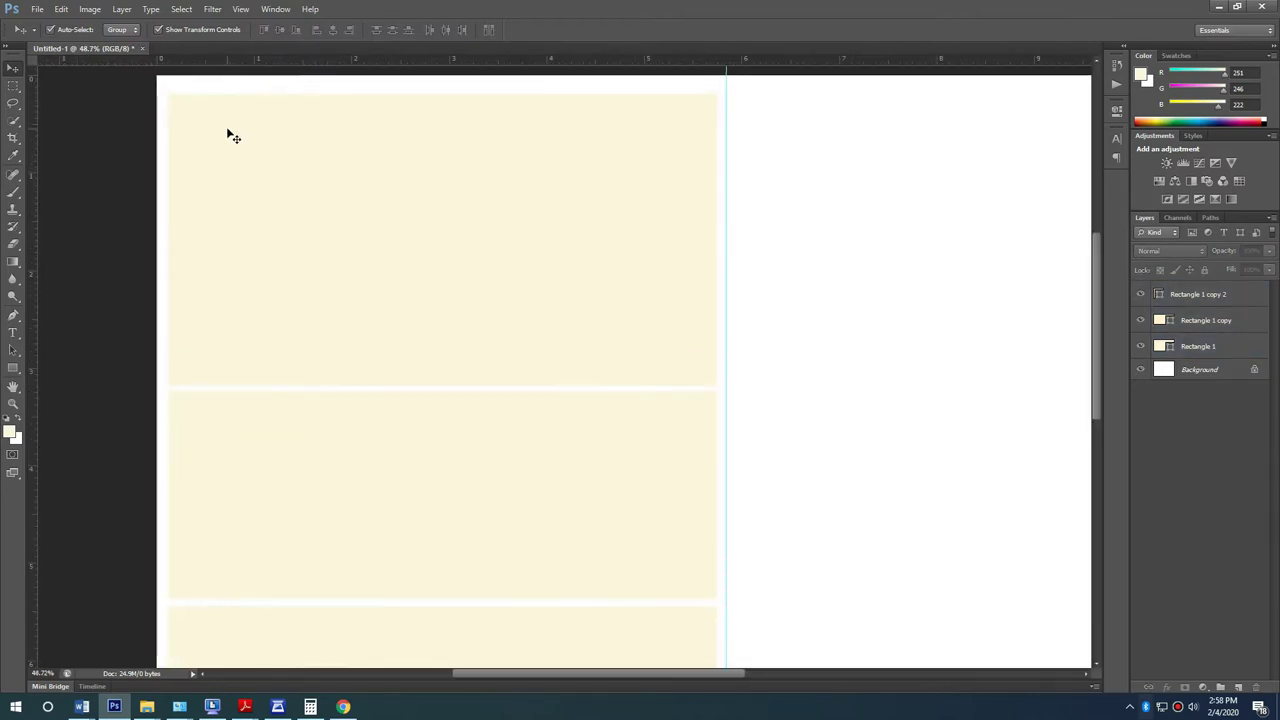
click(232, 177)
Step: Start a Pen path at the top panel's left edge with the first curved cloud bump
click(13, 369)
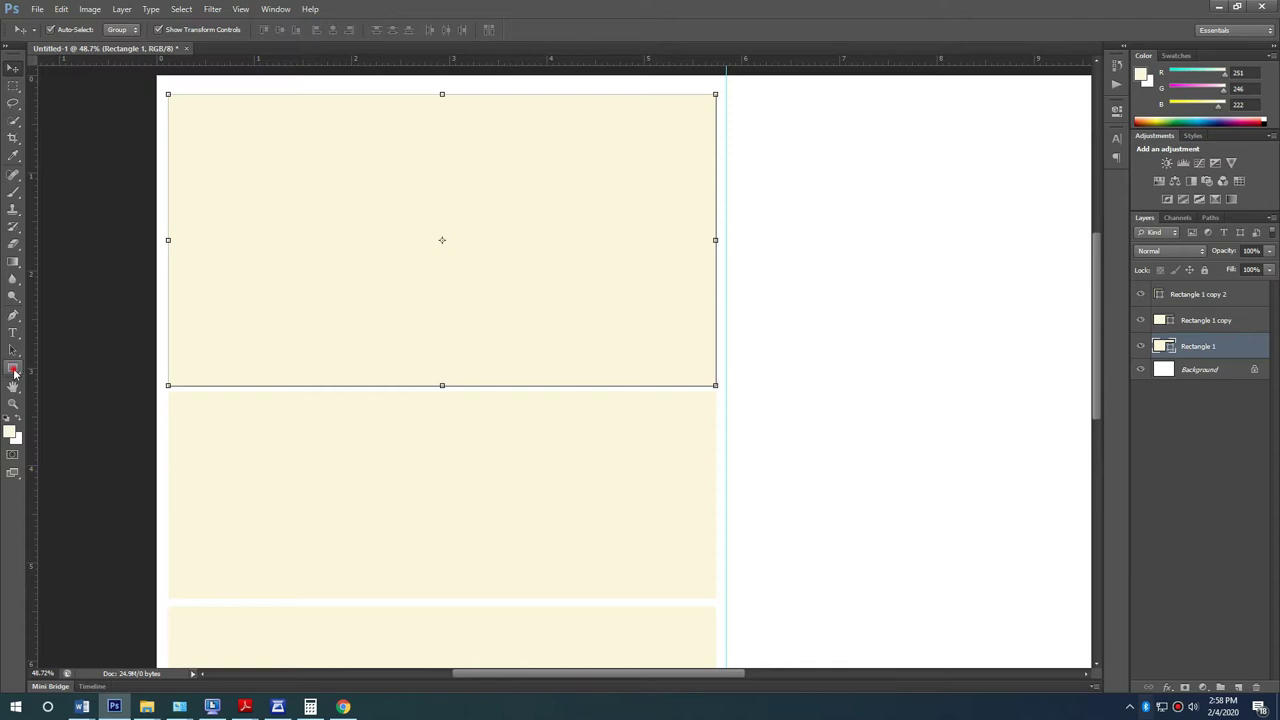
click(13, 314)
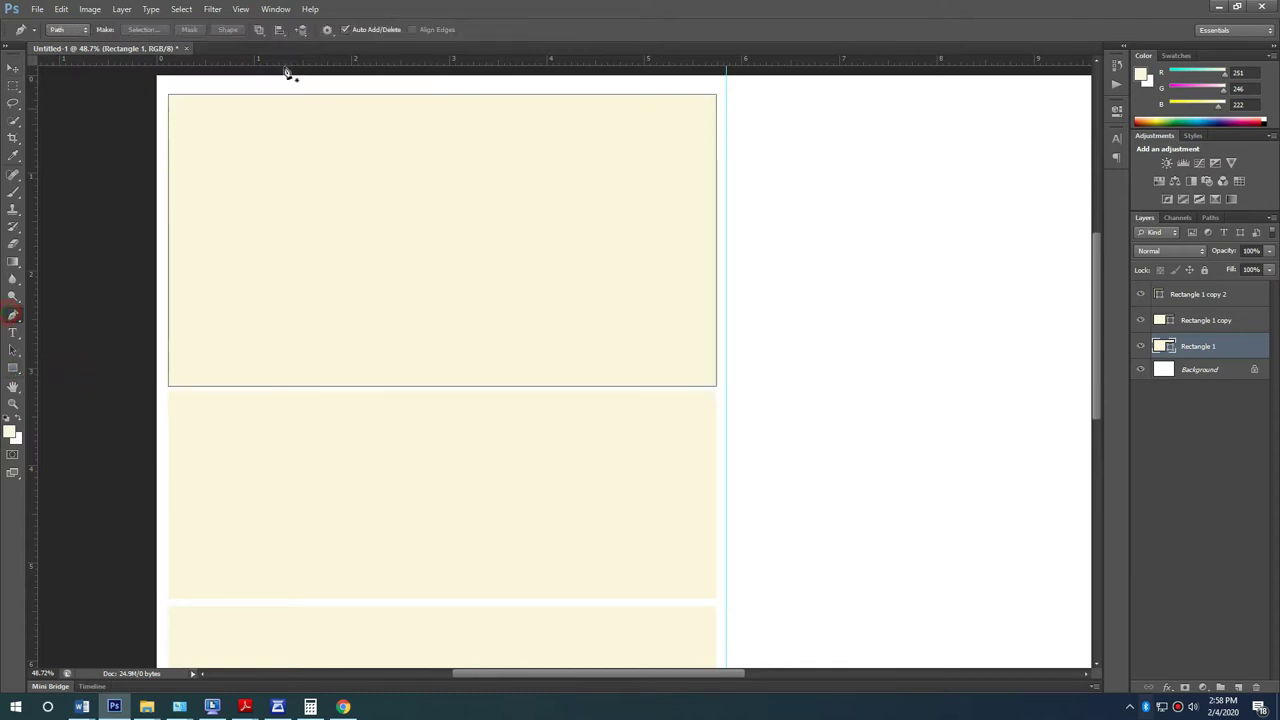
scroll(210, 125, up, 1)
scroll(196, 152, up, 1)
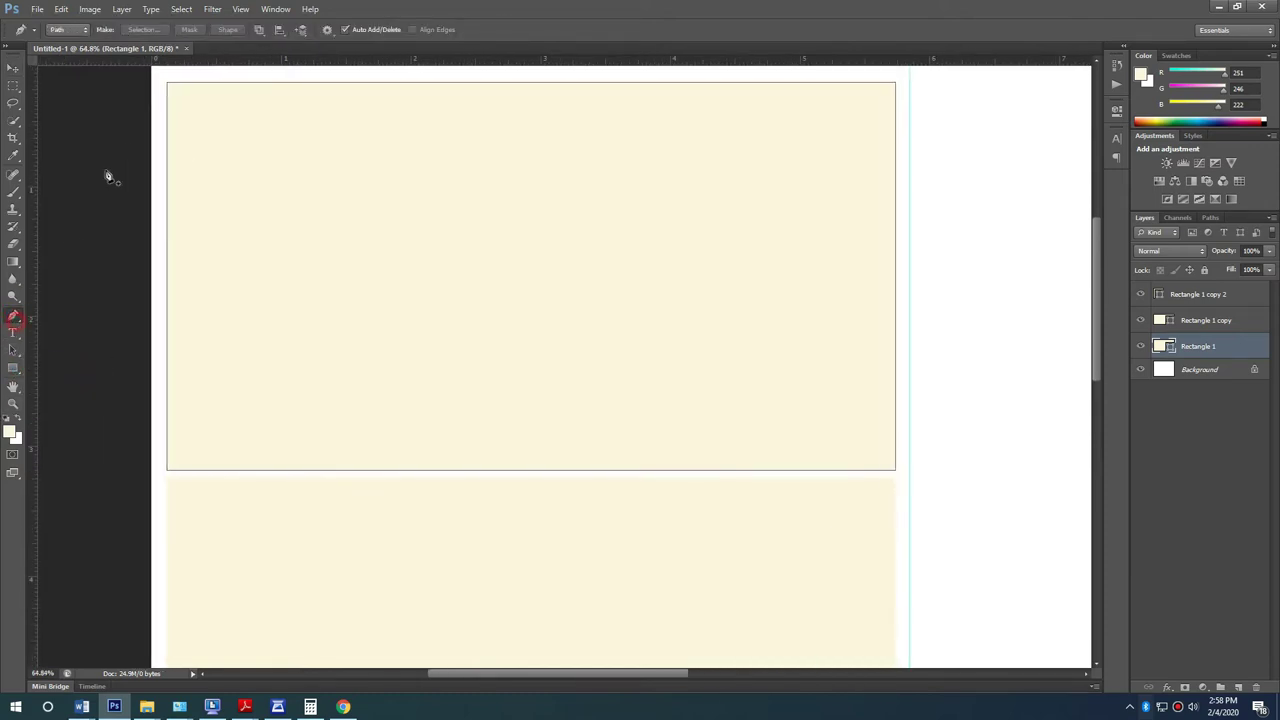
click(162, 208)
drag(296, 142, 391, 144)
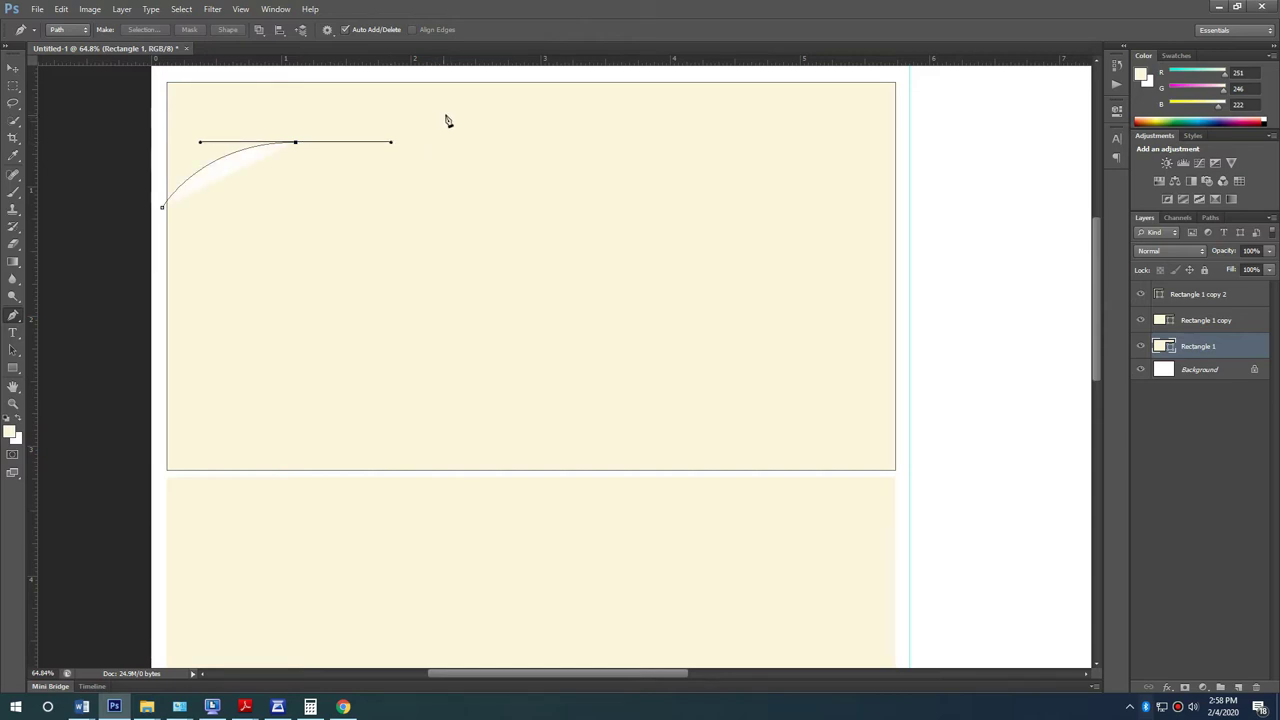
drag(440, 113, 525, 107)
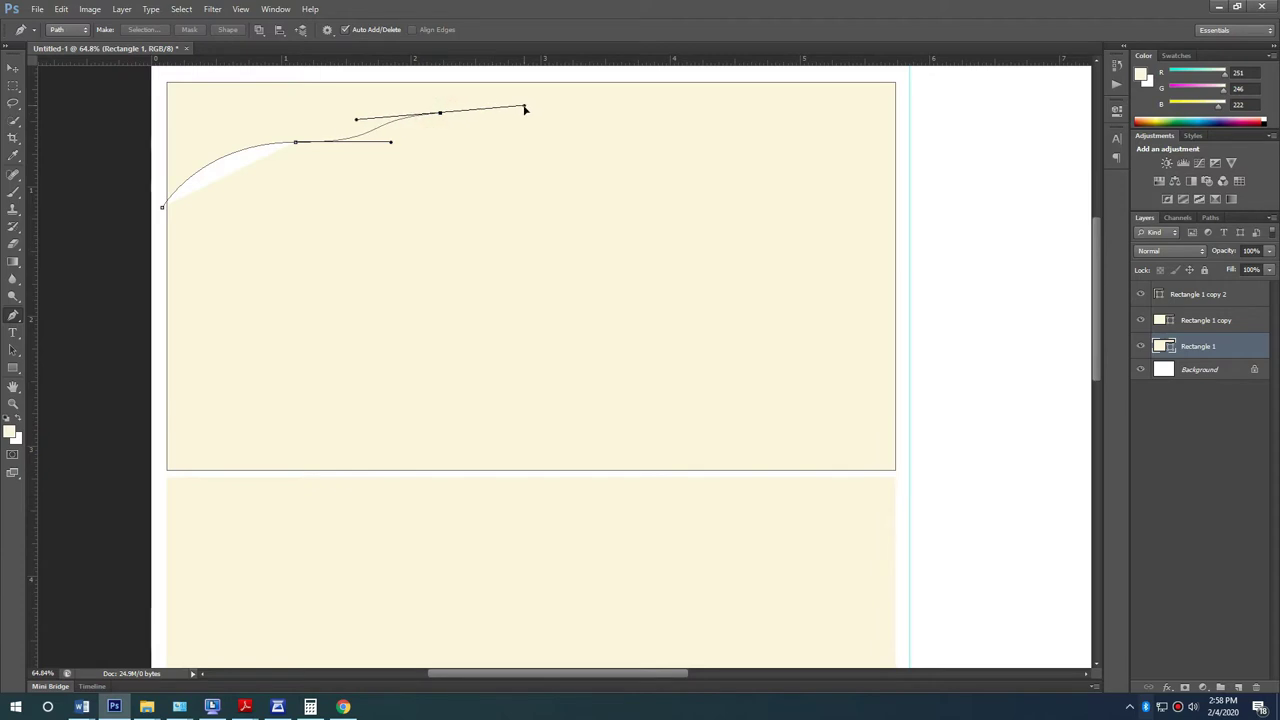
key(ctrl+z)
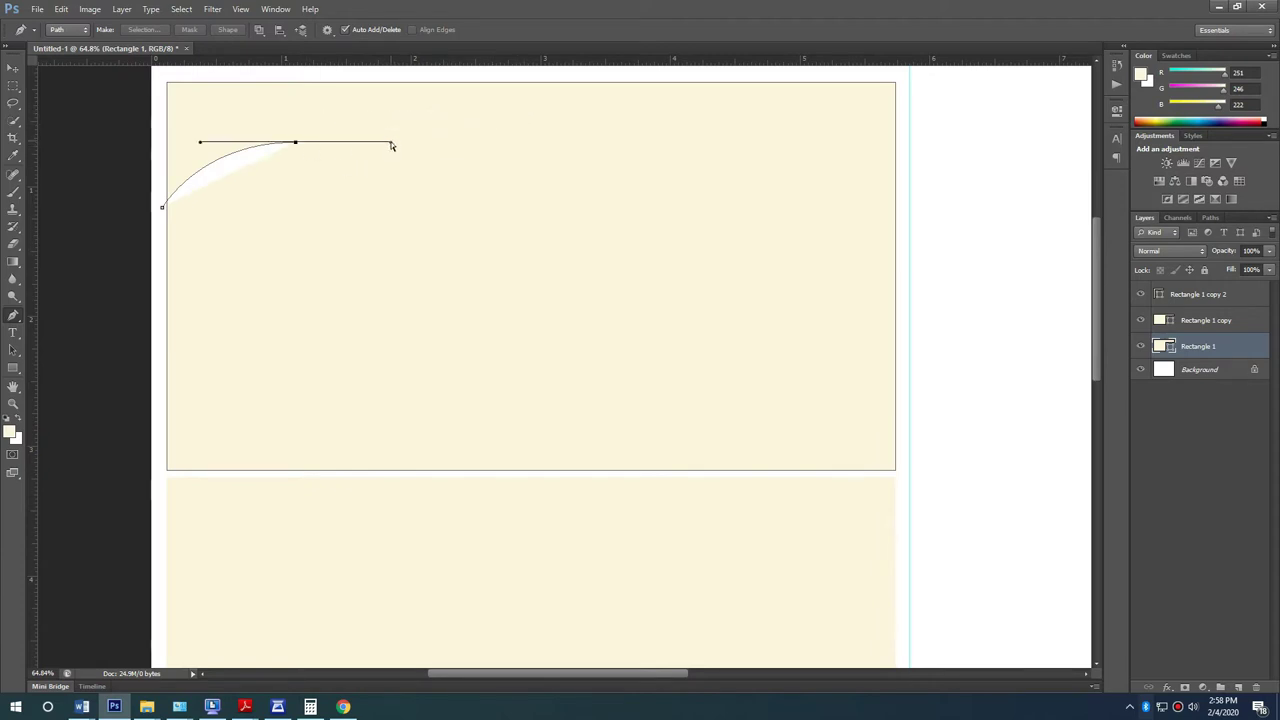
drag(361, 148, 300, 143)
Step: Add a second cloud bump with lengthened curve handles across the top panel
drag(385, 105, 465, 117)
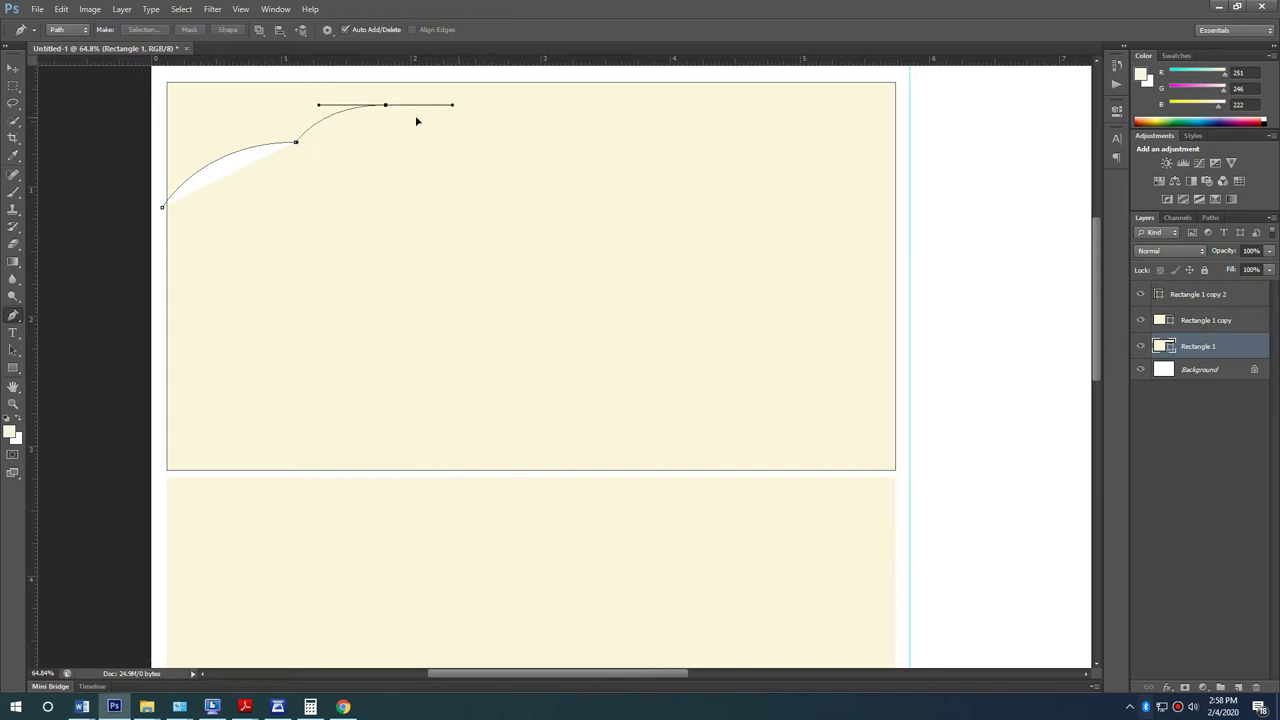
drag(441, 115, 450, 115)
mouse_move(410, 108)
mouse_down()
mouse_move(467, 106)
mouse_move(398, 107)
mouse_up()
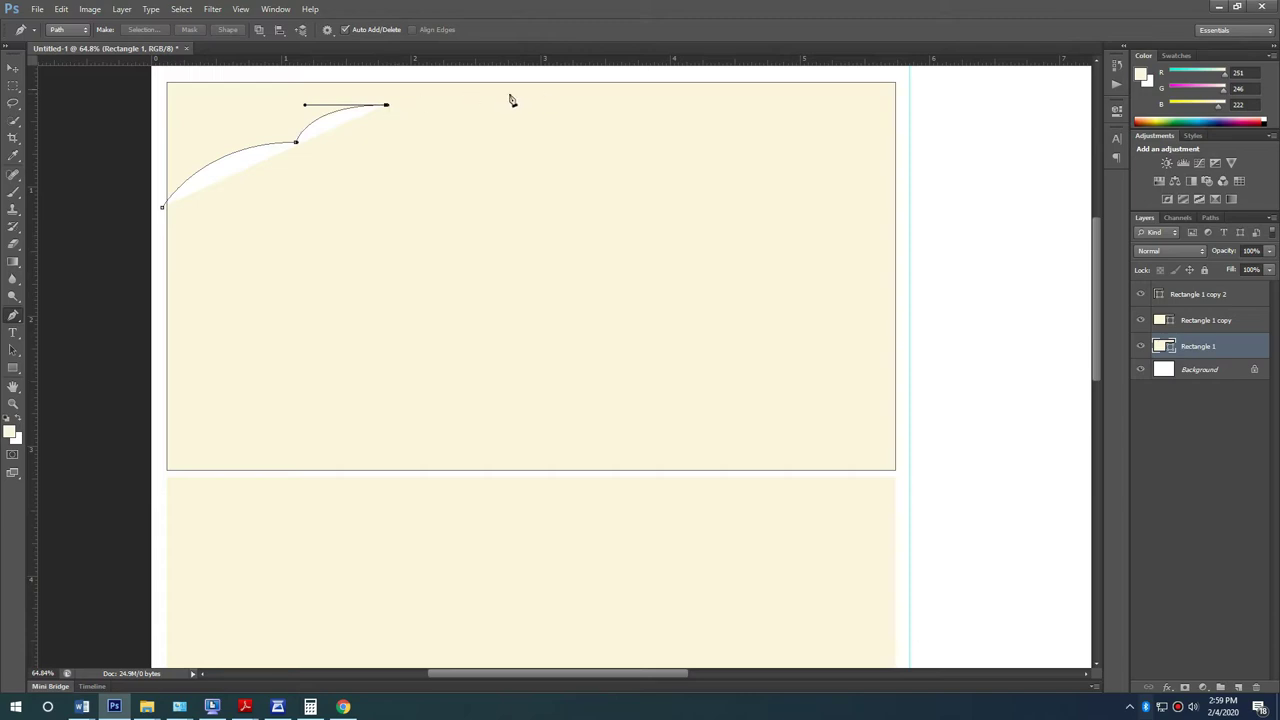
drag(521, 97, 626, 106)
key(ctrl+z)
scroll(530, 100, up, 2)
Step: Add a large cloud bump reaching past the top panel's right edge
drag(505, 162, 613, 212)
drag(511, 170, 591, 165)
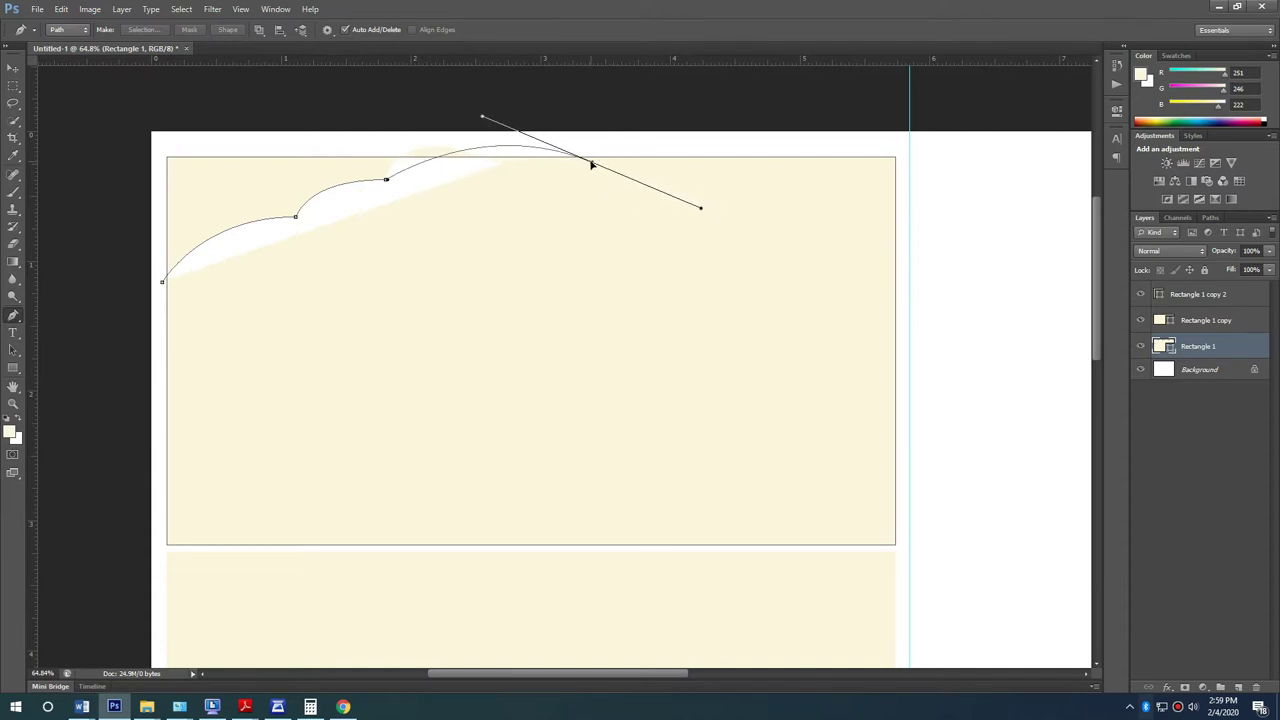
drag(701, 210, 594, 166)
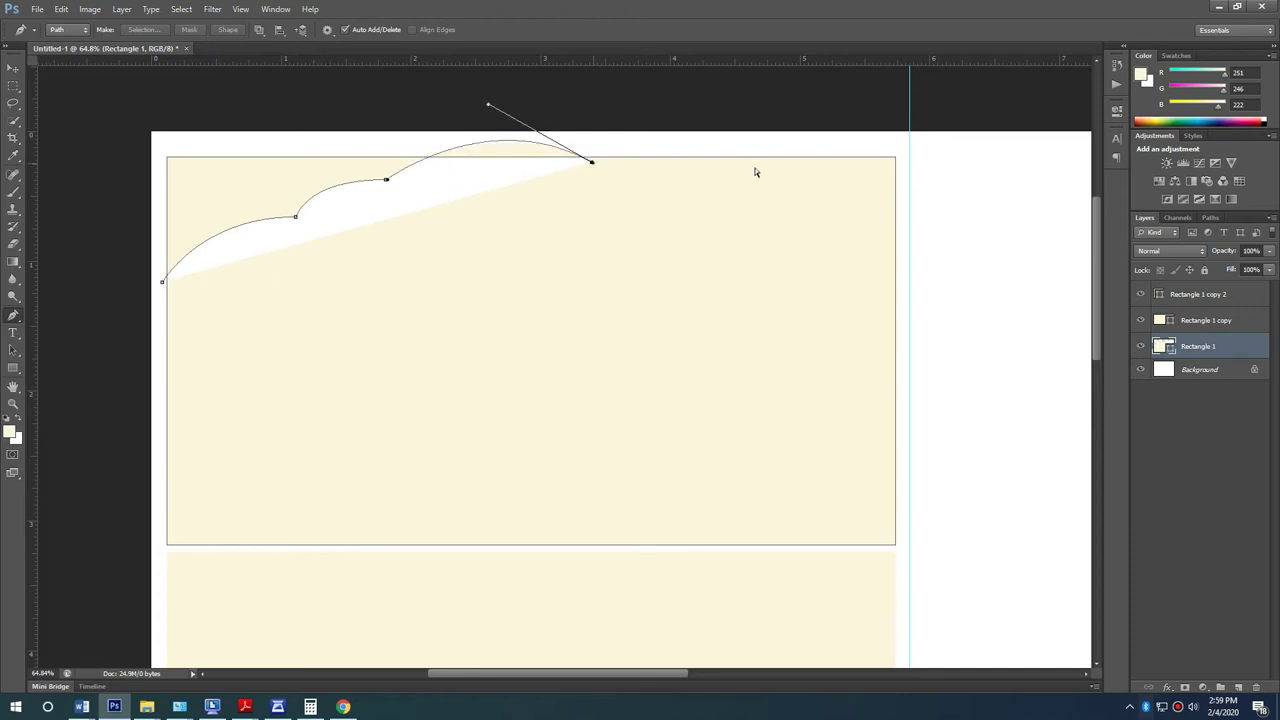
drag(823, 111, 912, 138)
key(ctrl+z)
Step: Curve the outline down to the guide corner and run it back left along the bottom
drag(910, 162, 895, 306)
click(811, 583)
drag(357, 608, 710, 596)
click(282, 555)
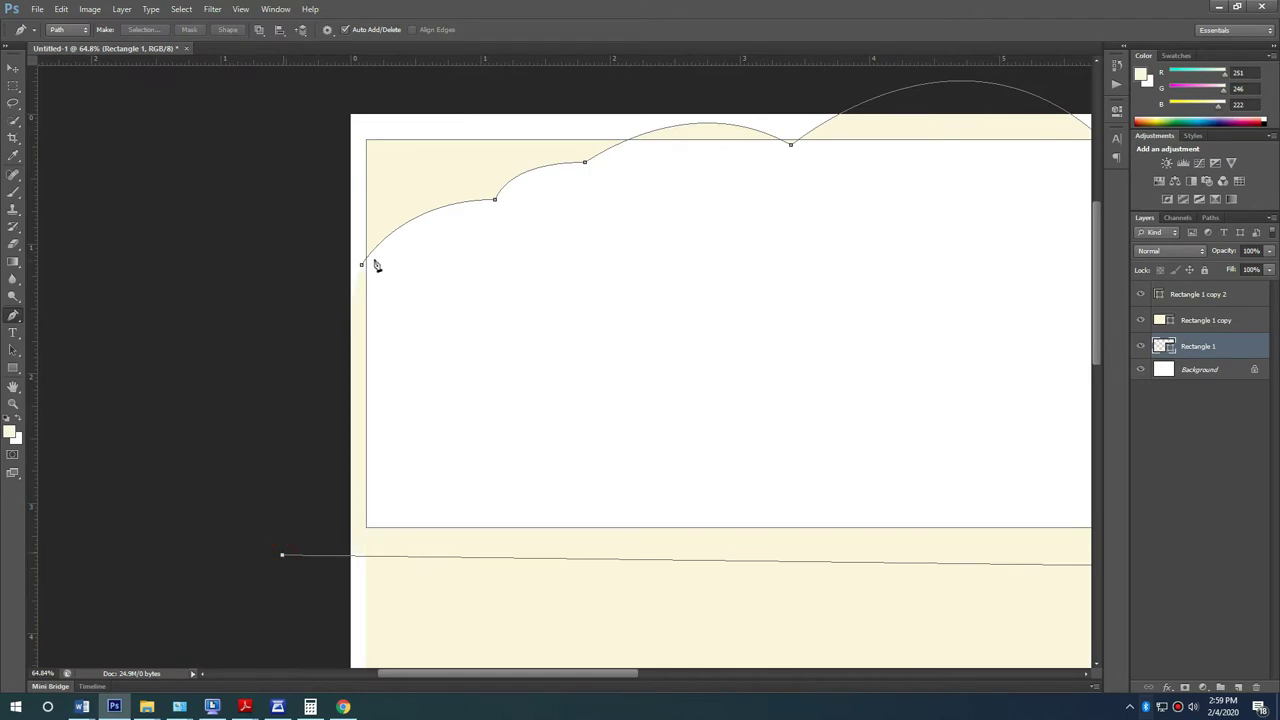
Step: Close the cloud outline at its starting point to form the cream cloud shape
click(362, 270)
scroll(36, 387, down, 2)
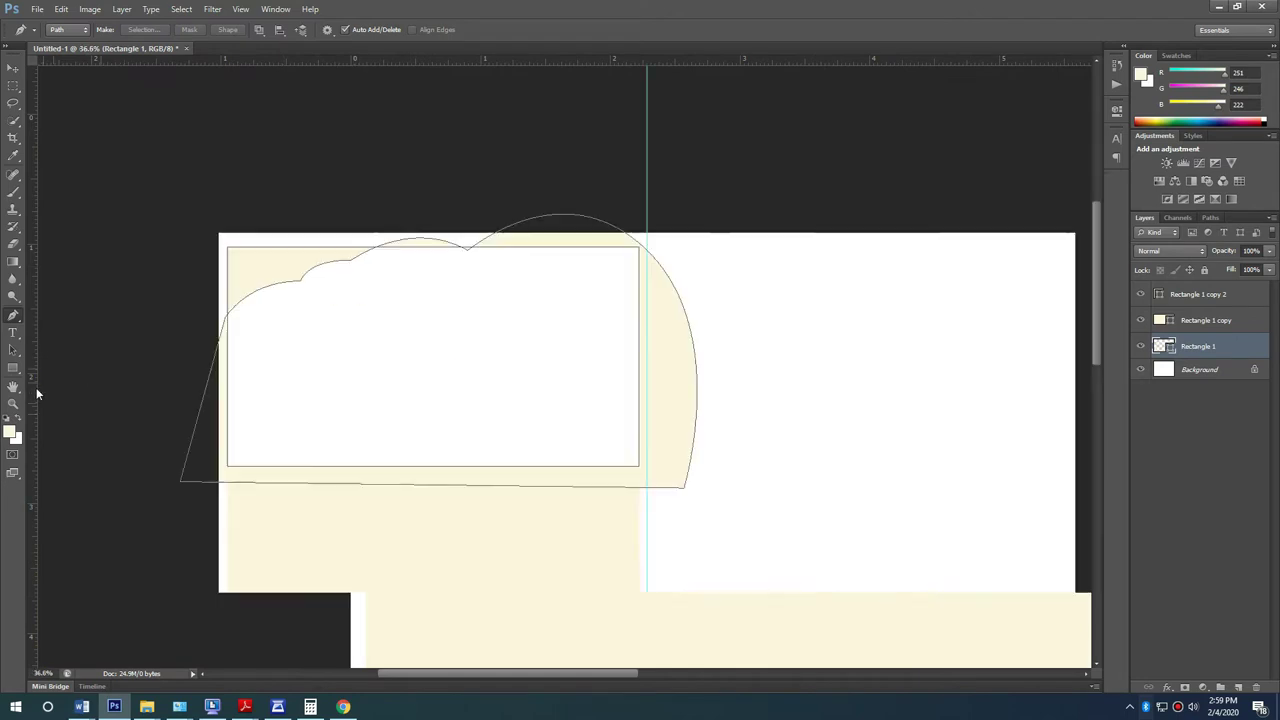
click(17, 69)
drag(681, 448, 681, 466)
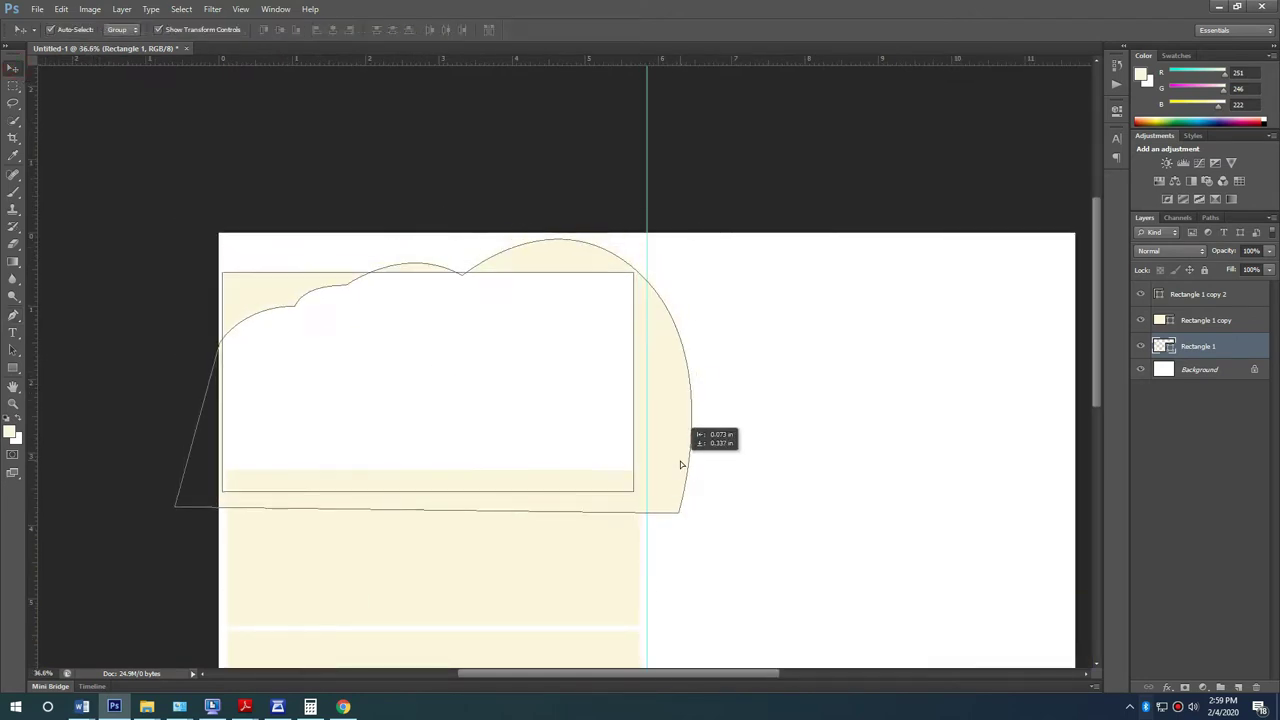
key(ctrl+z)
scroll(571, 462, up, 1)
scroll(572, 465, up, 1)
Step: Pick the cloud layer from the layers under the cursor and move it right and down
right_click(740, 378)
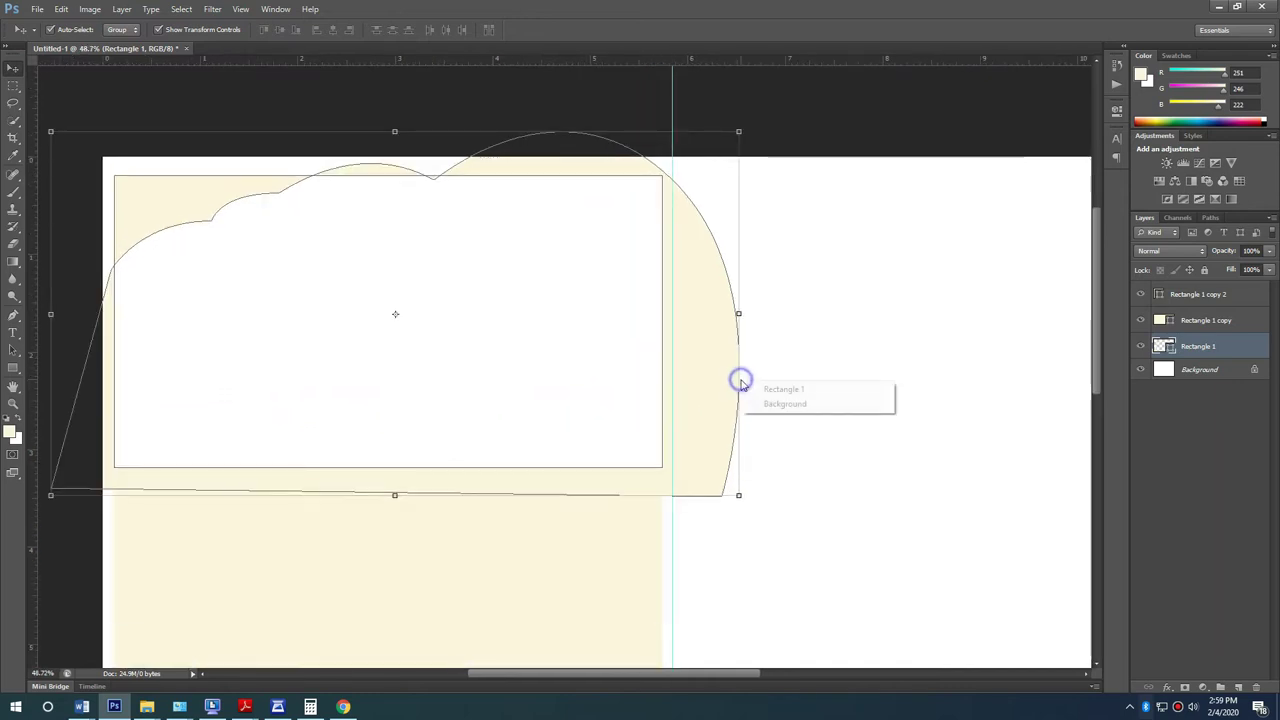
right_click(716, 383)
click(712, 379)
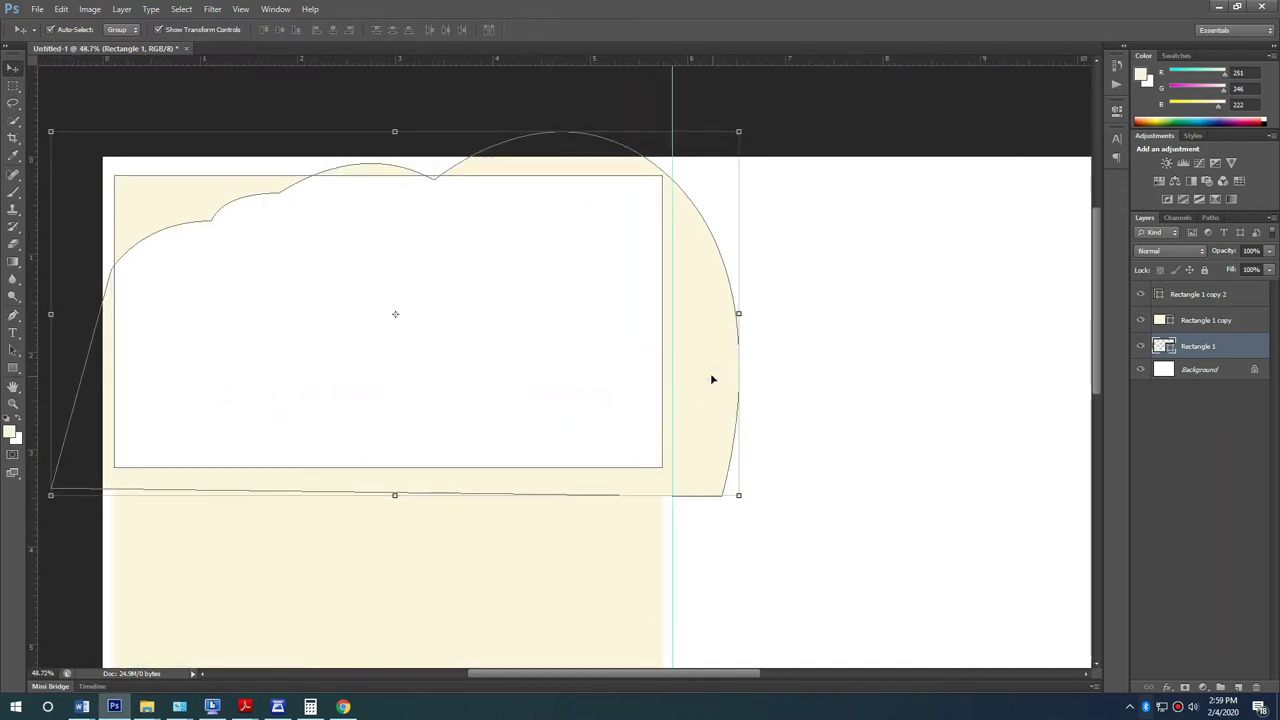
right_click(740, 378)
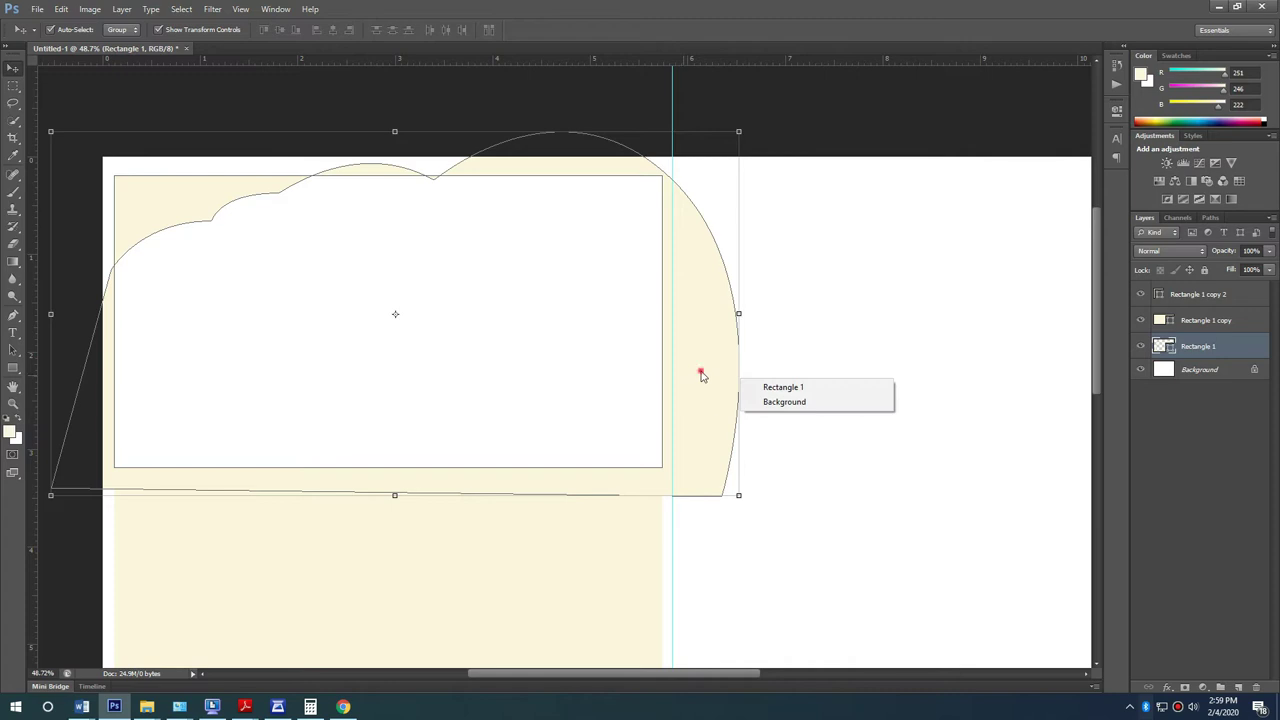
click(701, 371)
drag(717, 366, 777, 387)
Step: Rasterize the cloud shape and move it further right and down
key(e)
click(691, 291)
click(586, 277)
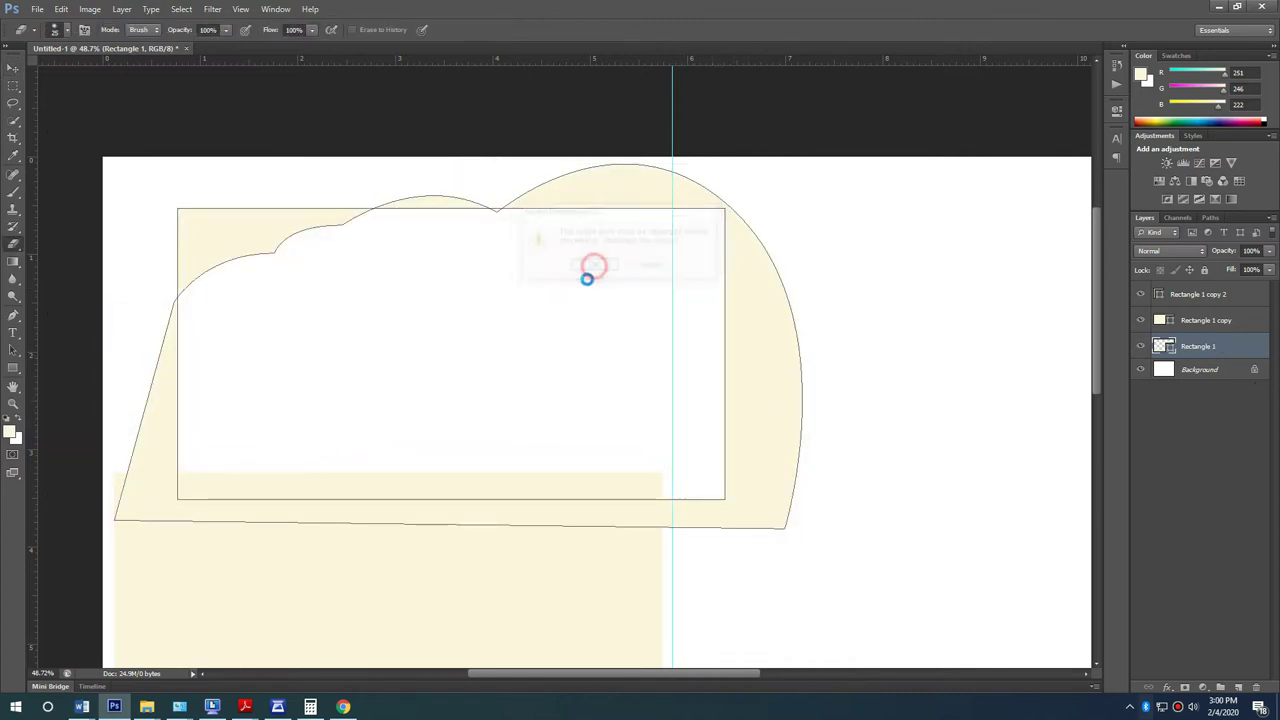
click(13, 67)
drag(763, 388, 985, 431)
click(406, 563)
key(alt+space)
click(249, 595)
key(Return)
Step: Copy the bottom panel upward as a new stretched rectangle, then move the cloud layer to the top
drag(226, 574, 210, 460)
key(ctrl+z)
drag(194, 551, 197, 340)
drag(388, 256, 388, 169)
key(Return)
drag(1018, 376, 881, 346)
mouse_move(1248, 328)
mouse_down()
mouse_move(1242, 282)
mouse_move(1246, 304)
mouse_up()
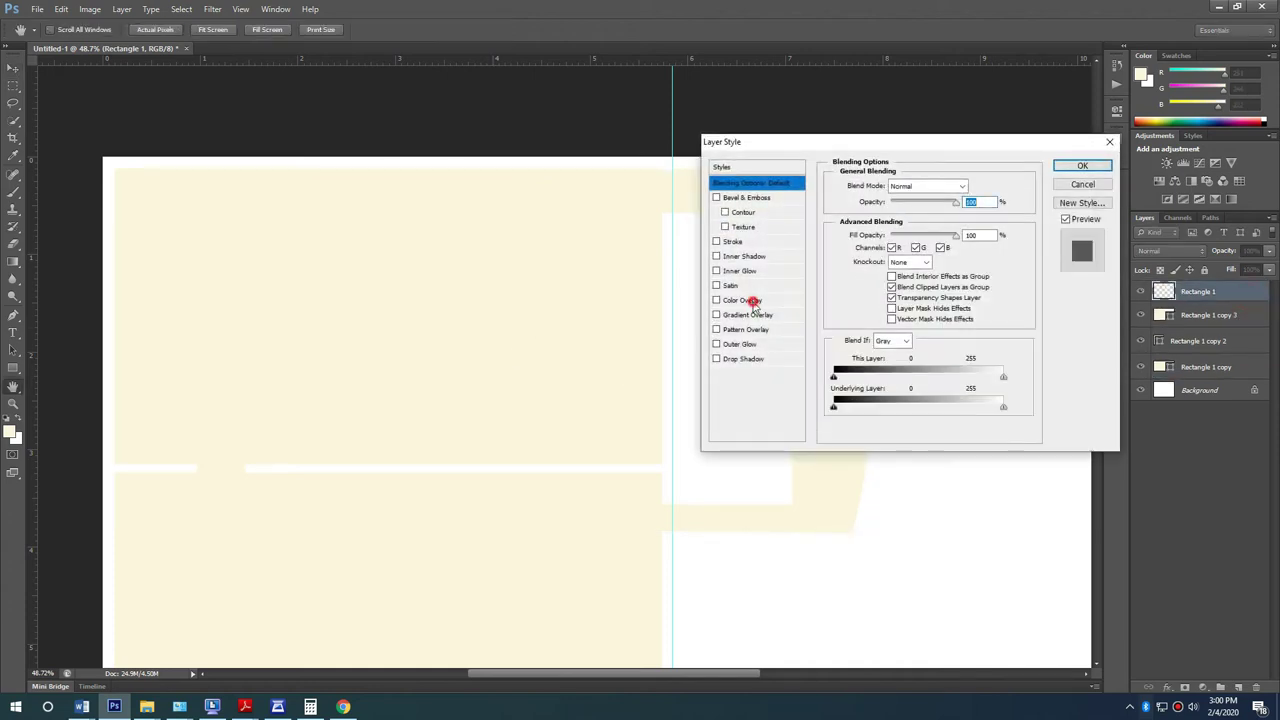
Step: Apply a red Color Overlay to the cloud layer Rectangle 1
click(748, 300)
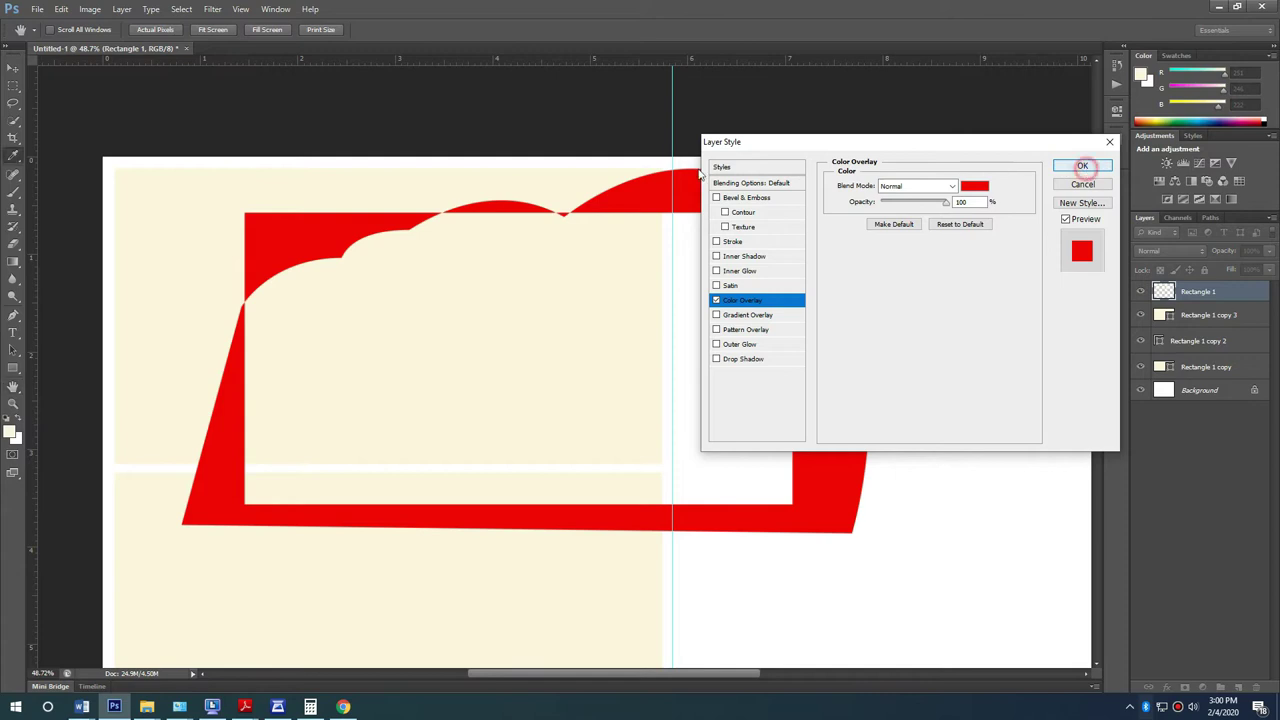
click(1082, 166)
key(v)
scroll(557, 268, up, 1)
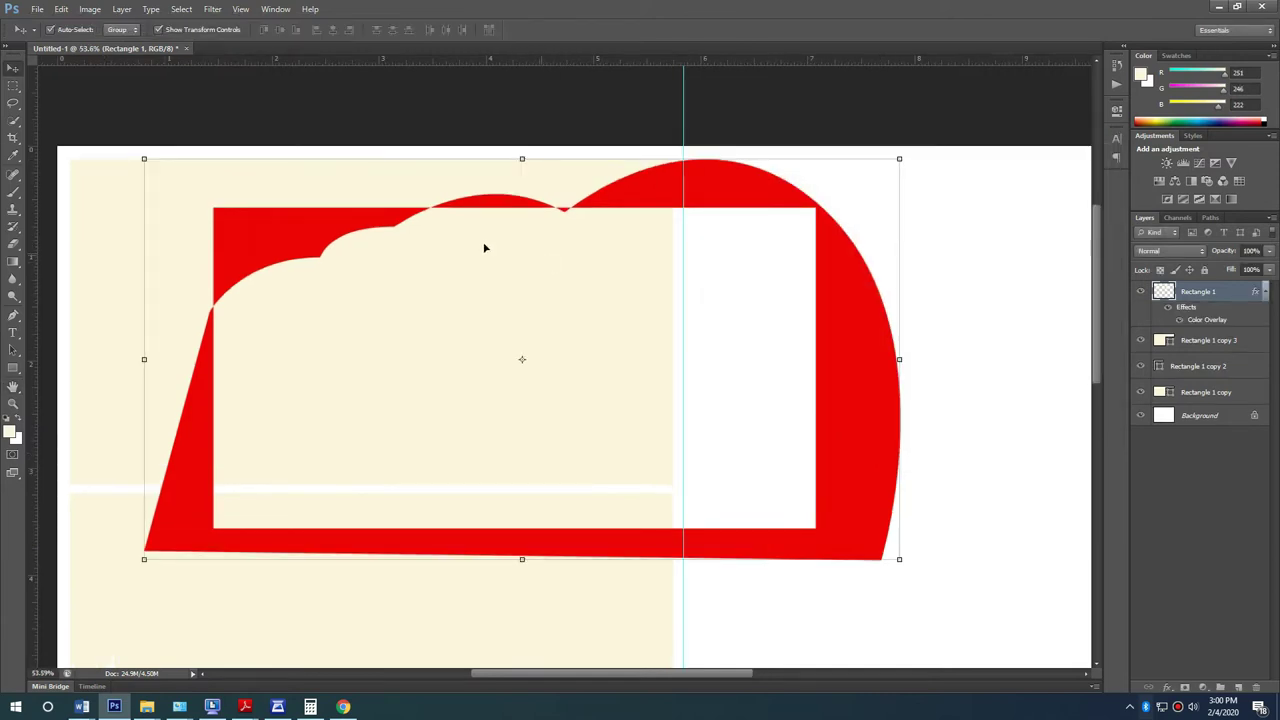
Step: Try filling the shape's cream interior red with the Paint Bucket, then undo it
click(14, 261)
click(55, 274)
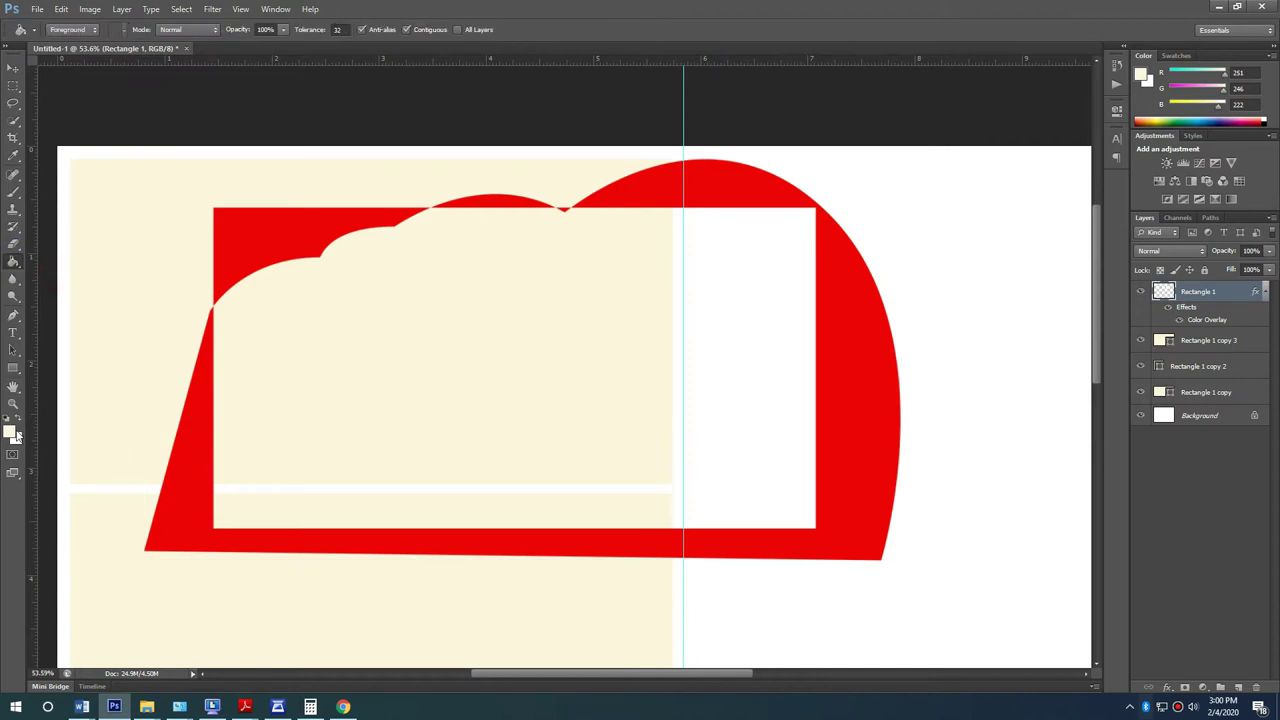
click(551, 357)
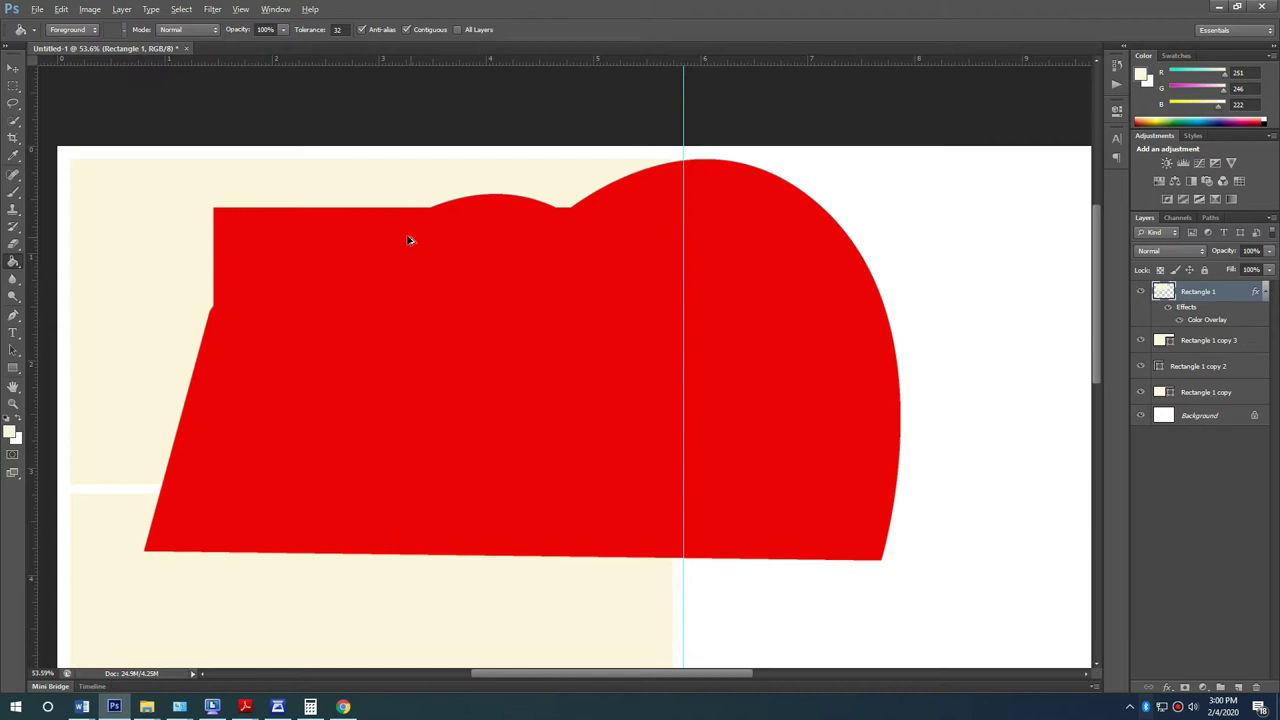
key(ctrl+z)
scroll(263, 220, up, 2)
Step: Try erasing the red shape with the Magic Eraser, then undo the erasure
key(e)
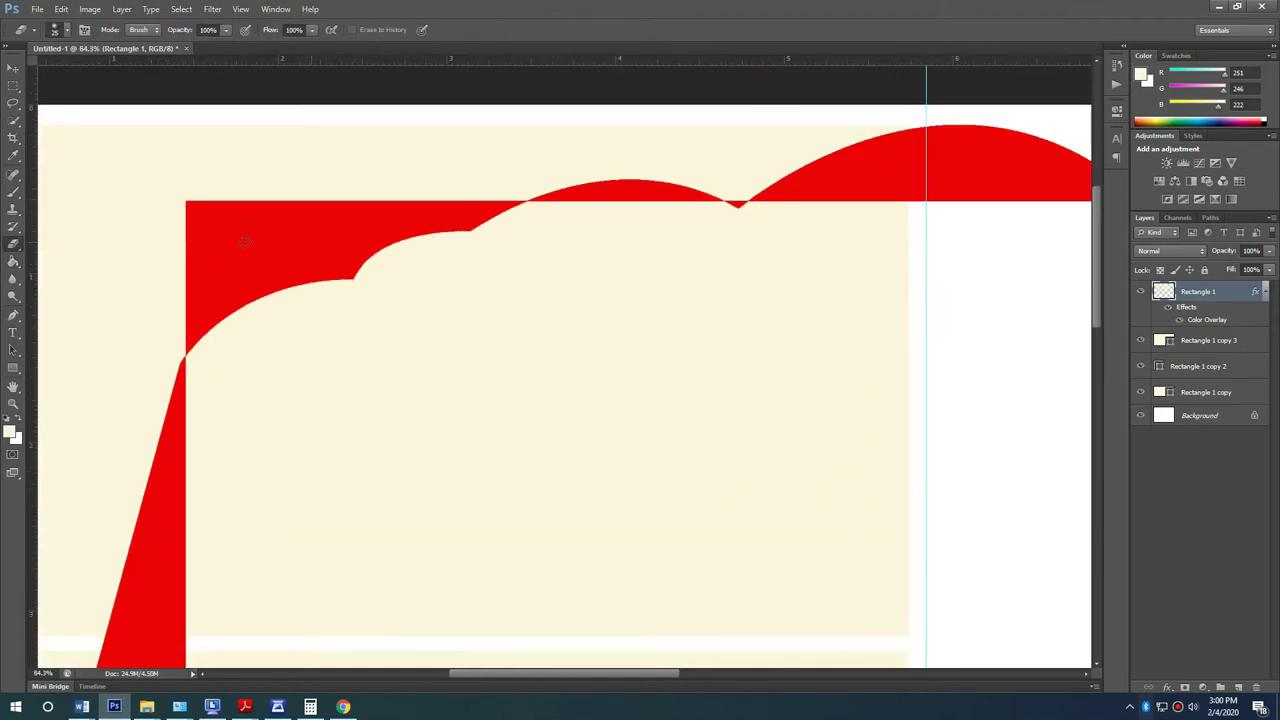
click(13, 250)
click(71, 268)
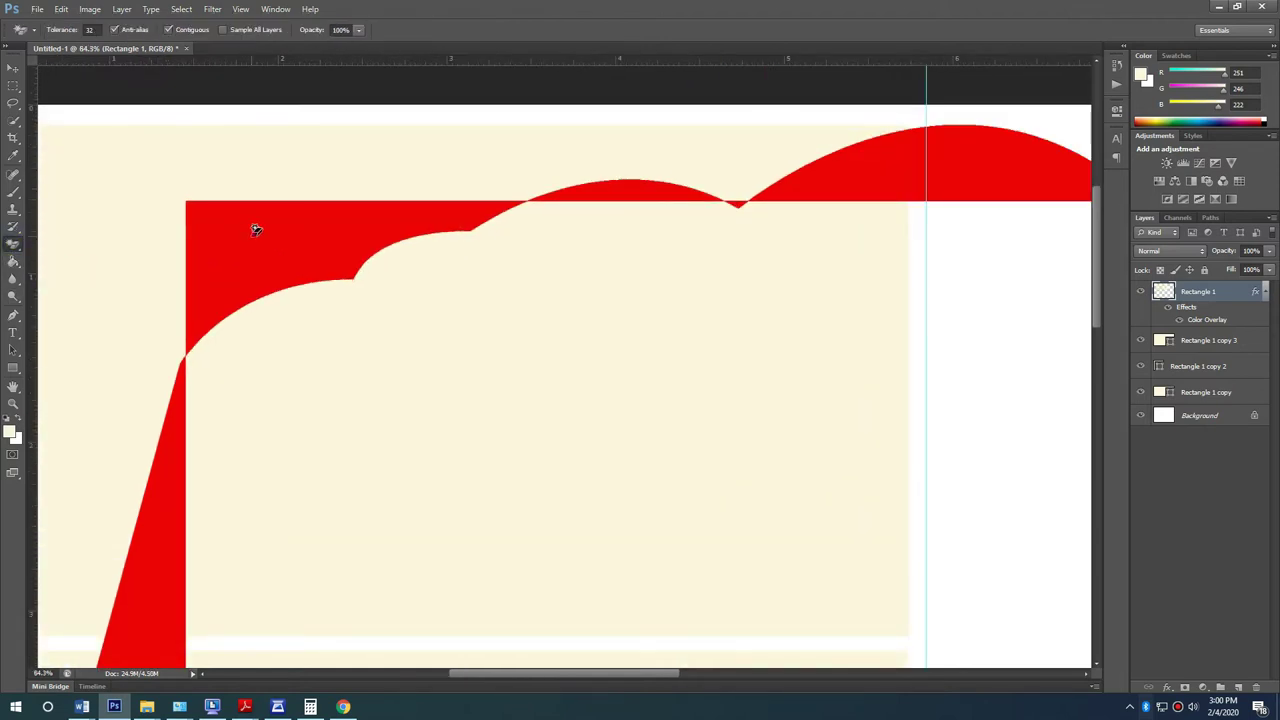
click(257, 226)
scroll(310, 272, down, 2)
key(ctrl+z)
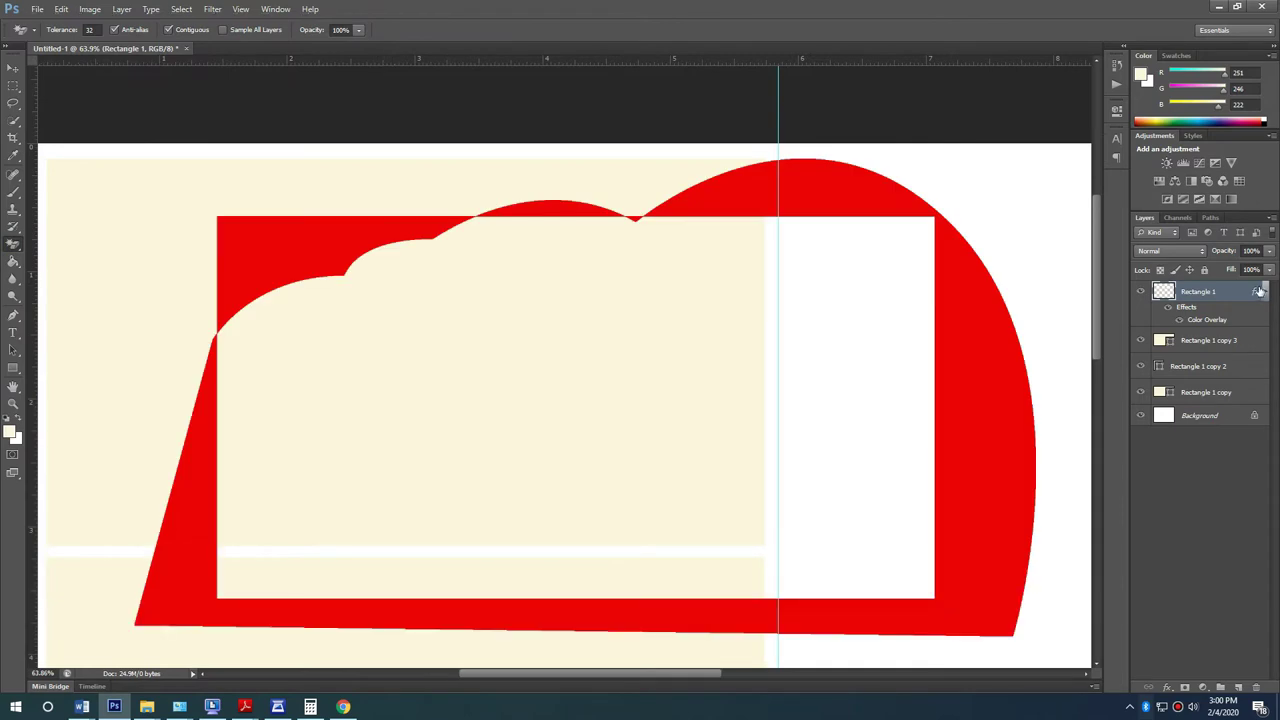
Step: Rasterize the layer style on Rectangle 1 to bake in the red overlay
right_click(1243, 291)
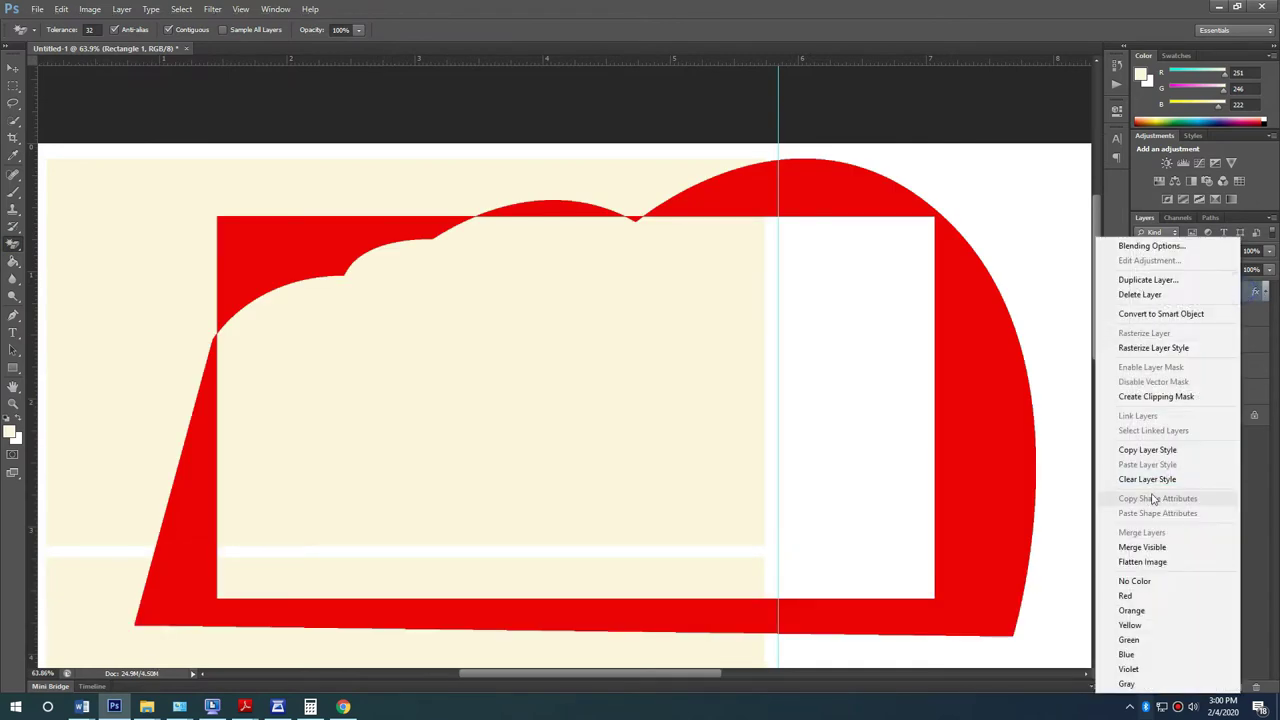
click(1160, 347)
scroll(57, 414, up, 2)
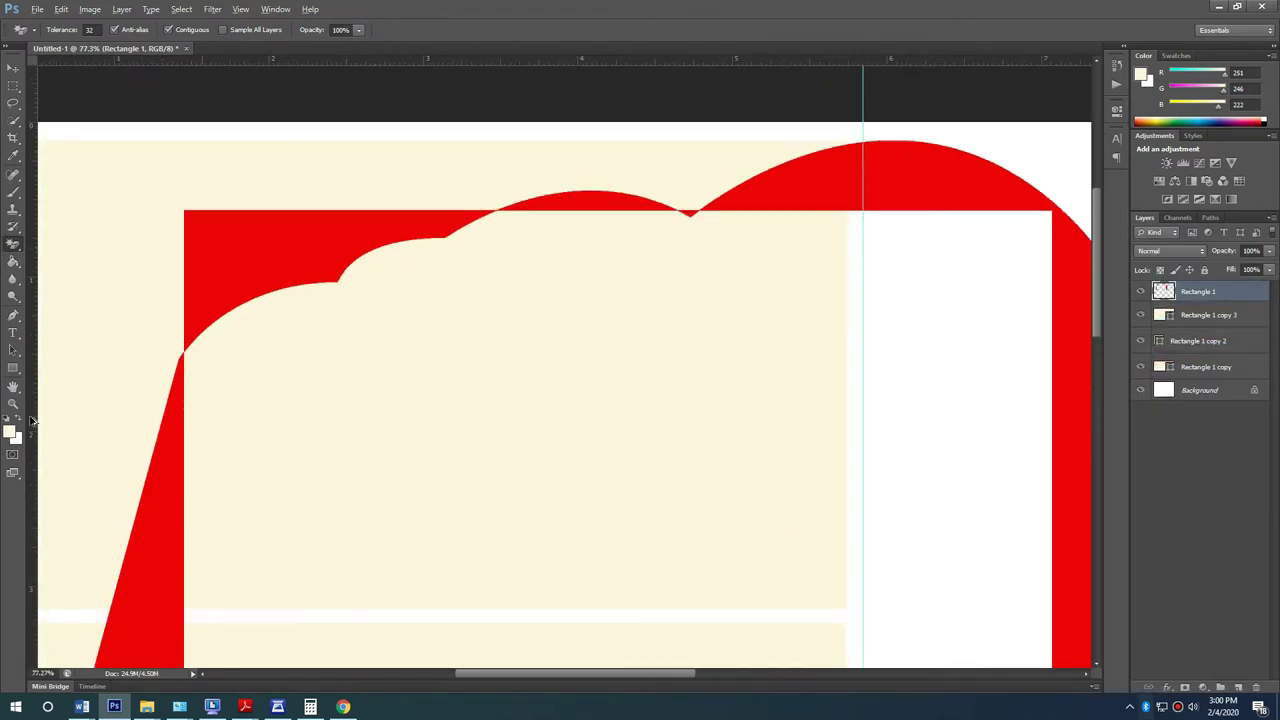
scroll(209, 357, down, 2)
scroll(209, 357, up, 3)
scroll(674, 349, down, 2)
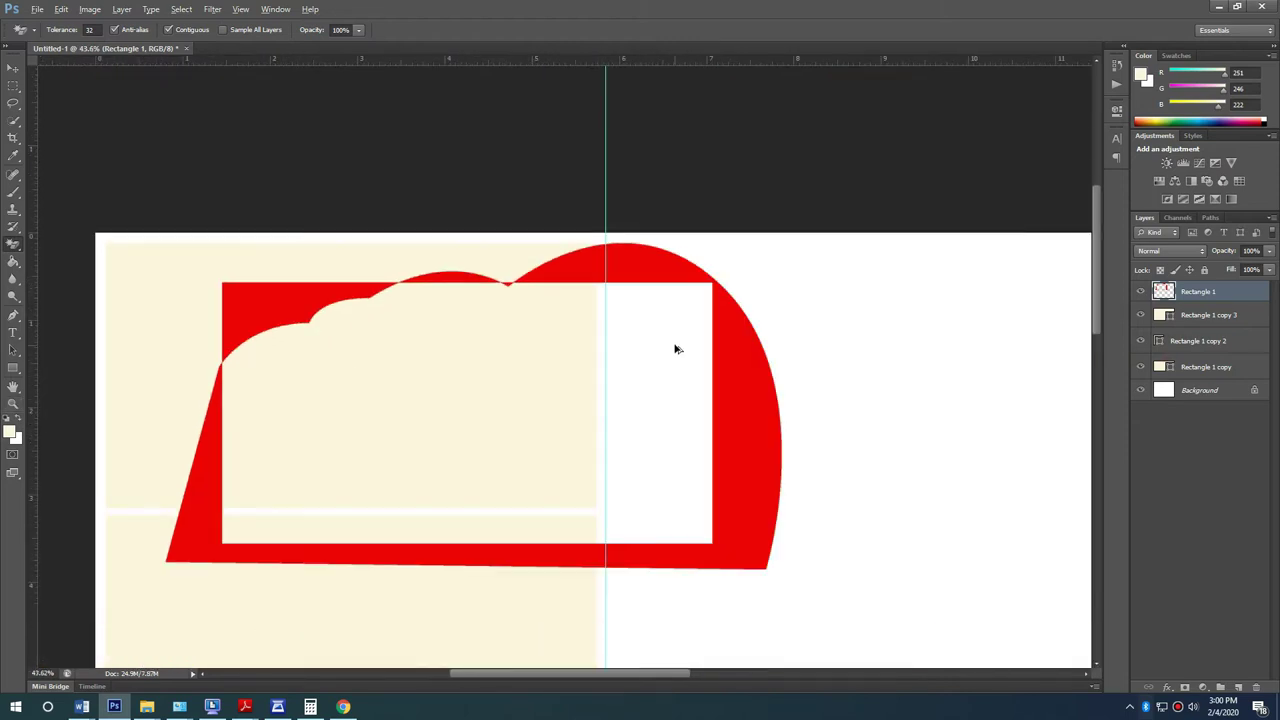
scroll(509, 346, up, 1)
scroll(134, 258, down, 1)
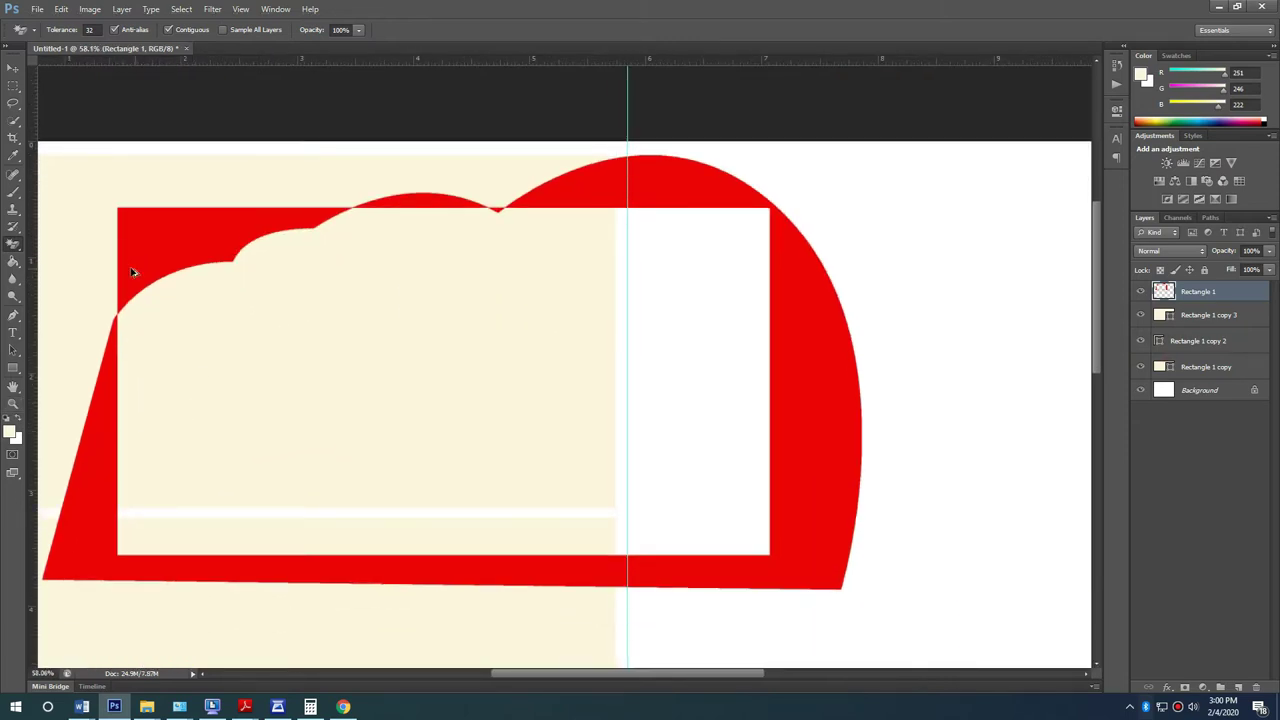
scroll(136, 250, down, 1)
Step: Move the red cloud frame up-left and scale it down to about 91%
key(v)
drag(626, 364, 545, 309)
scroll(720, 480, left, 3)
drag(789, 146, 745, 198)
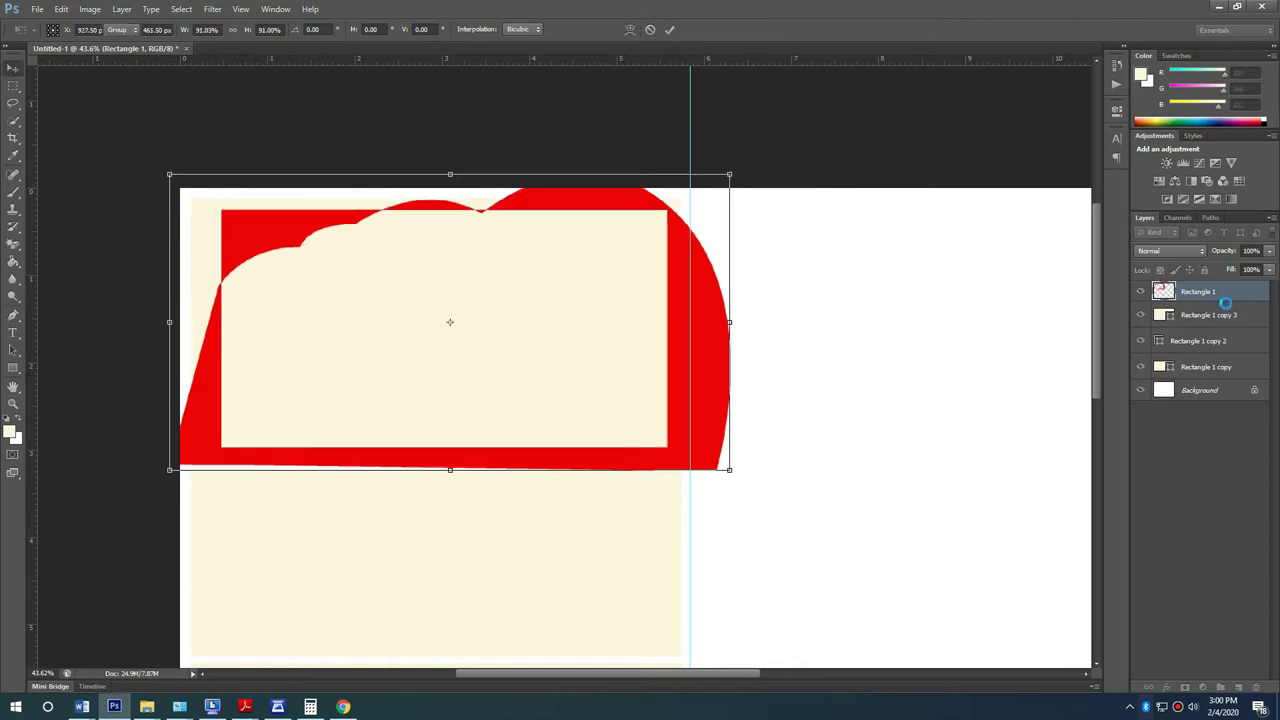
Step: Clip Rectangle 1 to the top cream panel, shift it down and enlarge it to about 109%
right_click(1226, 291)
click(1168, 395)
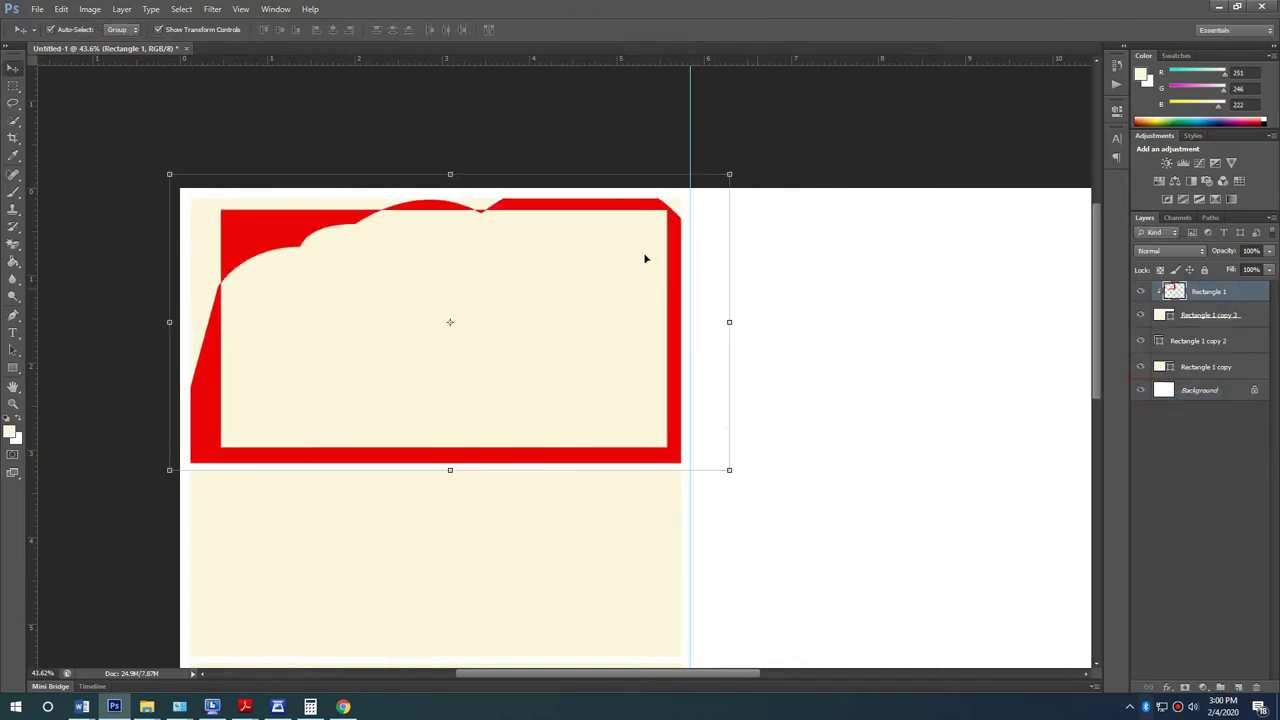
drag(678, 288, 647, 302)
drag(698, 188, 757, 178)
drag(611, 306, 608, 346)
drag(740, 361, 751, 361)
key(Return)
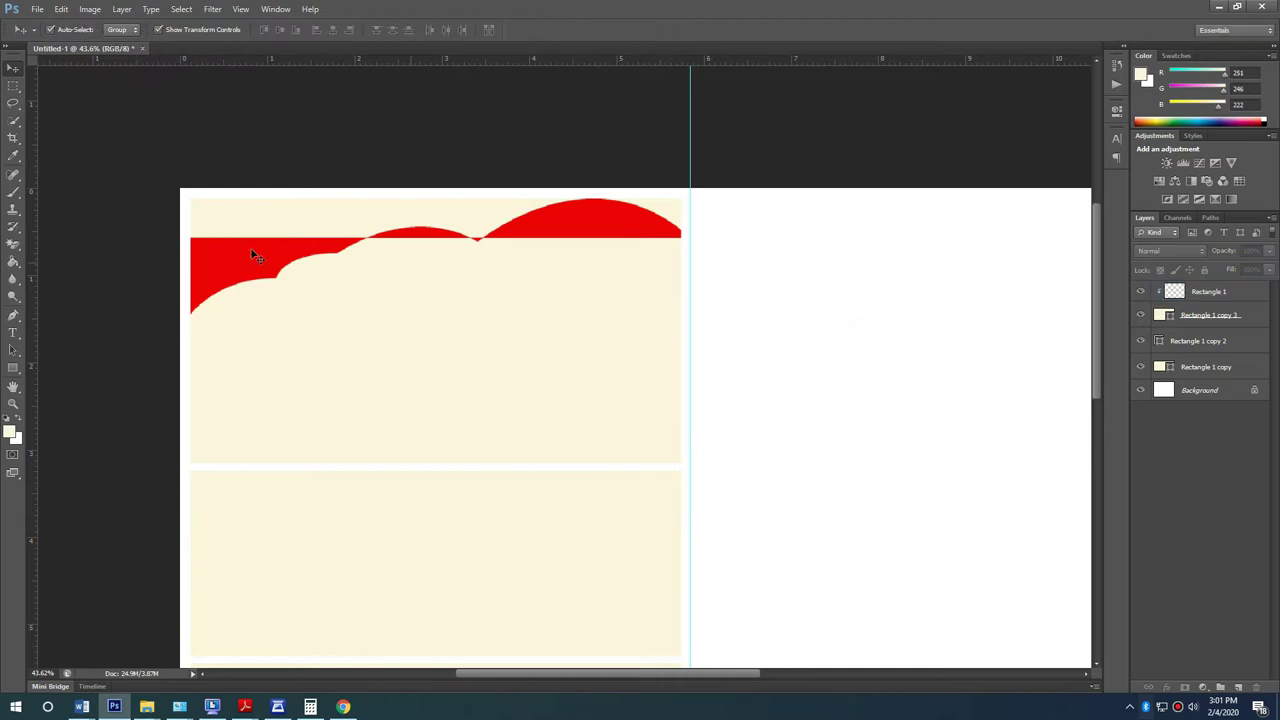
scroll(417, 266, up, 6)
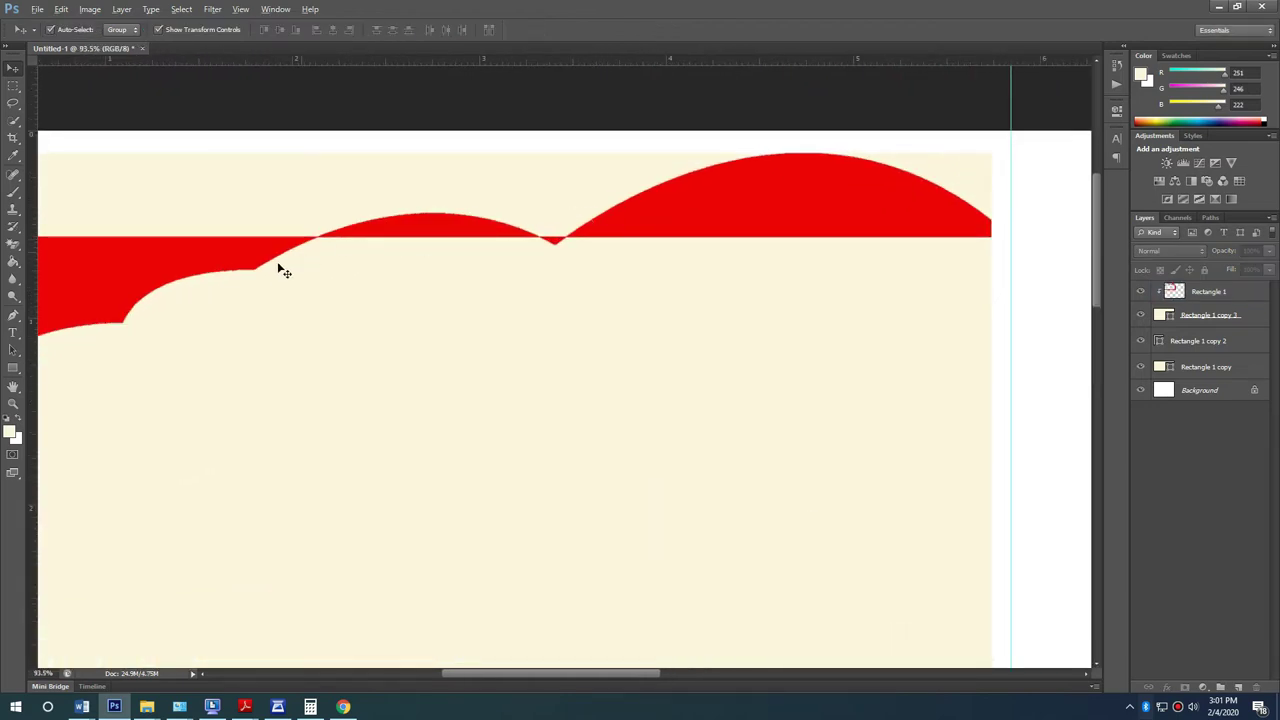
scroll(300, 265, down, 4)
click(13, 262)
Step: Try a Paint Bucket fill on the banner and dismiss the no-layer-selected error
click(306, 220)
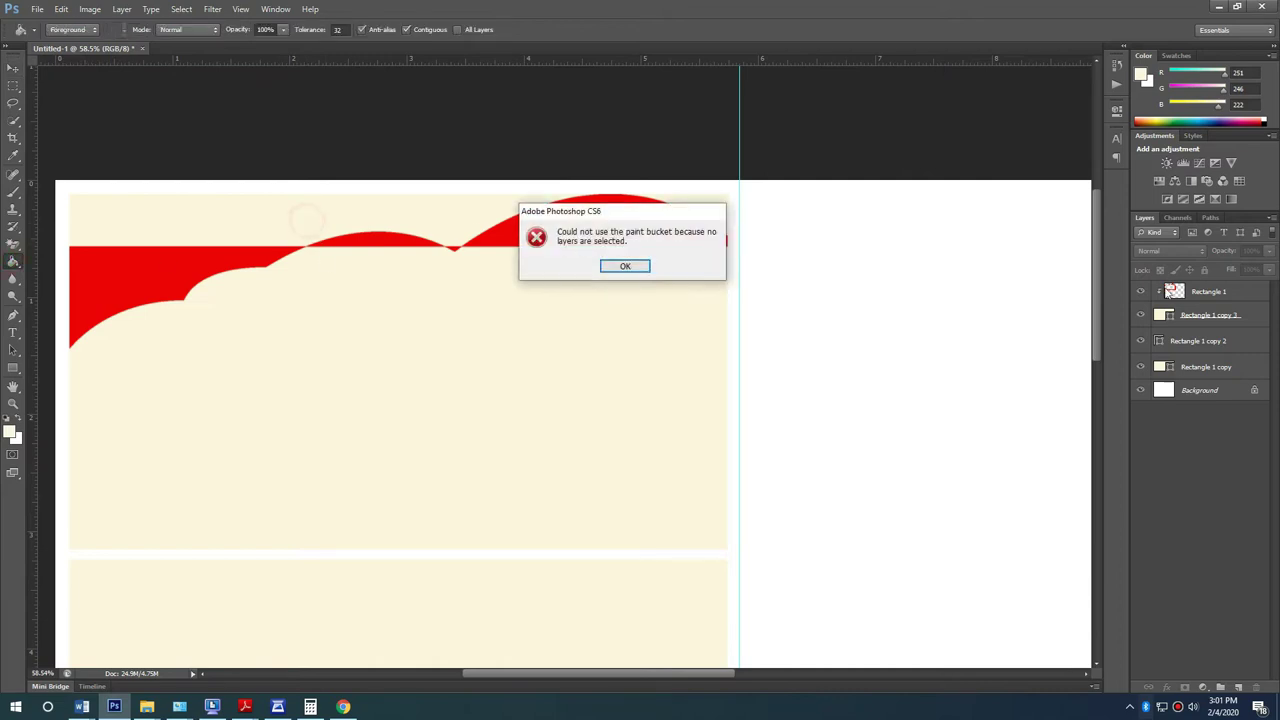
key(Return)
click(1238, 298)
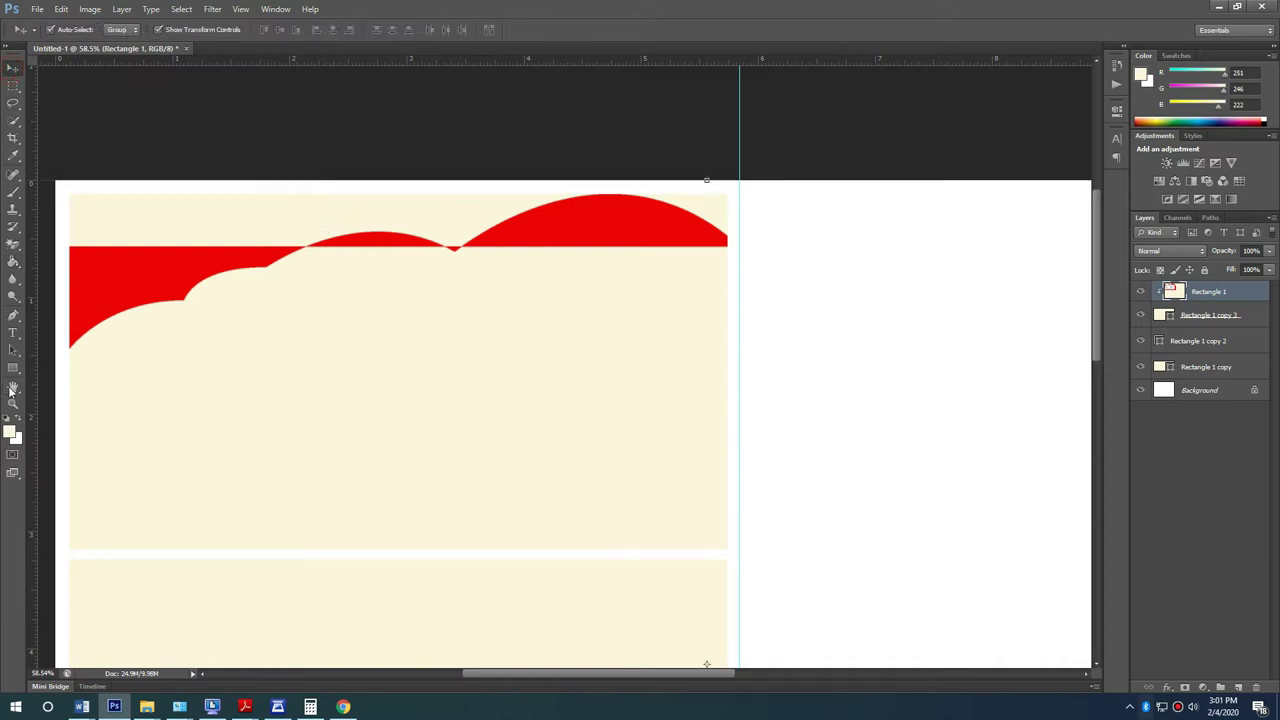
Step: Draw a trial rectangle across the top, cancel the Create Rectangle dialog and remove it
click(13, 368)
drag(57, 178, 614, 245)
click(334, 331)
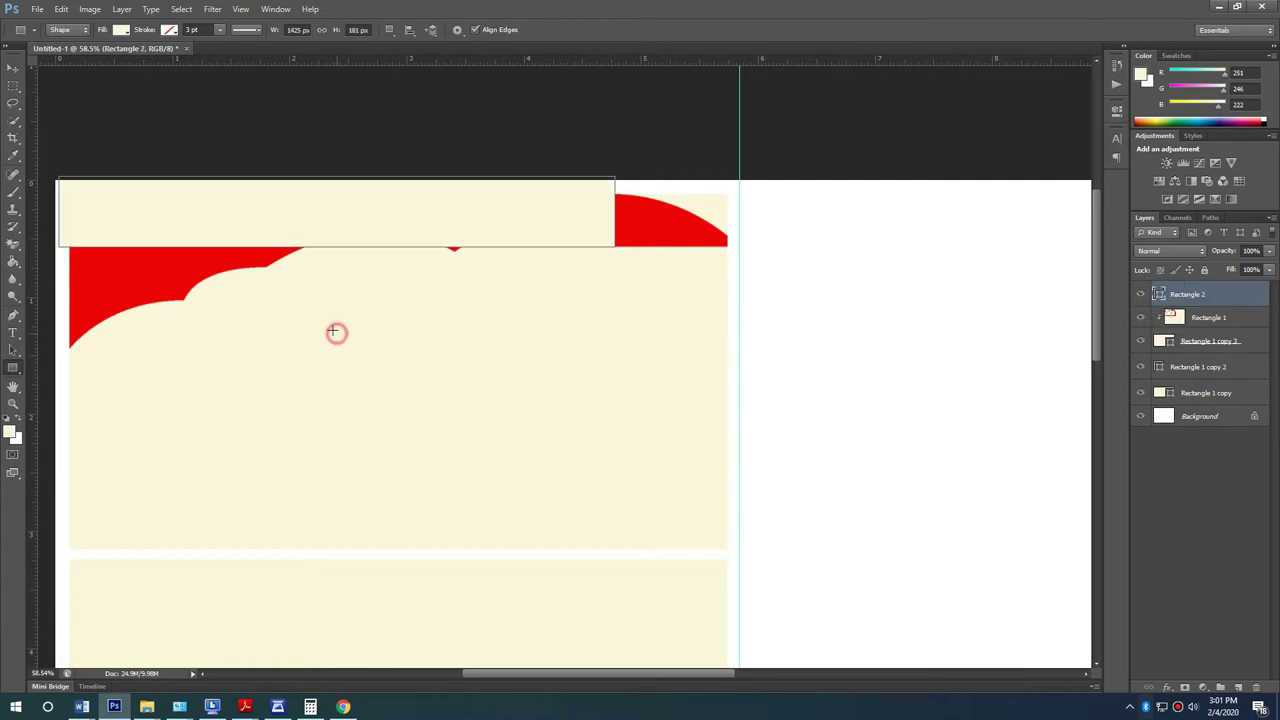
key(Escape)
click(13, 68)
key(Delete)
drag(407, 406, 566, 414)
click(586, 191)
scroll(567, 420, up, 2)
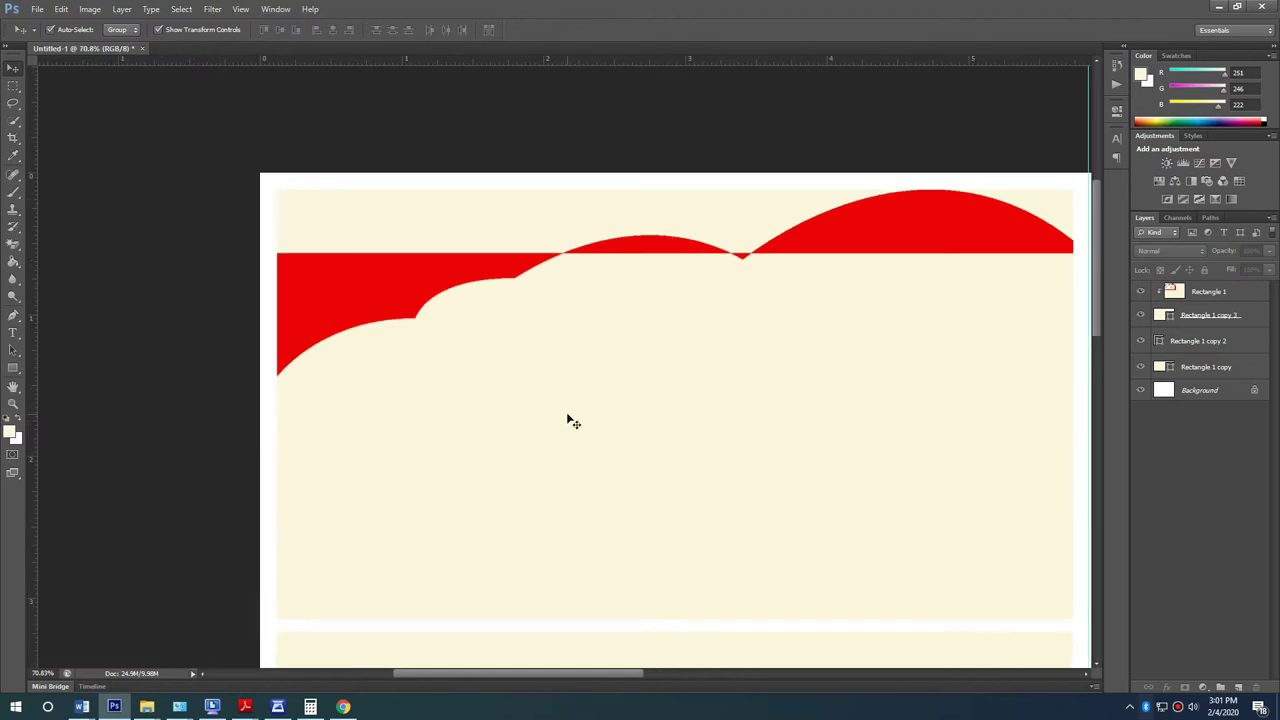
Step: Select the Rectangle 1 banner layer and invert its colours with Ctrl+I
click(567, 420)
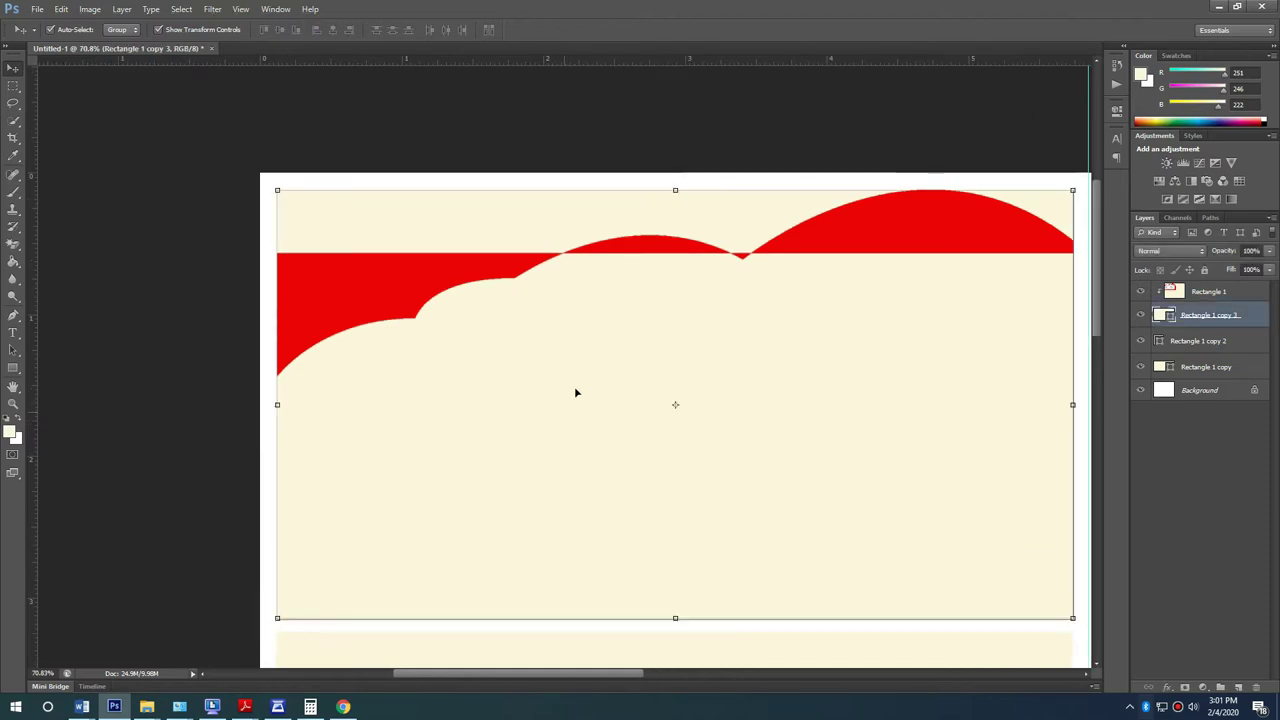
click(1197, 300)
key(ctrl+i)
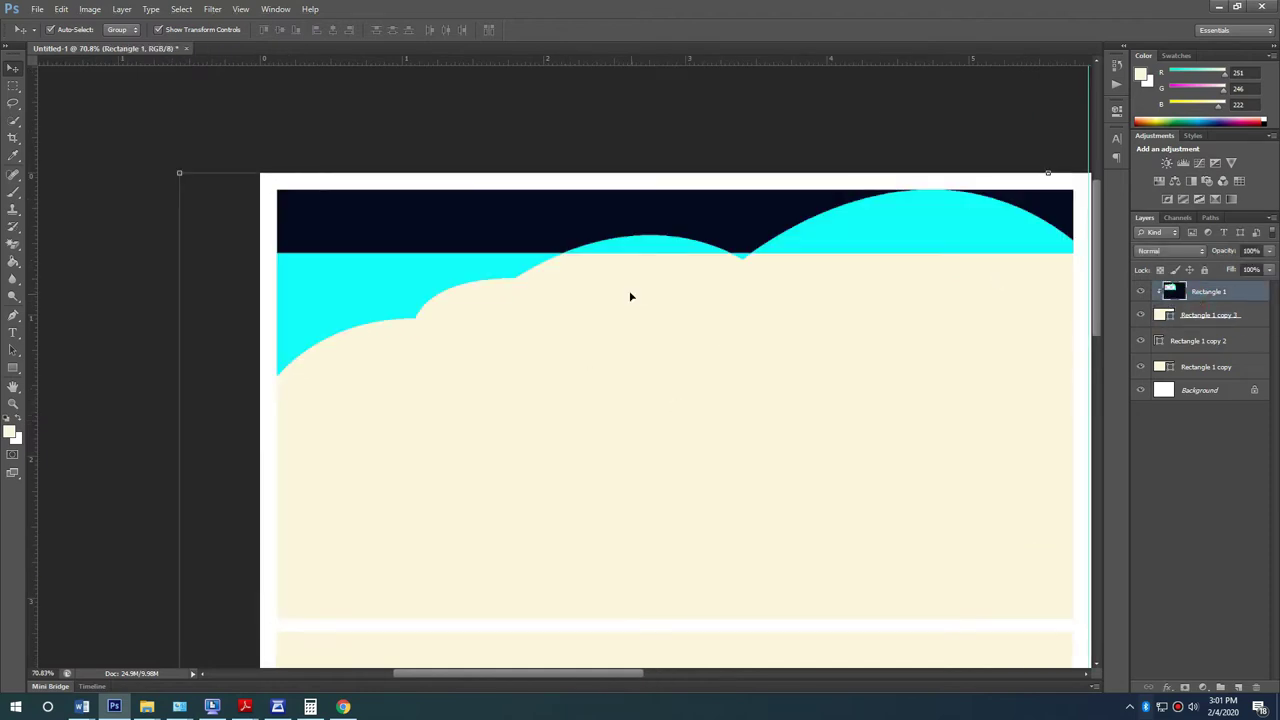
scroll(594, 306, down, 4)
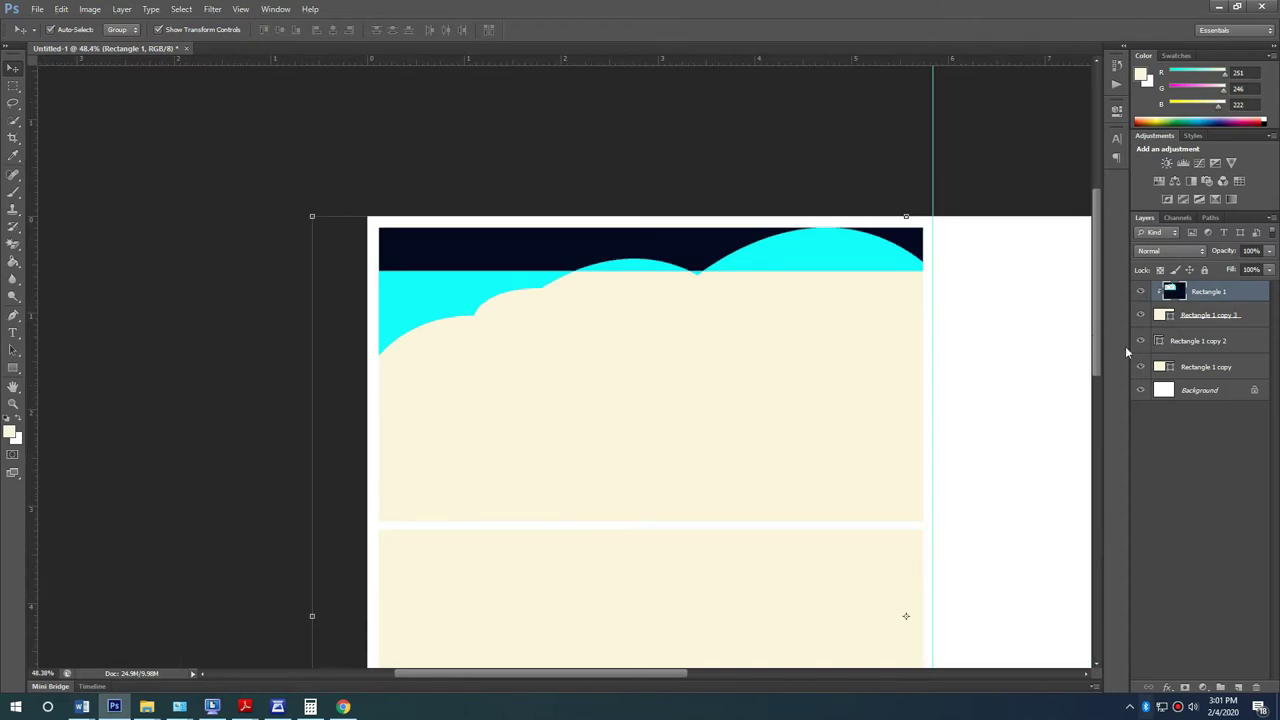
scroll(594, 300, up, 3)
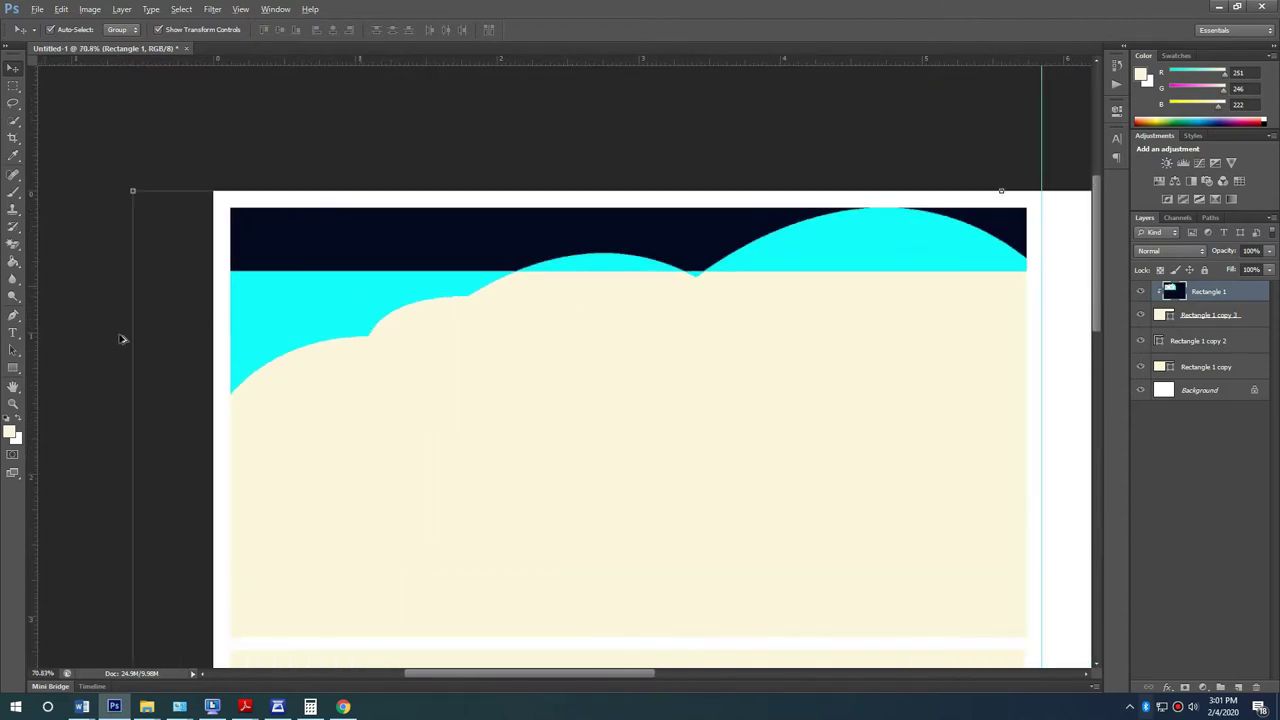
scroll(198, 373, up, 1)
Step: Quick-select the cream panel shape
click(13, 315)
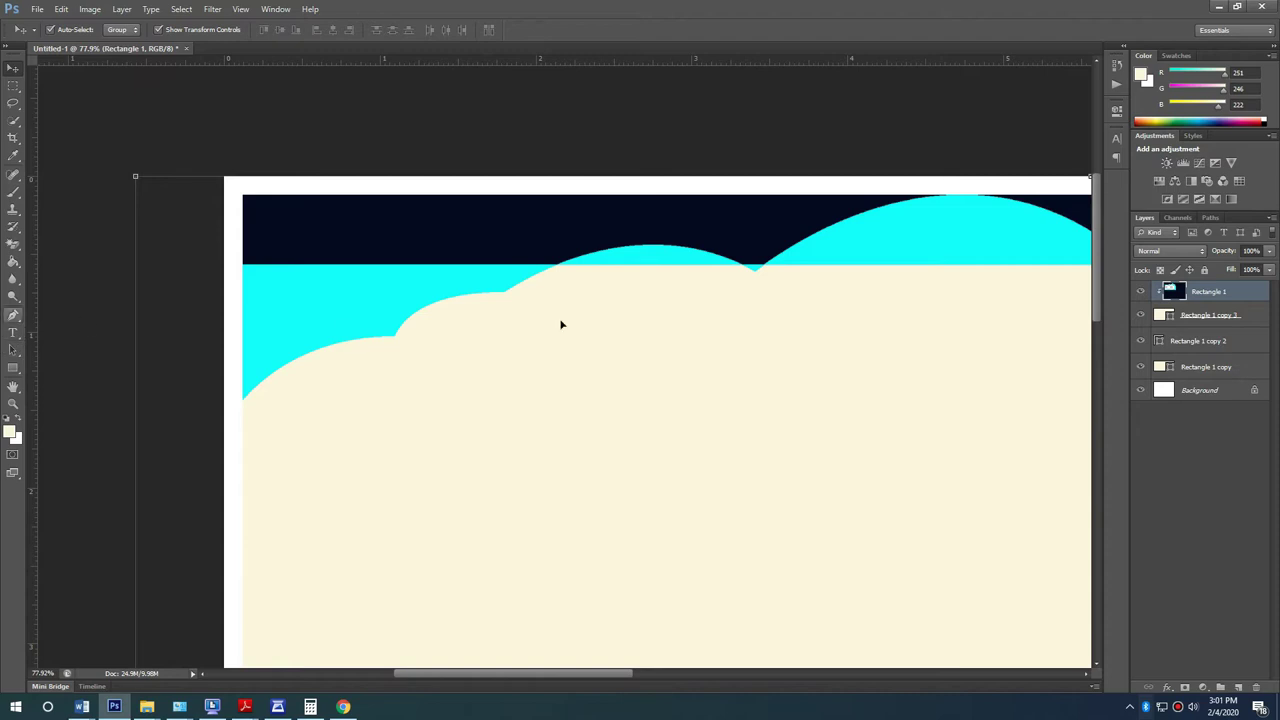
scroll(398, 340, down, 3)
scroll(440, 340, up, 3)
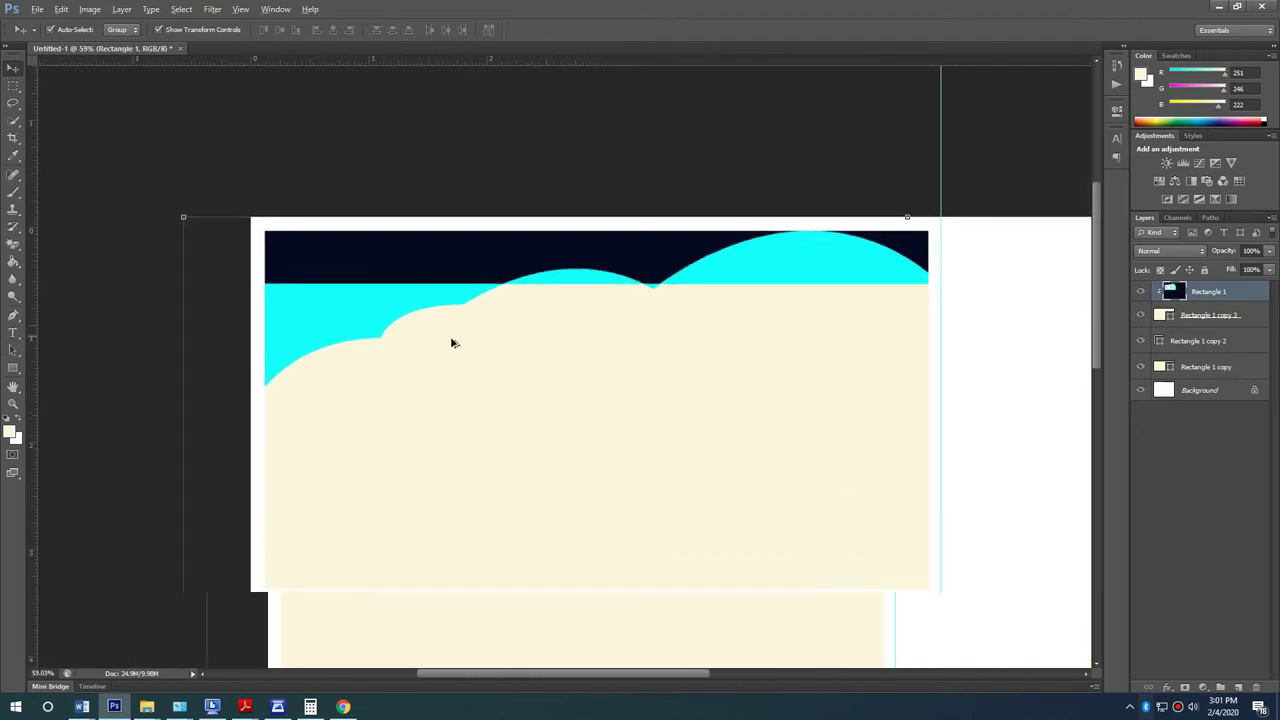
click(13, 120)
click(958, 404)
click(788, 344)
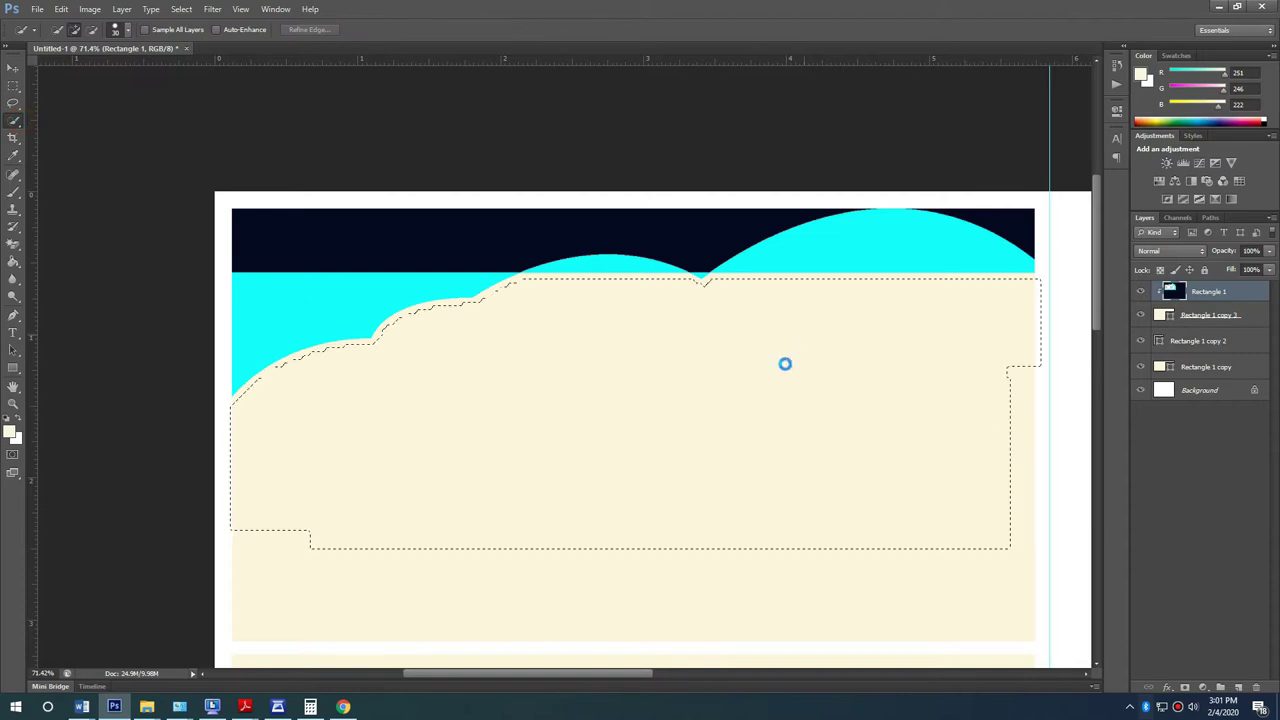
Step: Switch to the Pen tool and zoom in on the banner
click(13, 86)
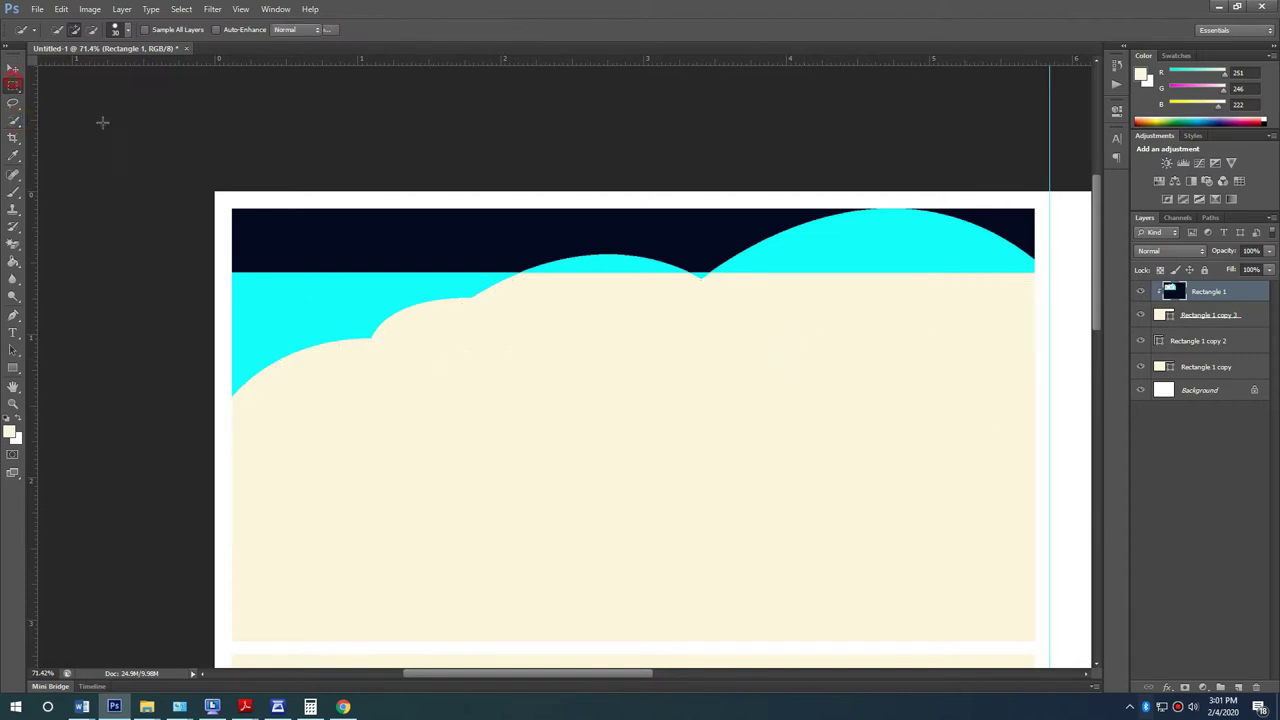
key(v)
scroll(374, 437, up, 2)
click(13, 315)
scroll(283, 420, up, 4)
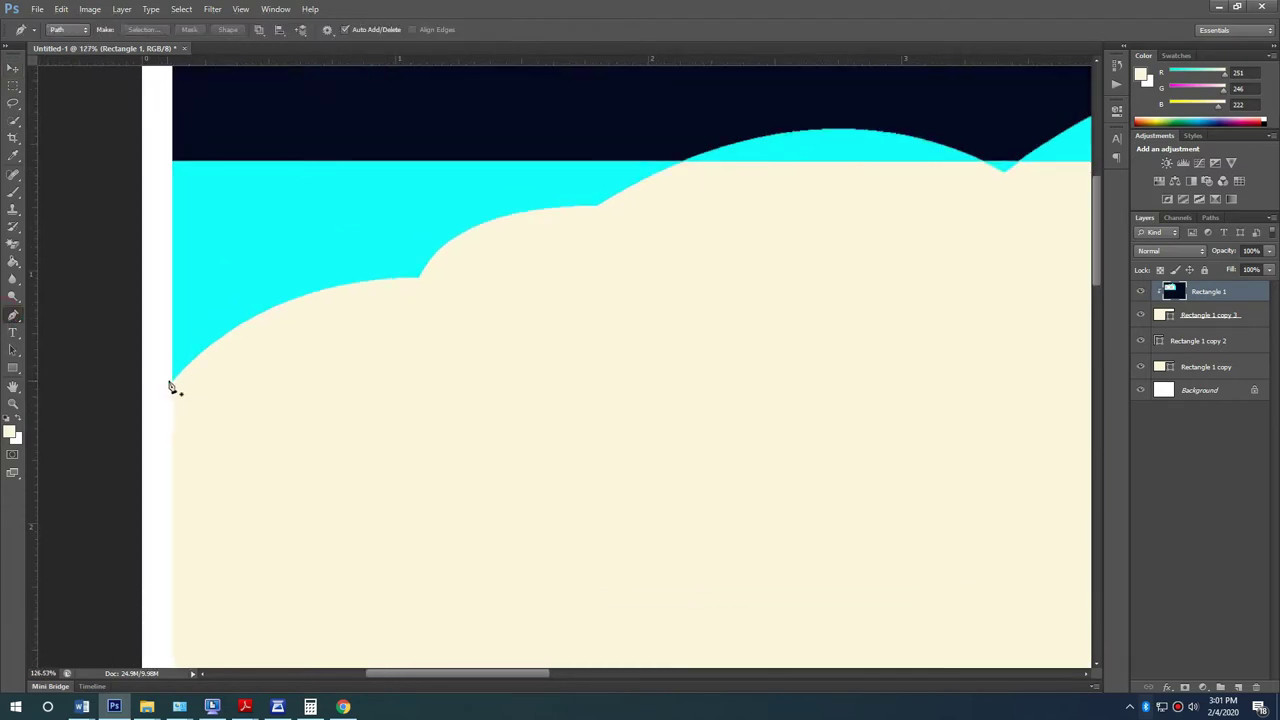
Step: Start the cloud path at the left edge and curve it over the first two bumps
click(172, 380)
drag(417, 277, 578, 301)
drag(597, 209, 700, 217)
key(ctrl+z)
drag(580, 278, 422, 282)
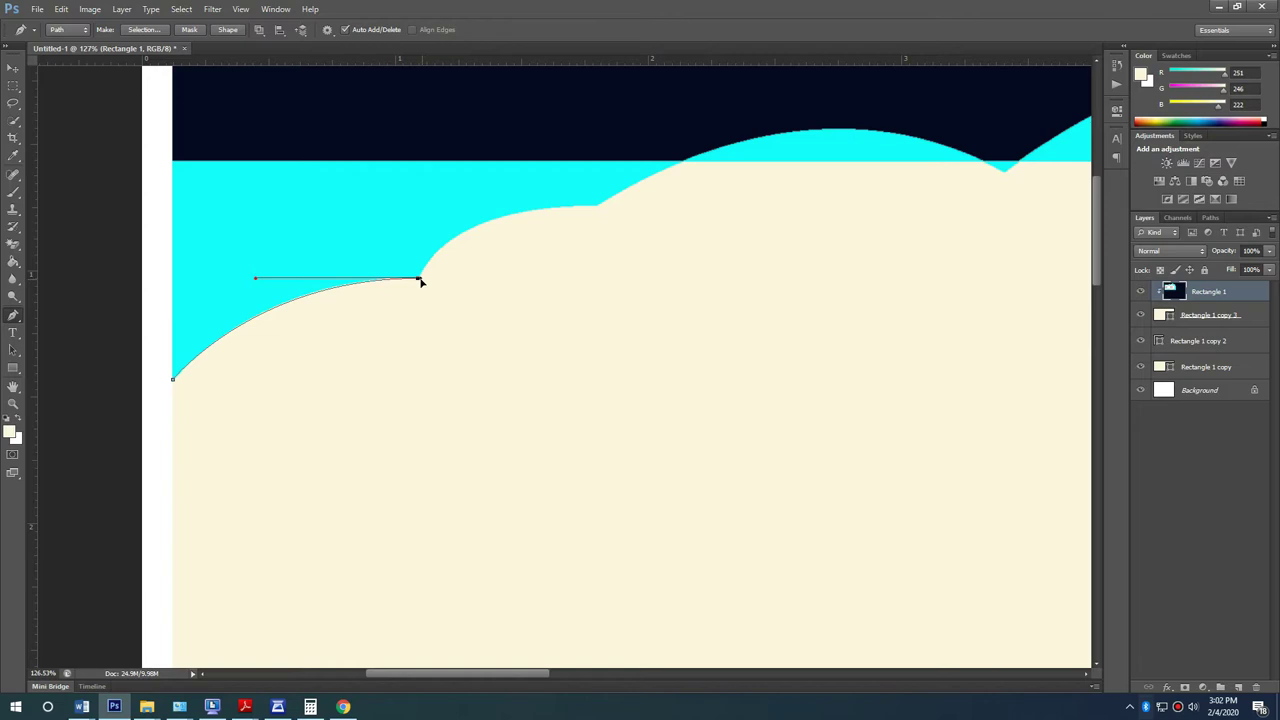
mouse_move(597, 207)
mouse_down()
mouse_move(731, 217)
mouse_move(714, 223)
mouse_move(748, 211)
mouse_move(609, 207)
mouse_up()
key(ctrl+z)
key(ctrl+z)
key(ctrl+z)
key(ctrl+z)
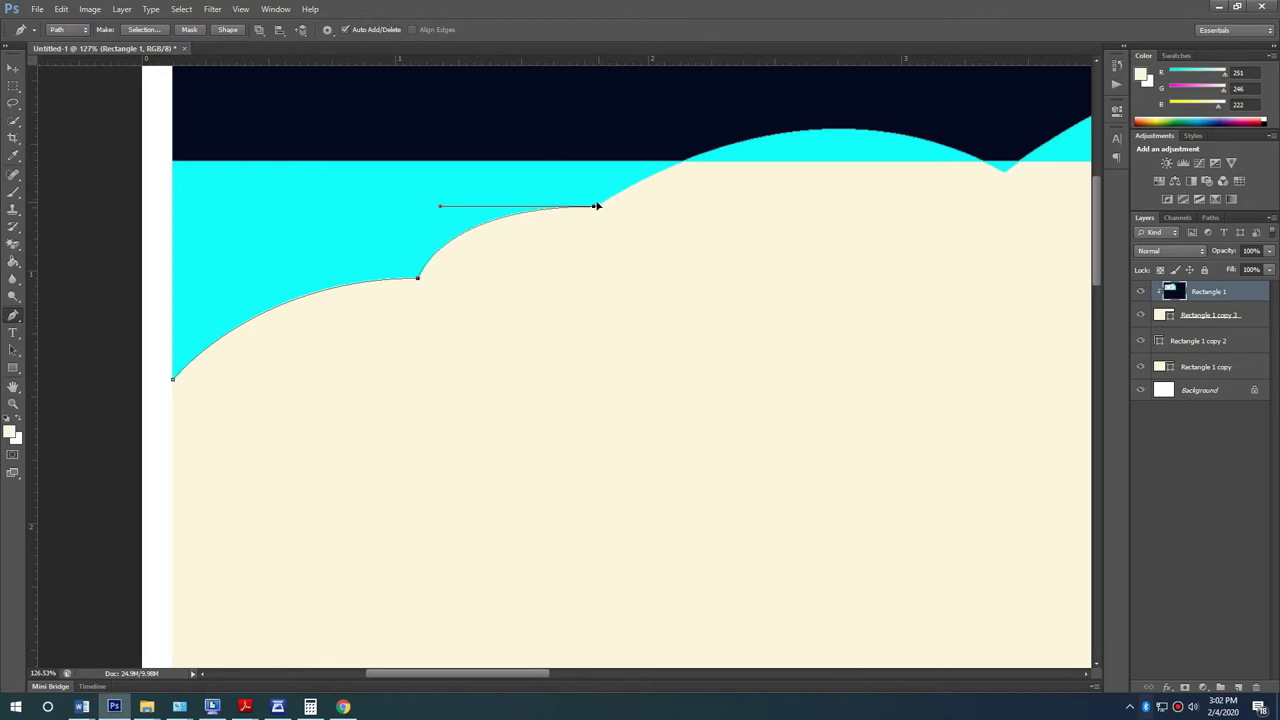
key(ctrl+alt+z)
key(ctrl+shift+z)
key(ctrl+alt+z)
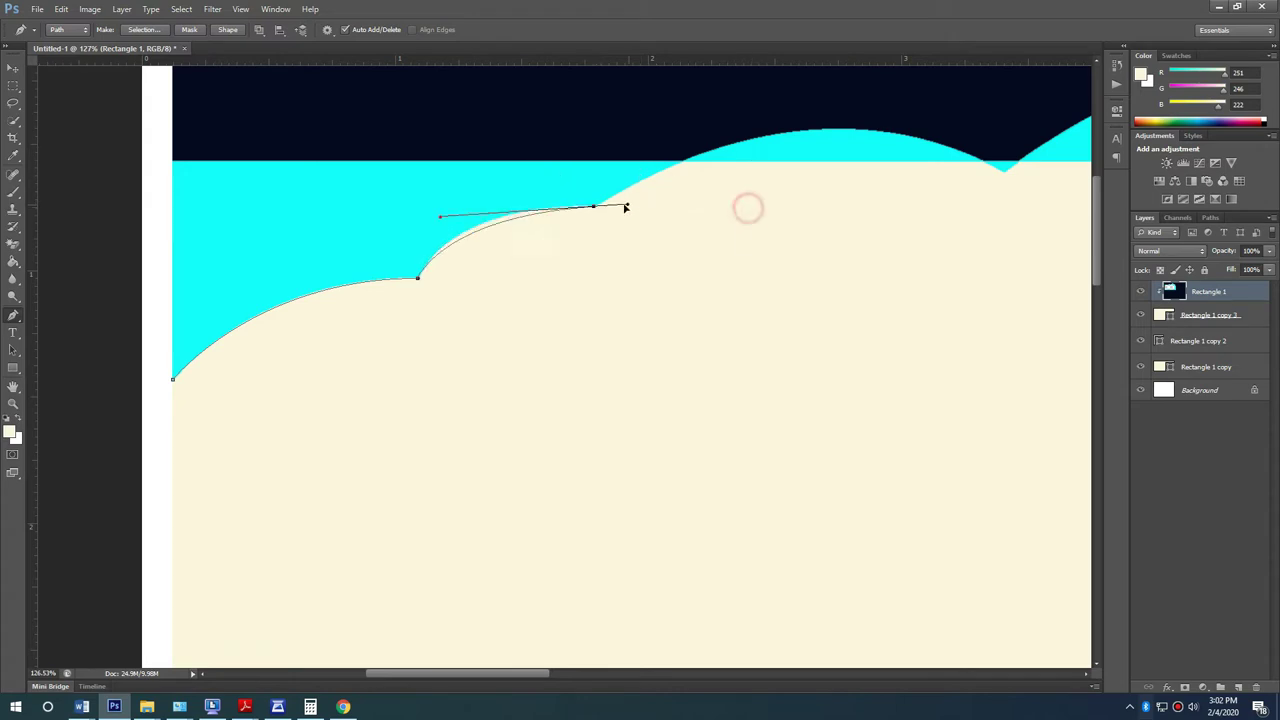
key(ctrl+alt+z)
key(ctrl+alt+z)
Step: Continue the path across the remaining bumps, adding corner points at bottom right and lower left
drag(853, 210, 623, 234)
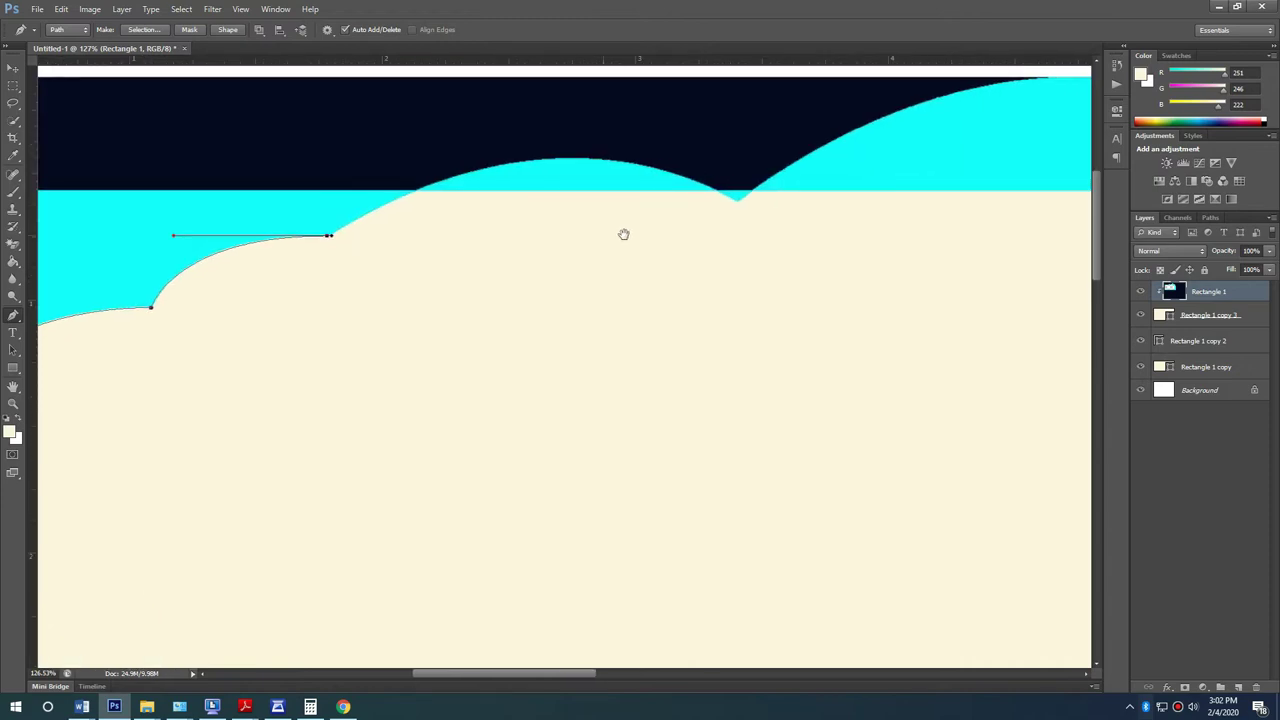
mouse_move(738, 202)
mouse_down()
mouse_move(780, 214)
mouse_move(869, 297)
mouse_move(955, 318)
mouse_move(760, 228)
mouse_move(739, 201)
mouse_move(755, 214)
mouse_up()
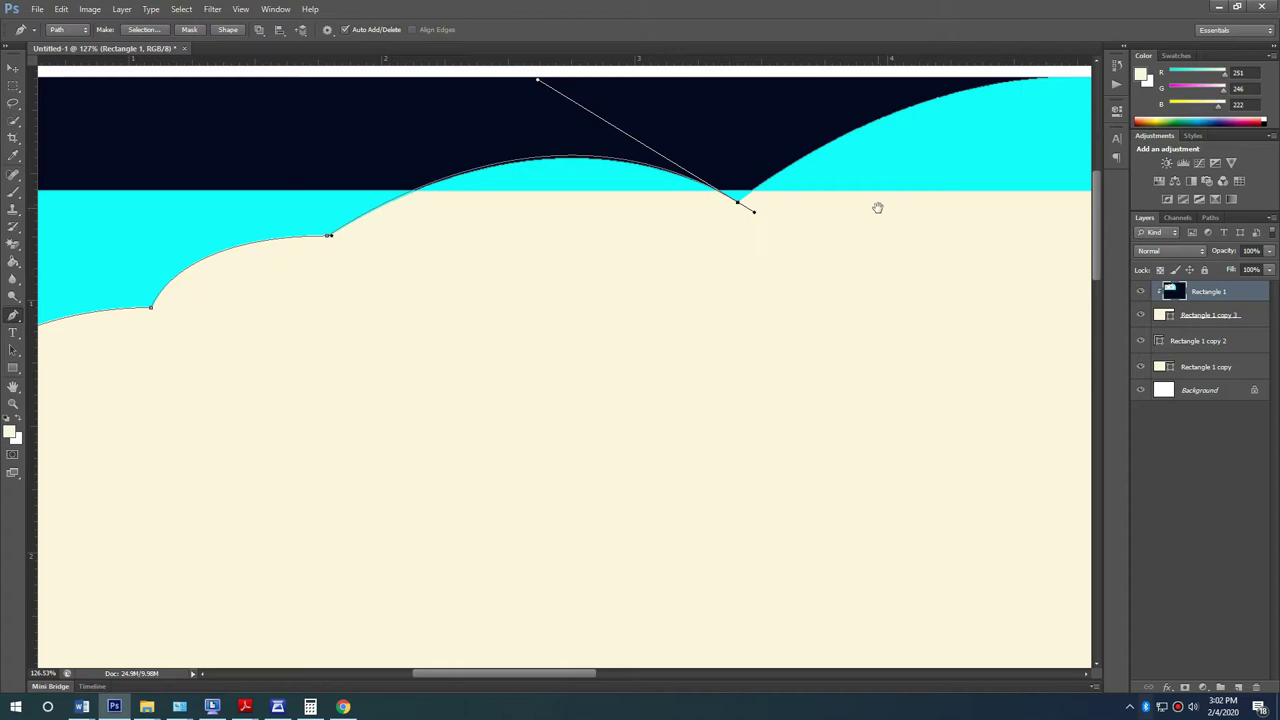
drag(877, 207, 717, 246)
drag(599, 250, 587, 243)
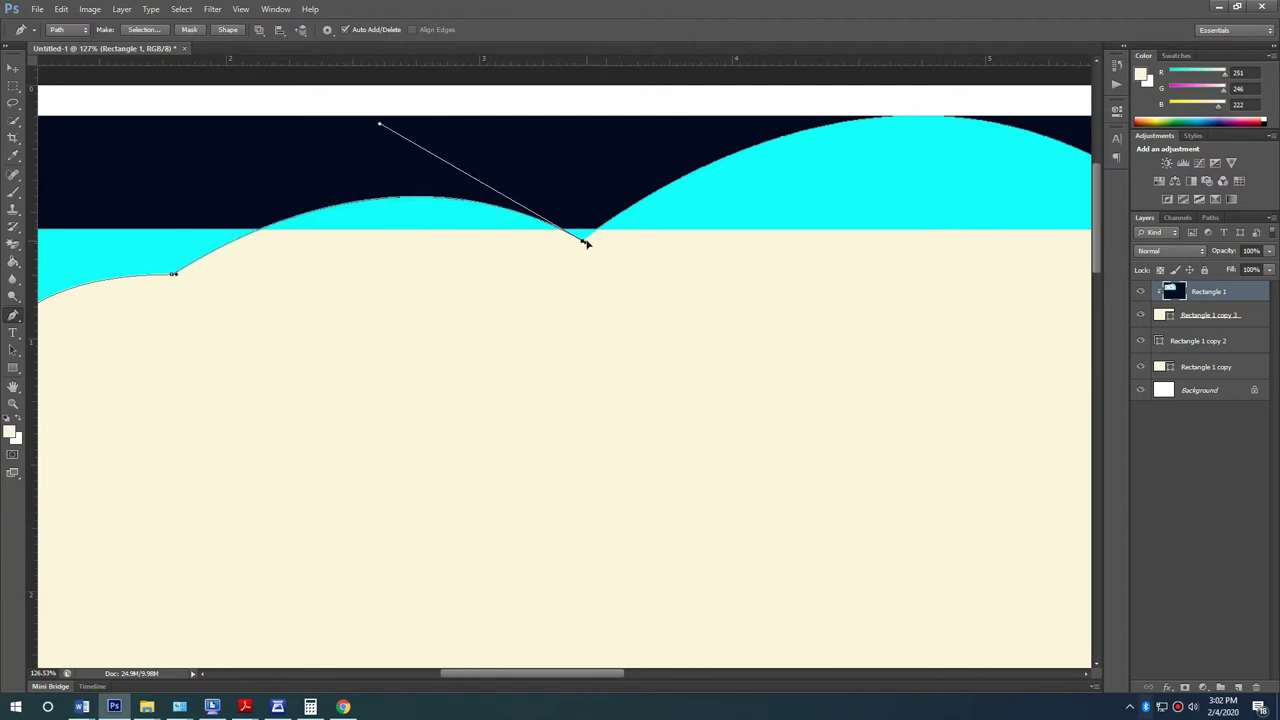
drag(674, 259, 431, 276)
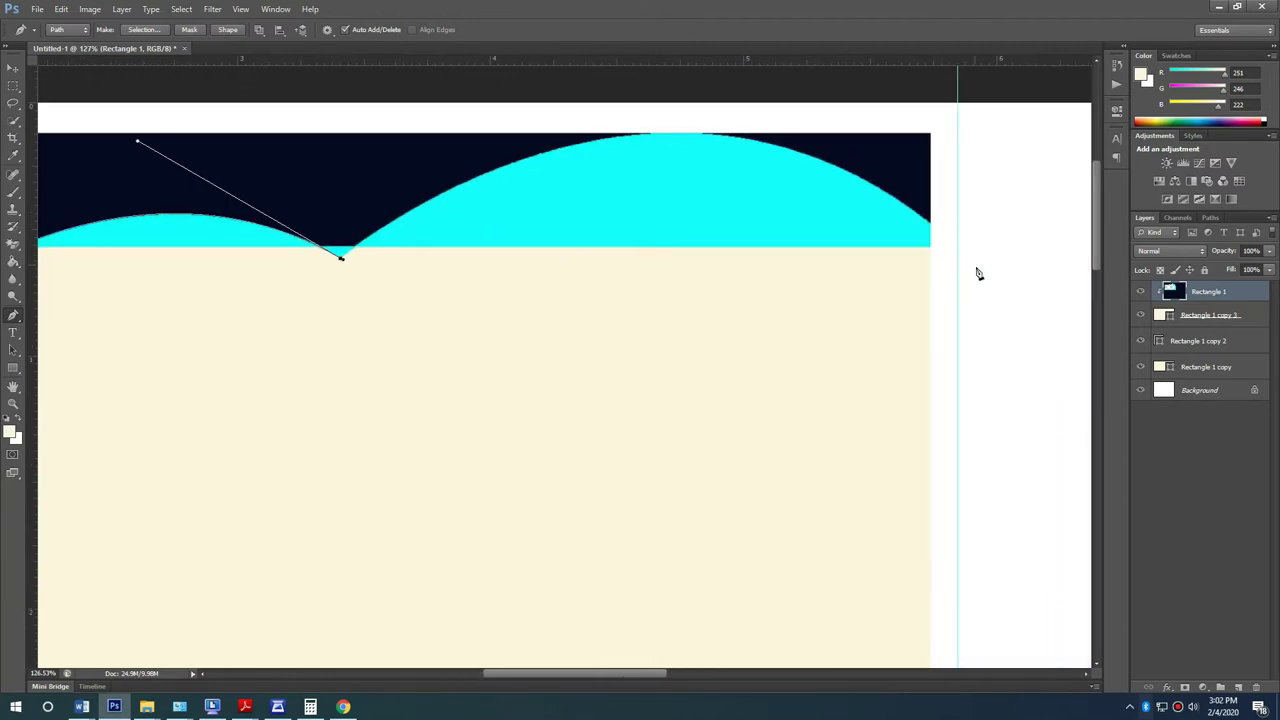
drag(967, 251, 1015, 527)
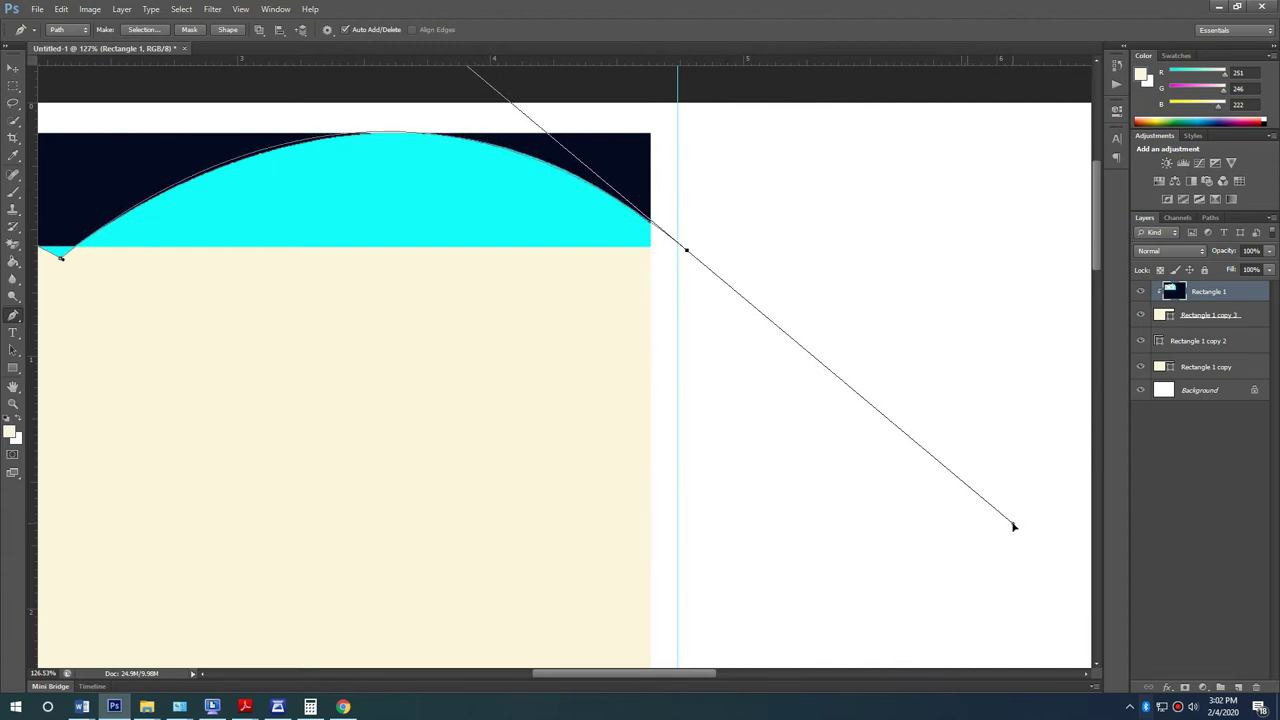
scroll(526, 457, down, 3)
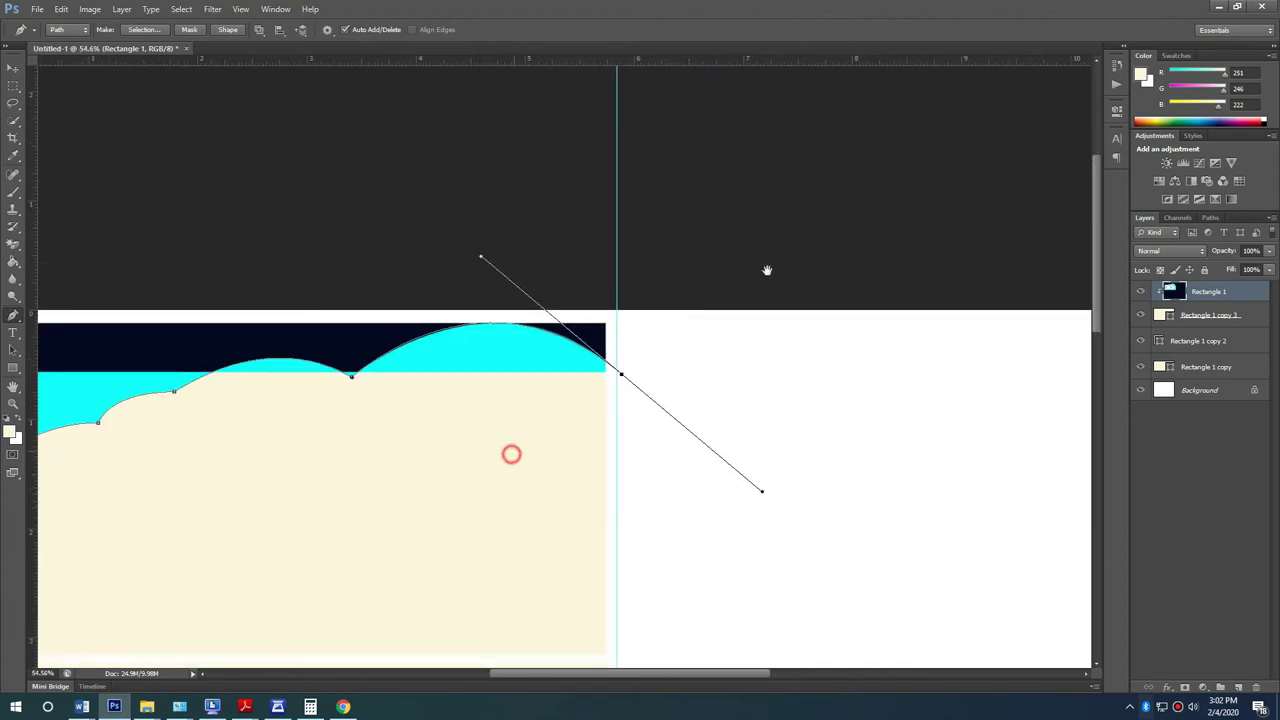
click(916, 525)
drag(126, 594, 160, 381)
Step: Close the path and convert it into a selection with Make Selection
click(259, 275)
right_click(755, 251)
click(790, 311)
click(709, 211)
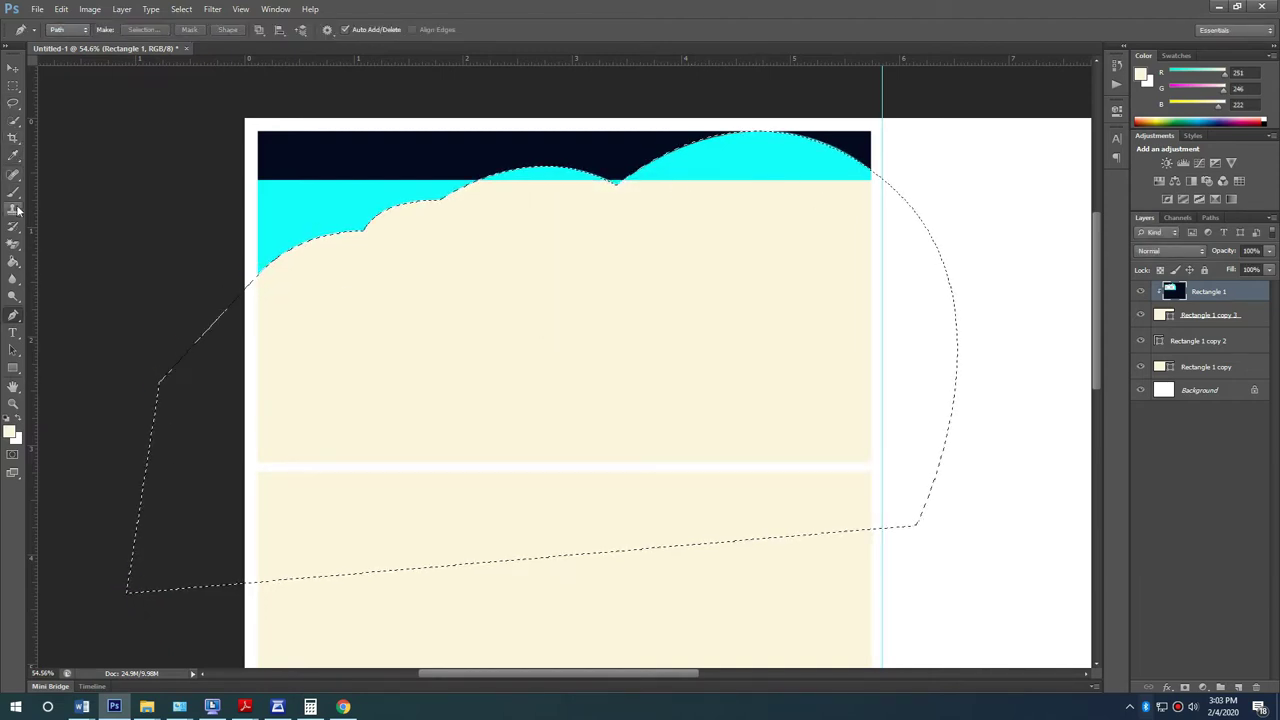
Step: Set the foreground to red and Paint Bucket-fill the cloud selection and cyan bumps
click(13, 262)
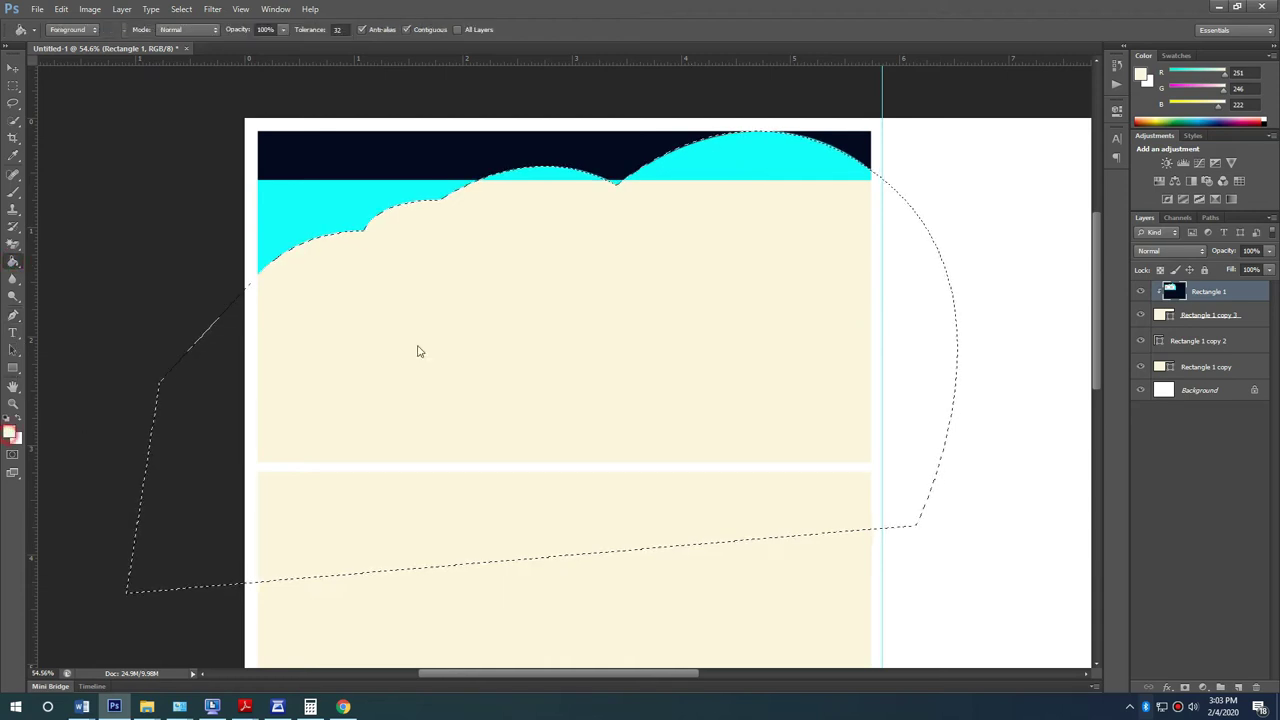
click(10, 433)
click(646, 190)
click(775, 180)
click(671, 318)
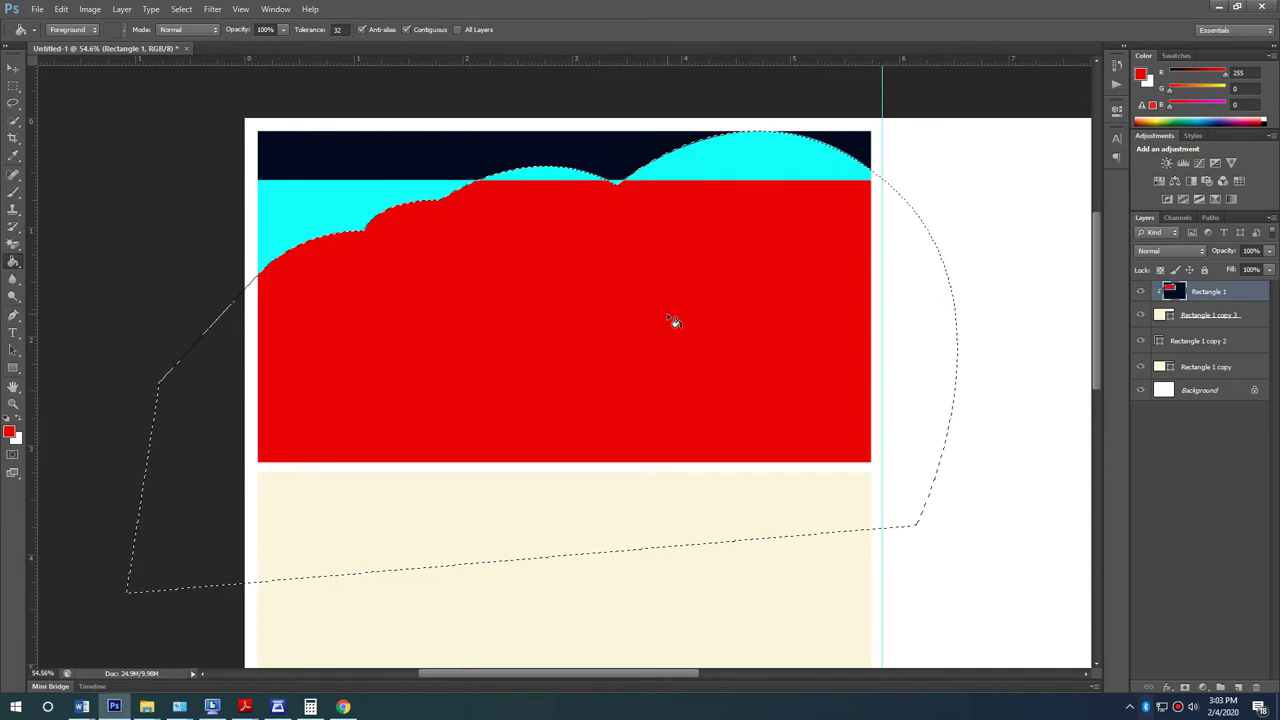
click(536, 176)
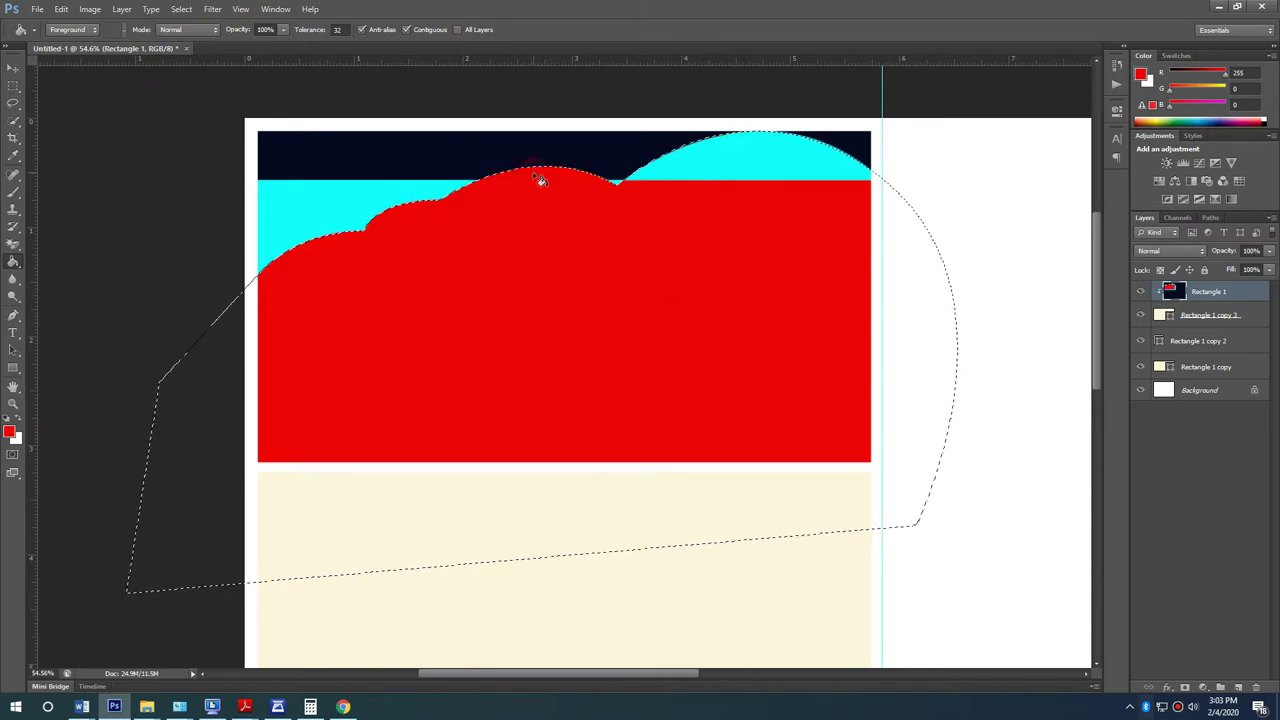
click(690, 168)
Step: Deselect and Magic Eraser the cyan band and navy strip
click(13, 86)
click(114, 140)
click(13, 68)
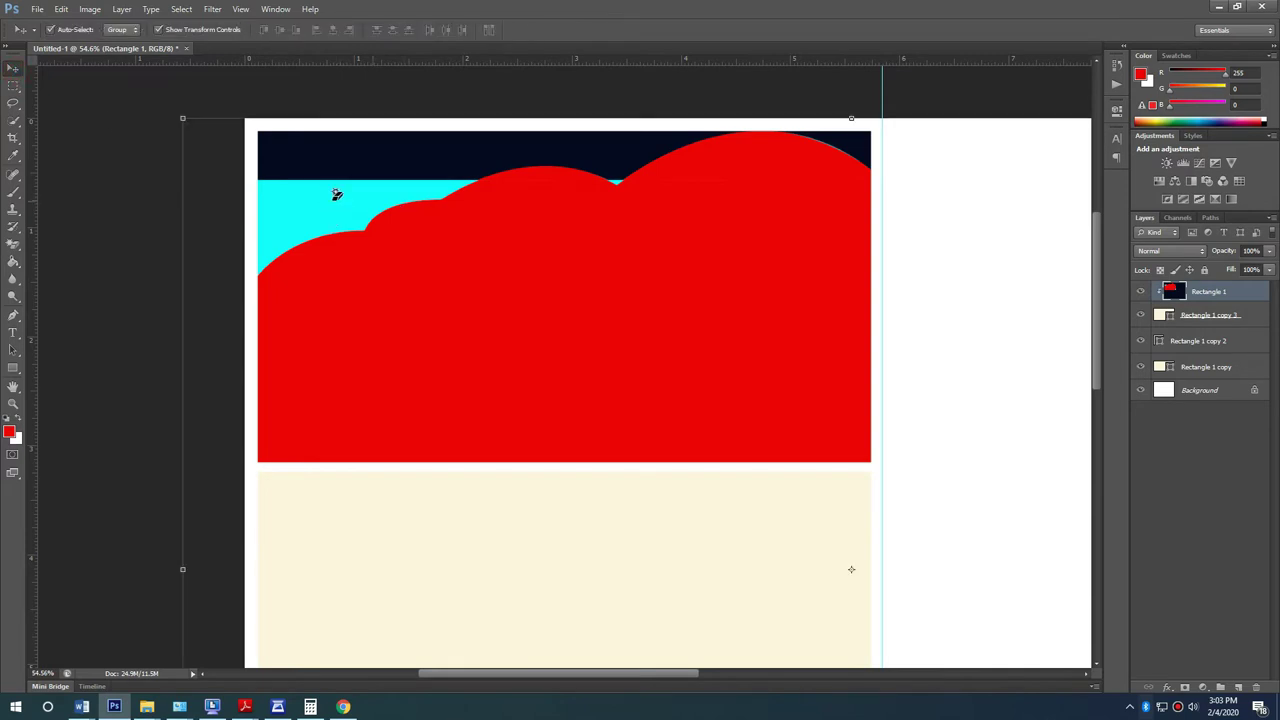
key(g)
click(333, 196)
click(385, 165)
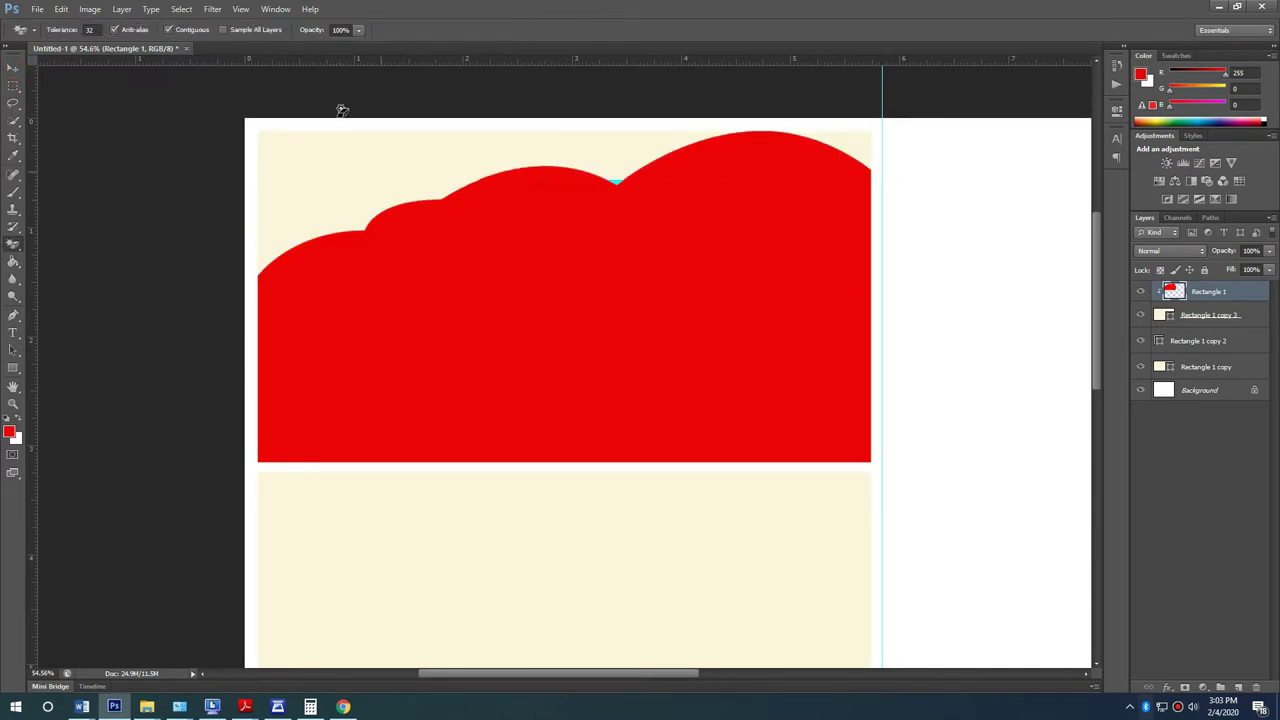
Step: Reselect the red cloud layer with the Move tool
click(16, 70)
scroll(615, 180, up, 3)
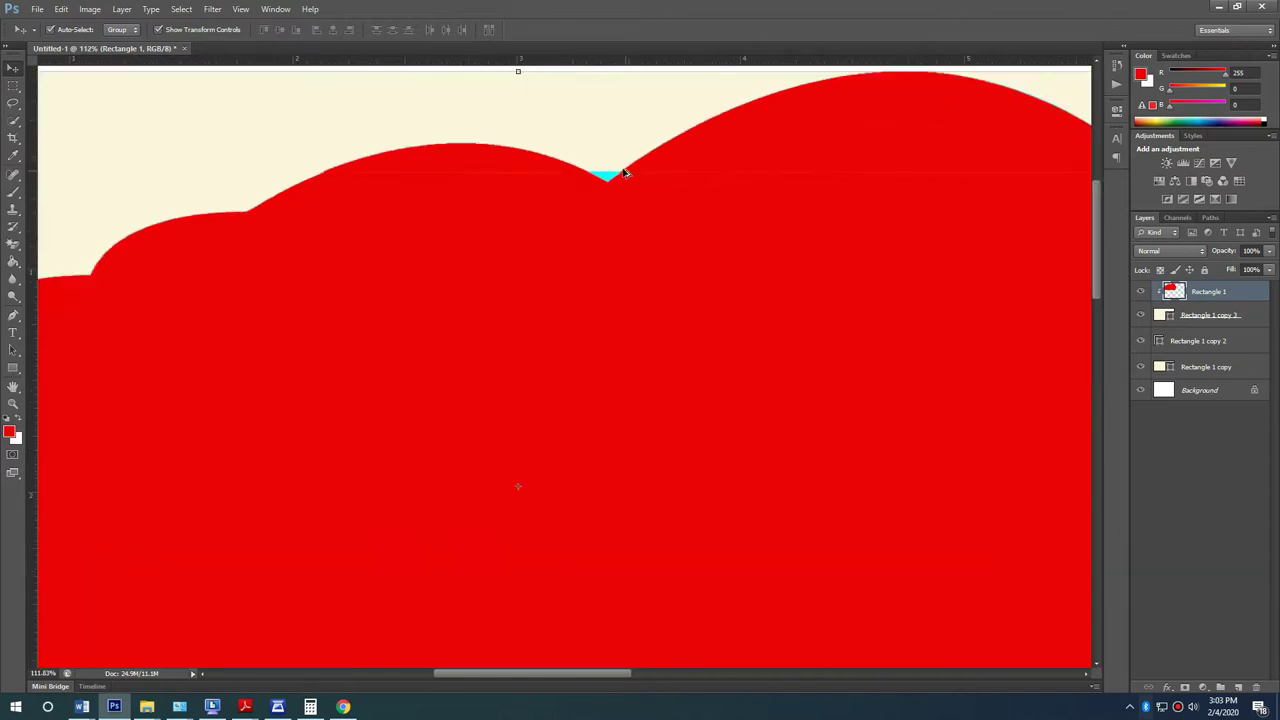
key(g)
scroll(600, 175, down, 5)
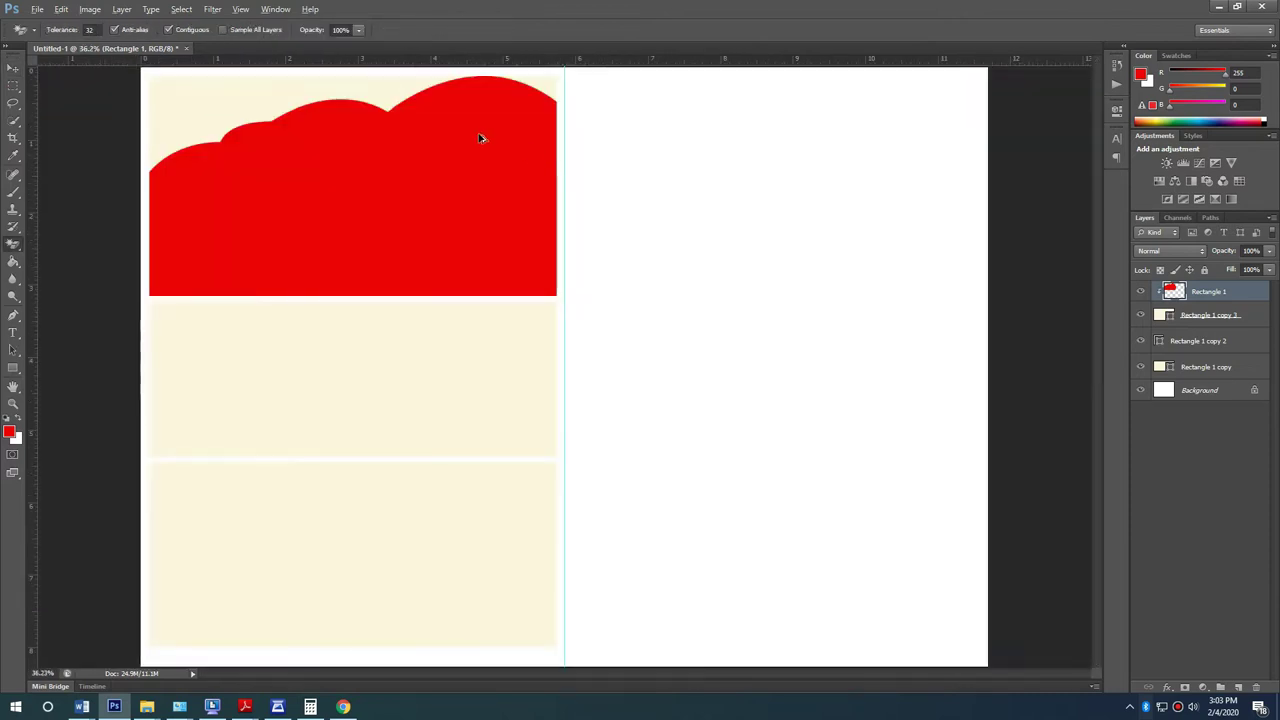
click(14, 70)
click(675, 326)
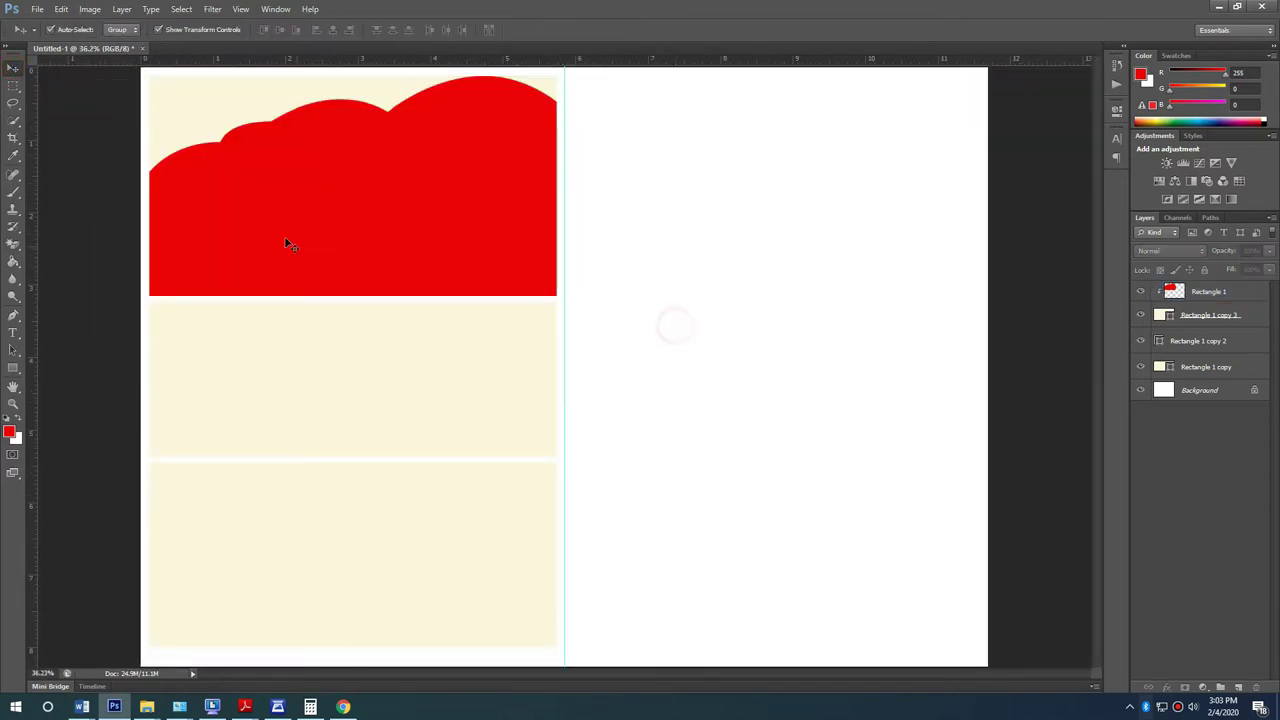
scroll(177, 179, up, 1)
scroll(510, 195, down, 2)
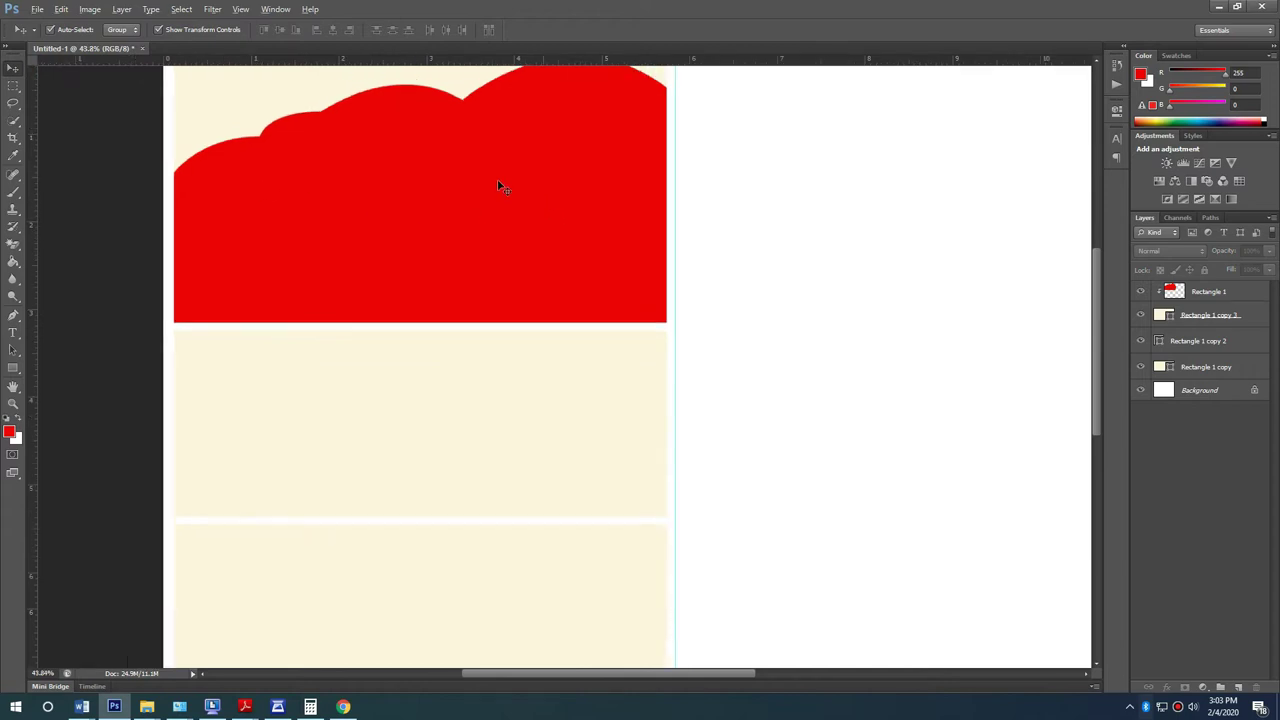
click(497, 182)
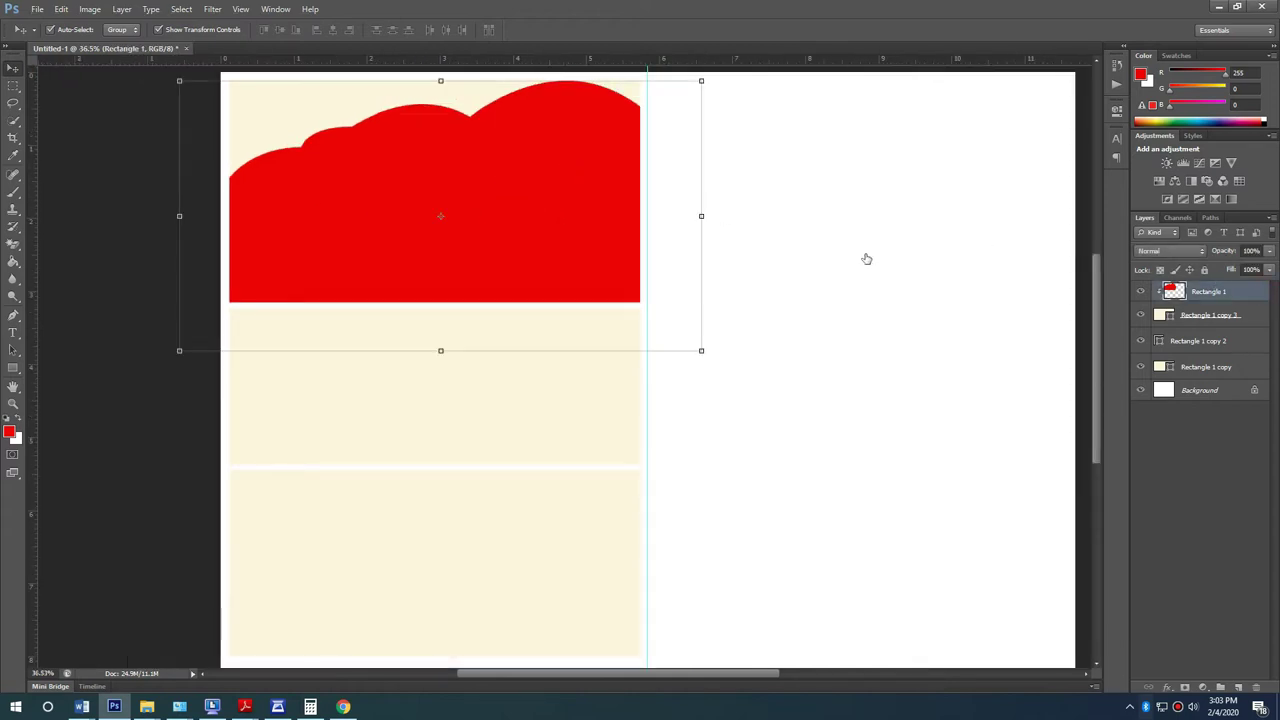
Step: Add Bevel & Emboss and a Drop Shadow with increased Size and Spread to the Rectangle 1 cloud
double_click(674, 267)
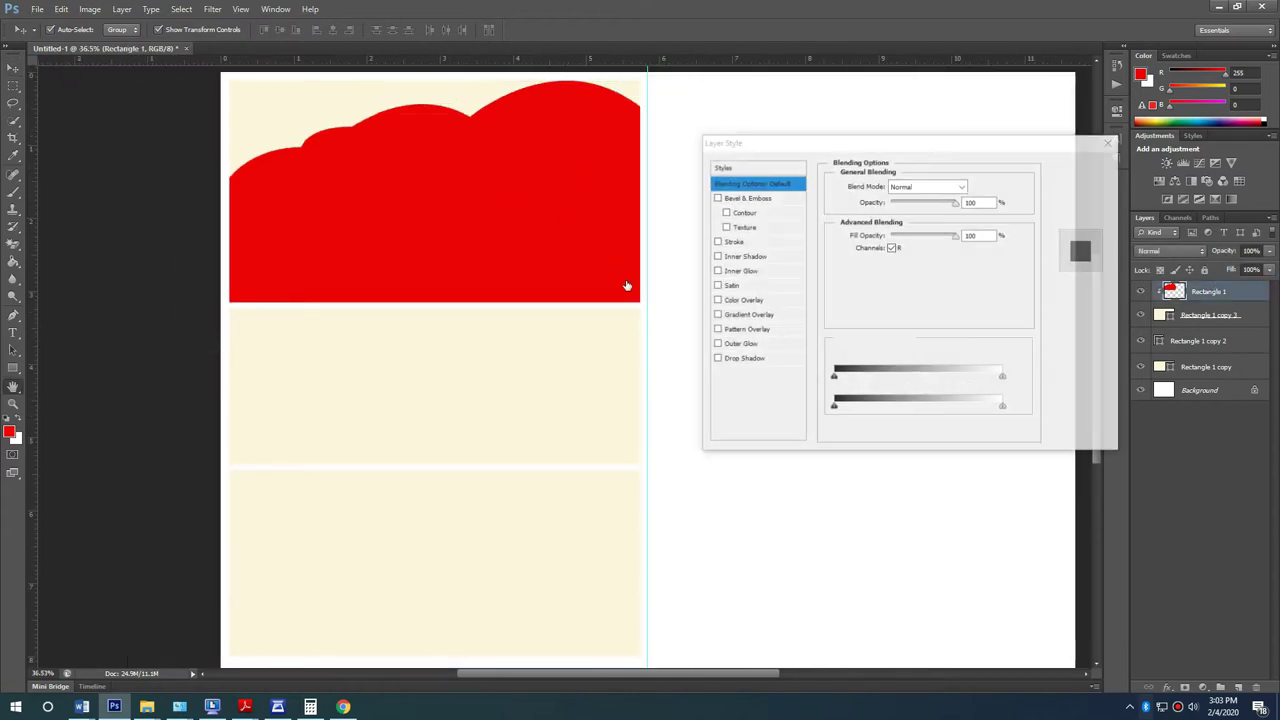
click(743, 199)
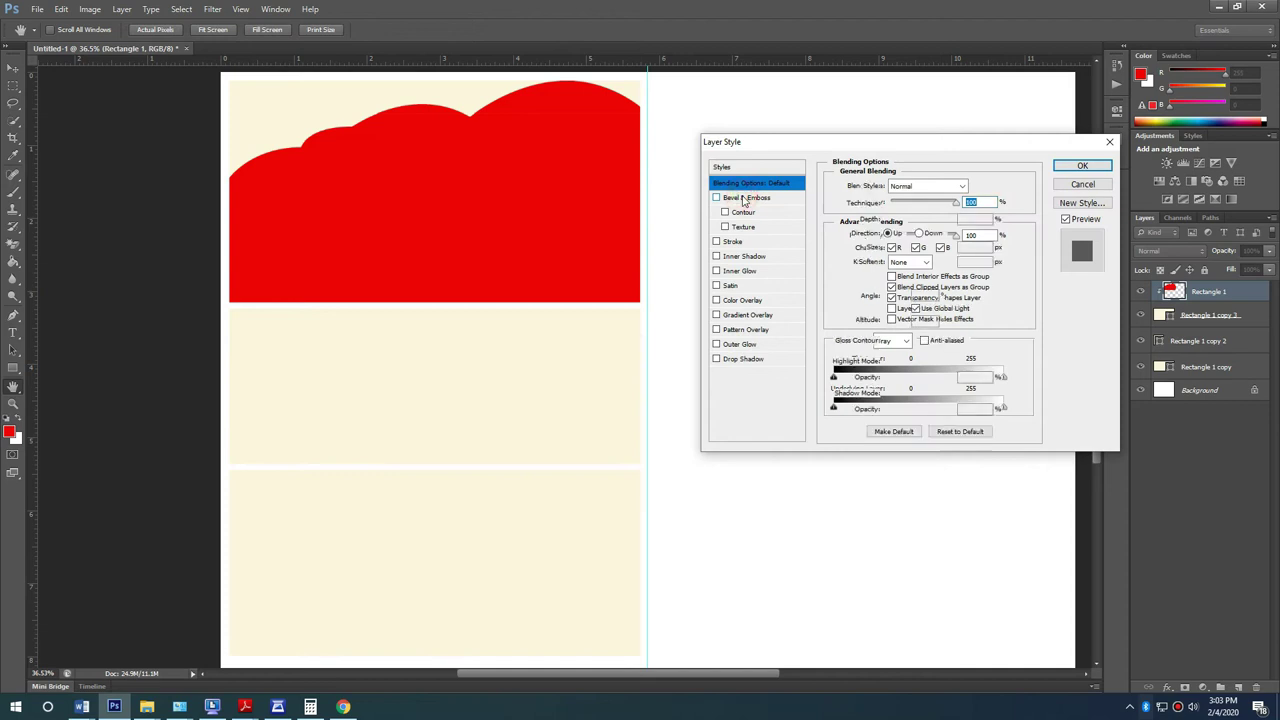
click(748, 359)
key(Tab)
drag(892, 279, 901, 279)
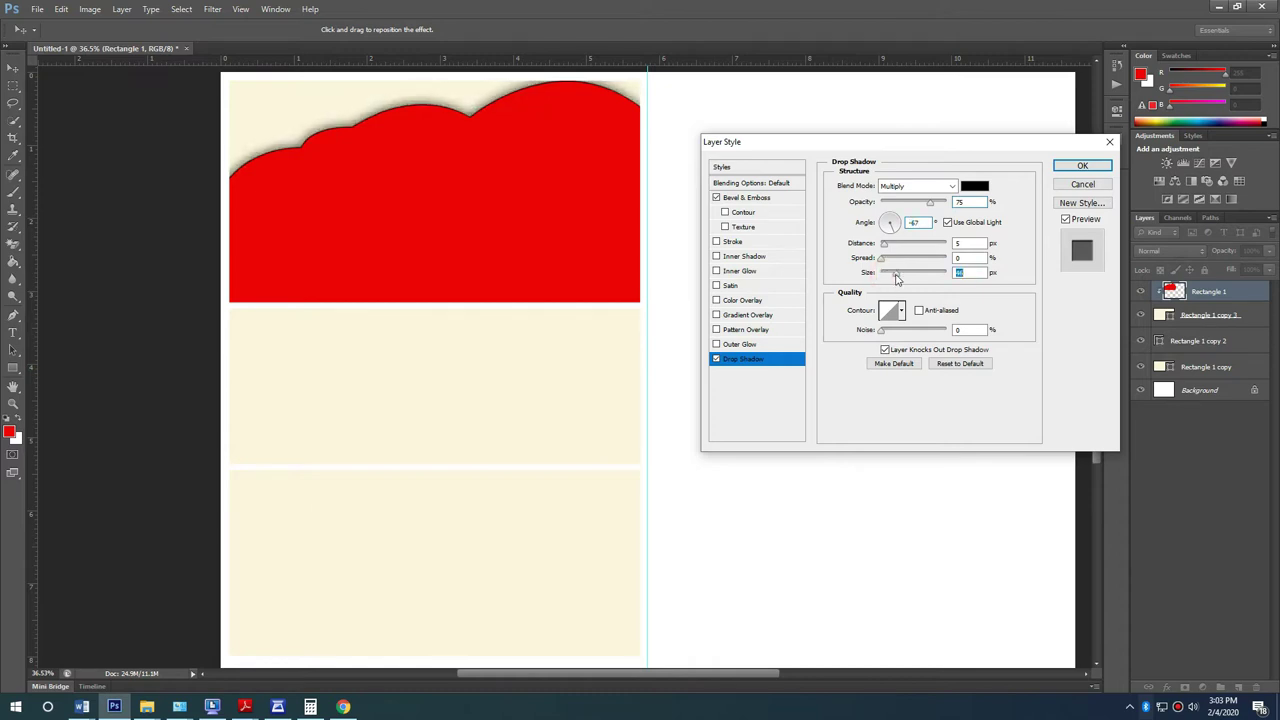
click(883, 260)
drag(884, 262, 894, 262)
click(1081, 165)
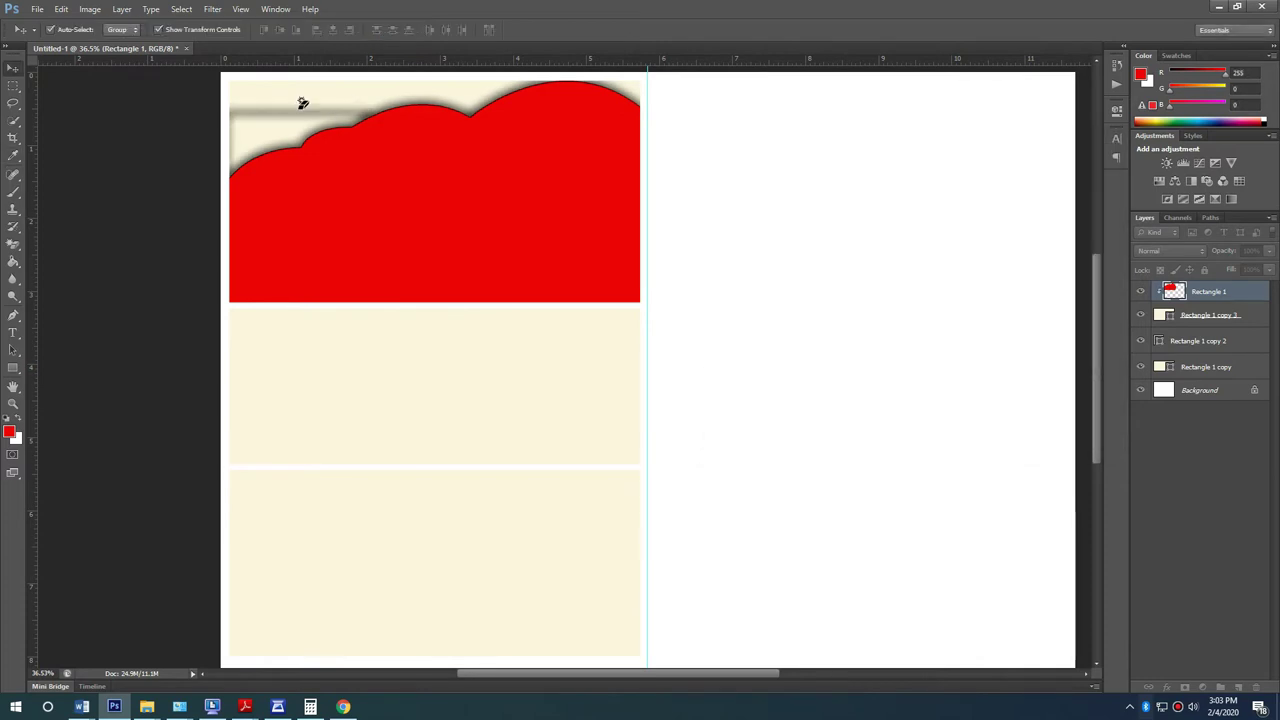
key(e)
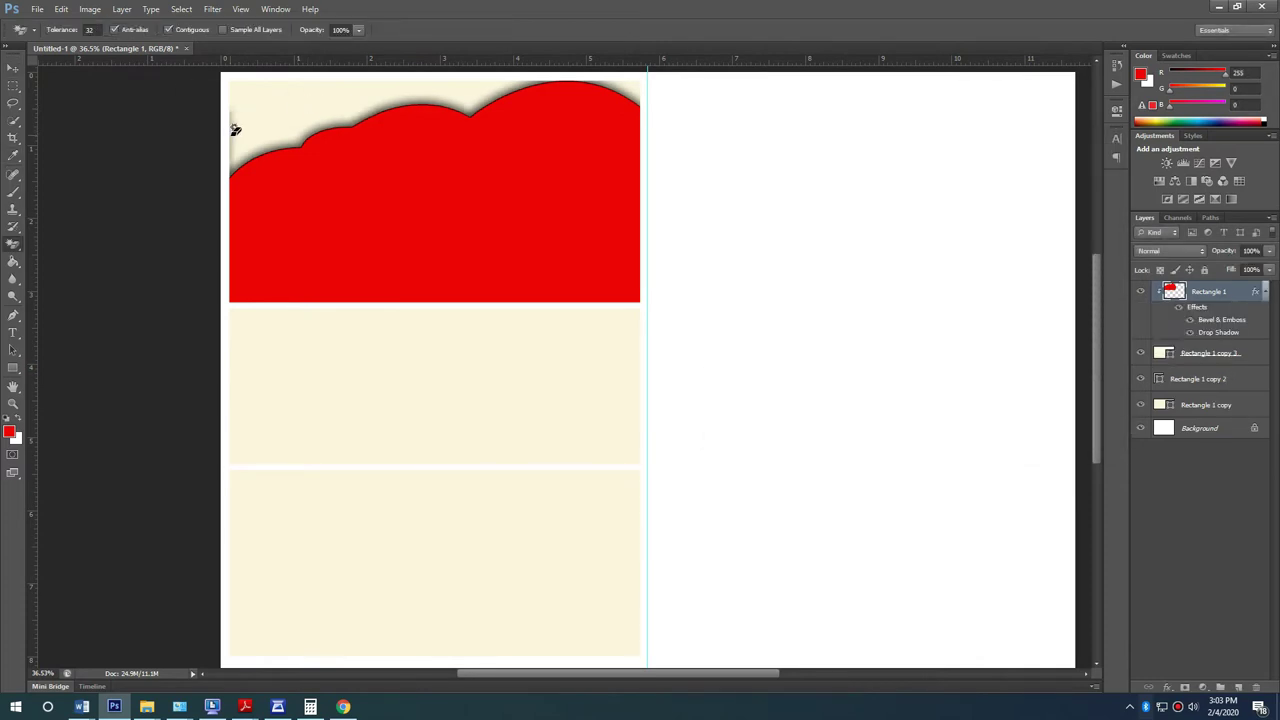
click(14, 67)
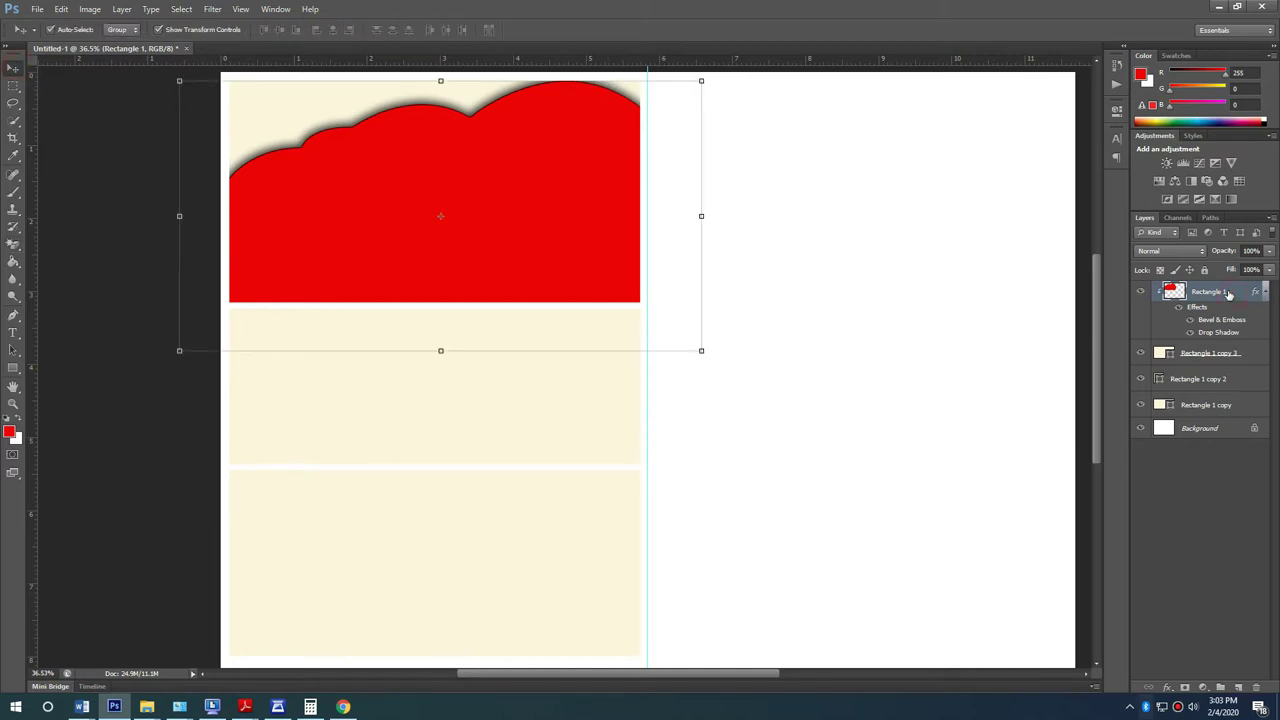
Step: Set the drop shadow Spread to 0 and add a pale pink (ffdcfc) Color Overlay
click(745, 363)
drag(893, 262, 883, 262)
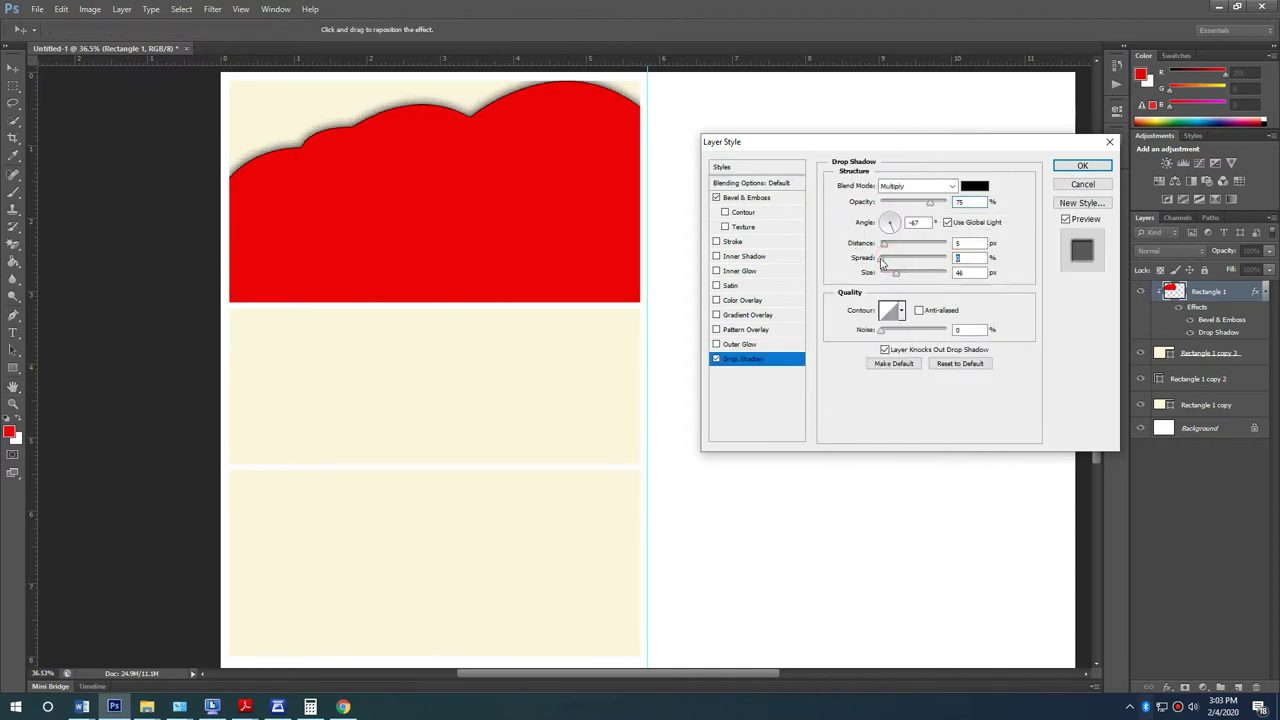
click(764, 299)
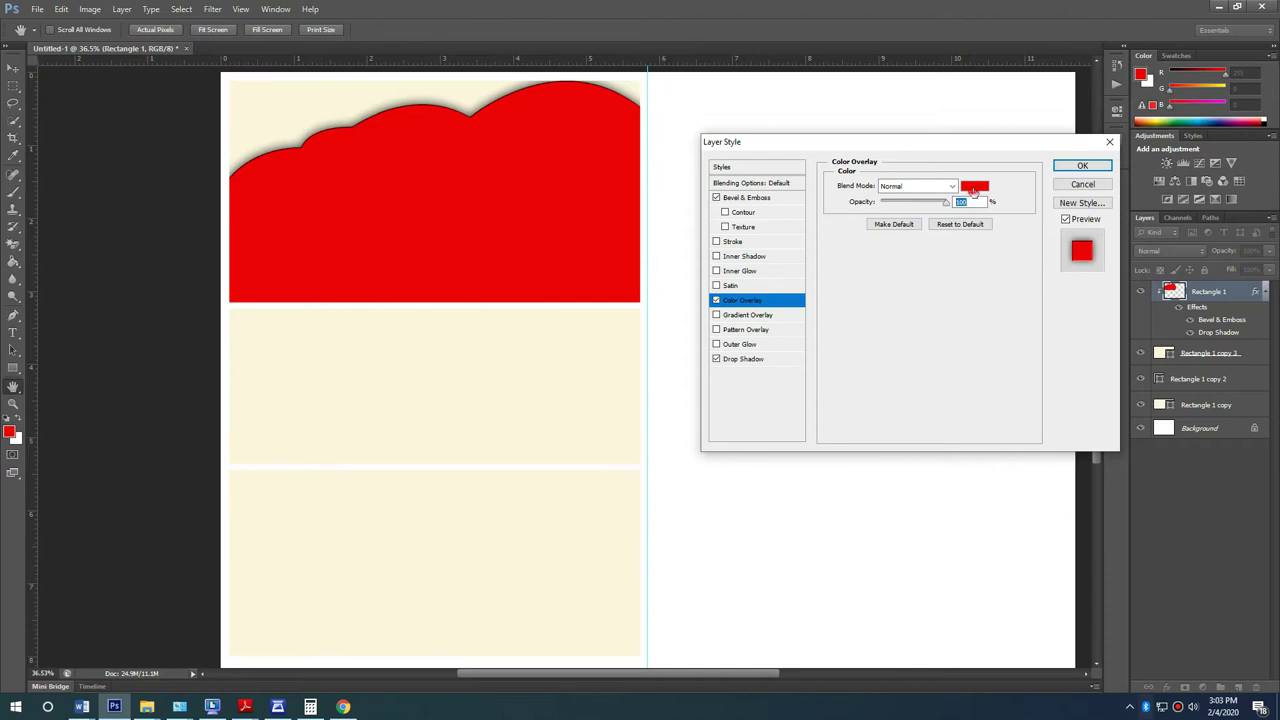
click(974, 191)
click(652, 215)
mouse_move(531, 209)
mouse_down()
mouse_move(471, 164)
mouse_move(500, 163)
mouse_move(485, 187)
mouse_up()
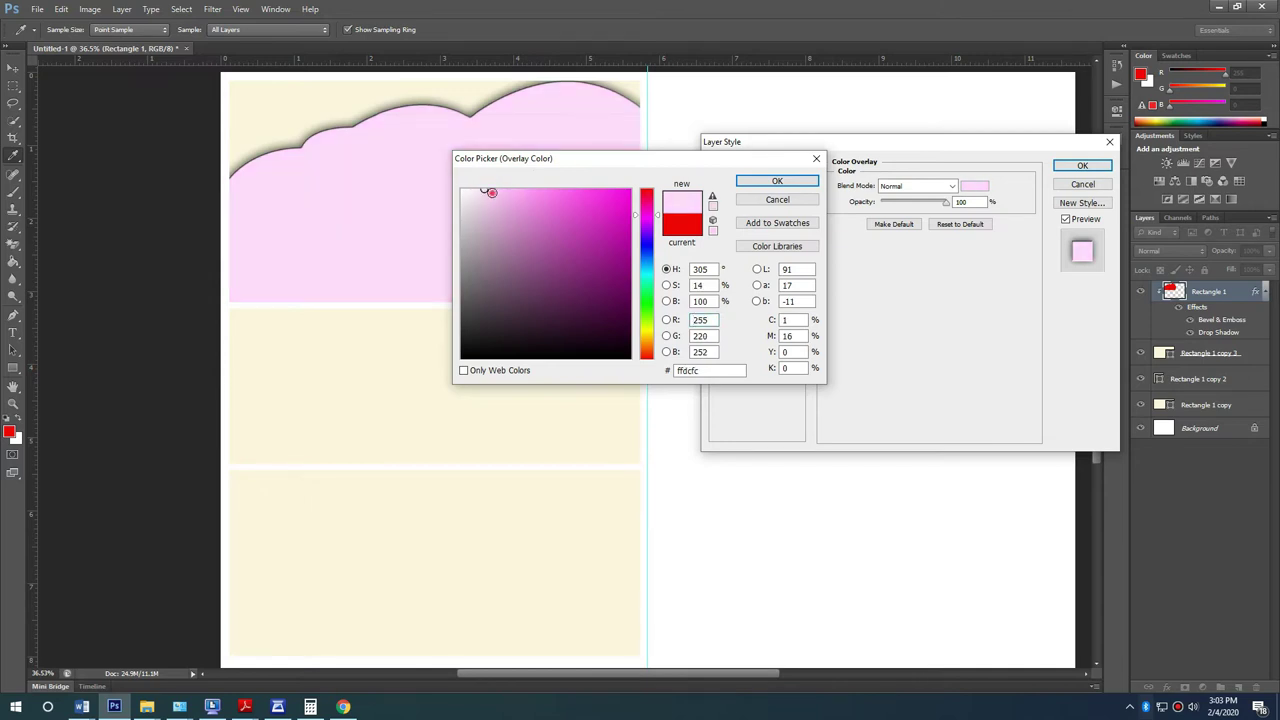
click(777, 181)
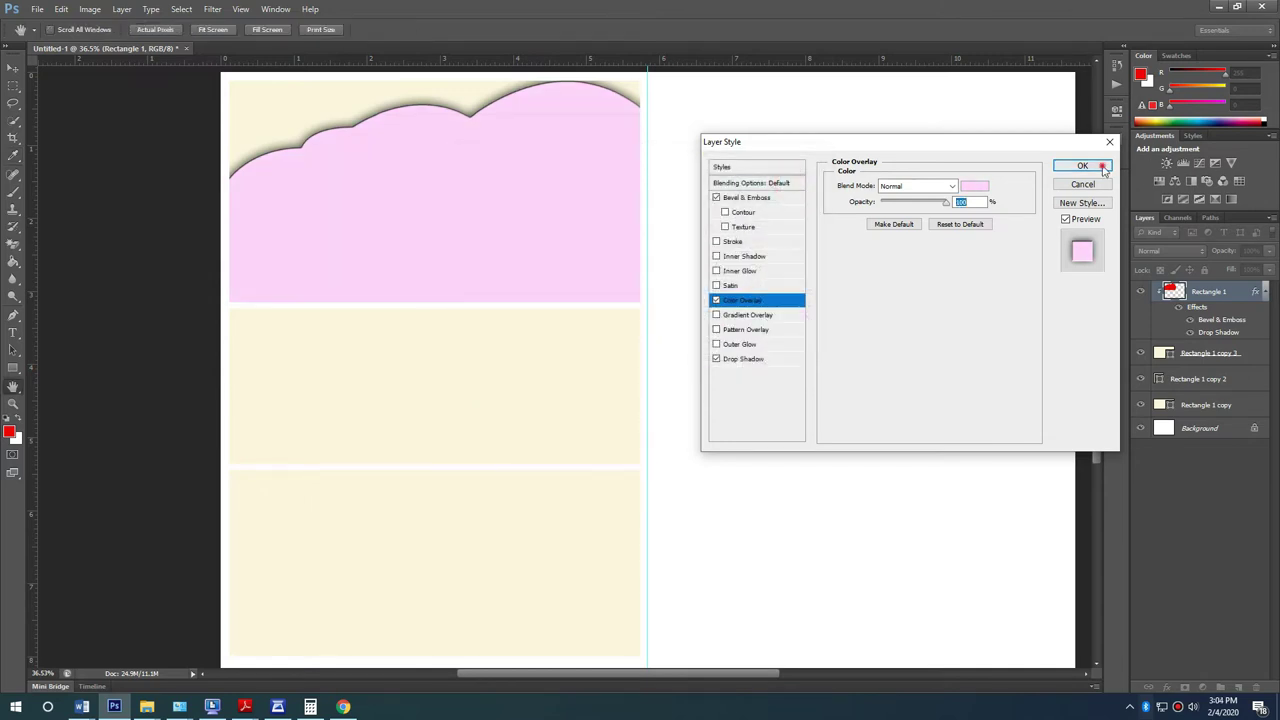
click(1102, 167)
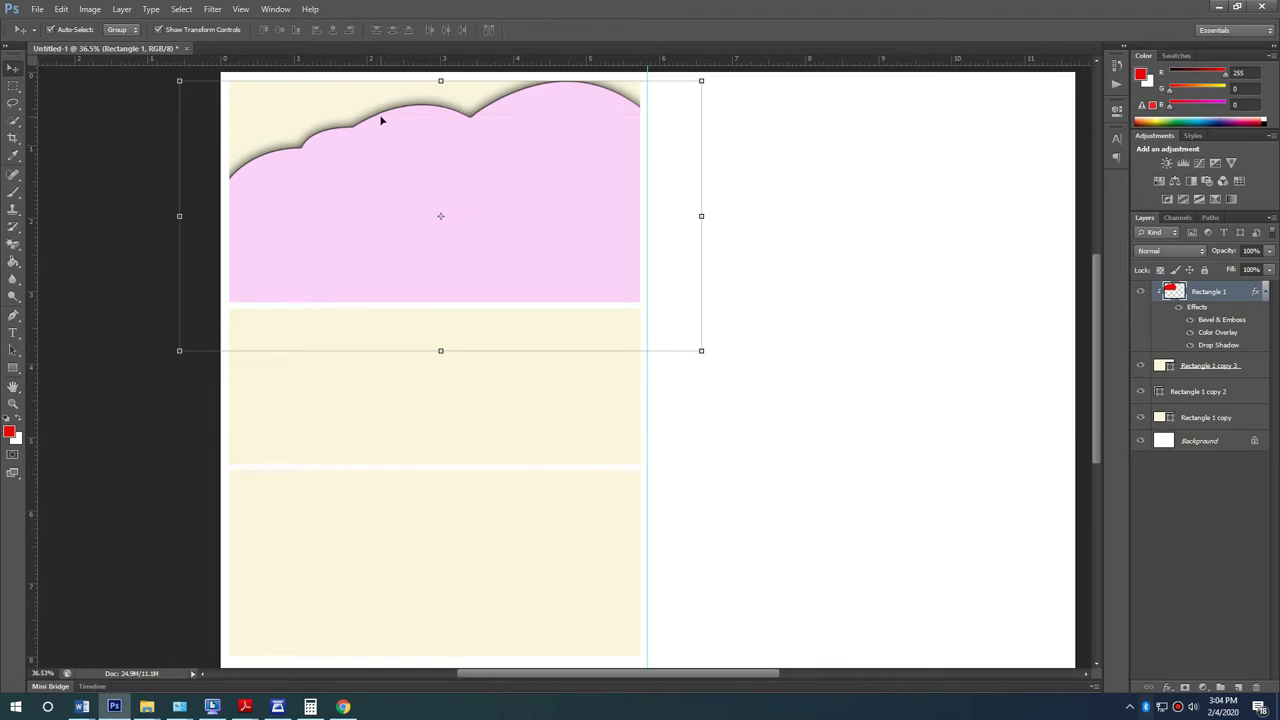
Step: Select and then deselect the cream layer behind the cloud
click(284, 88)
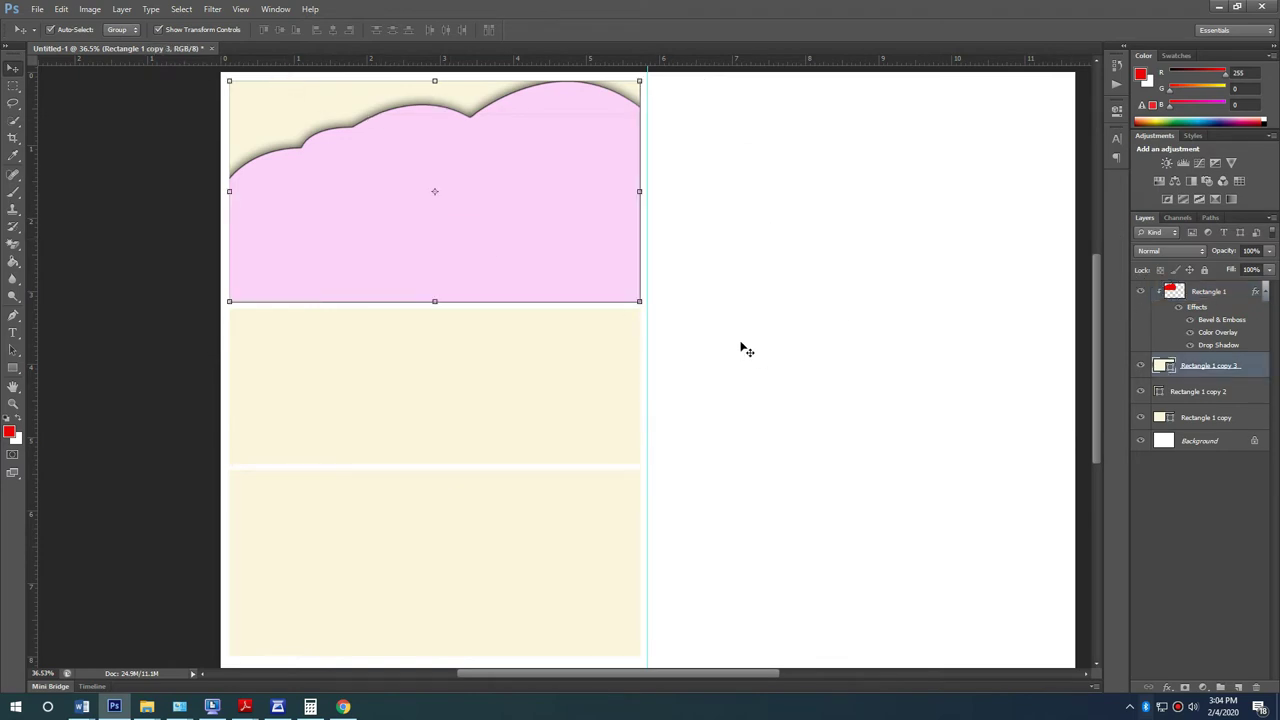
scroll(260, 186, up, 3)
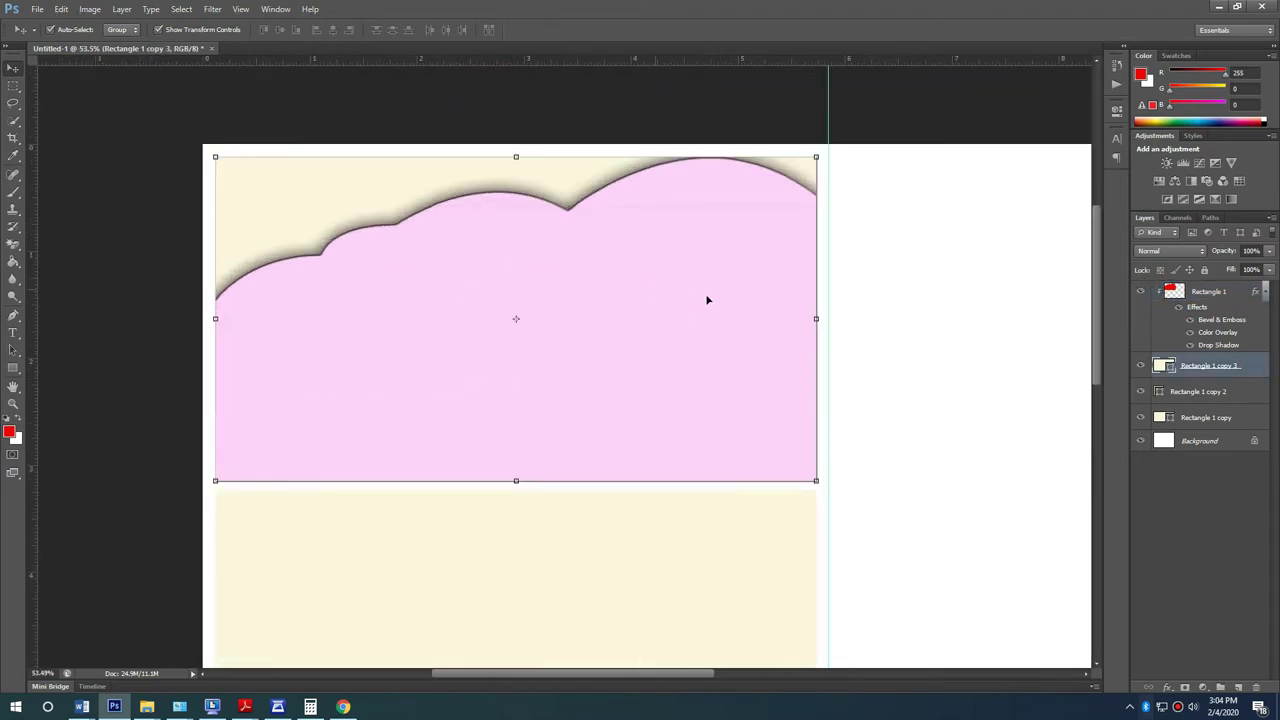
click(923, 338)
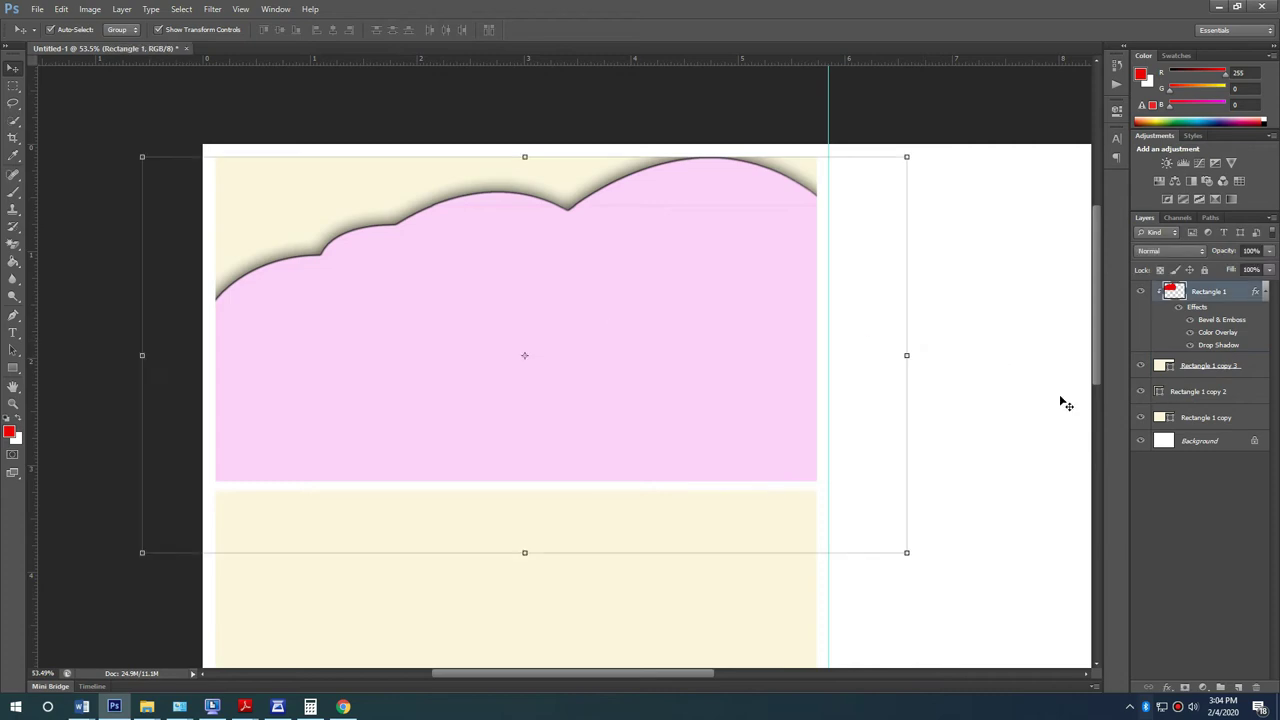
Step: Hide the Drop Shadow, Color Overlay and Bevel effects on Rectangle 1
click(971, 394)
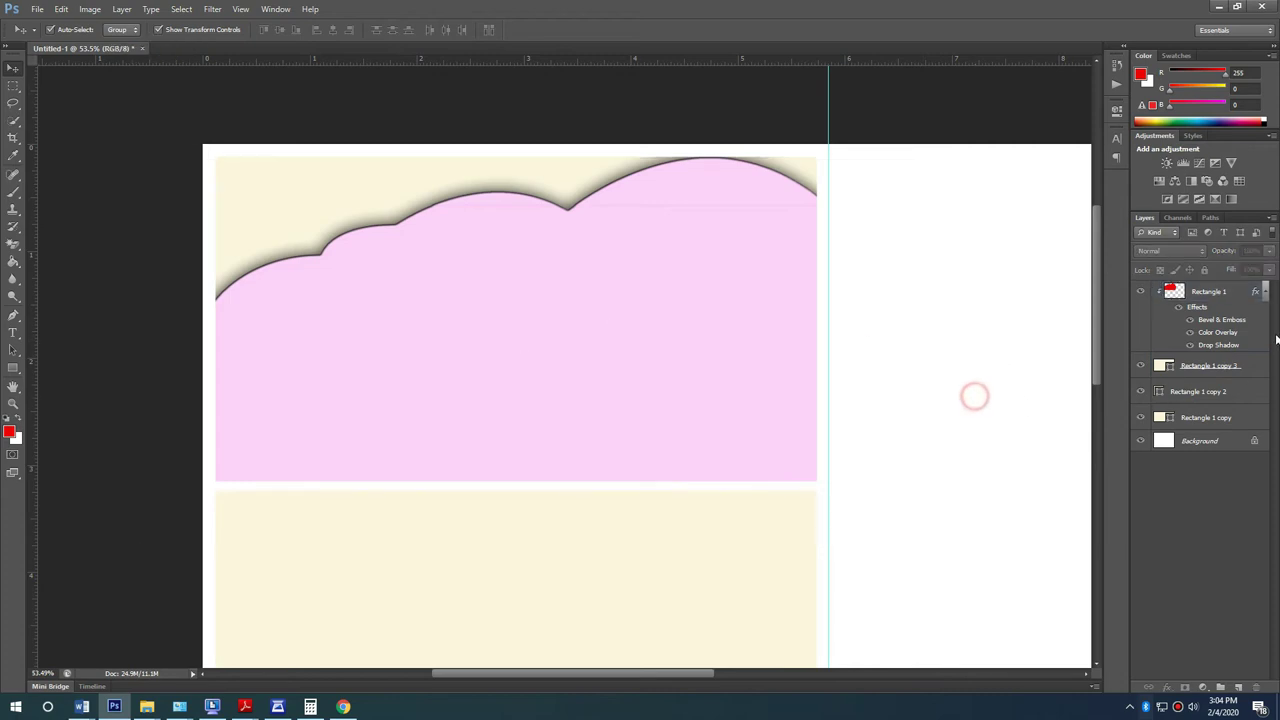
click(1187, 345)
click(1191, 333)
click(1191, 333)
click(1191, 319)
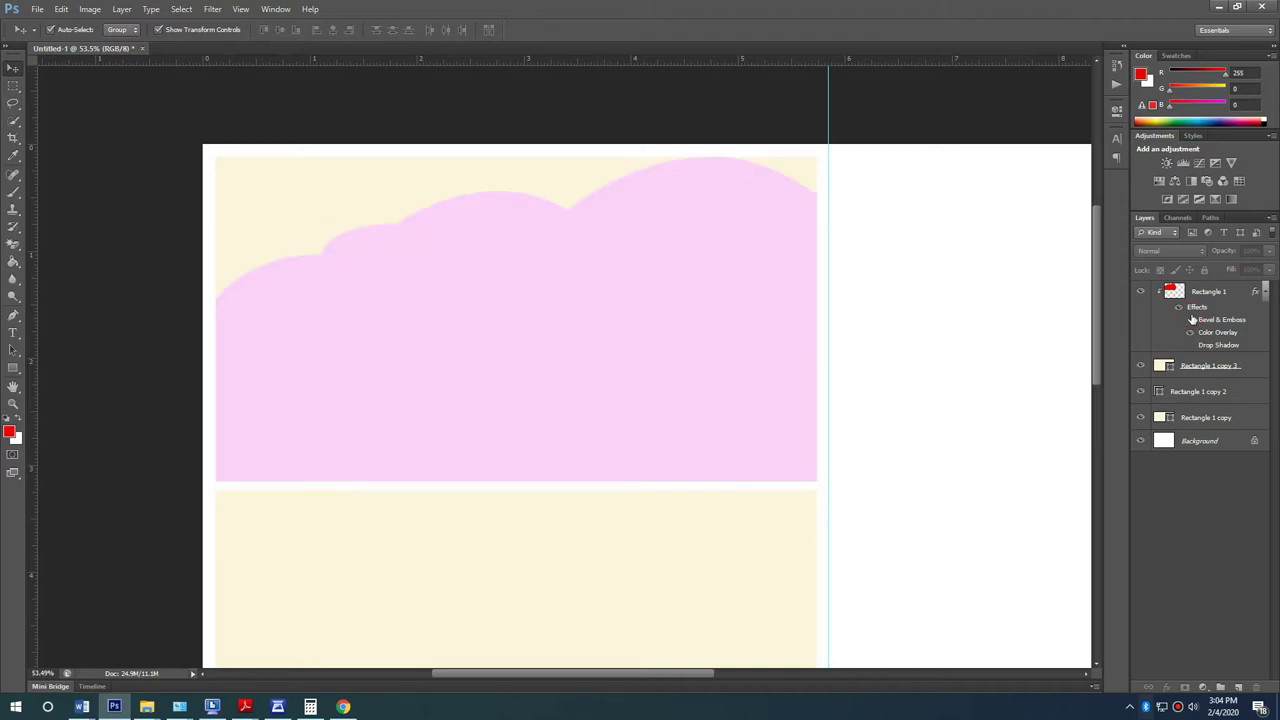
Step: Group Rectangle 1 with Rectangle 1 copy 3, duplicate the group and merge the copy
shift+click(1212, 370)
key(ctrl+g)
key(ctrl+j)
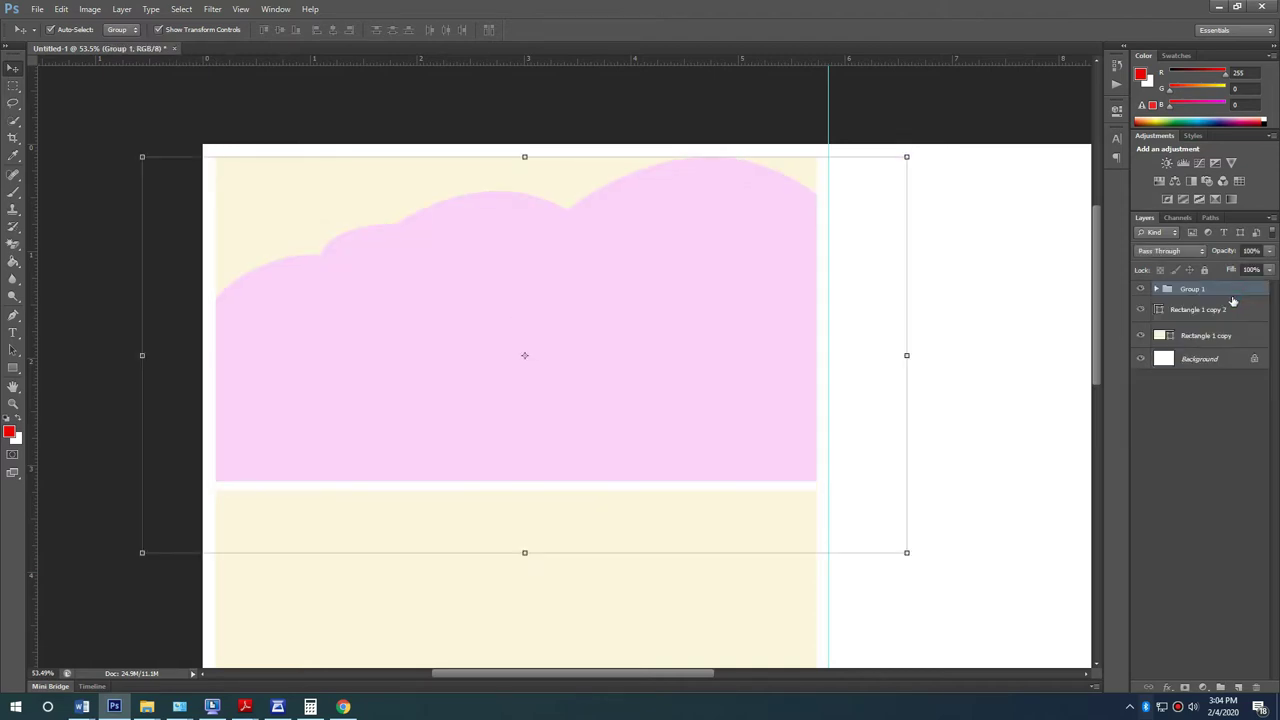
right_click(1212, 291)
click(1180, 500)
Step: Paint-bucket the cream areas above the cloud white
key(g)
click(341, 166)
click(788, 160)
click(13, 67)
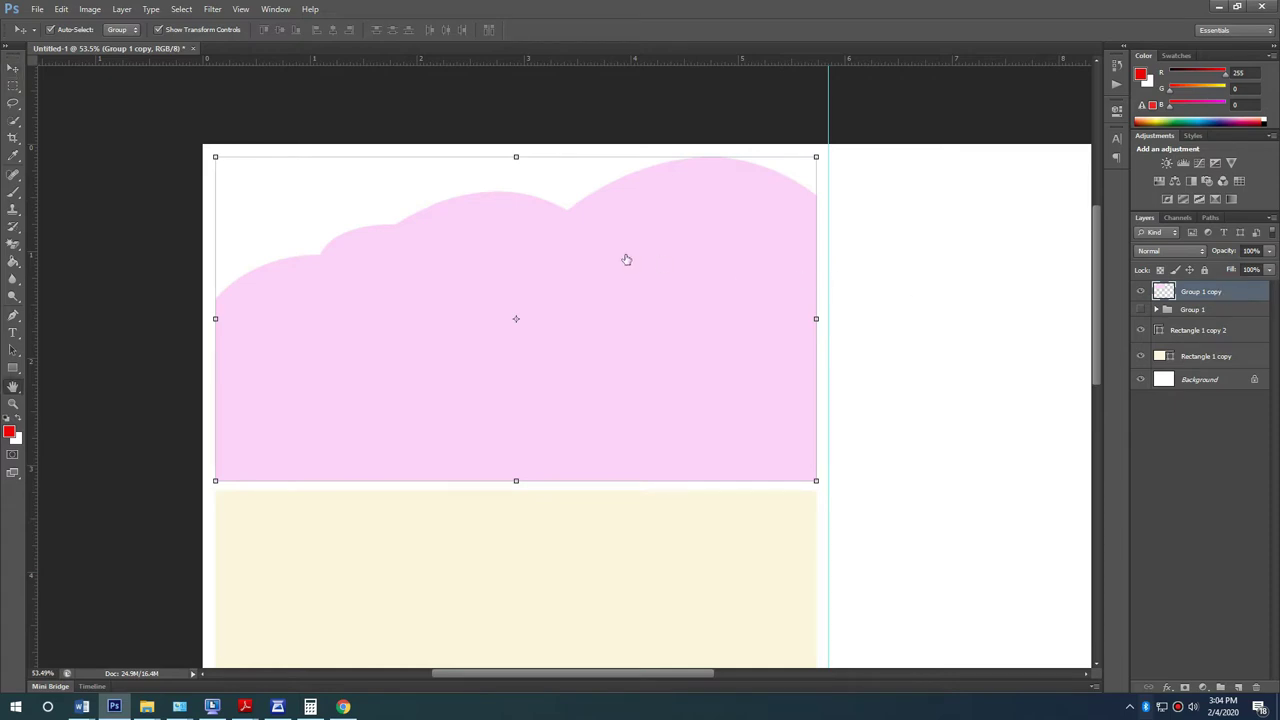
Step: Try a 1 px inside stroke on the merged cloud in Layer Style, then remove it
click(733, 241)
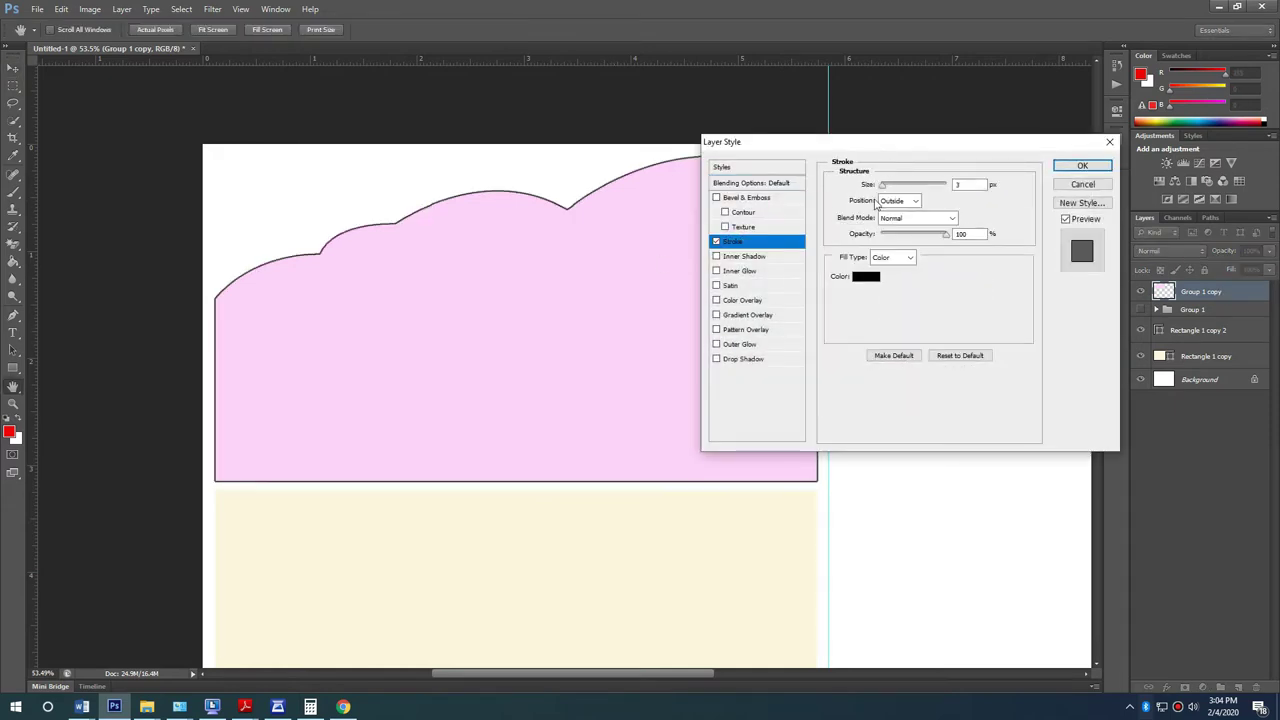
click(897, 200)
click(892, 220)
drag(890, 192, 880, 187)
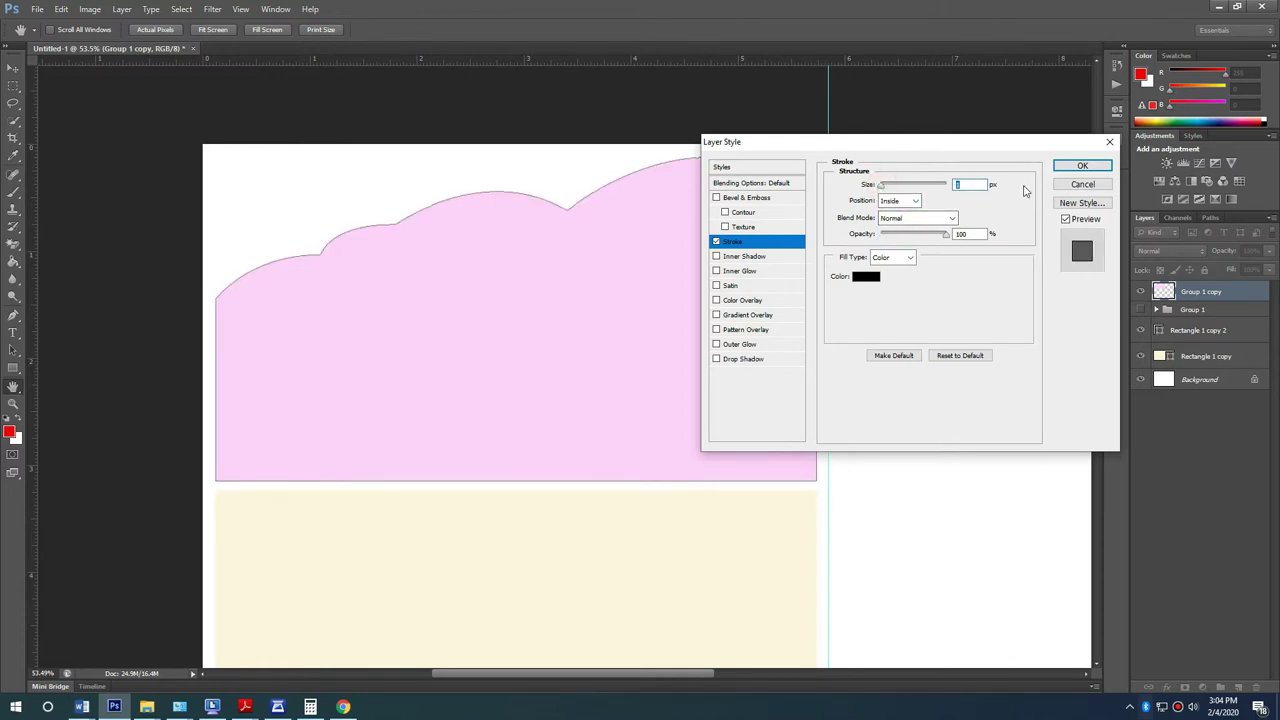
click(716, 242)
Step: Add Bevel & Emboss and a 32 px Drop Shadow, then rasterize the layer style
click(716, 197)
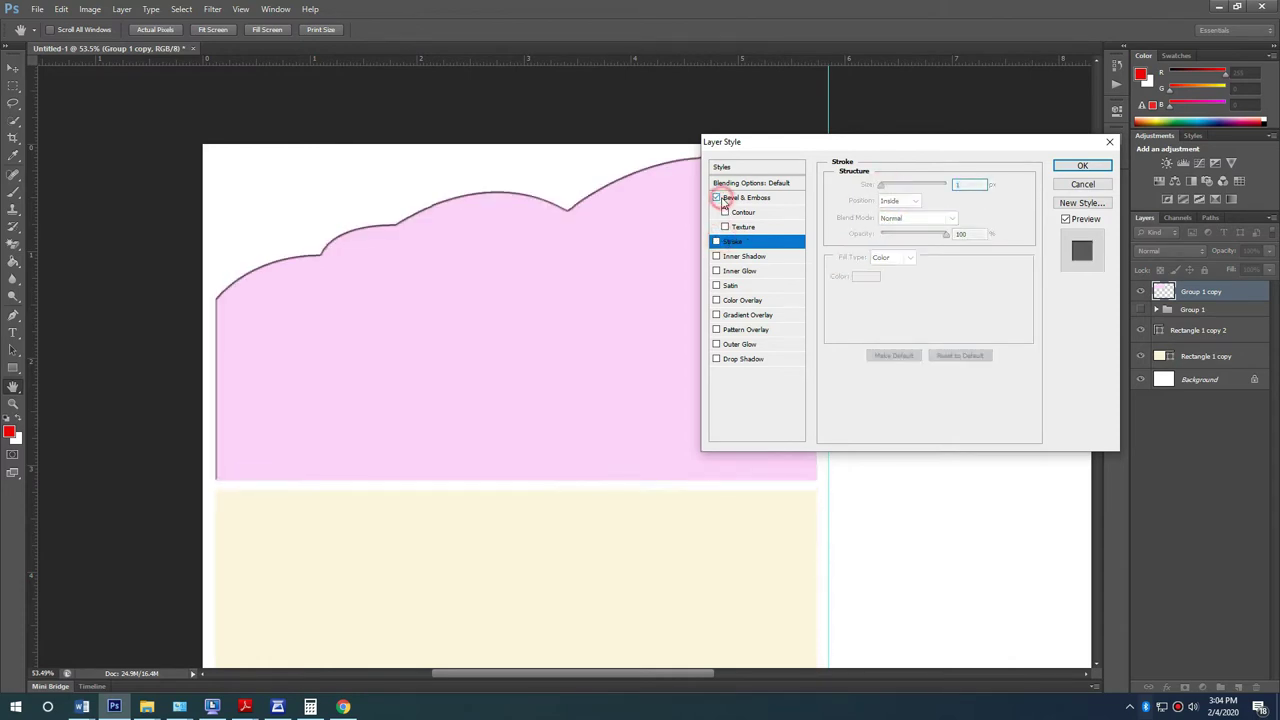
click(736, 360)
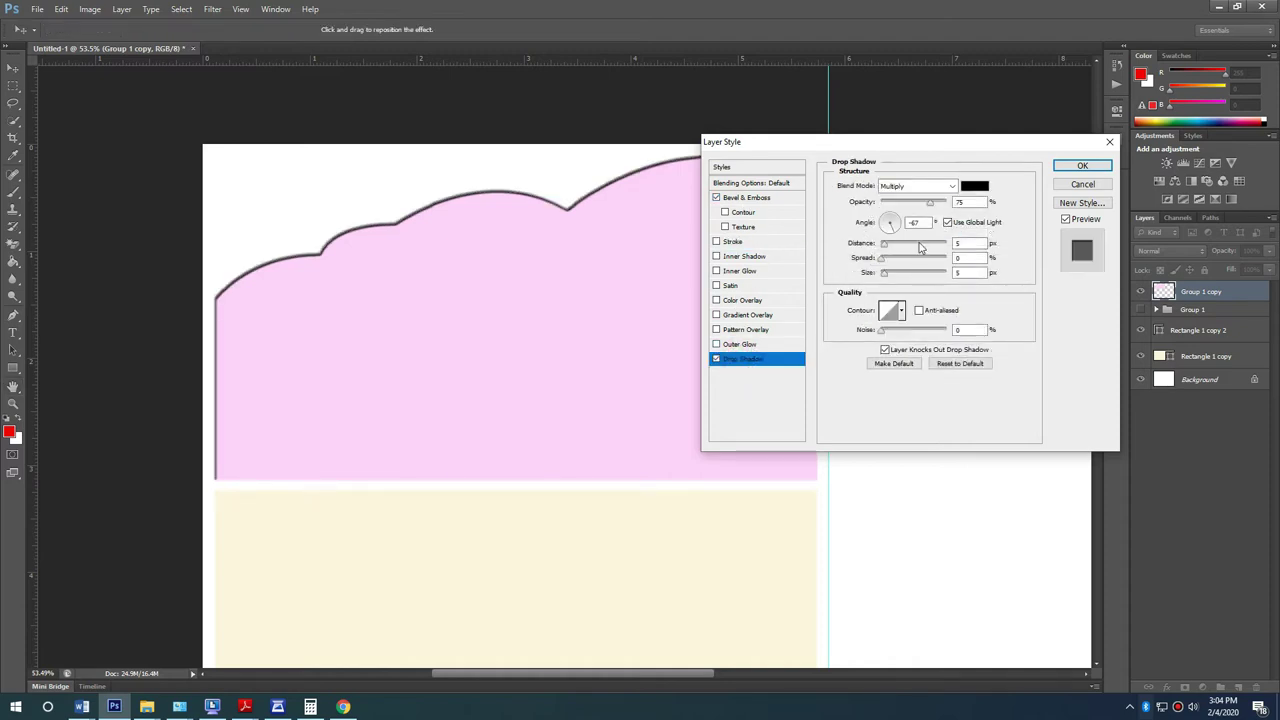
drag(881, 258, 896, 282)
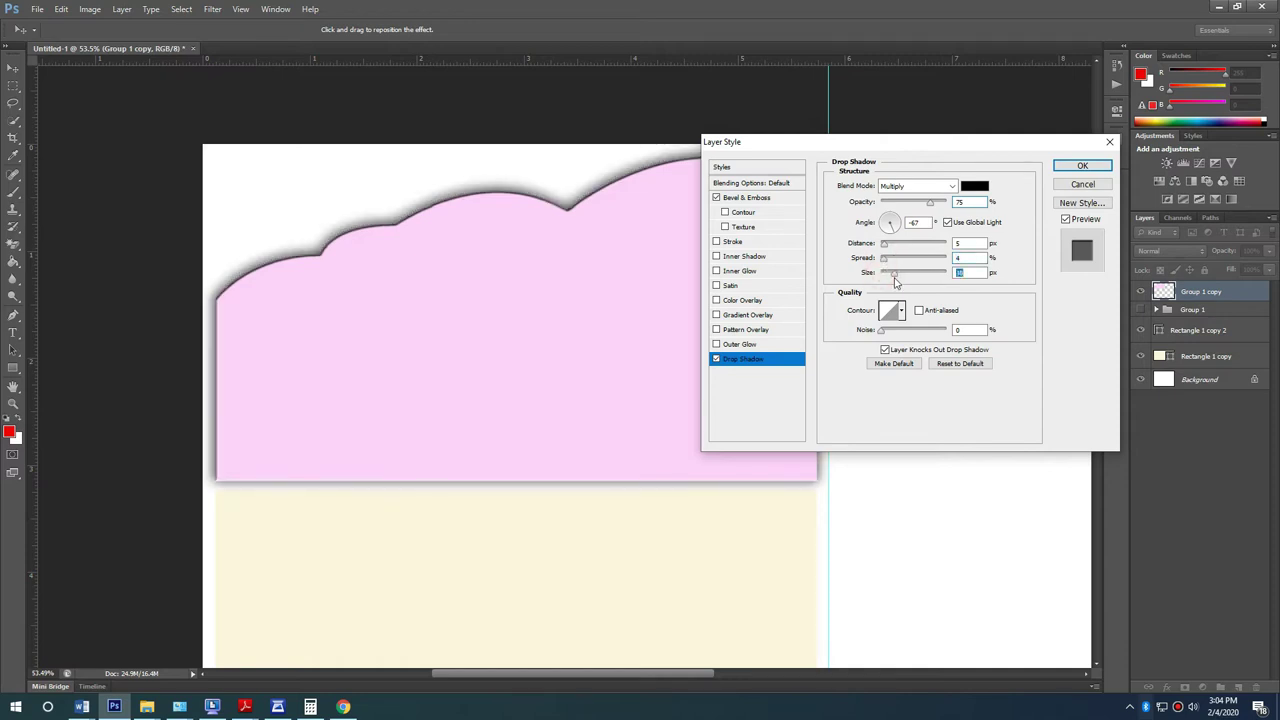
click(882, 260)
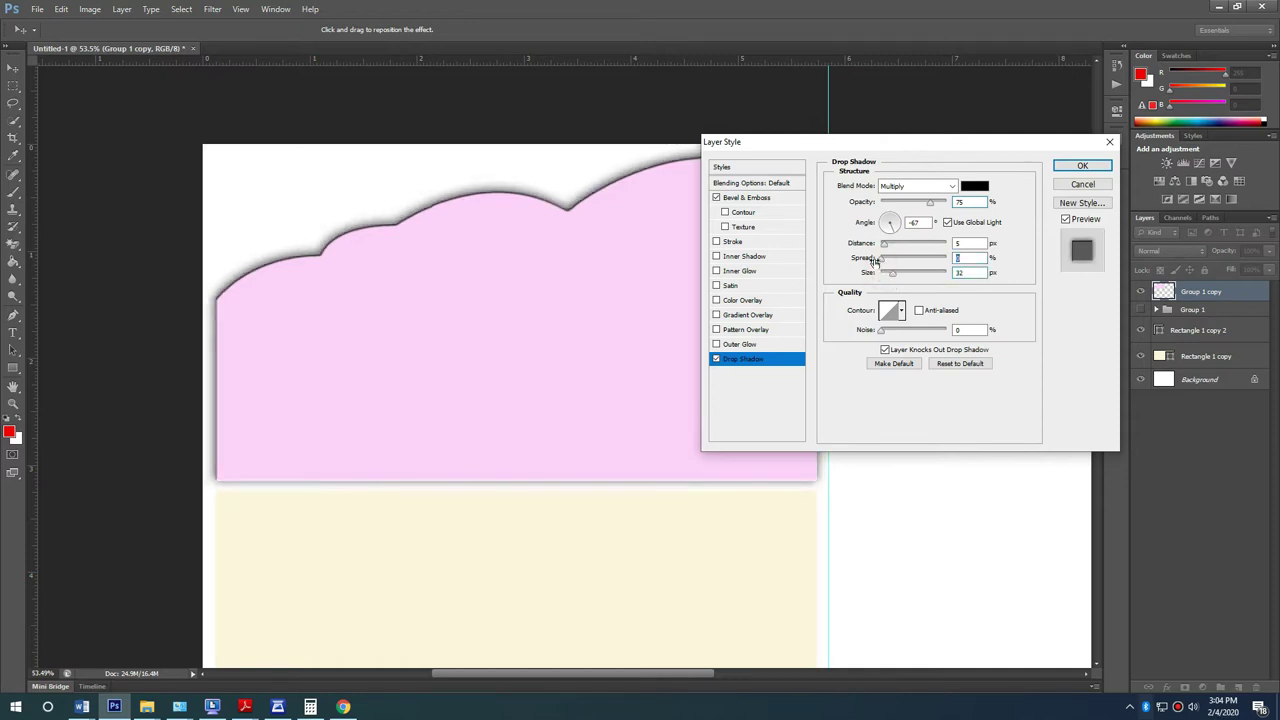
click(1075, 165)
right_click(1192, 292)
click(1105, 347)
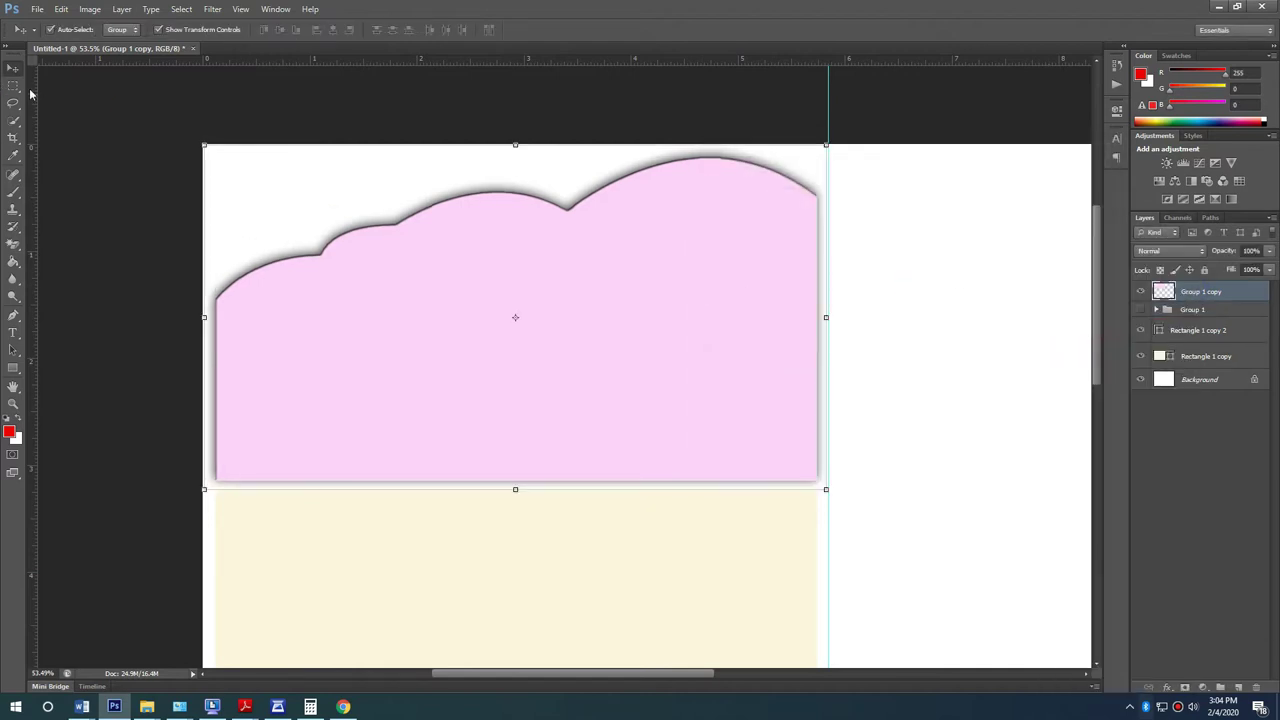
Step: Make and discard trial rectangular selections, then deselect the cloud layer
key(m)
drag(149, 247, 213, 628)
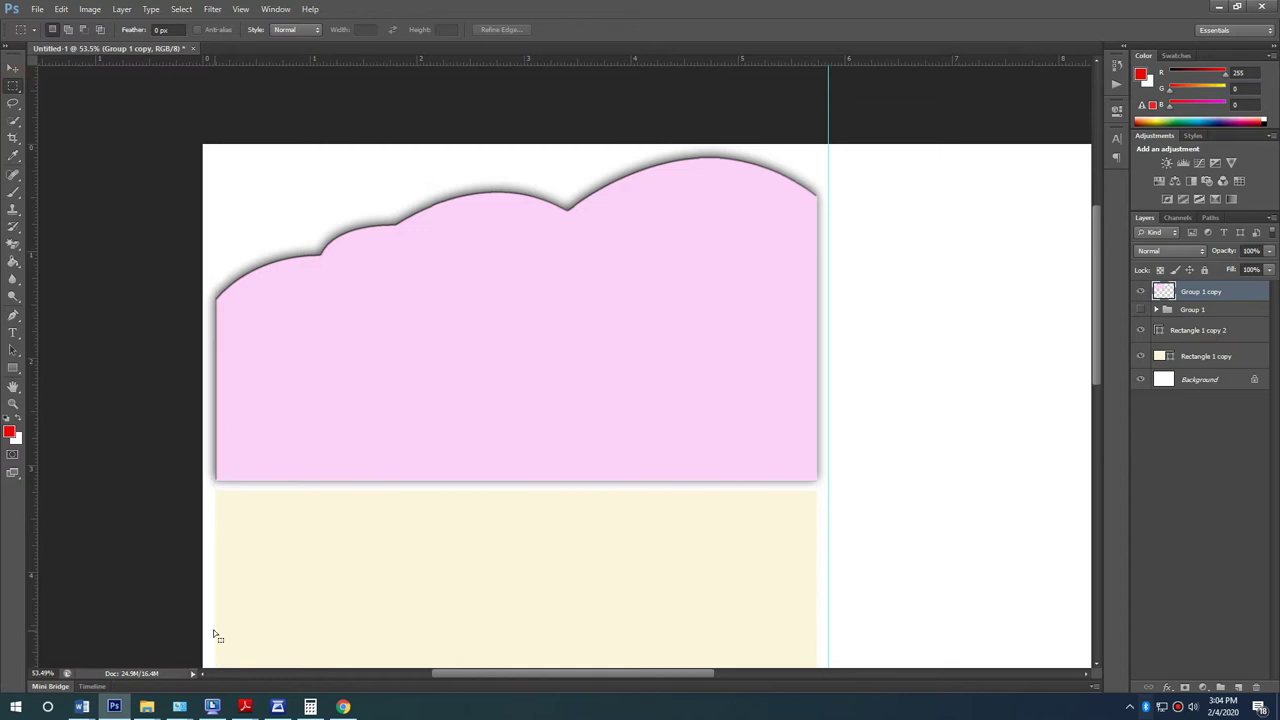
click(238, 620)
drag(898, 584, 149, 480)
click(920, 389)
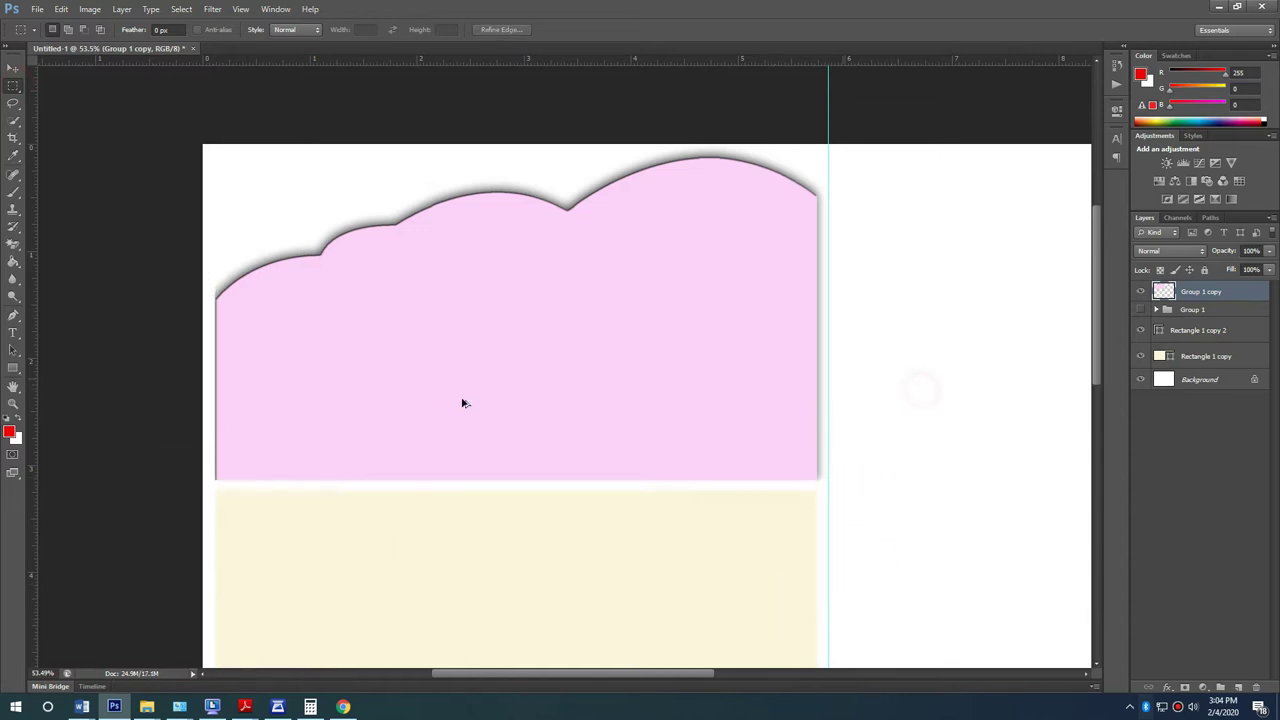
scroll(326, 358, down, 2)
scroll(108, 228, up, 1)
click(13, 67)
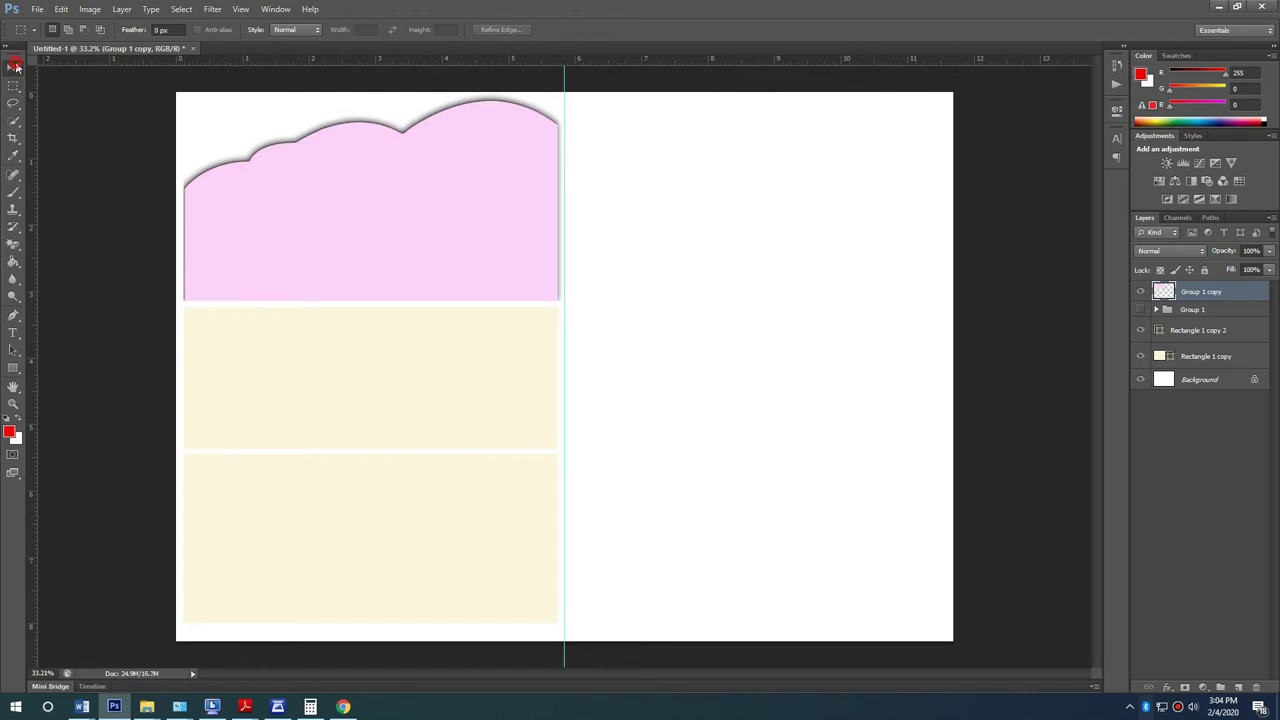
click(700, 258)
scroll(207, 203, up, 3)
Step: Draw a large red star with the Custom Shape tool
drag(13, 367, 63, 382)
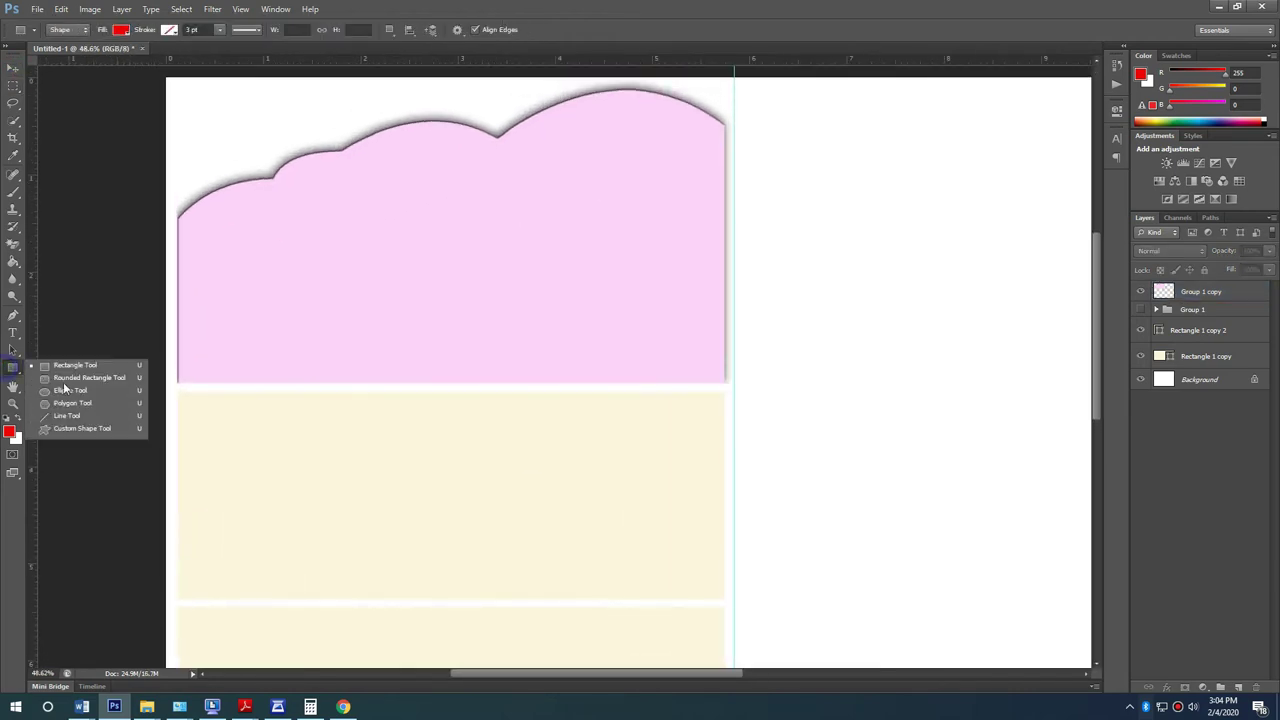
click(64, 432)
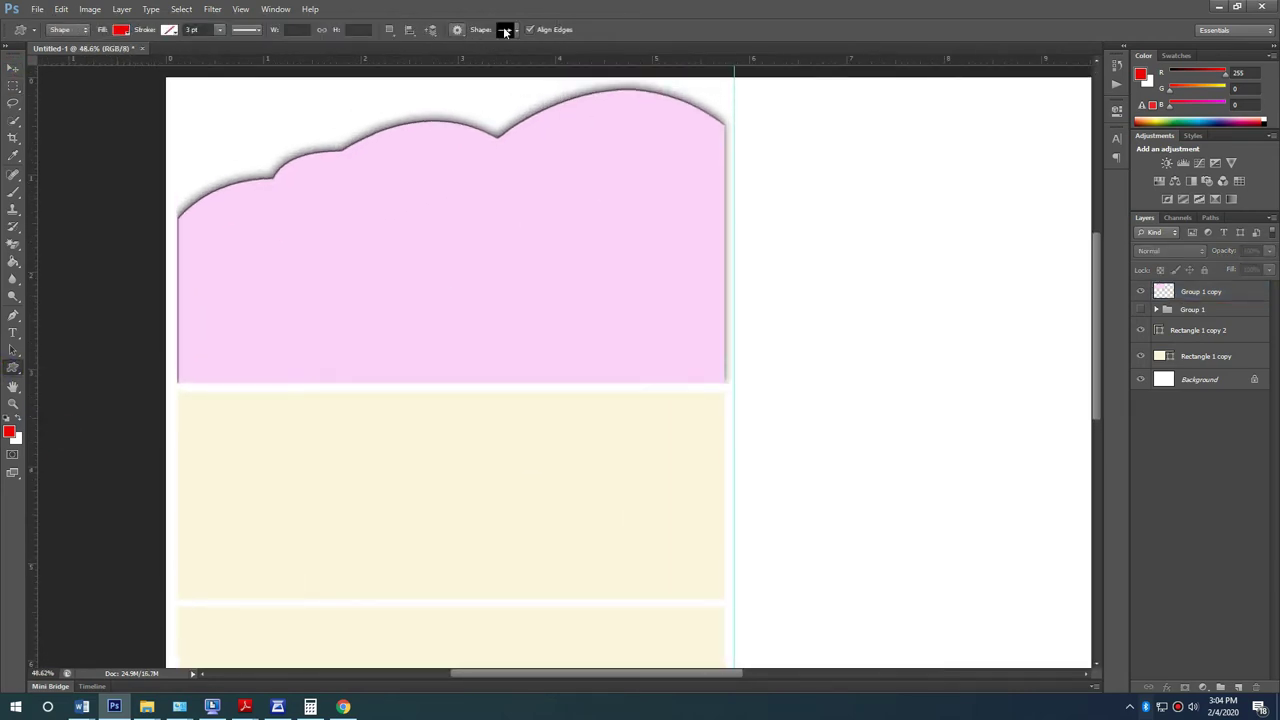
click(521, 31)
scroll(530, 100, up, 3)
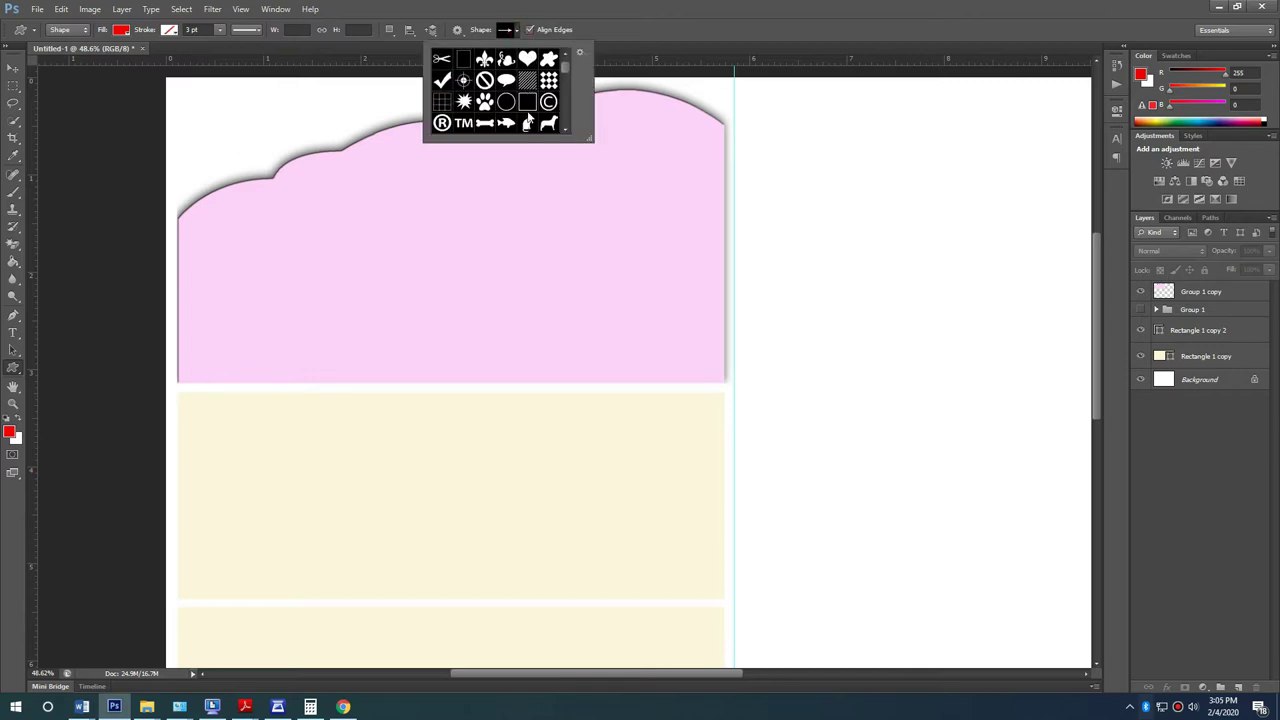
scroll(548, 82, down, 10)
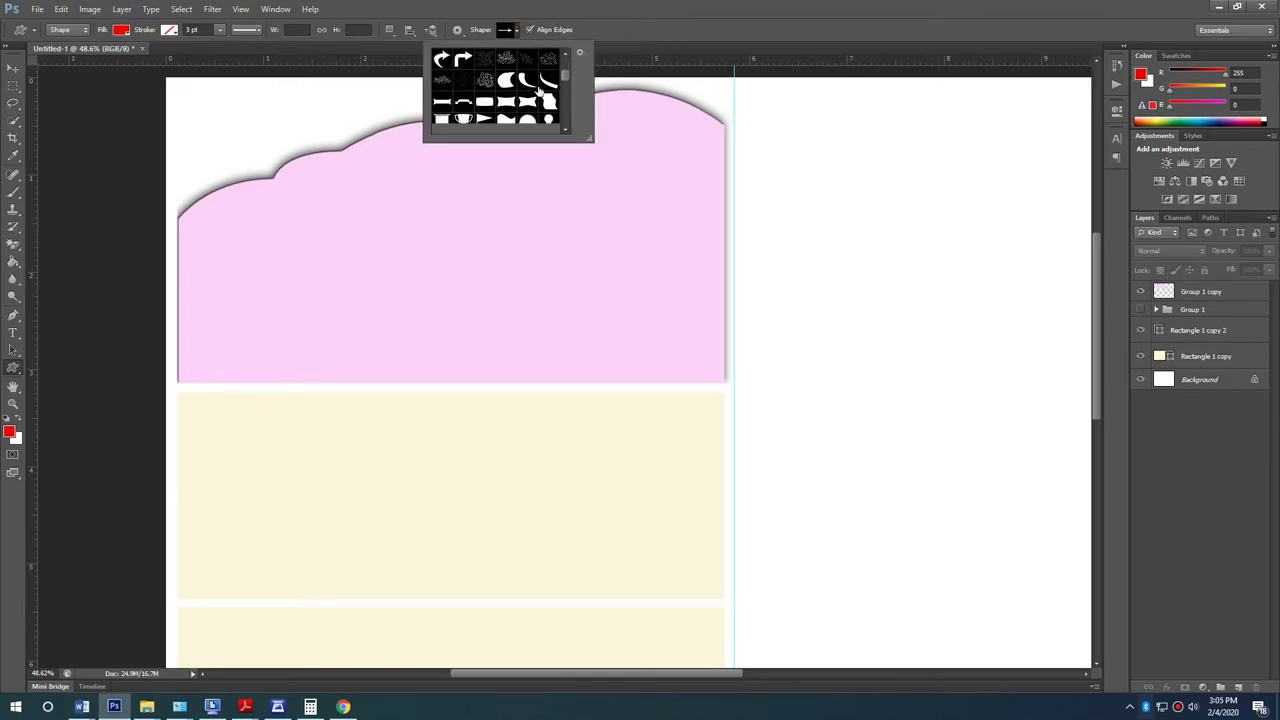
drag(567, 76, 570, 101)
click(466, 76)
drag(490, 174, 895, 560)
Step: Move the star over the cloud's right end and rotate it about 20°
click(13, 66)
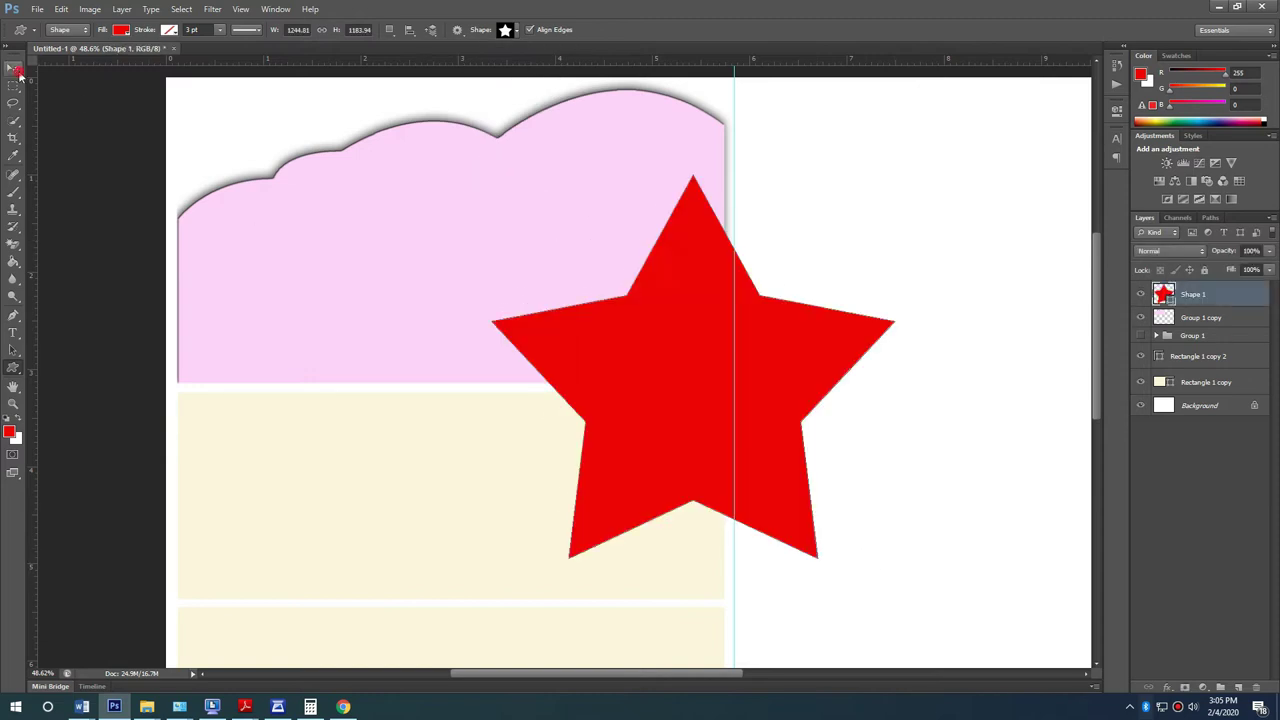
drag(836, 407, 733, 234)
drag(854, 253, 905, 342)
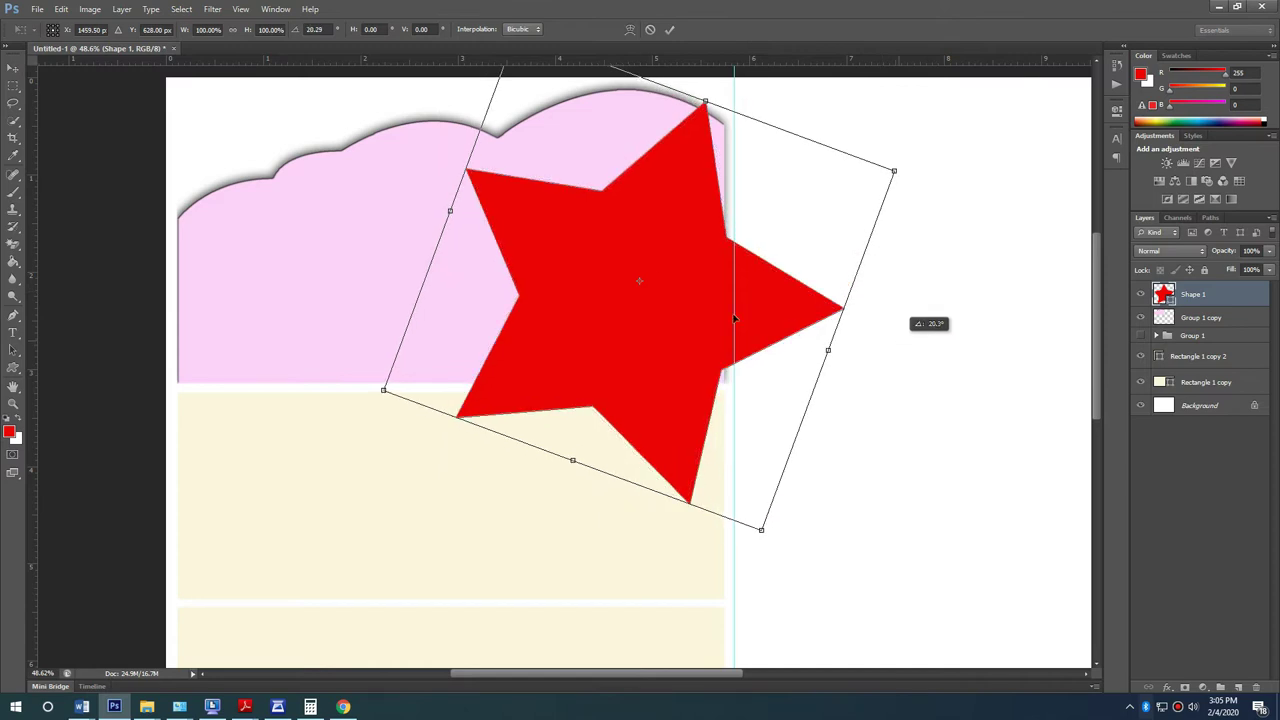
key(Return)
drag(690, 300, 718, 294)
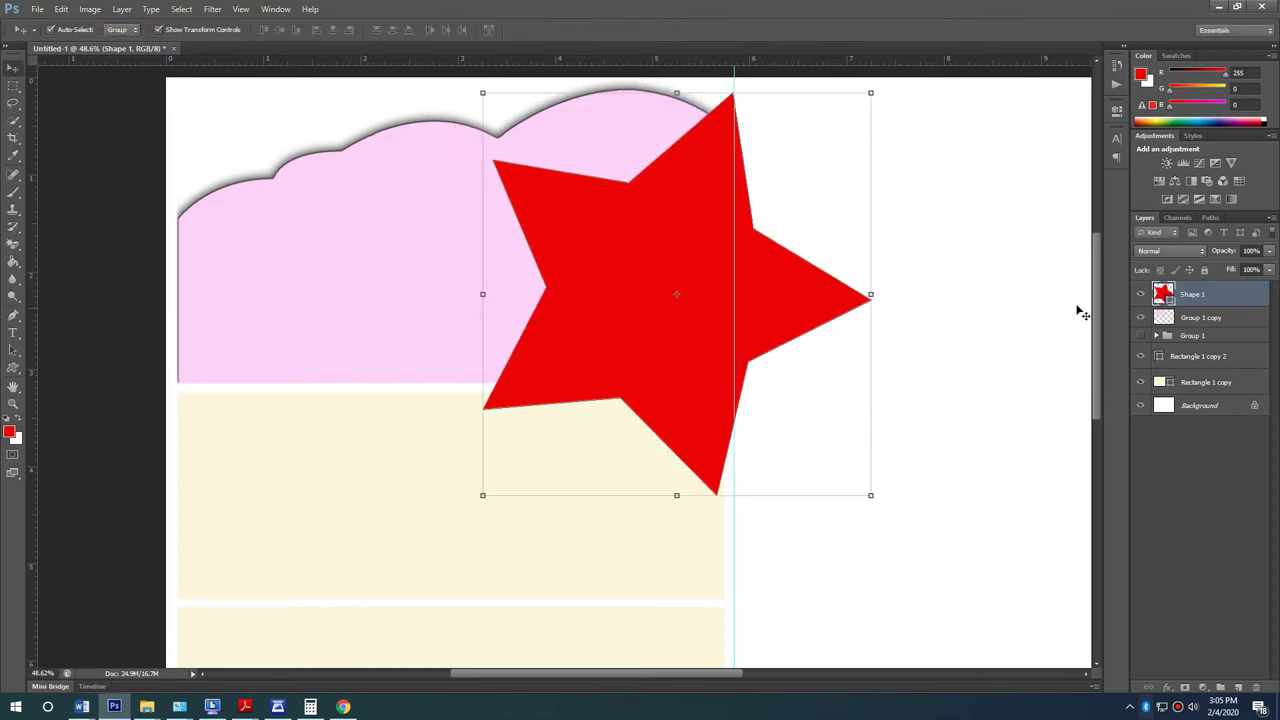
Step: Rasterize the Shape 1 star, clip it to the pink cloud, and nudge it down-right
right_click(1232, 297)
click(1148, 333)
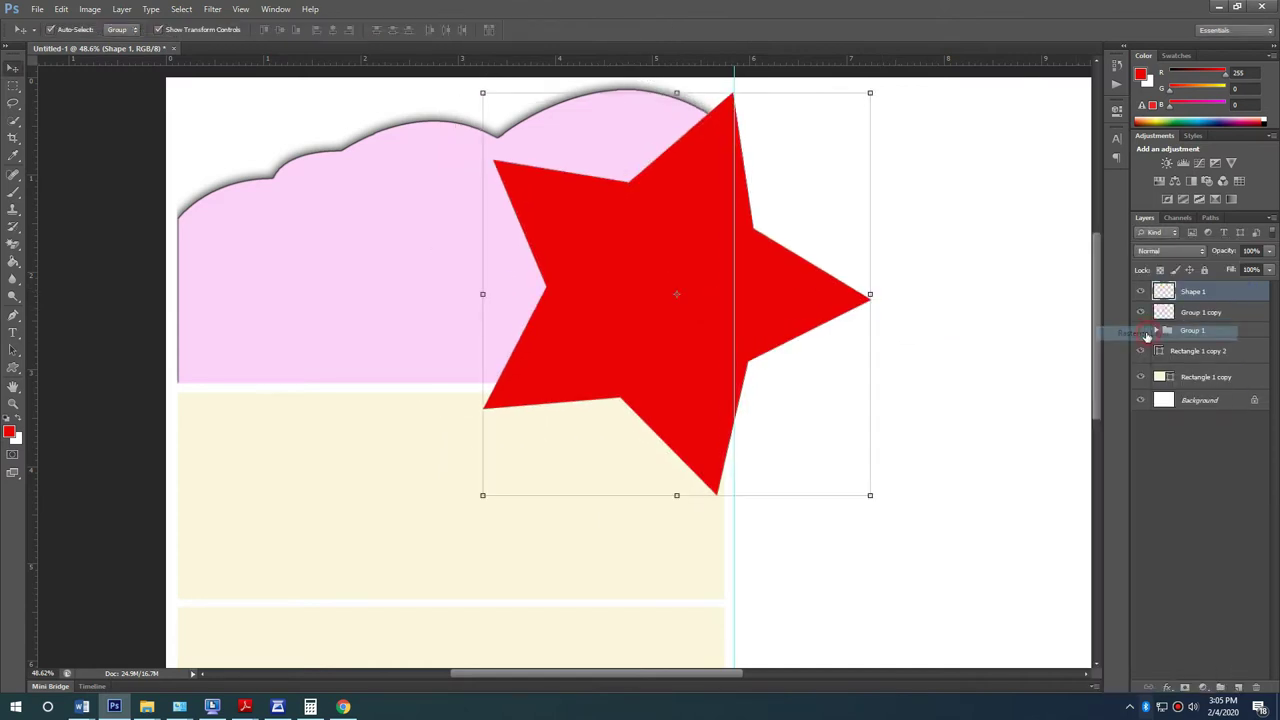
right_click(1224, 300)
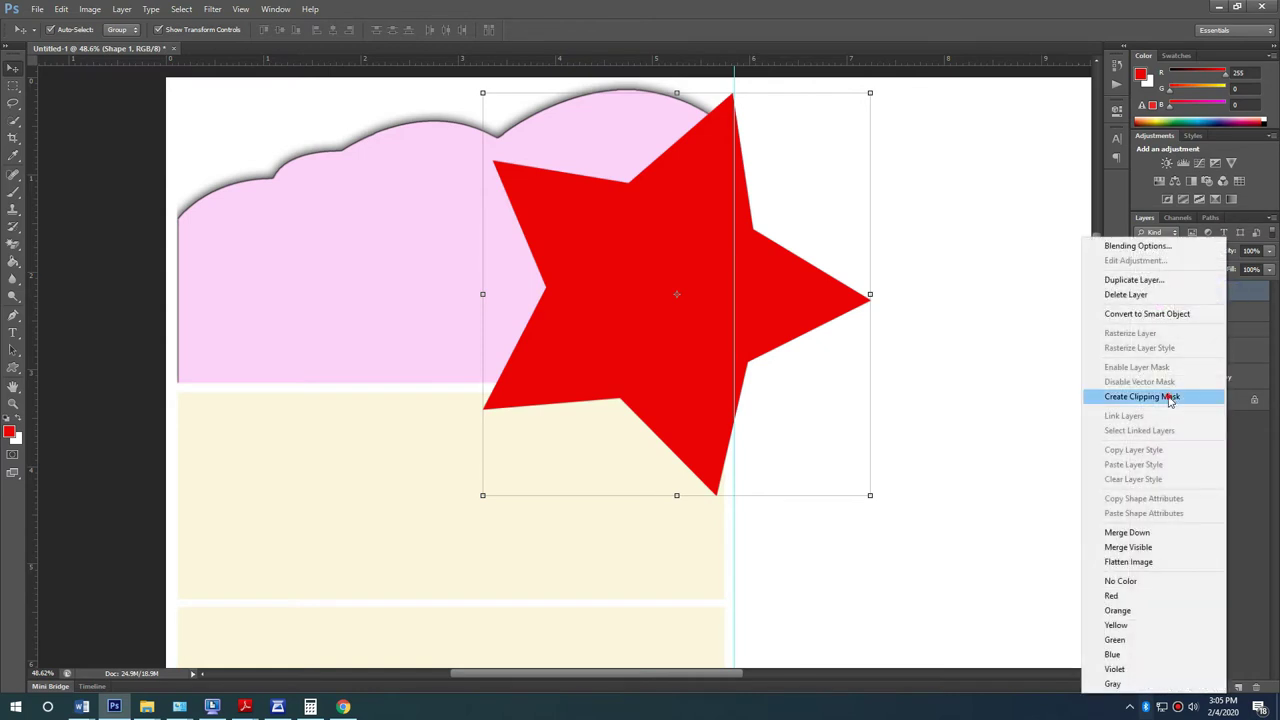
click(1175, 394)
drag(616, 318, 626, 343)
click(943, 503)
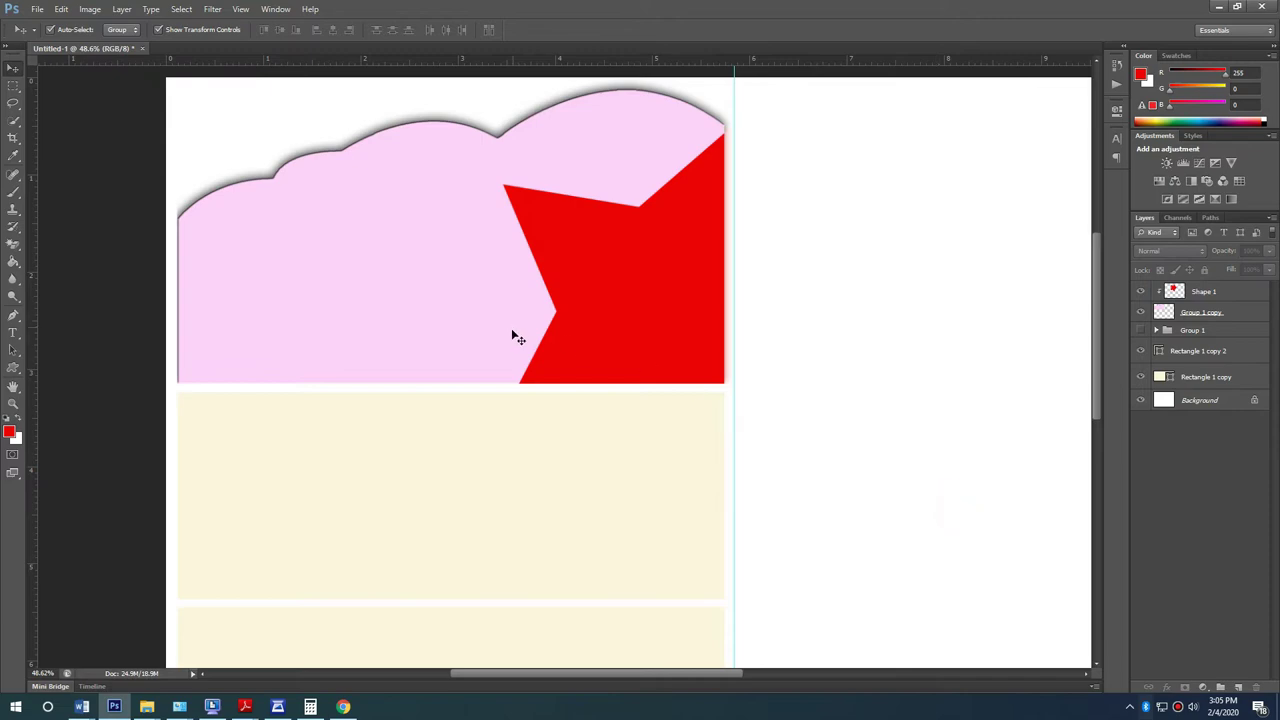
Step: Try placing the girl's photo from the desktop, dismiss the file-reading error, and open the file's menu
key(super+d)
drag(632, 360, 688, 417)
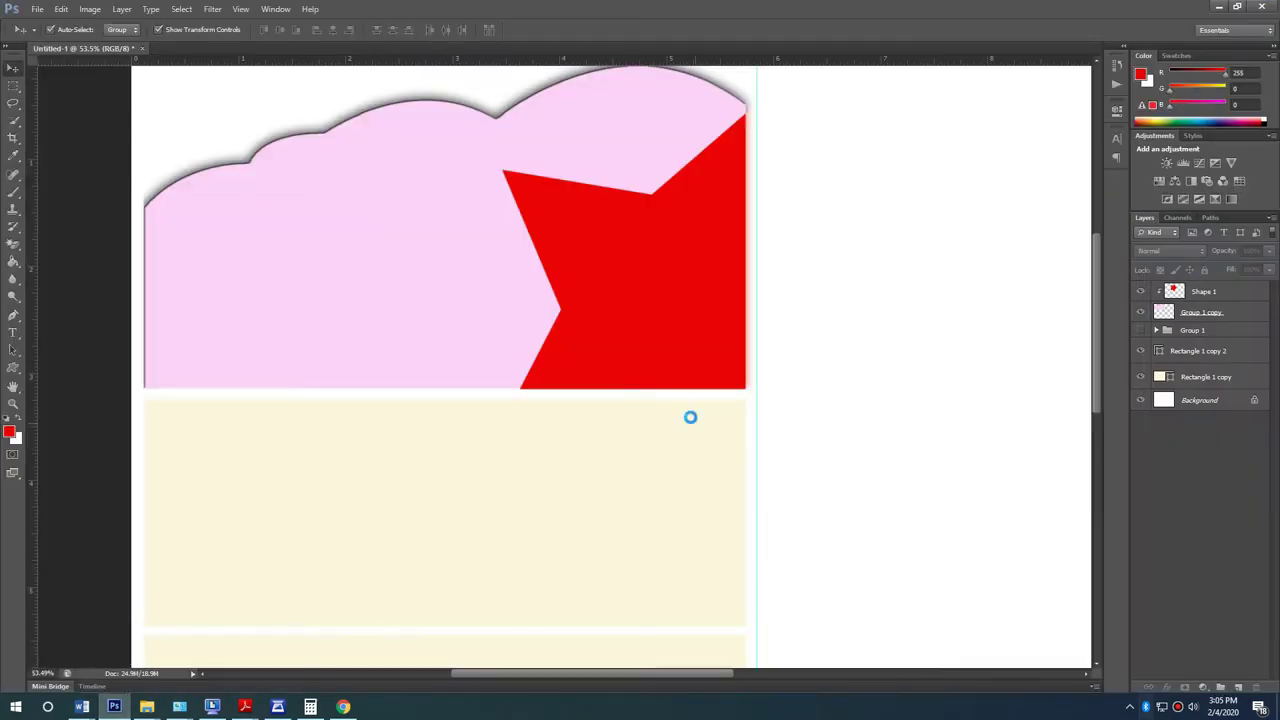
key(Return)
key(super+d)
right_click(633, 384)
click(648, 333)
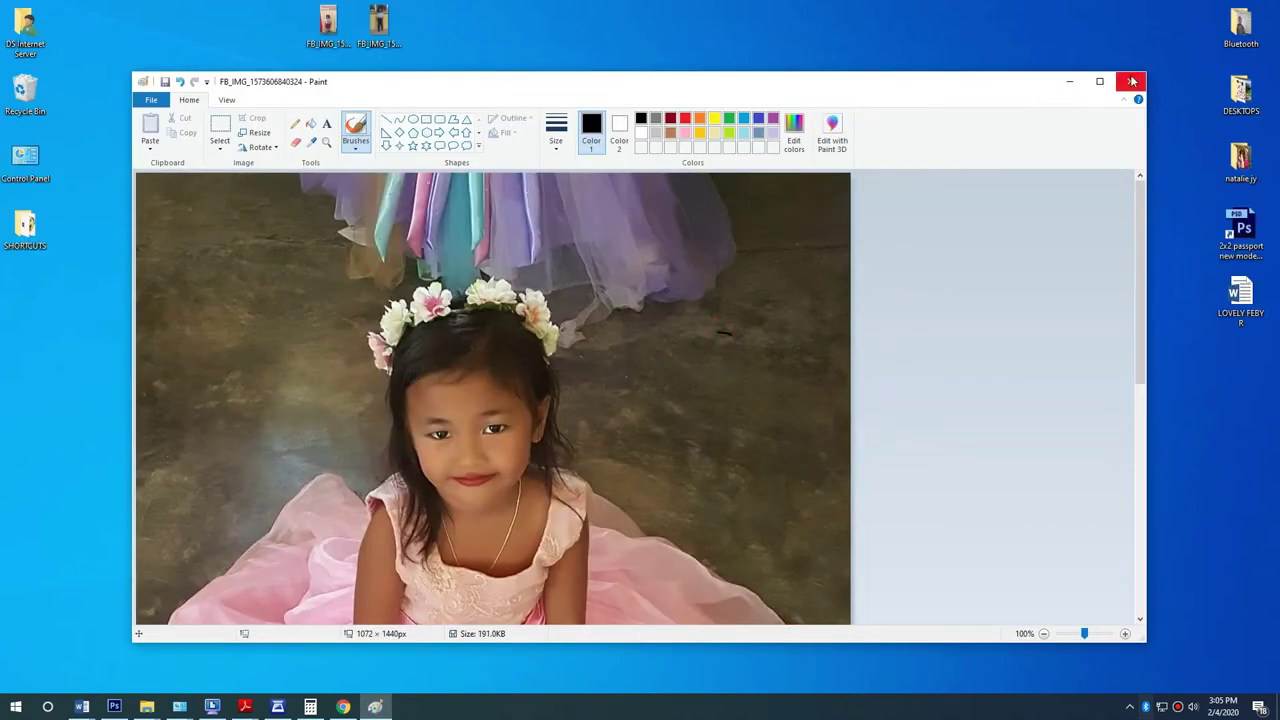
click(1130, 81)
drag(631, 368, 490, 448)
key(Return)
click(13, 316)
scroll(228, 420, up, 5)
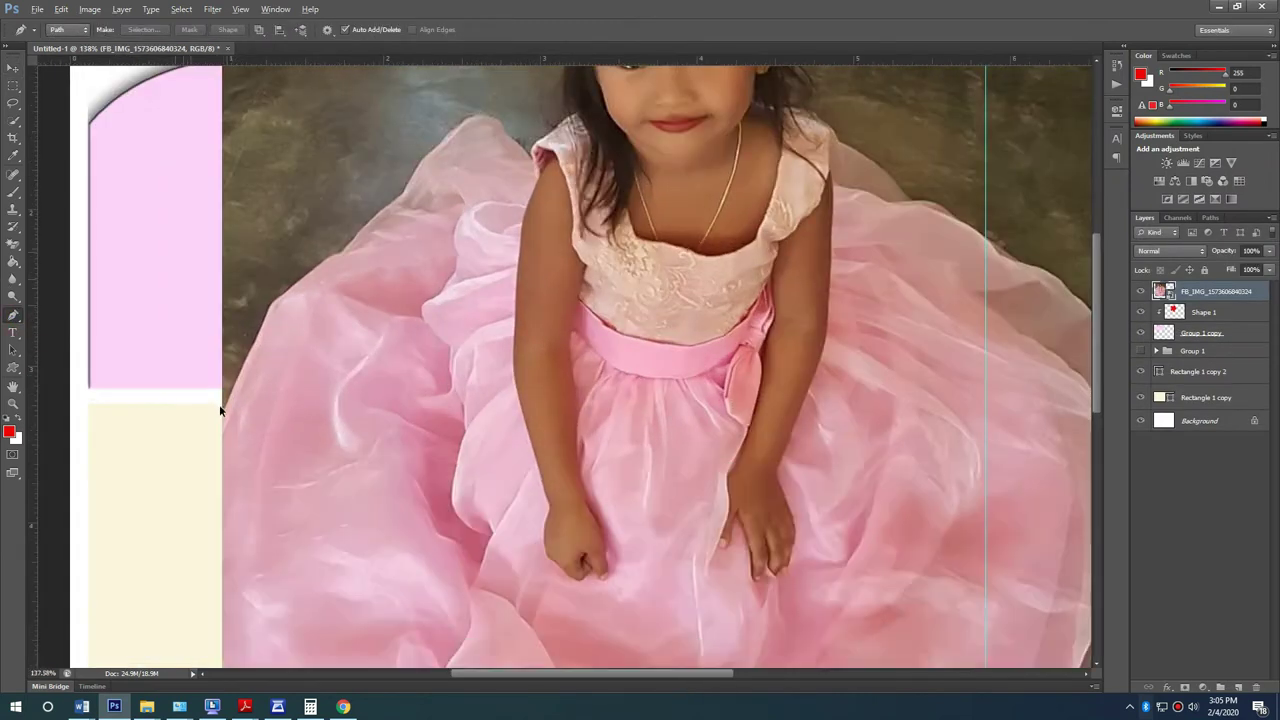
Step: Start a pen path at the dress edge and add points up its side
click(226, 424)
click(312, 238)
click(320, 215)
click(343, 190)
click(369, 172)
click(396, 152)
click(455, 117)
click(473, 95)
drag(494, 78, 368, 337)
Step: Continue the path over the dress top to the shoulder
click(446, 264)
click(497, 183)
click(526, 163)
click(548, 121)
click(596, 106)
click(633, 115)
click(663, 166)
click(697, 192)
drag(703, 190, 383, 450)
Step: Extend the path up the girl's left hair edge toward the flower crown
click(452, 357)
click(442, 200)
click(434, 152)
drag(434, 152, 316, 470)
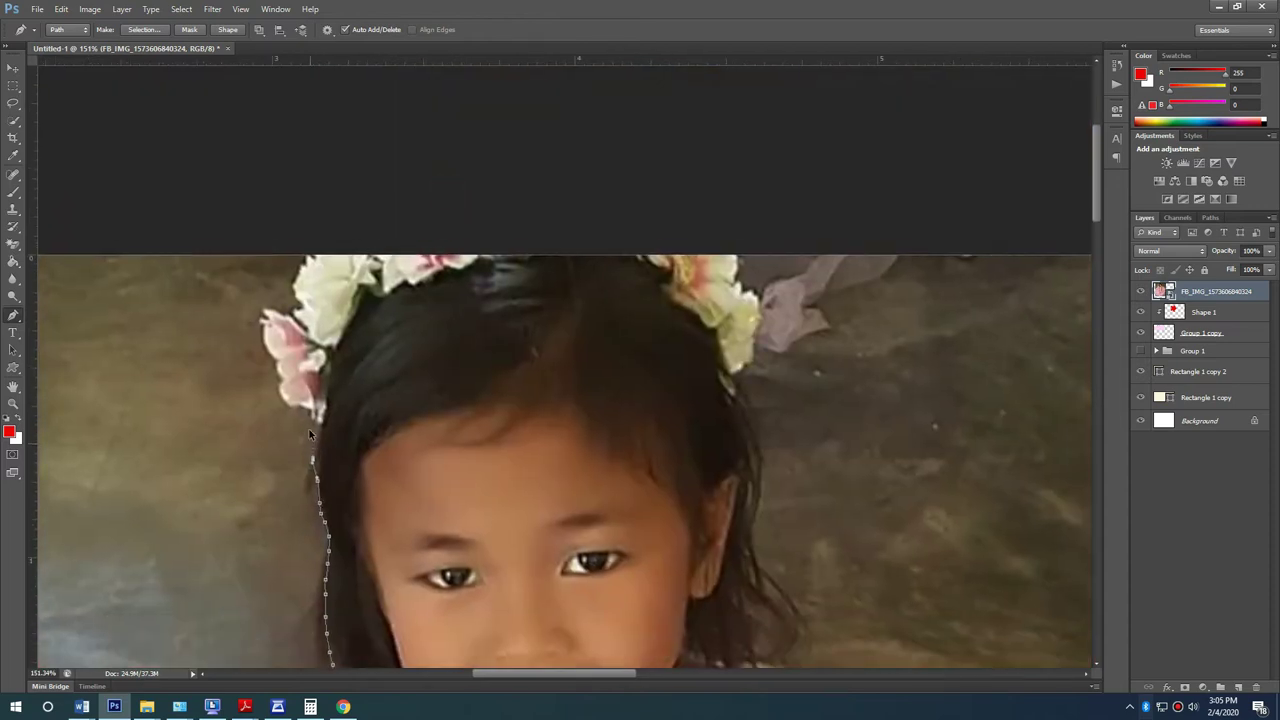
scroll(309, 429, up, 3)
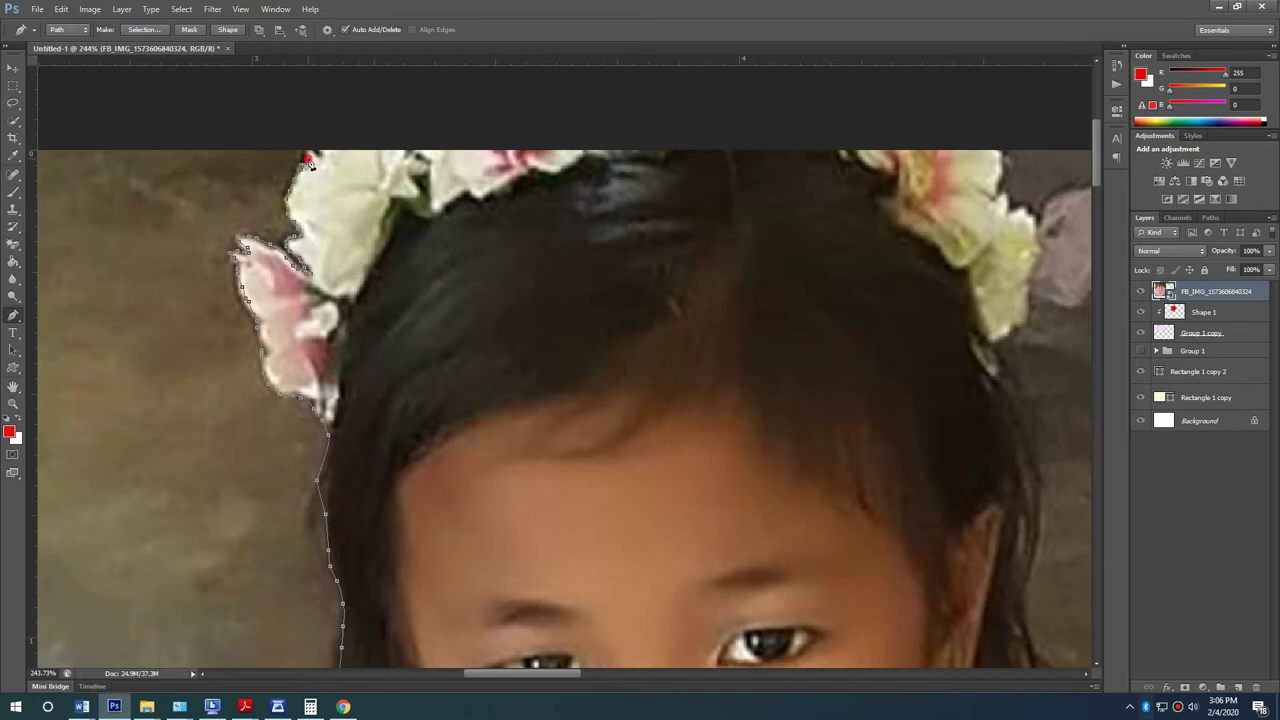
scroll(310, 153, down, 10)
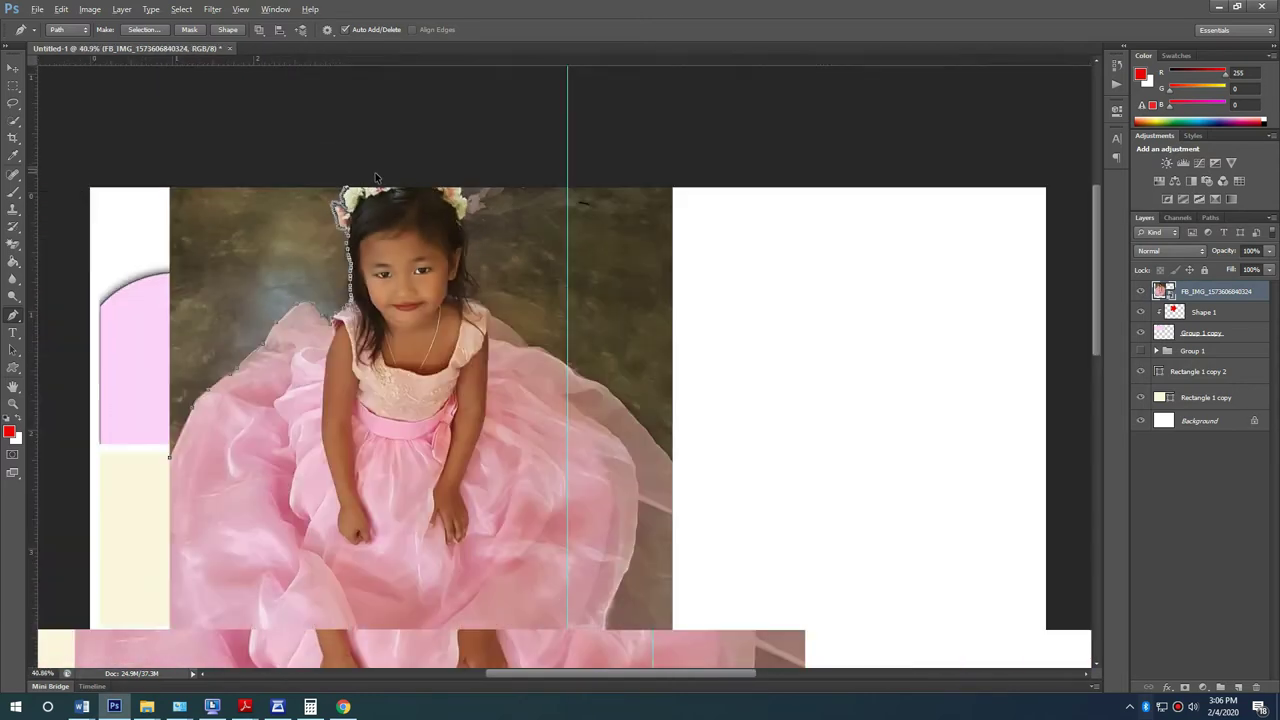
scroll(375, 172, down, 2)
Step: Move the photo layer lower on the page
key(v)
drag(506, 299, 528, 399)
scroll(455, 248, up, 2)
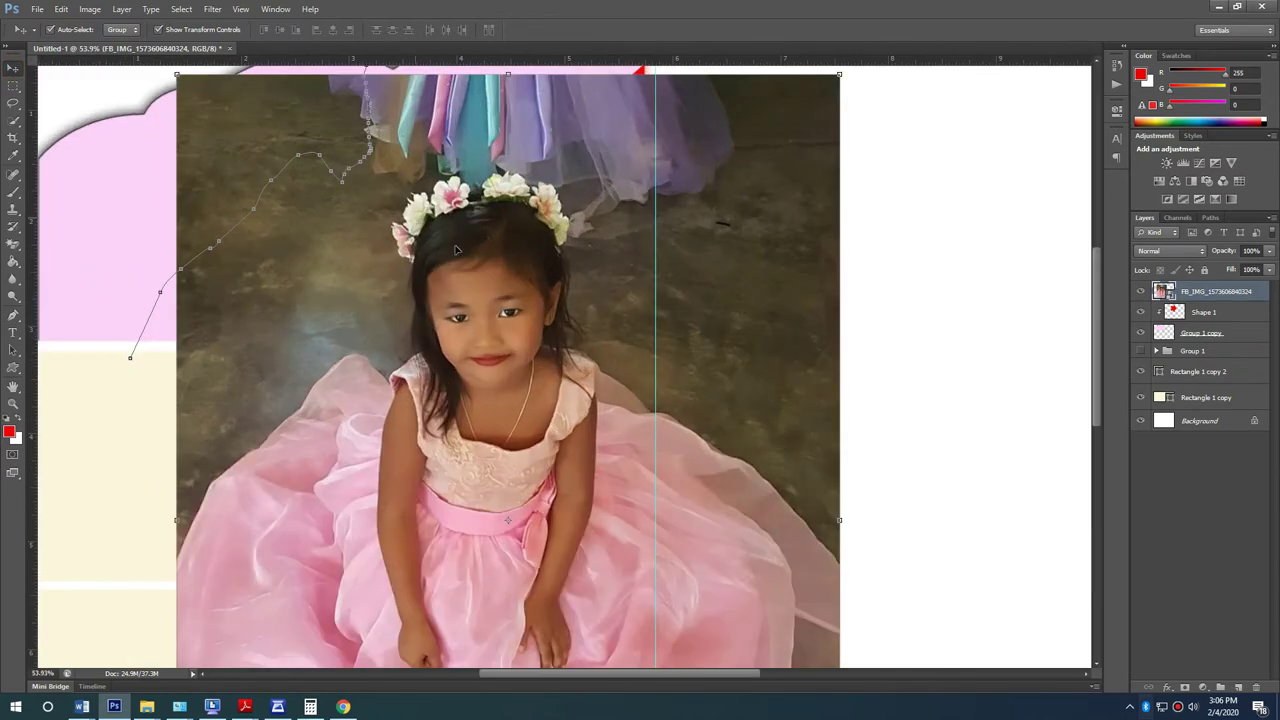
Step: Hide the old path and start a new pen path up the dress's left edge
key(ctrl+h)
scroll(276, 511, down, 2)
key(p)
scroll(296, 445, up, 2)
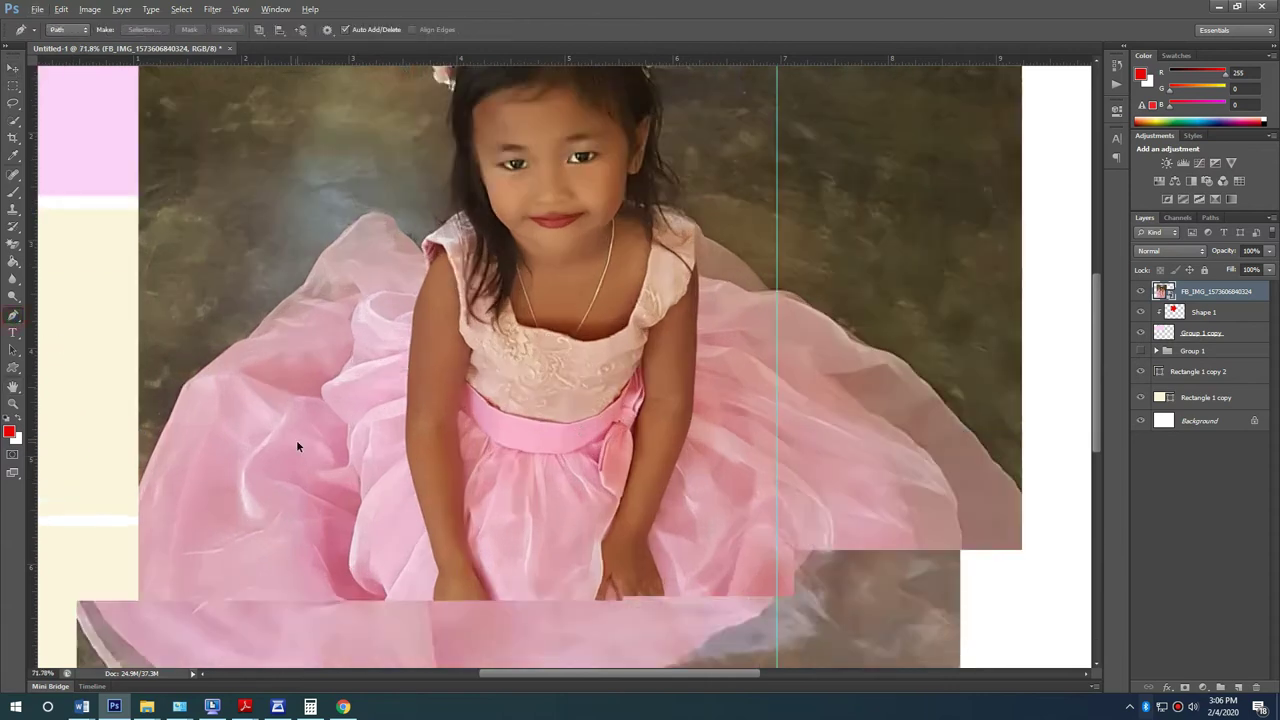
scroll(175, 466, up, 1)
click(124, 529)
click(180, 405)
click(193, 372)
click(237, 333)
drag(255, 322, 256, 317)
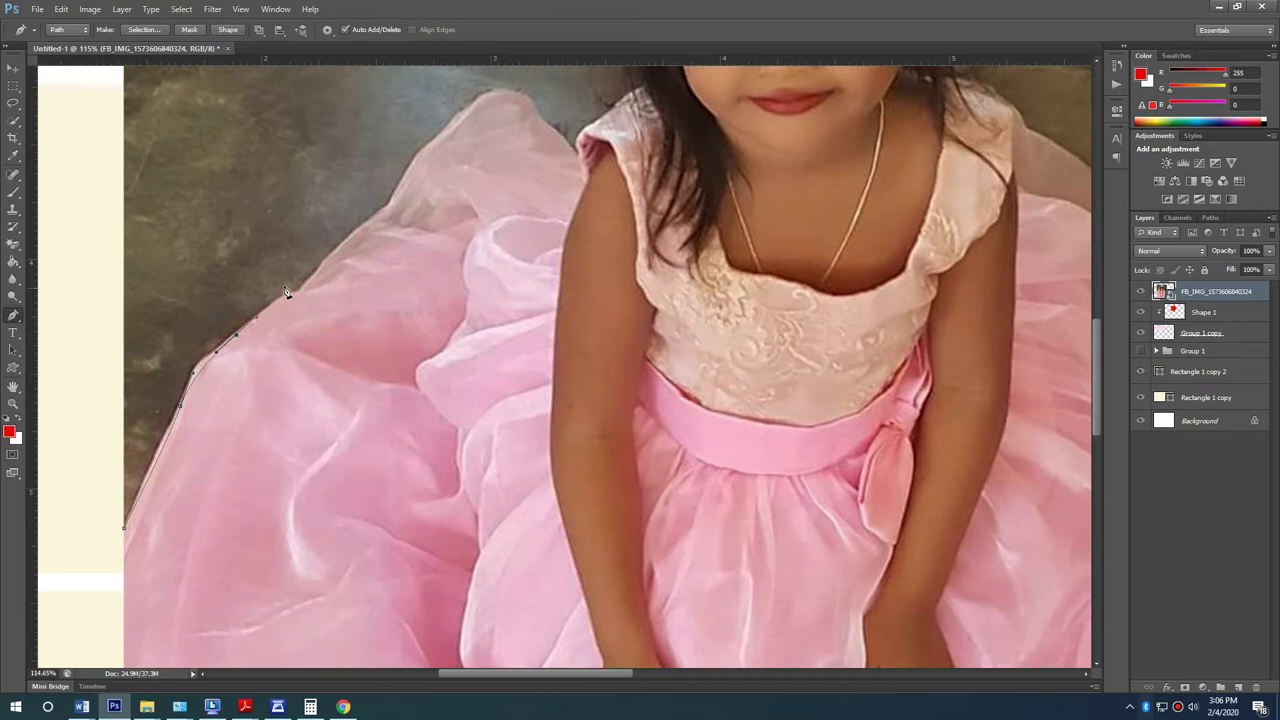
Step: Continue the path over the top of the dress to the sleeve edge
click(298, 290)
click(369, 220)
click(391, 200)
drag(445, 130, 520, 91)
click(473, 104)
click(577, 155)
Step: Extend the path up along the girl's hair edge with curved anchors
scroll(530, 492, up, 5)
scroll(530, 492, up, 2)
click(557, 456)
click(620, 397)
drag(603, 298, 606, 277)
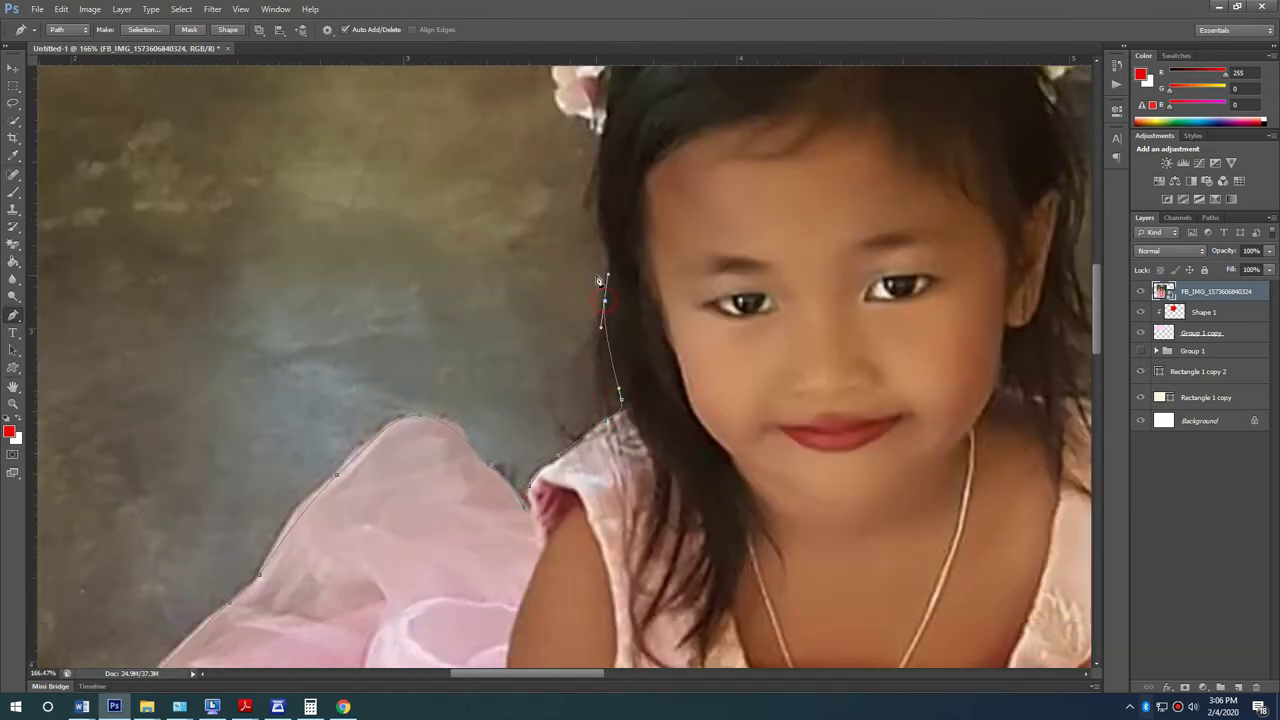
click(599, 209)
drag(601, 143, 567, 115)
scroll(480, 490, up, 5)
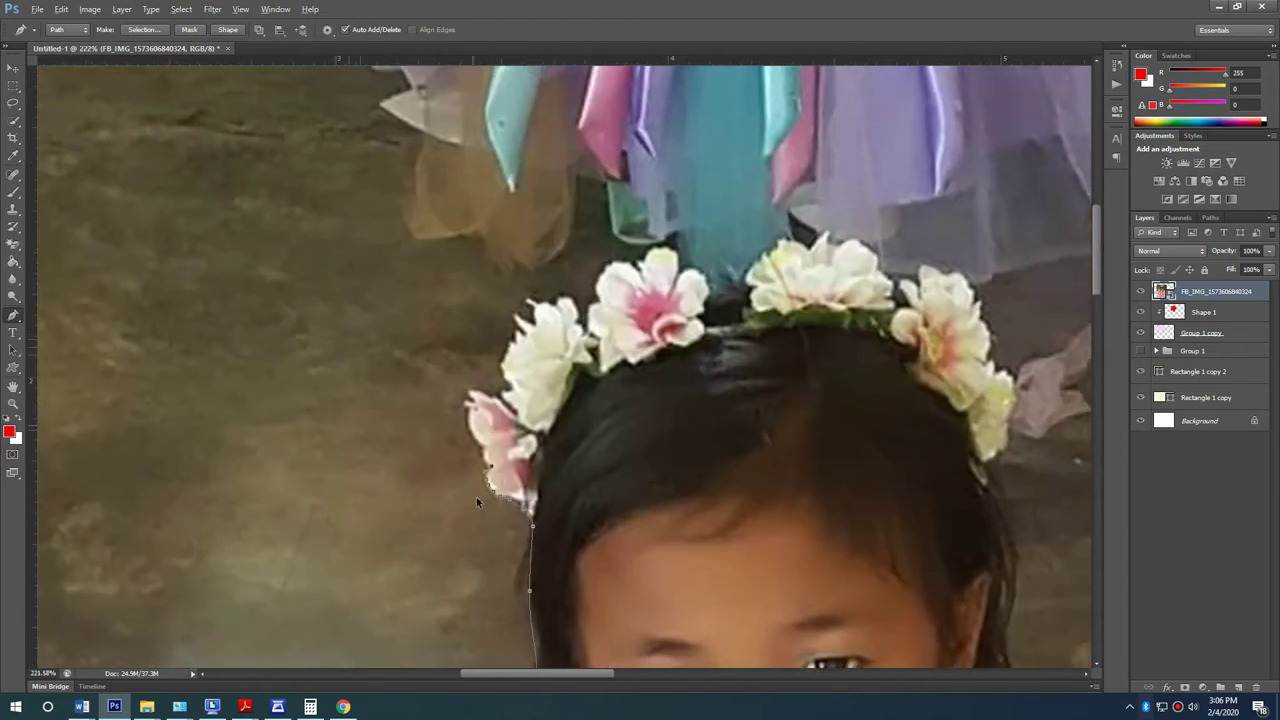
scroll(478, 493, up, 3)
Step: Trace the path around the pink petal and over the flower crown's tops
click(490, 443)
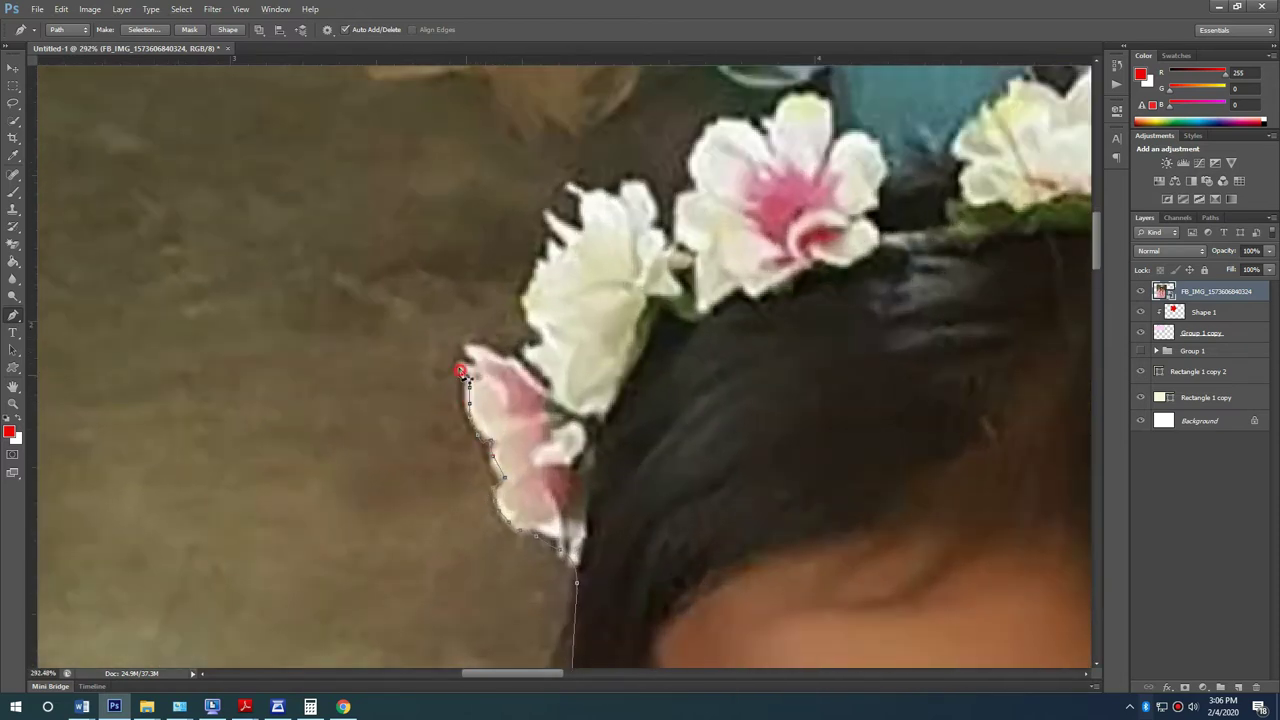
click(512, 361)
drag(541, 388, 523, 345)
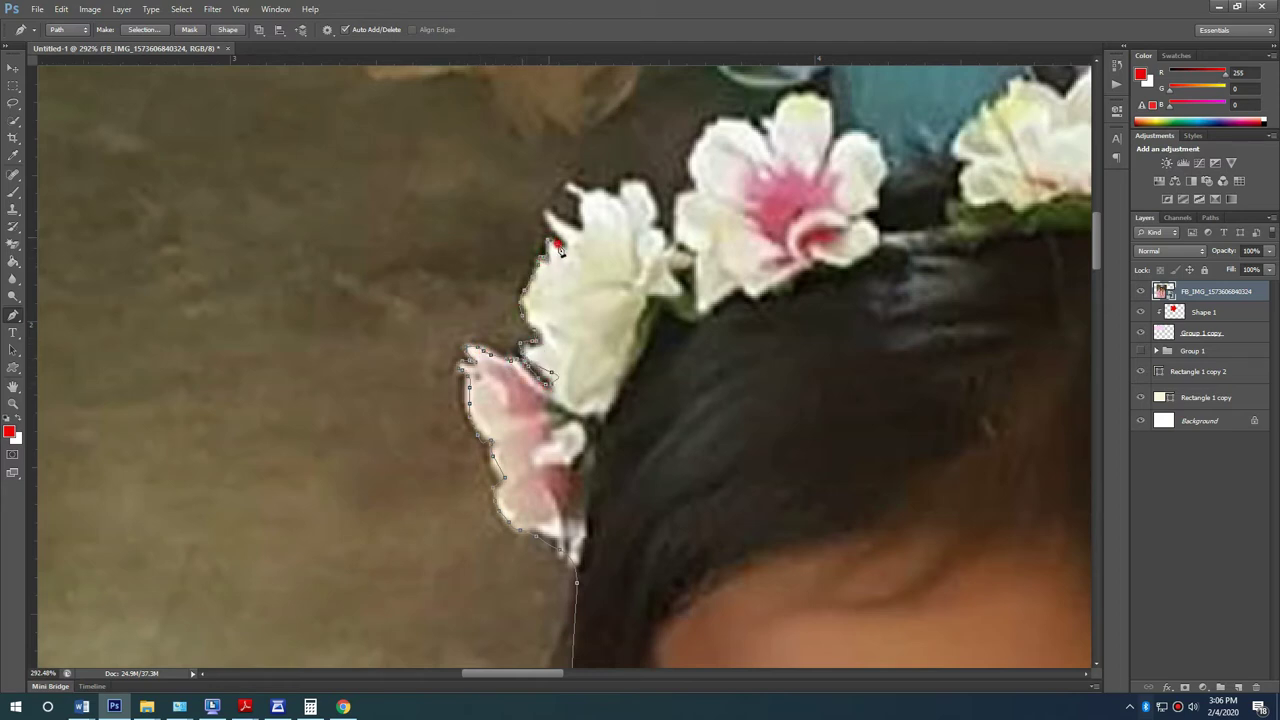
drag(555, 213, 578, 213)
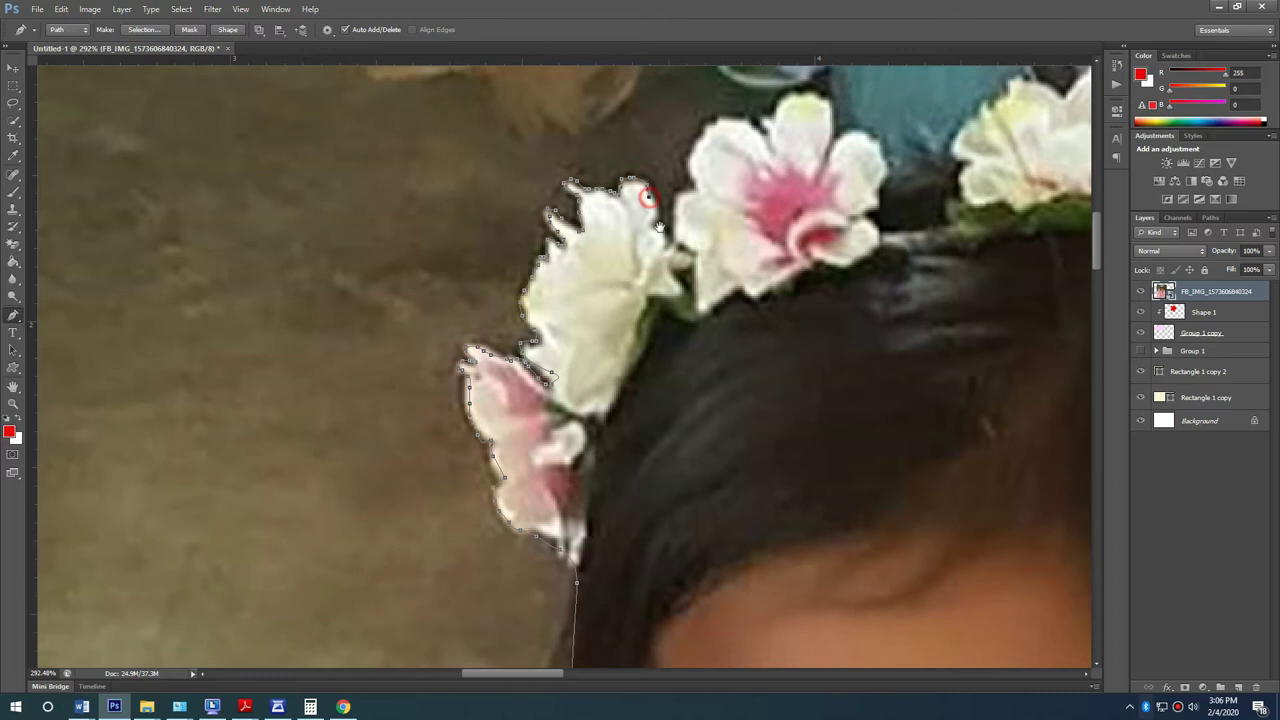
drag(647, 188, 250, 390)
scroll(299, 424, up, 2)
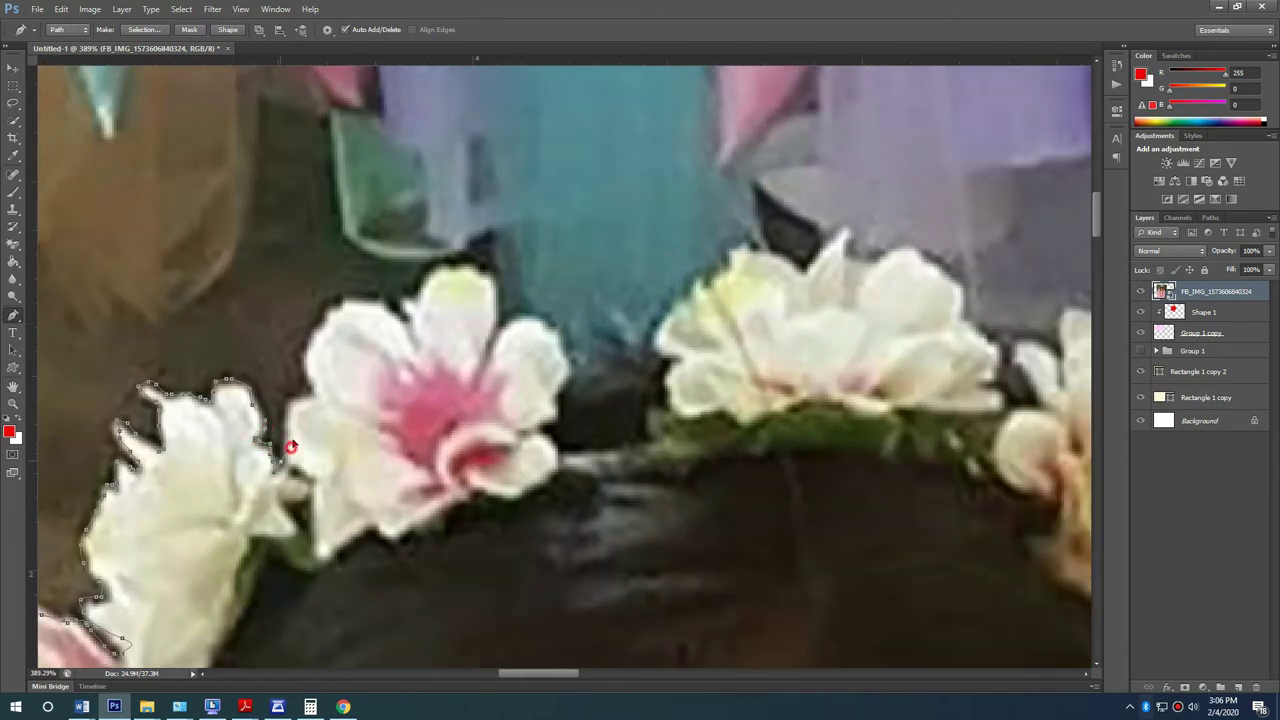
mouse_move(307, 403)
mouse_down()
mouse_move(316, 340)
mouse_move(342, 306)
mouse_move(375, 310)
mouse_up()
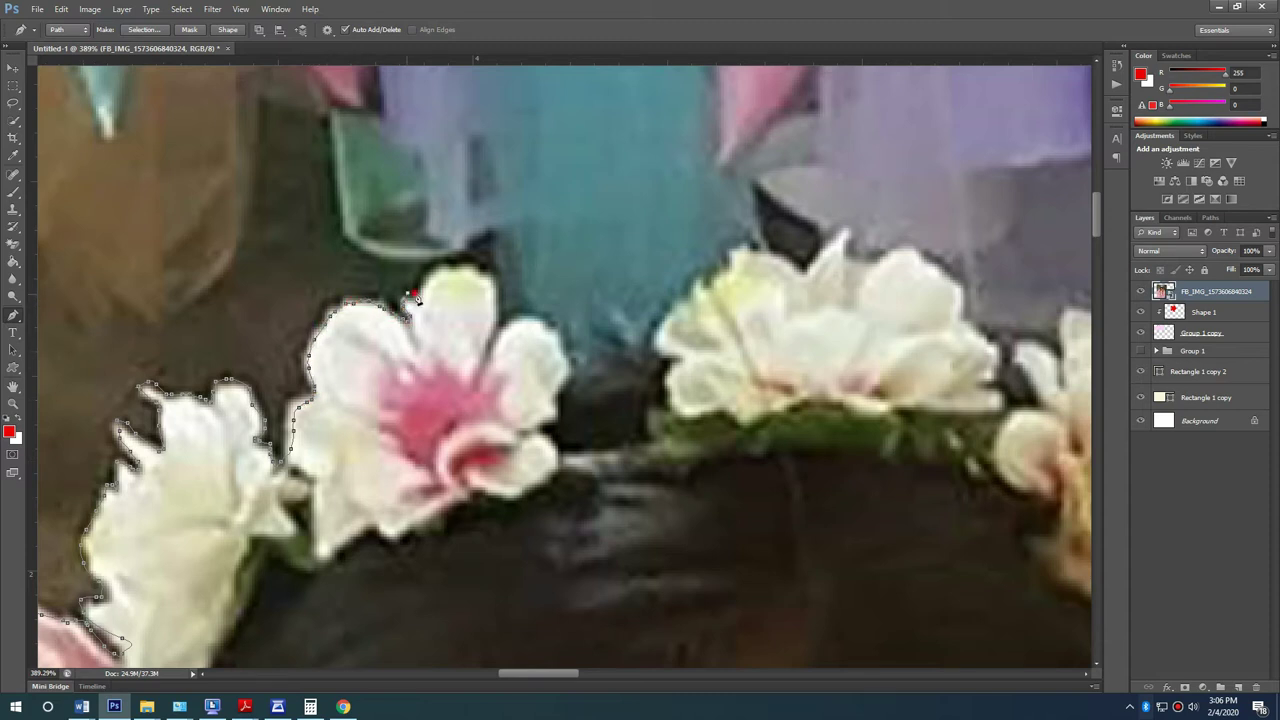
drag(458, 266, 495, 305)
Step: Continue the path down the right-side crown petals to the lower flowers
drag(558, 341, 572, 395)
scroll(545, 490, down, 1)
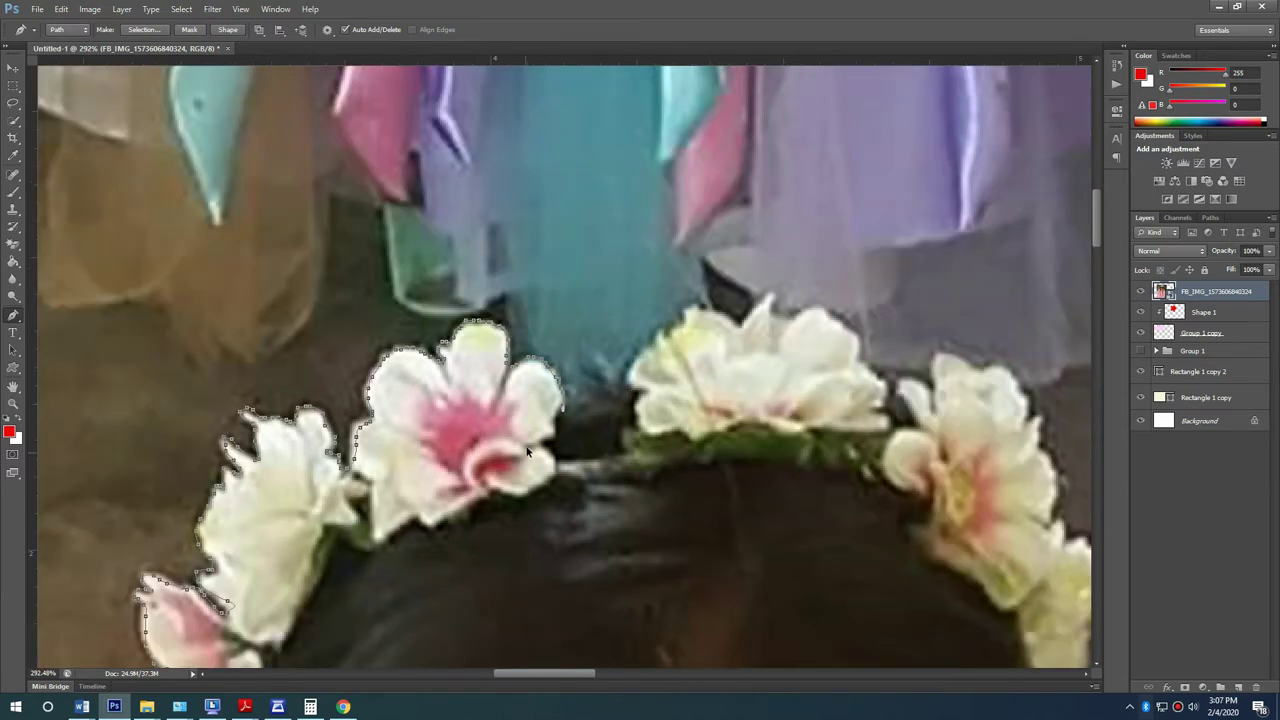
scroll(527, 452, up, 2)
mouse_move(716, 287)
mouse_down()
mouse_move(779, 254)
mouse_move(766, 273)
mouse_move(396, 398)
mouse_move(417, 405)
mouse_move(468, 356)
mouse_move(463, 390)
mouse_move(551, 385)
mouse_move(579, 417)
mouse_move(580, 454)
mouse_move(612, 471)
mouse_move(637, 542)
mouse_move(665, 540)
mouse_move(643, 496)
mouse_move(652, 479)
mouse_move(694, 489)
mouse_move(699, 447)
mouse_up()
drag(818, 490, 850, 552)
drag(836, 602, 666, 309)
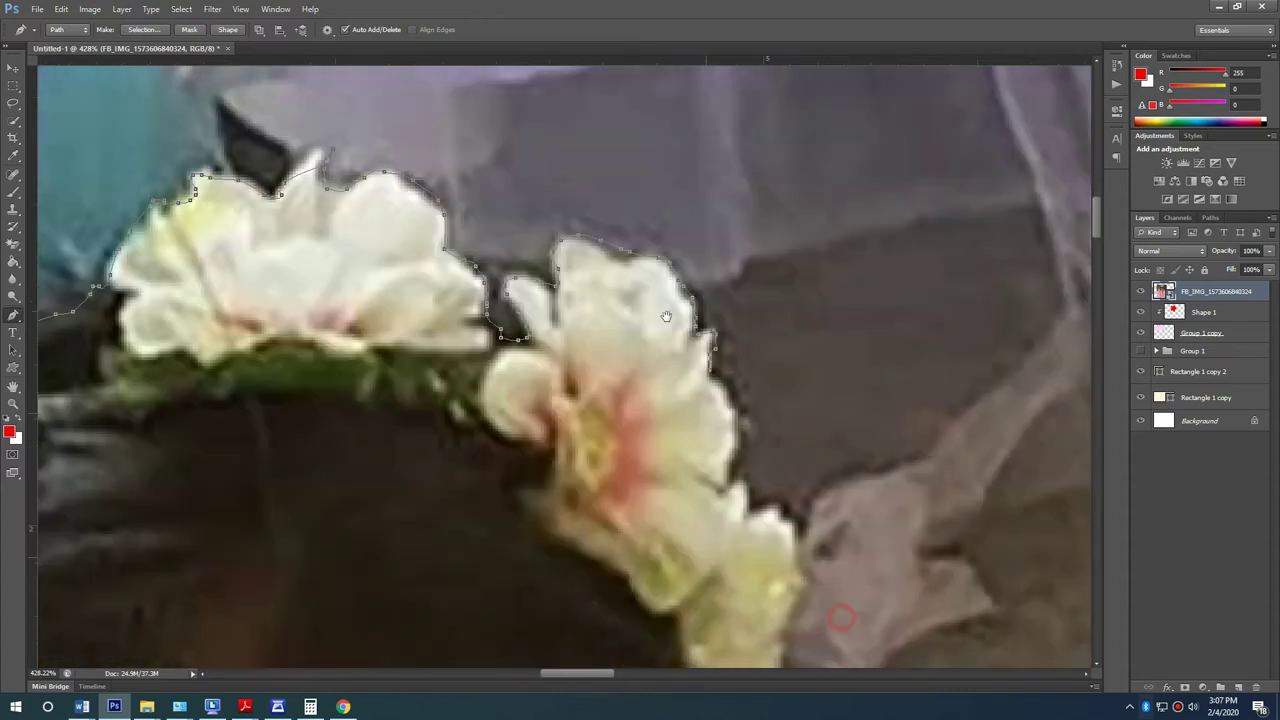
drag(688, 381, 706, 412)
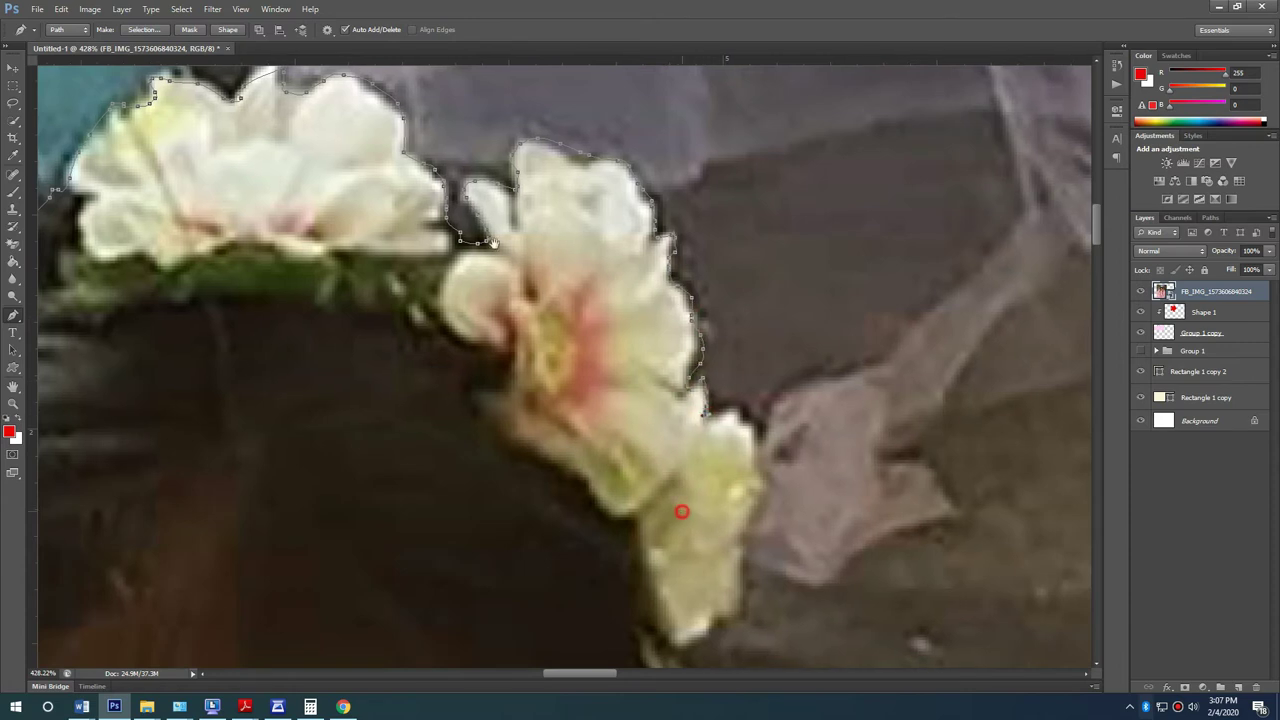
scroll(493, 243, down, 3)
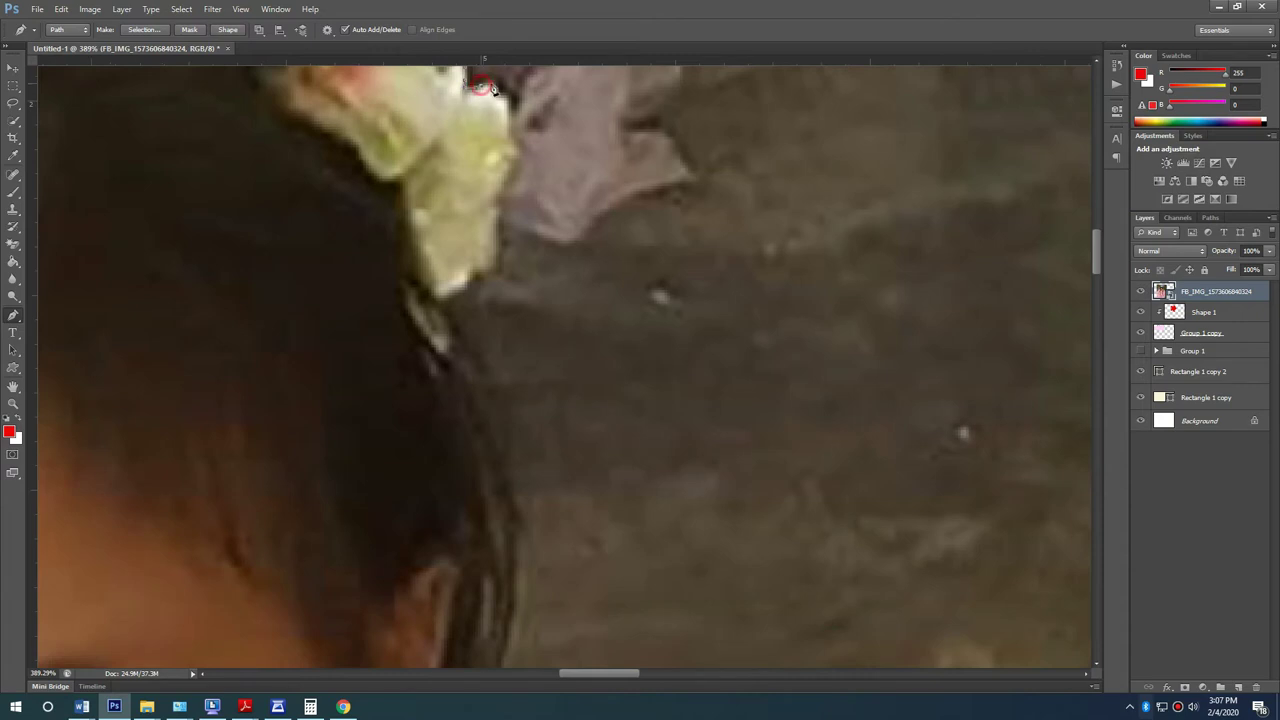
drag(516, 185, 502, 221)
Step: Add path points down the right side of the girl's hair
click(479, 465)
click(487, 500)
click(498, 576)
click(491, 371)
click(503, 543)
Step: Run the path along the shoulder and down the dress's right edge
mouse_move(506, 608)
mouse_down()
mouse_move(583, 249)
mouse_move(628, 256)
mouse_up()
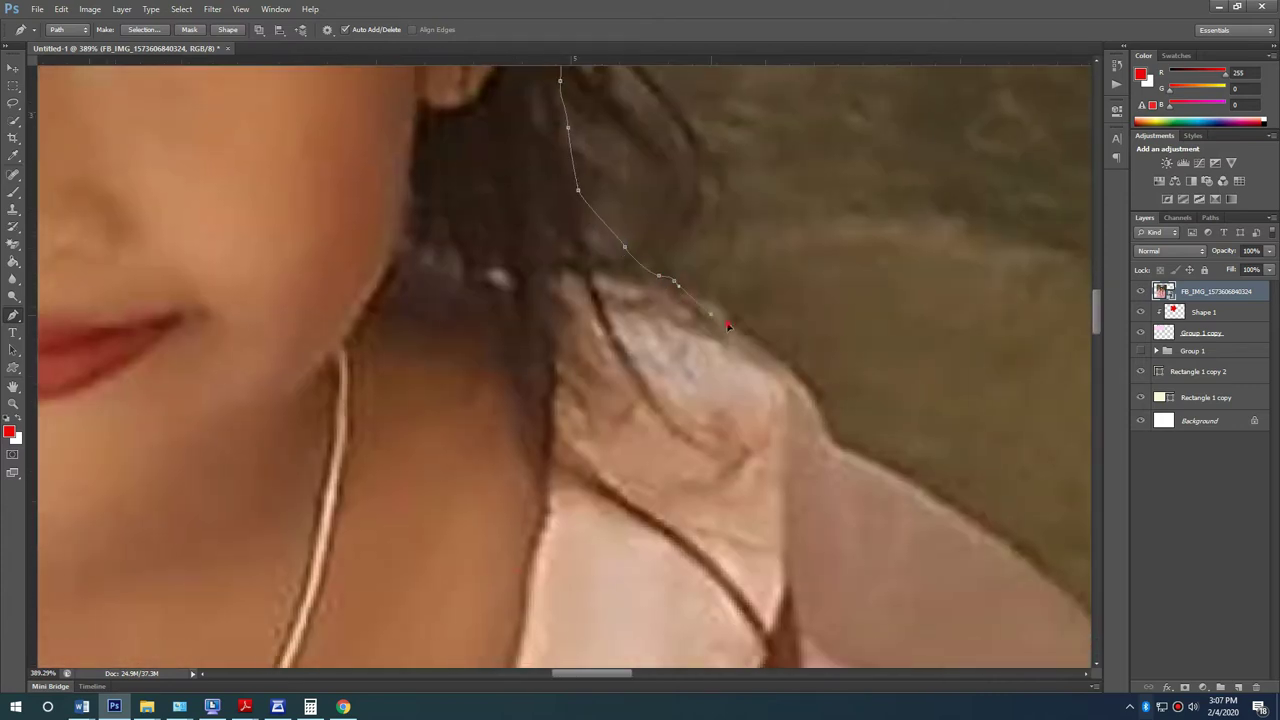
click(1030, 569)
scroll(580, 263, down, 5)
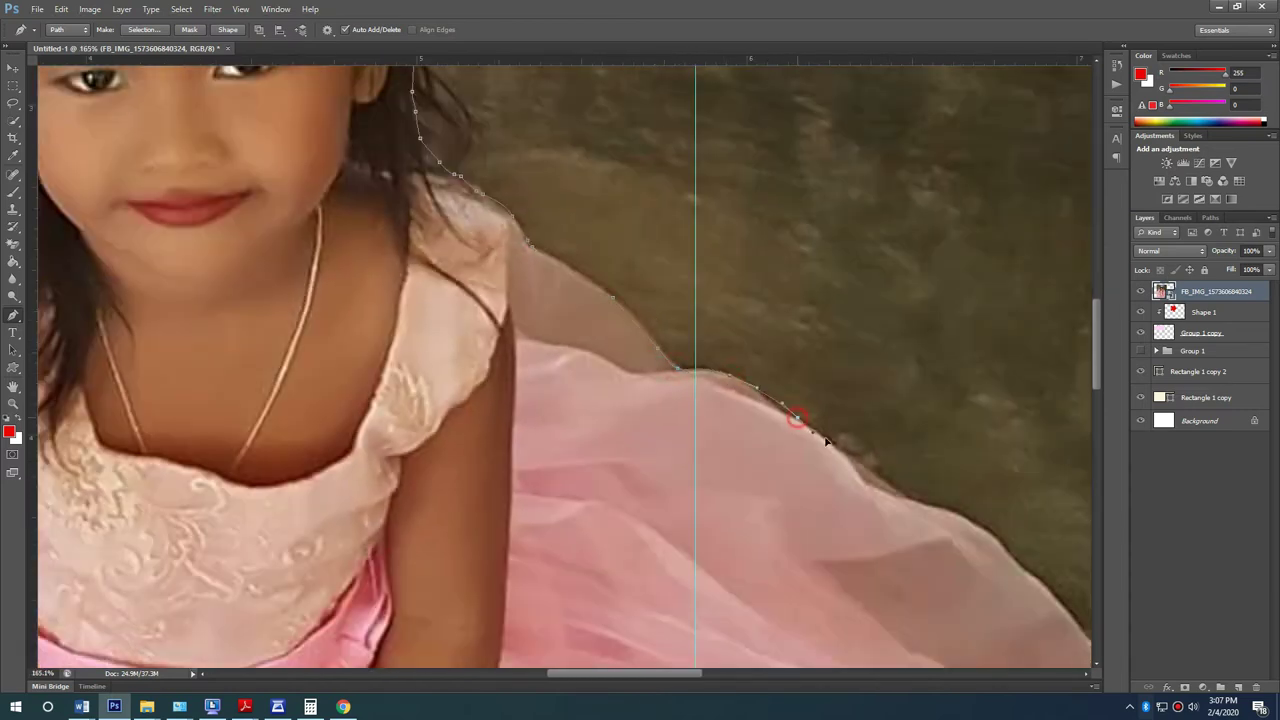
drag(842, 472, 365, 246)
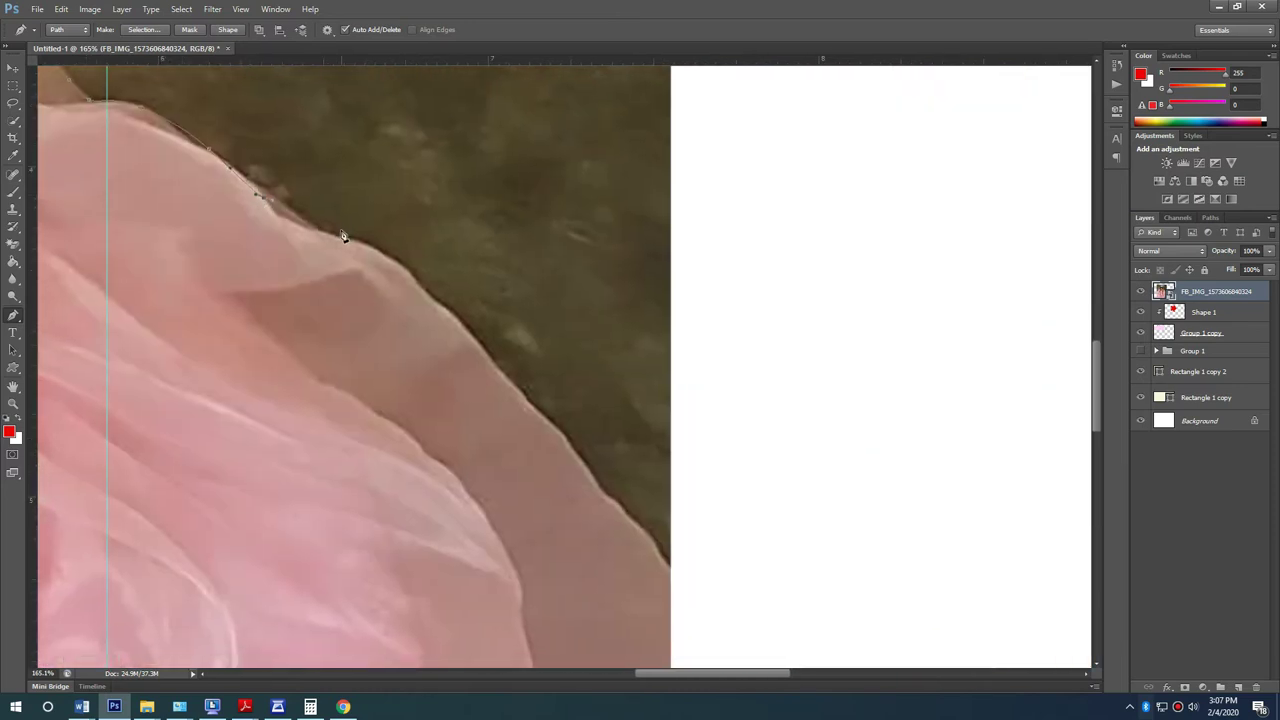
click(458, 325)
drag(573, 450, 582, 460)
scroll(679, 627, down, 5)
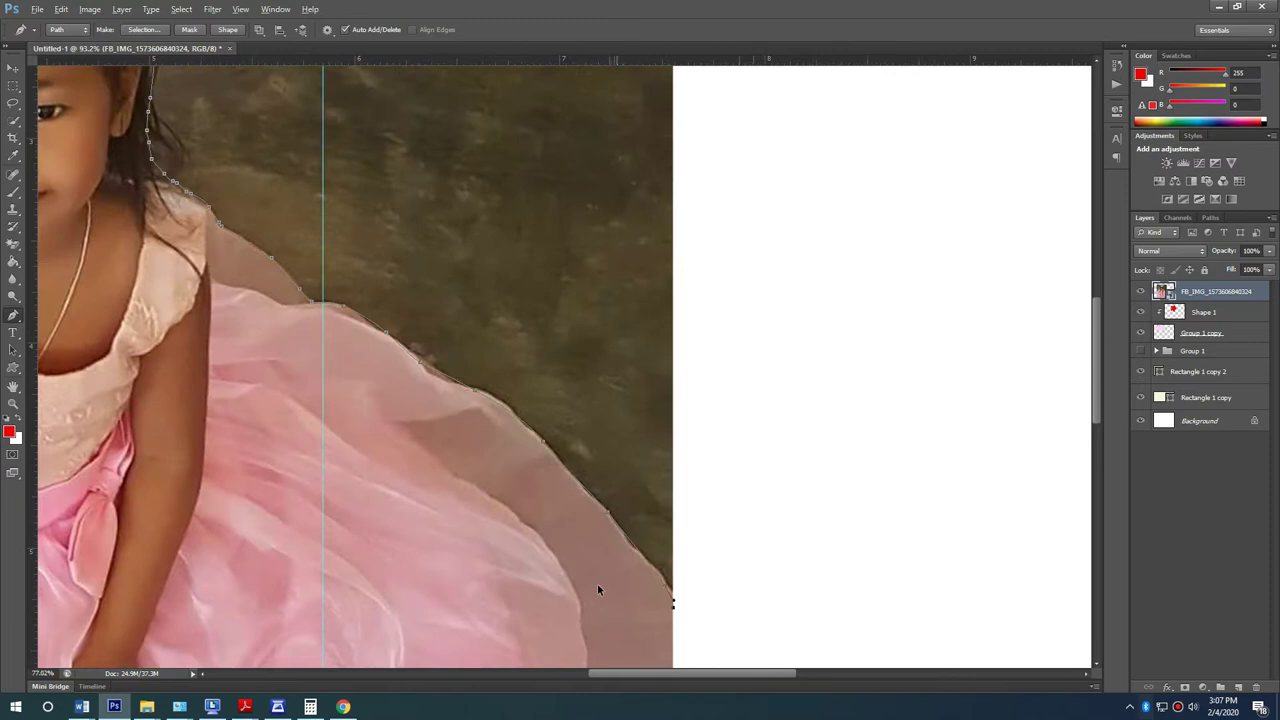
scroll(731, 300, up, 3)
scroll(823, 338, down, 2)
Step: Close the outline along the photo's bottom edge and up its left edge
click(866, 579)
click(79, 578)
click(80, 188)
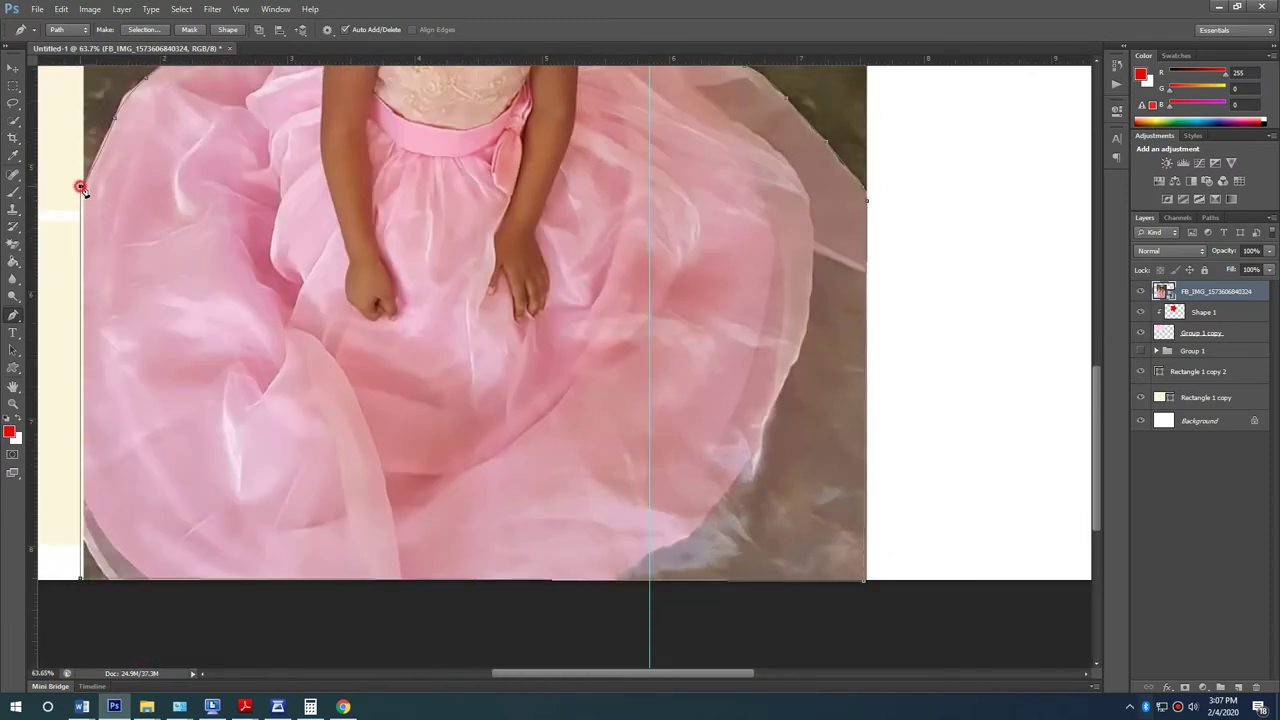
scroll(89, 338, up, 1)
scroll(166, 457, up, 1)
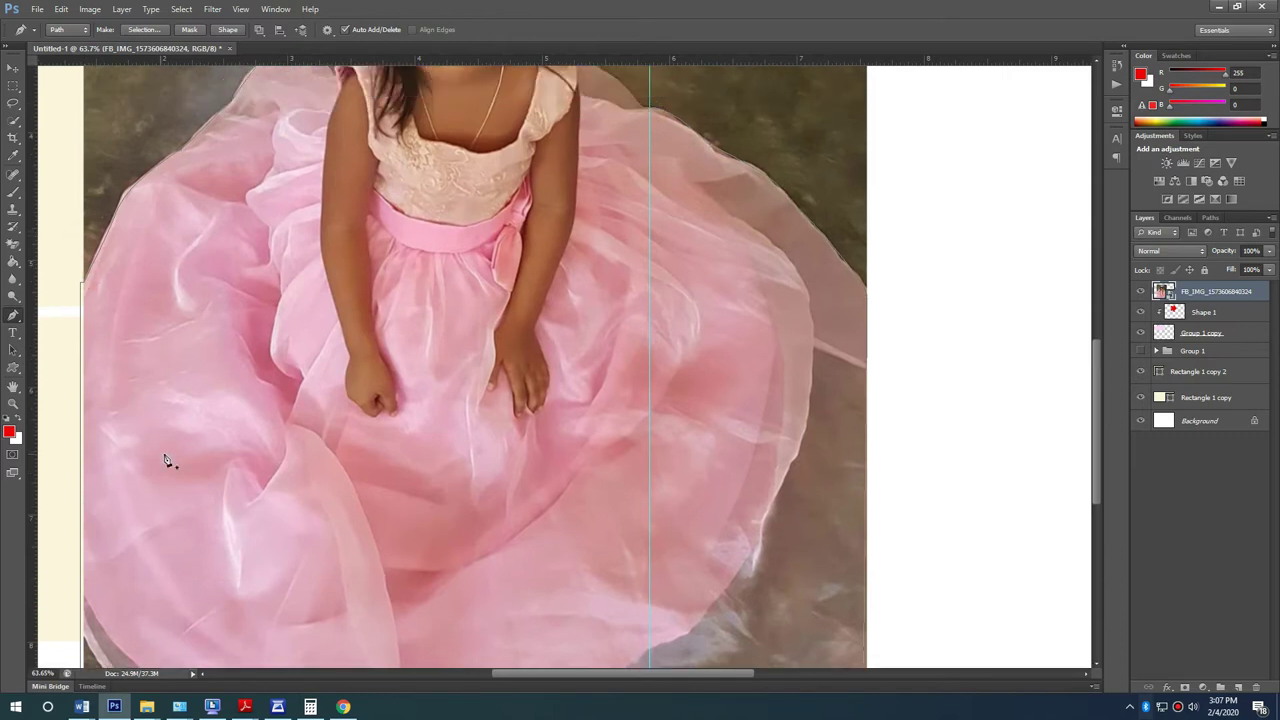
scroll(429, 444, down, 3)
Step: Turn the finished outline path into a selection of the girl
scroll(513, 410, up, 1)
right_click(443, 258)
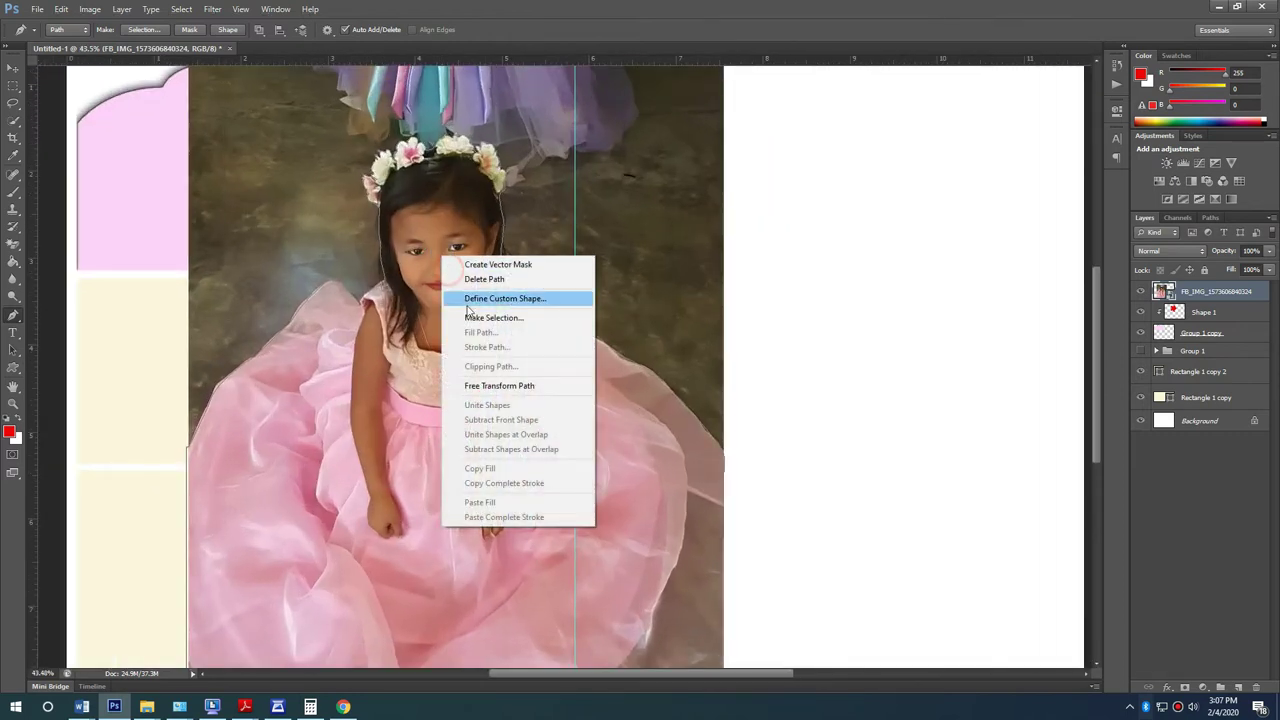
click(468, 317)
click(694, 212)
Step: Feather the selection's edges in Refine Edge and copy the girl onto a new layer
click(12, 120)
right_click(438, 291)
click(480, 343)
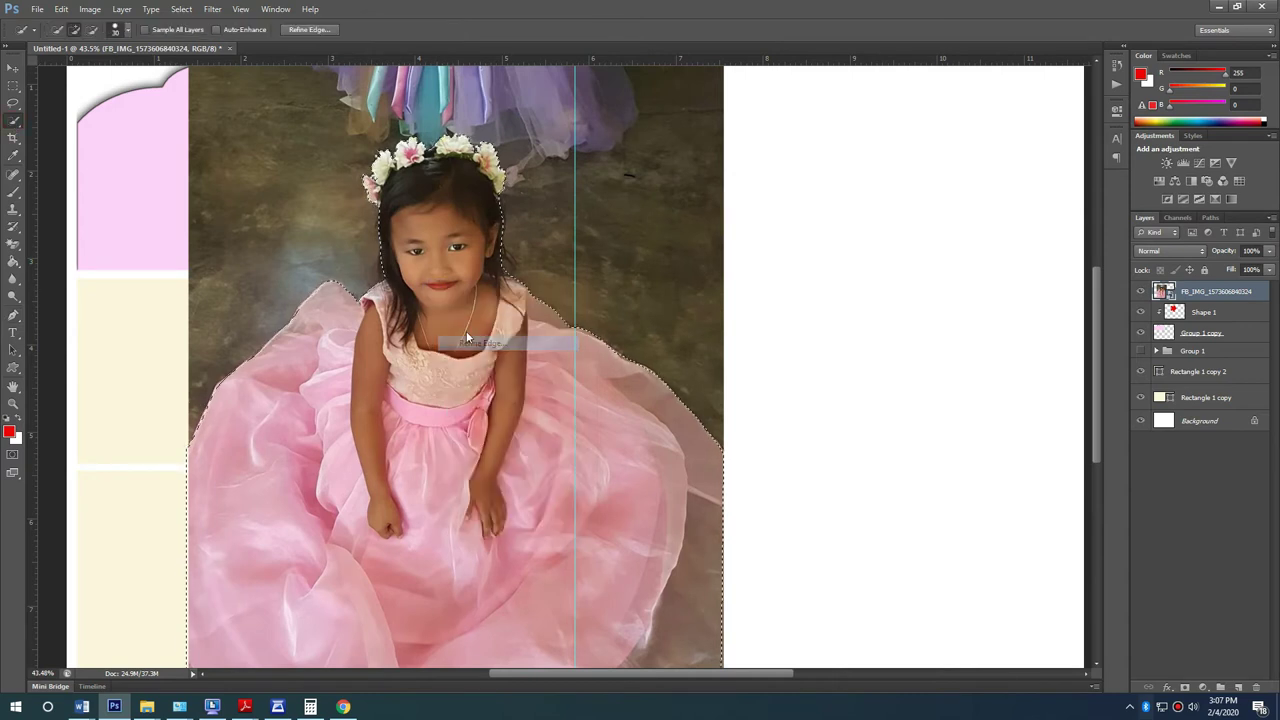
drag(741, 345, 749, 337)
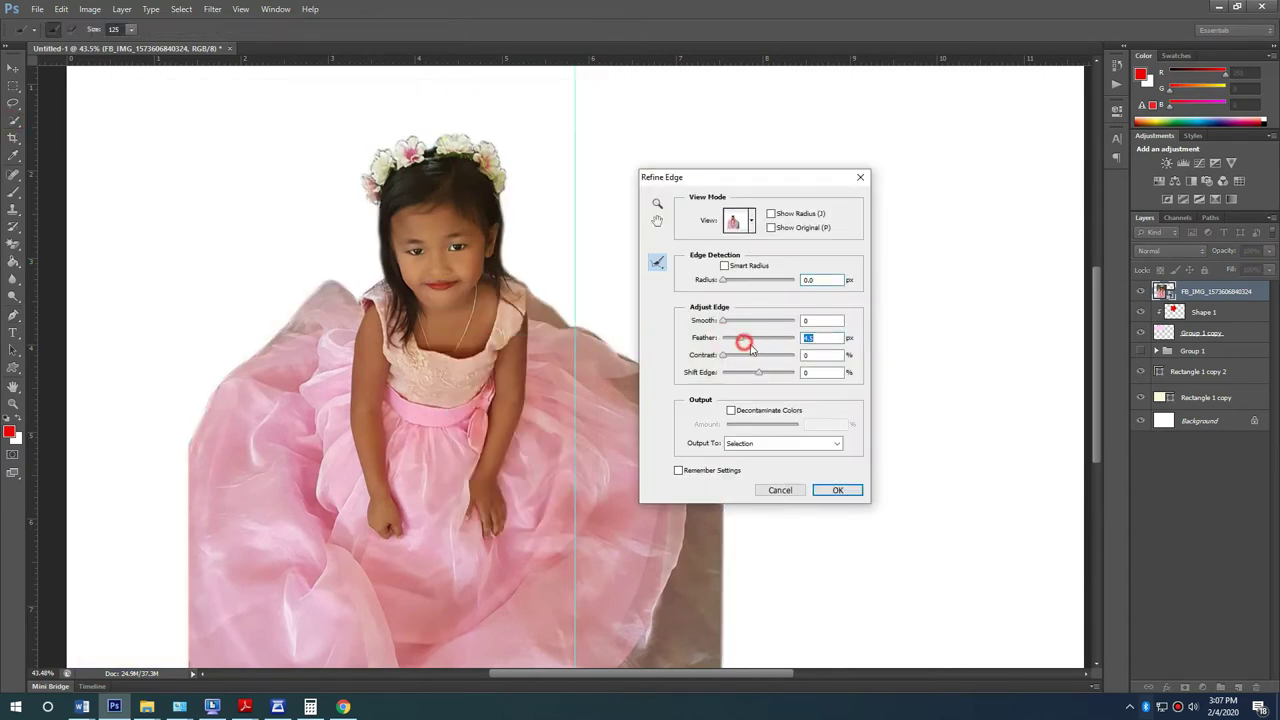
click(820, 490)
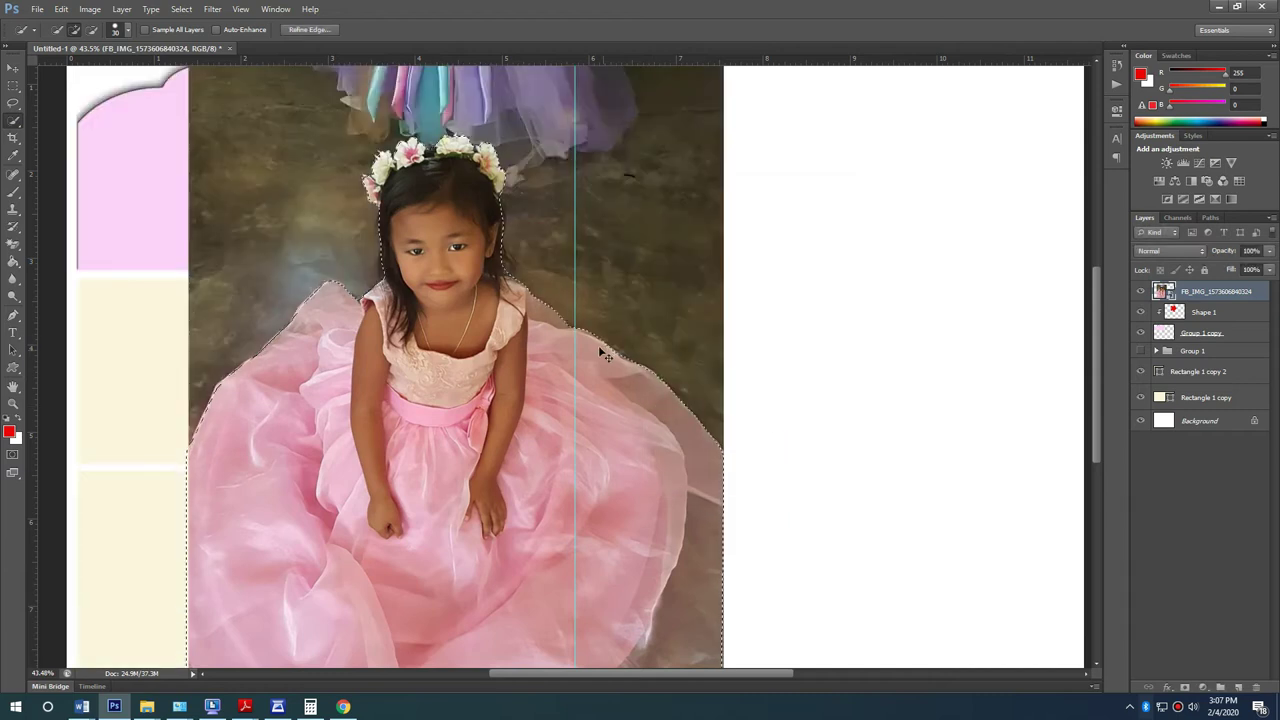
key(ctrl+shift+alt+n)
click(14, 72)
Step: Delete the original photo layer, then resize and reposition the cut-out girl over the star
click(450, 80)
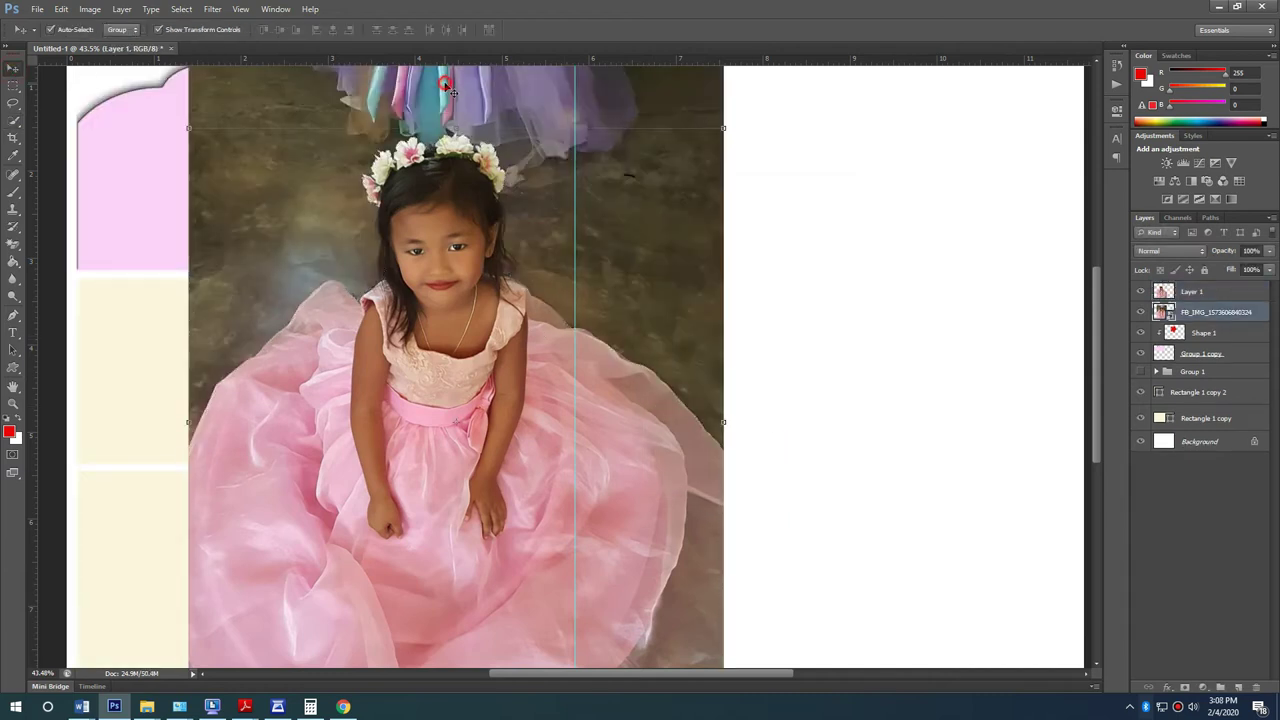
key(Delete)
scroll(532, 376, up, 3)
click(690, 294)
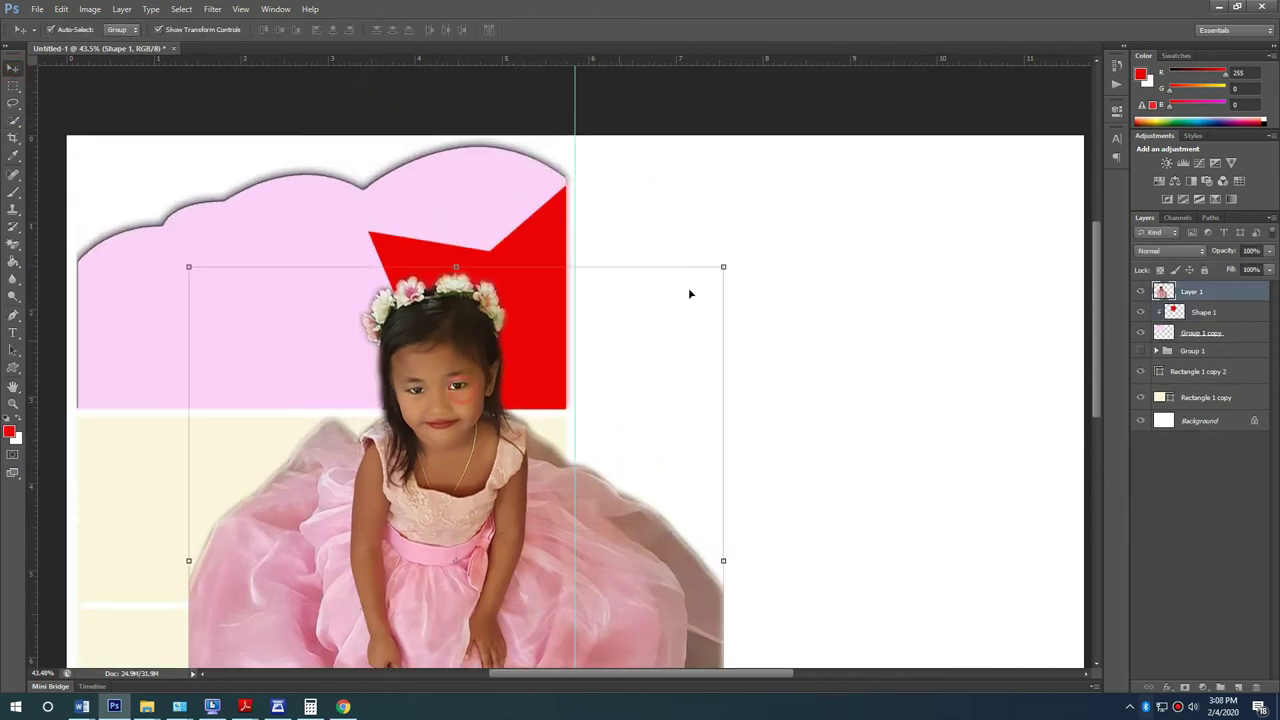
drag(725, 262, 586, 414)
drag(485, 552, 500, 334)
scroll(500, 334, up, 3)
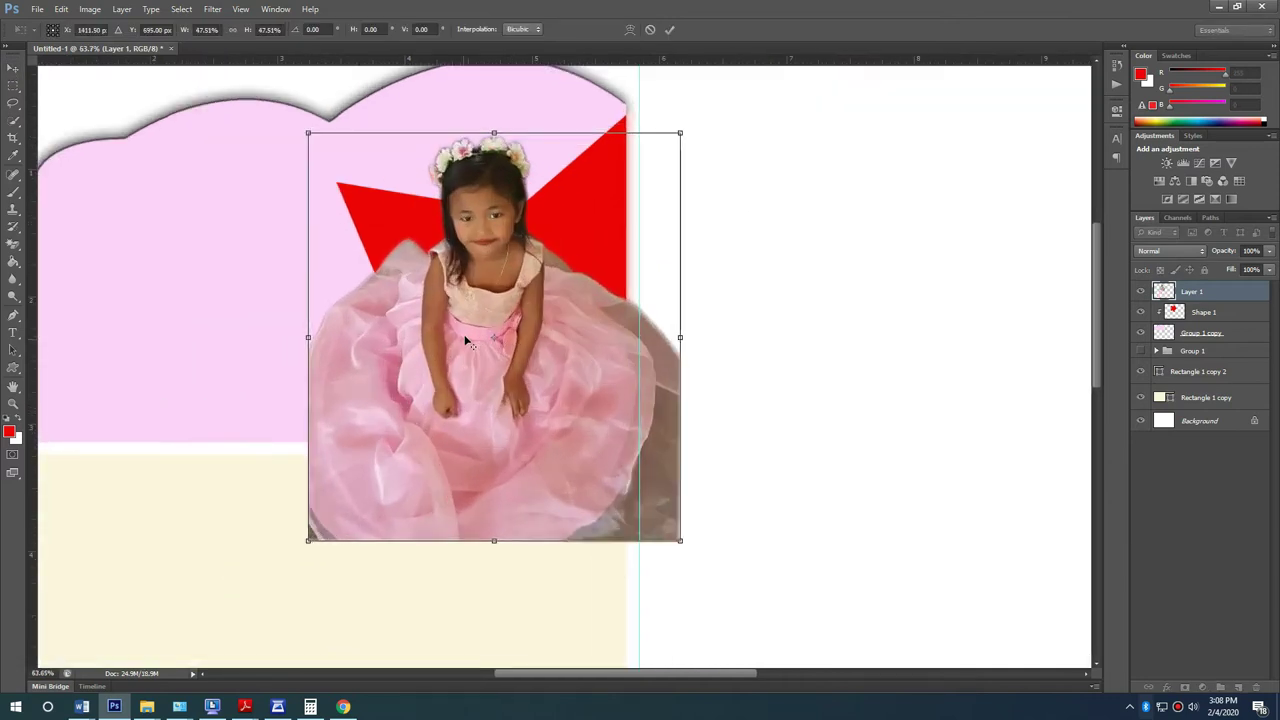
drag(702, 113, 720, 91)
drag(645, 292, 643, 261)
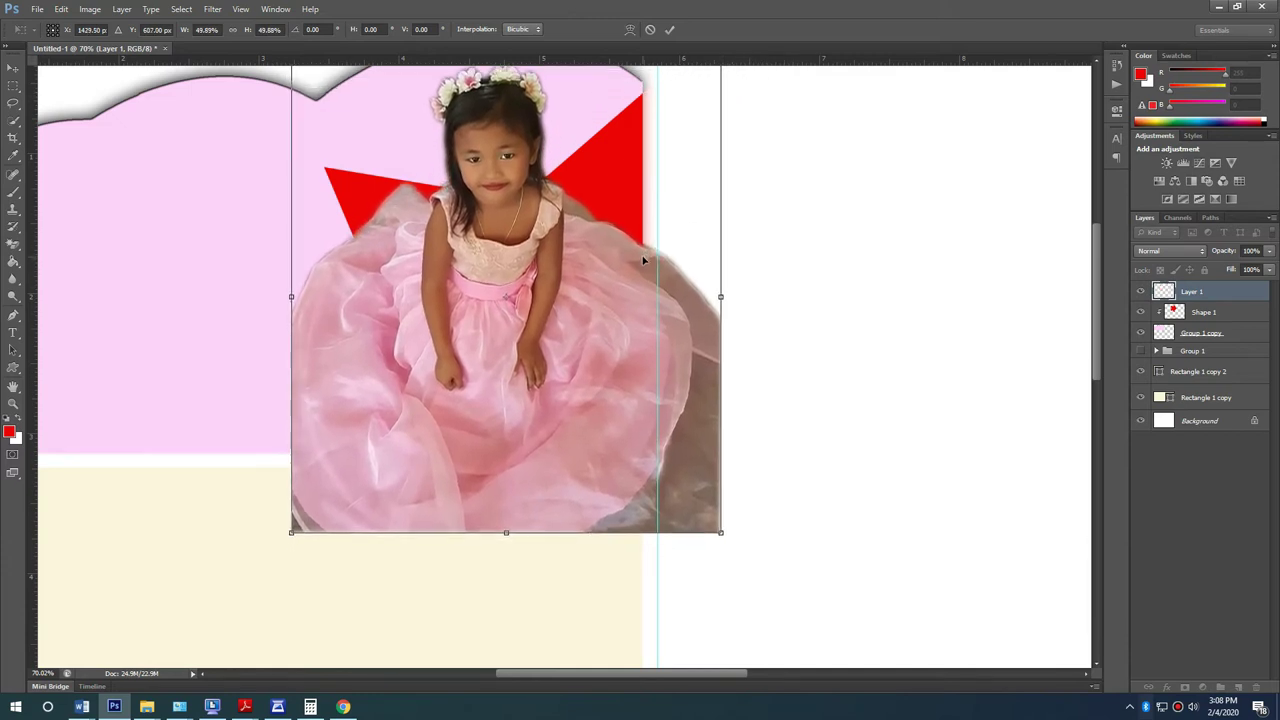
key(Return)
key(Up)
key(Up)
key(Up)
key(Up)
key(Up)
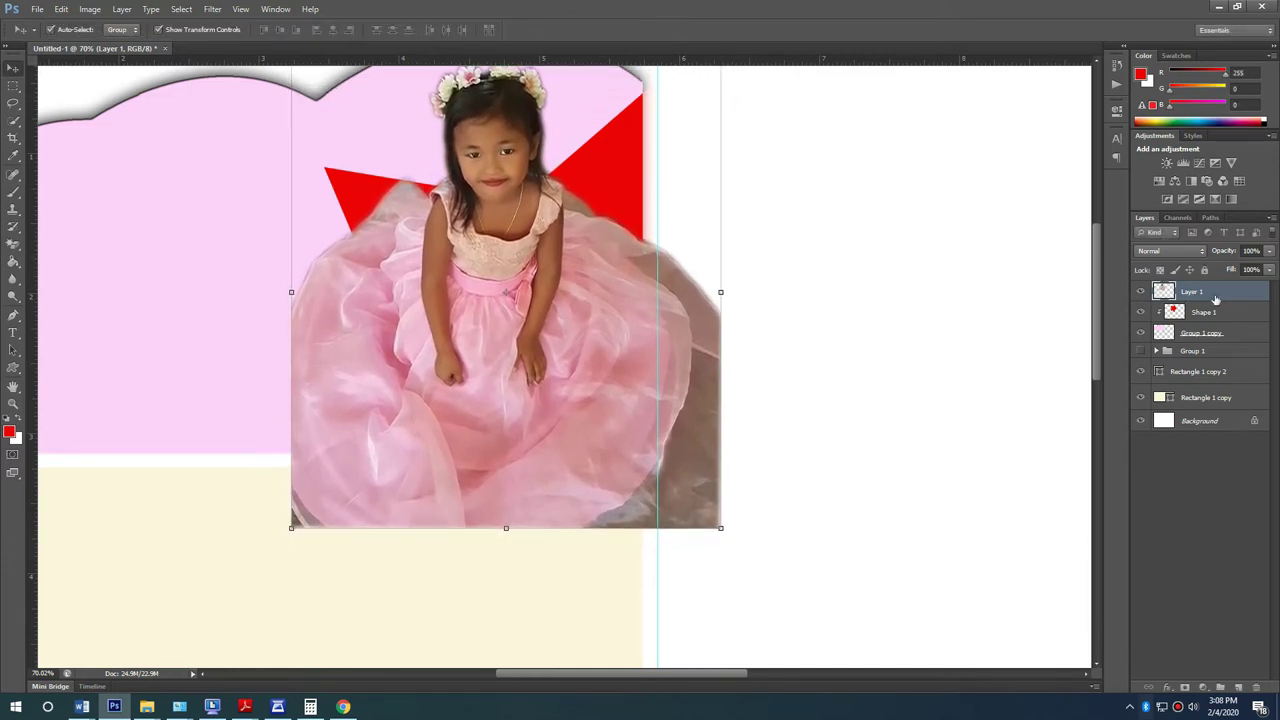
scroll(432, 257, up, 2)
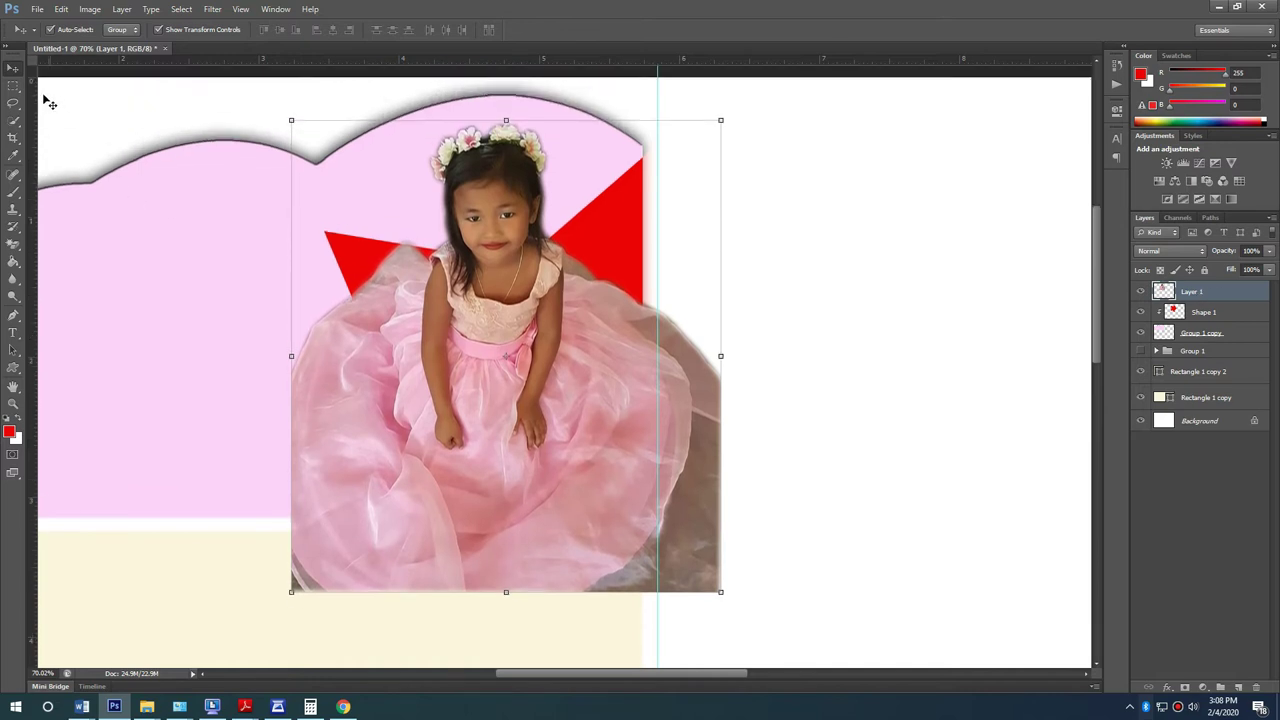
Step: Add Layer 2 from a box selection, clip the girl into the star, and select Shape 1 with Layer 1
click(13, 85)
drag(369, 110, 677, 291)
key(ctrl+j)
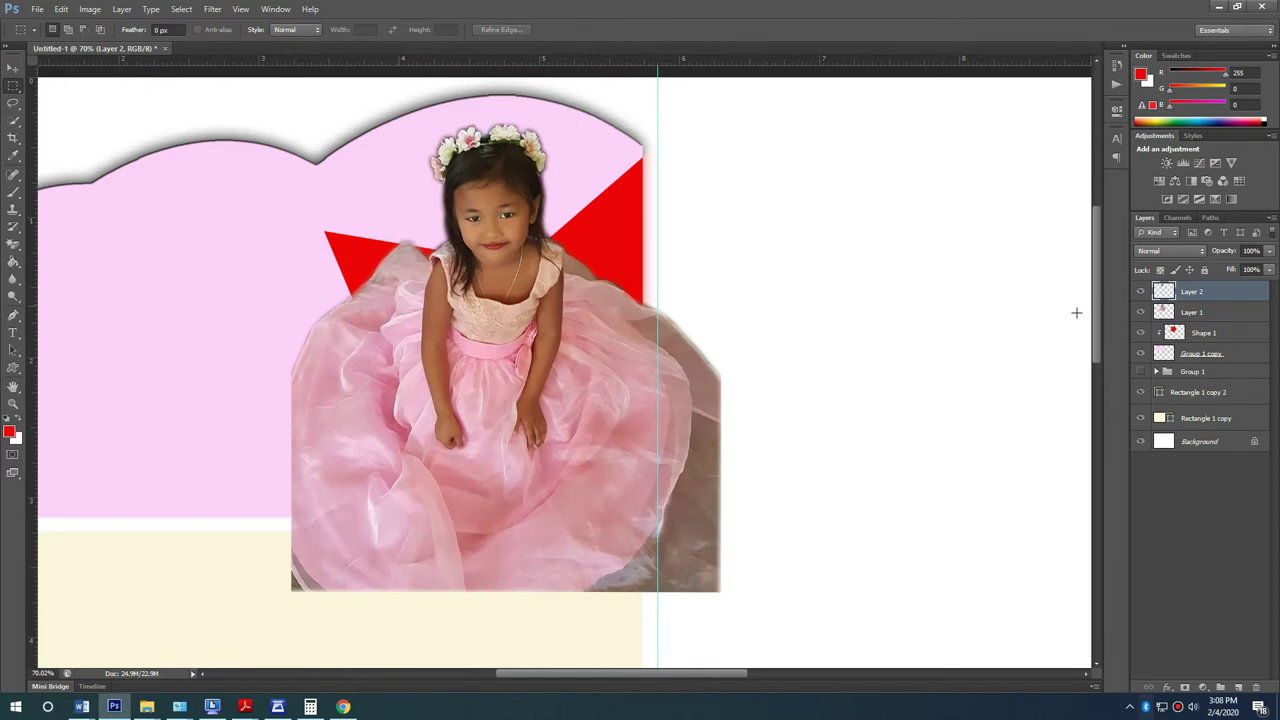
right_click(1236, 320)
click(1160, 397)
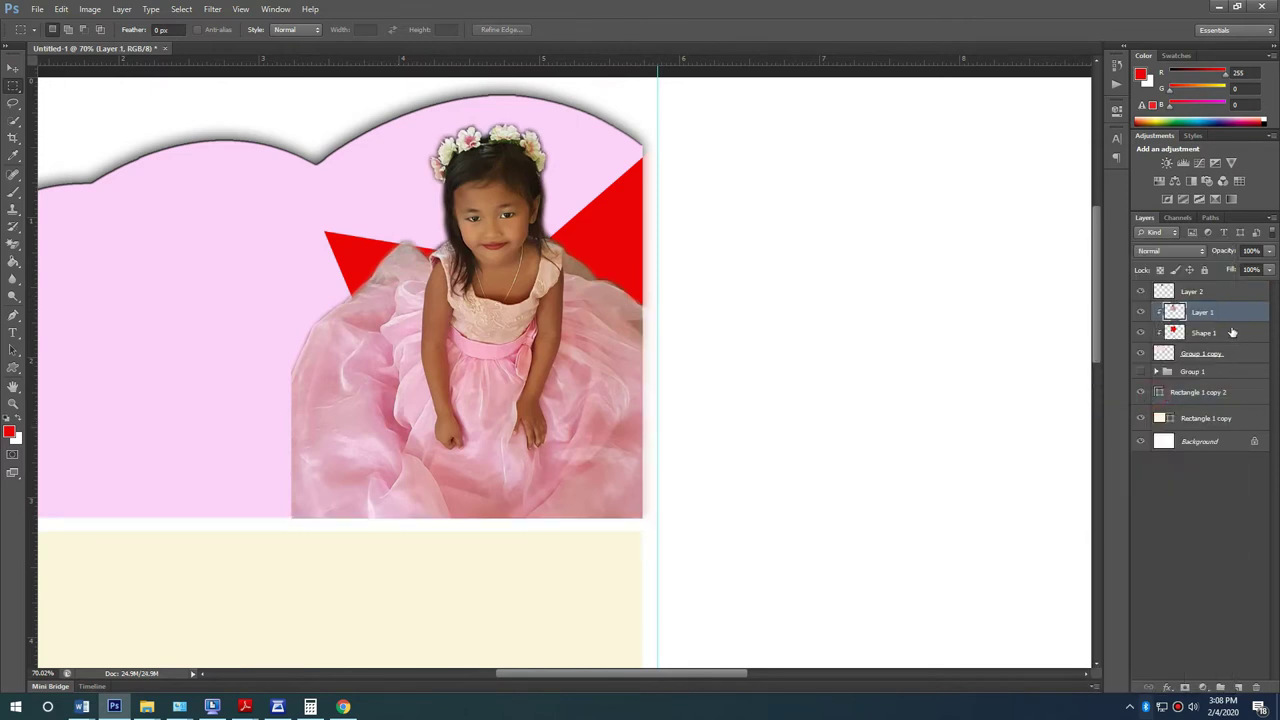
click(1231, 336)
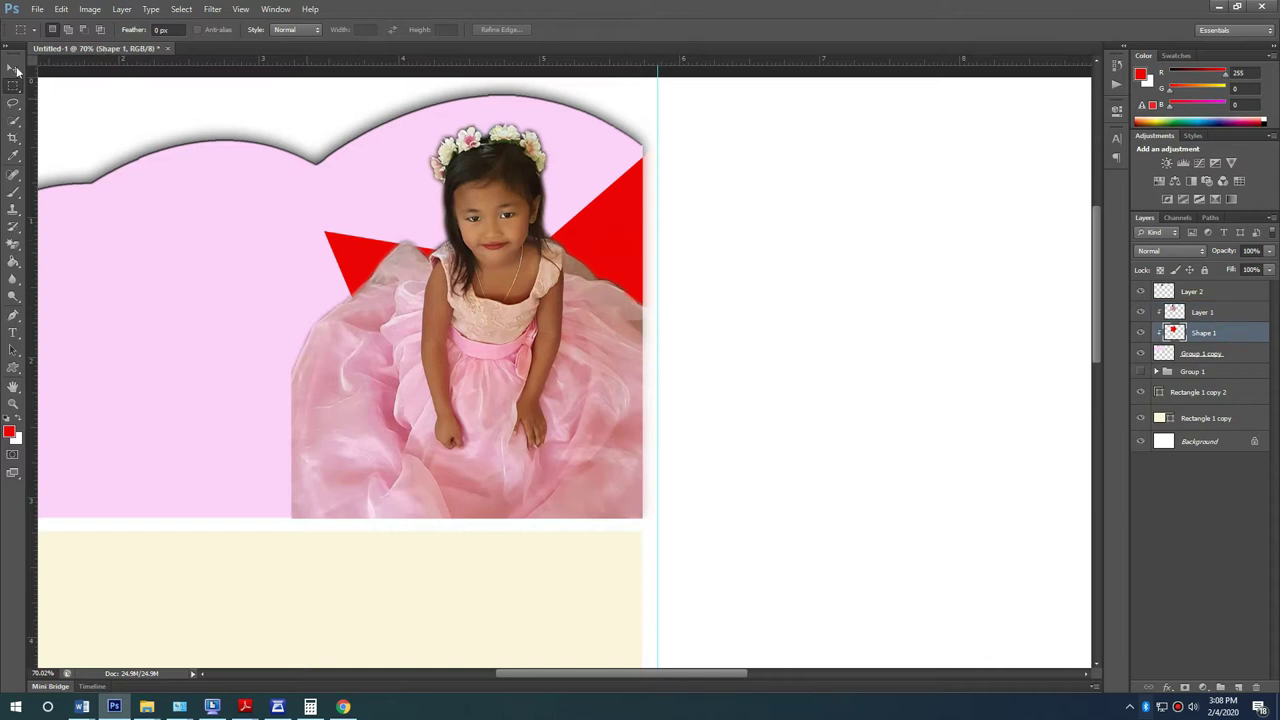
click(13, 67)
shift+click(1225, 312)
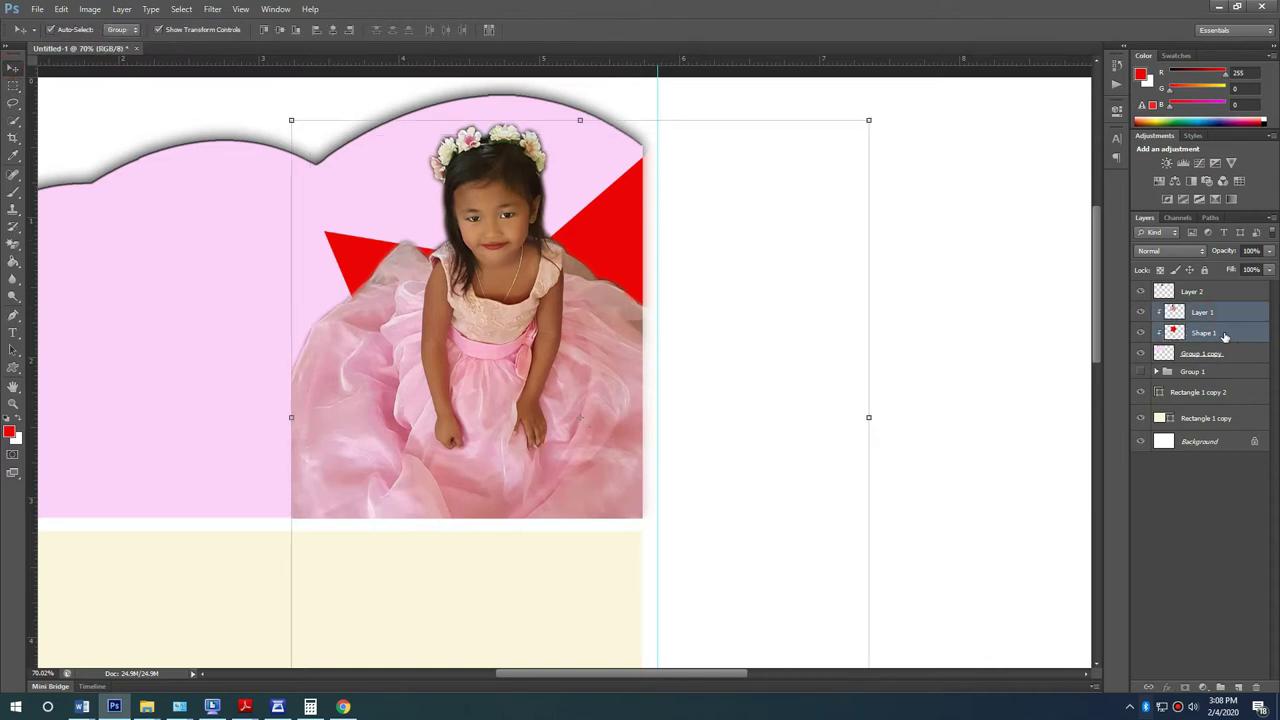
Step: Move the girl photo aside to reveal the star on Shape 1
click(1229, 338)
right_click(1229, 338)
key(Escape)
drag(518, 290, 55, 312)
Step: Copy the star within the pink cloud's outline to Layer 3 and delete the original Shape 1
ctrl+click(1163, 354)
click(1214, 336)
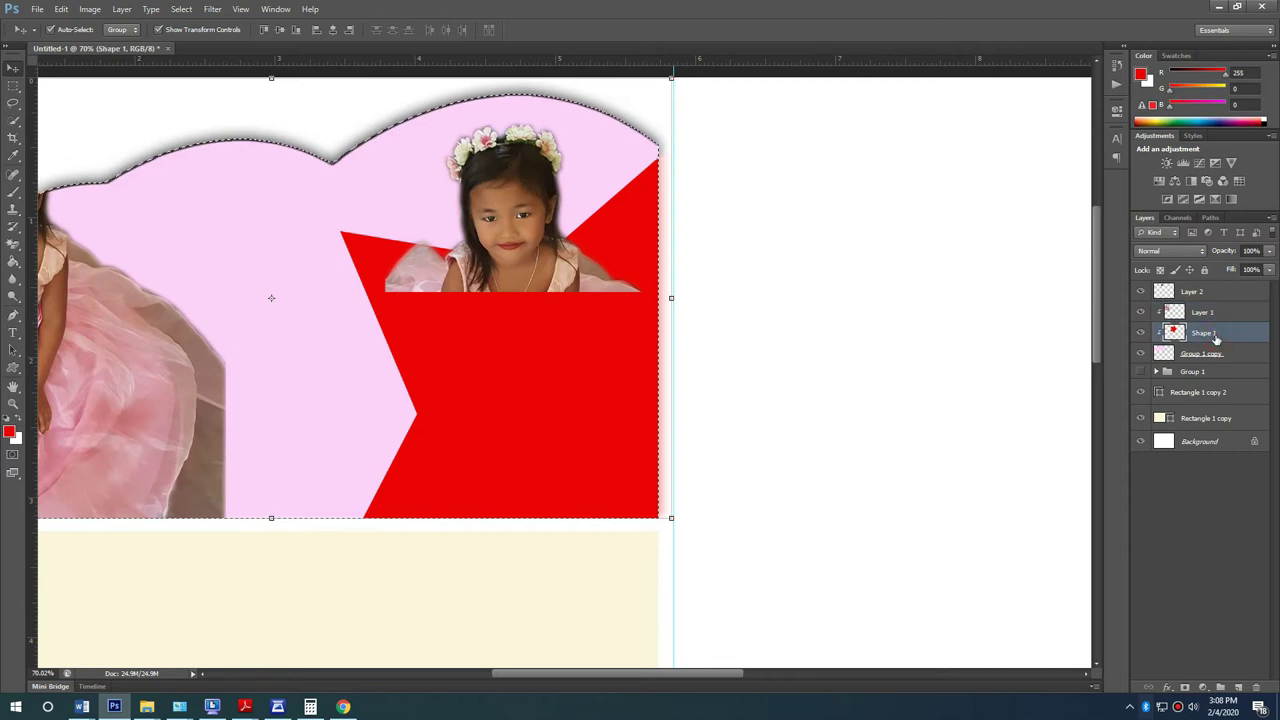
key(ctrl+j)
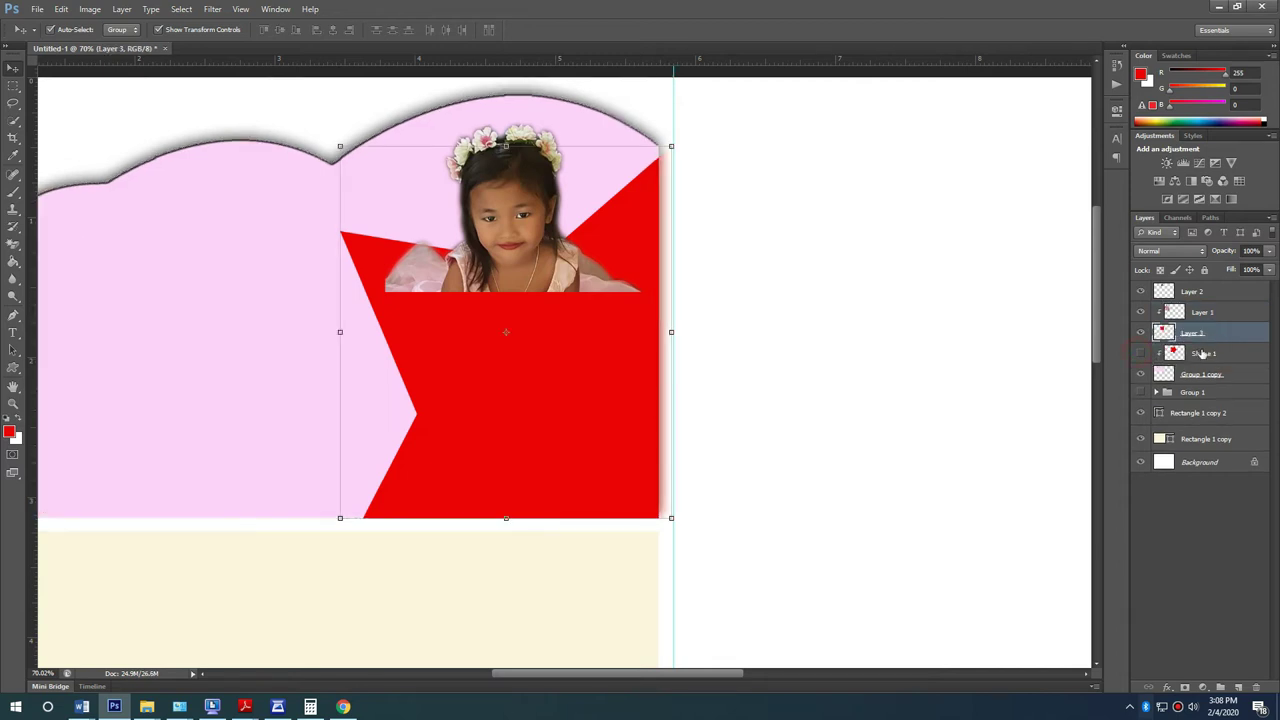
click(1200, 354)
key(Delete)
Step: Bring up the layer options menu for the girl photo Layer 1
scroll(431, 371, down, 5)
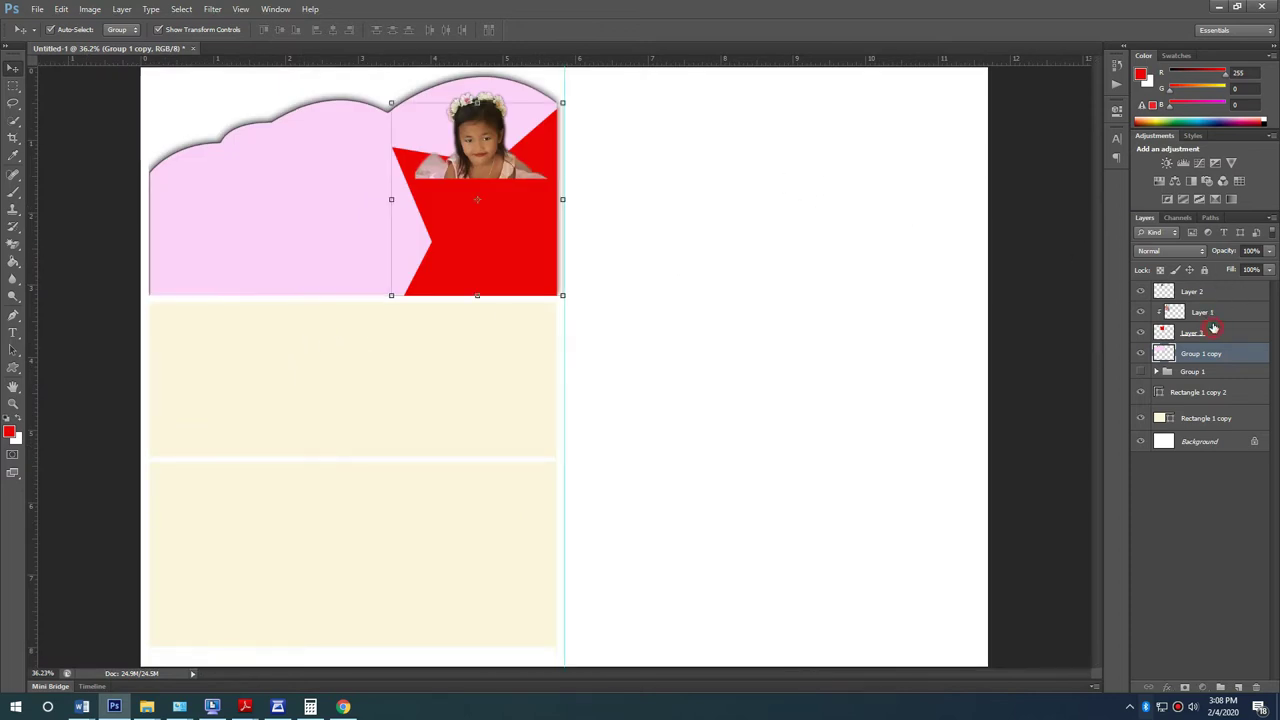
click(1214, 319)
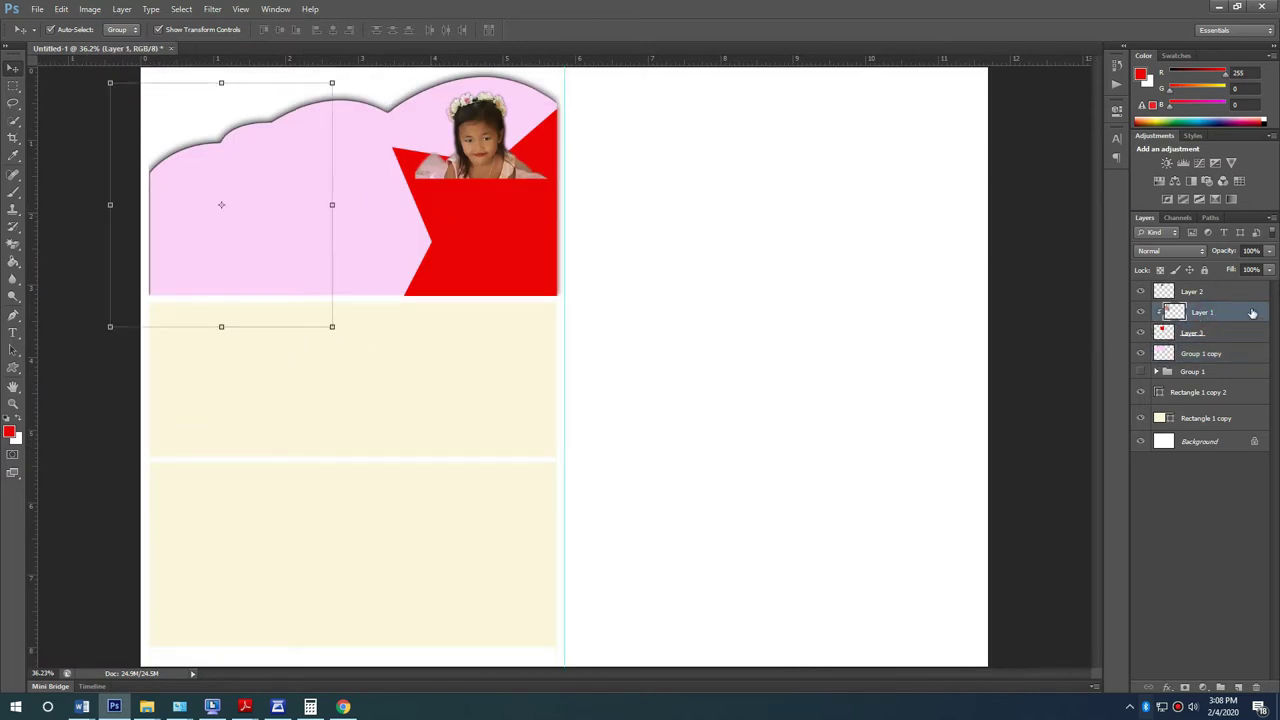
right_click(1243, 312)
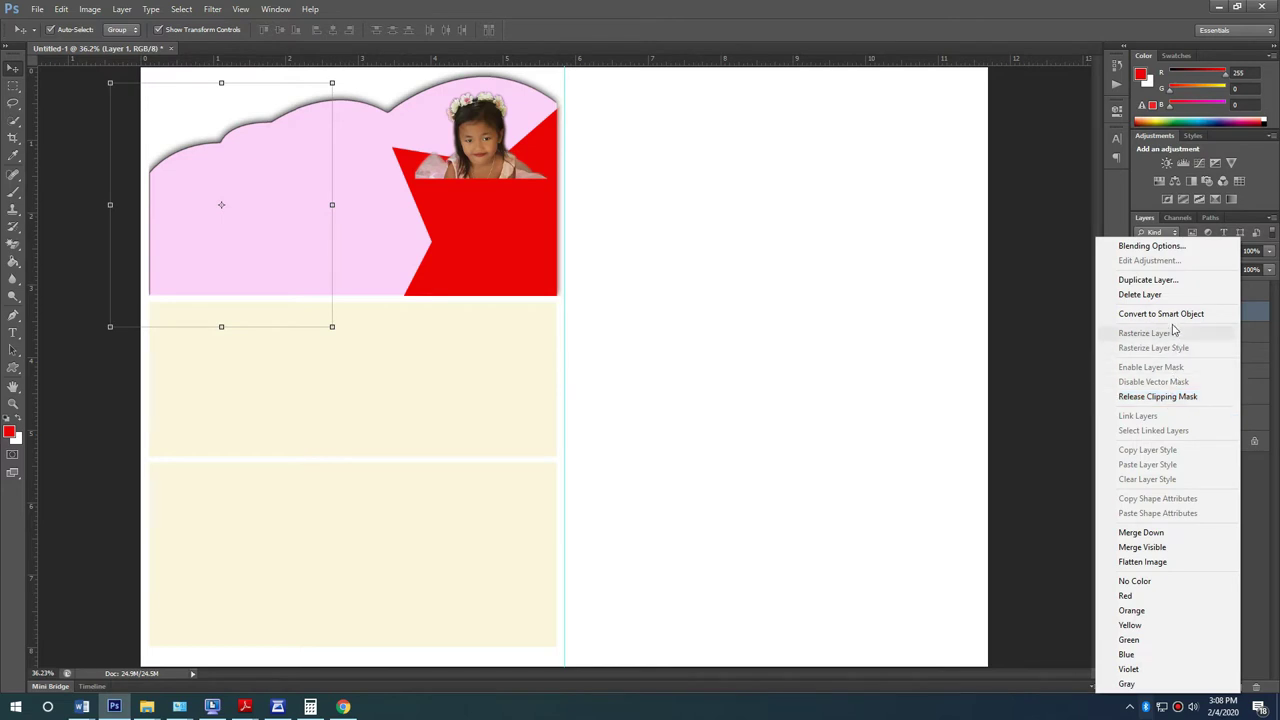
Step: Release the girl photo's clipping mask and delete the small duplicate girl on Layer 2
click(1172, 398)
drag(293, 238, 433, 283)
click(450, 160)
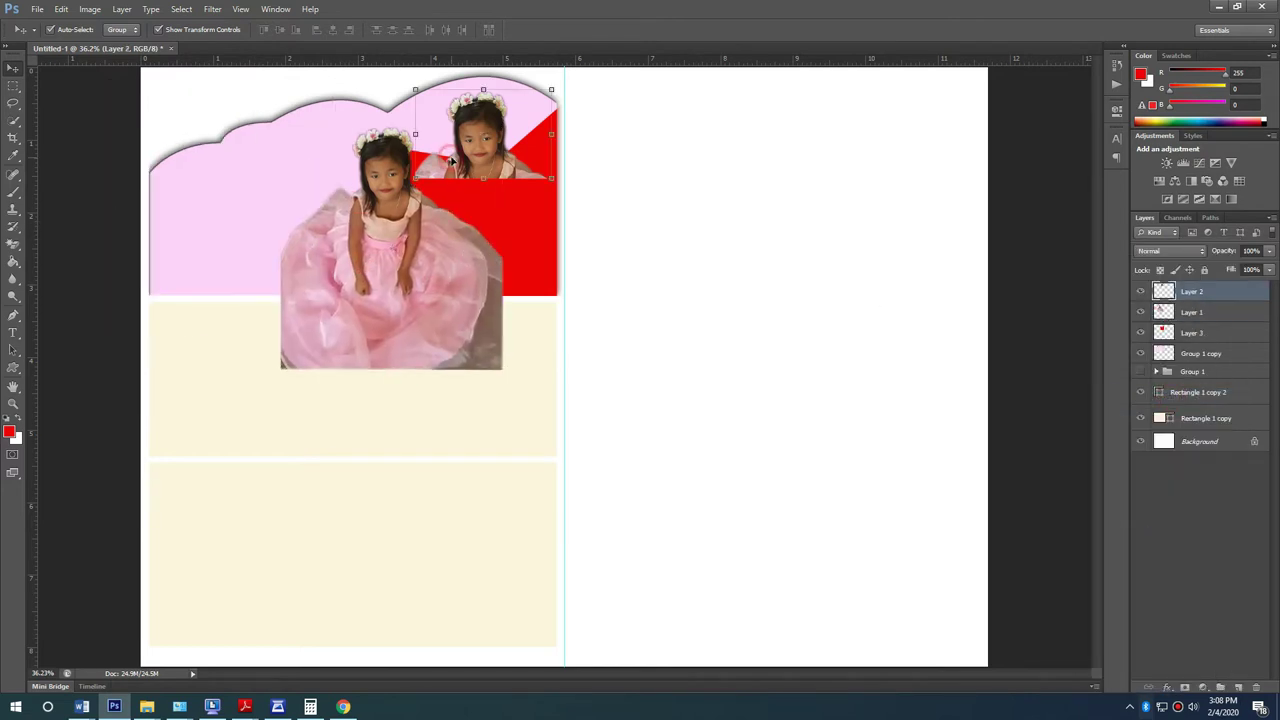
key(Delete)
Step: Move the girl photo over the star and scale it to about 96%
scroll(477, 188, up, 2)
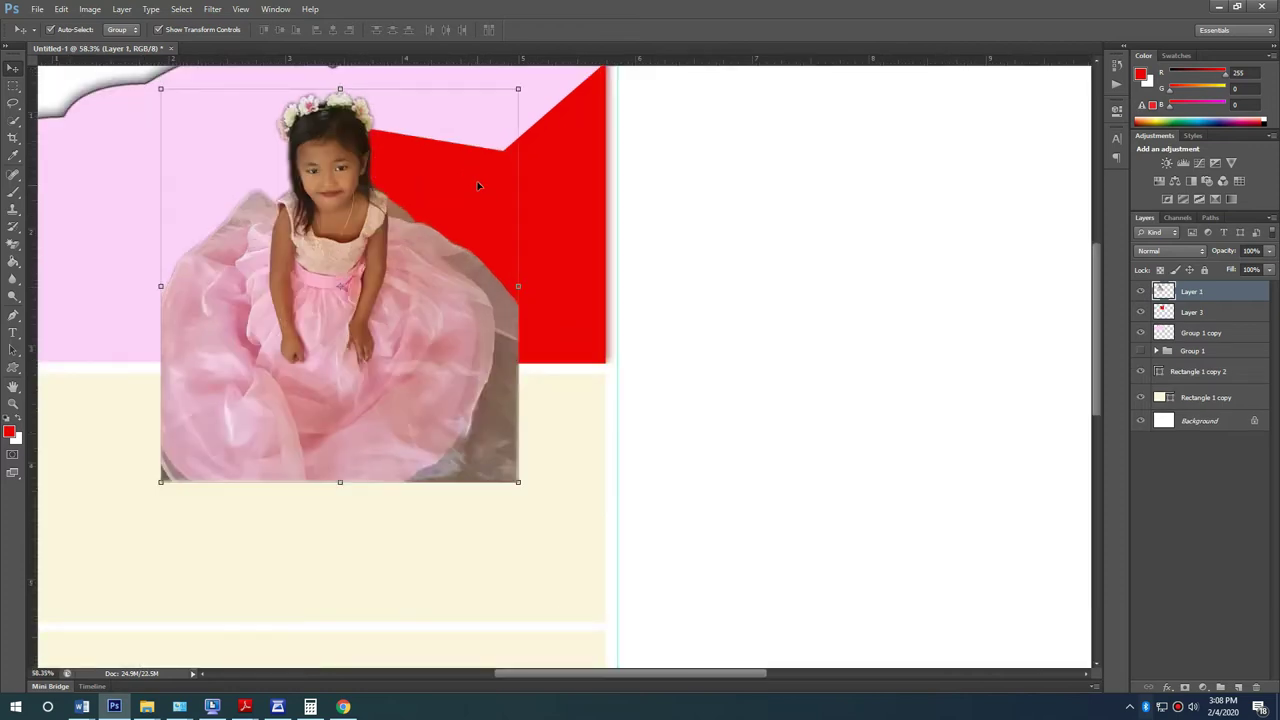
drag(370, 335, 510, 273)
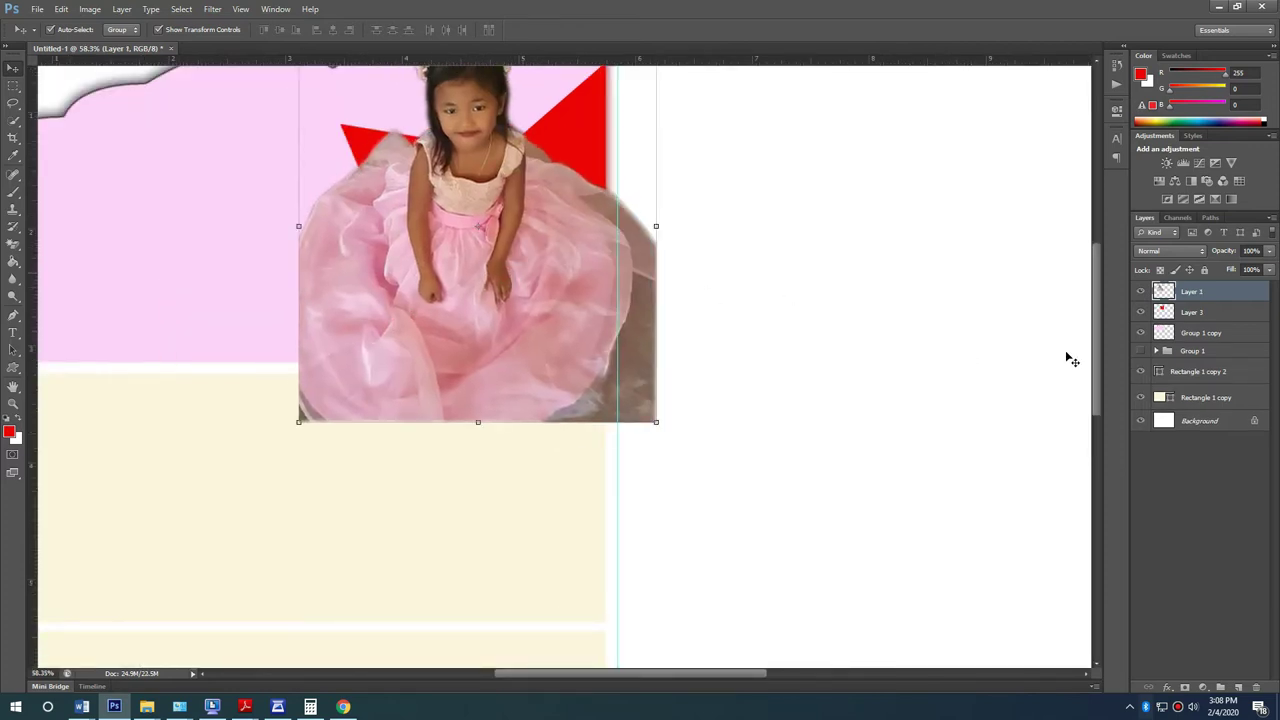
scroll(496, 366, up, 3)
drag(473, 328, 495, 312)
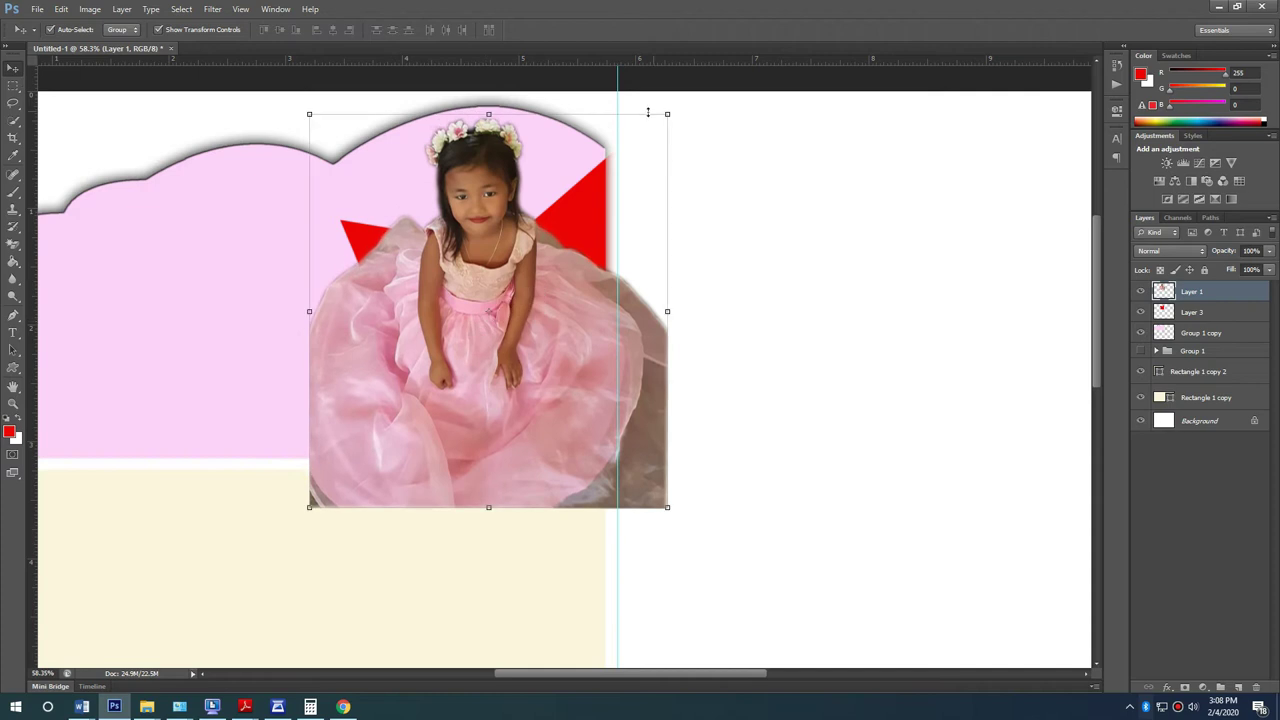
drag(666, 114, 658, 125)
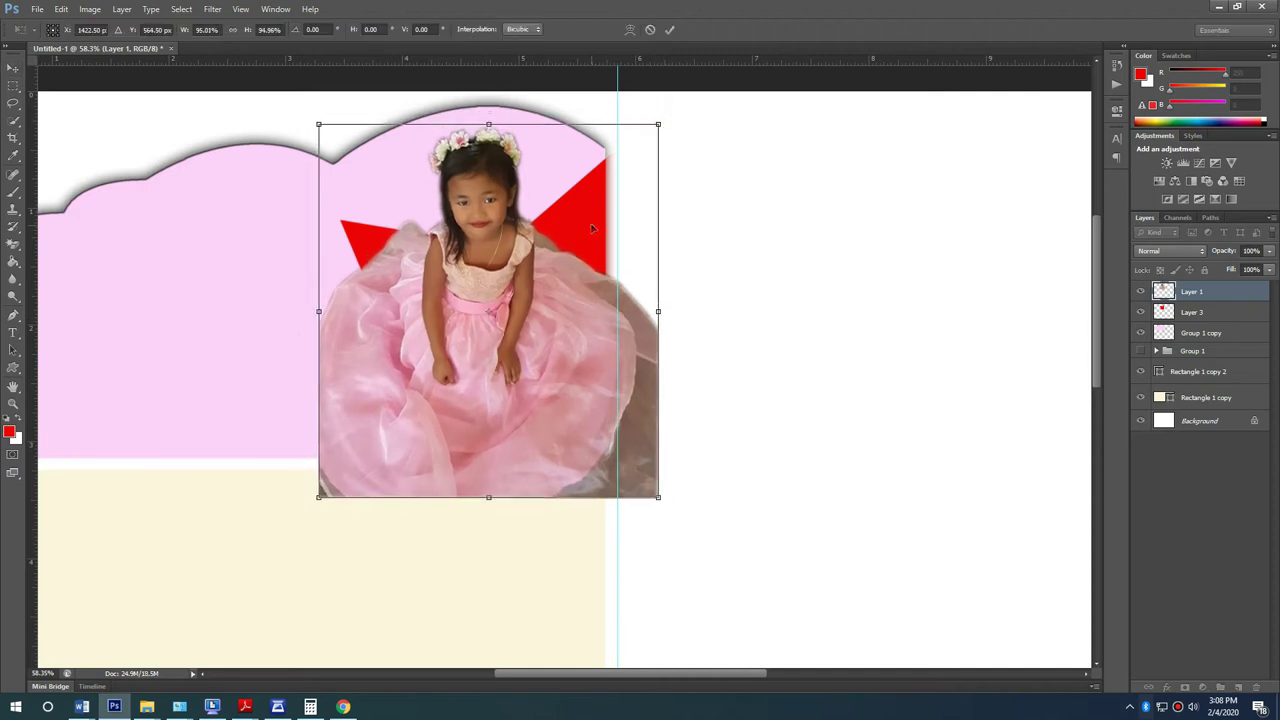
click(740, 254)
Step: Move the girl photo left and try rectangular selections below it, then clear them
drag(580, 214, 555, 214)
key(ctrl+z)
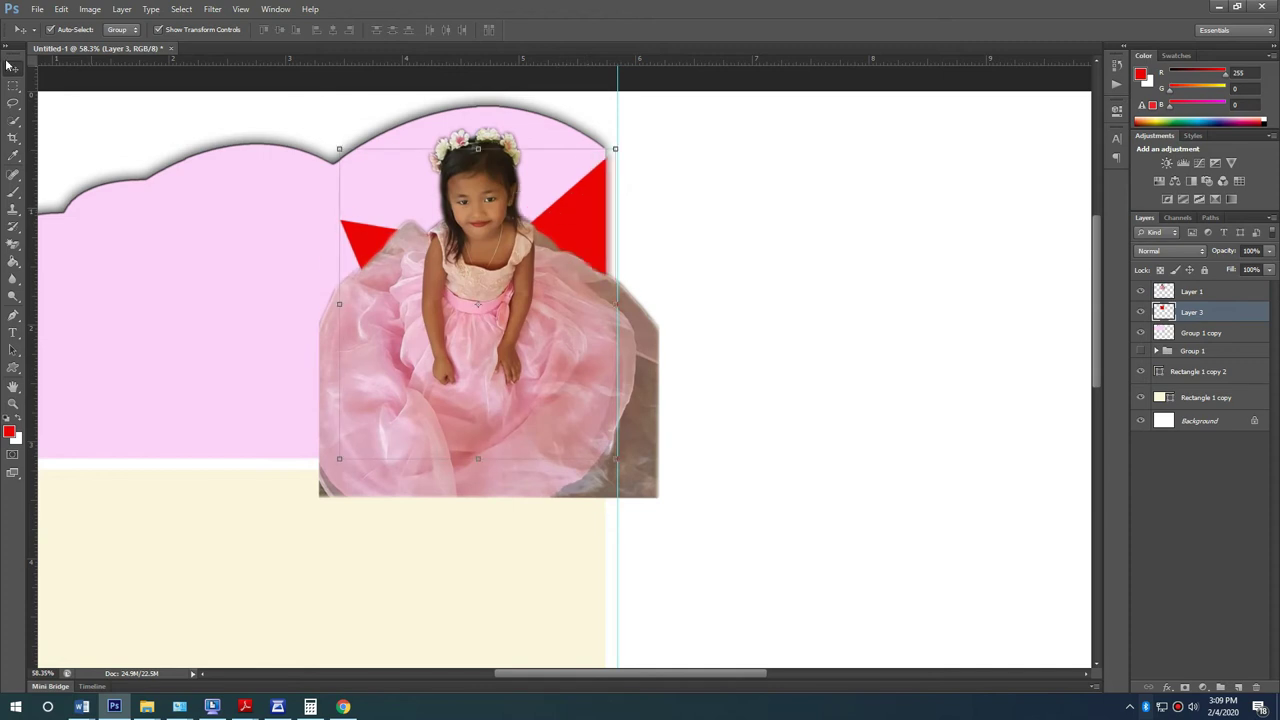
drag(466, 347, 185, 340)
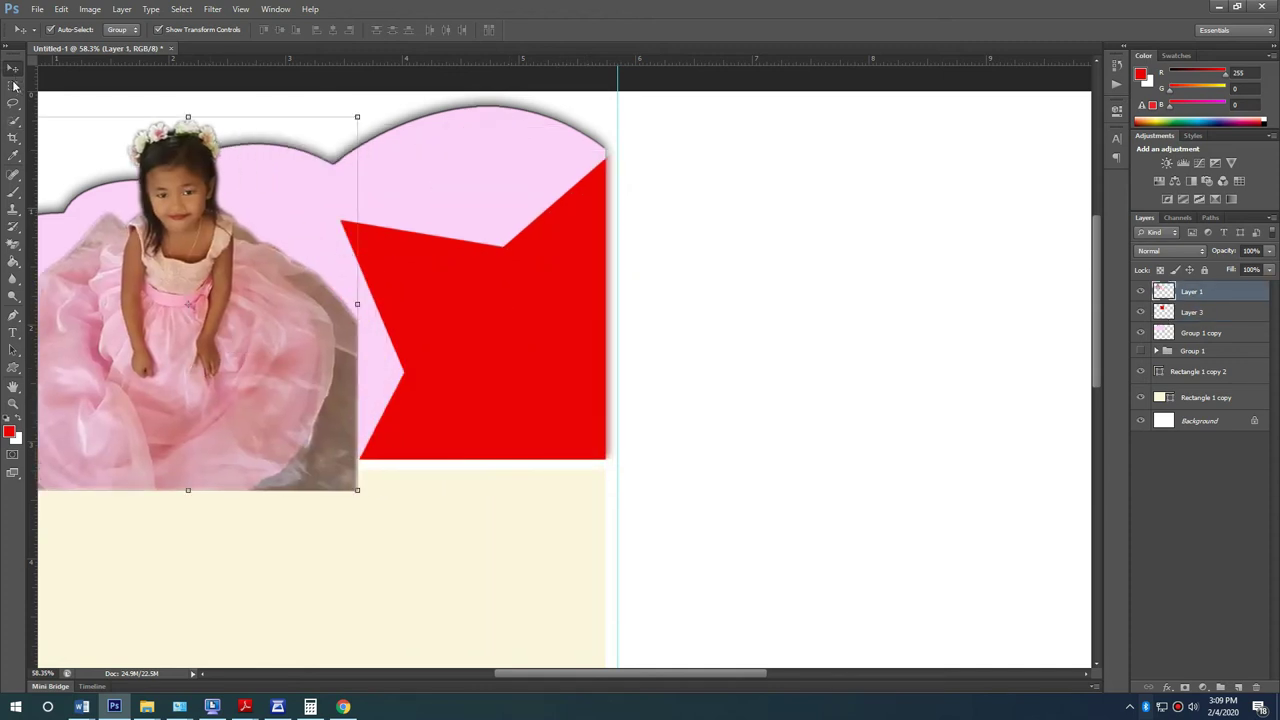
click(14, 86)
mouse_move(831, 550)
mouse_down()
mouse_move(614, 94)
mouse_move(831, 550)
mouse_up()
click(607, 99)
key(alt+bracketleft)
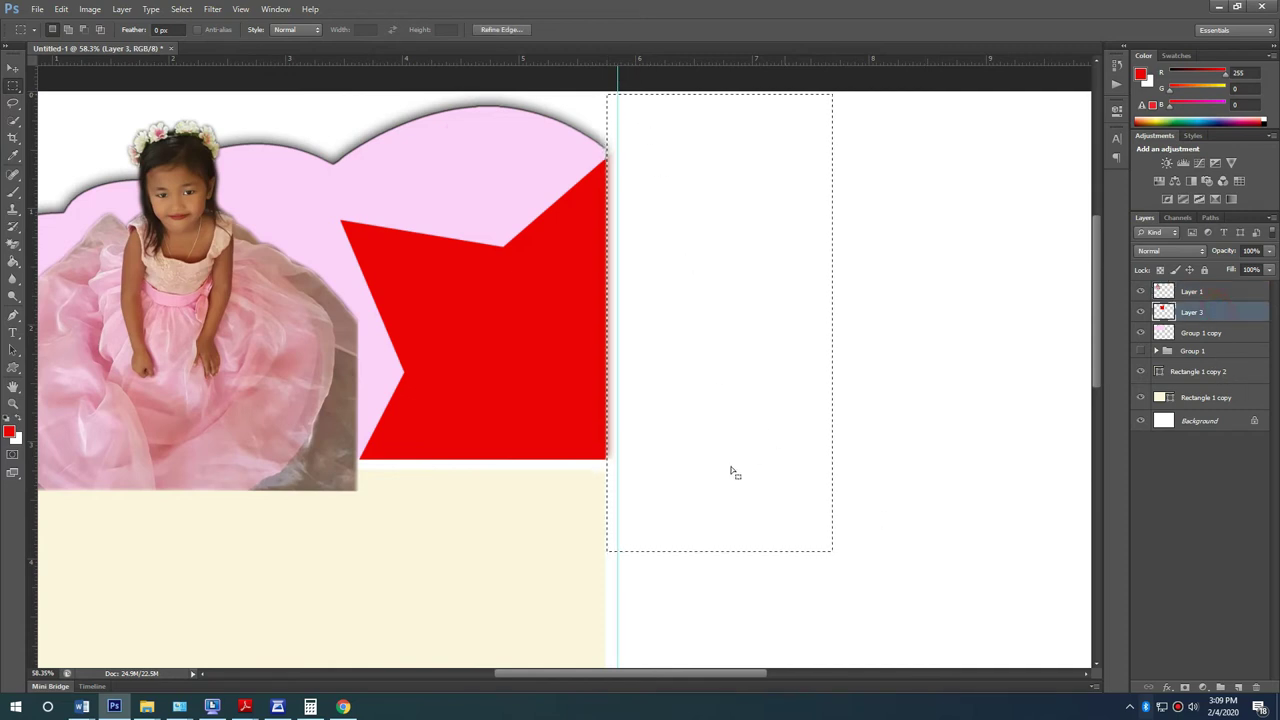
click(780, 569)
drag(849, 586, 247, 461)
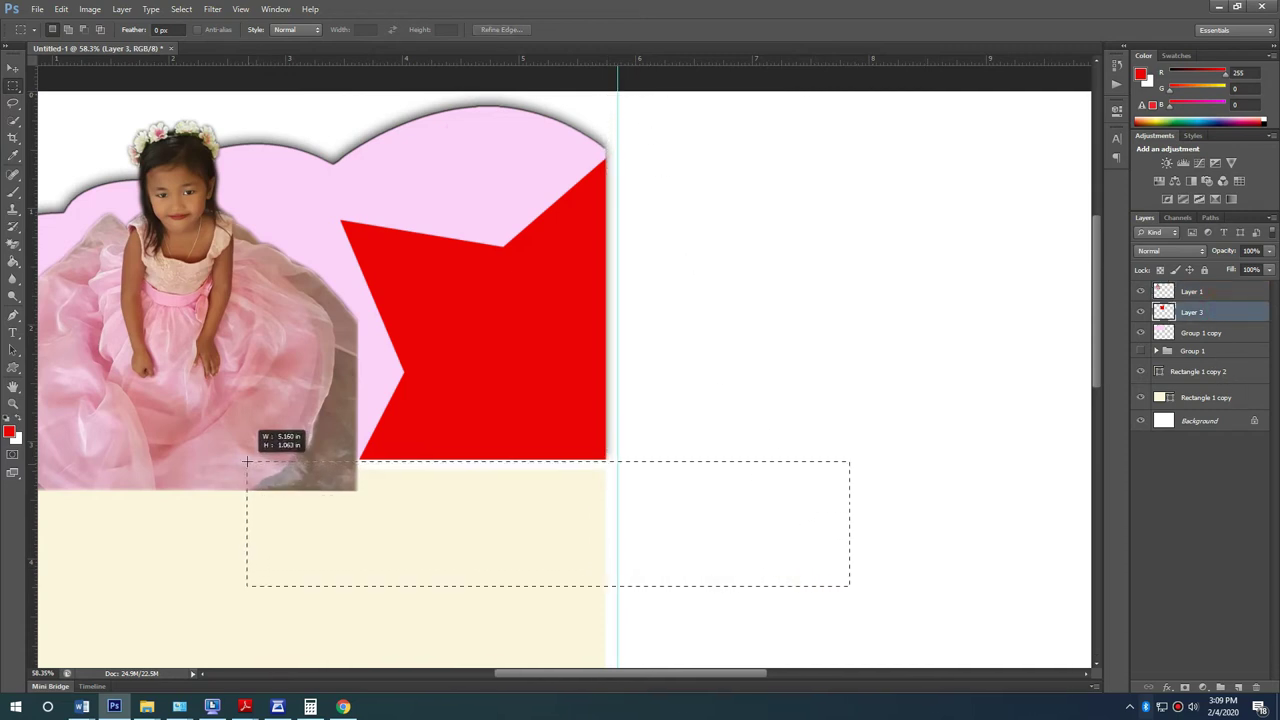
click(786, 377)
Step: Move the girl photo back over the star and scale it to about 92.8%
click(14, 67)
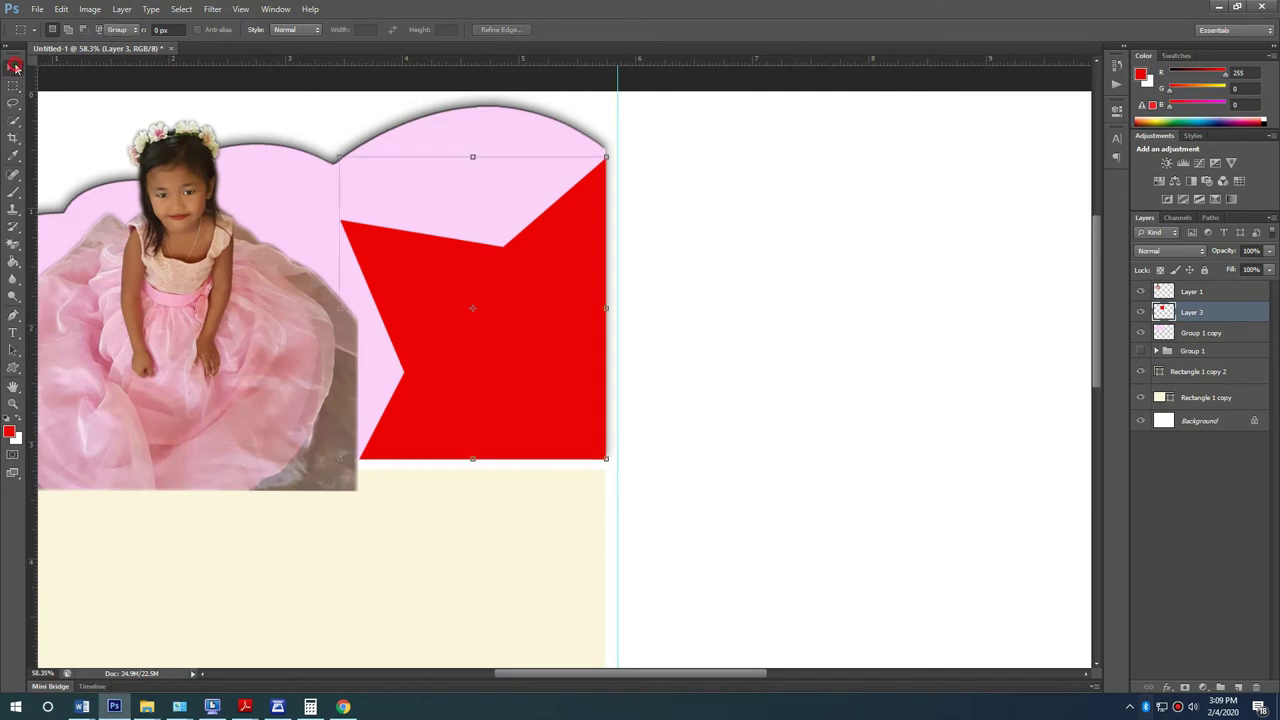
drag(186, 339, 491, 336)
drag(666, 114, 652, 119)
mouse_move(600, 260)
mouse_down()
mouse_move(614, 234)
mouse_move(605, 267)
mouse_up()
key(Return)
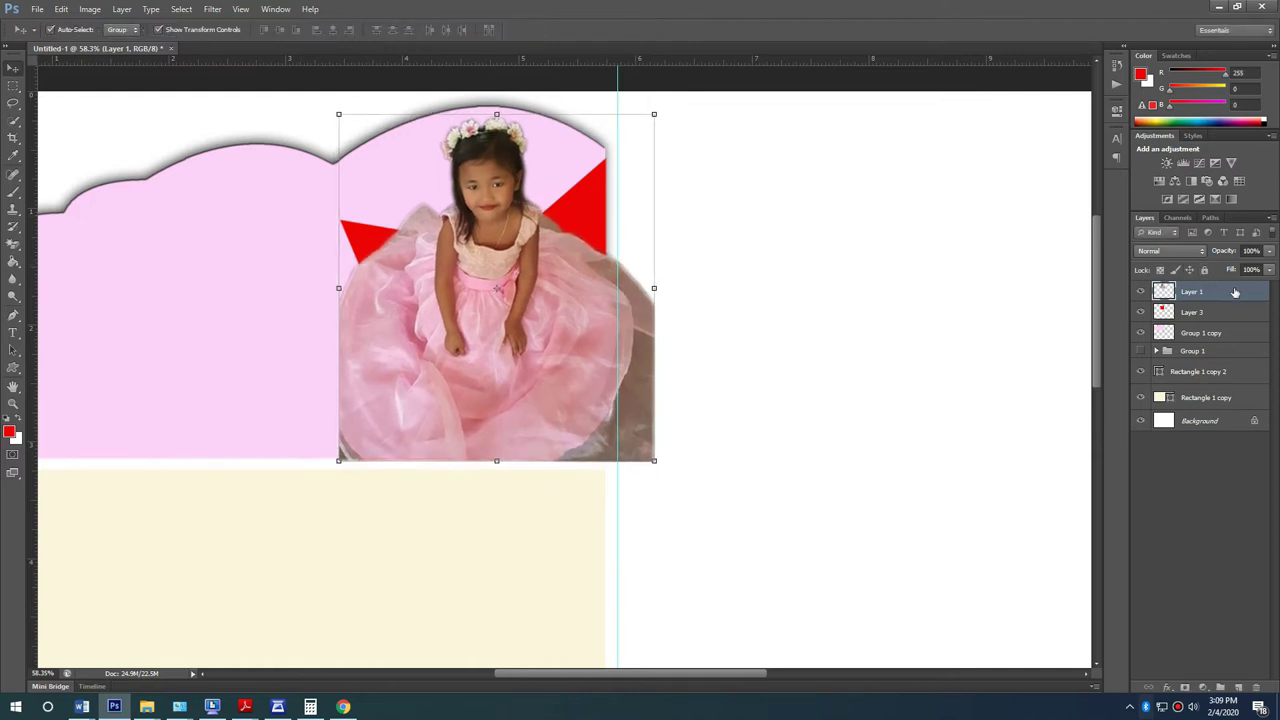
Step: Copy the girl's upper body from a rectangular selection to a new Layer 4
right_click(1235, 291)
click(1009, 297)
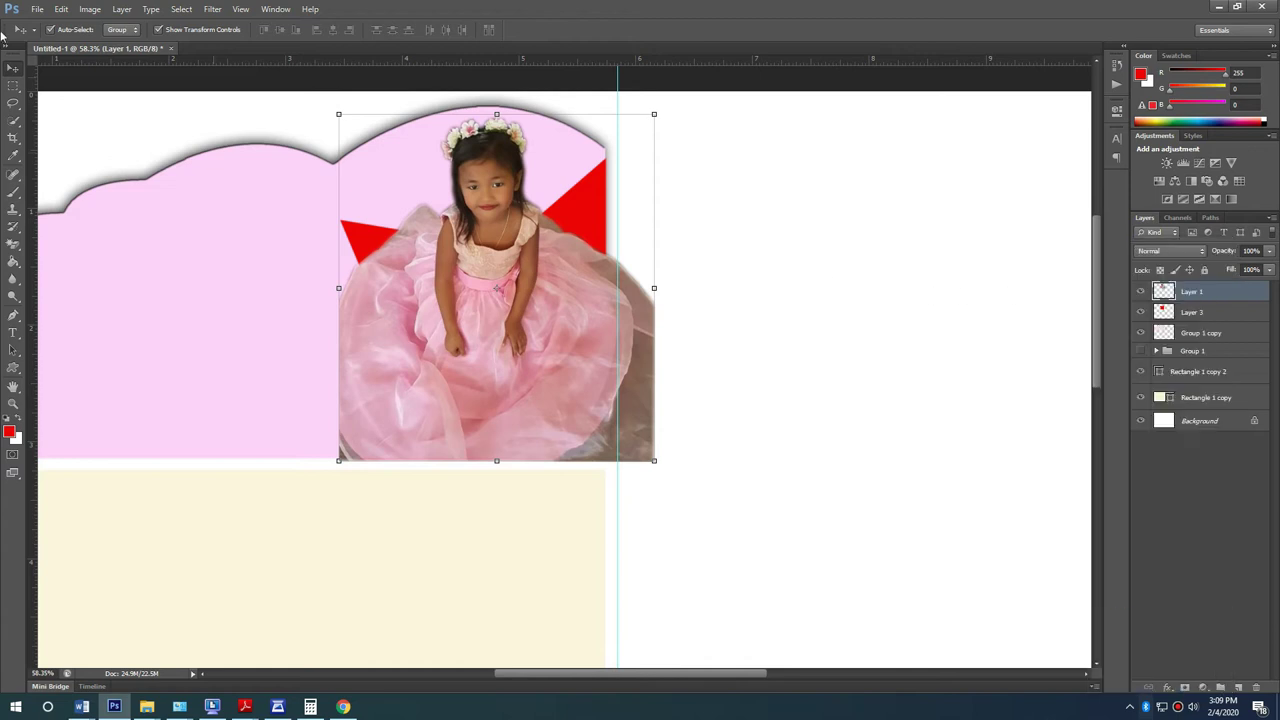
click(14, 86)
drag(382, 108, 578, 276)
key(ctrl+j)
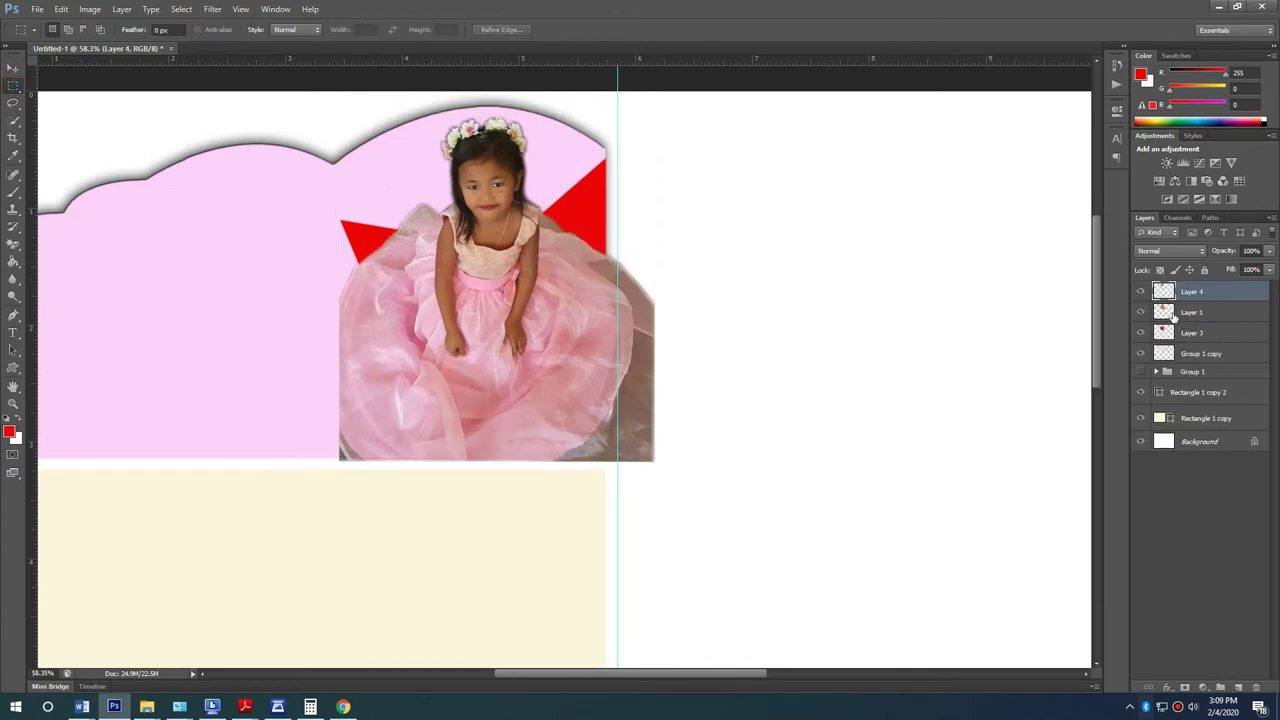
Step: Clip the girl photo Layer 1 to the trimmed star and select Layer 3
click(1247, 315)
right_click(1247, 315)
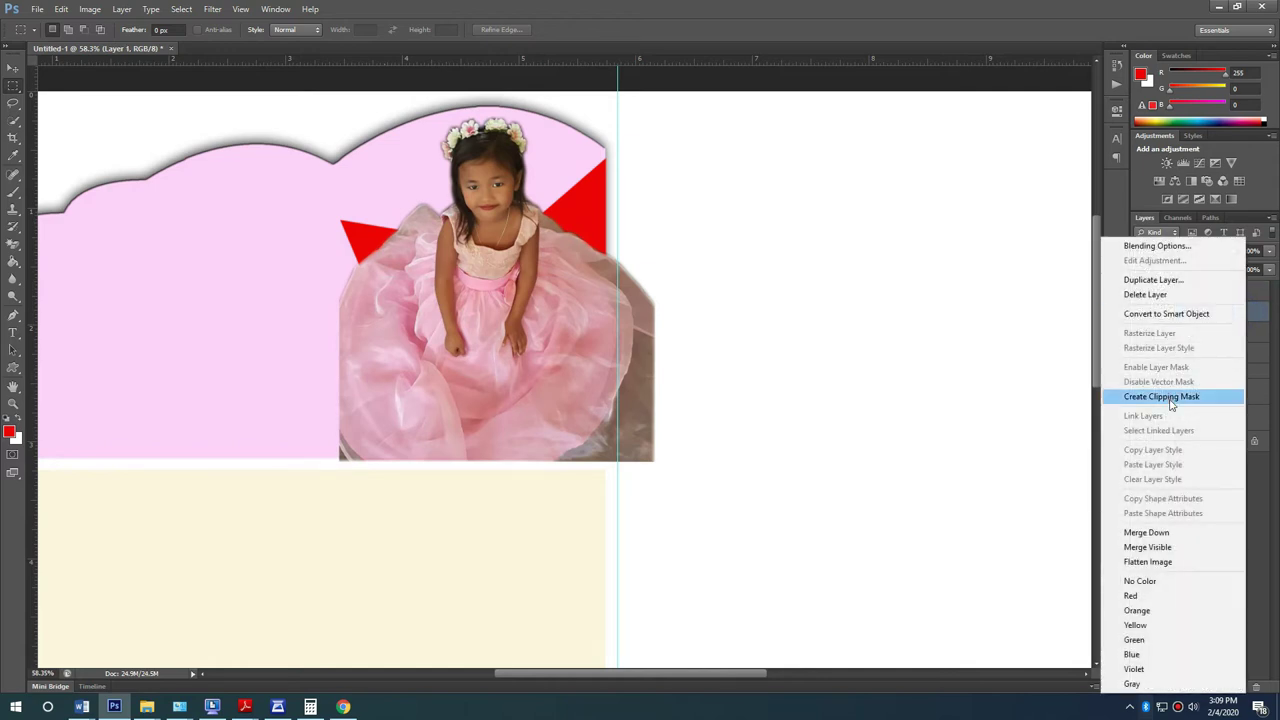
click(1190, 396)
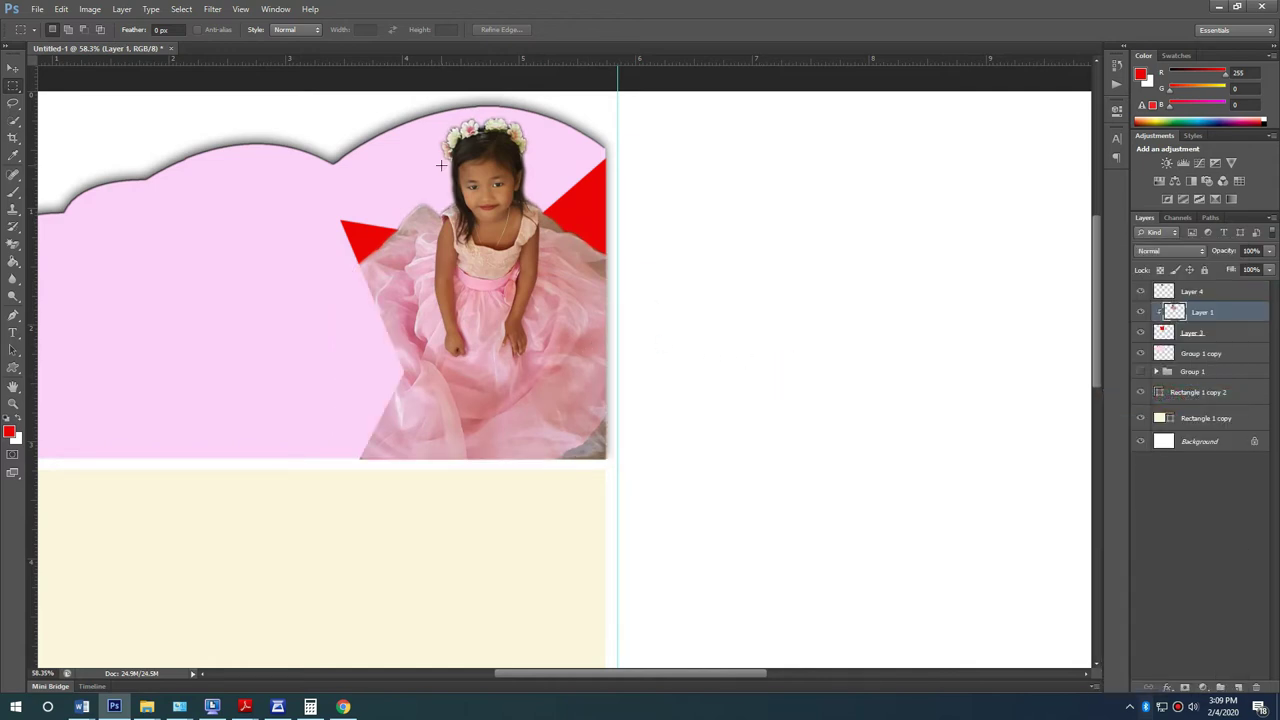
click(13, 69)
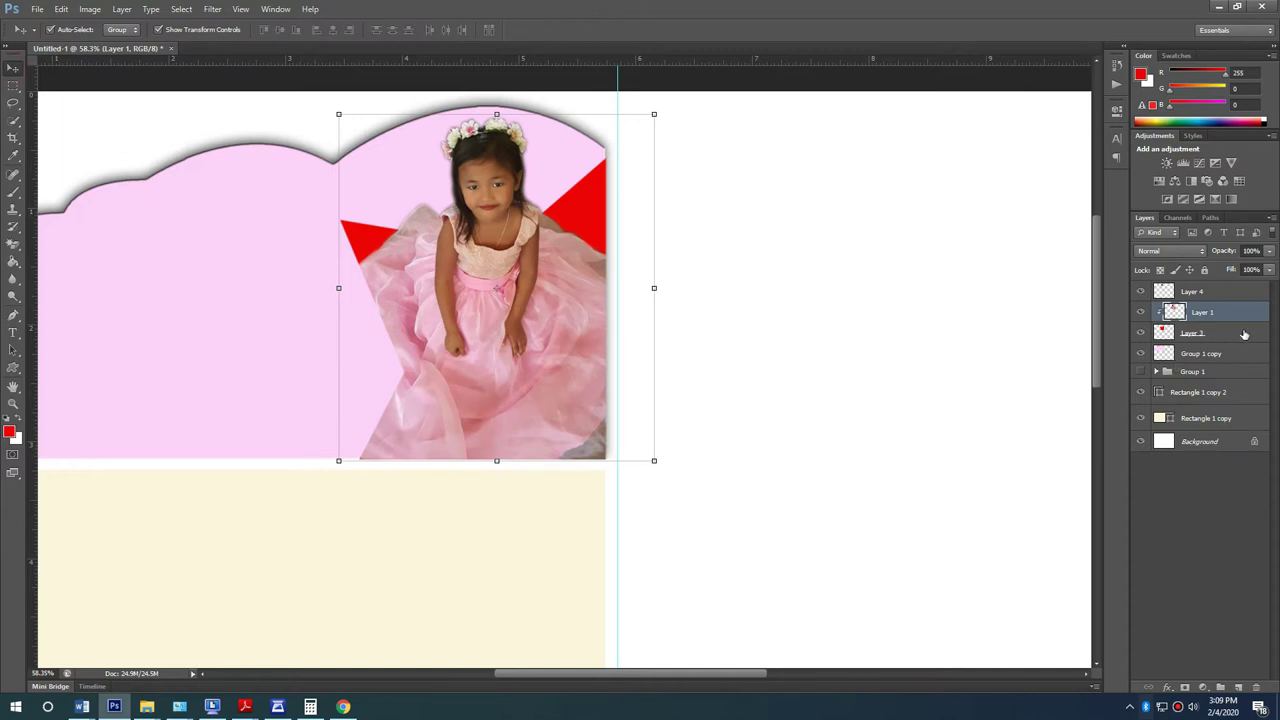
click(1247, 332)
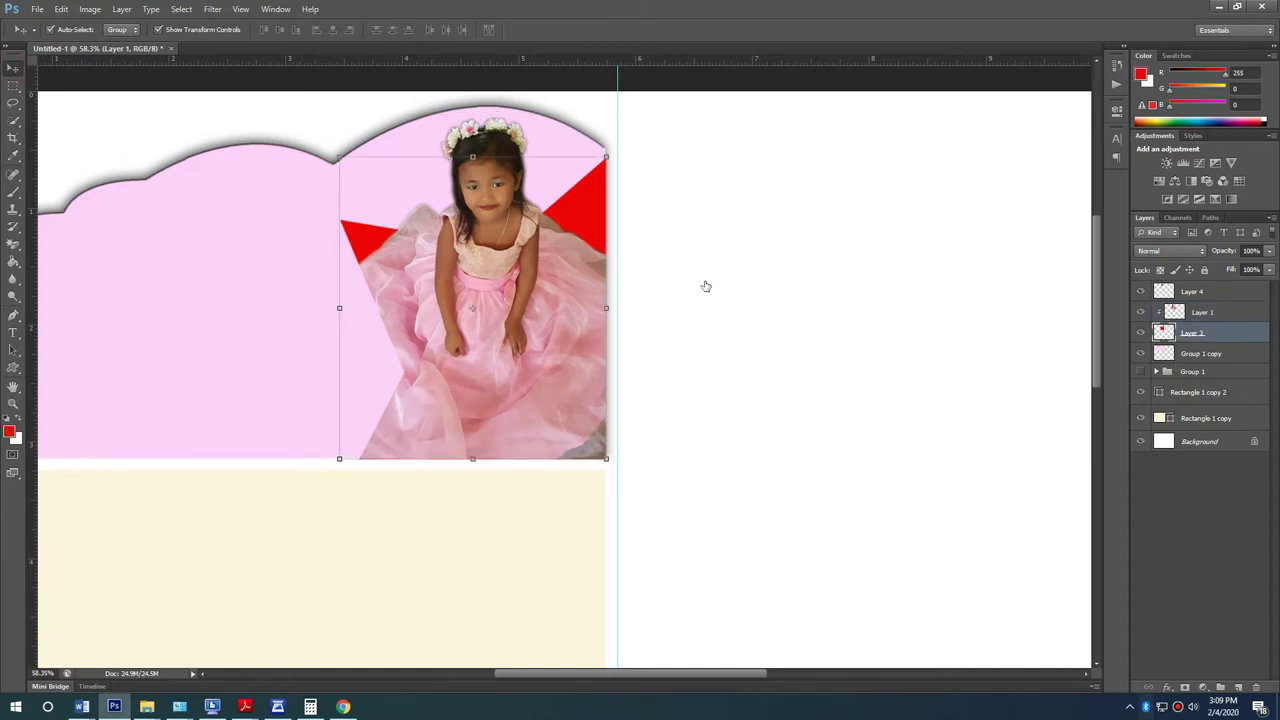
Step: Give the star a bright magenta stroke effect
click(731, 242)
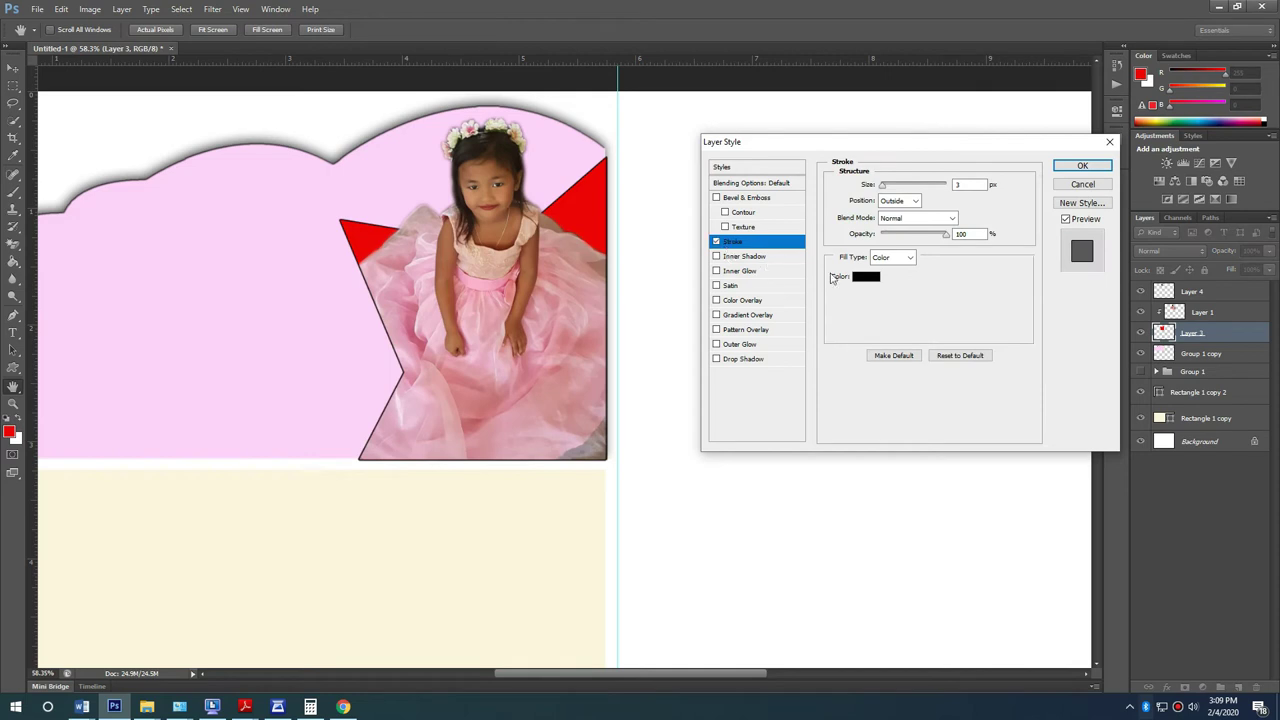
click(863, 284)
click(503, 388)
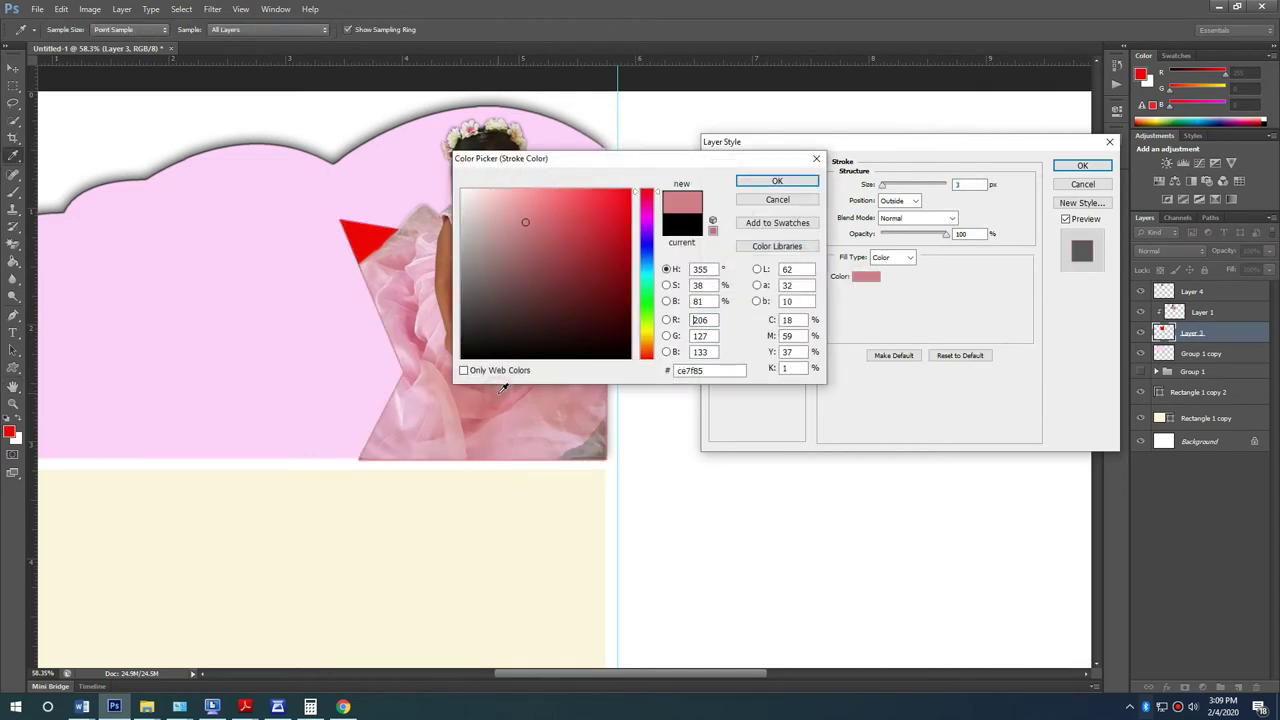
drag(653, 157, 848, 258)
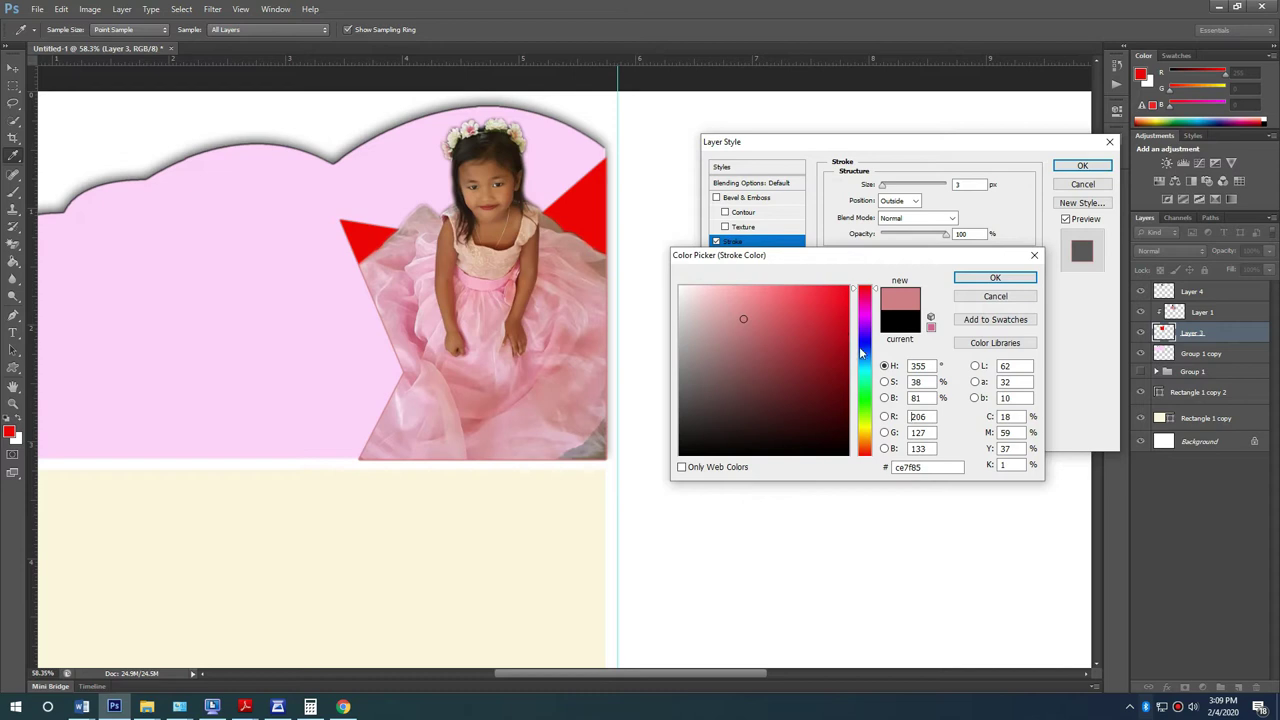
drag(866, 311, 868, 304)
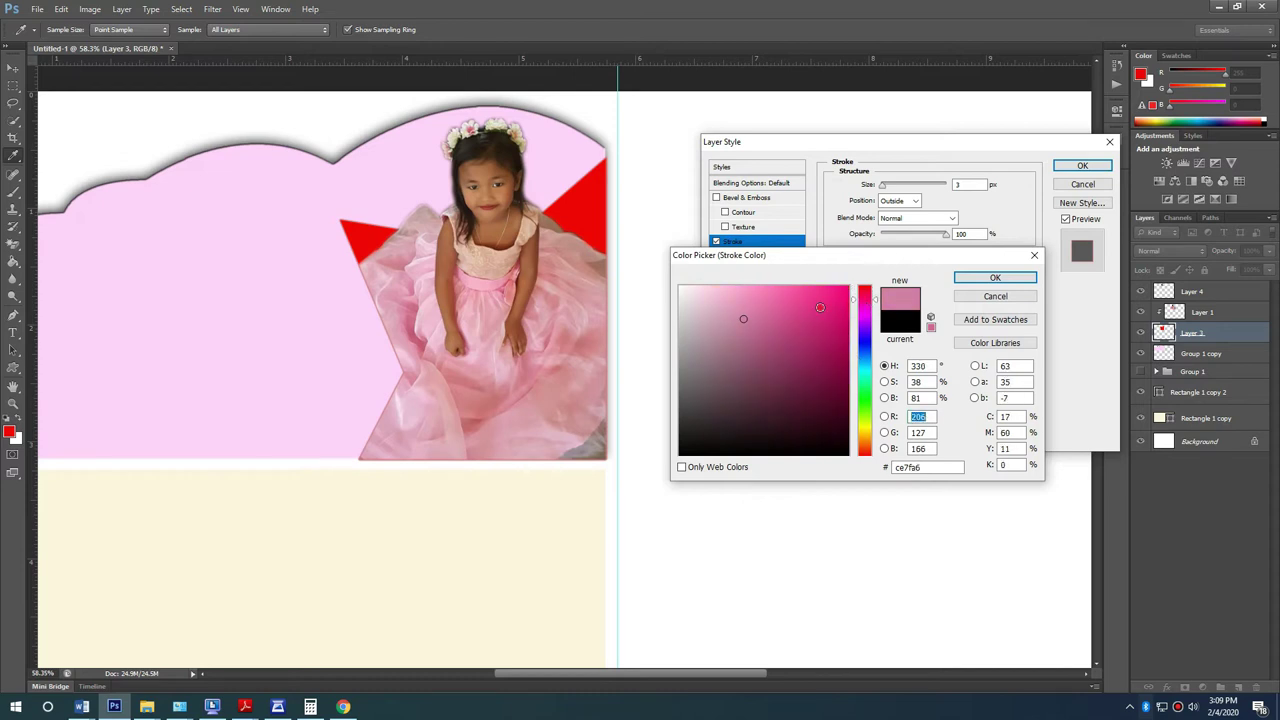
click(820, 307)
click(995, 277)
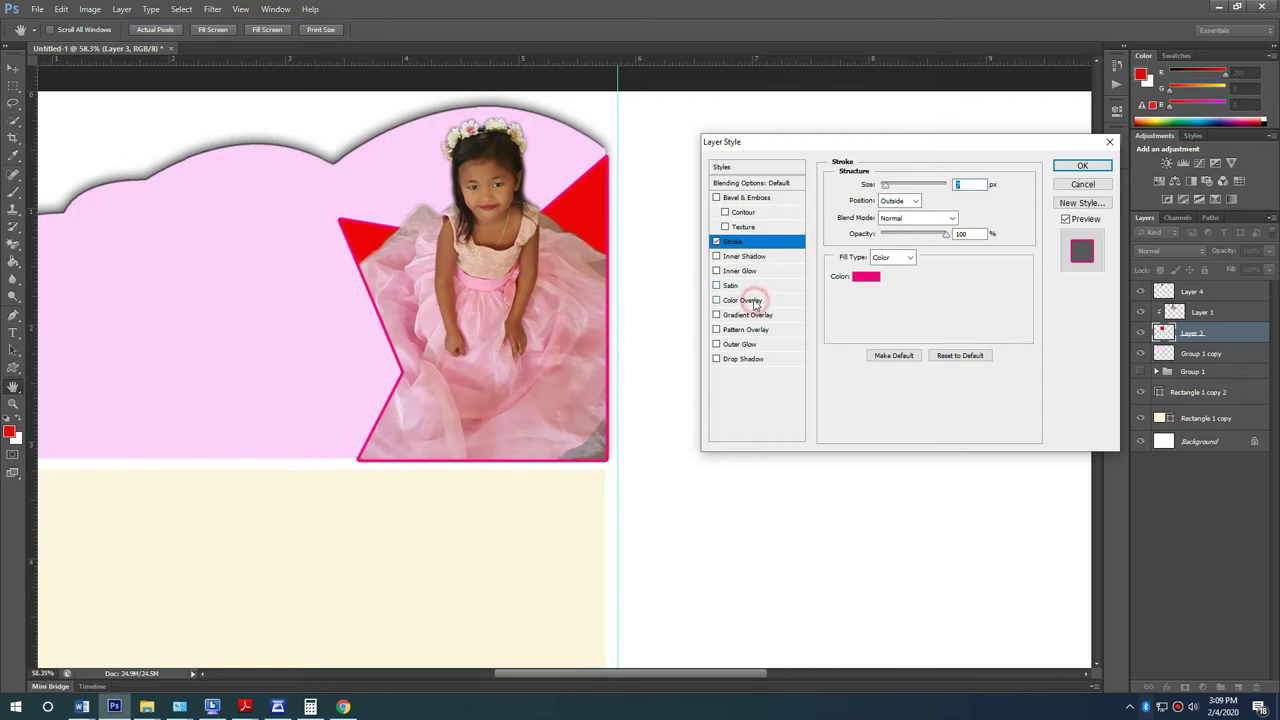
Step: Add a deep pink ff0096 Color Overlay to the star and apply the layer style
click(762, 301)
click(975, 186)
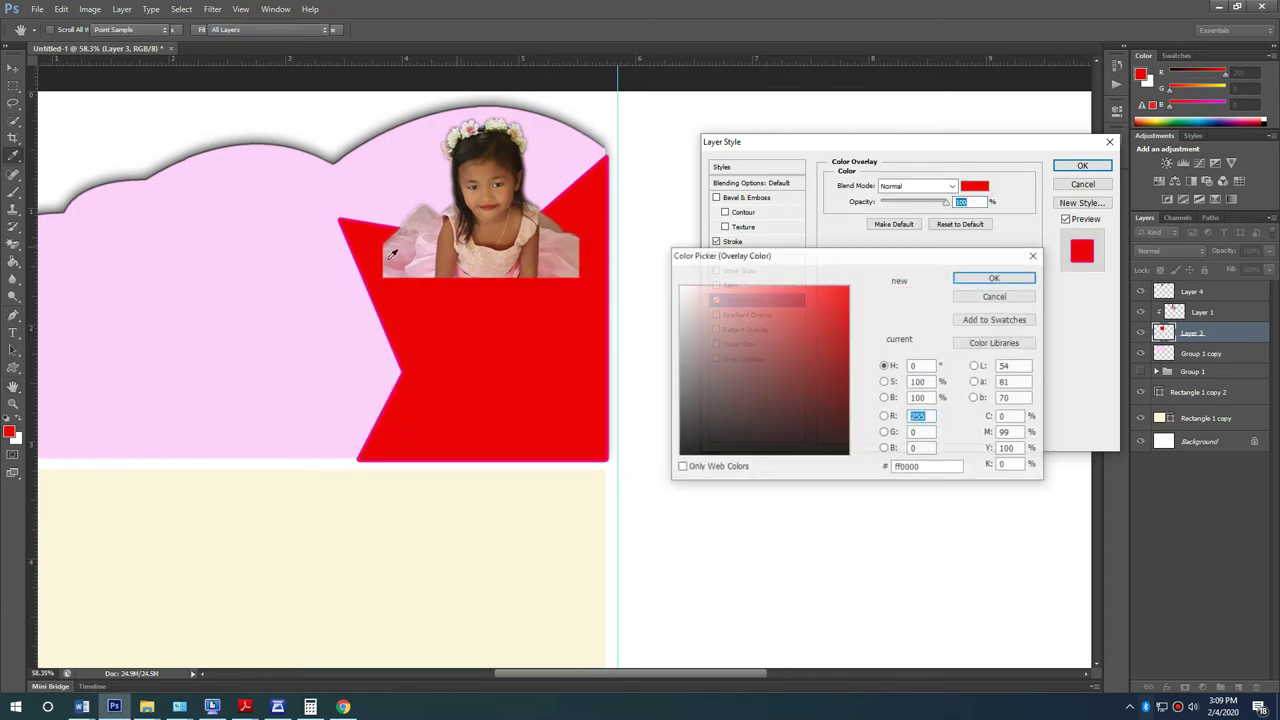
click(386, 184)
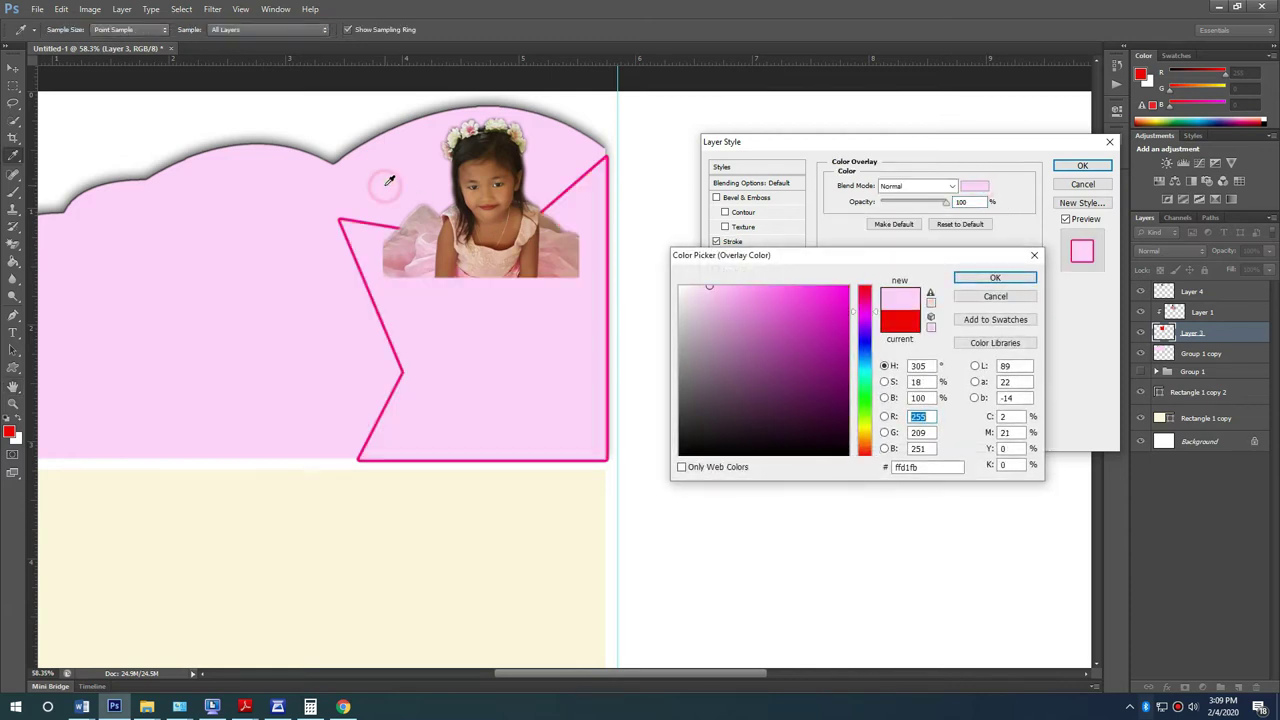
click(817, 347)
drag(865, 311, 865, 298)
click(803, 303)
click(799, 308)
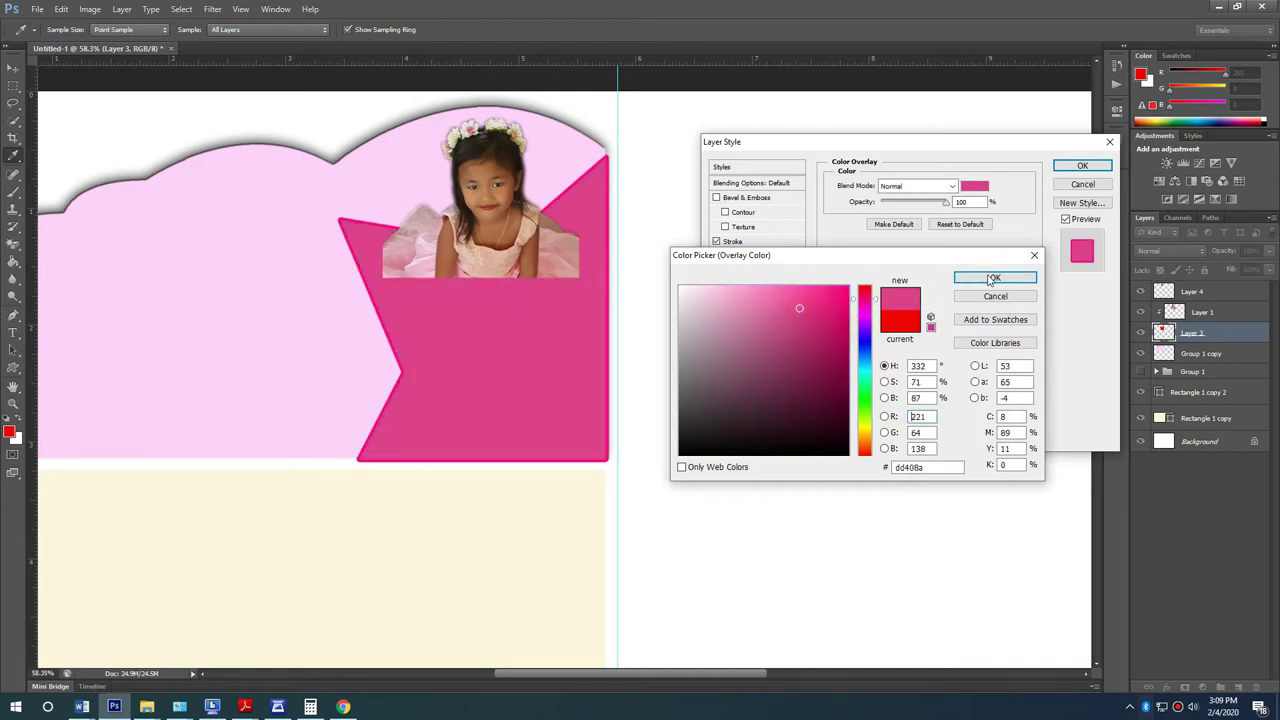
click(393, 331)
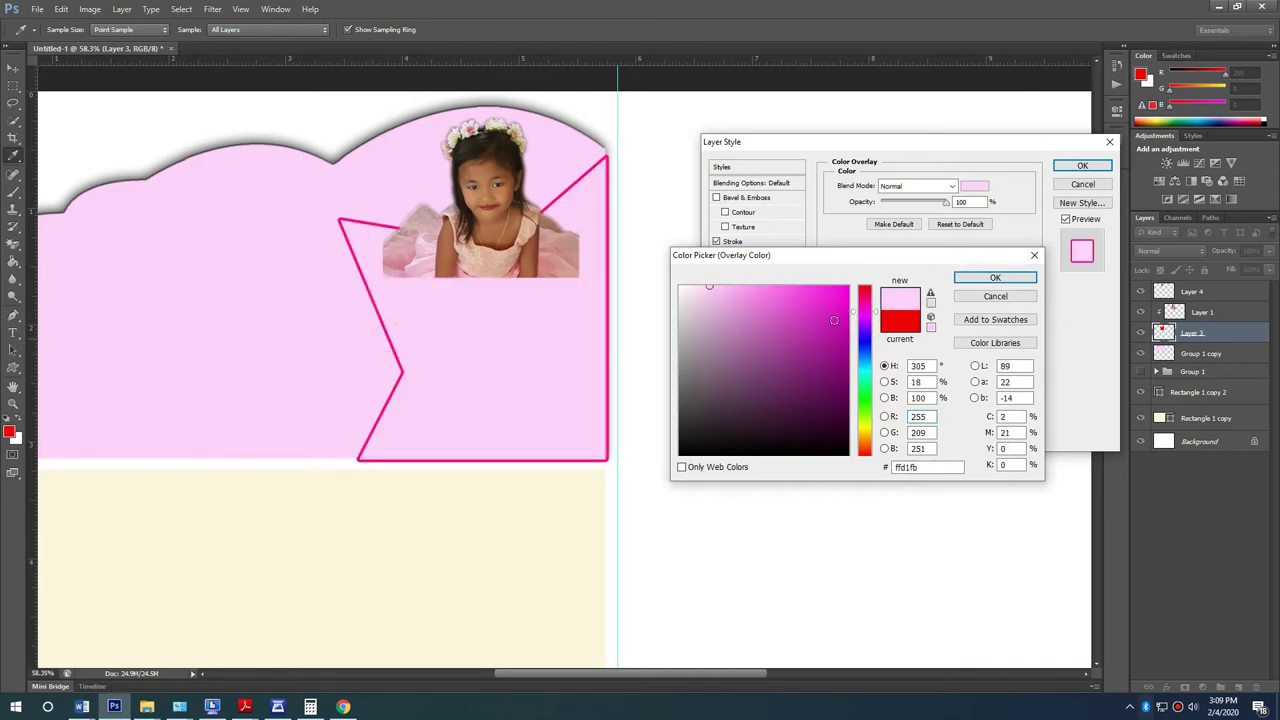
click(847, 288)
click(866, 304)
click(992, 277)
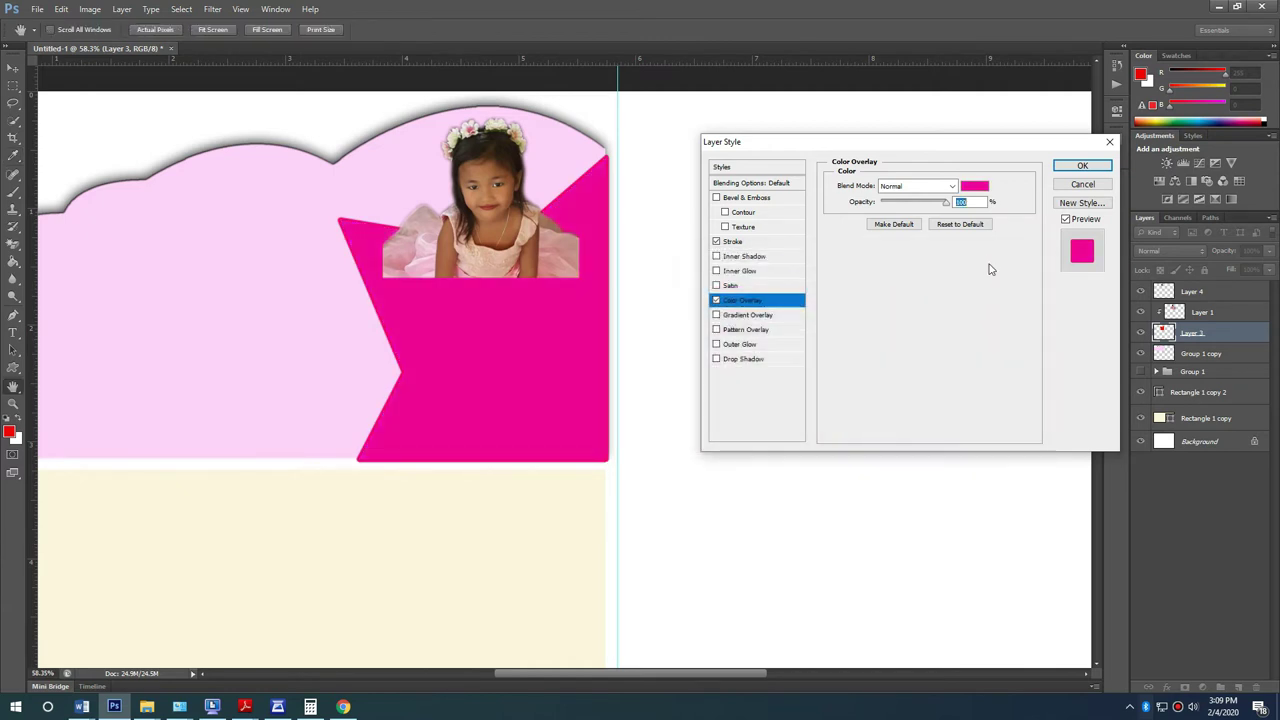
click(1081, 166)
Step: Rasterize the star layer's style into its pixels
right_click(1230, 332)
click(1141, 348)
click(705, 387)
Step: Shift the girl photo and Layer 4 slightly down and left inside the star
scroll(375, 470, up, 2)
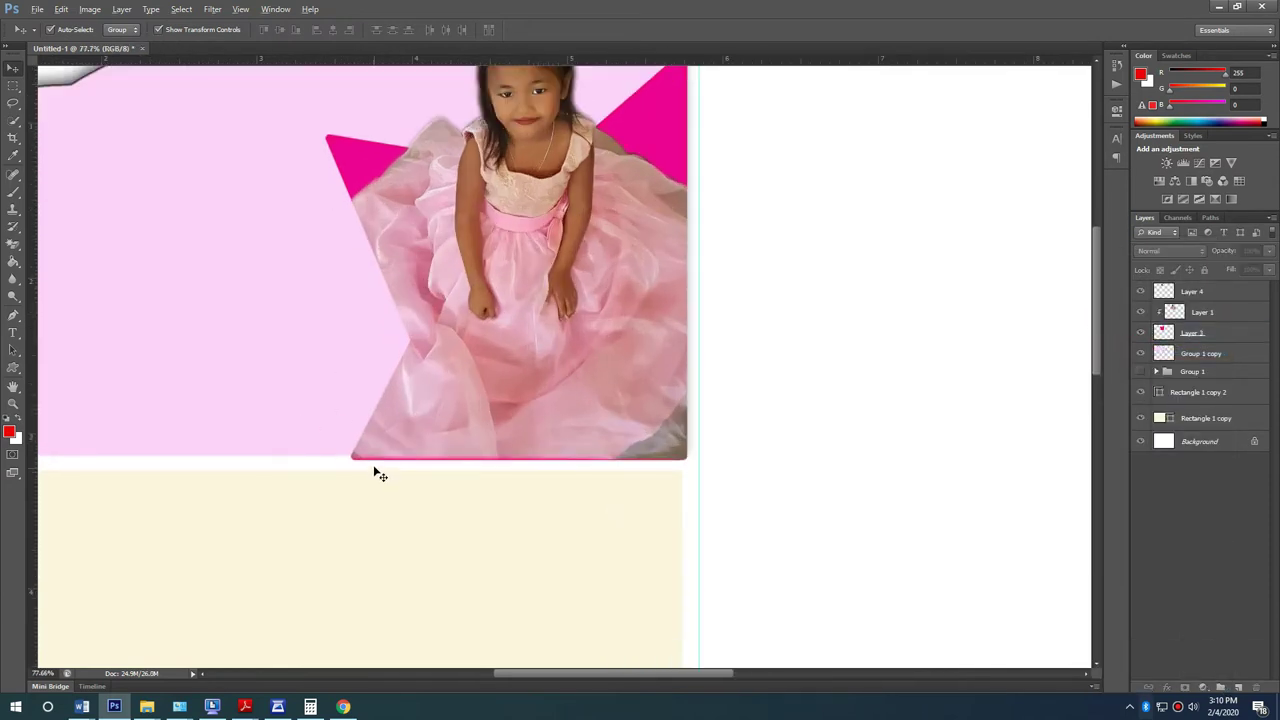
scroll(380, 472, down, 1)
click(447, 446)
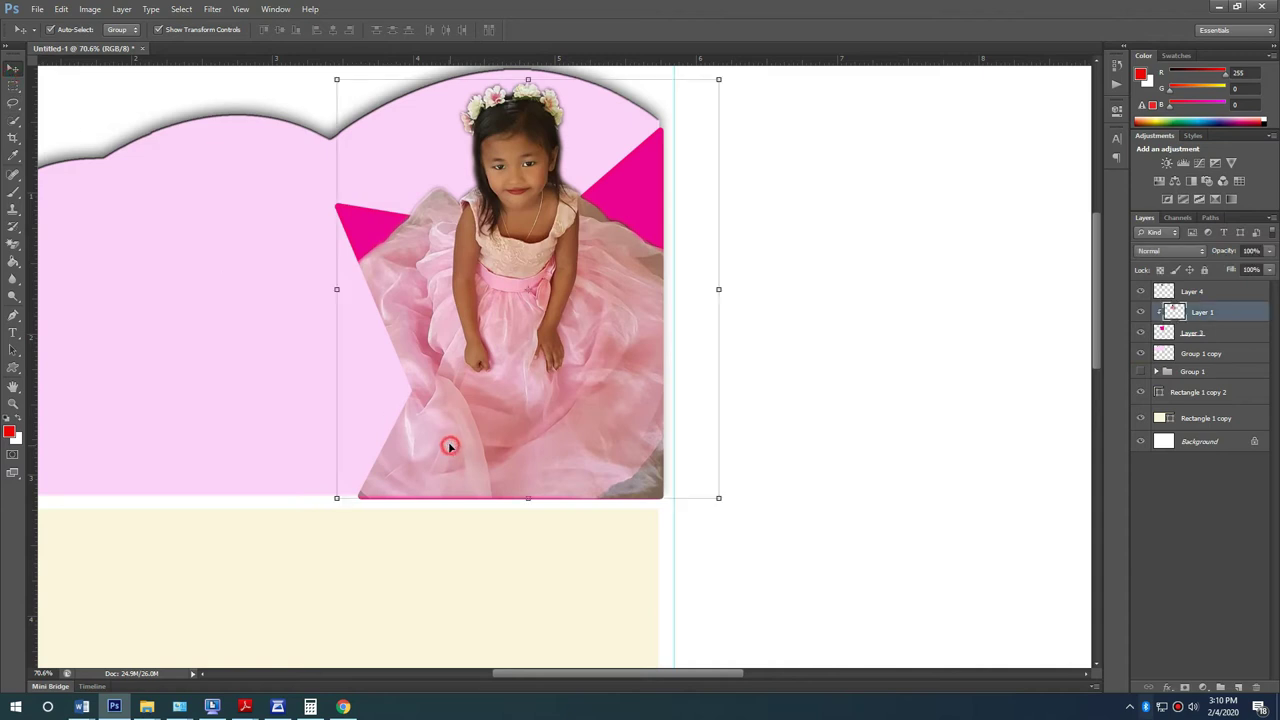
drag(485, 367, 483, 377)
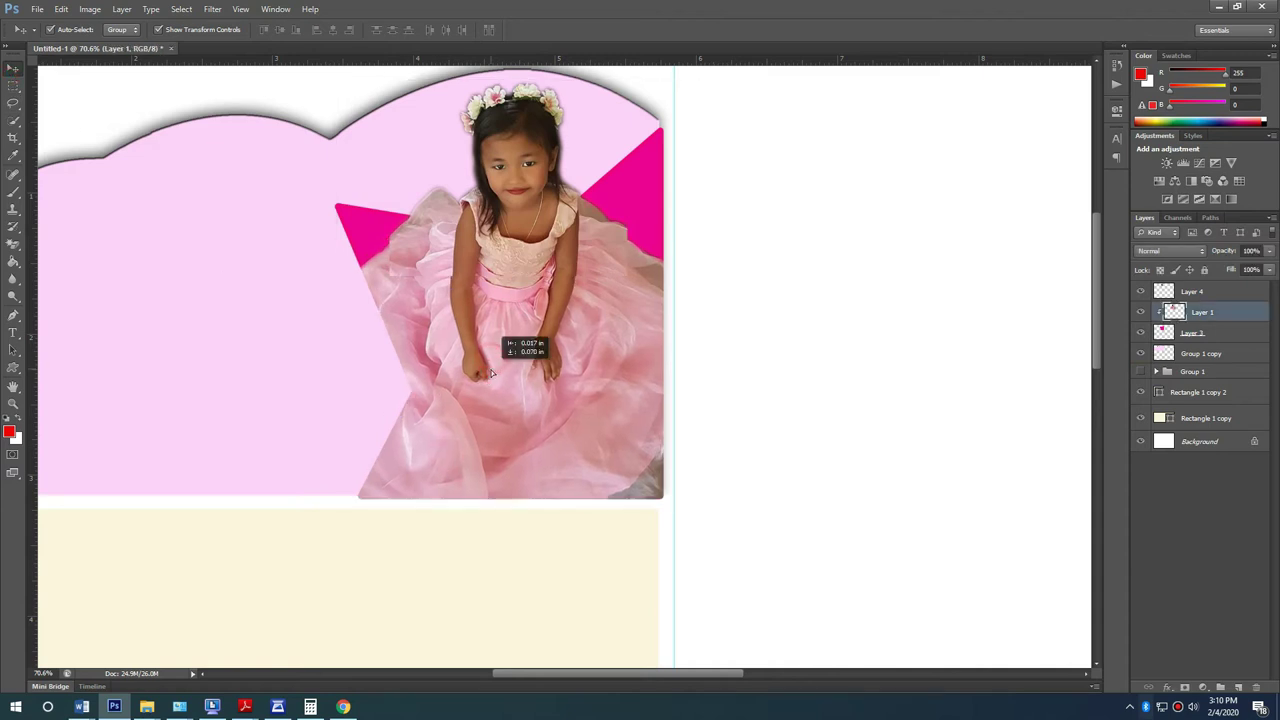
key(ctrl+z)
shift+click(524, 234)
drag(524, 236, 524, 240)
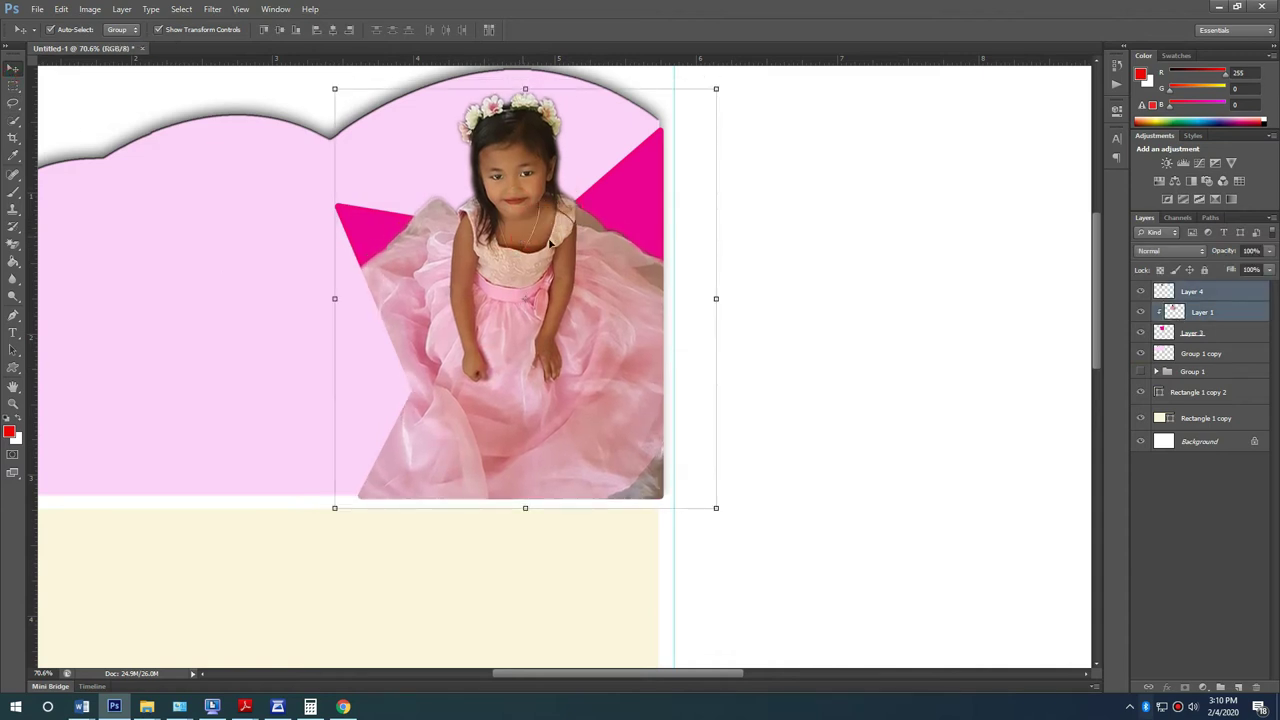
click(845, 410)
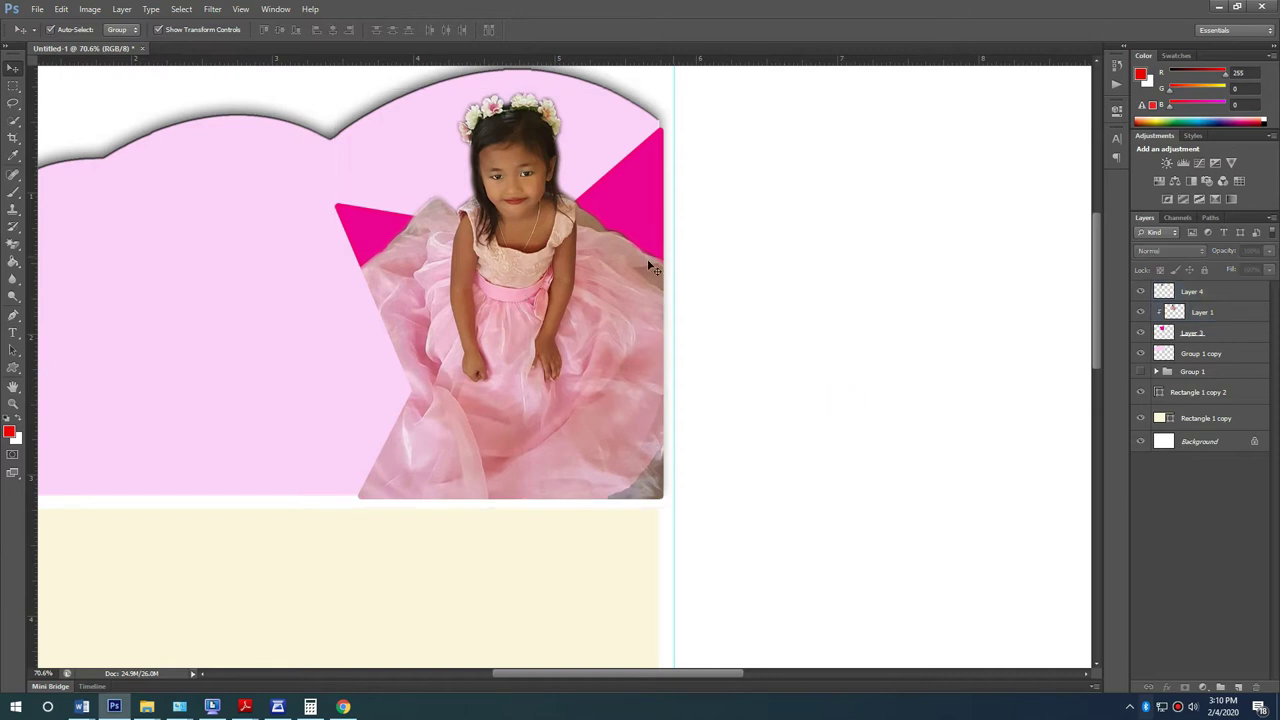
Step: Reselect Layer 4, then the Layer 1 girl photo
scroll(645, 264, up, 3)
scroll(294, 318, down, 2)
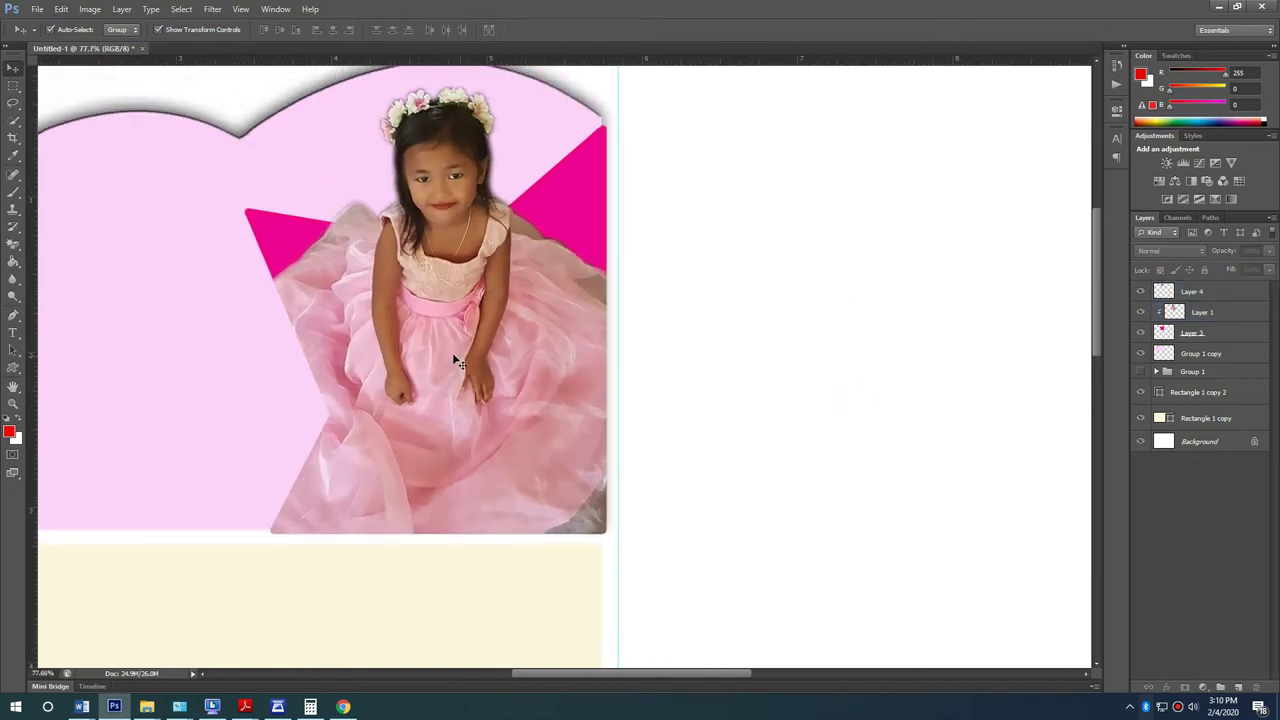
click(445, 188)
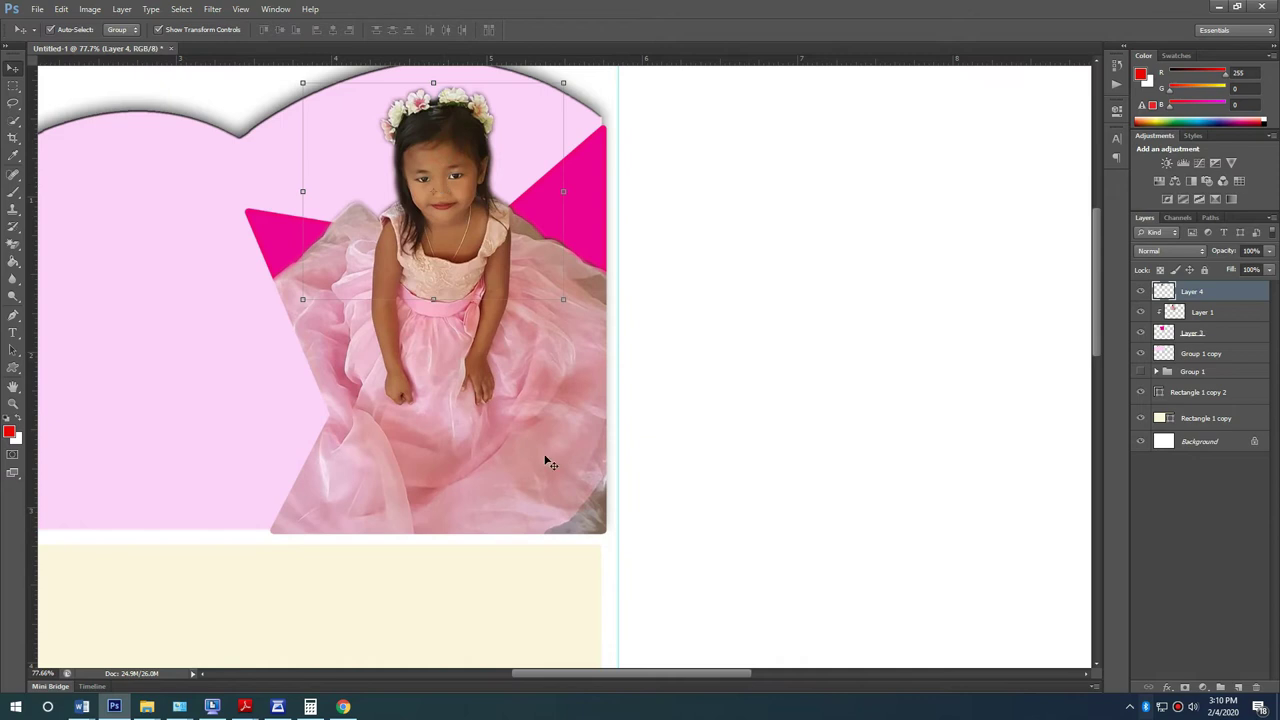
click(585, 470)
scroll(271, 406, down, 2)
scroll(543, 471, up, 1)
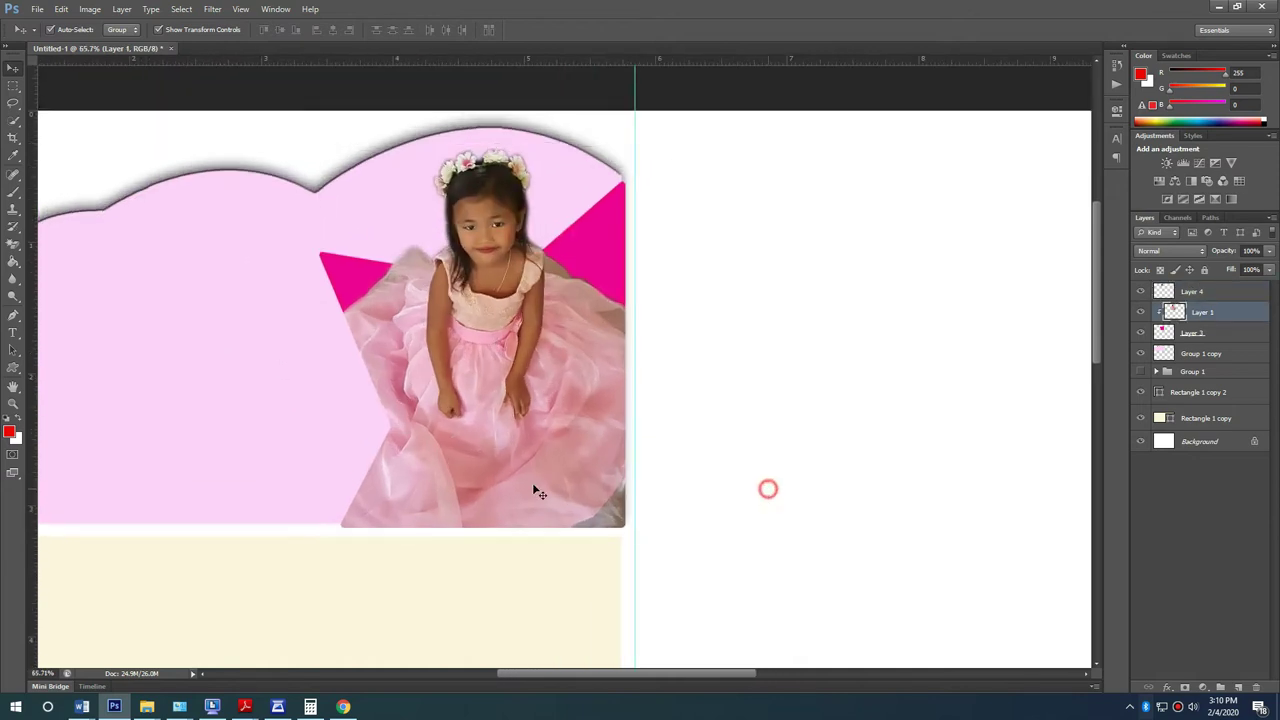
scroll(268, 488, up, 1)
Step: Choose the Custom Shape tool with the star shape and select the magenta star layer
click(13, 367)
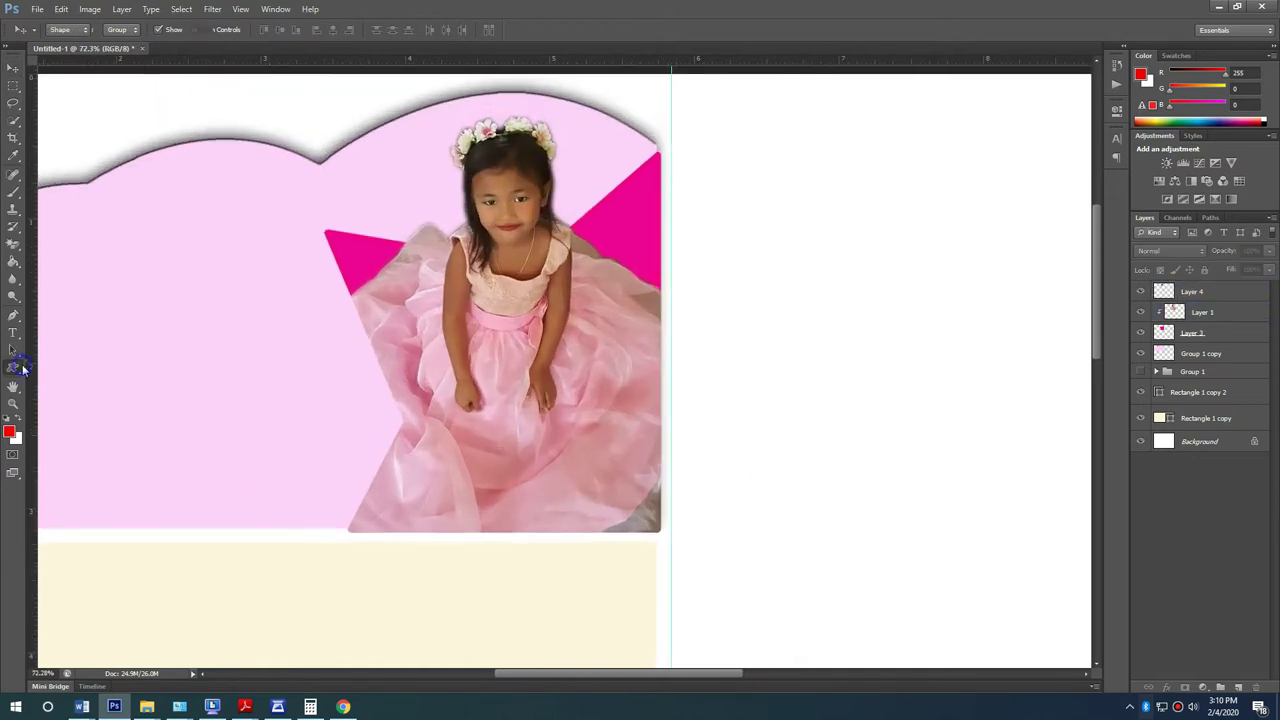
right_click(13, 367)
click(70, 432)
click(1225, 337)
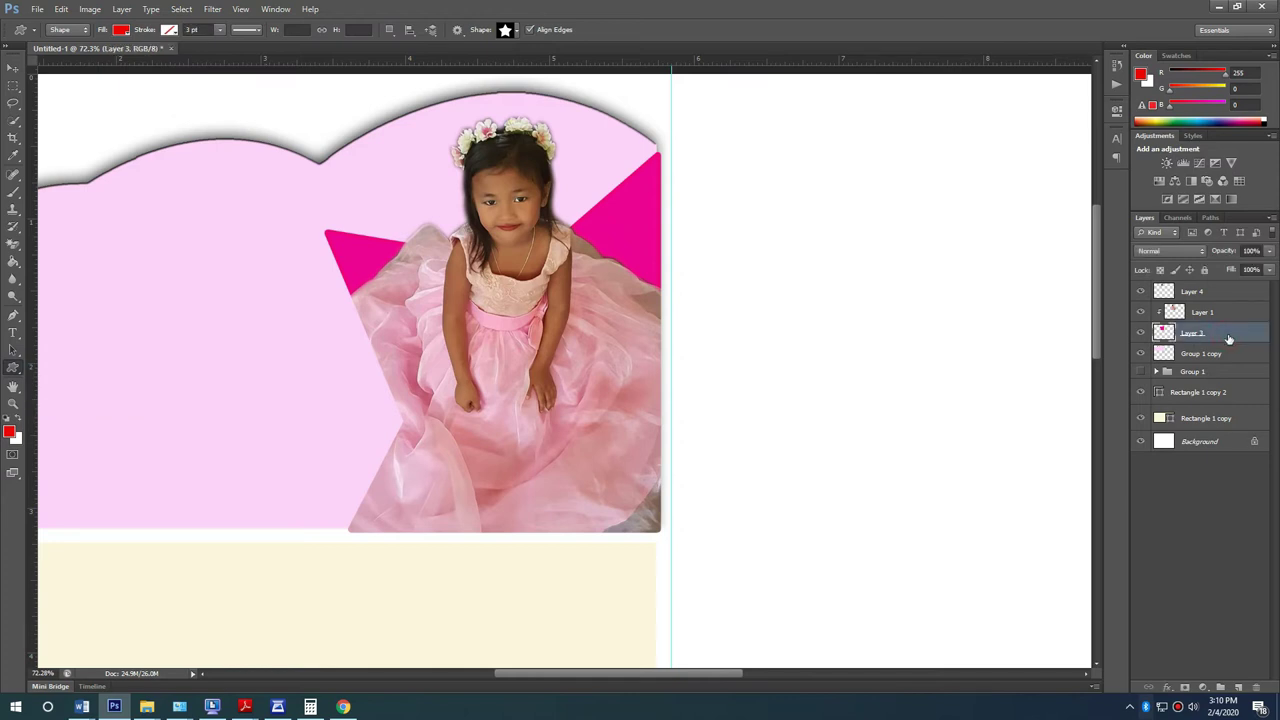
Step: Duplicate the star layer, then enlarge the original slightly and nudge it up-left
key(ctrl+j)
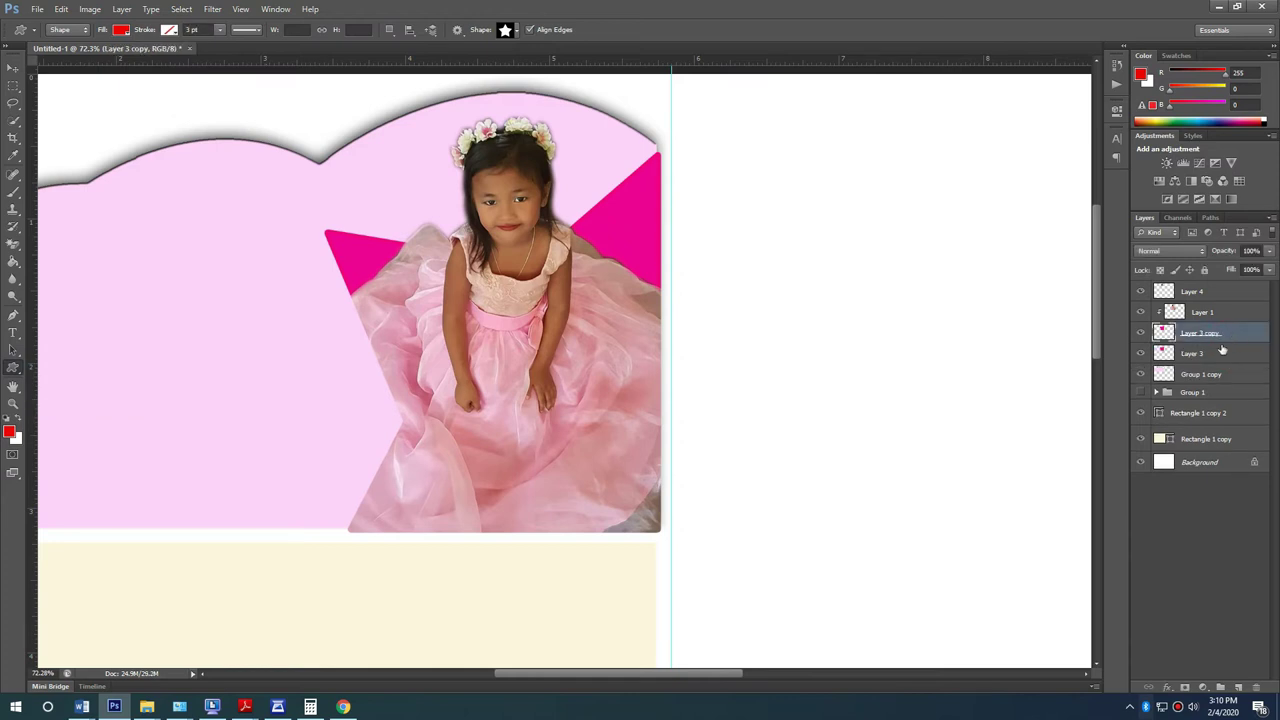
click(1243, 358)
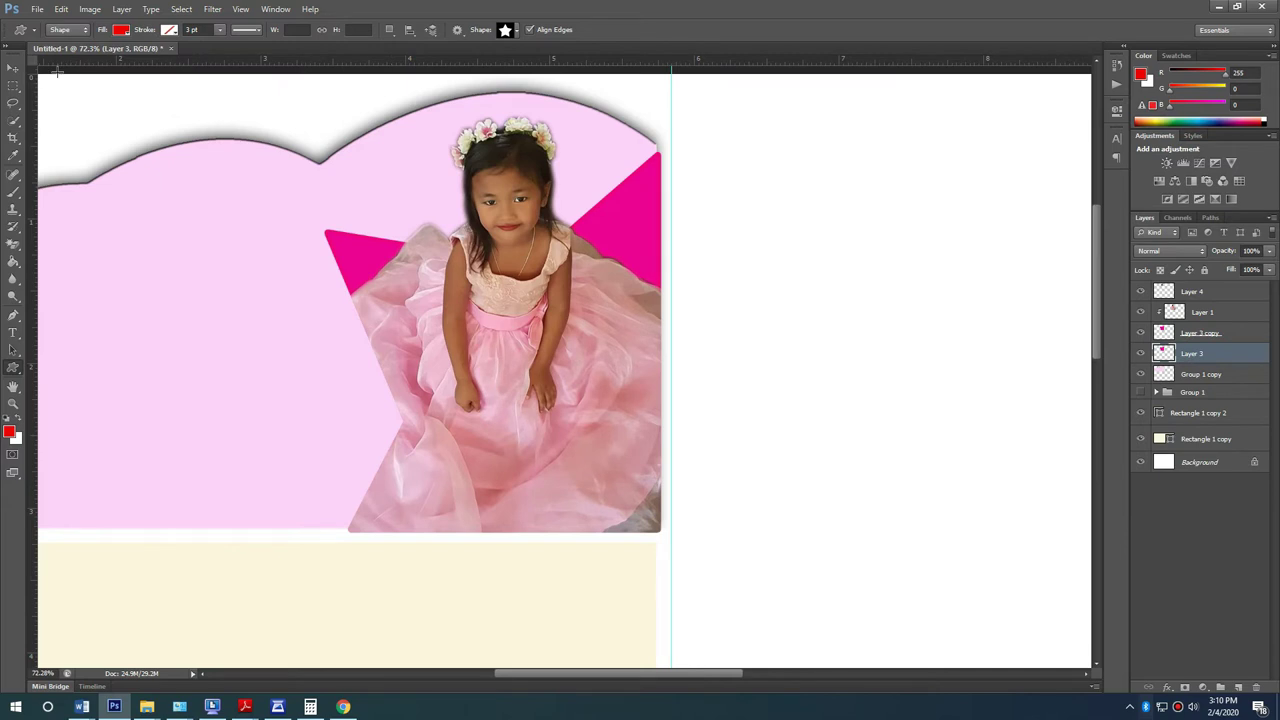
scroll(71, 128, down, 2)
key(v)
drag(565, 177, 567, 177)
key(Return)
key(Up)
key(Up)
key(Up)
key(Up)
key(Left)
key(Left)
key(Left)
key(Left)
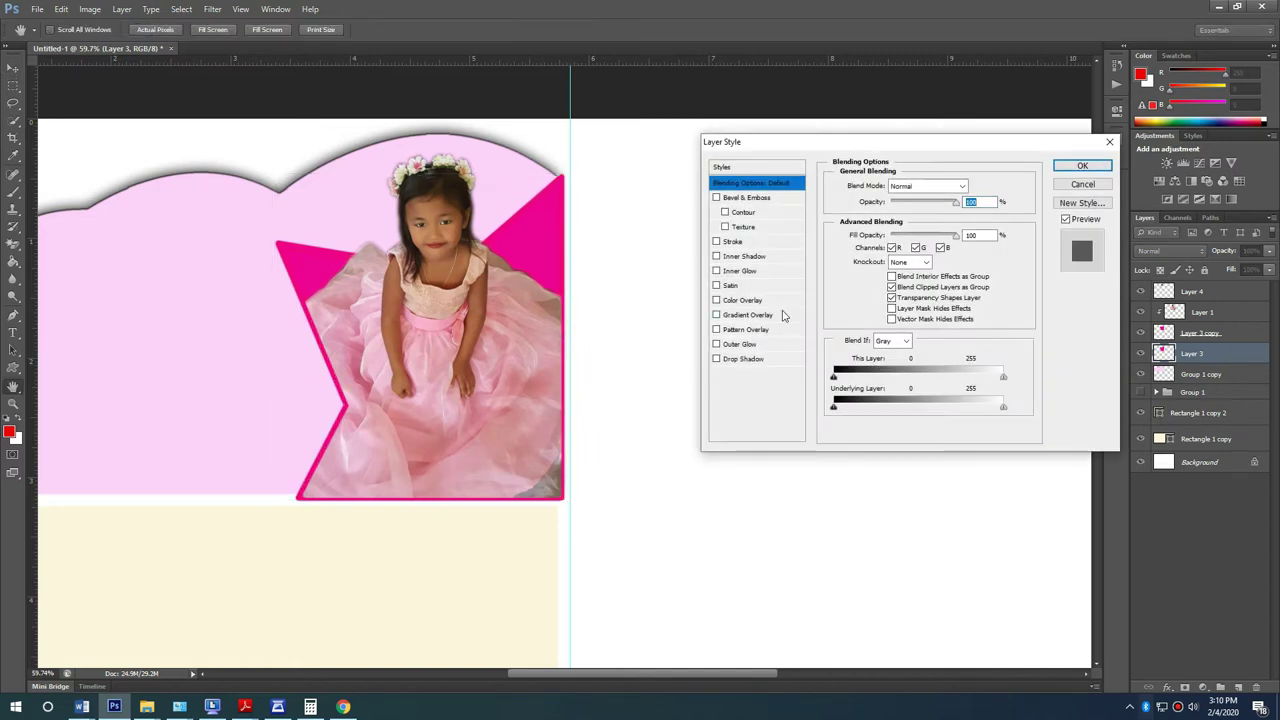
Step: Give the back star a crimson b30037 Color Overlay as its outline
click(745, 300)
click(975, 186)
click(340, 262)
click(780, 347)
click(714, 344)
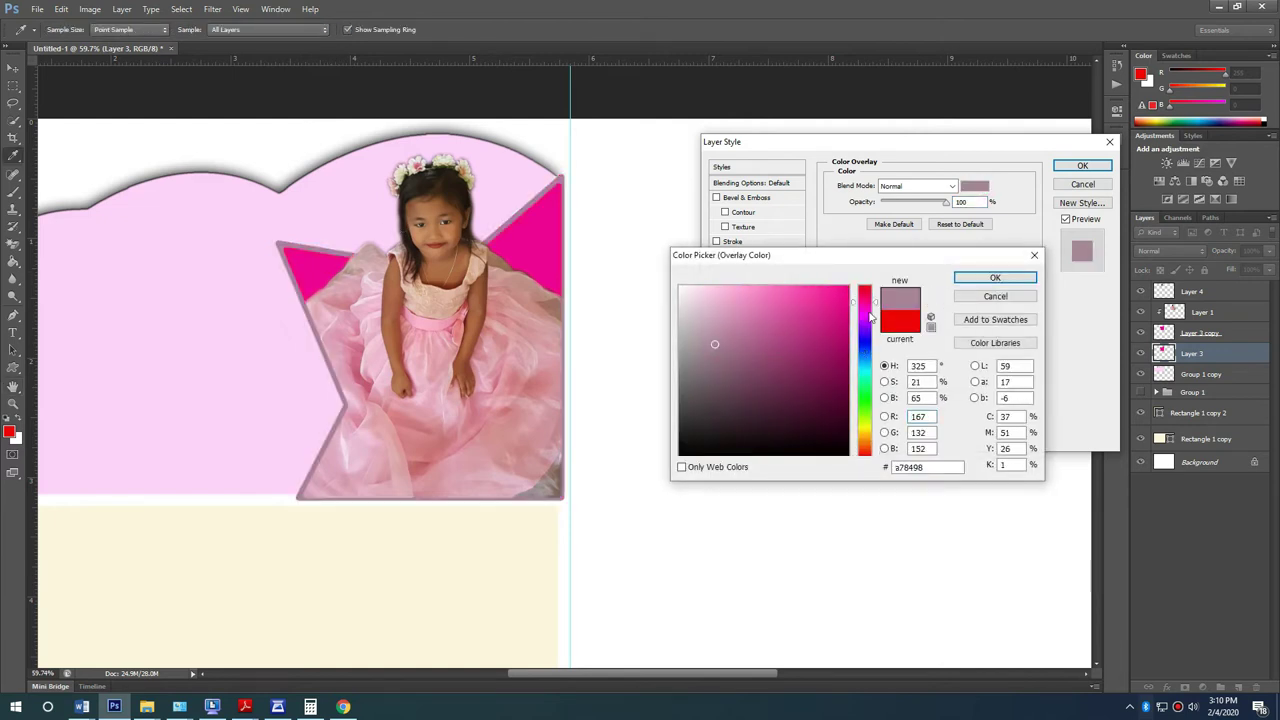
click(764, 335)
drag(850, 274, 845, 281)
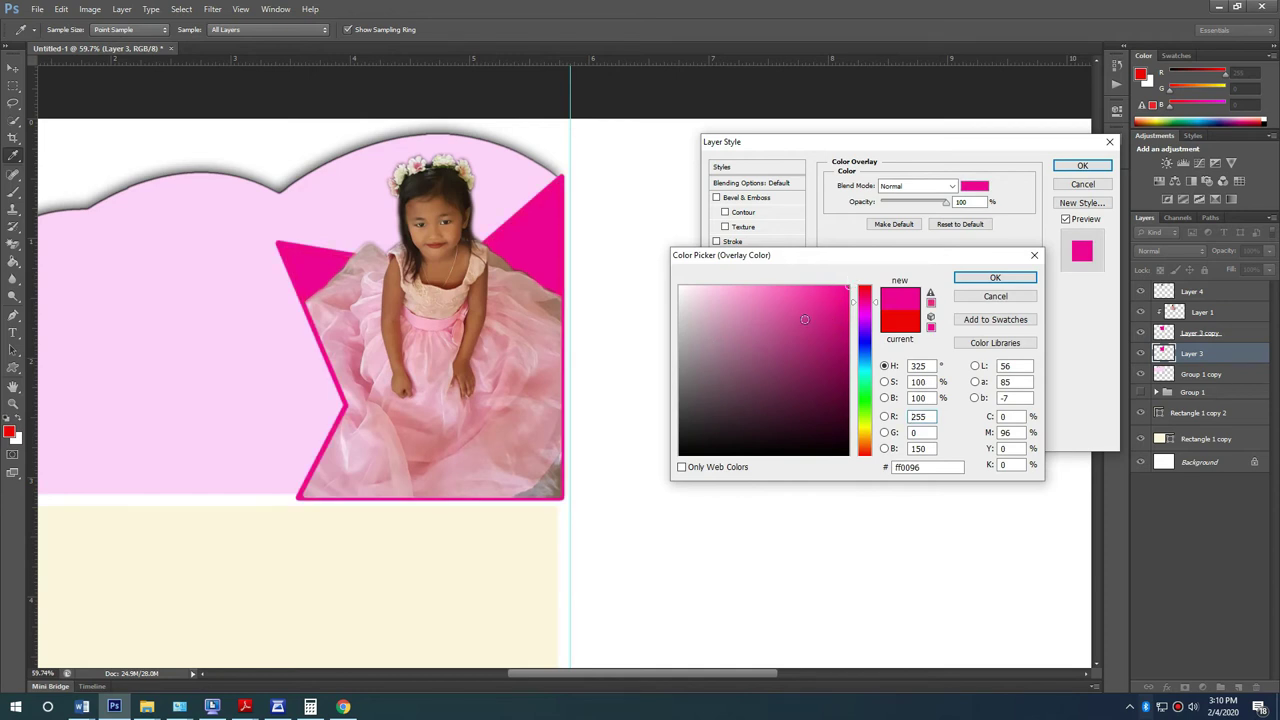
click(848, 320)
click(865, 307)
mouse_move(866, 313)
mouse_down()
mouse_move(866, 301)
mouse_move(860, 343)
mouse_move(849, 315)
mouse_up()
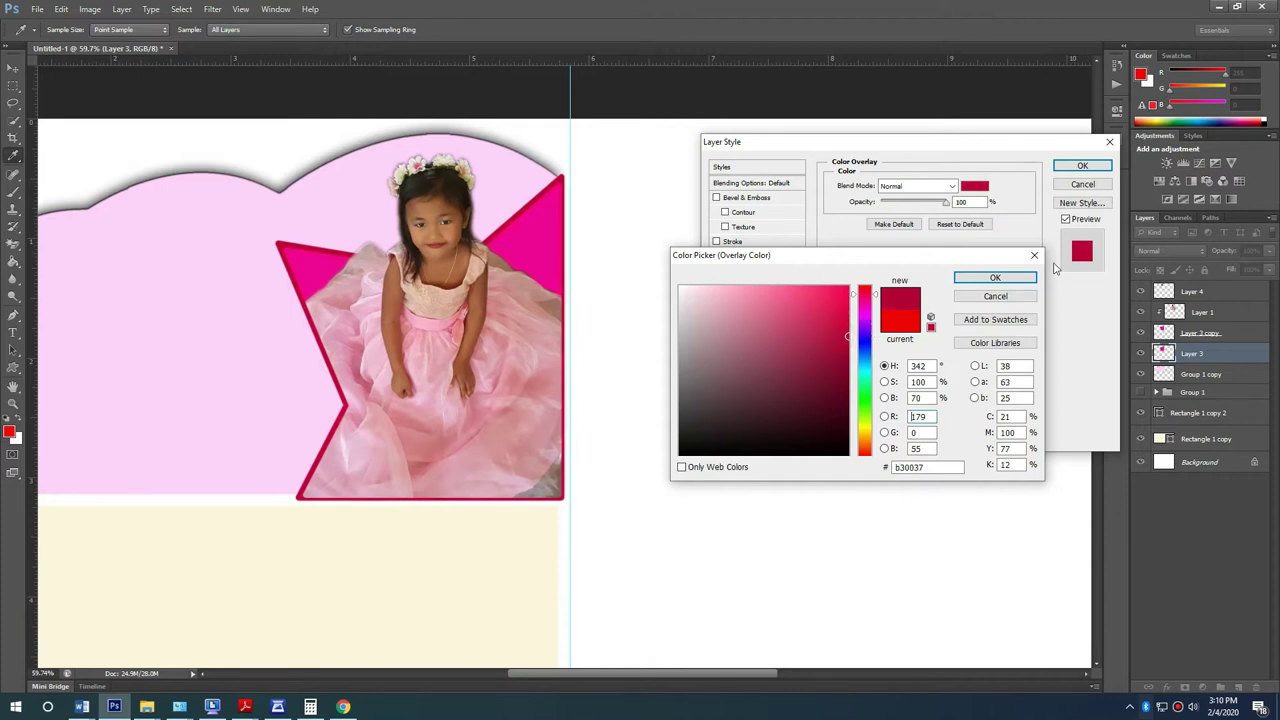
click(994, 278)
click(1082, 165)
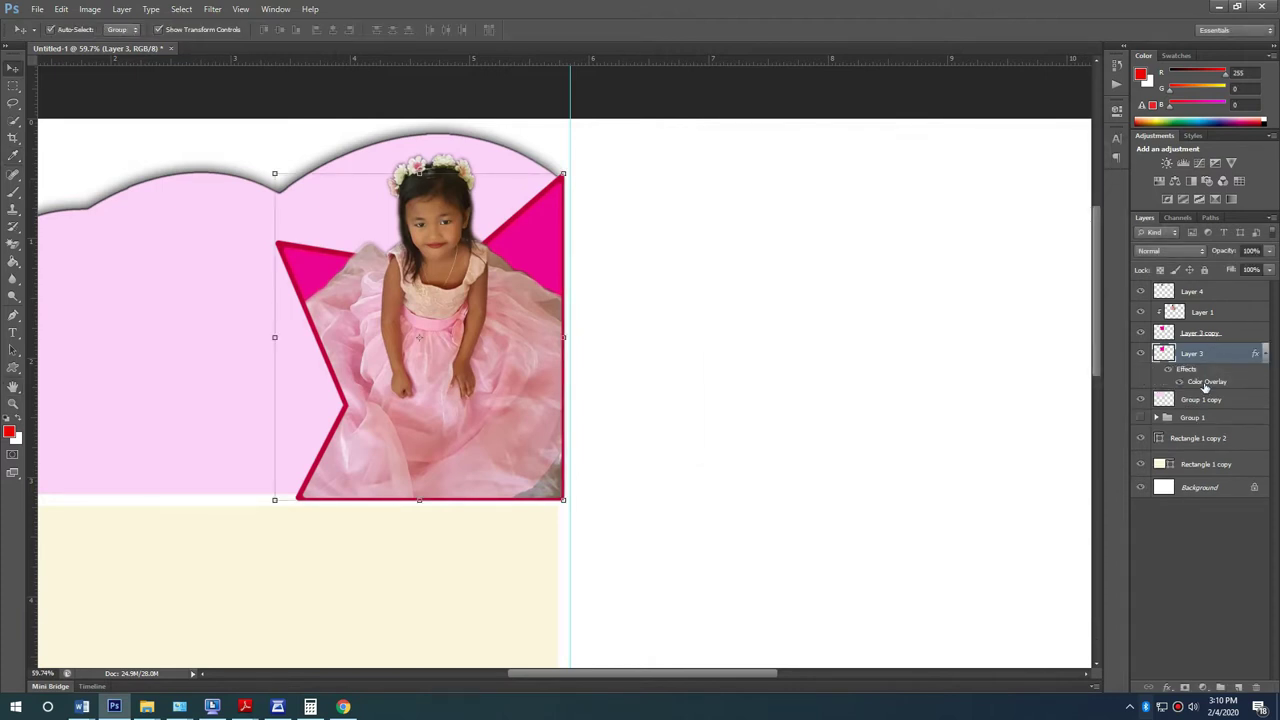
Step: Try grouping the cloud copy through Layer 4, then undo that grouping
click(1220, 405)
shift+click(1199, 292)
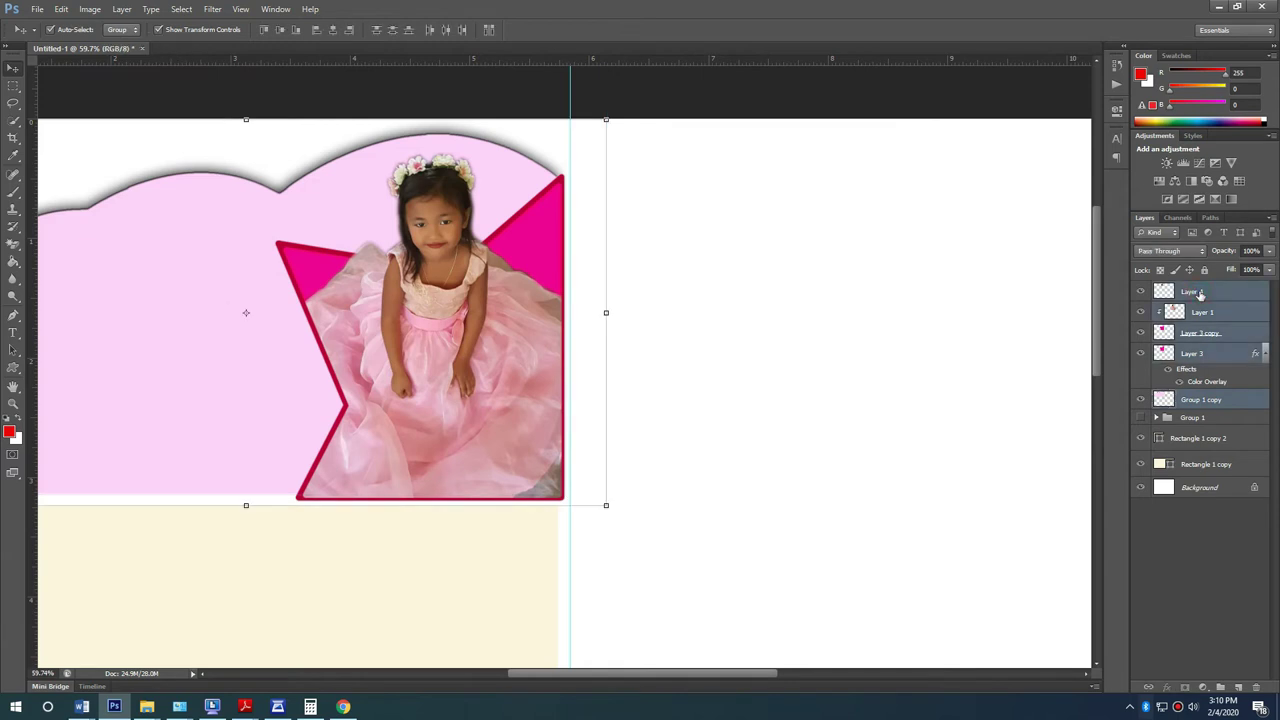
key(ctrl+g)
key(ctrl+j)
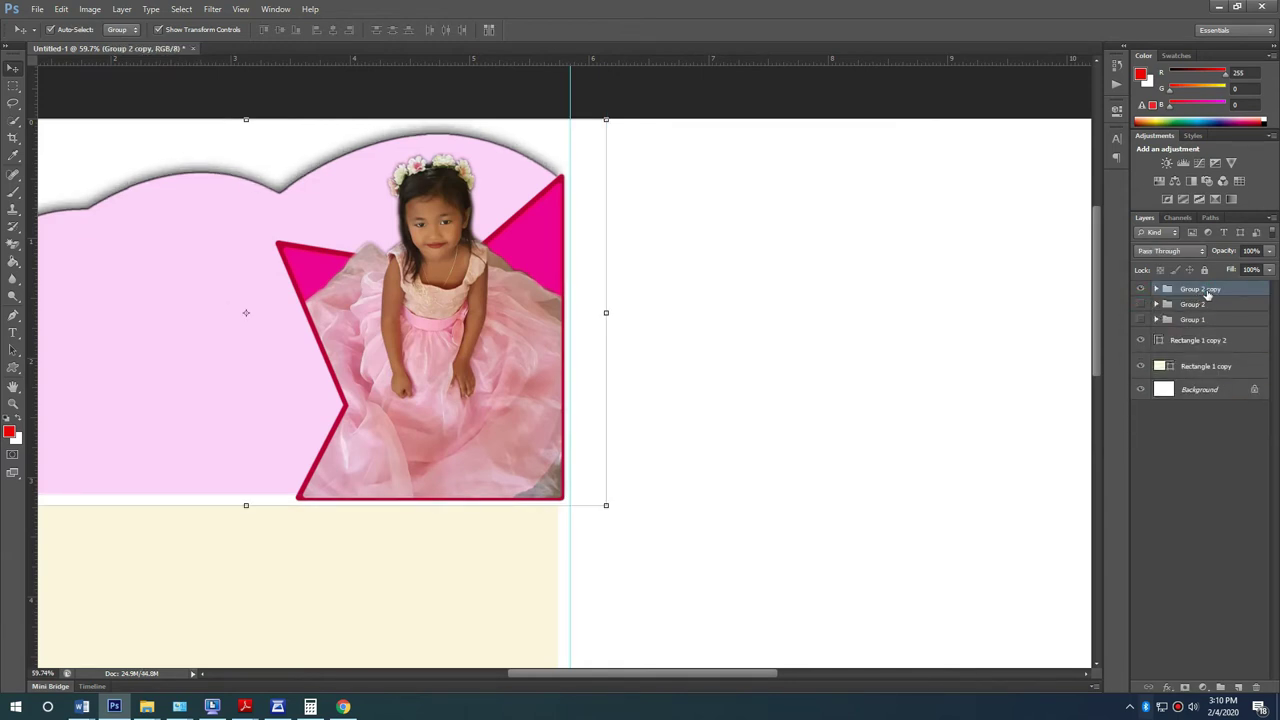
key(Delete)
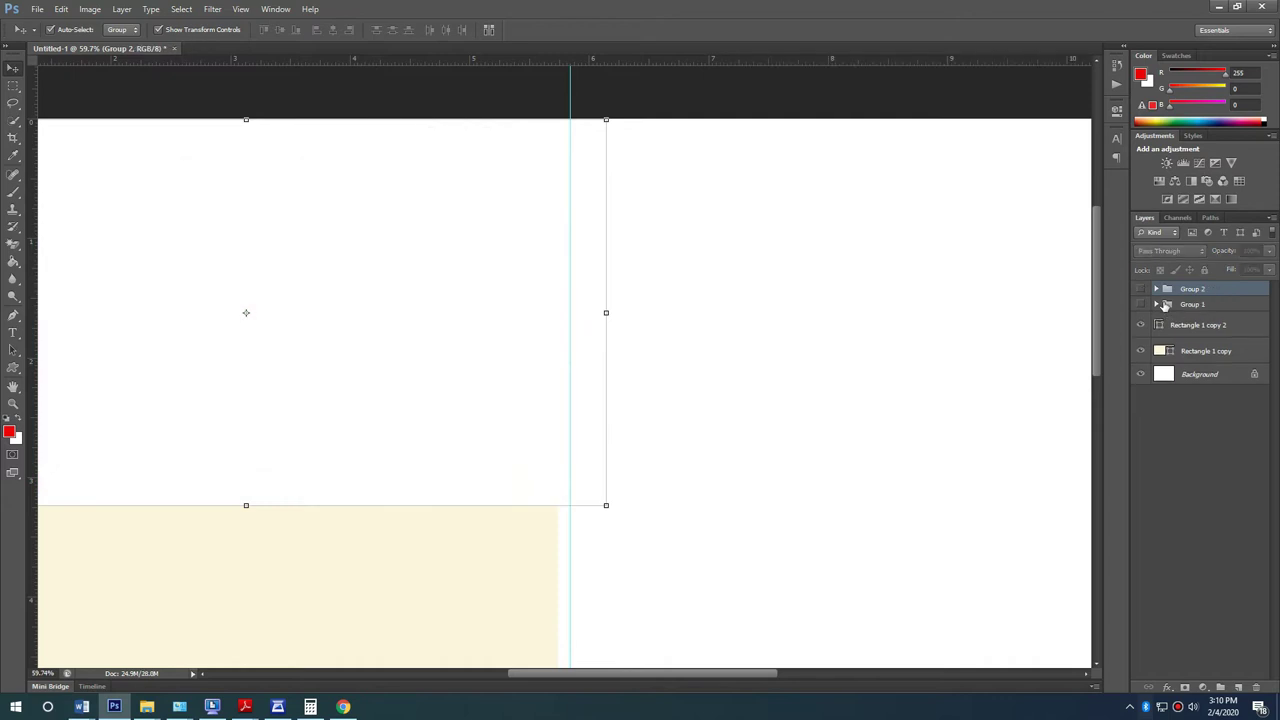
key(ctrl+alt+z)
key(ctrl+alt+z)
key(ctrl+alt+z)
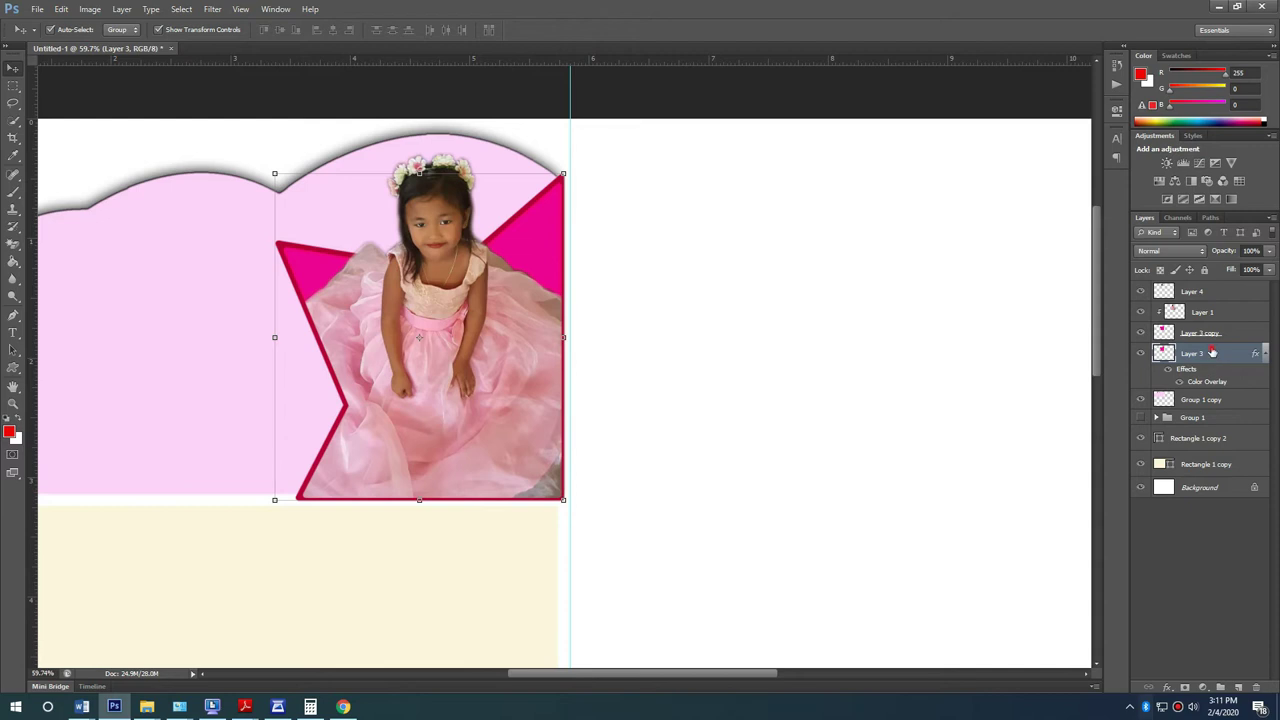
Step: Group the star and photo layers into Group 2 and keep a hidden duplicate as backup
shift+click(1210, 296)
key(ctrl+g)
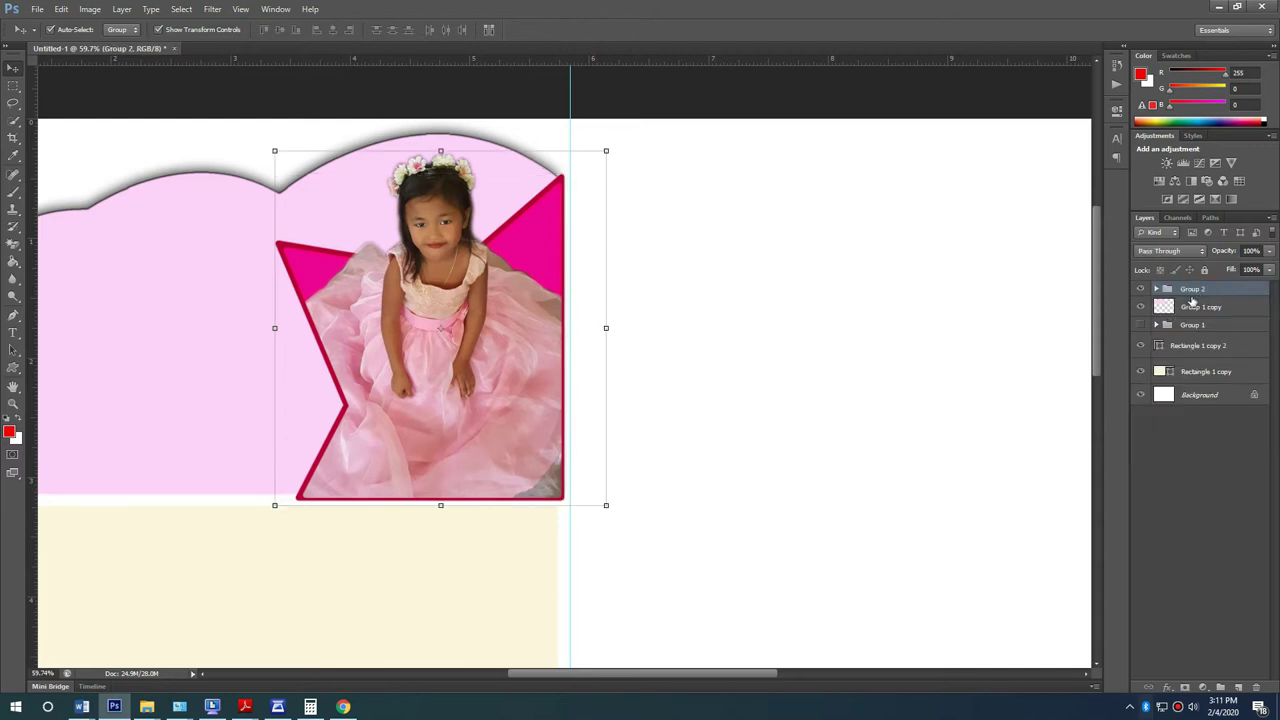
key(ctrl+j)
click(1140, 289)
click(1200, 305)
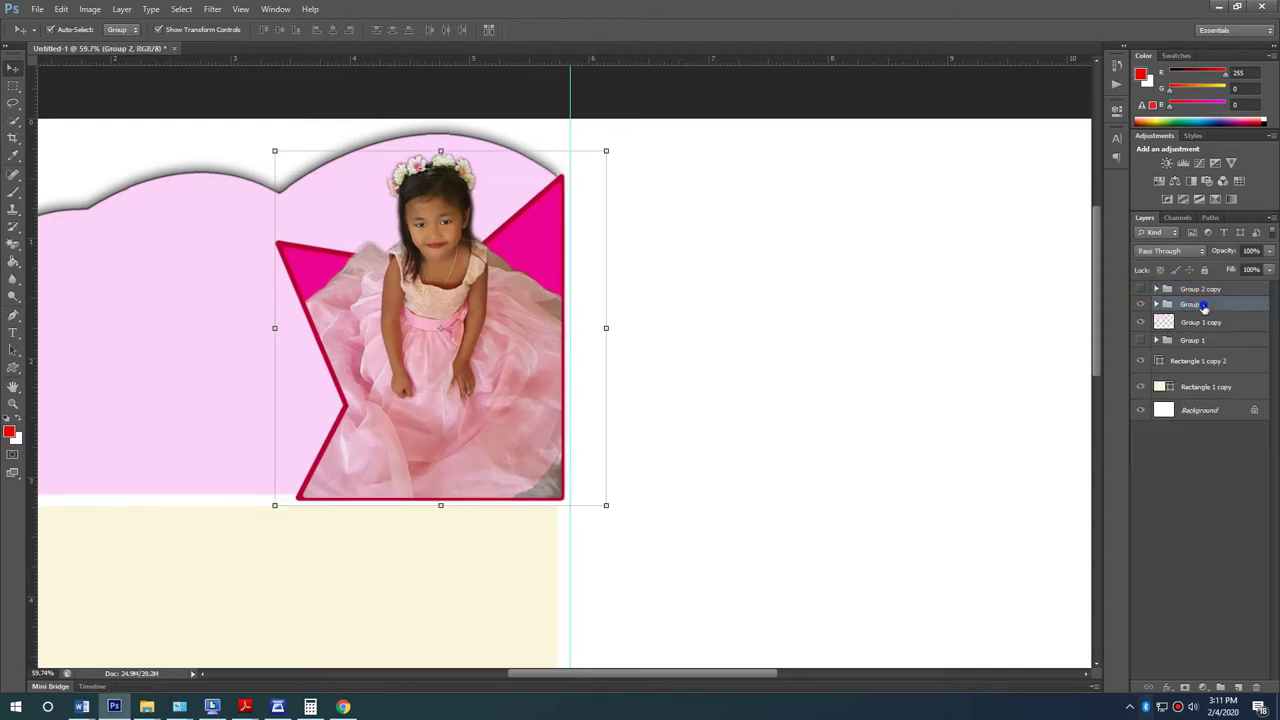
Step: Merge Group 2 into one layer and clip it inside the pink cloud
right_click(1203, 307)
click(1175, 530)
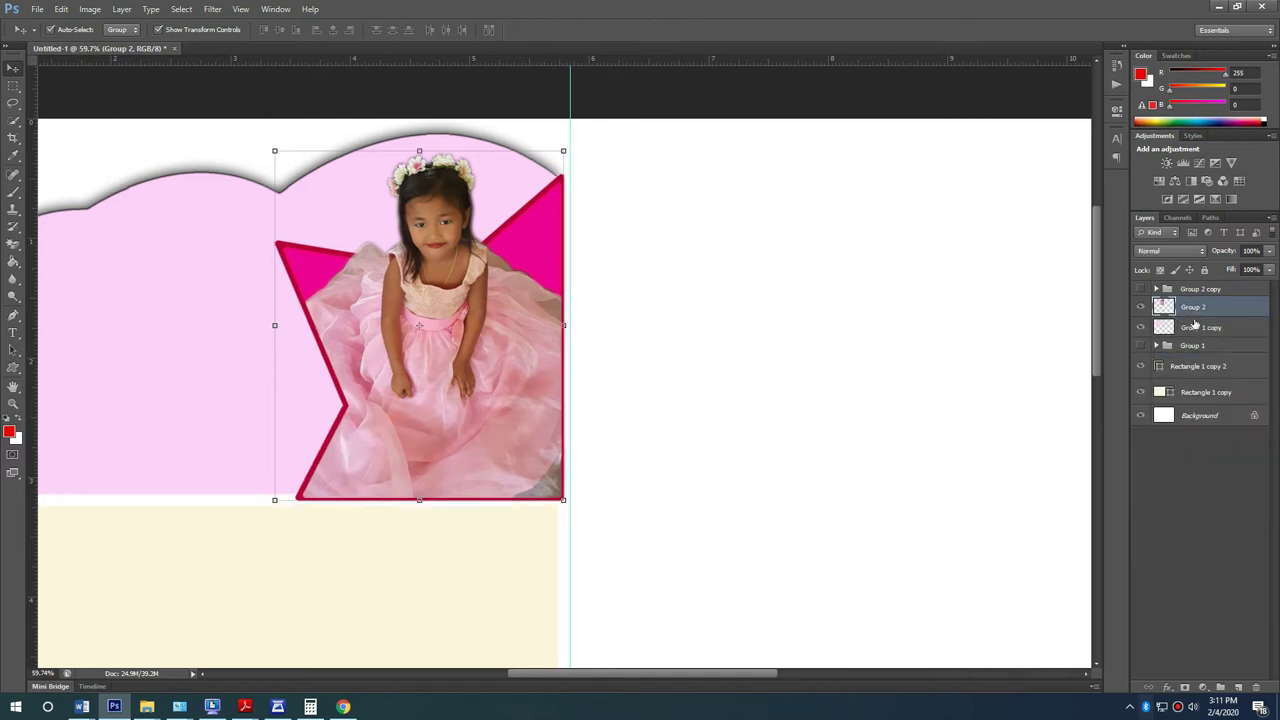
right_click(1203, 310)
click(1110, 396)
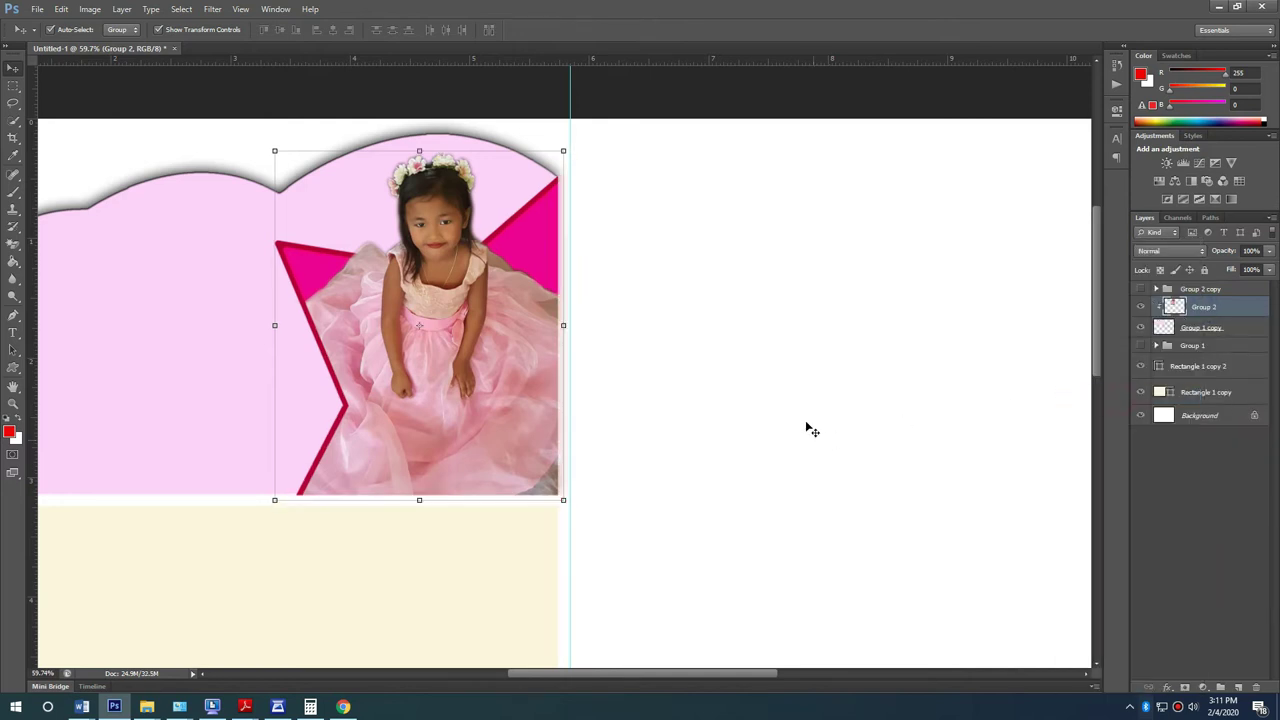
click(806, 422)
scroll(251, 514, down, 3)
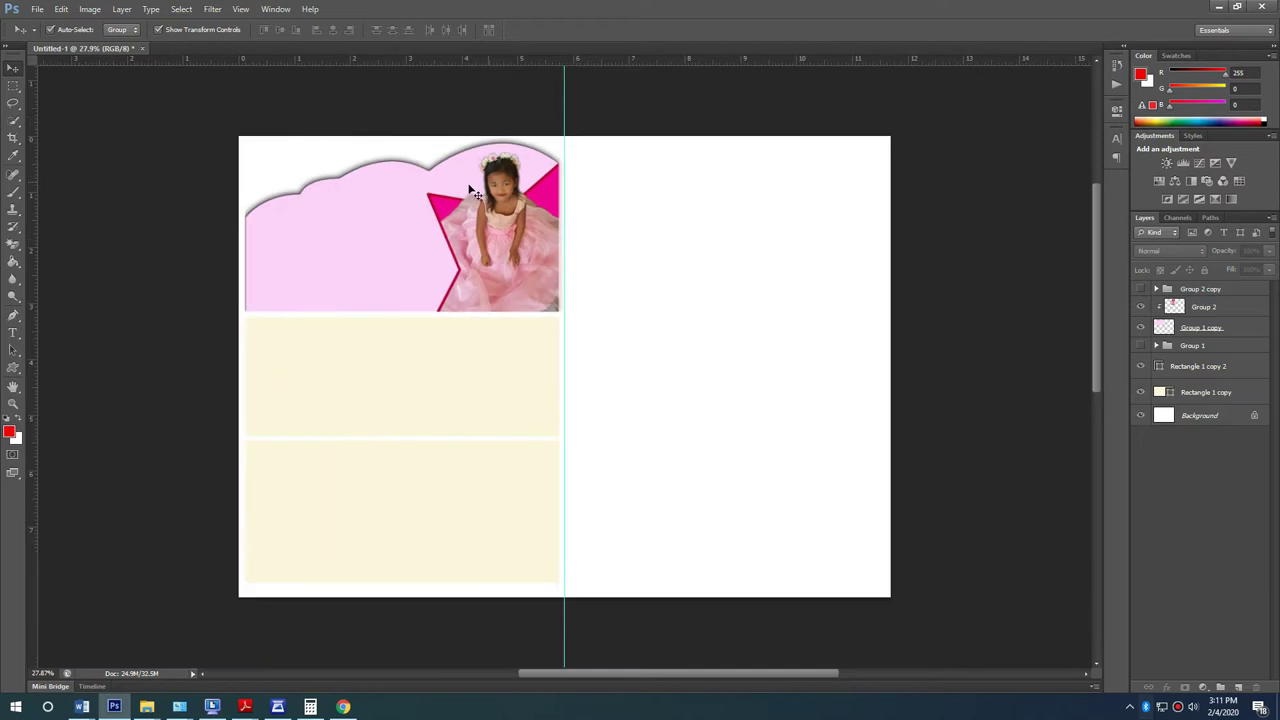
scroll(471, 194, up, 1)
scroll(312, 161, up, 1)
scroll(300, 130, up, 1)
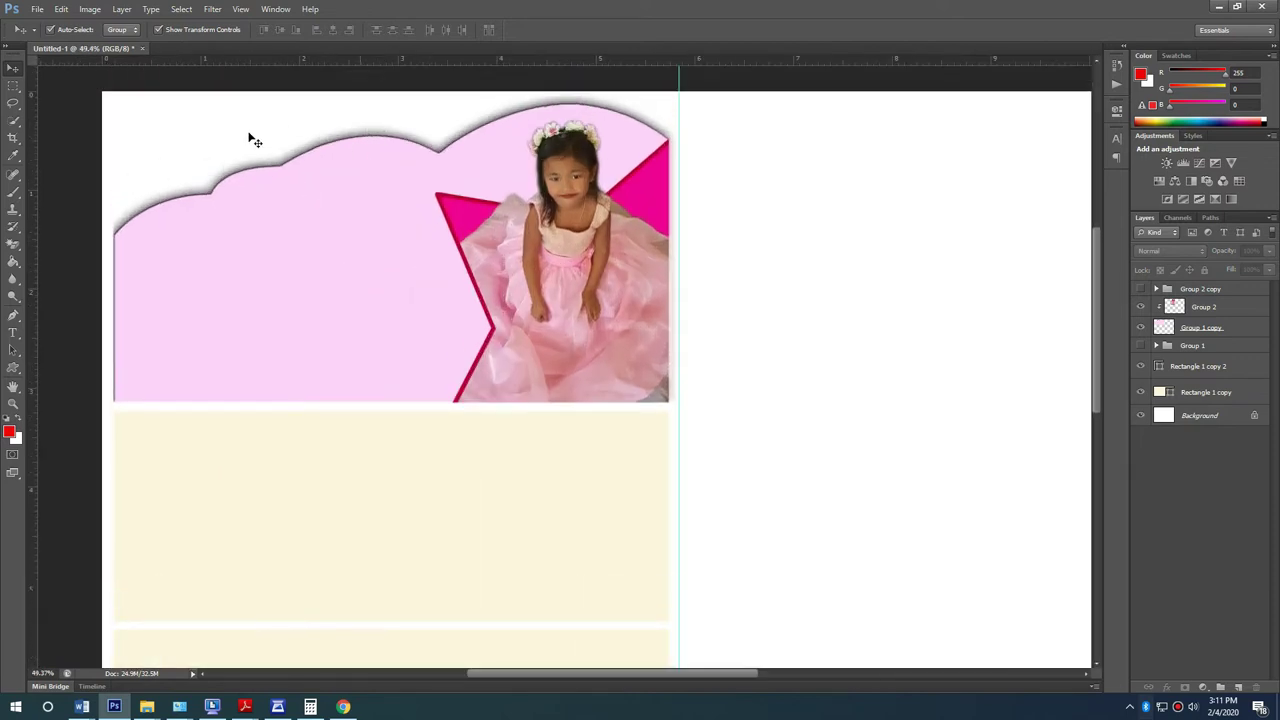
scroll(275, 180, up, 1)
click(735, 235)
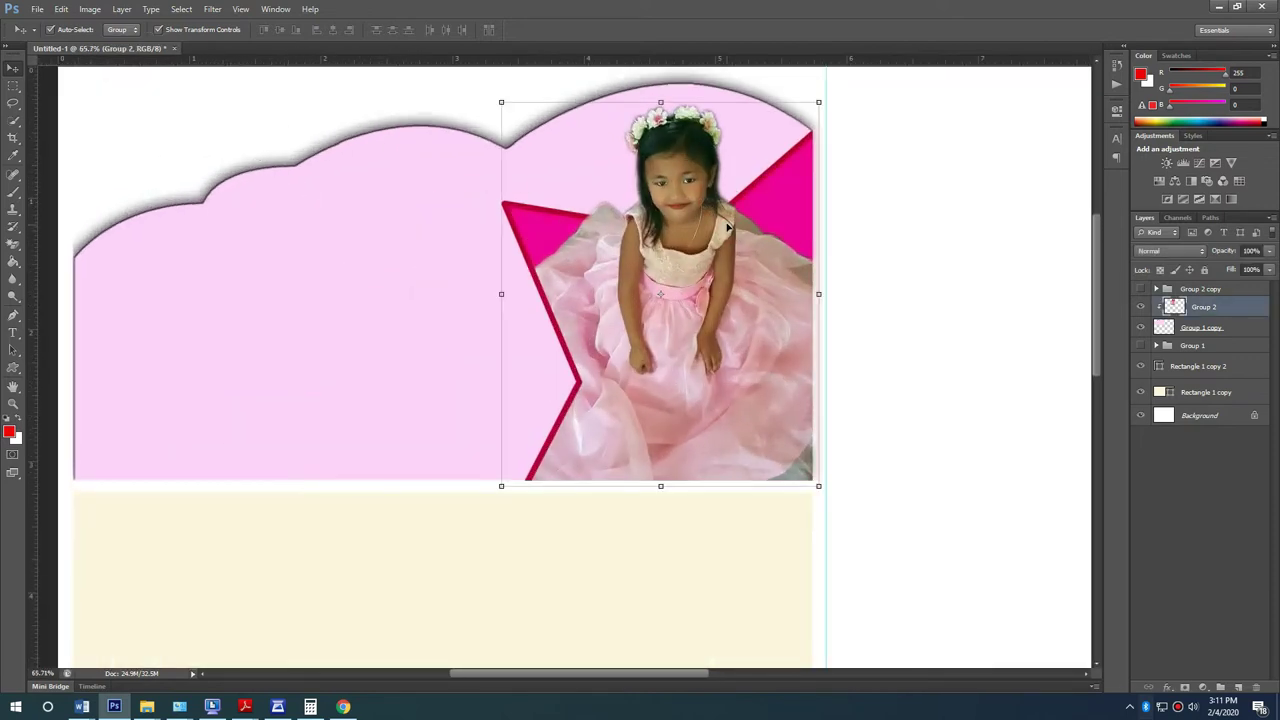
Step: Brighten the merged artwork's midtones with a Curves adjustment
key(ctrl+m)
drag(825, 377, 823, 358)
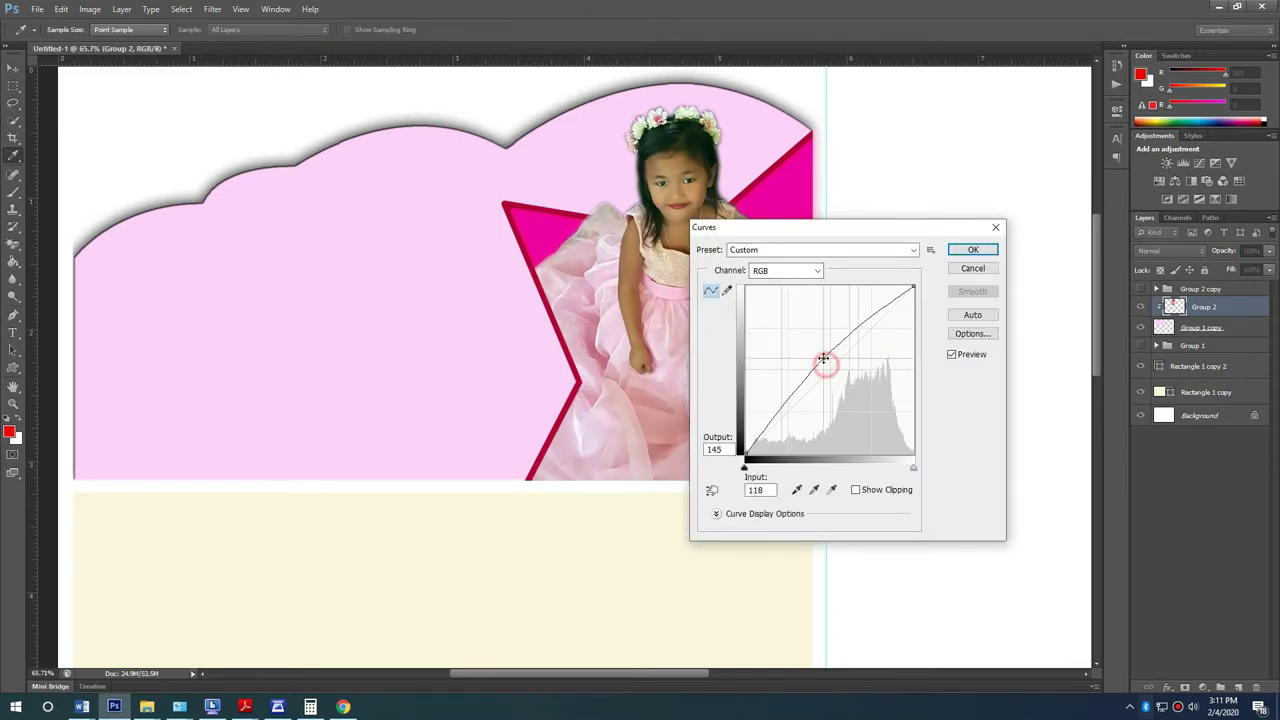
click(967, 251)
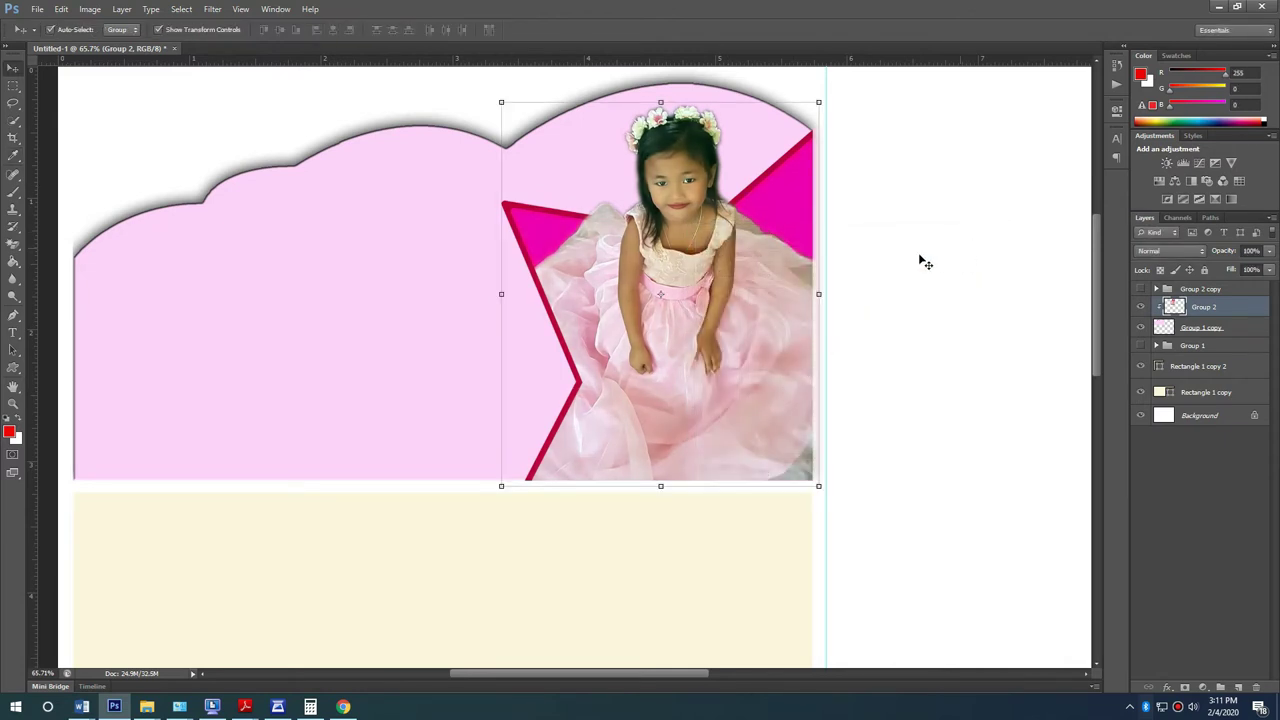
Step: Skip Hue/Saturation and apply a Color Balance with Cyan-Red at +16
key(ctrl+u)
drag(618, 168, 753, 189)
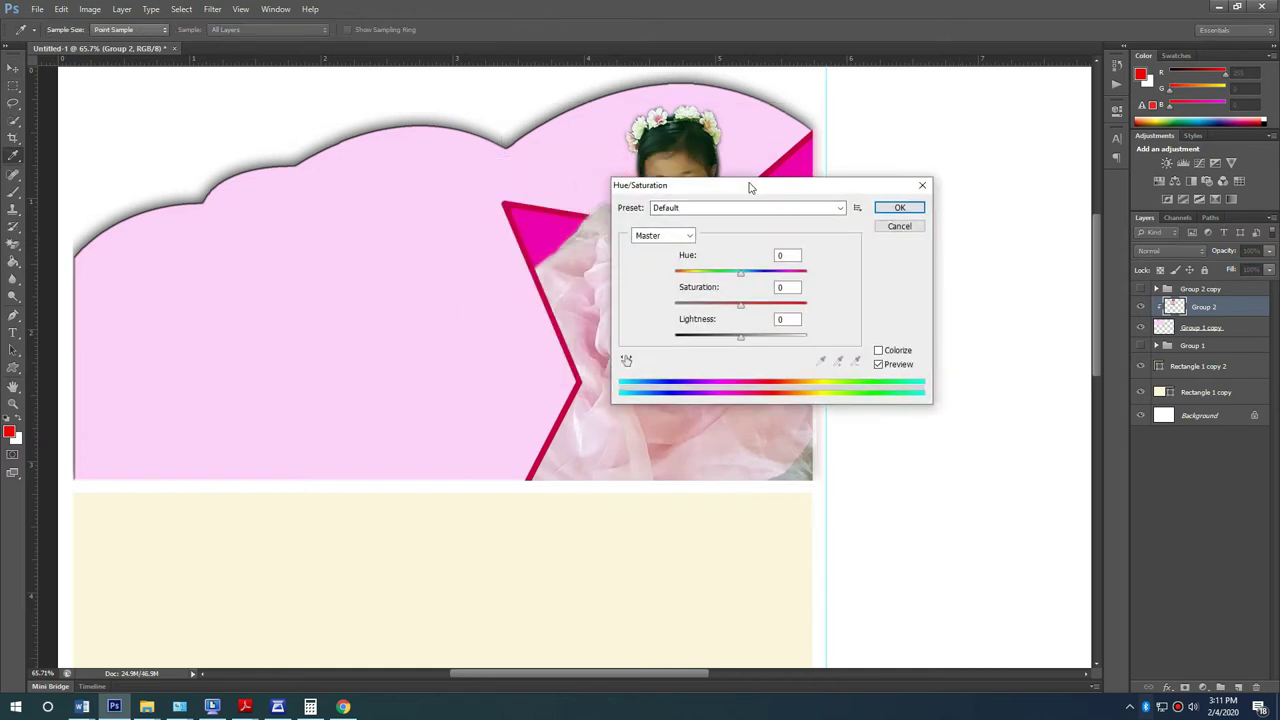
key(Escape)
key(ctrl+b)
drag(613, 174, 895, 228)
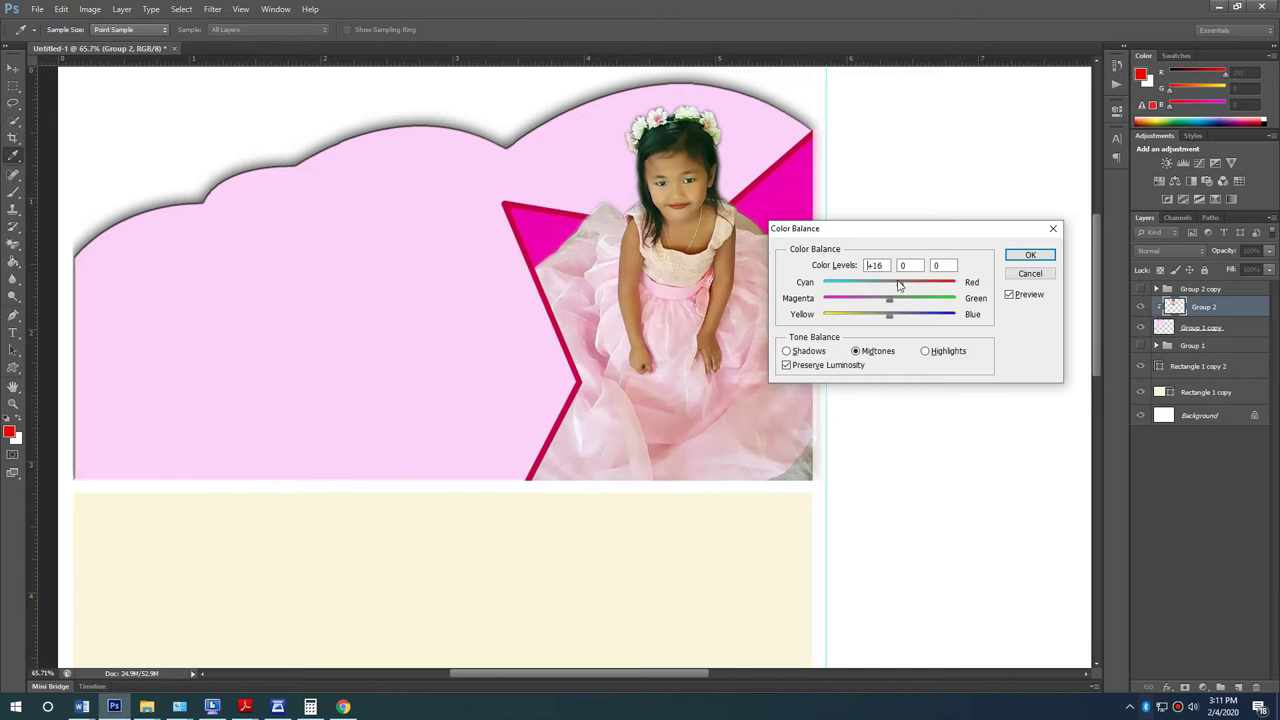
click(1033, 256)
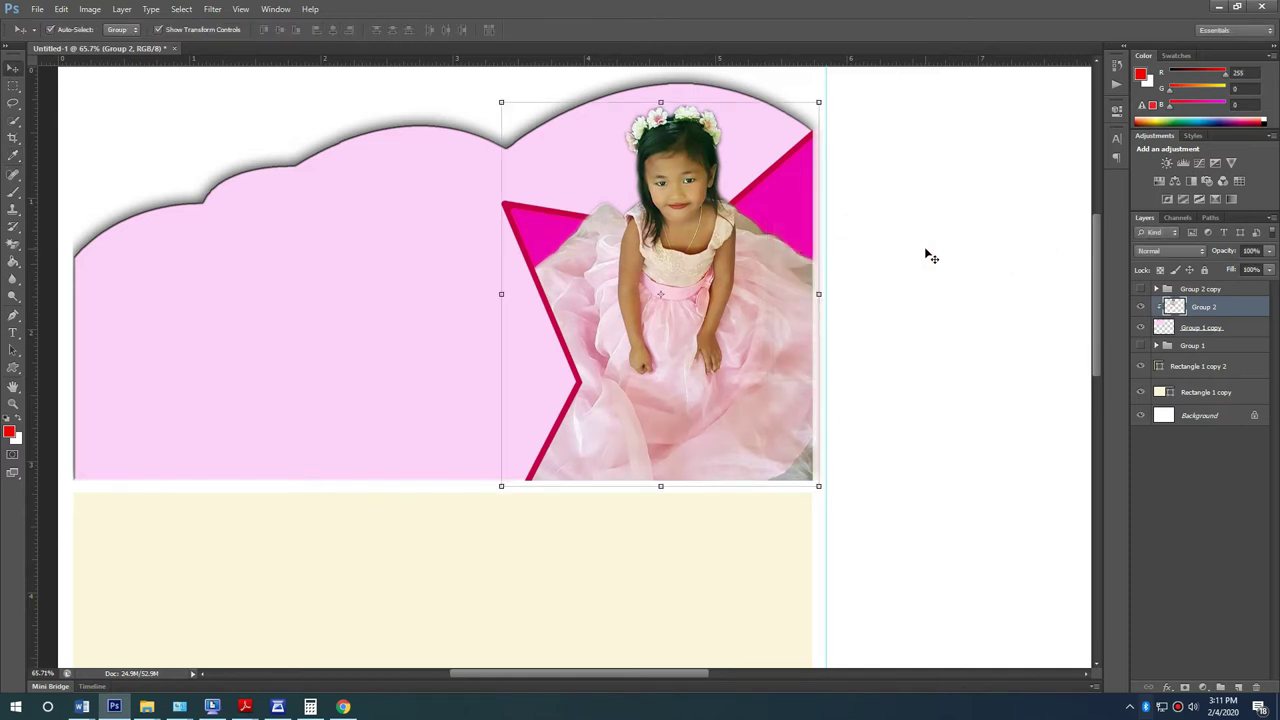
Step: Add a Drop Shadow of size 21 px with lowered opacity to the Group 2 star photo
double_click(1245, 307)
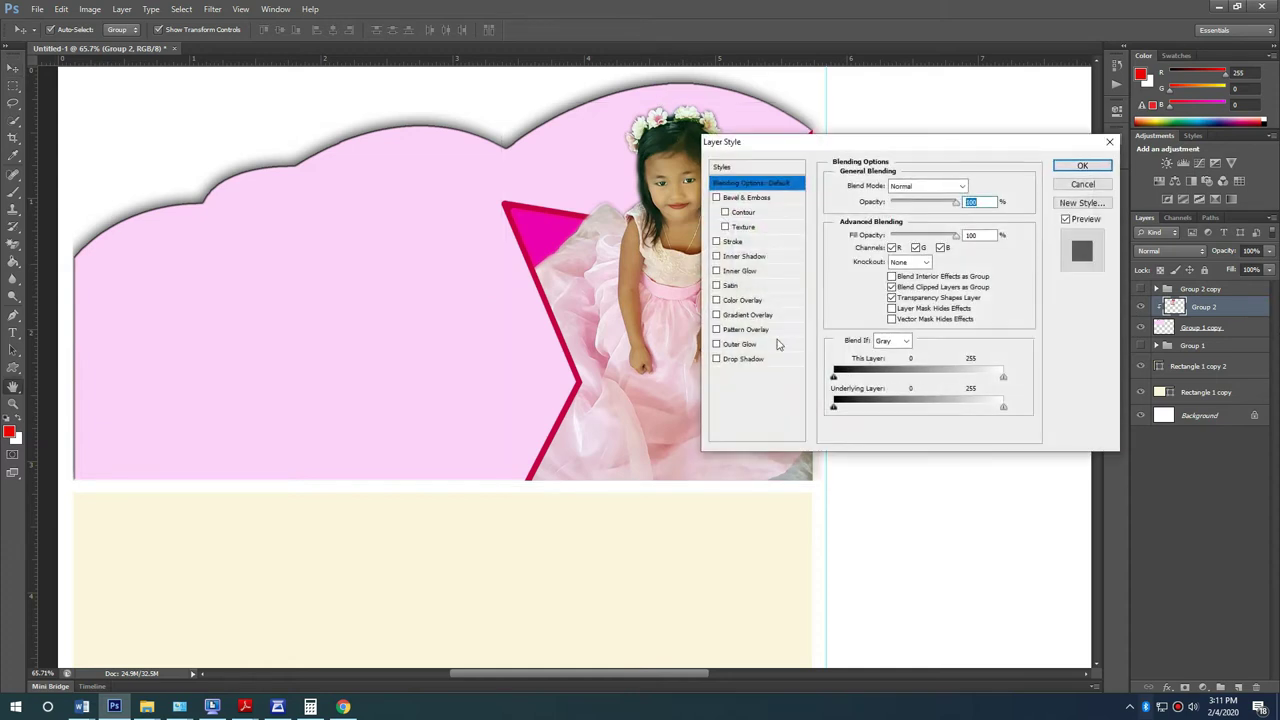
click(768, 358)
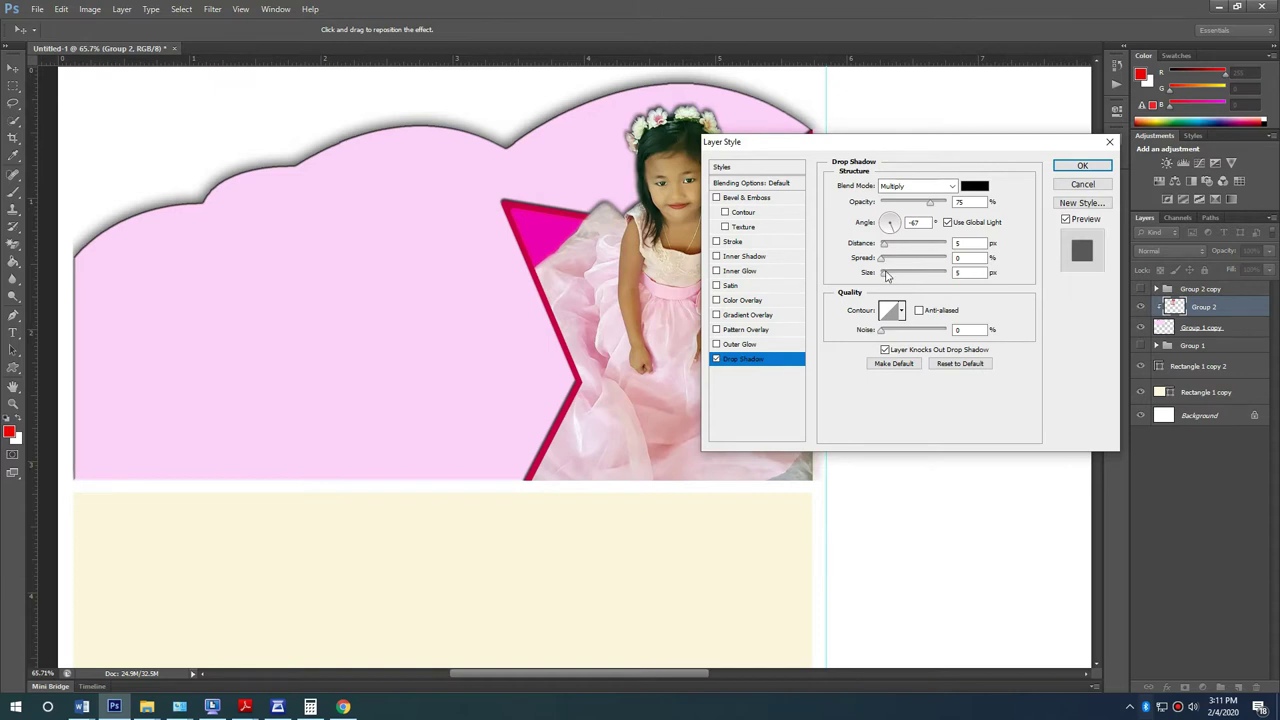
drag(888, 276, 892, 276)
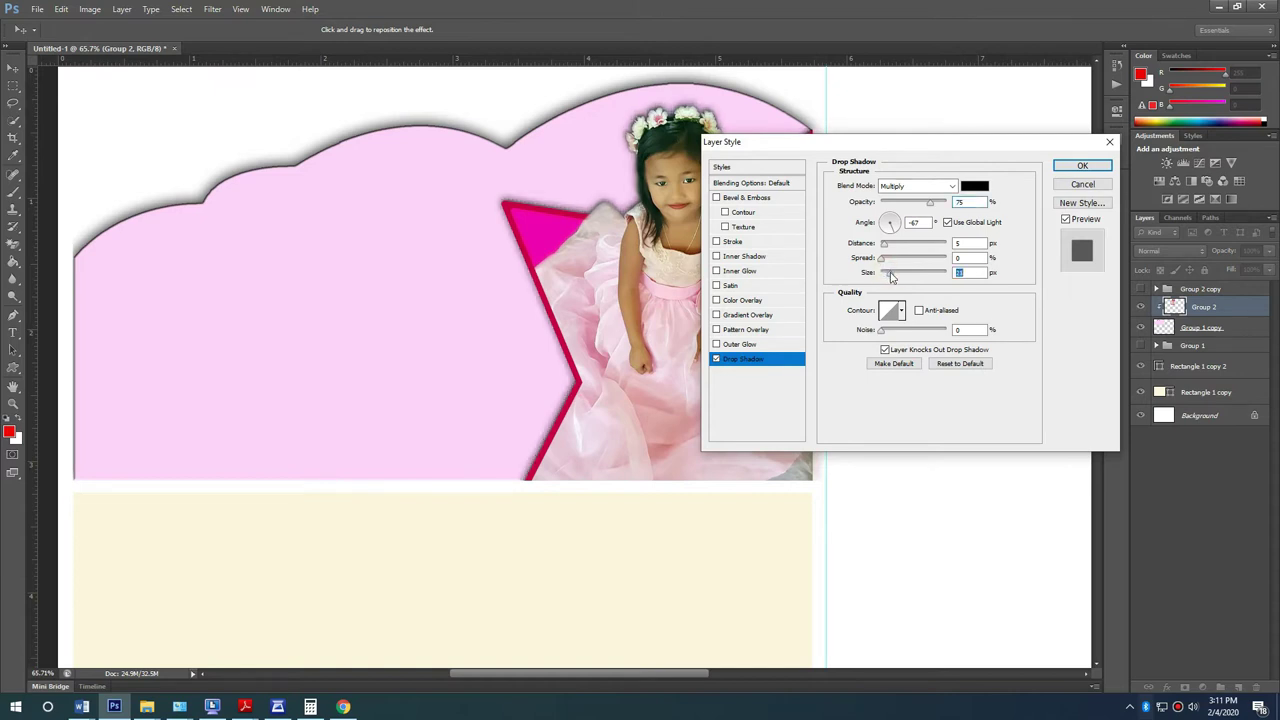
drag(928, 204, 915, 207)
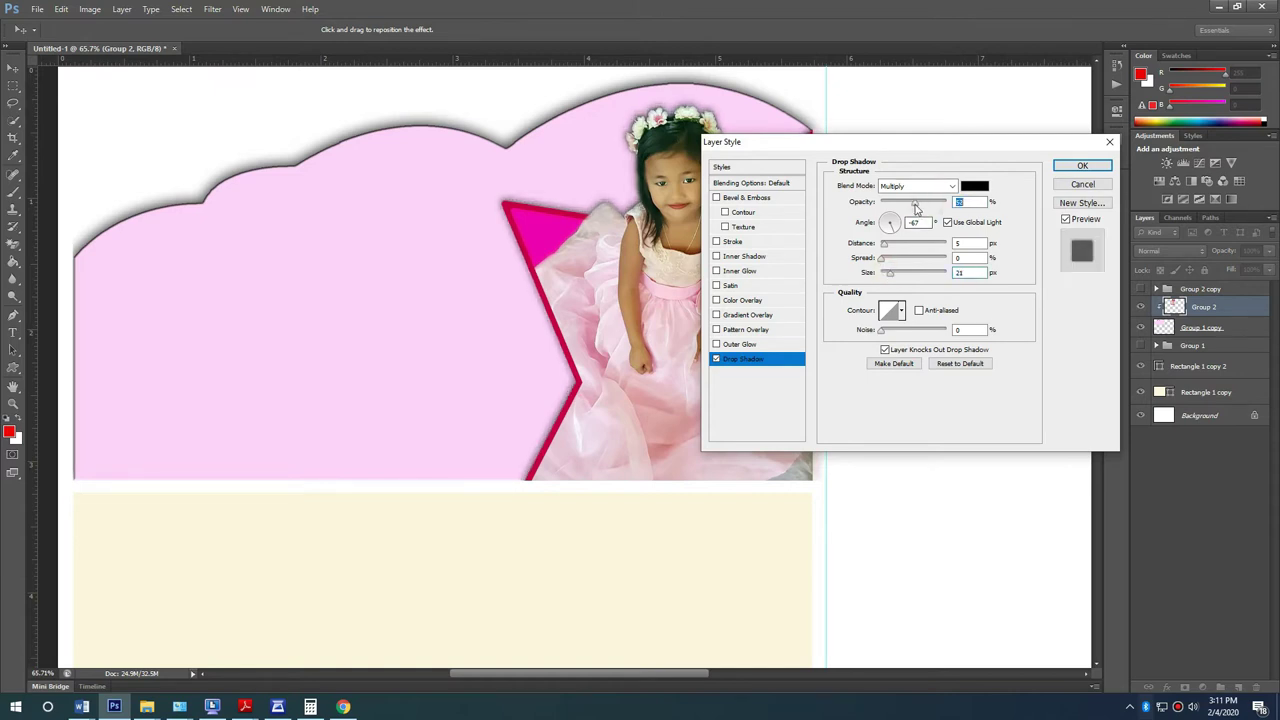
click(1086, 166)
scroll(140, 343, down, 1)
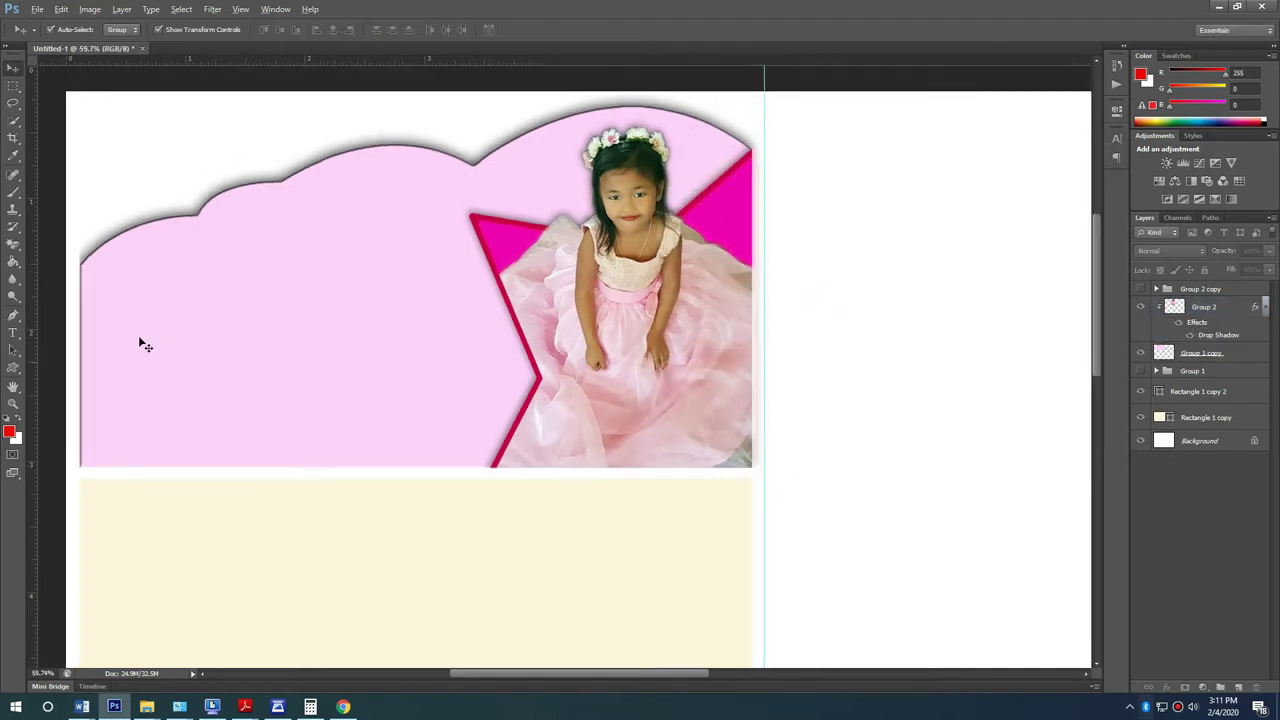
scroll(170, 322, up, 2)
scroll(327, 343, down, 1)
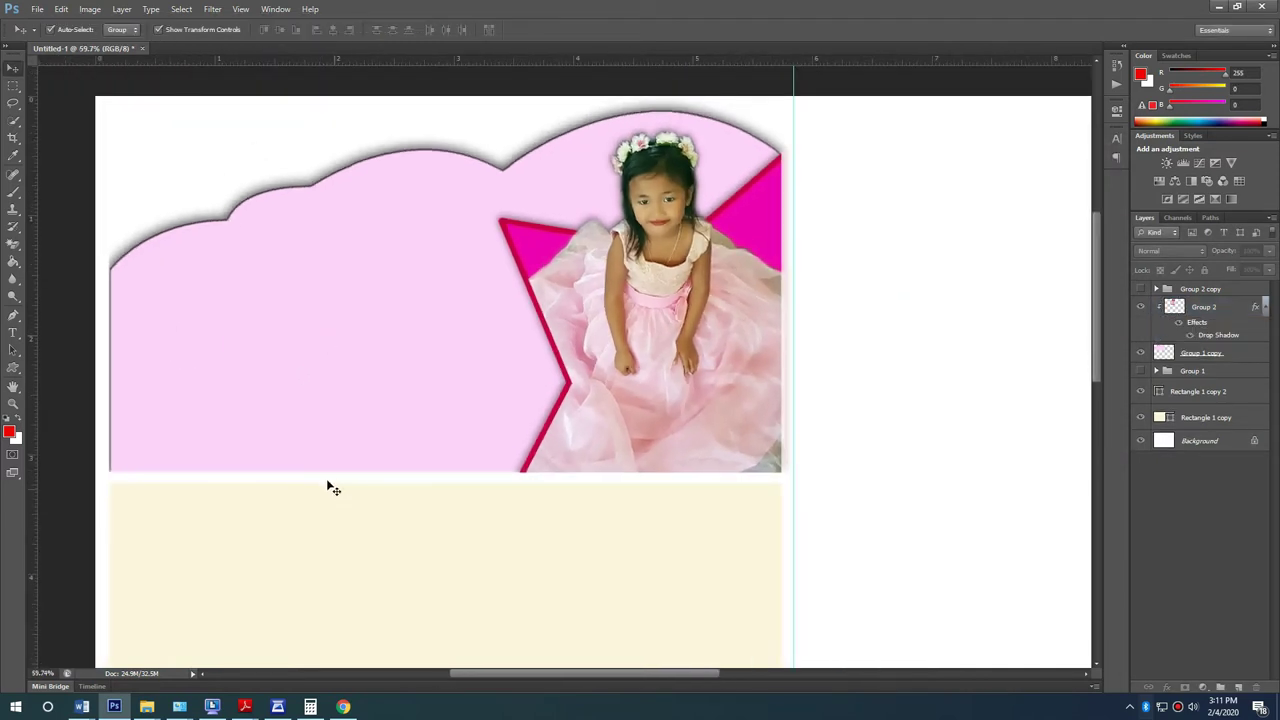
scroll(208, 370, up, 1)
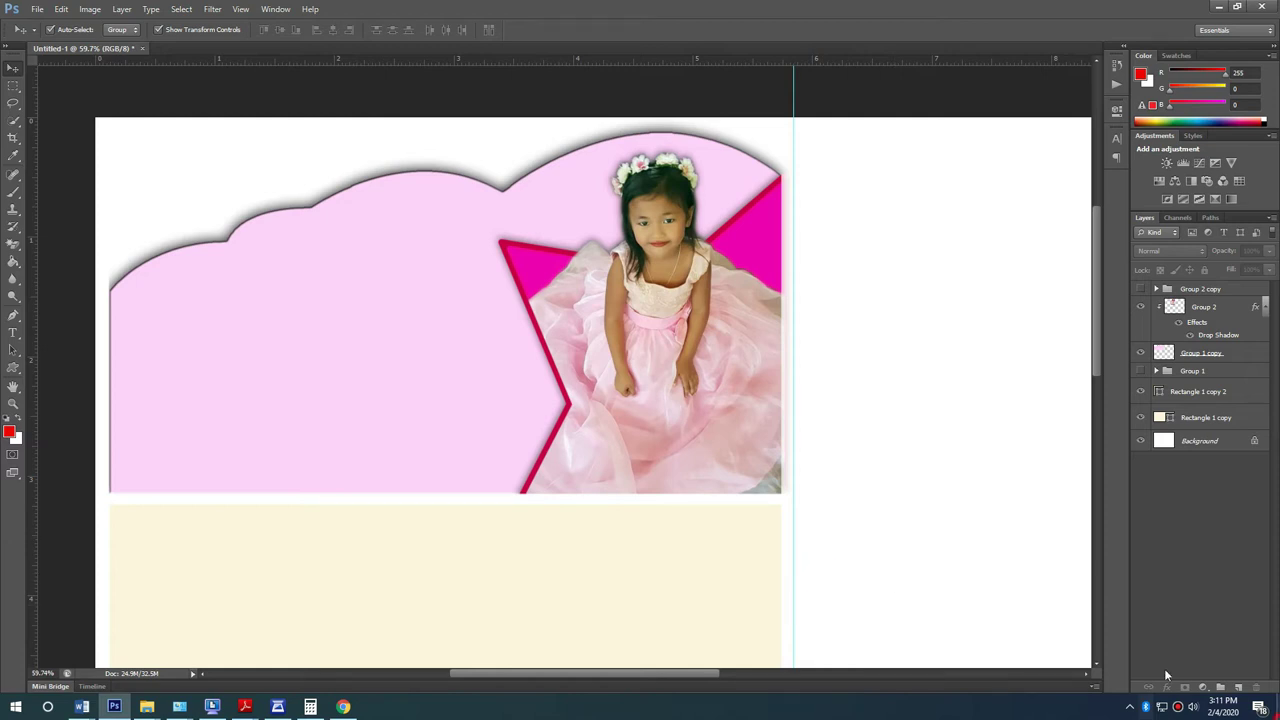
Step: Place the pink sky image 313697 from the desktop, scaled and positioned over the cloud banner
key(super+d)
drag(689, 97, 545, 337)
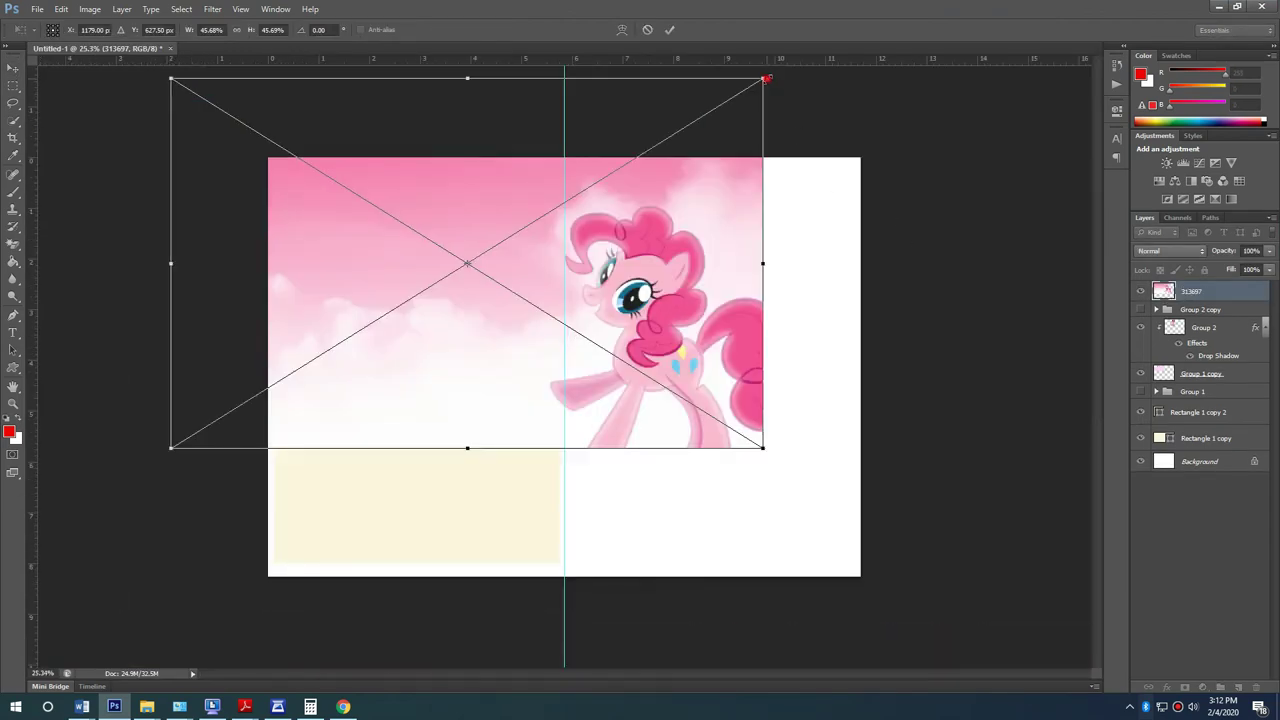
drag(766, 78, 665, 143)
mouse_move(598, 326)
mouse_down()
mouse_move(730, 265)
mouse_move(601, 287)
mouse_move(593, 305)
mouse_up()
drag(661, 127, 740, 78)
key(Return)
Step: Move the sky layer into the clipped cloud stack beneath Group 2
drag(1240, 366, 1240, 366)
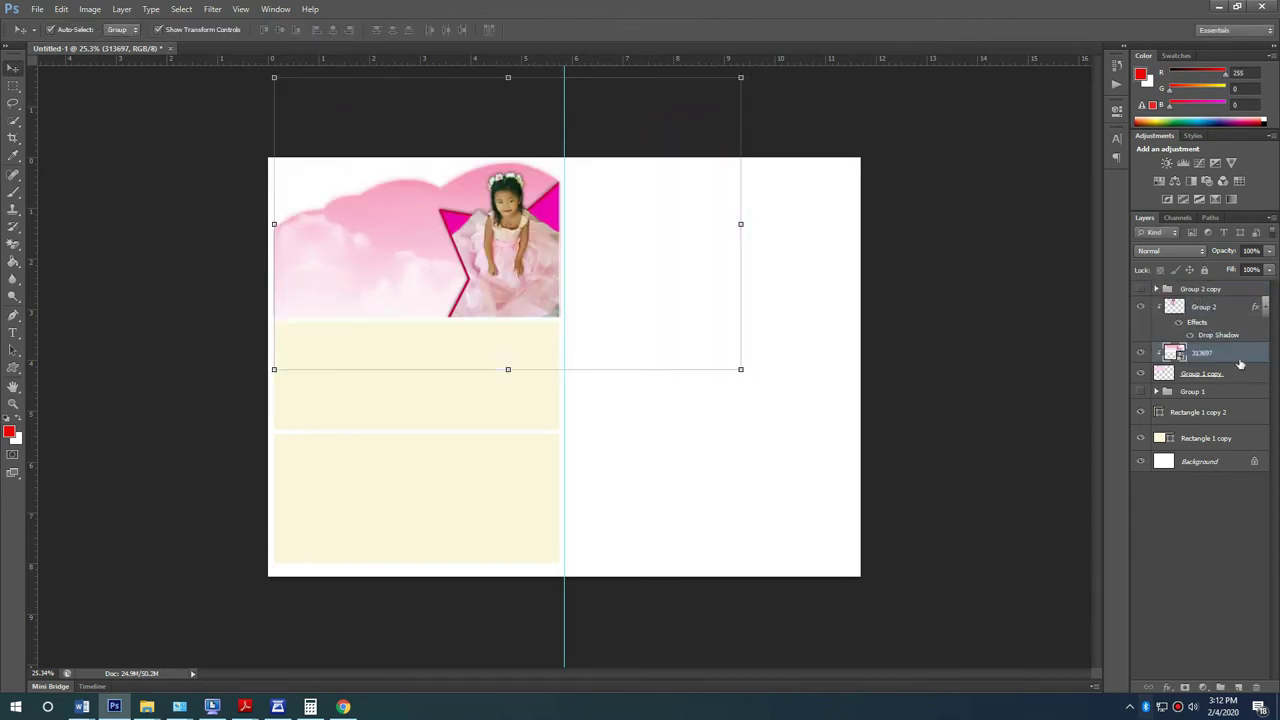
right_click(1240, 354)
click(782, 321)
scroll(384, 200, up, 1)
click(669, 508)
scroll(271, 280, up, 2)
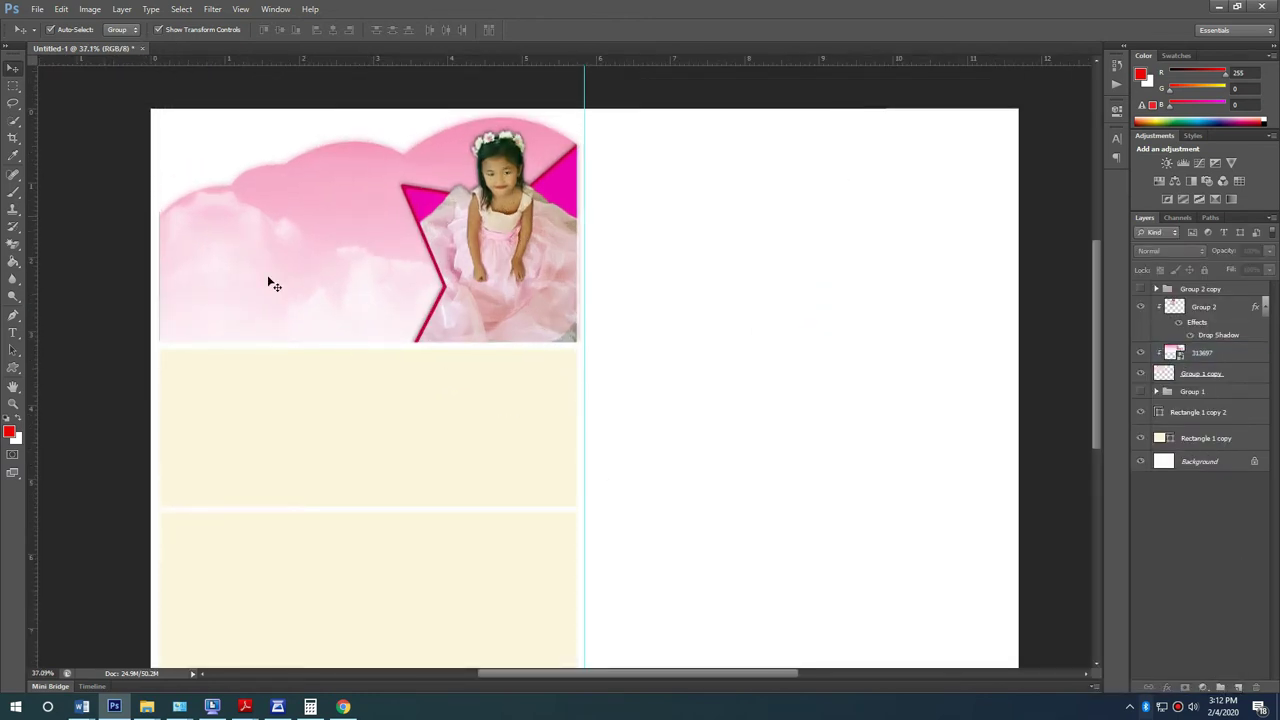
scroll(151, 266, up, 1)
scroll(150, 276, up, 5)
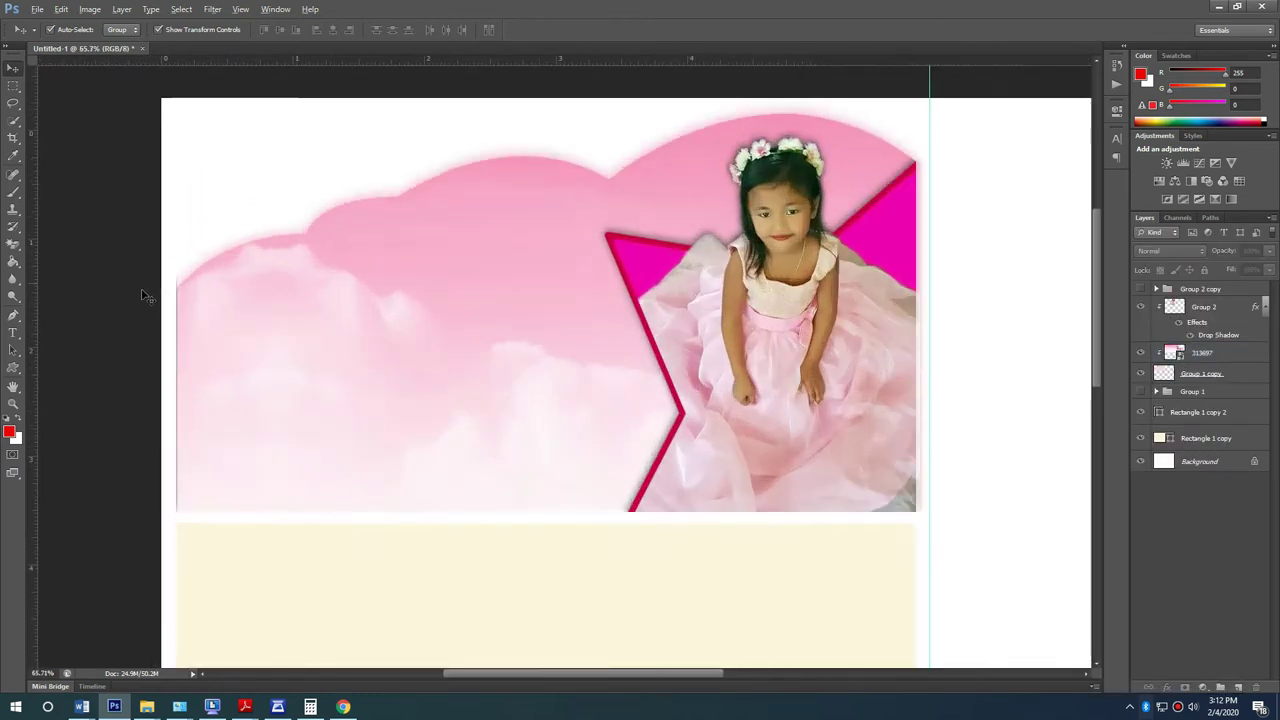
scroll(229, 289, up, 2)
click(251, 286)
key(e)
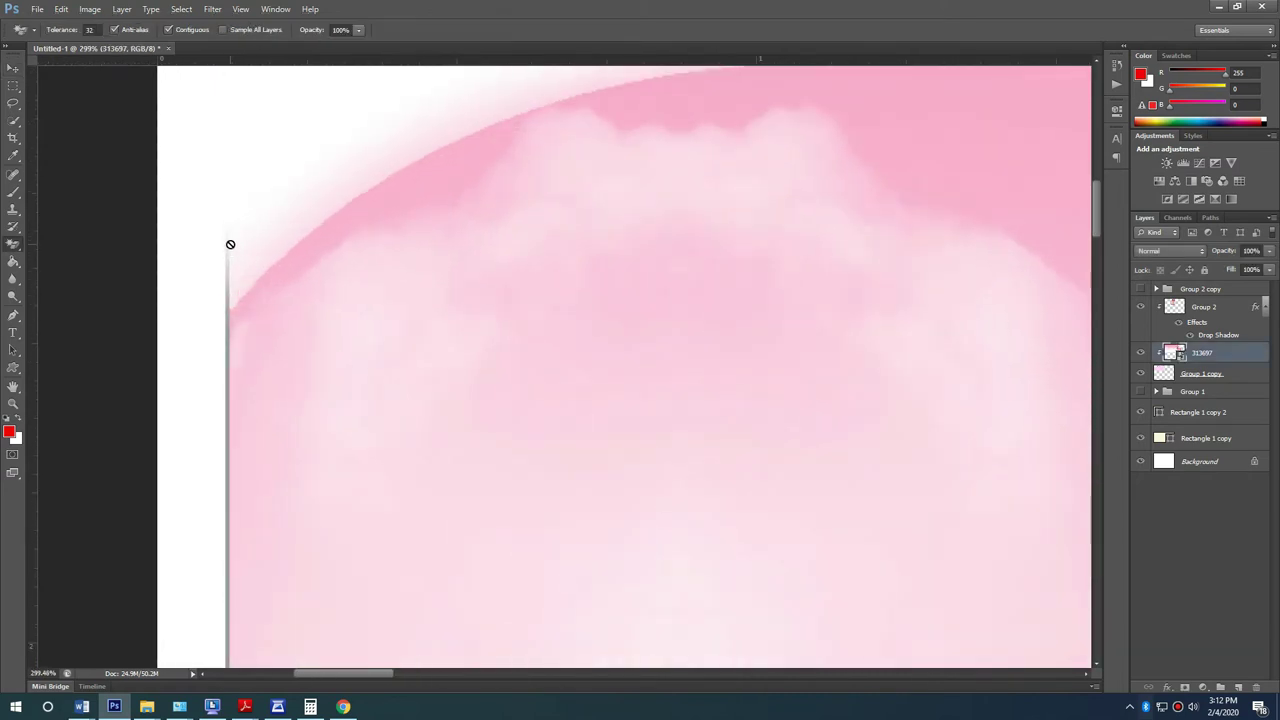
click(229, 244)
key(Escape)
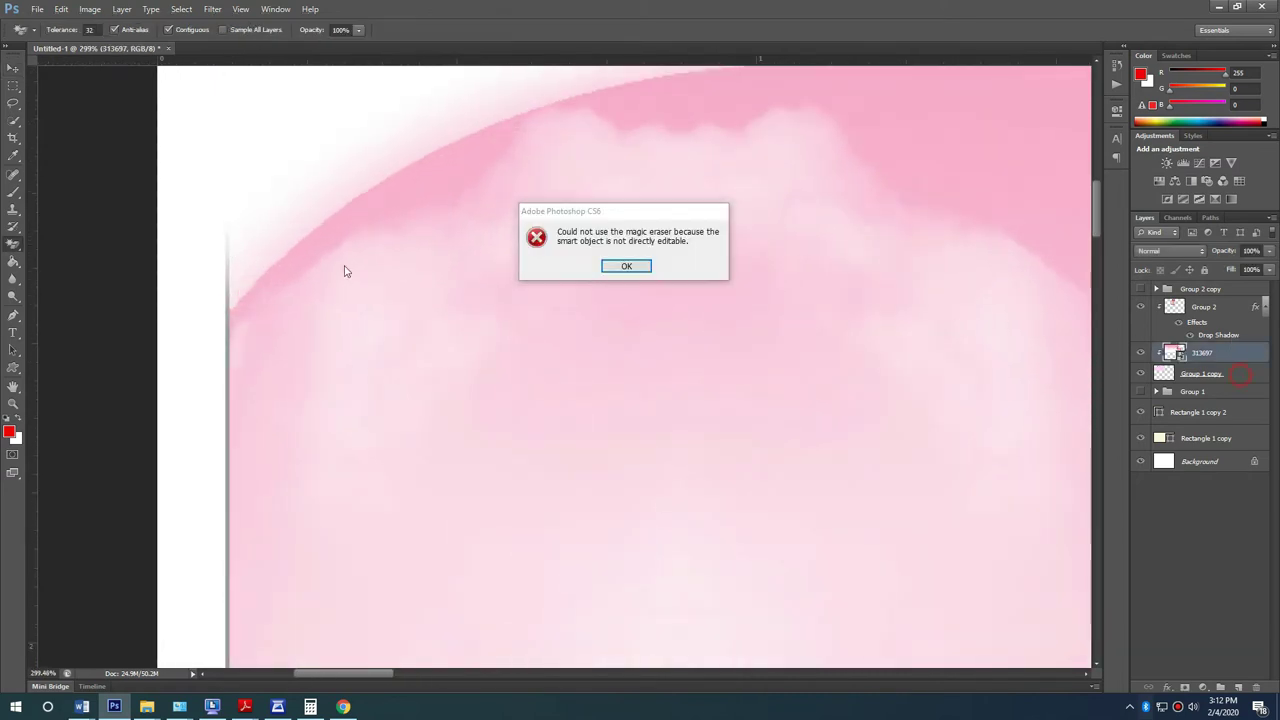
key(Return)
click(1238, 376)
right_click(13, 246)
click(60, 244)
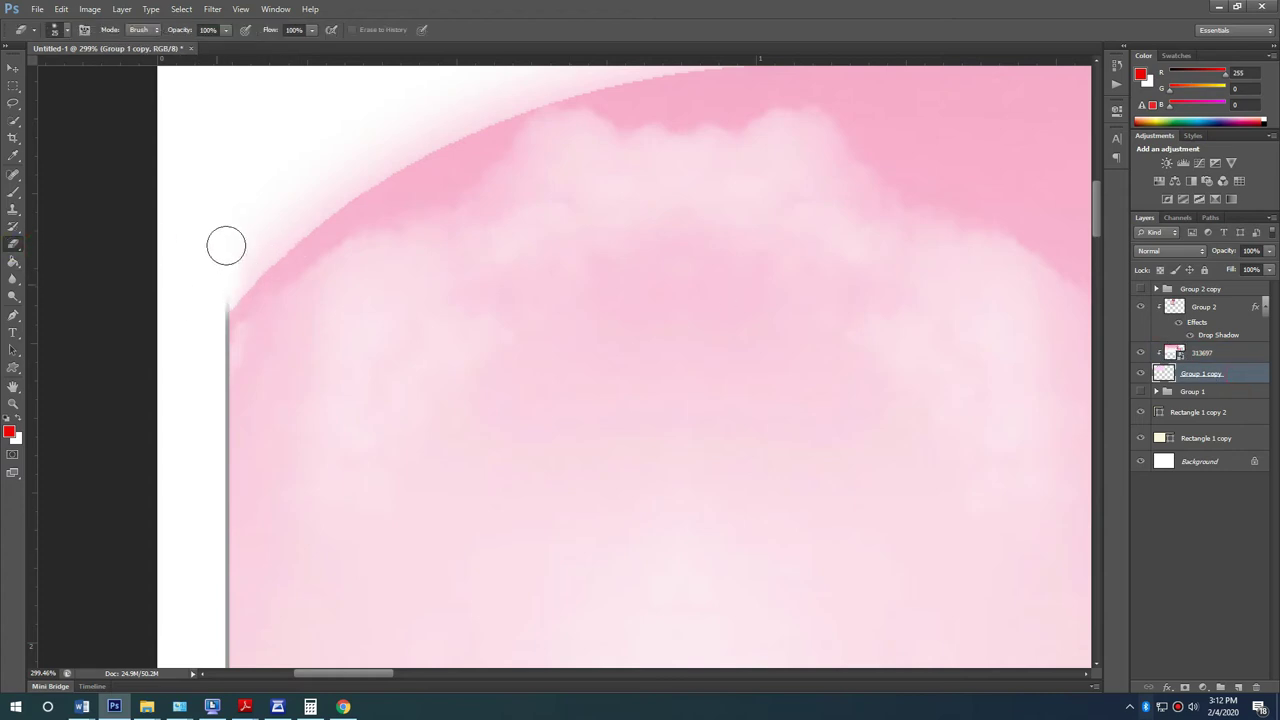
key(ctrl+0)
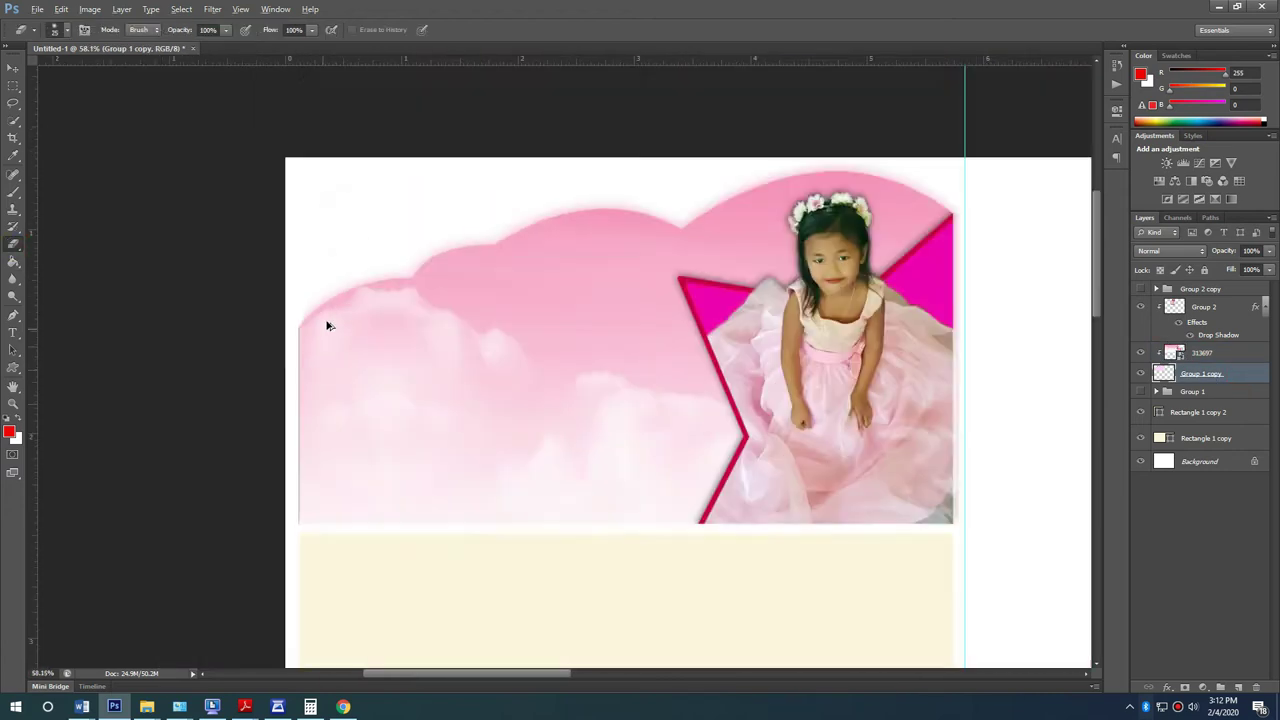
scroll(845, 379, up, 1)
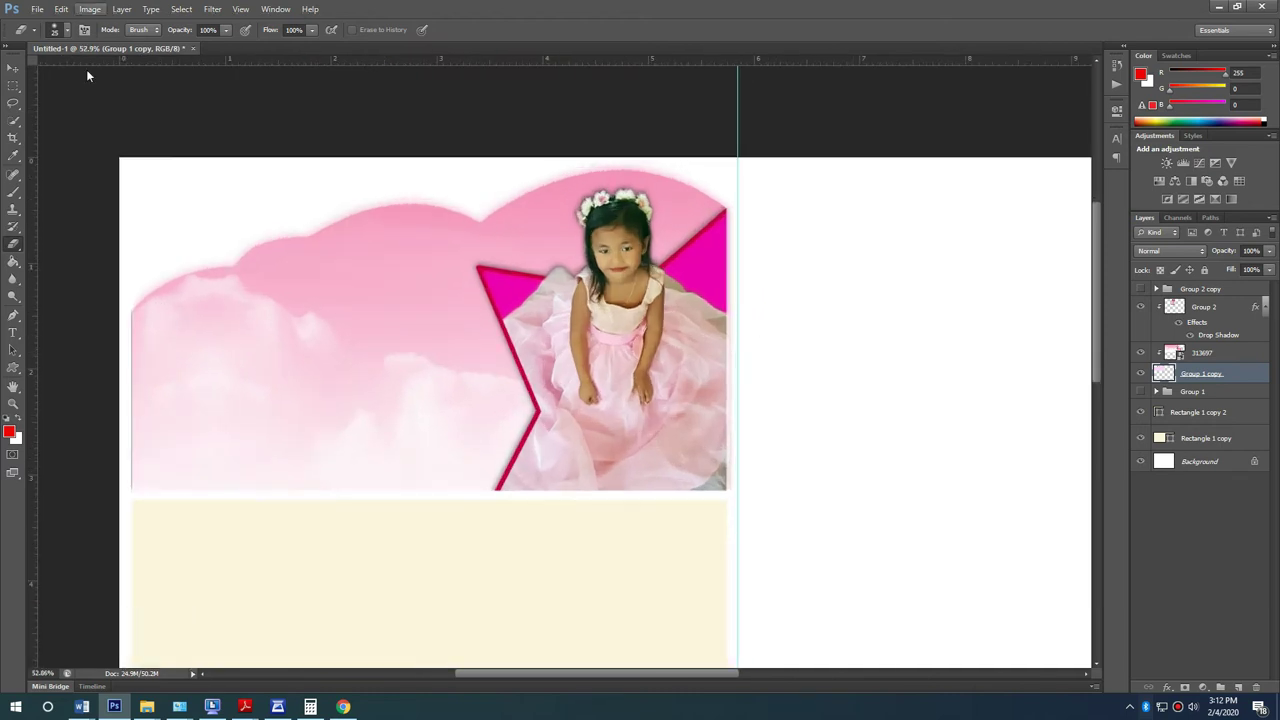
click(10, 69)
click(447, 124)
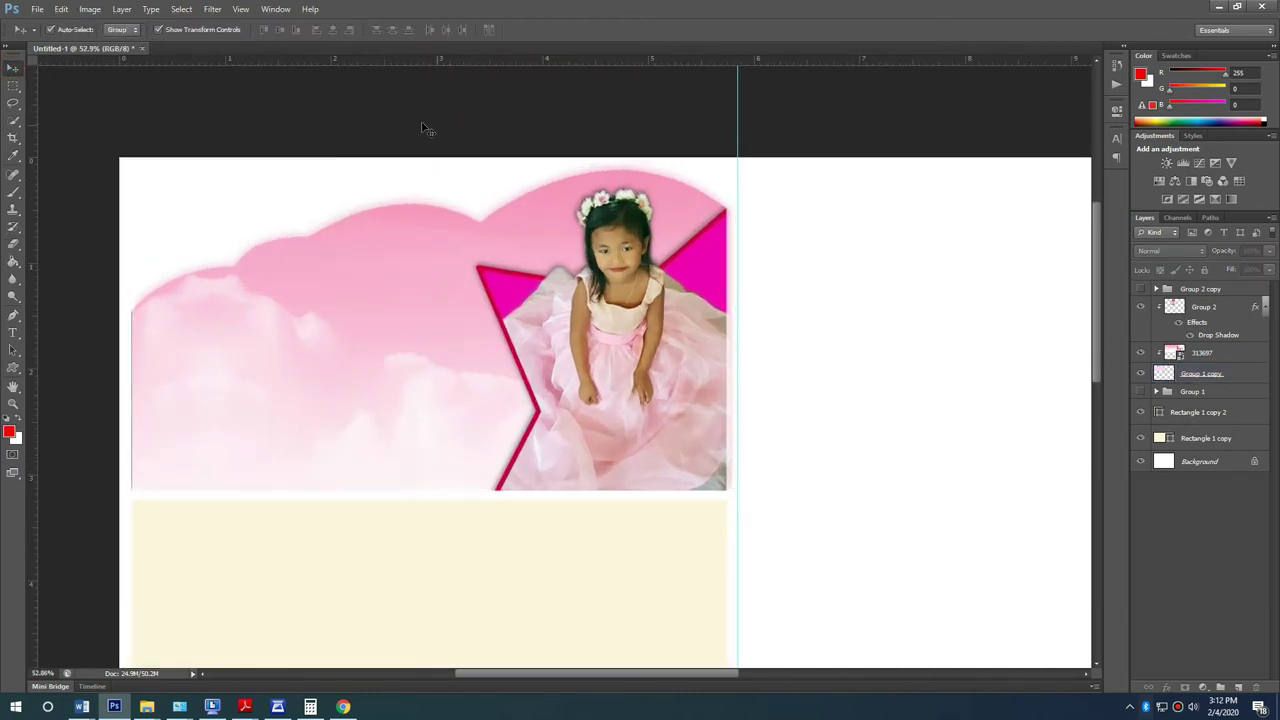
scroll(660, 505, up, 1)
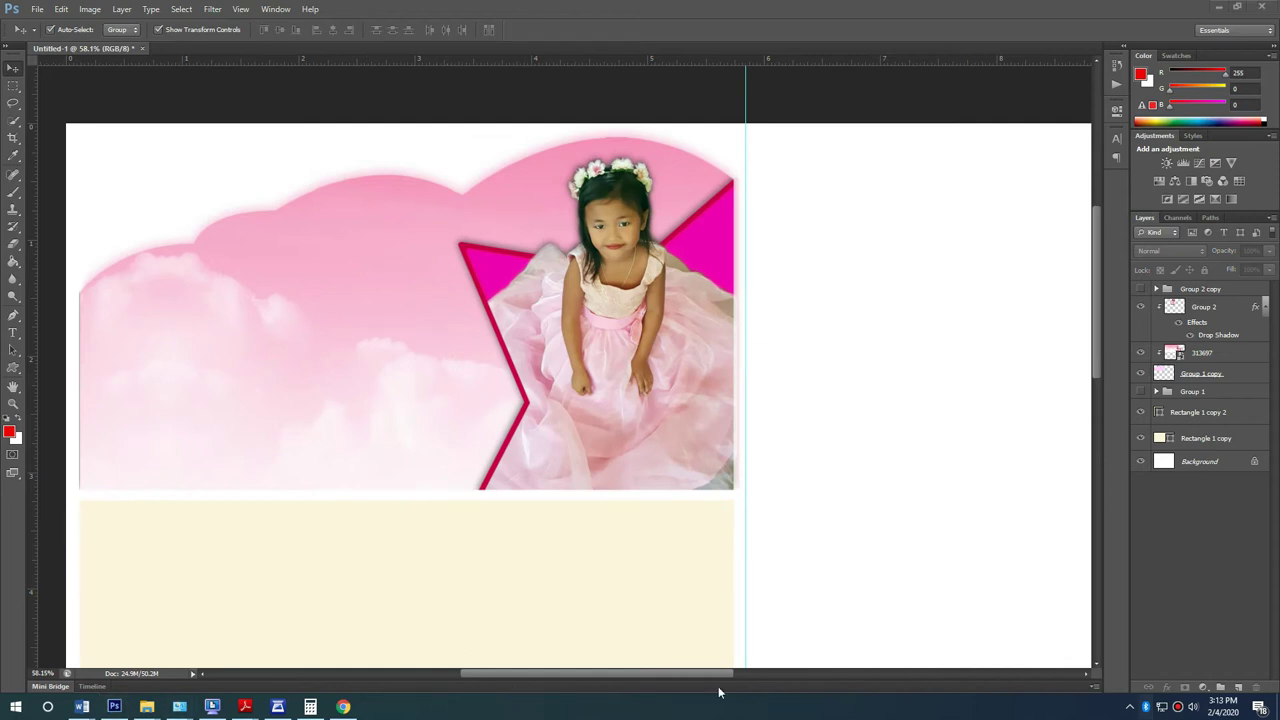
Step: Bring the two pony PNG images from the desktop into the document
click(114, 706)
drag(44, 356, 318, 451)
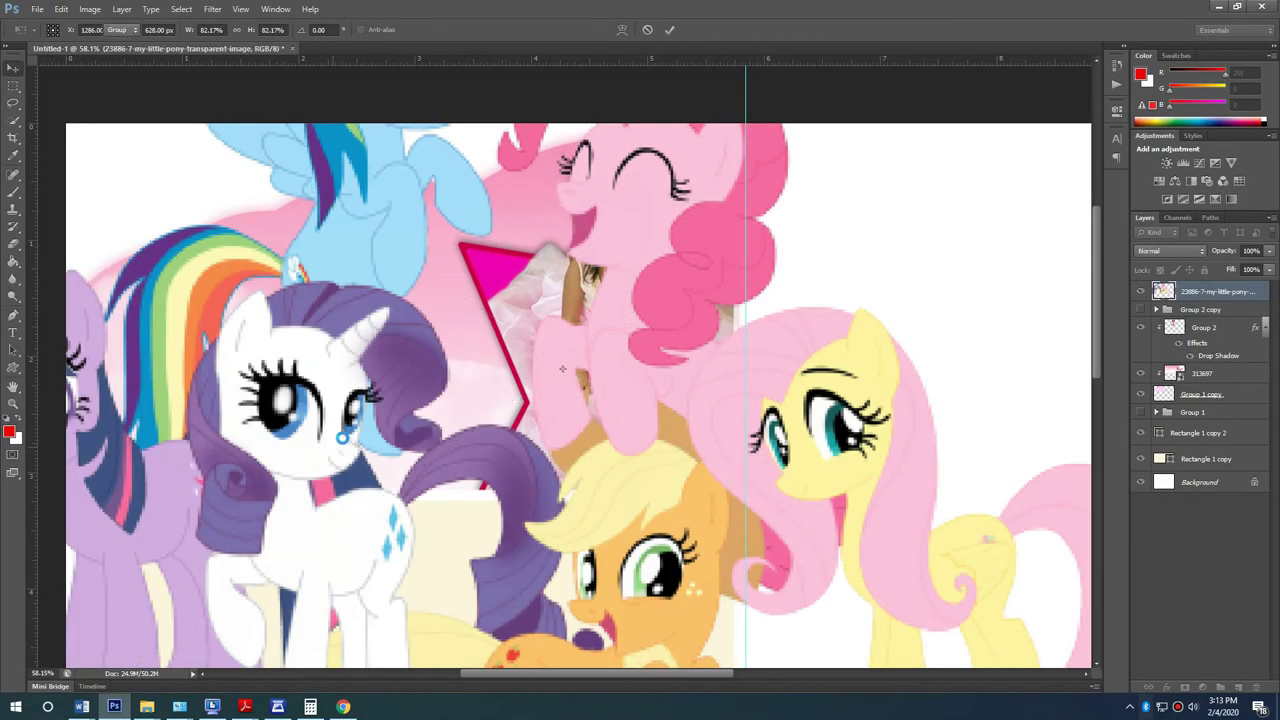
key(Return)
key(Return)
key(ctrl+0)
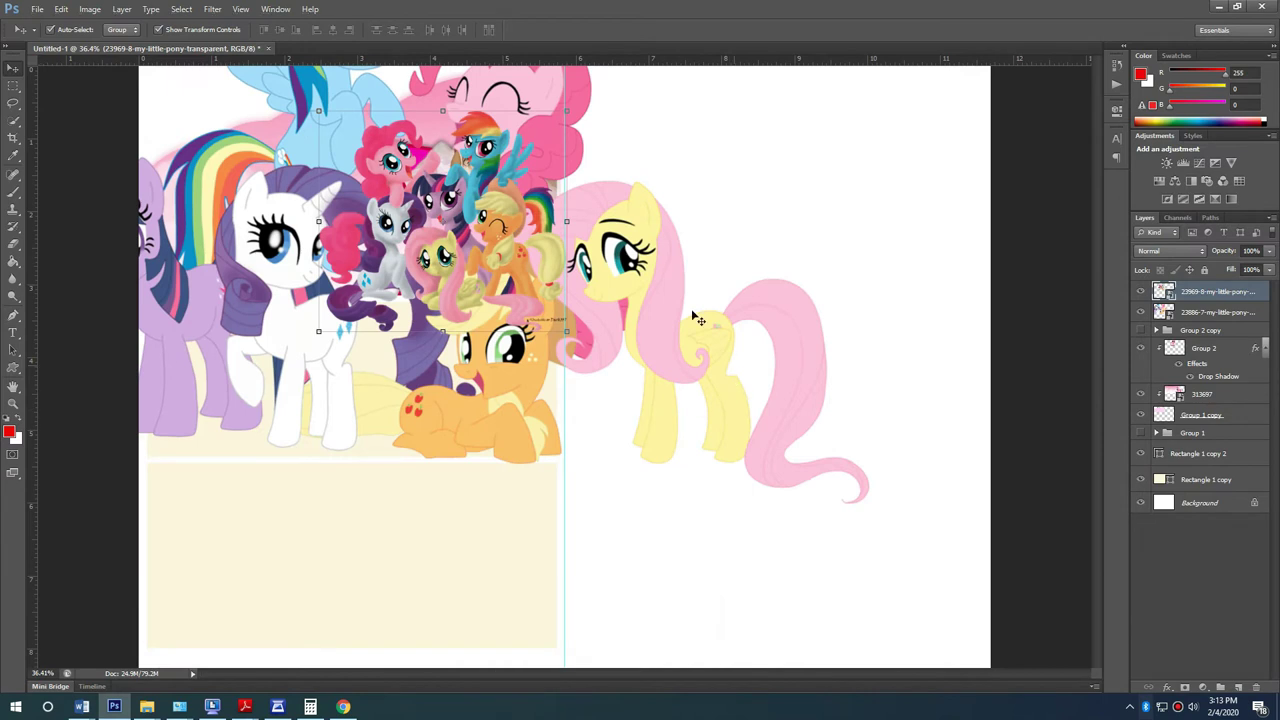
Step: Move the large pony image down and right and shrink it much smaller
drag(630, 230, 690, 500)
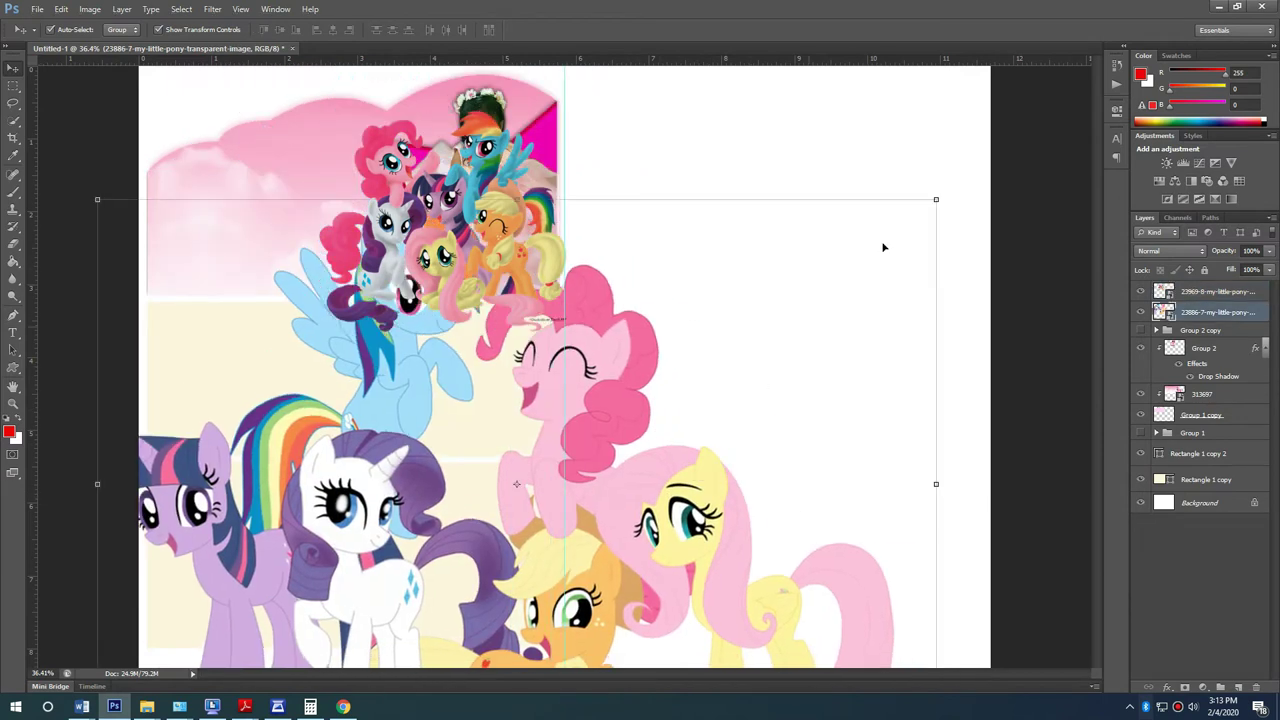
click(936, 200)
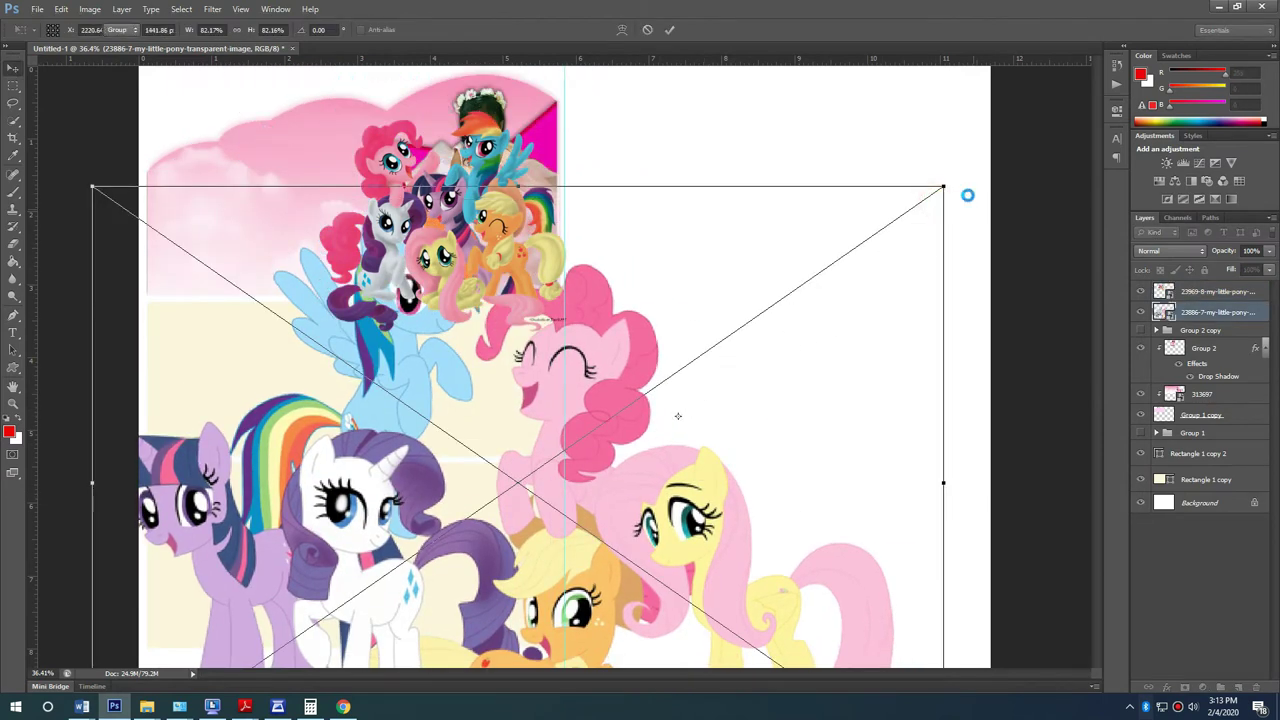
drag(943, 188, 640, 411)
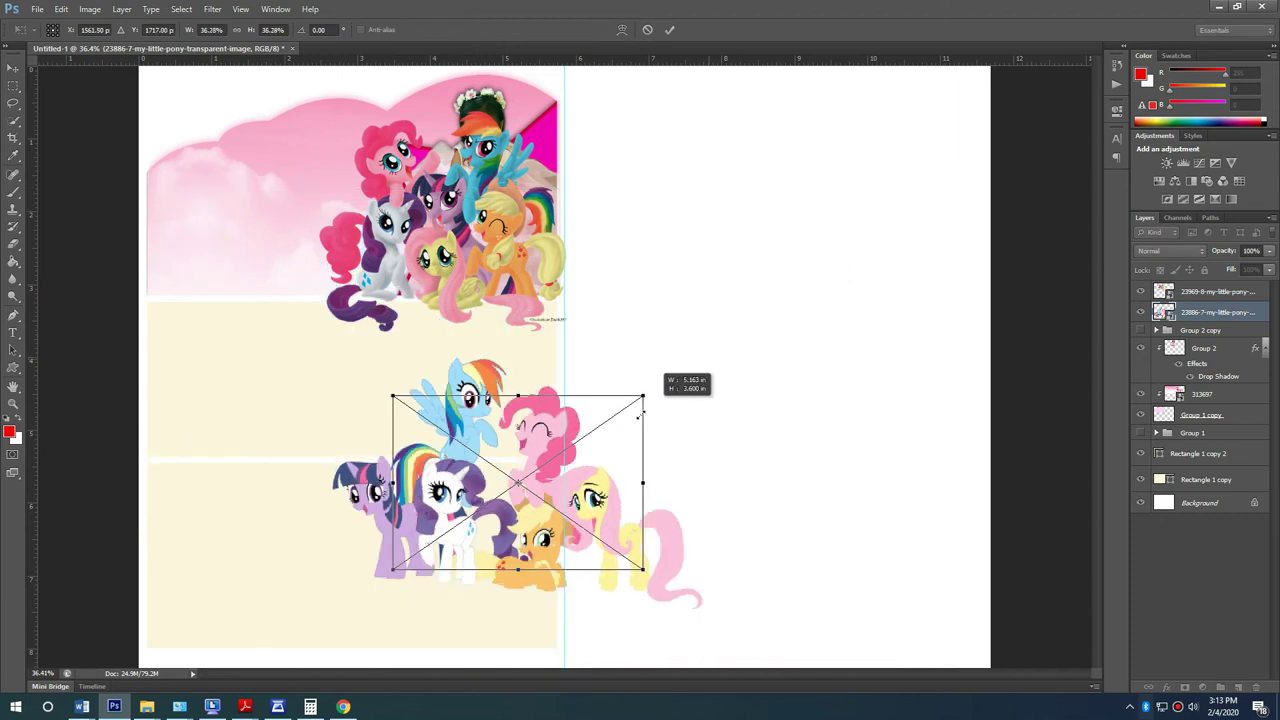
key(Return)
Step: Scale down the small pony group and position it at the foot of the girl's star photo
drag(531, 248, 780, 310)
drag(525, 505, 522, 290)
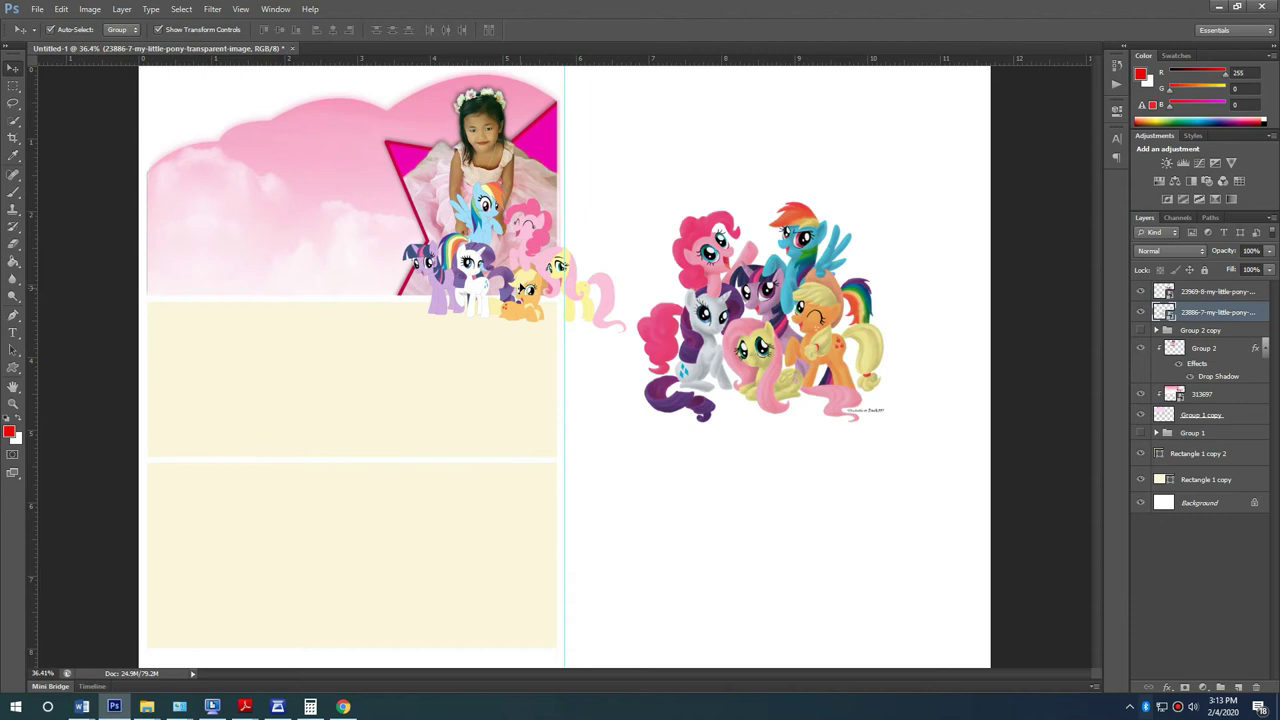
key(ctrl+t)
scroll(472, 177, up, 5)
drag(793, 184, 701, 243)
drag(609, 387, 621, 328)
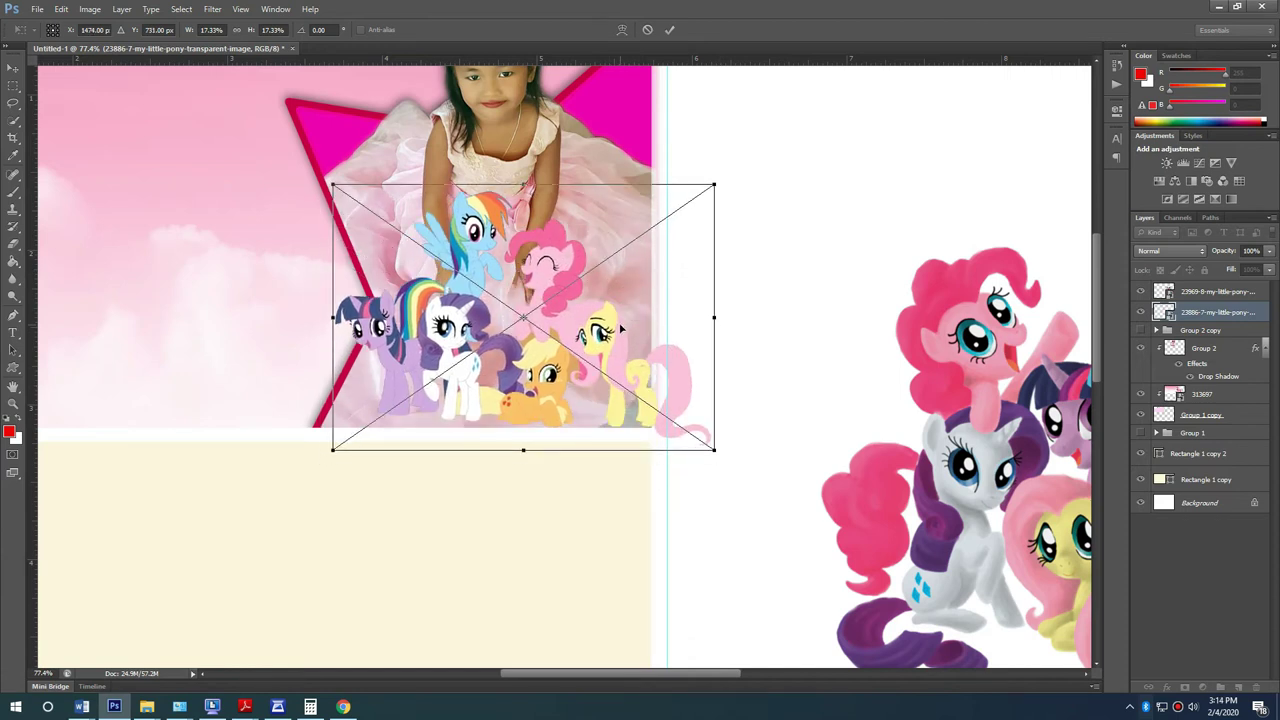
drag(713, 183, 677, 206)
drag(558, 318, 451, 322)
drag(570, 210, 537, 236)
drag(459, 349, 568, 347)
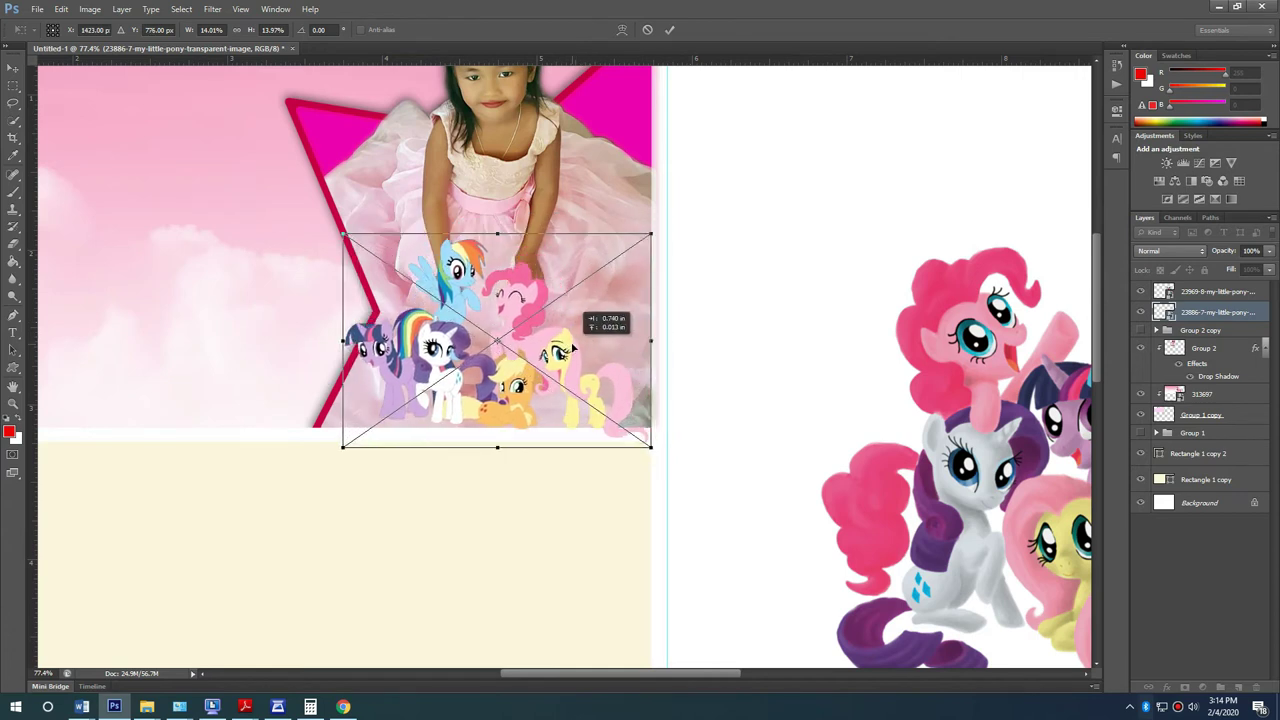
key(Return)
click(777, 314)
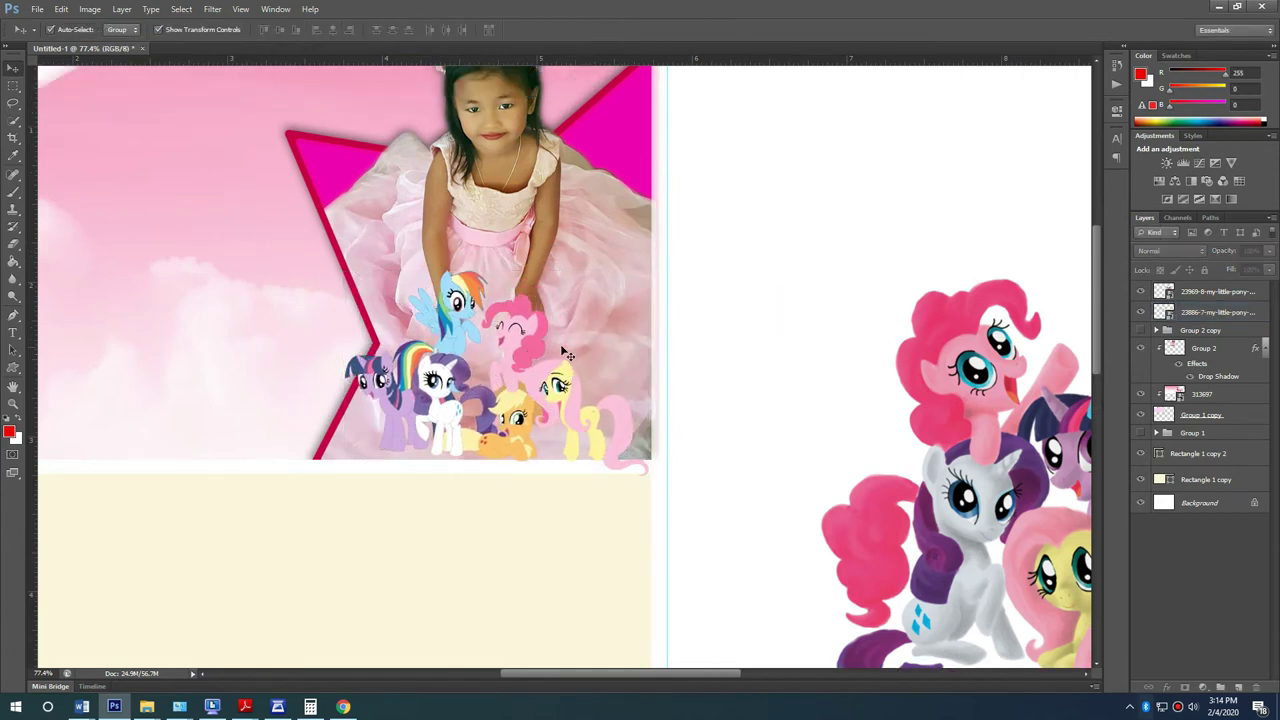
scroll(549, 358, down, 2)
click(549, 358)
Step: Shrink the small pony cluster slightly and move it onto the girl's lap
drag(530, 384, 373, 394)
click(751, 298)
scroll(393, 385, down, 2)
scroll(393, 385, up, 1)
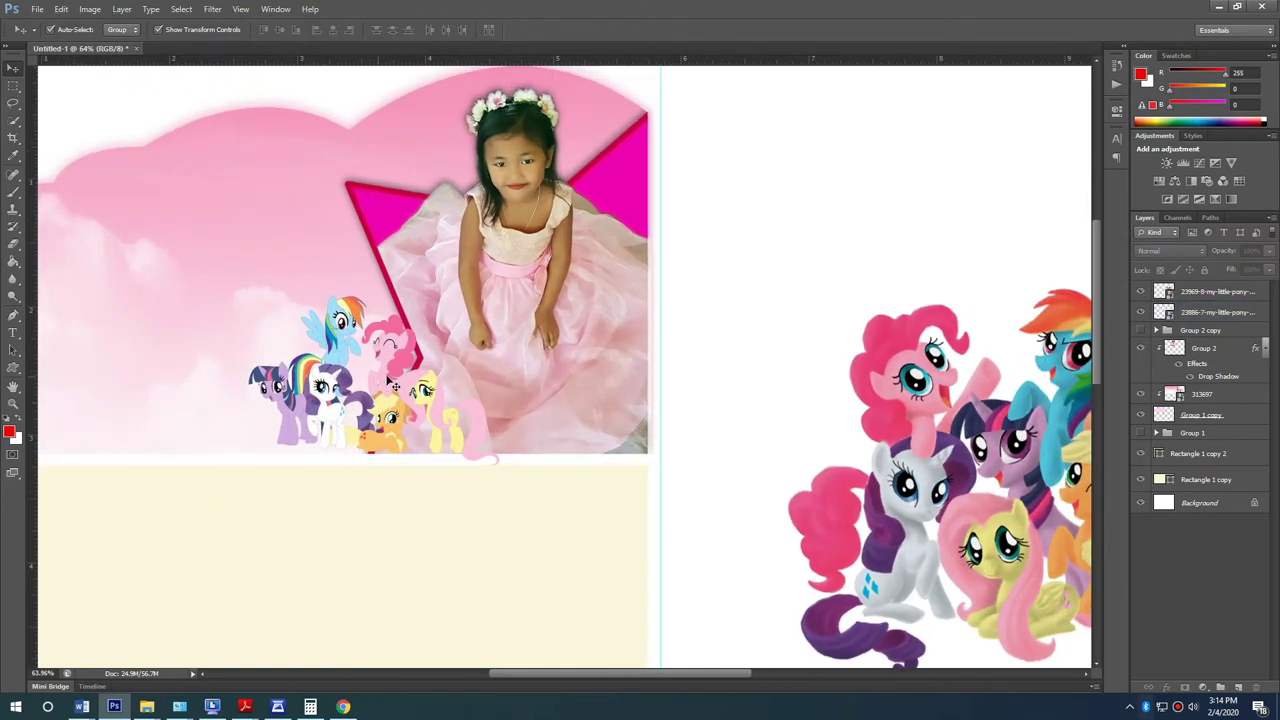
click(395, 386)
drag(389, 378, 541, 353)
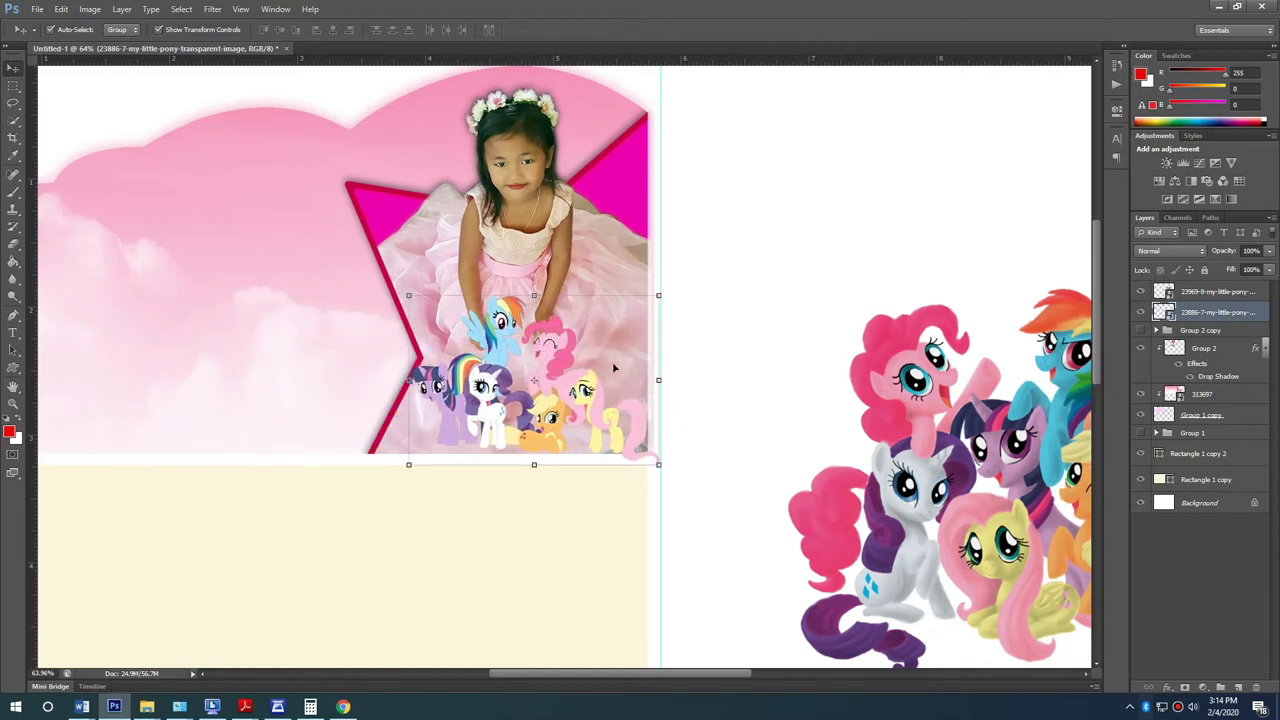
key(ctrl+t)
drag(658, 295, 648, 301)
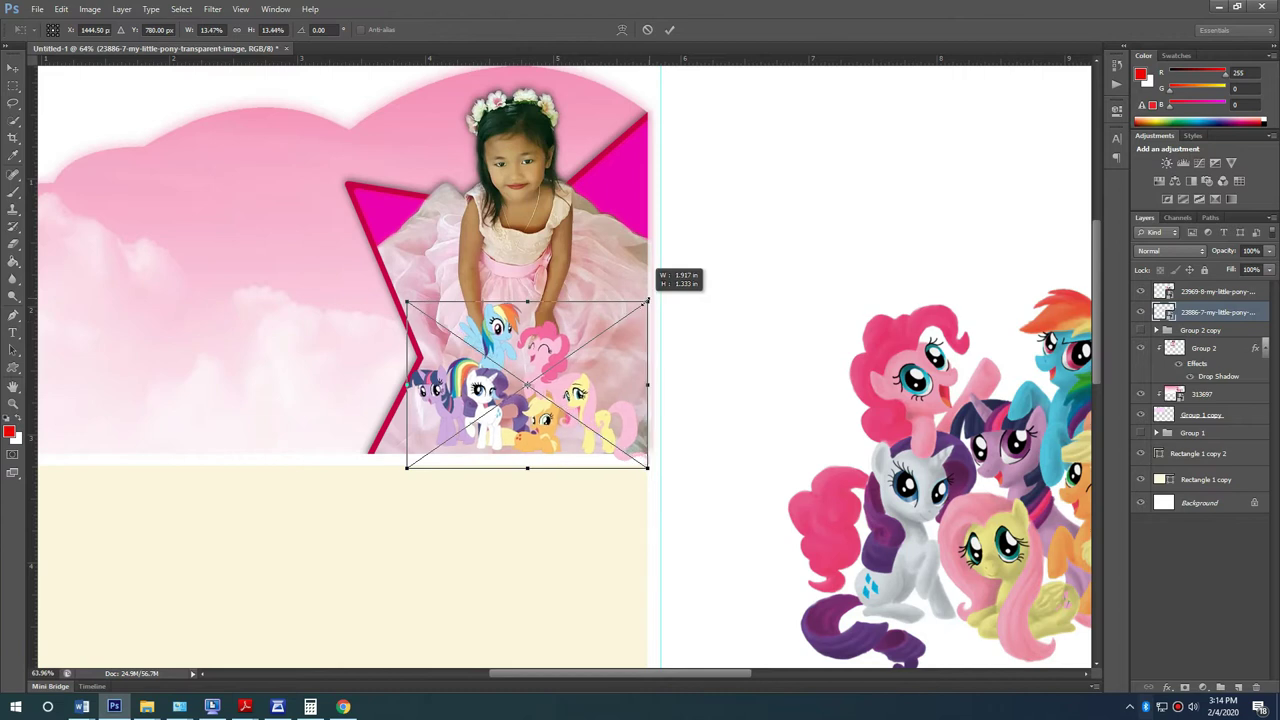
drag(548, 368, 574, 381)
key(Return)
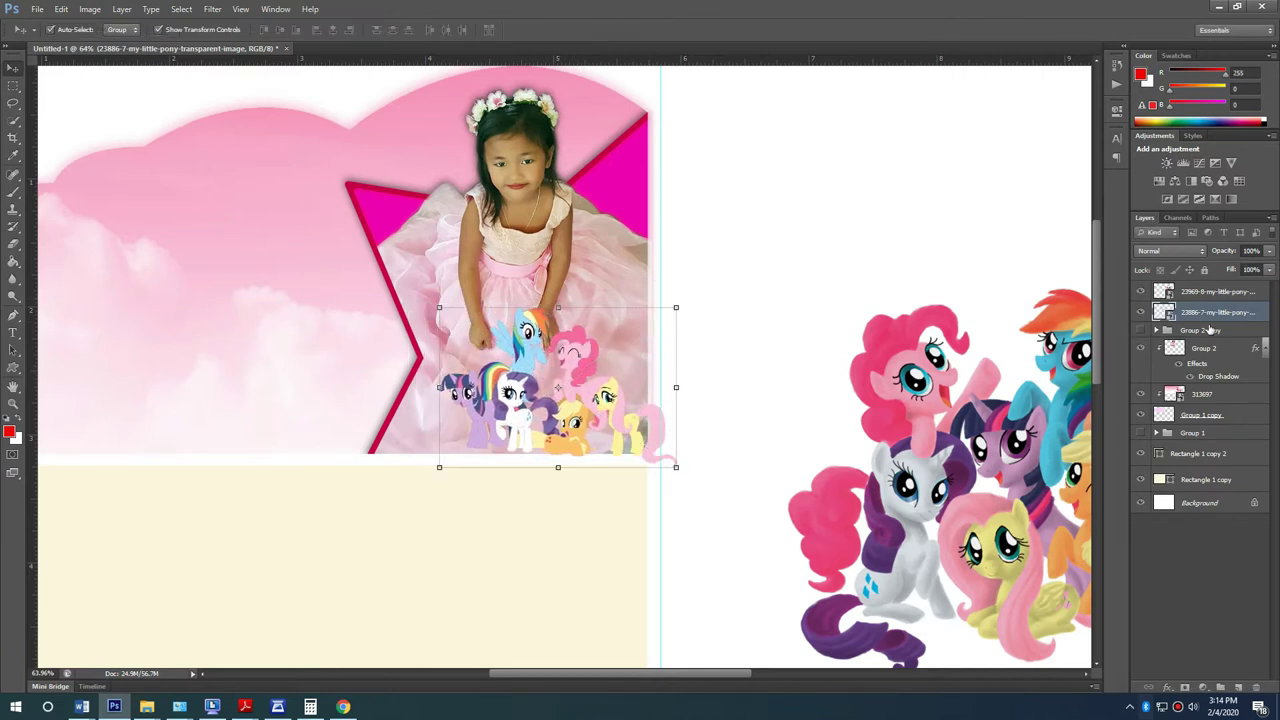
Step: Reorder Group 2 copy below the ponies and clip the pony cluster inside the star photo
mouse_move(1218, 337)
mouse_down()
mouse_move(1204, 368)
mouse_move(1200, 342)
mouse_up()
click(1199, 330)
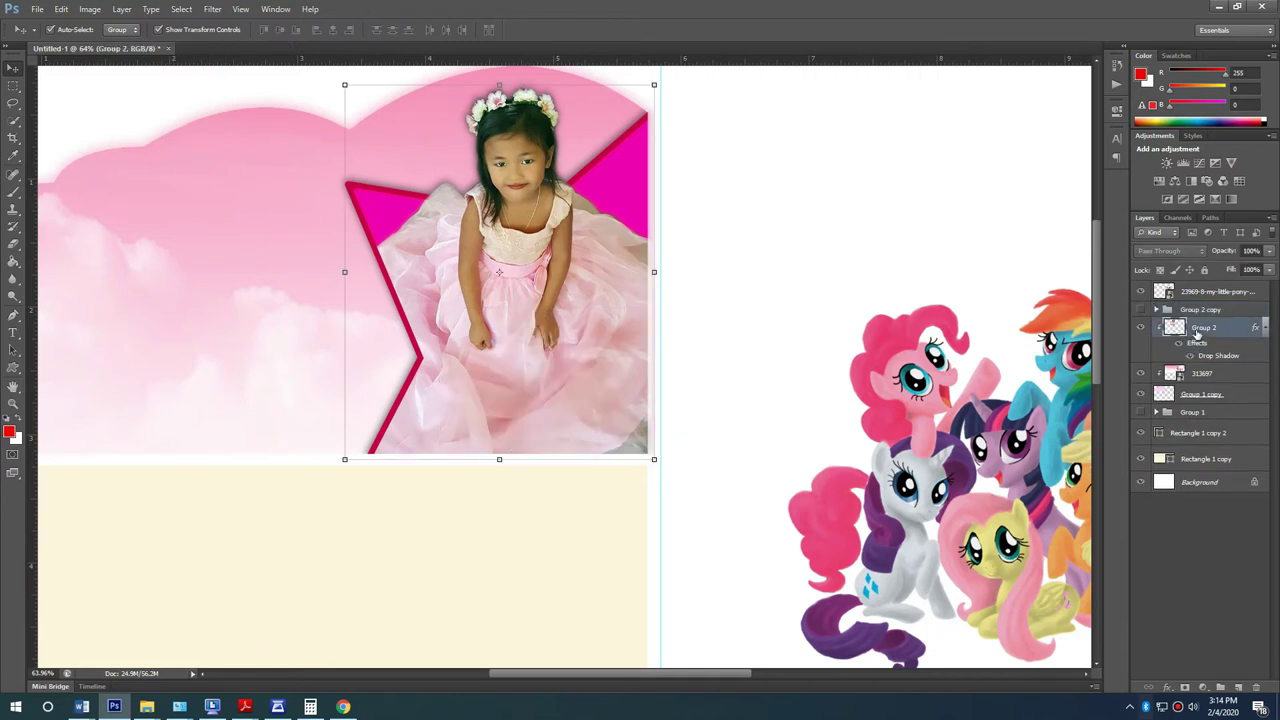
key(ctrl+z)
click(1200, 331)
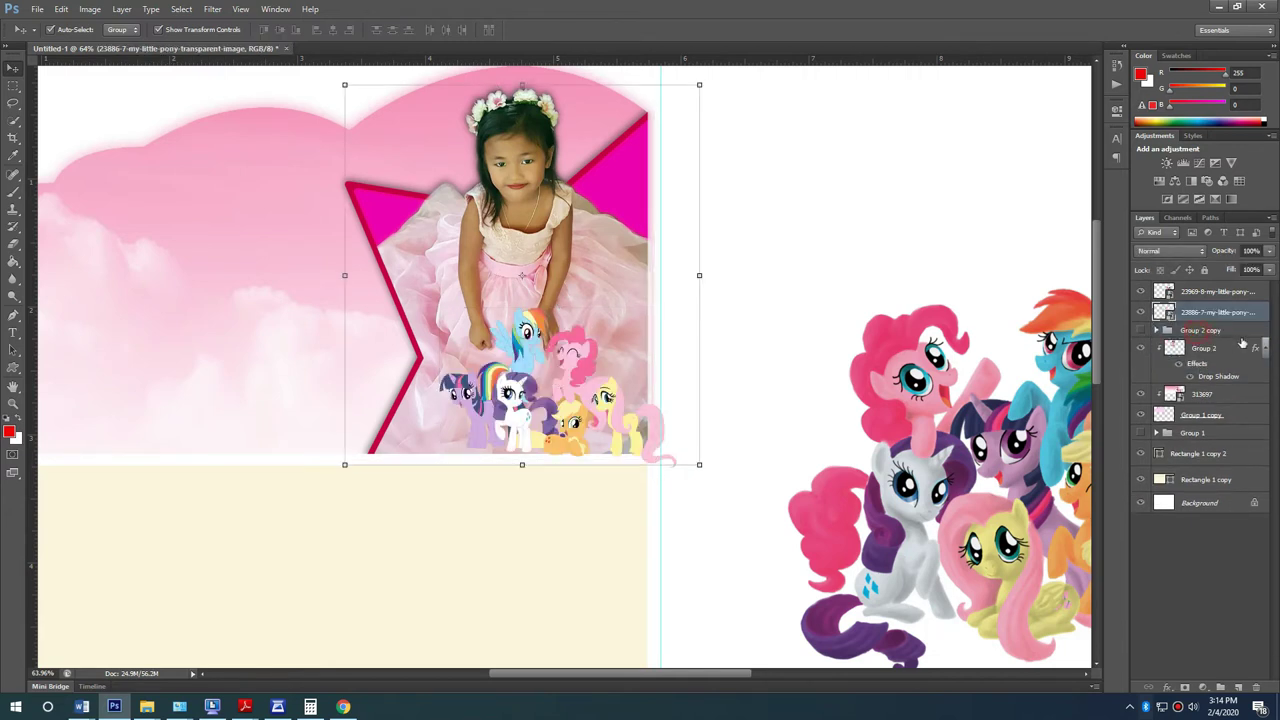
key(ctrl+bracketleft)
key(ctrl+bracketleft)
key(ctrl+bracketleft)
key(ctrl+bracketleft)
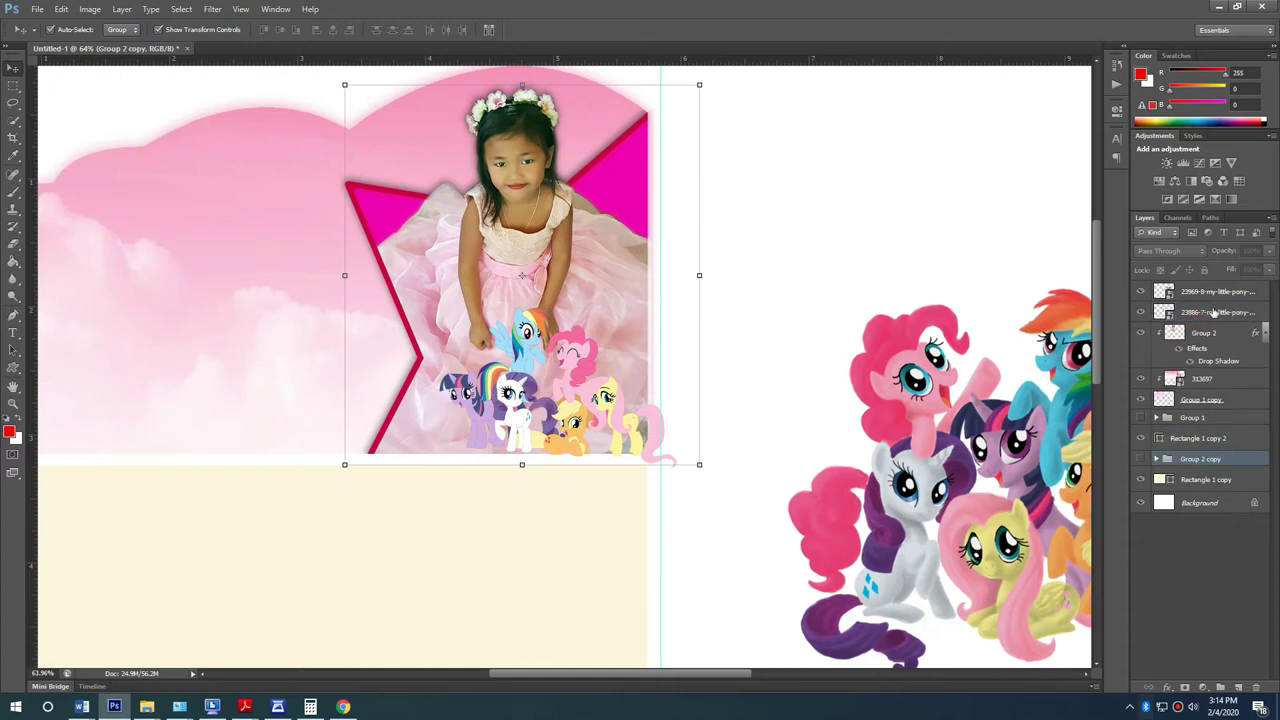
click(1213, 312)
right_click(1213, 312)
click(1115, 430)
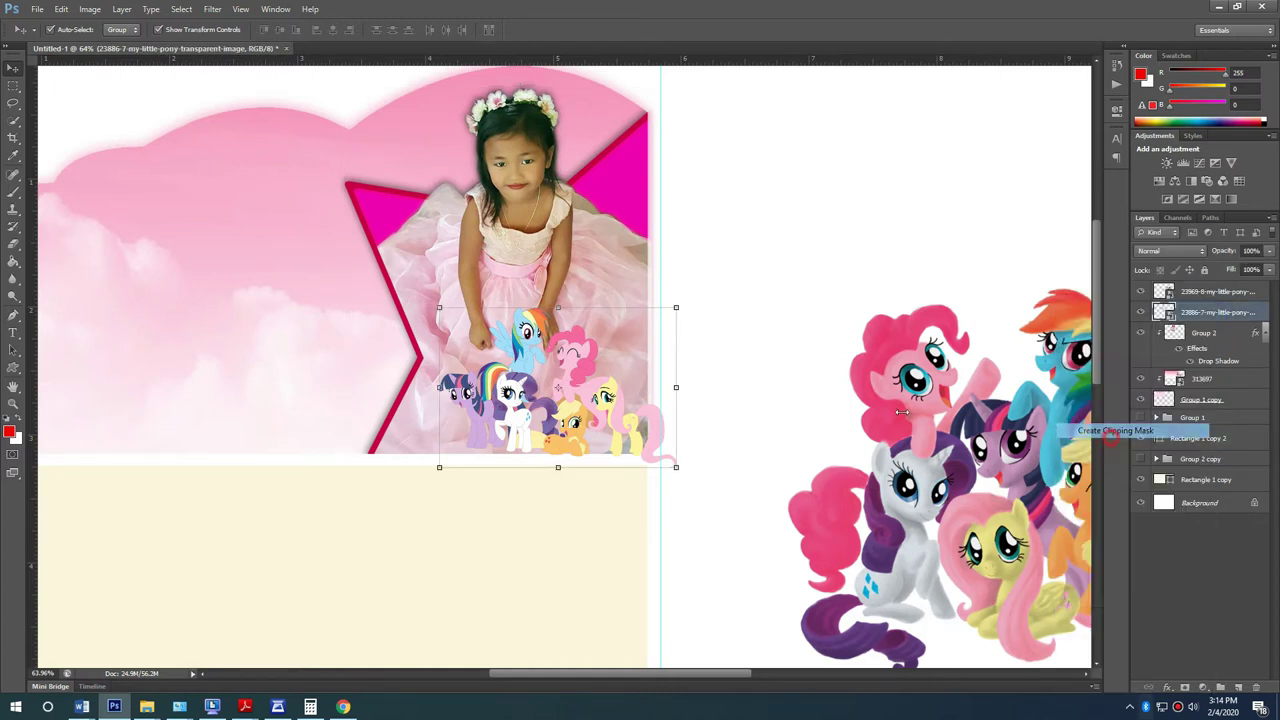
click(722, 360)
Step: Delete the large pony image beside the page
alt+scroll(654, 380, down, 2)
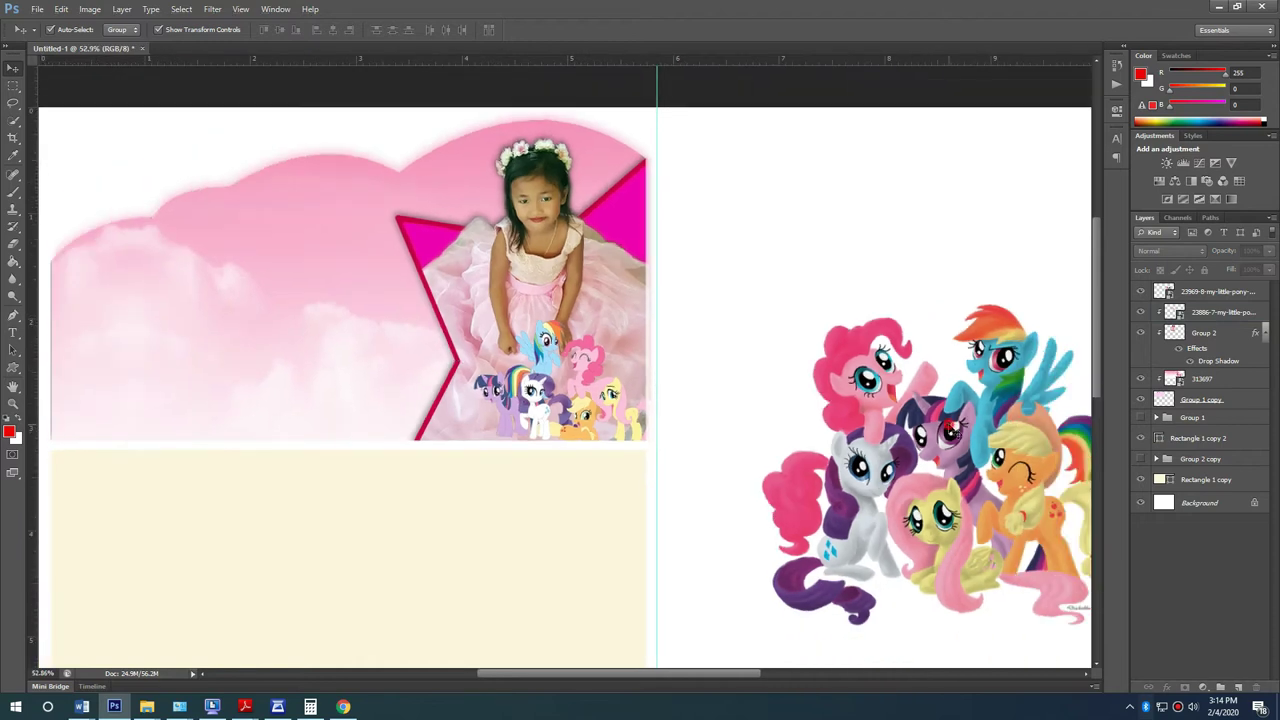
click(950, 427)
key(Delete)
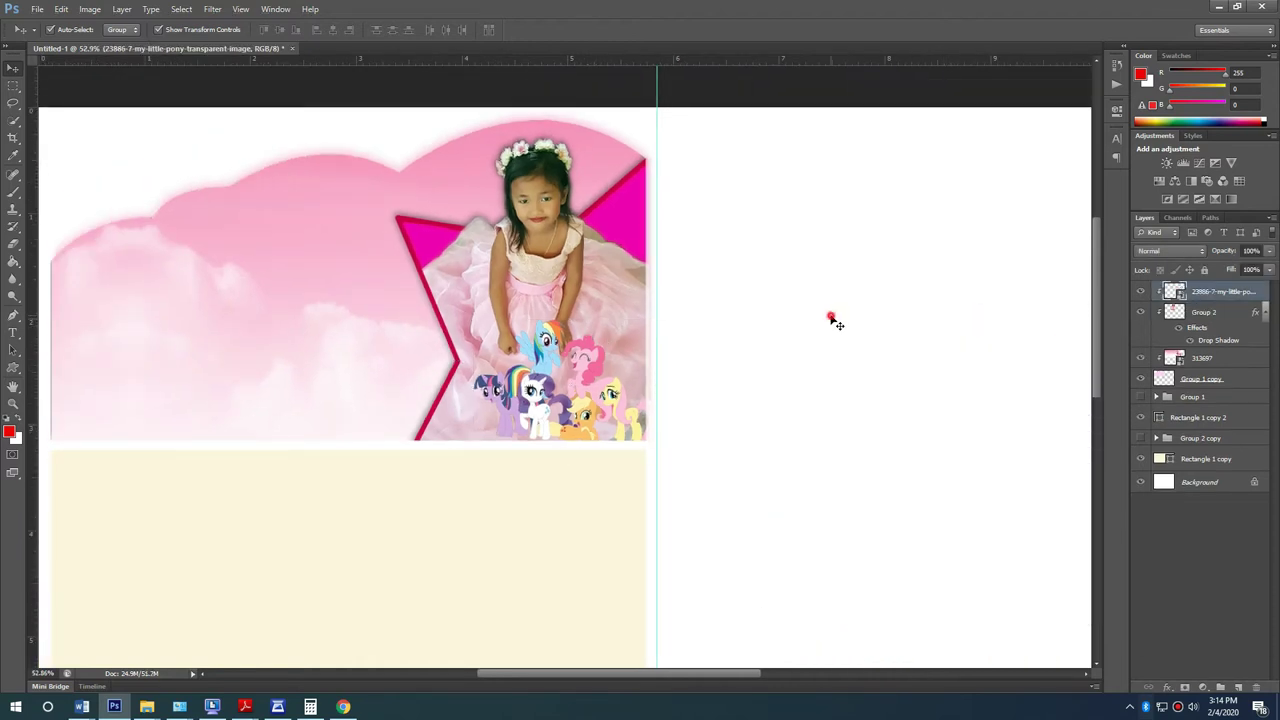
click(836, 322)
scroll(212, 350, up, 1)
drag(332, 349, 480, 354)
Step: Draw a red rectangle bar across the cloud banner and move its layer behind the star group
alt+scroll(480, 354, up, 1)
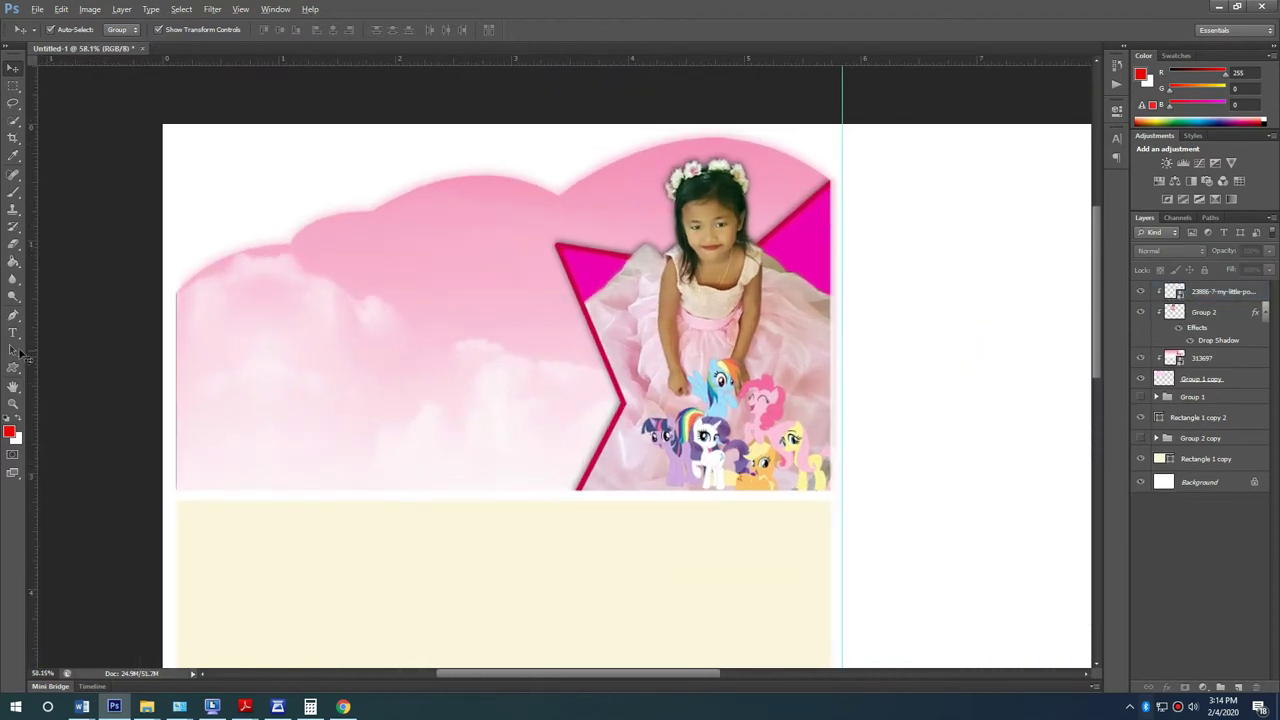
click(15, 368)
click(91, 368)
drag(610, 314, 316, 264)
key(v)
drag(1235, 296, 1195, 370)
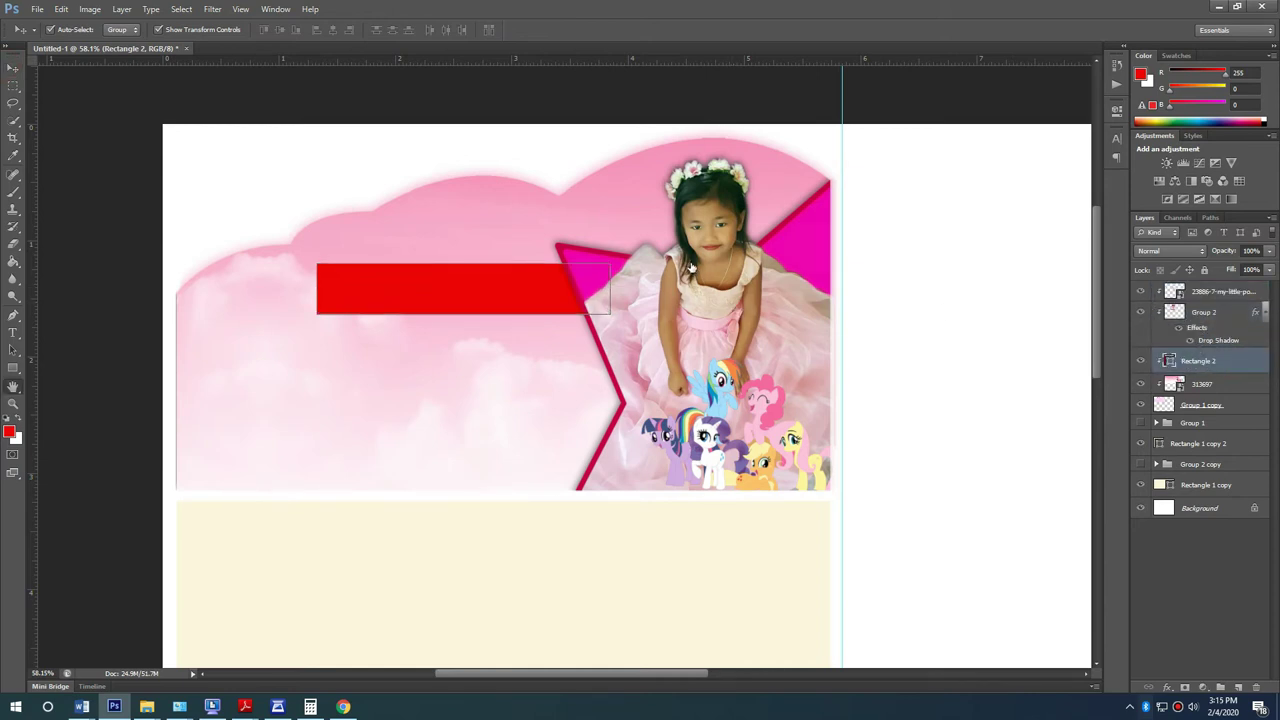
key(Escape)
Step: Place the pony virtues wallpaper from the desktop and shrink it to the right of the page
key(super+d)
click(690, 368)
click(675, 256)
drag(116, 707, 714, 367)
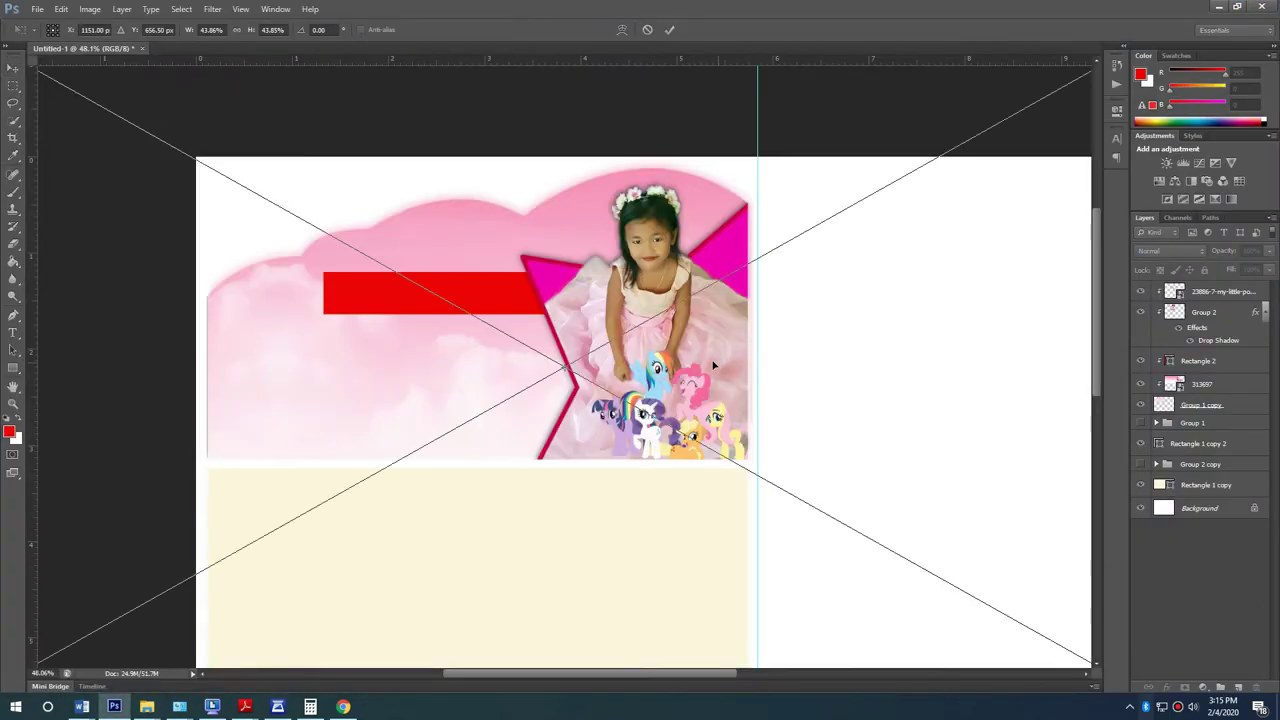
key(Return)
key(ctrl+0)
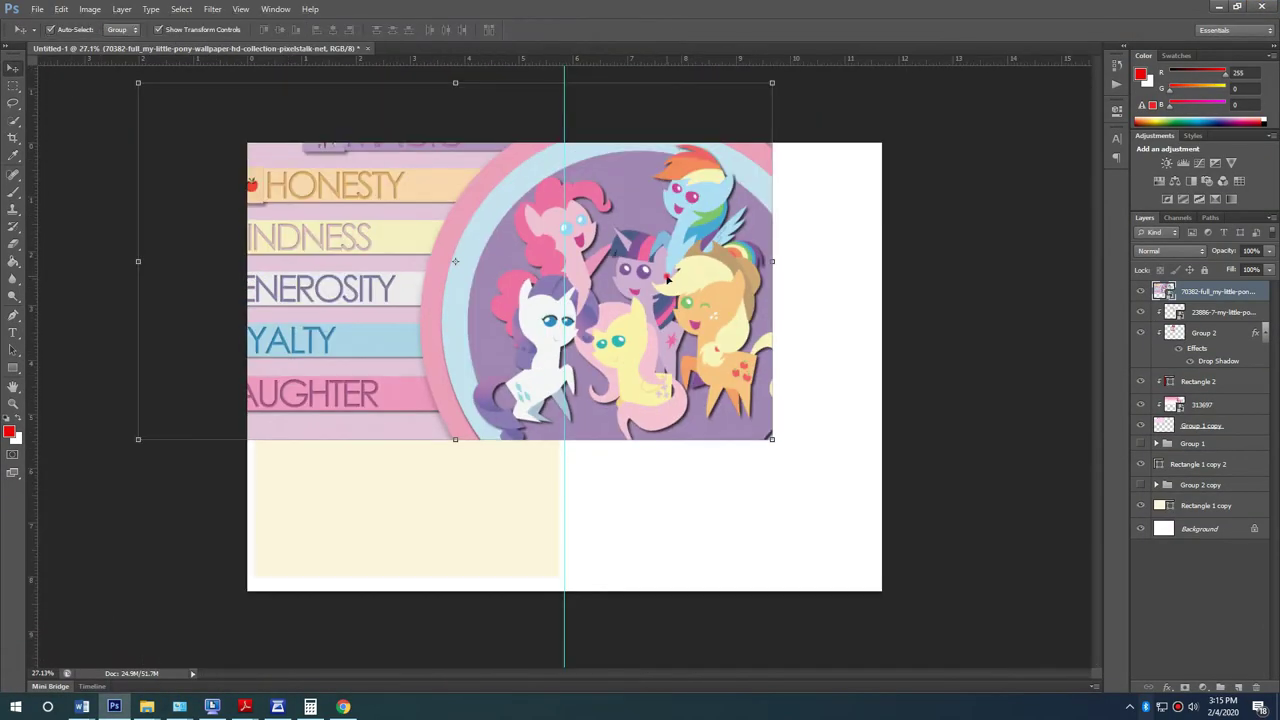
mouse_move(790, 195)
mouse_down()
mouse_move(586, 314)
mouse_move(655, 300)
mouse_move(808, 206)
mouse_up()
scroll(391, 174, up, 5)
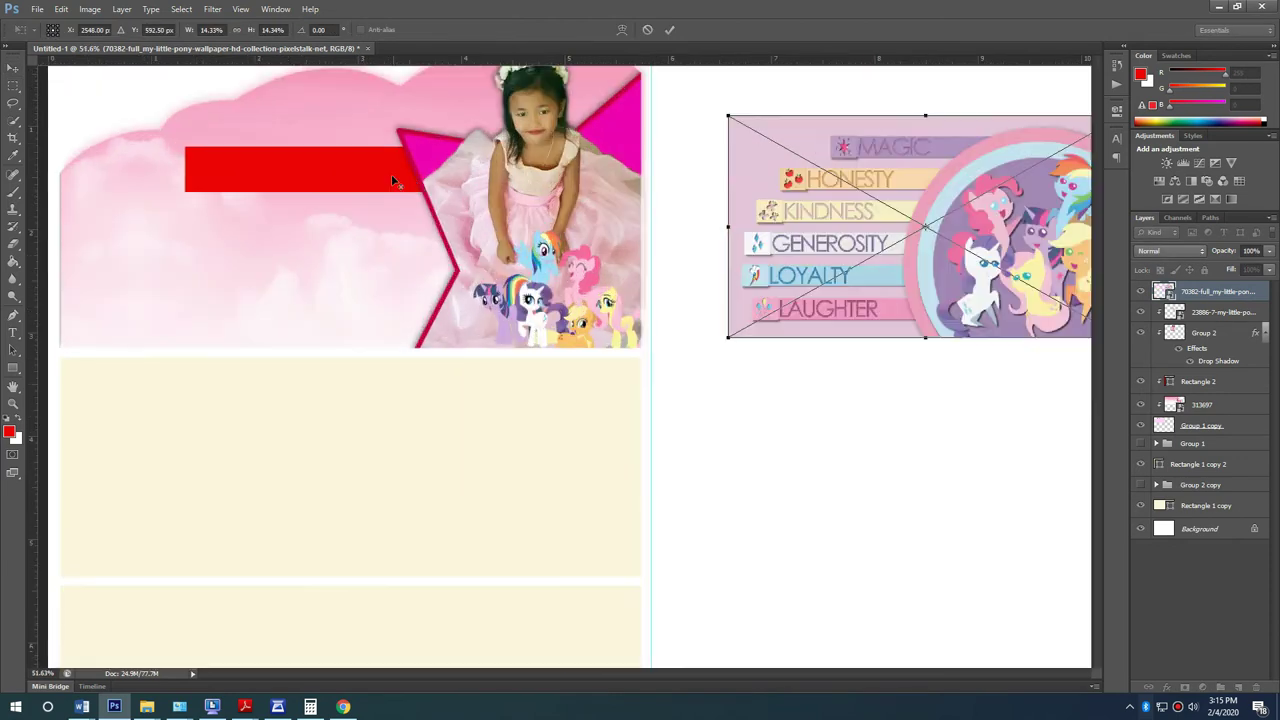
key(Return)
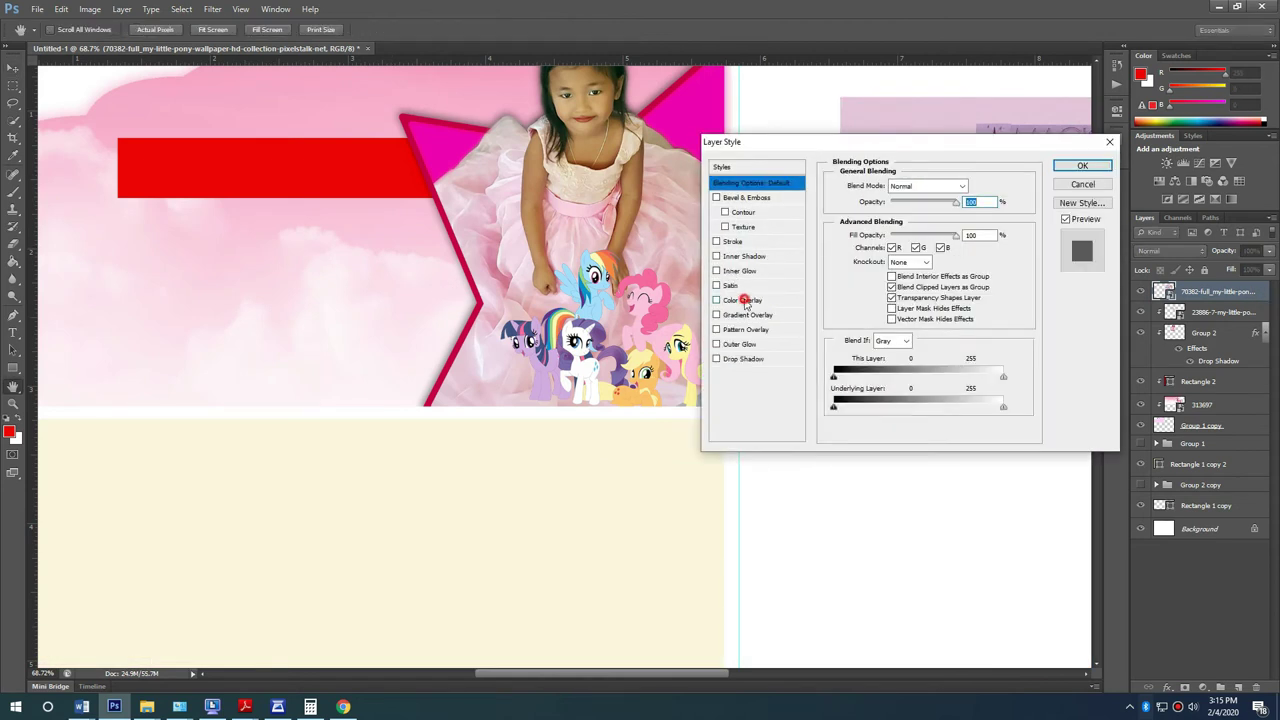
Step: Give the red bar a Color Overlay in a lavender-pink sampled from the wallpaper
click(743, 300)
drag(938, 142, 732, 323)
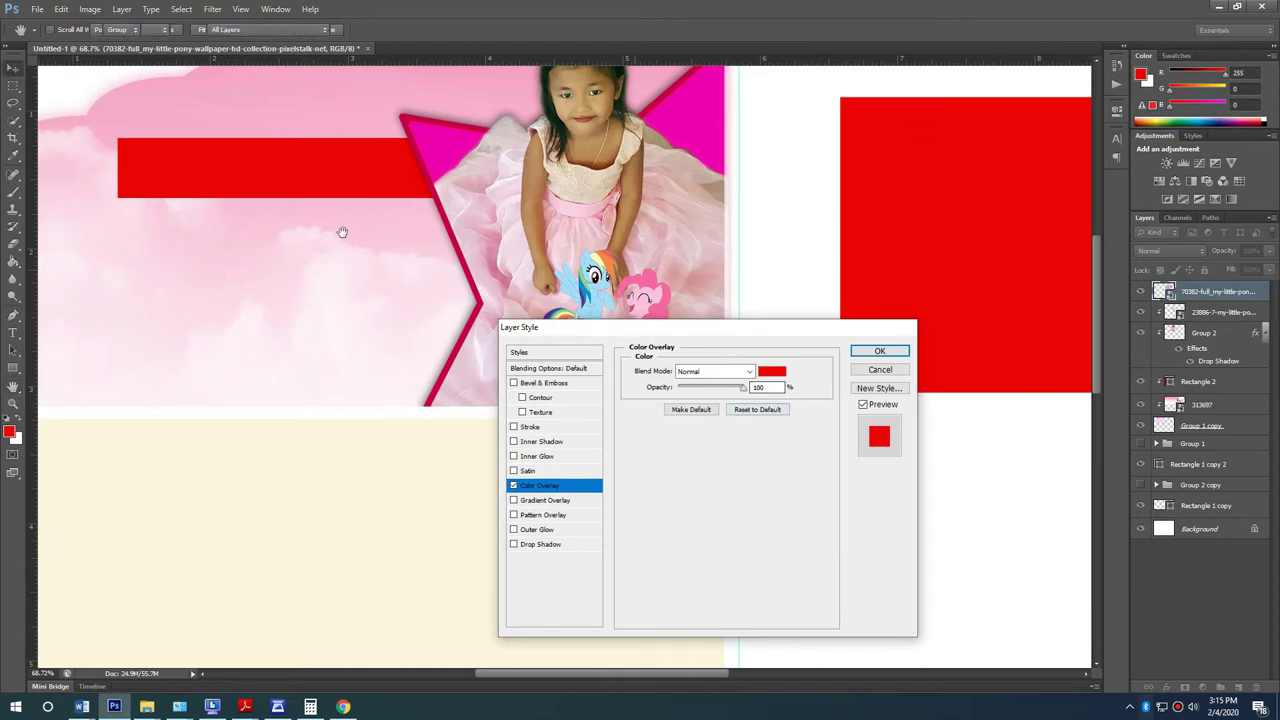
key(Escape)
click(274, 151)
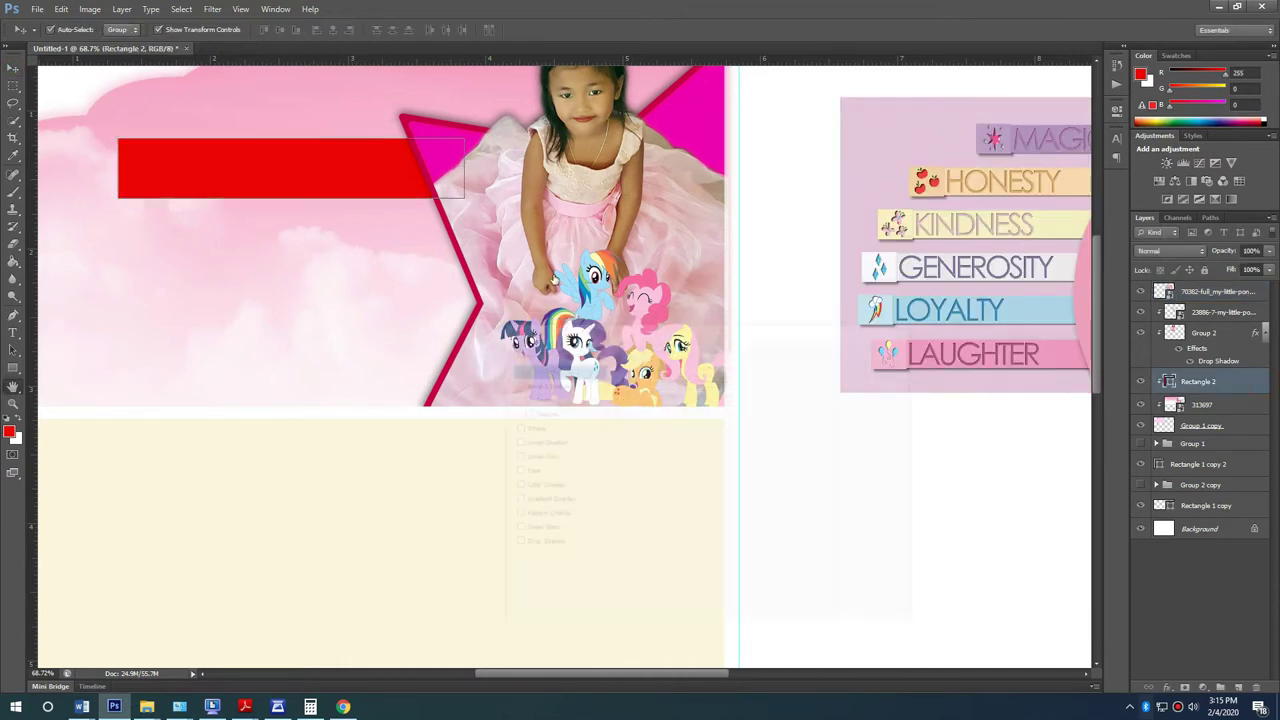
click(541, 486)
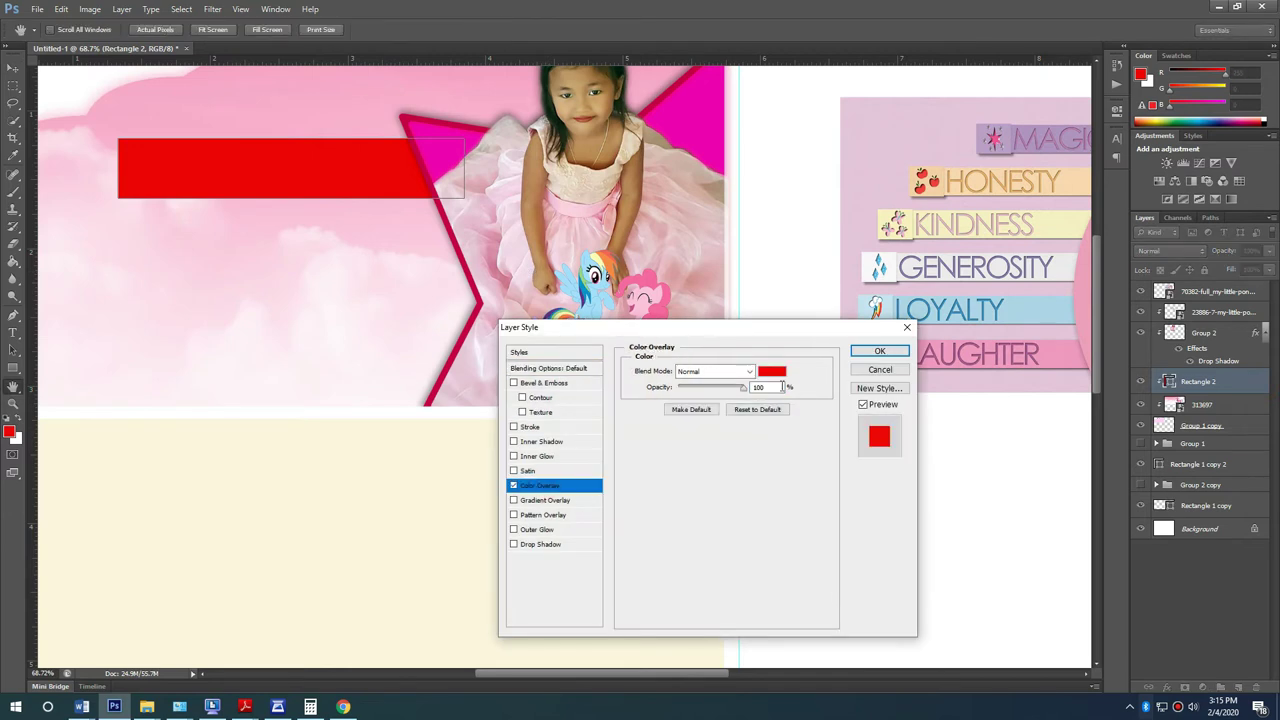
click(769, 370)
click(1057, 301)
drag(1061, 220, 1072, 182)
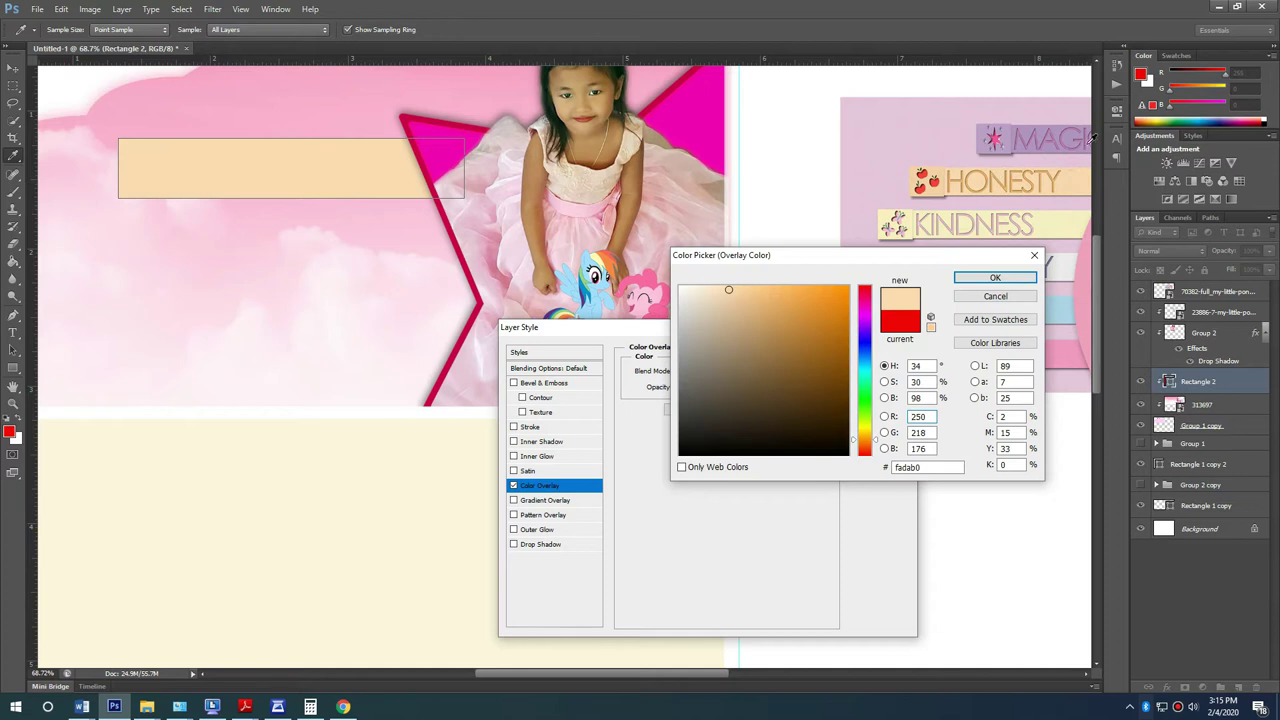
click(1068, 350)
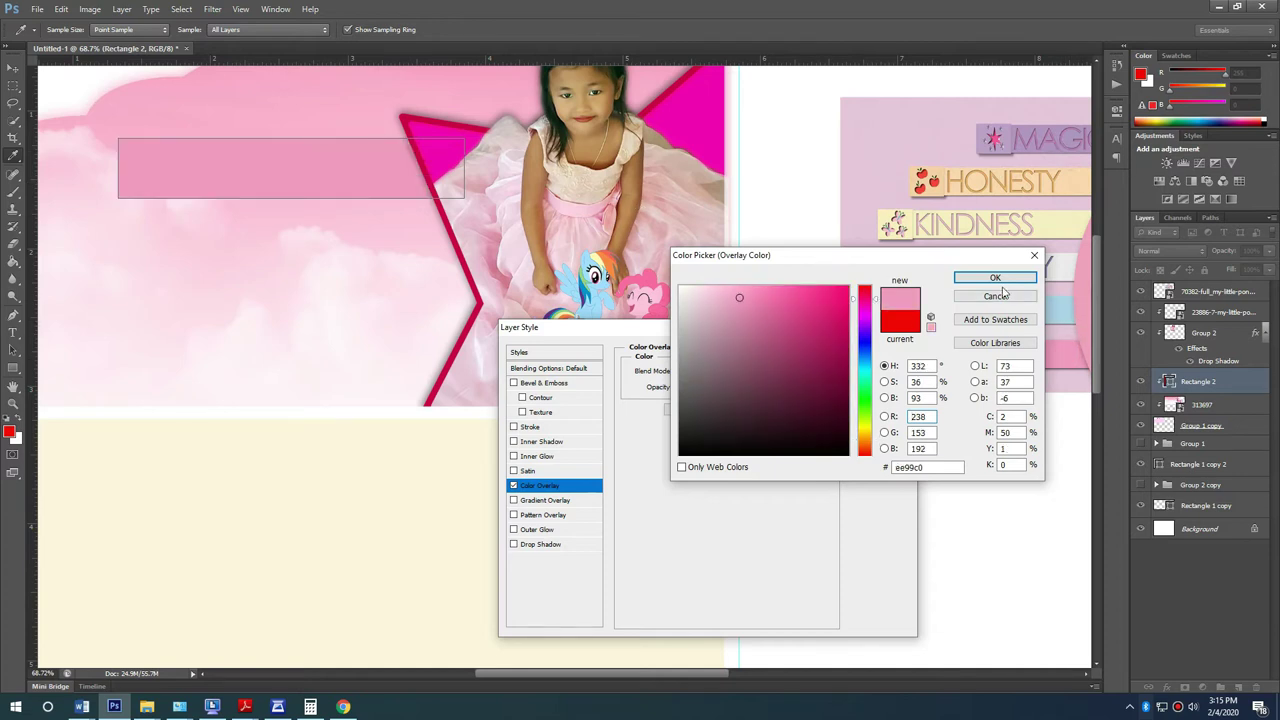
click(1063, 302)
click(537, 428)
click(1000, 283)
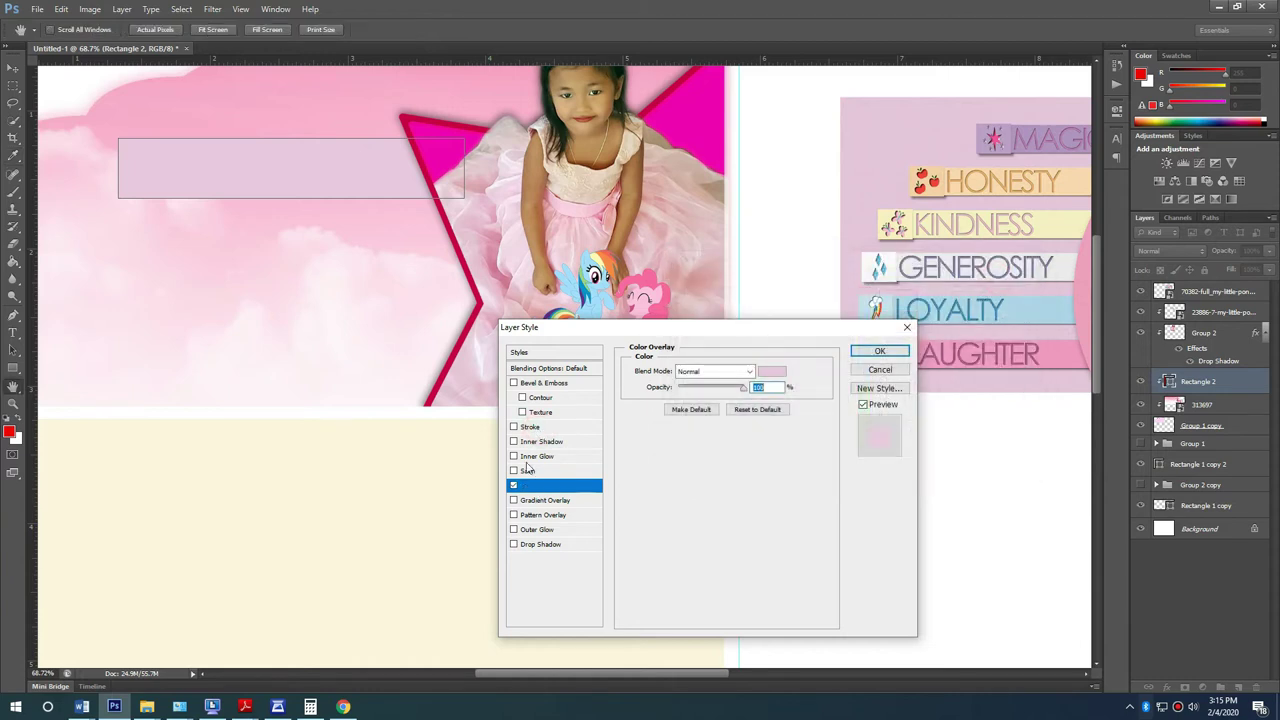
Step: Try an outside black Stroke on the bar, then remove it
click(537, 428)
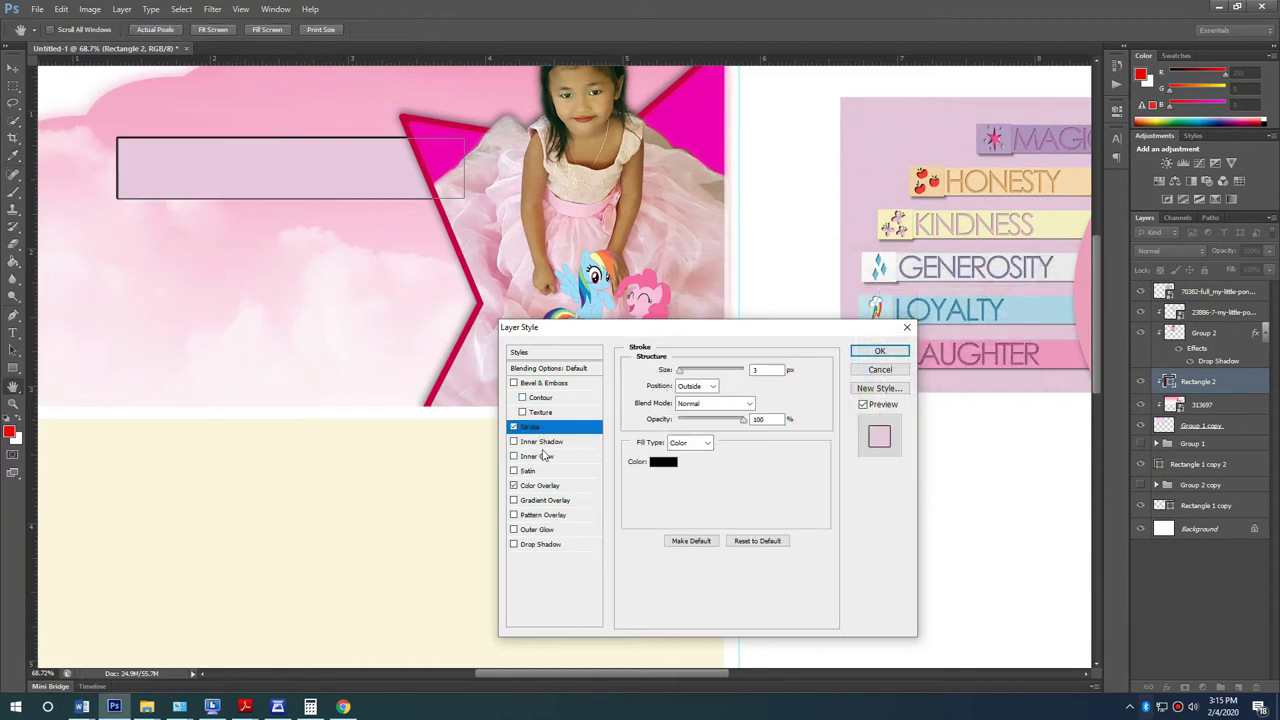
click(689, 386)
click(690, 399)
click(513, 427)
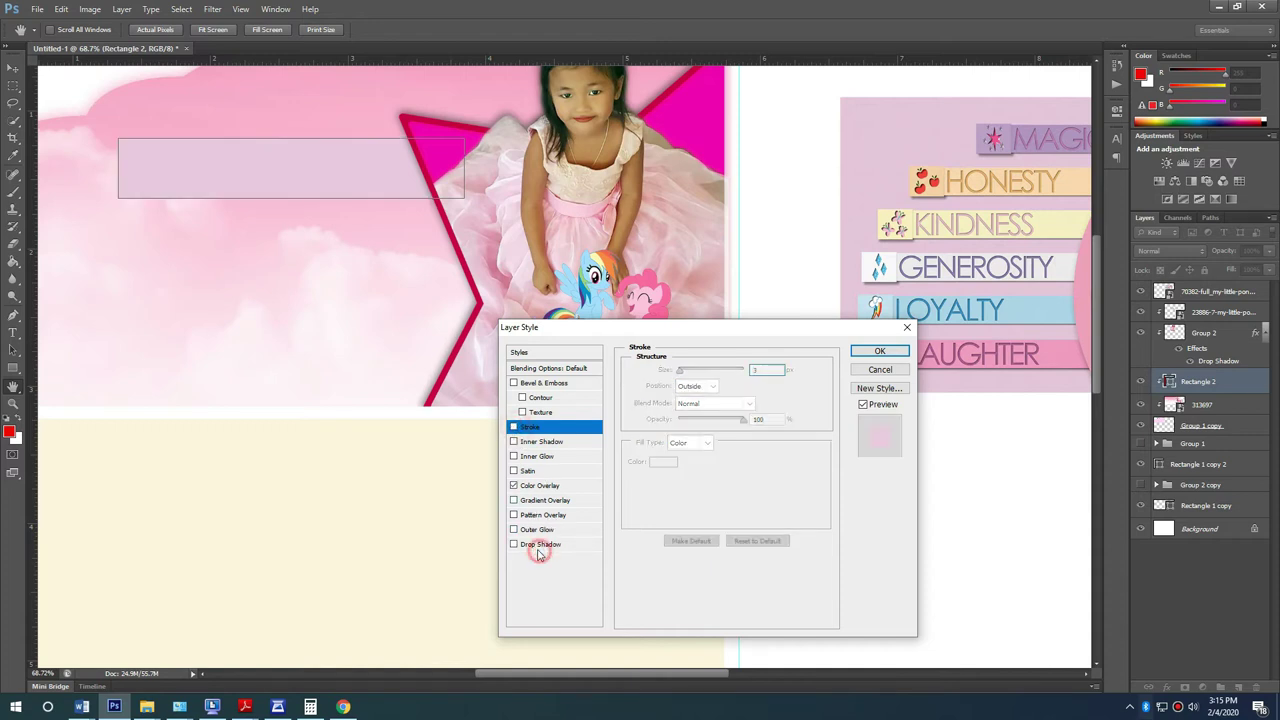
Step: Add a hard Drop Shadow at 81% opacity, 9 px distance, size 0, without global light
click(541, 544)
click(744, 407)
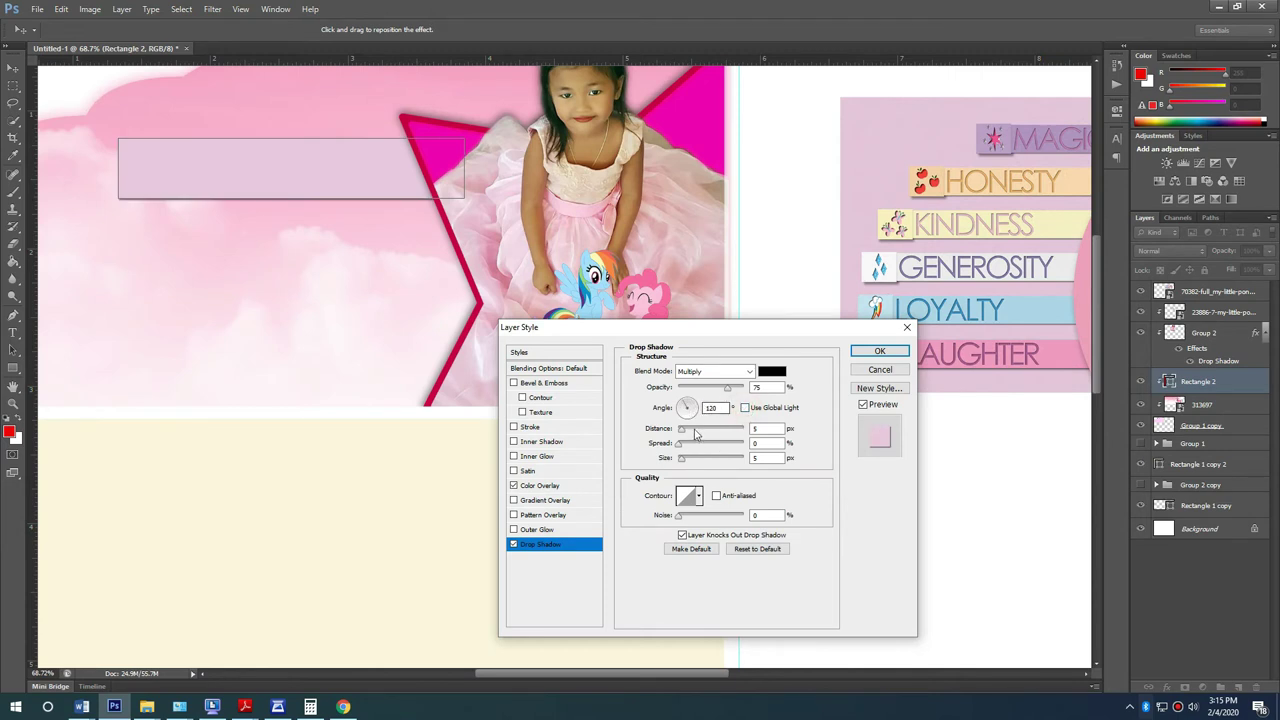
drag(727, 390, 734, 391)
drag(683, 458, 683, 443)
drag(679, 428, 683, 465)
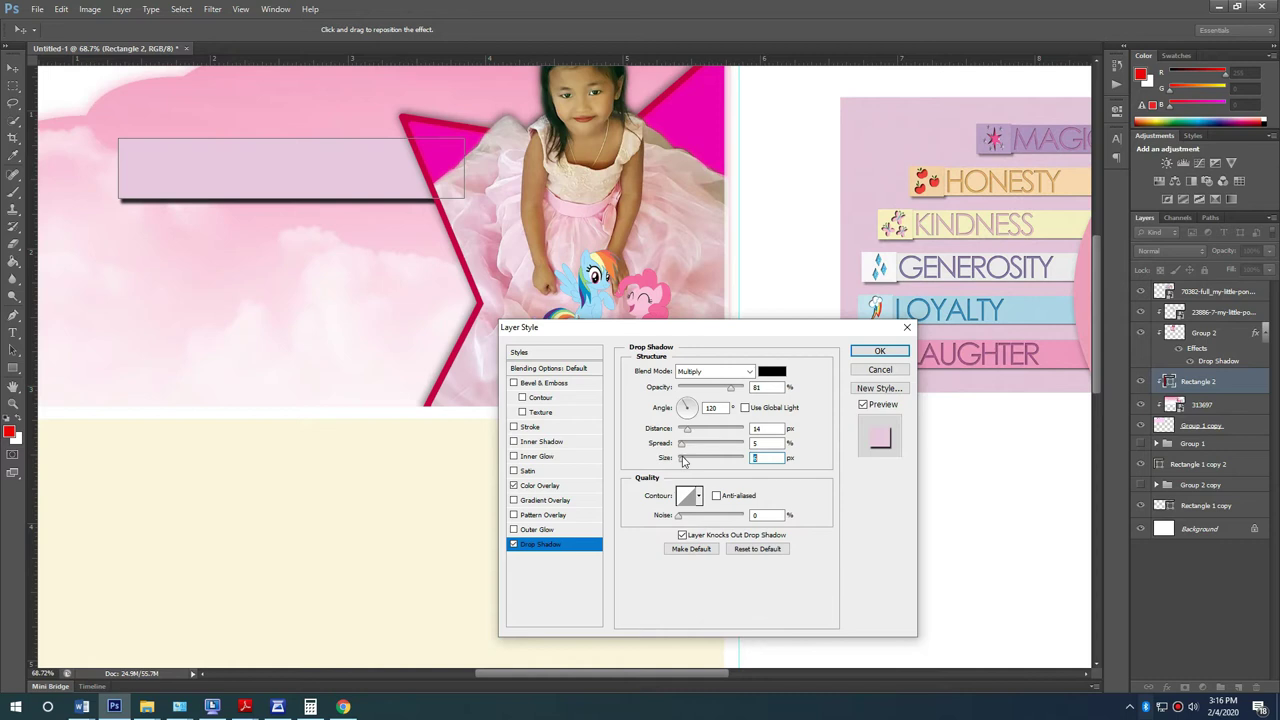
mouse_move(684, 466)
mouse_down()
mouse_move(682, 432)
mouse_move(686, 451)
mouse_up()
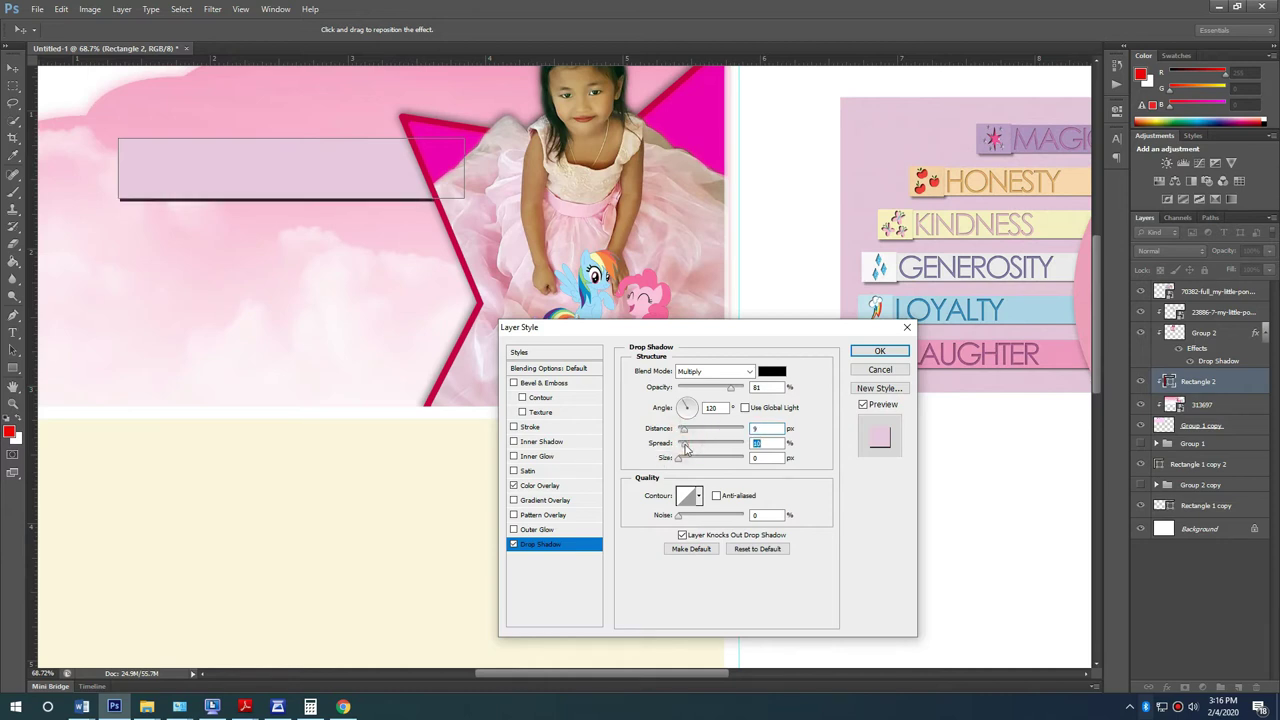
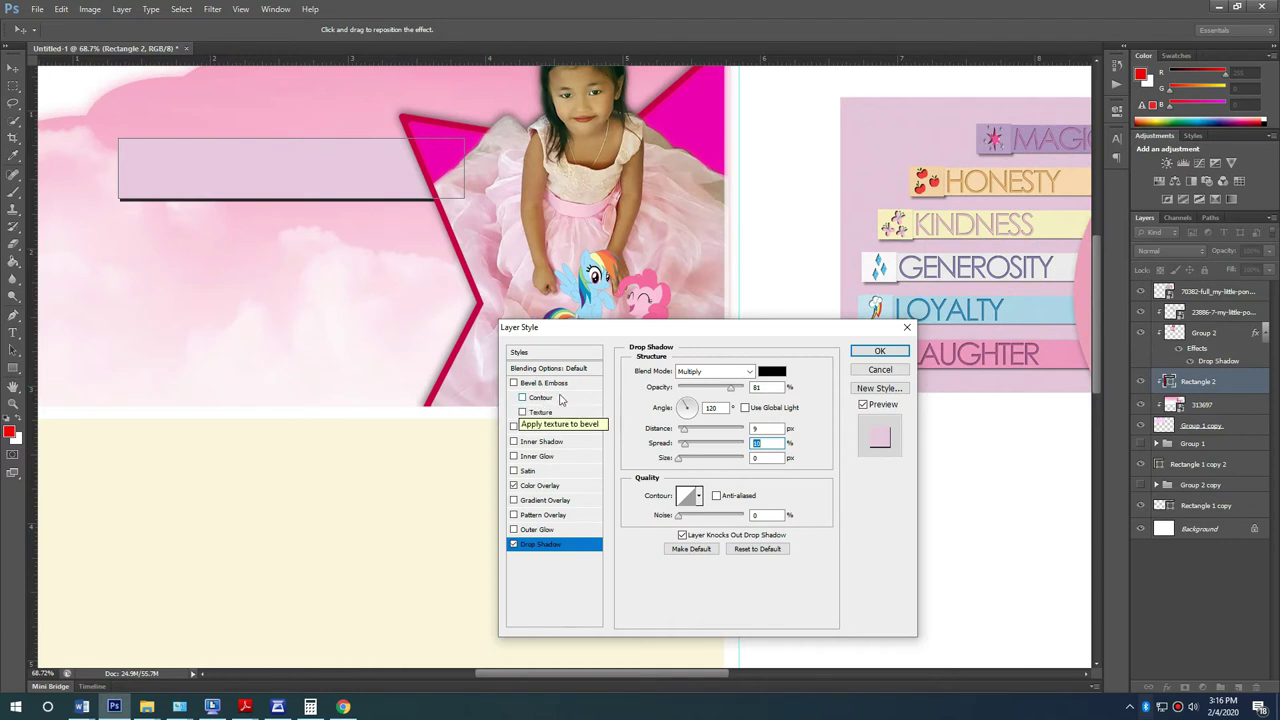
Step: Apply the drop shadow settings to the lilac bar
click(879, 351)
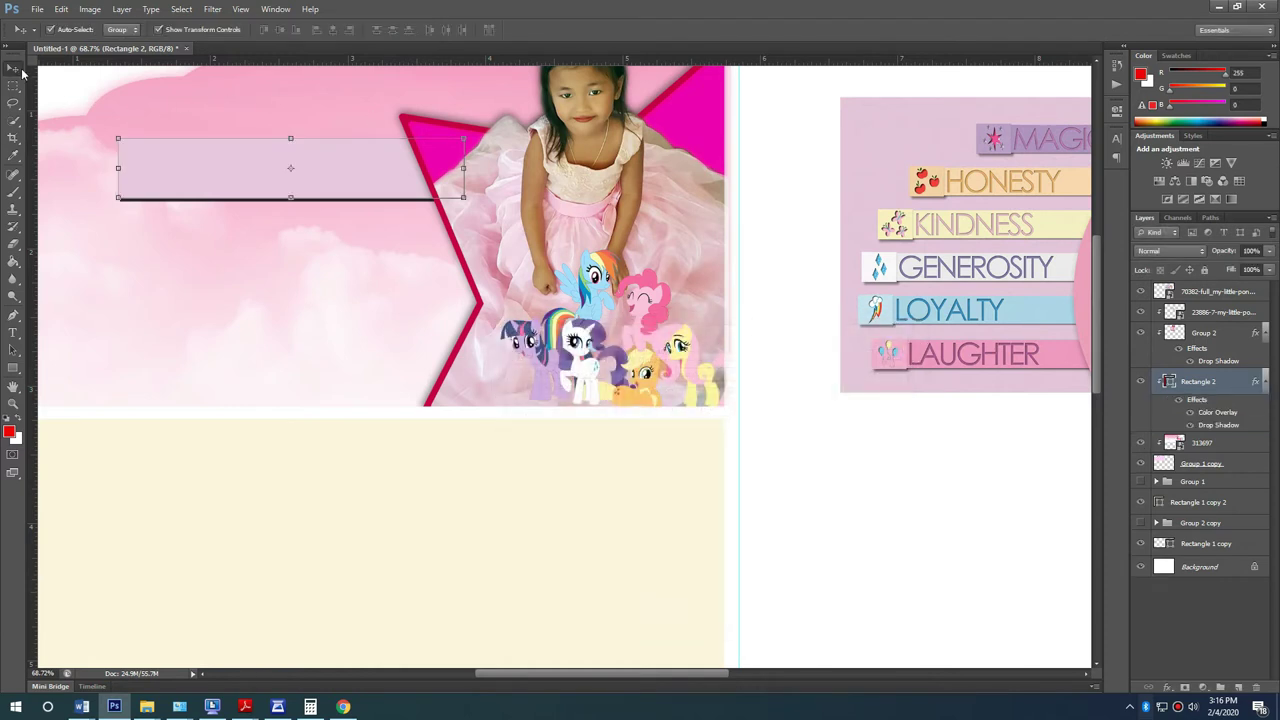
click(191, 164)
scroll(104, 135, up, 3)
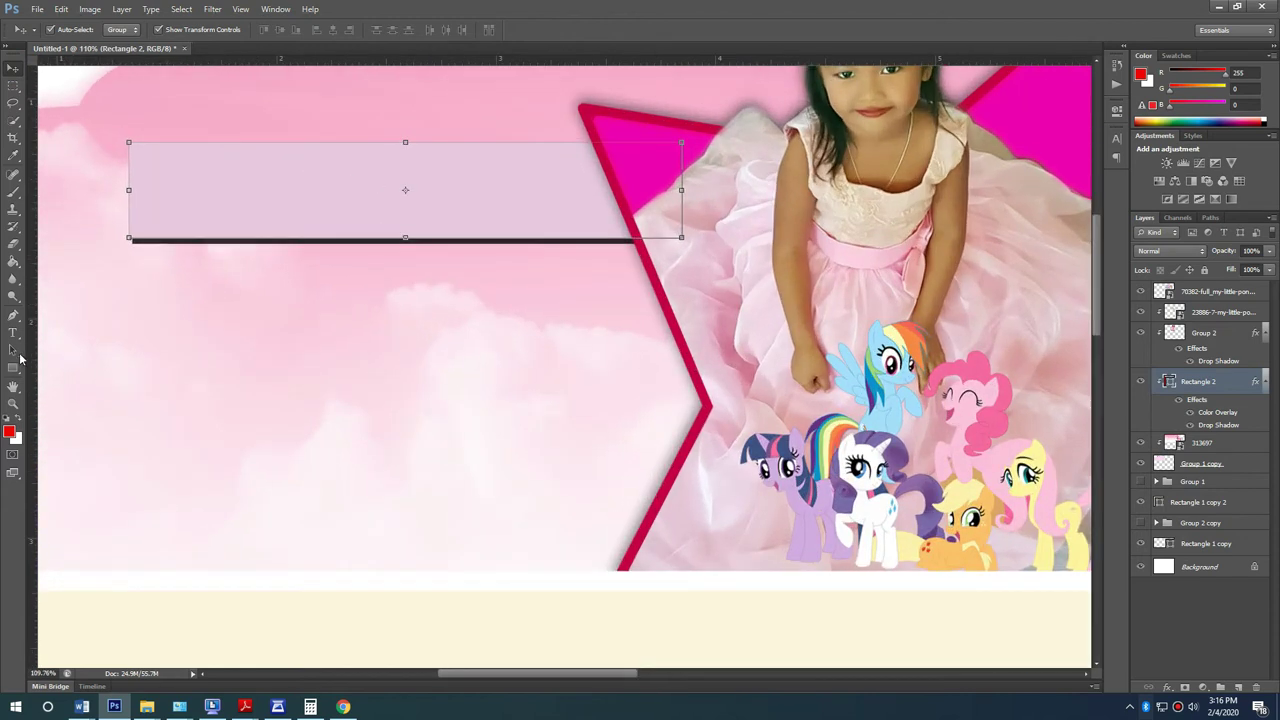
Step: Draw a red square at the bar's left end and shrink it slightly
key(u)
drag(128, 140, 254, 266)
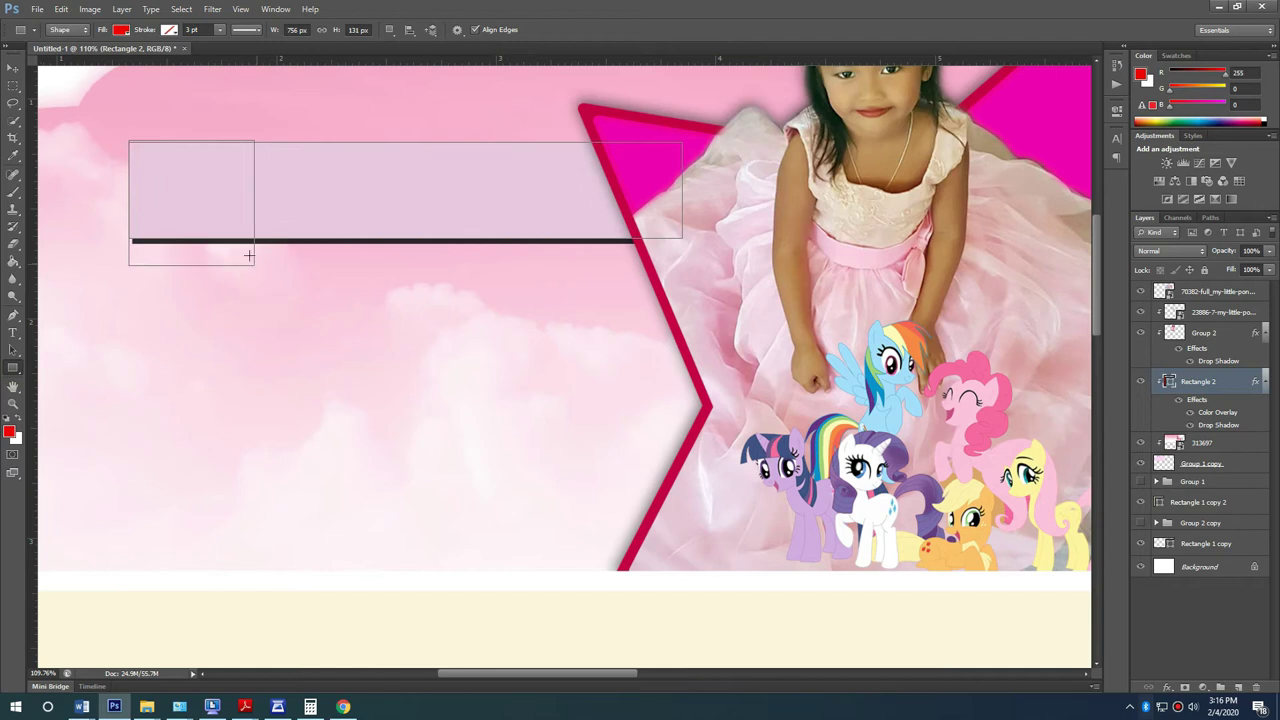
key(v)
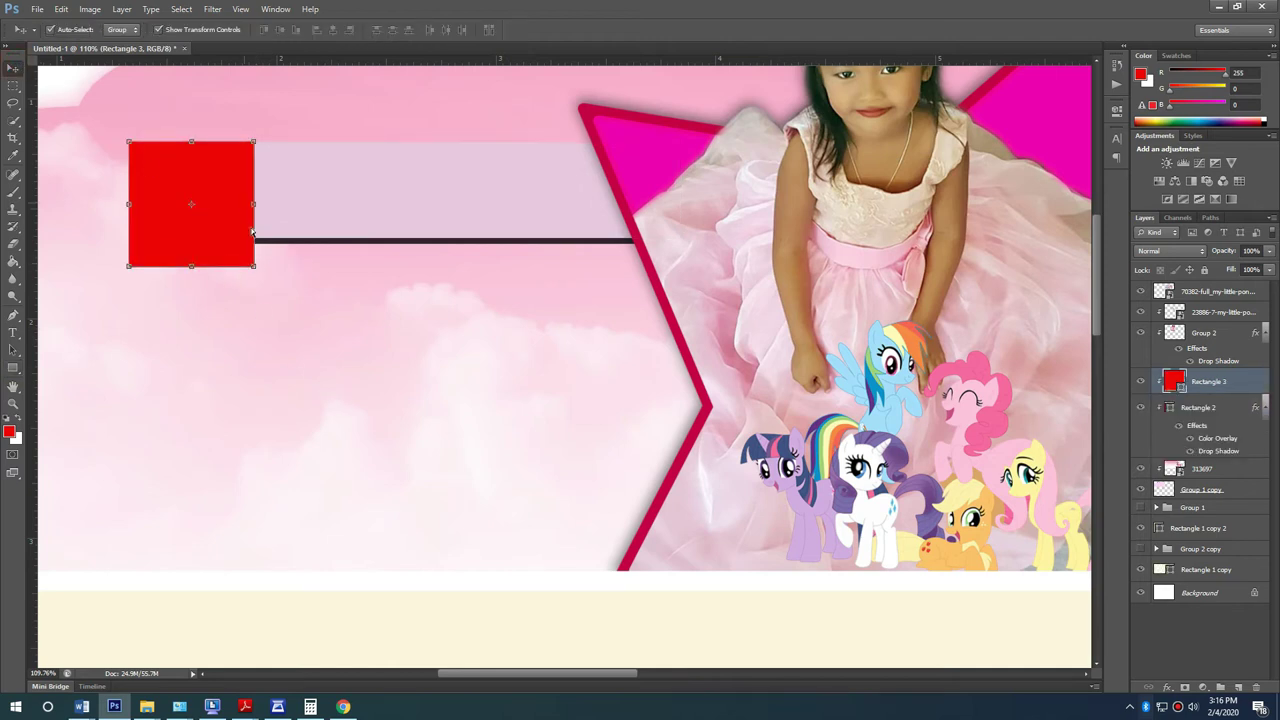
scroll(253, 230, up, 2)
drag(258, 288, 232, 262)
key(Return)
click(1230, 410)
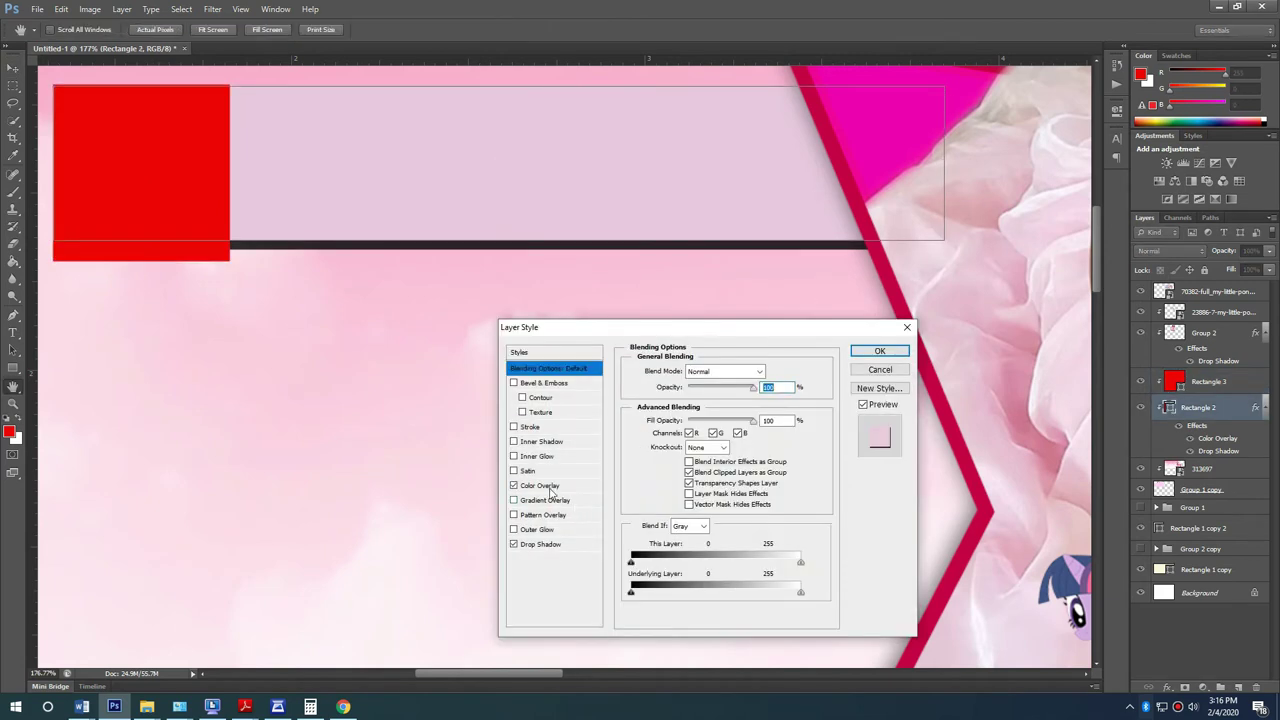
Step: Change the lilac bar's drop shadow to distance 12, spread 0 and size 21
click(550, 545)
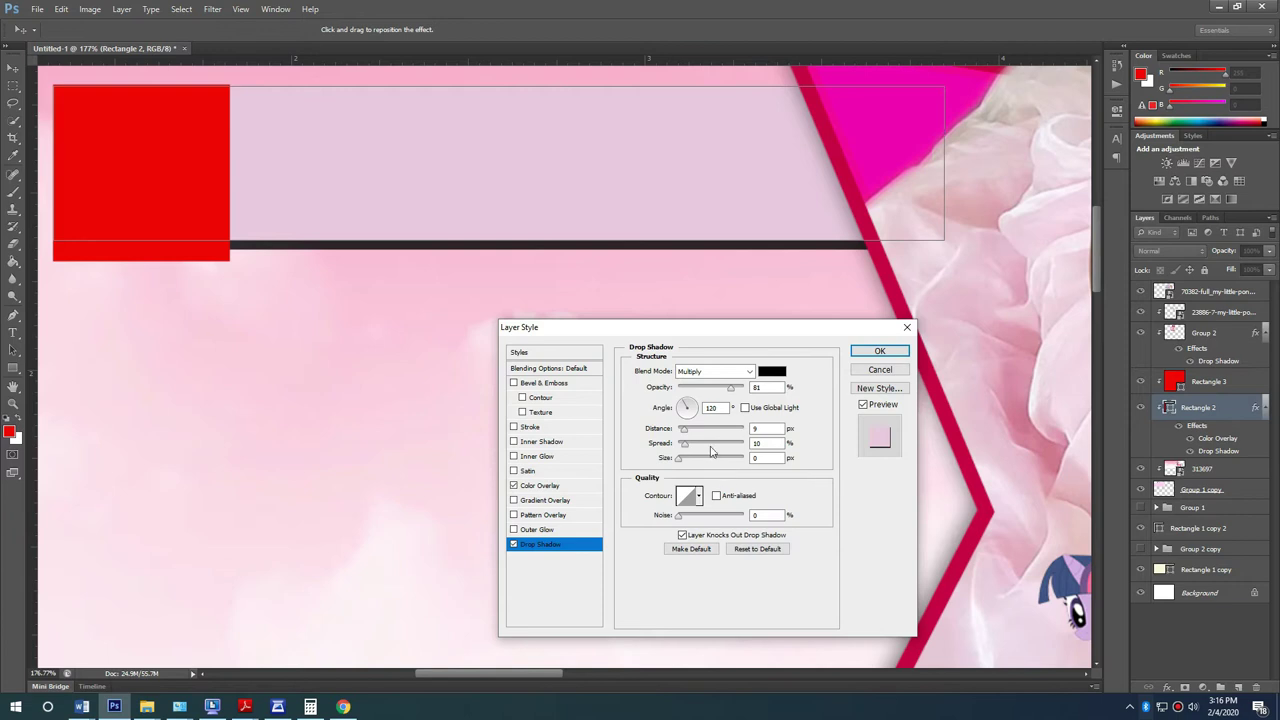
drag(686, 447, 687, 434)
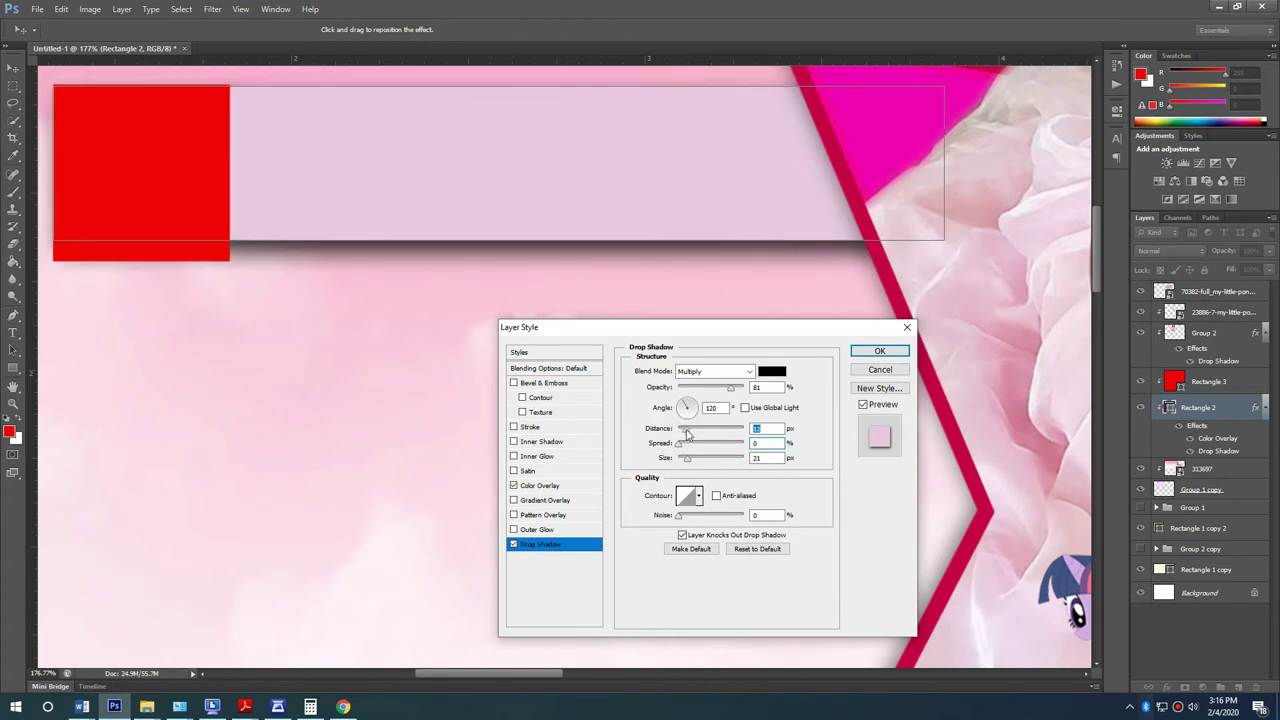
click(880, 351)
scroll(560, 340, up, 2)
scroll(591, 383, down, 6)
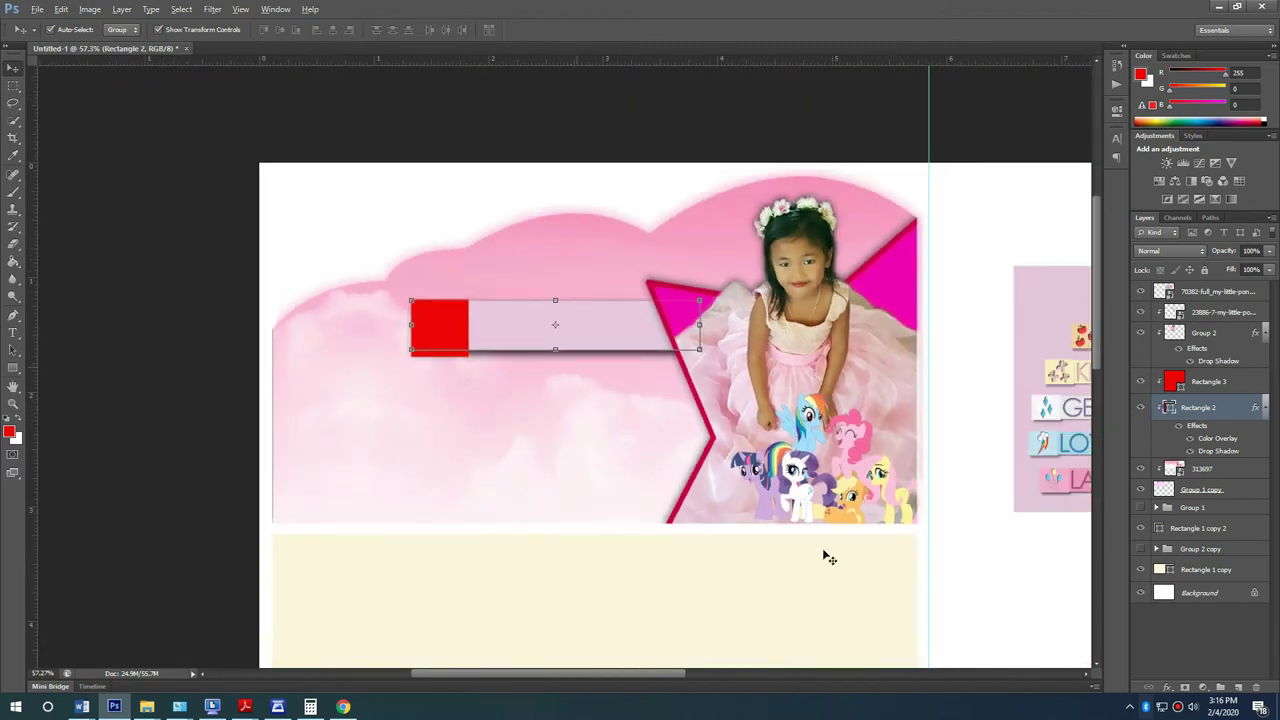
Step: Shorten the red square to match the lilac bar's height
click(830, 590)
click(1023, 609)
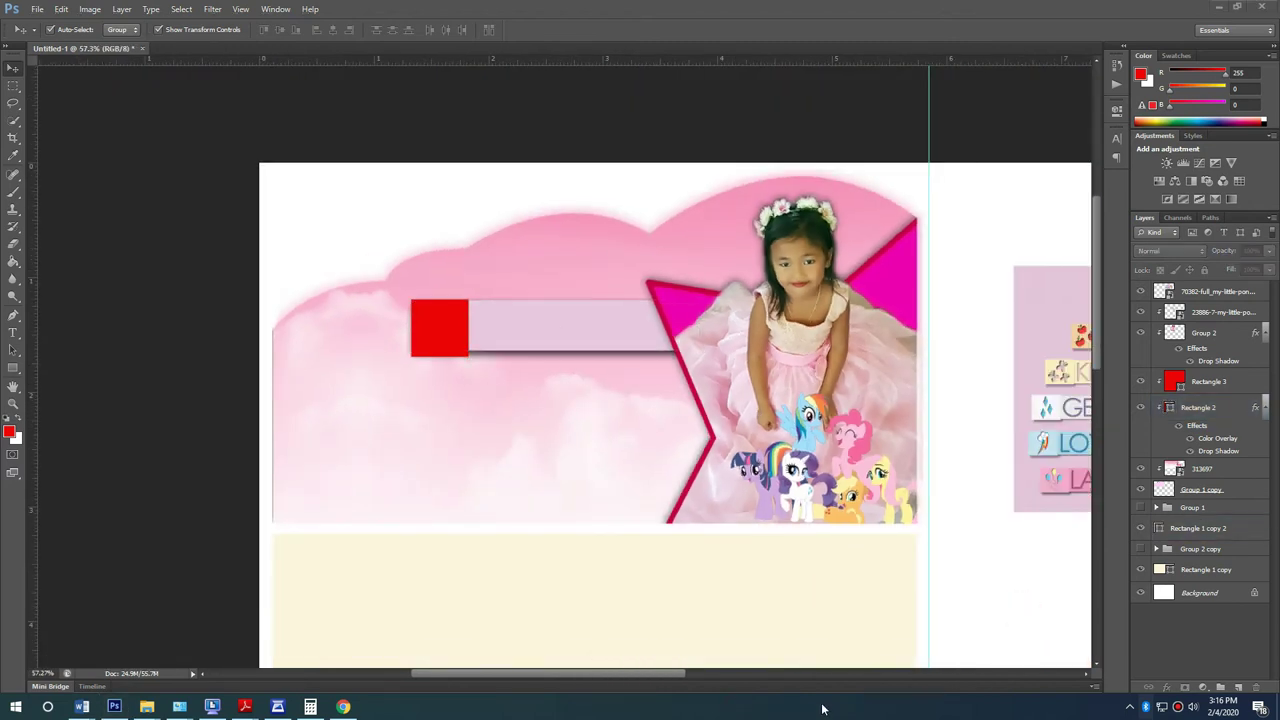
scroll(449, 339, up, 4)
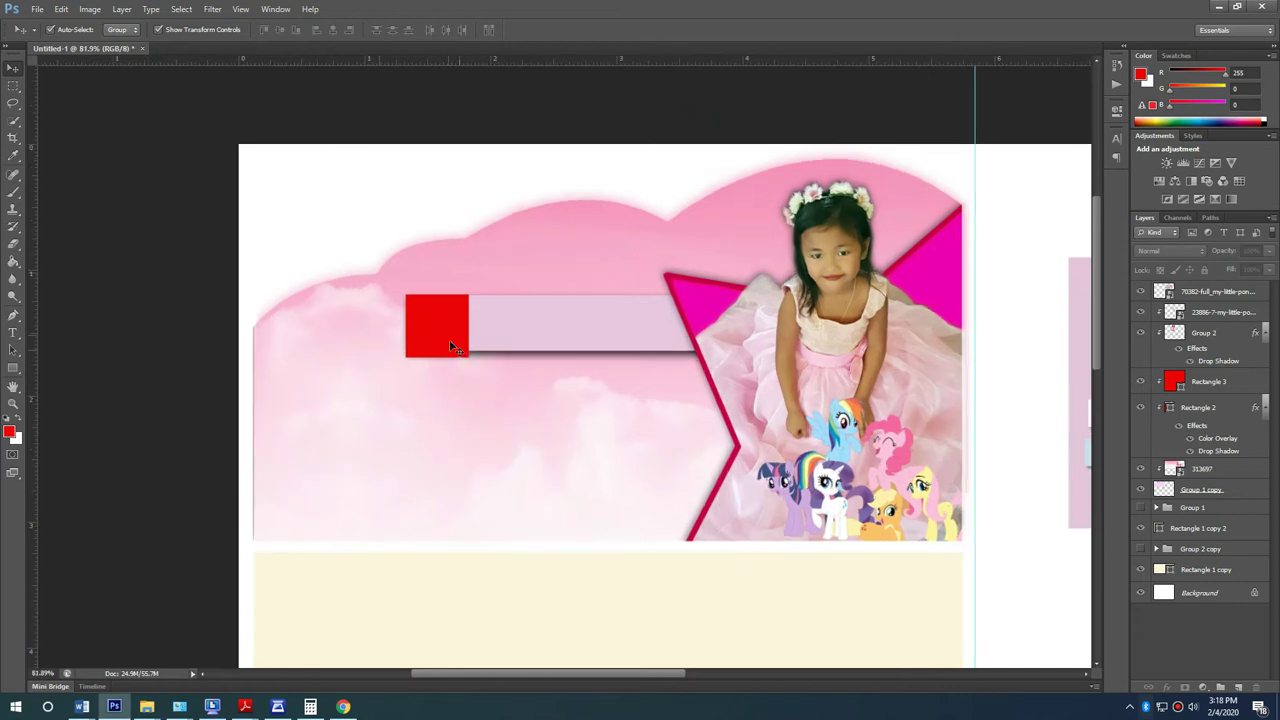
click(443, 369)
key(ctrl+t)
drag(420, 367, 420, 359)
key(Return)
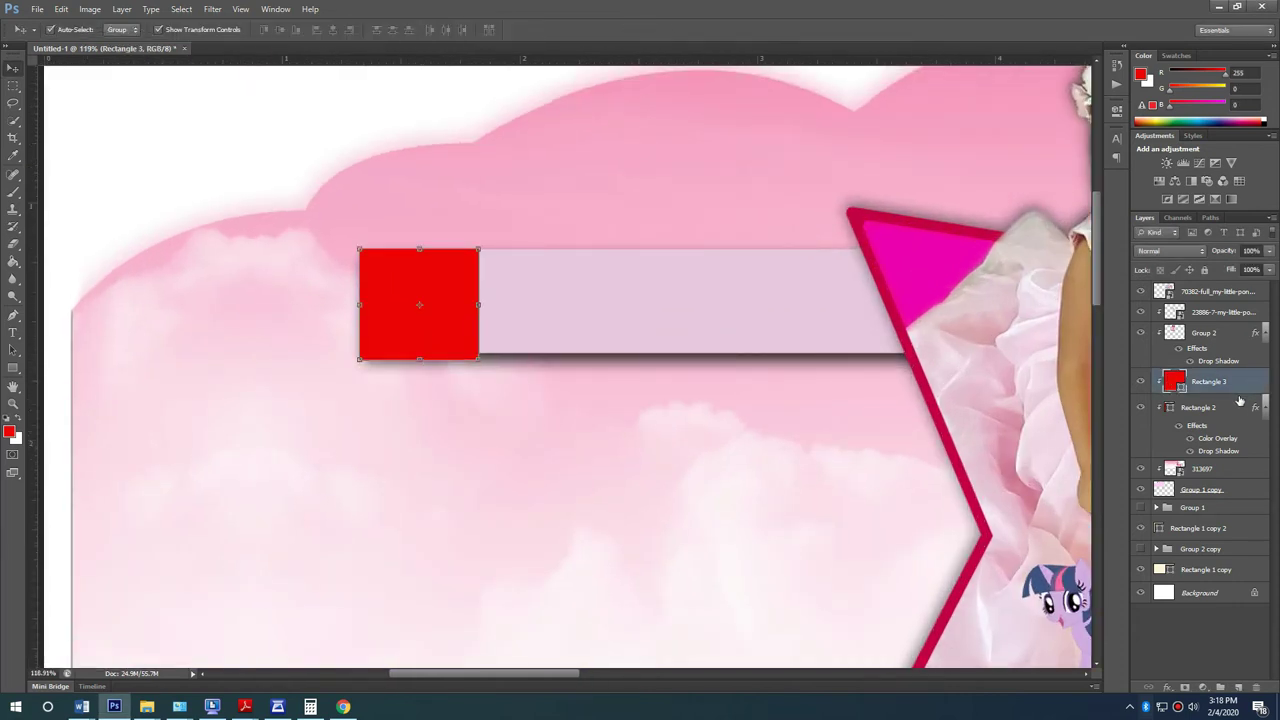
click(563, 343)
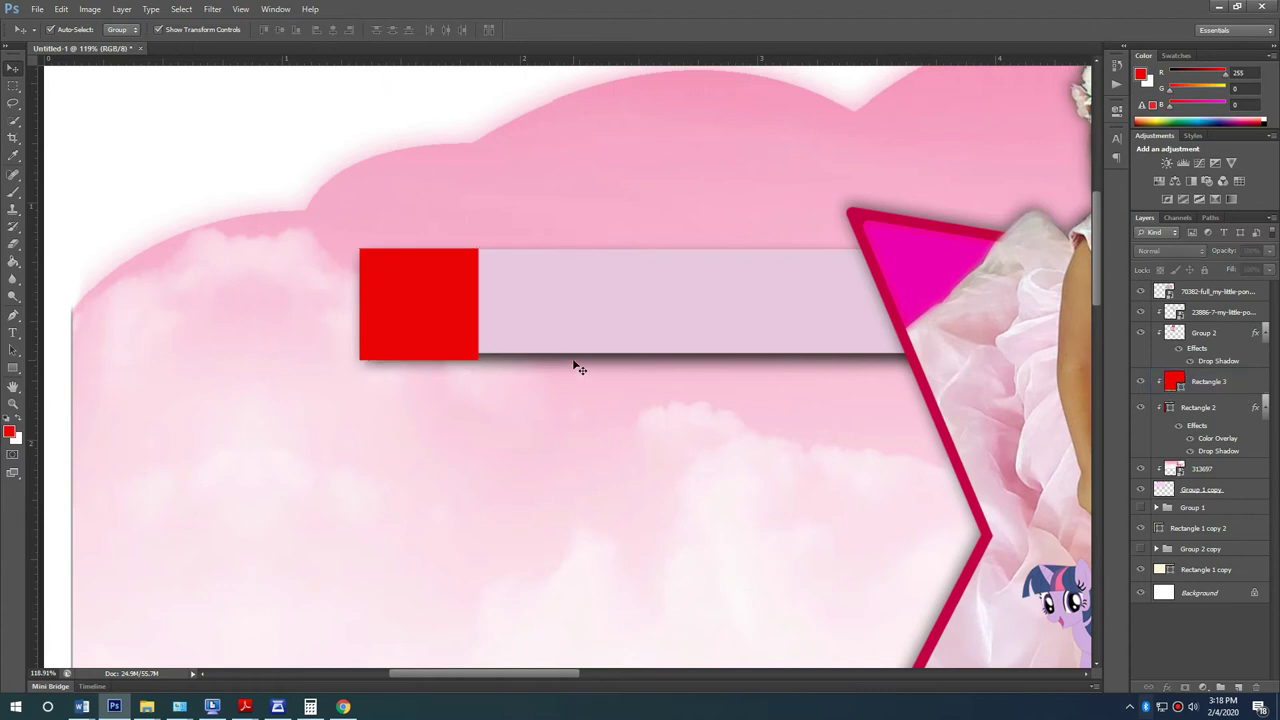
Step: Narrow the red square from its right side
scroll(473, 371, down, 4)
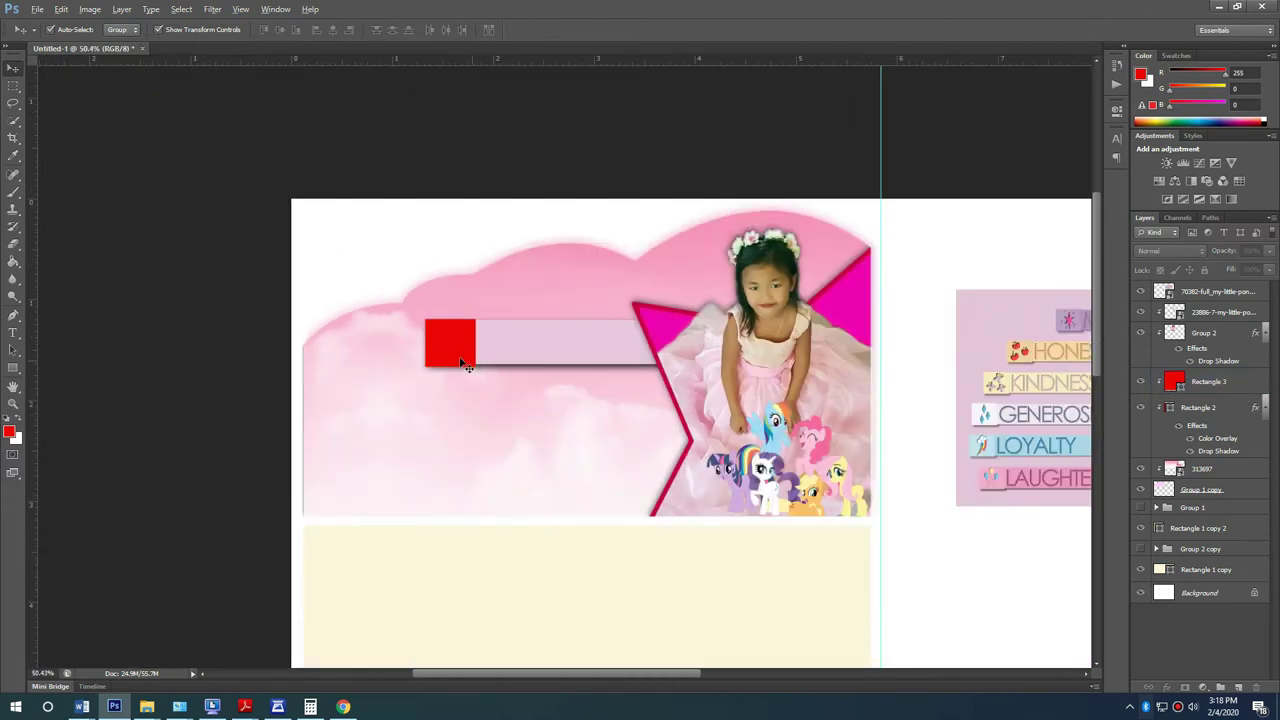
scroll(463, 364, up, 5)
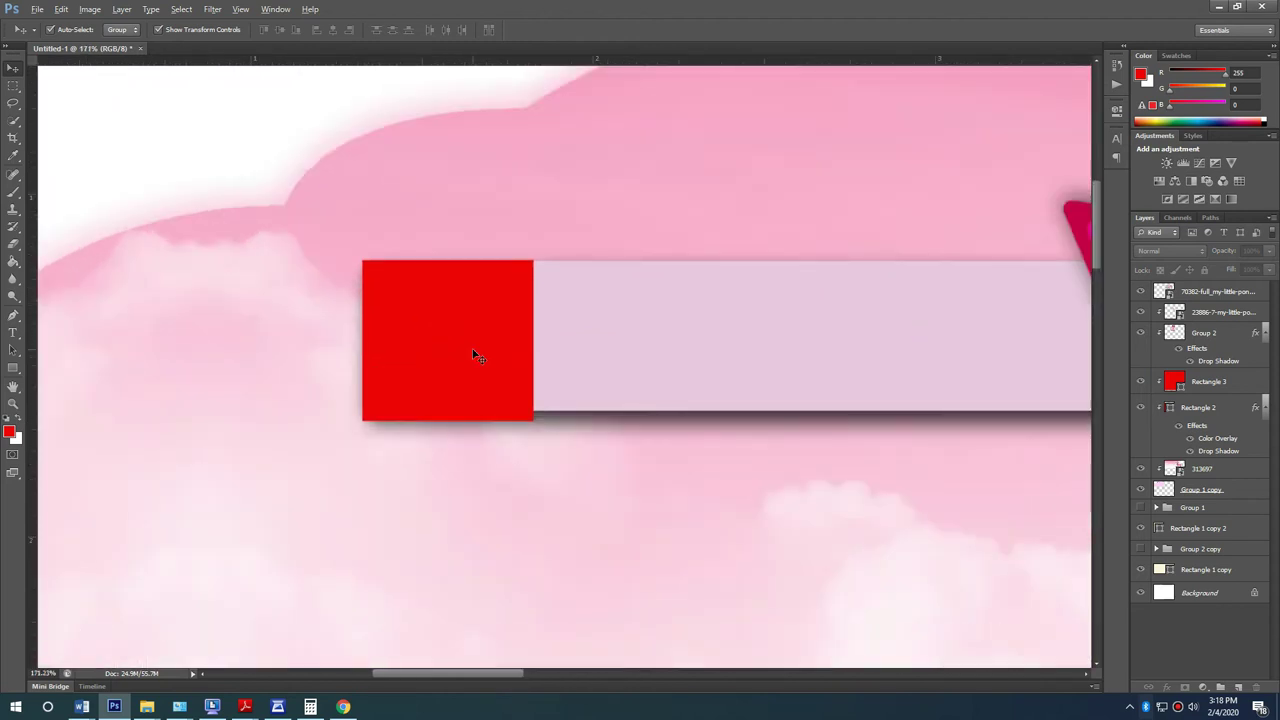
scroll(476, 356, up, 2)
click(480, 357)
key(ctrl+t)
drag(574, 336, 518, 337)
key(alt+Tab)
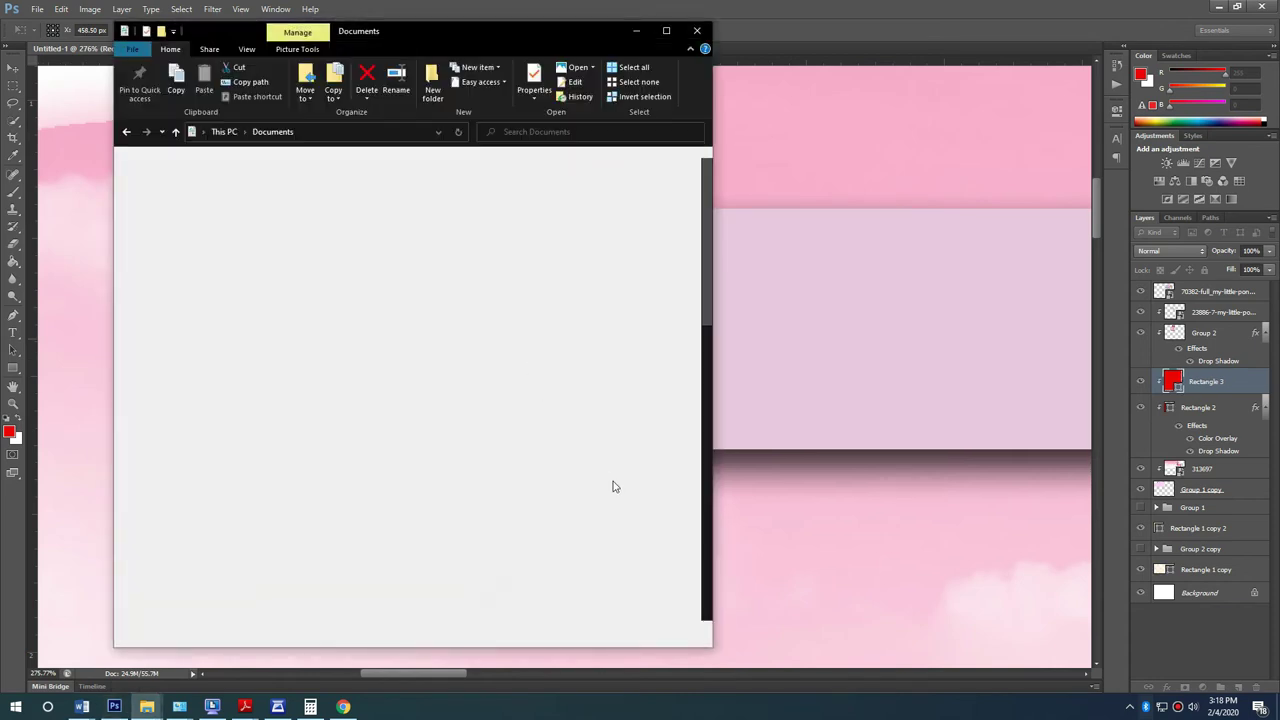
key(alt+Tab)
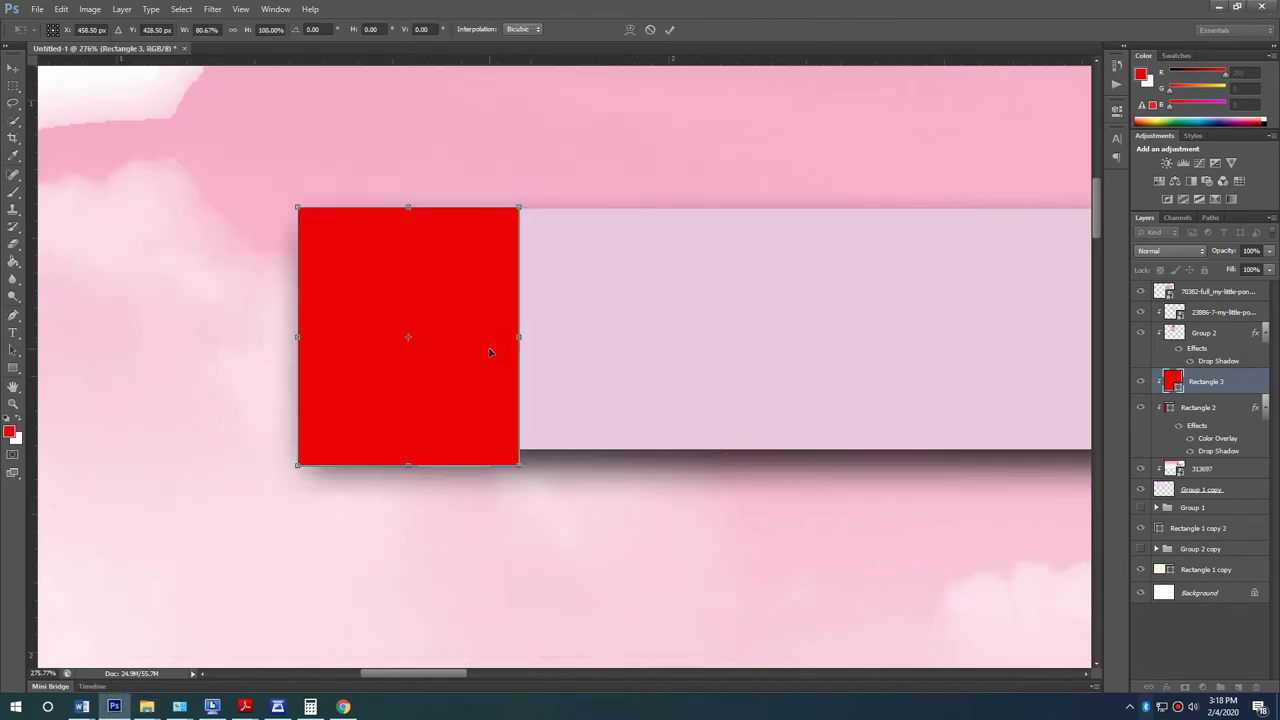
key(Return)
scroll(543, 371, down, 5)
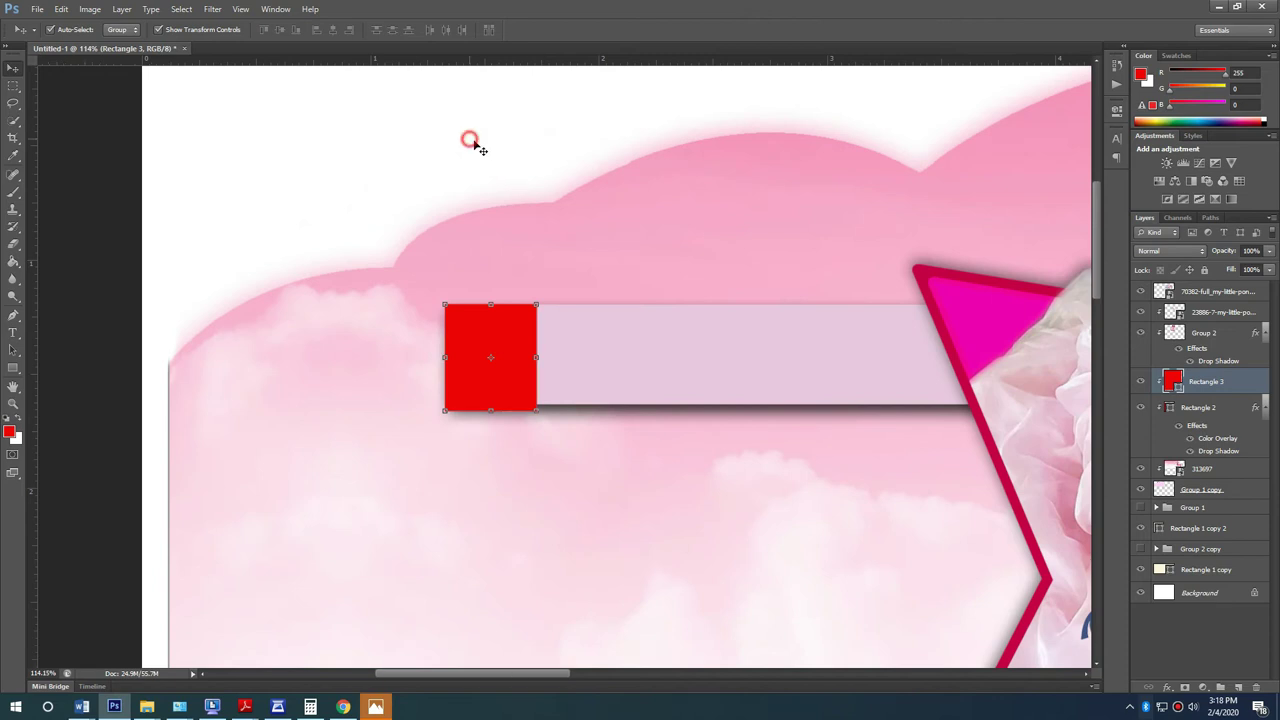
click(478, 146)
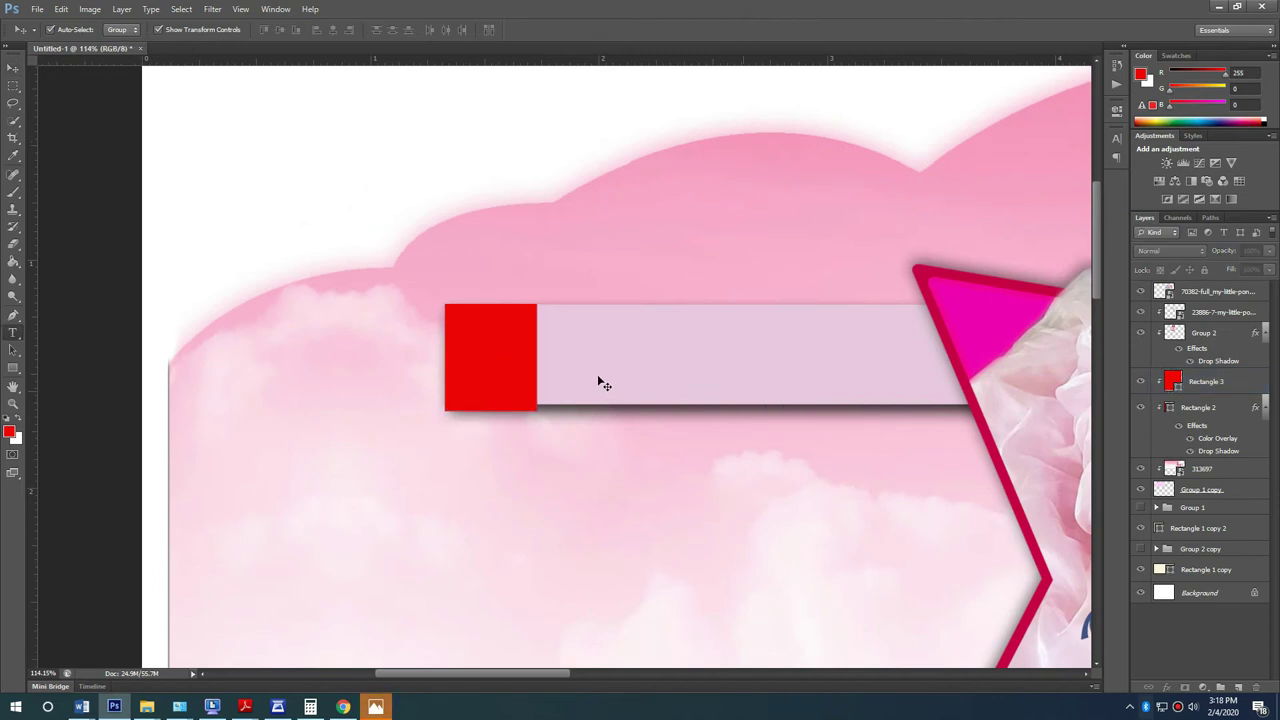
Step: Type HAPPY on the lilac bar in the Tw Cen MT font
key(t)
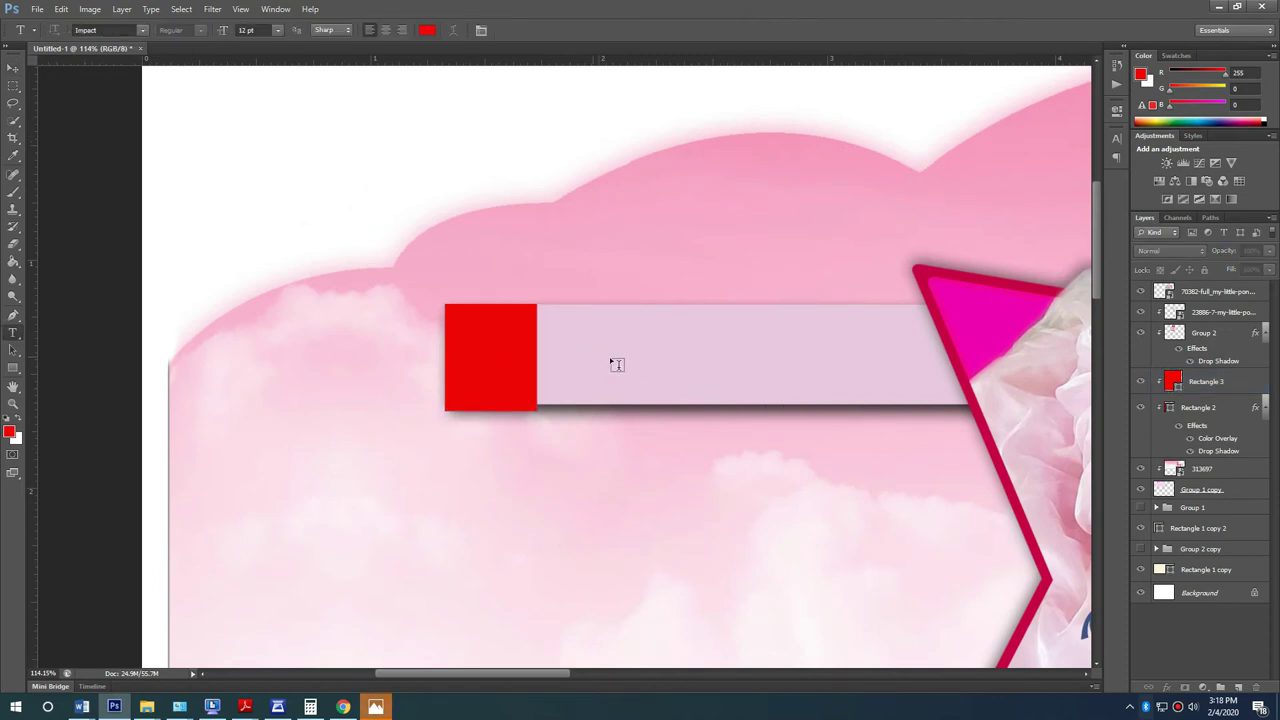
click(593, 354)
text(H)
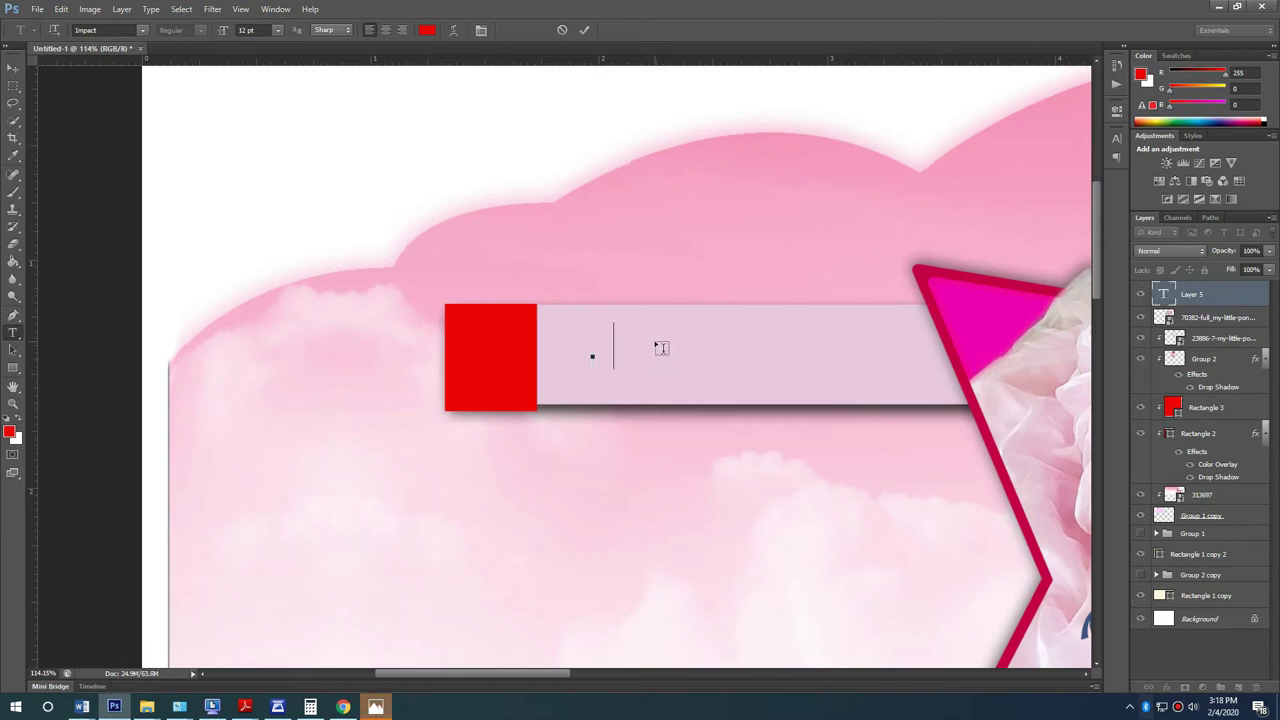
text(APPY)
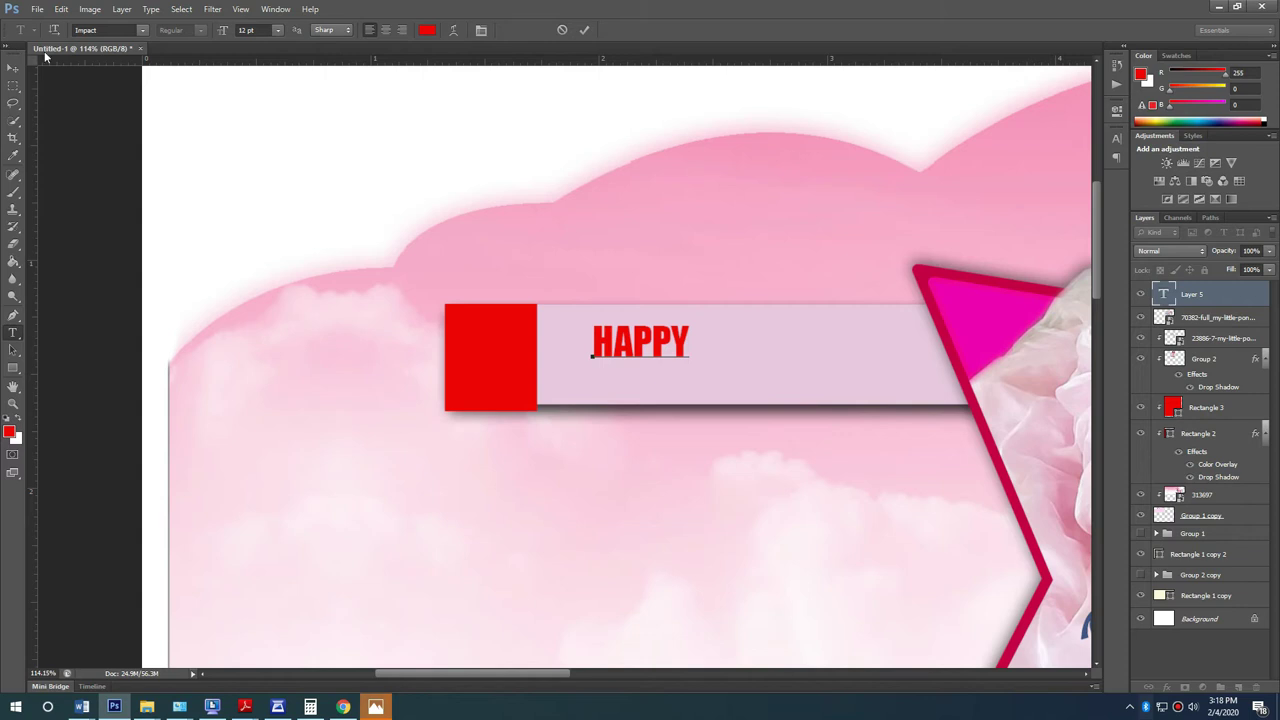
key(ctrl+a)
click(88, 30)
text(T)
key(Return)
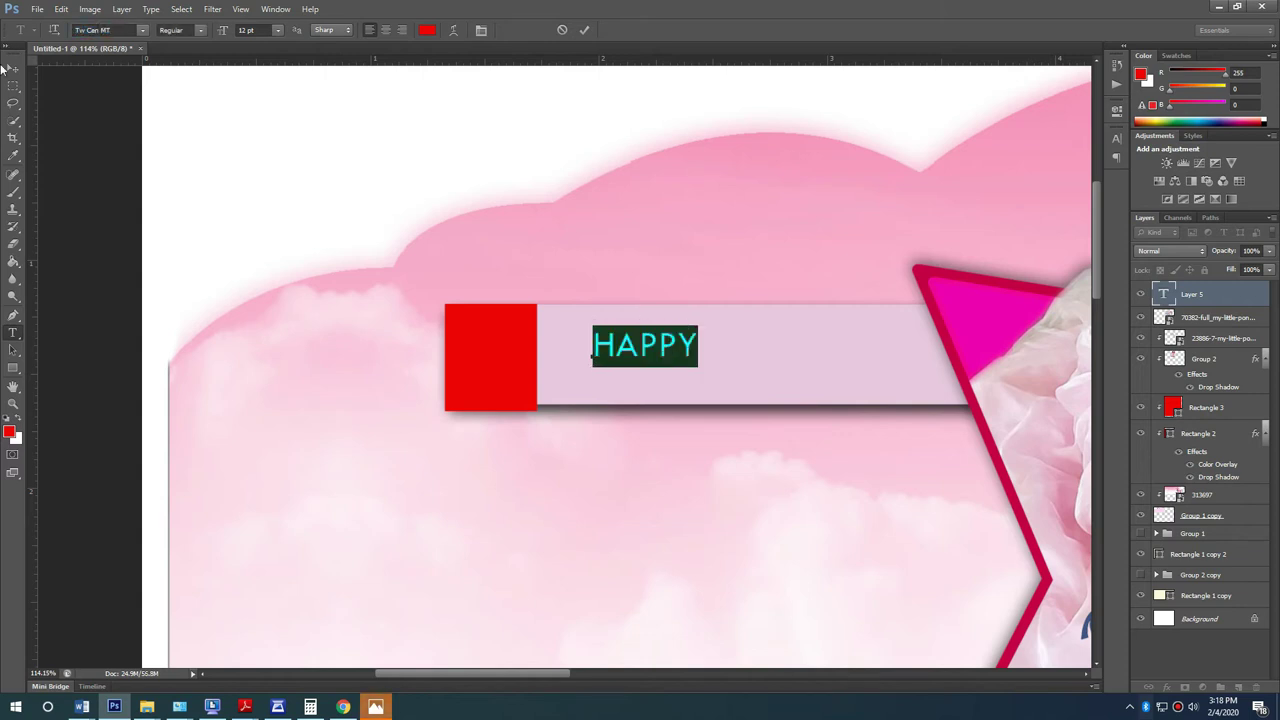
click(14, 72)
Step: Enlarge the HAPPY text and drag a copy along the bar
drag(891, 434, 363, 357)
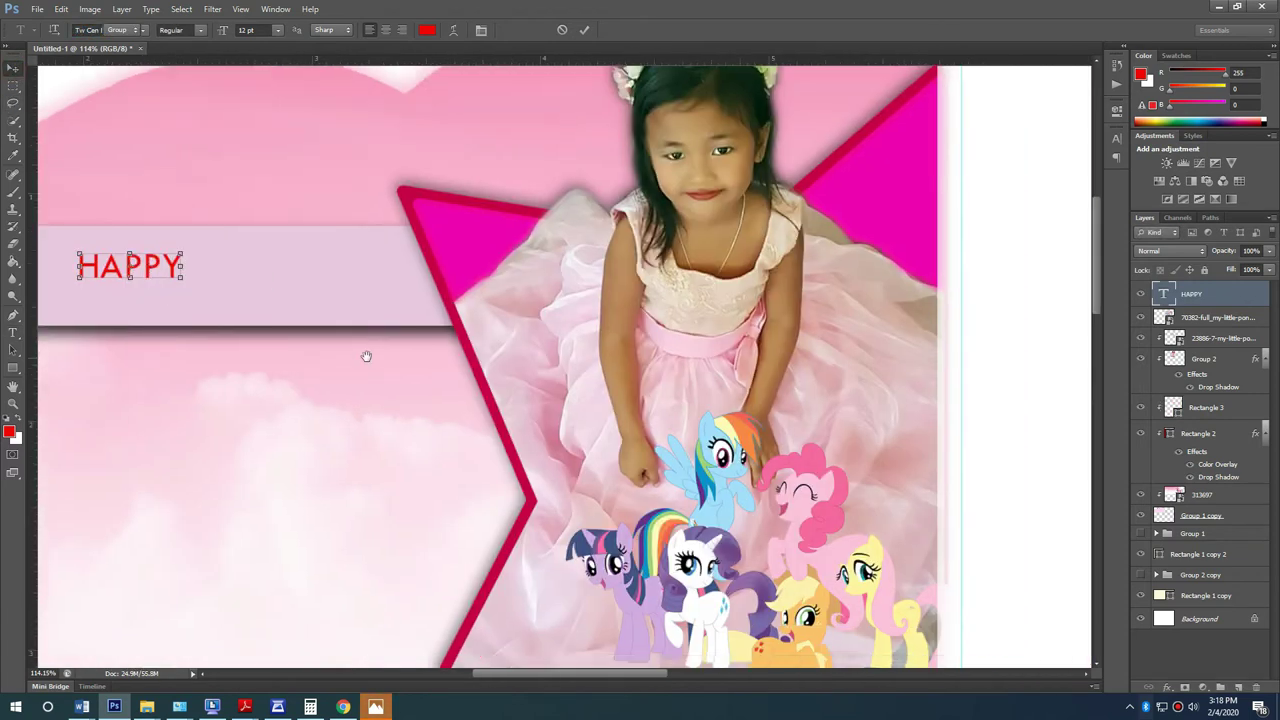
scroll(405, 331, down, 2)
scroll(277, 266, up, 3)
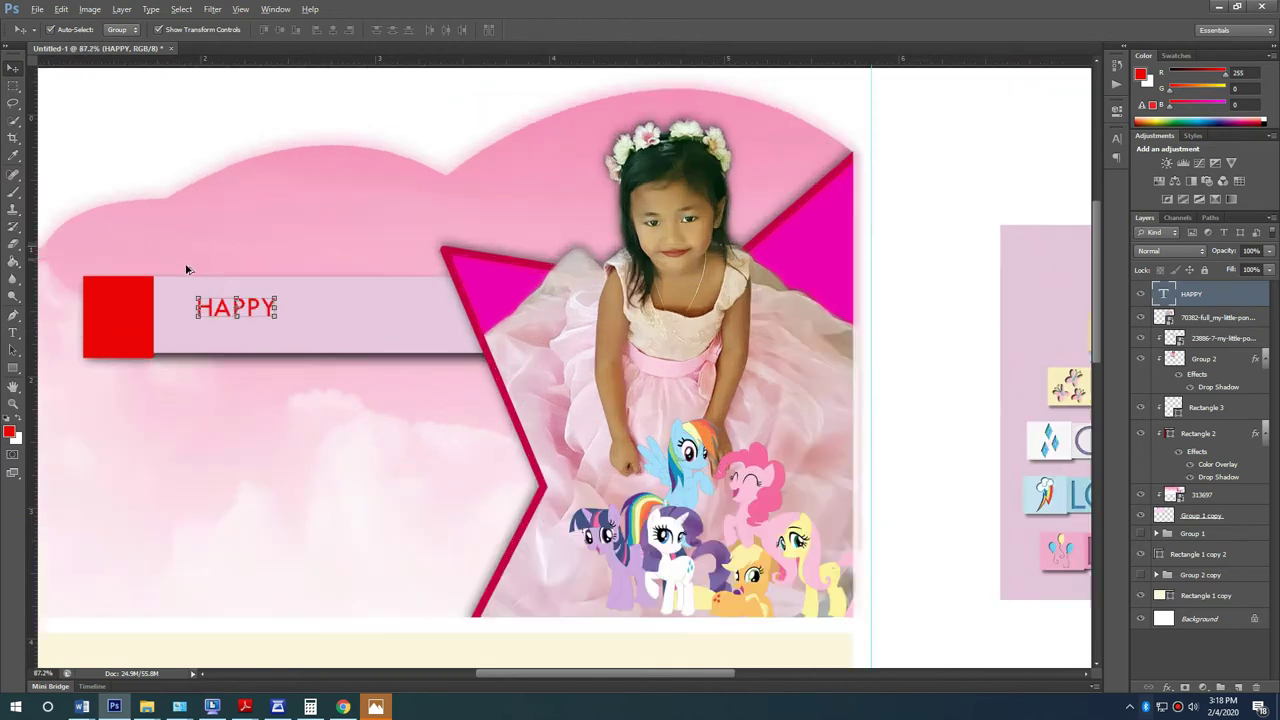
scroll(189, 329, up, 2)
click(364, 362)
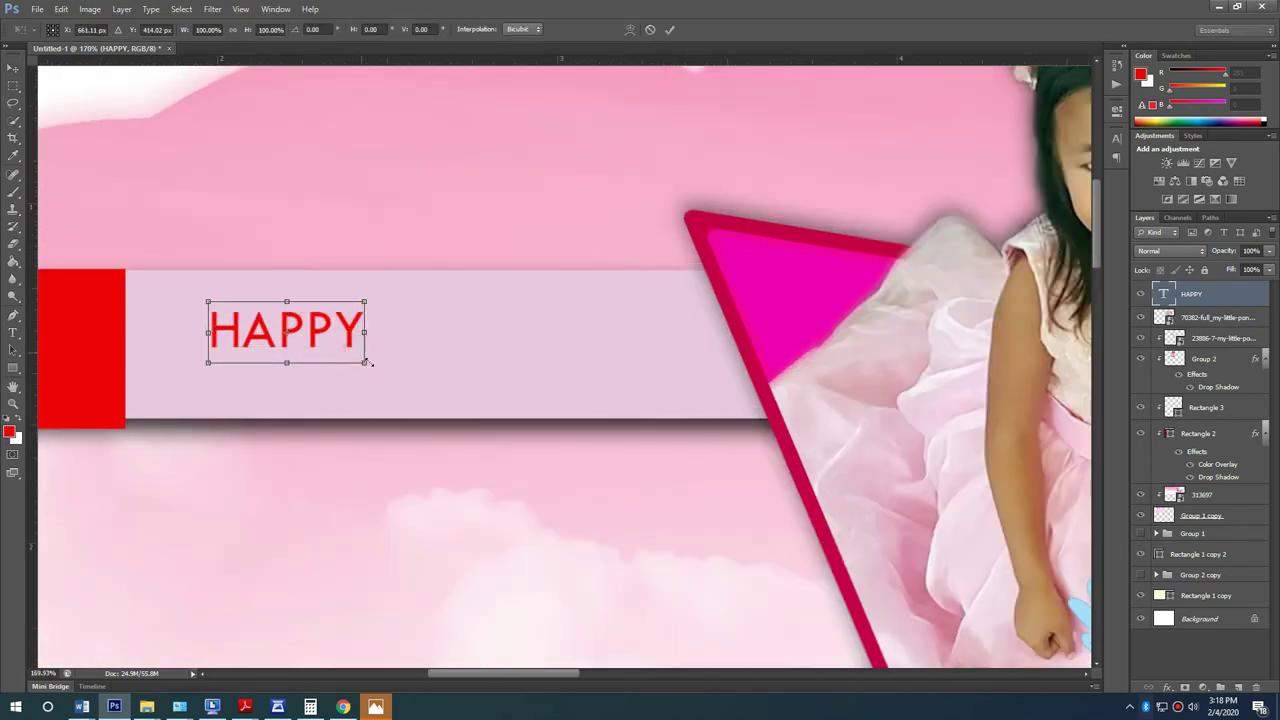
drag(369, 363, 455, 399)
key(Return)
drag(387, 351, 672, 365)
Step: Retype the copy as BIRTHDAY and place it beside HAPPY
key(t)
click(660, 343)
double_click(660, 343)
click(660, 343)
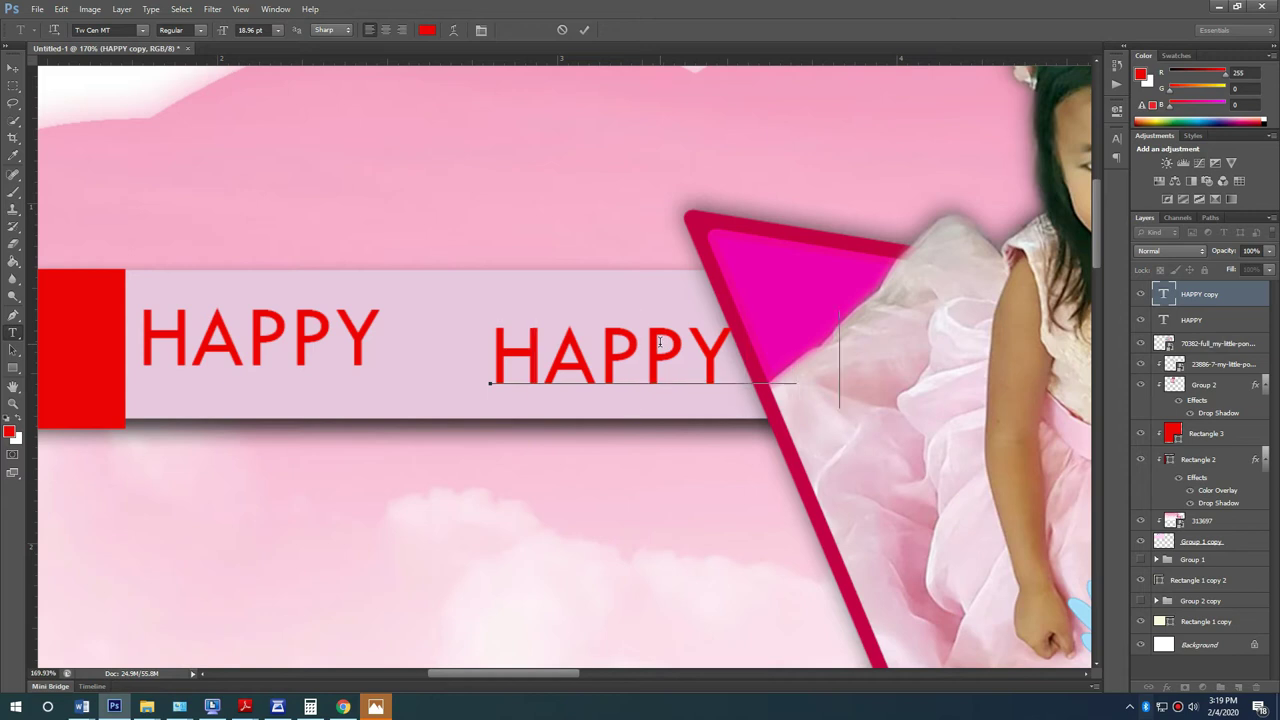
key(ctrl+a)
text(BIRTHDAY)
click(16, 74)
mouse_move(562, 343)
mouse_down()
mouse_move(557, 329)
mouse_move(506, 320)
mouse_move(545, 326)
mouse_up()
Step: Shrink HAPPY and BIRTHDAY together and nudge BIRTHDAY to the right
shift+click(362, 335)
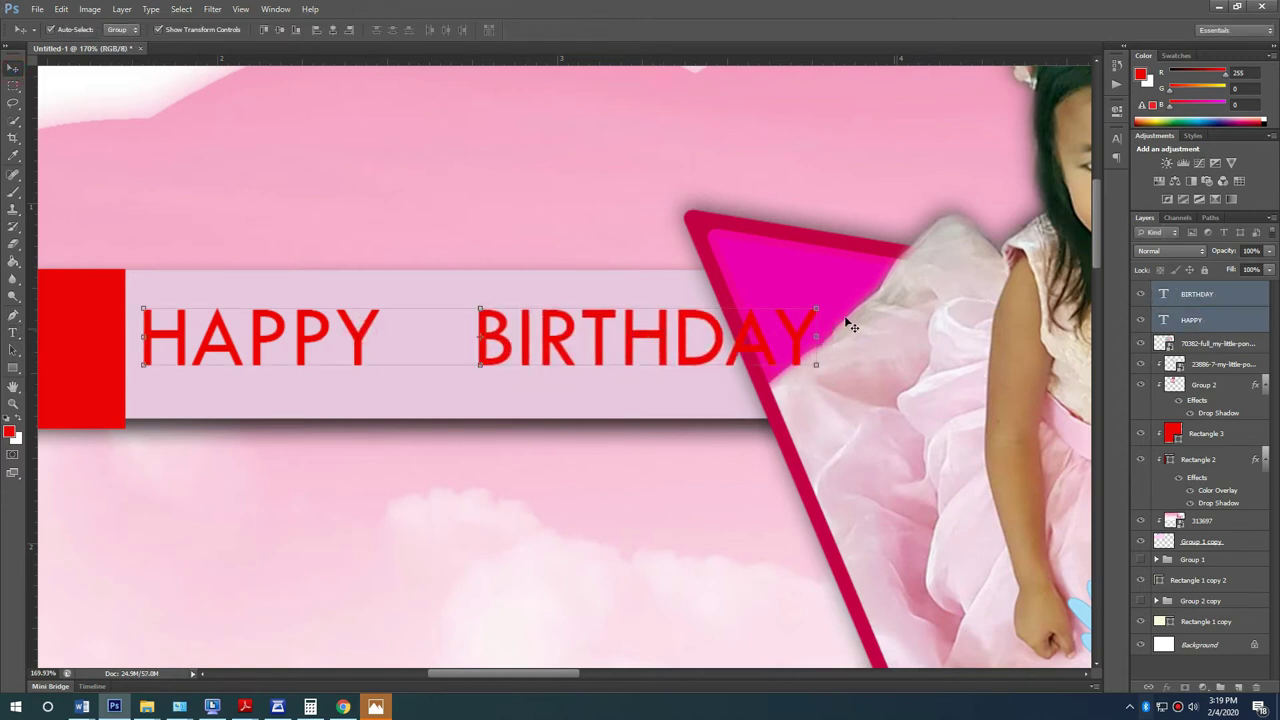
key(ctrl+t)
drag(816, 307, 701, 298)
key(Return)
click(483, 215)
drag(500, 352, 383, 335)
Step: Turn a BIRTHDAY copy into a large 7 between HAPPY and BIRTHDAY
key(t)
double_click(403, 323)
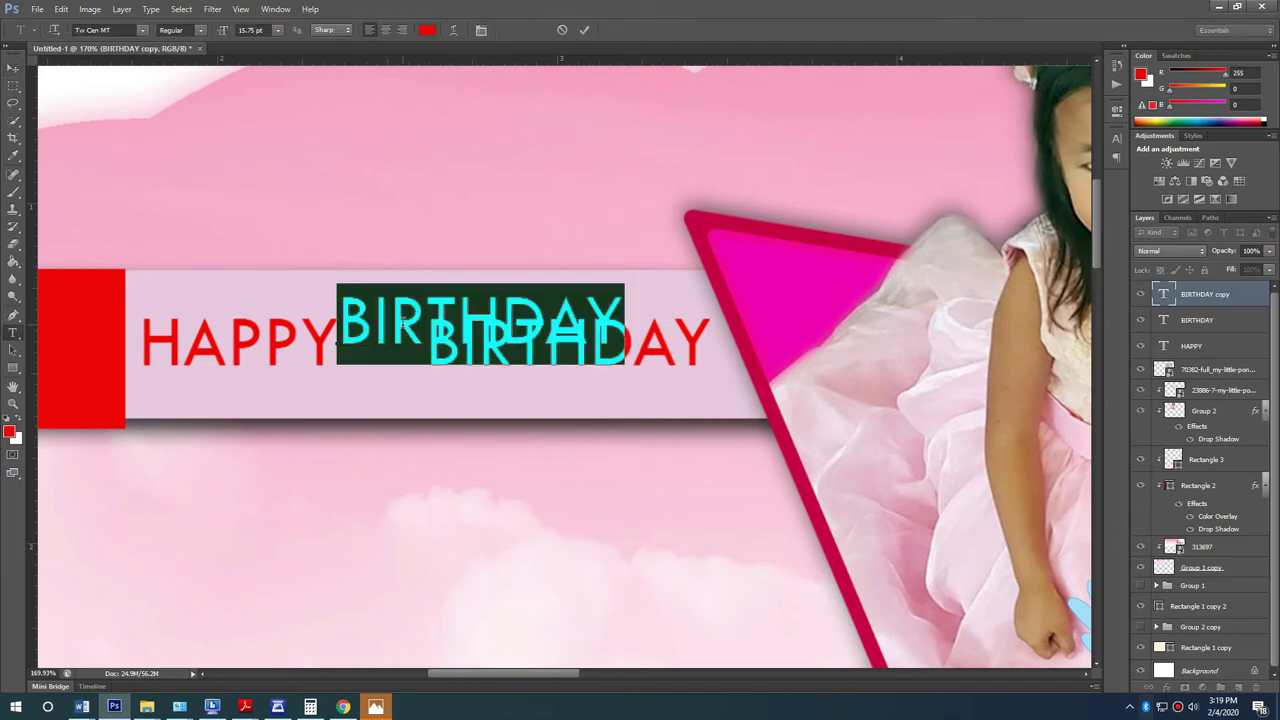
text(7)
click(13, 67)
drag(377, 346, 369, 390)
key(Return)
drag(377, 311, 443, 263)
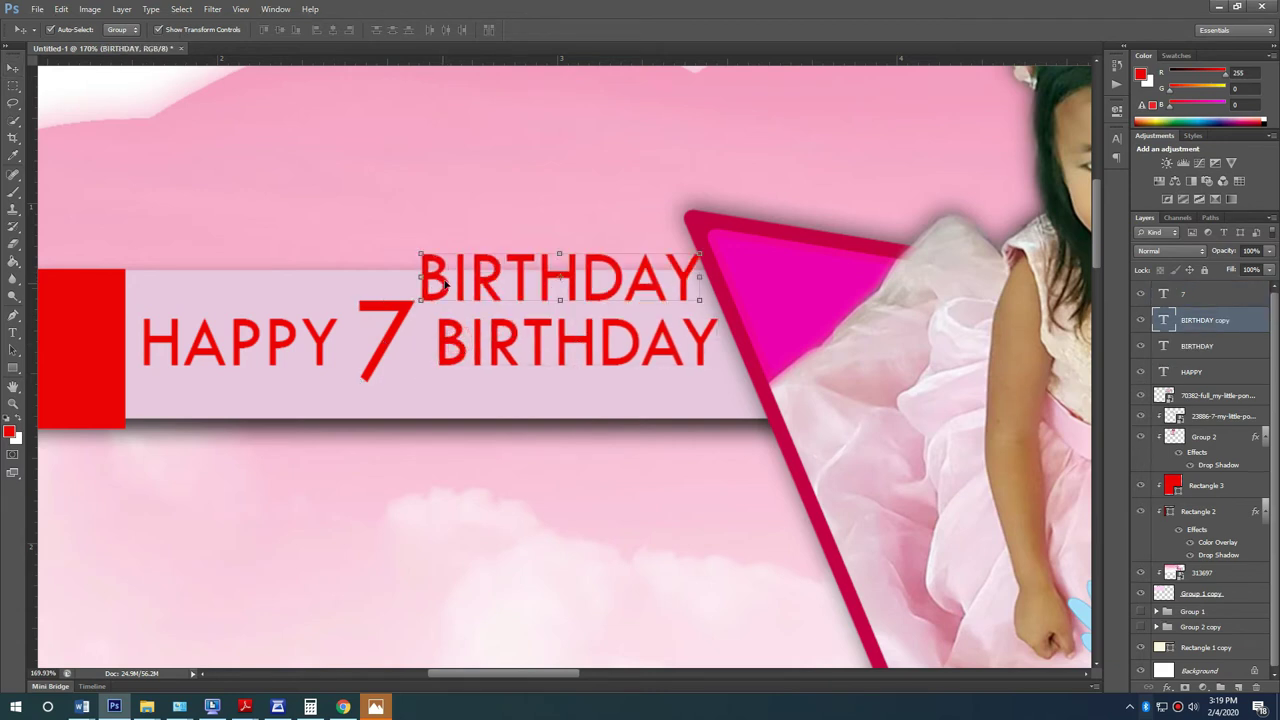
Step: Add a small superscript 'th' beside the 7 and tuck both toward HAPPY
key(t)
double_click(446, 285)
text(th)
key(ctrl+Return)
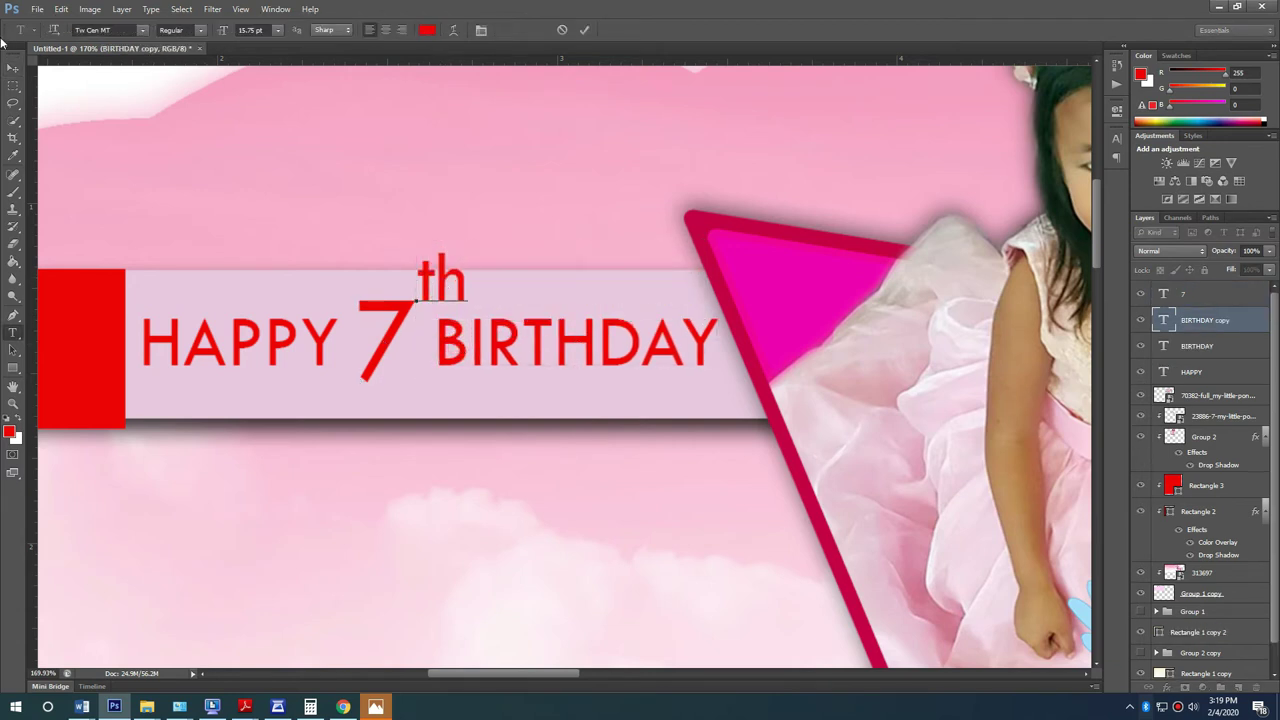
key(v)
scroll(410, 335, up, 5)
drag(511, 195, 448, 322)
key(Return)
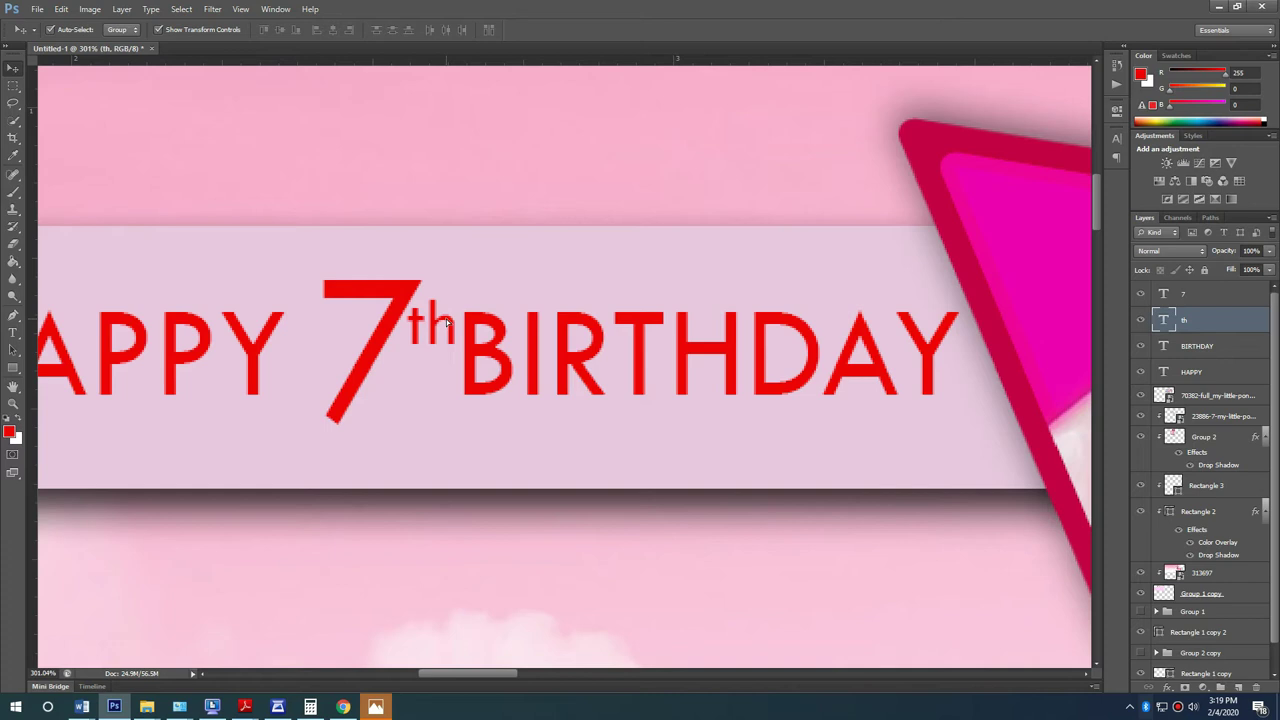
drag(365, 352, 344, 355)
drag(440, 322, 425, 321)
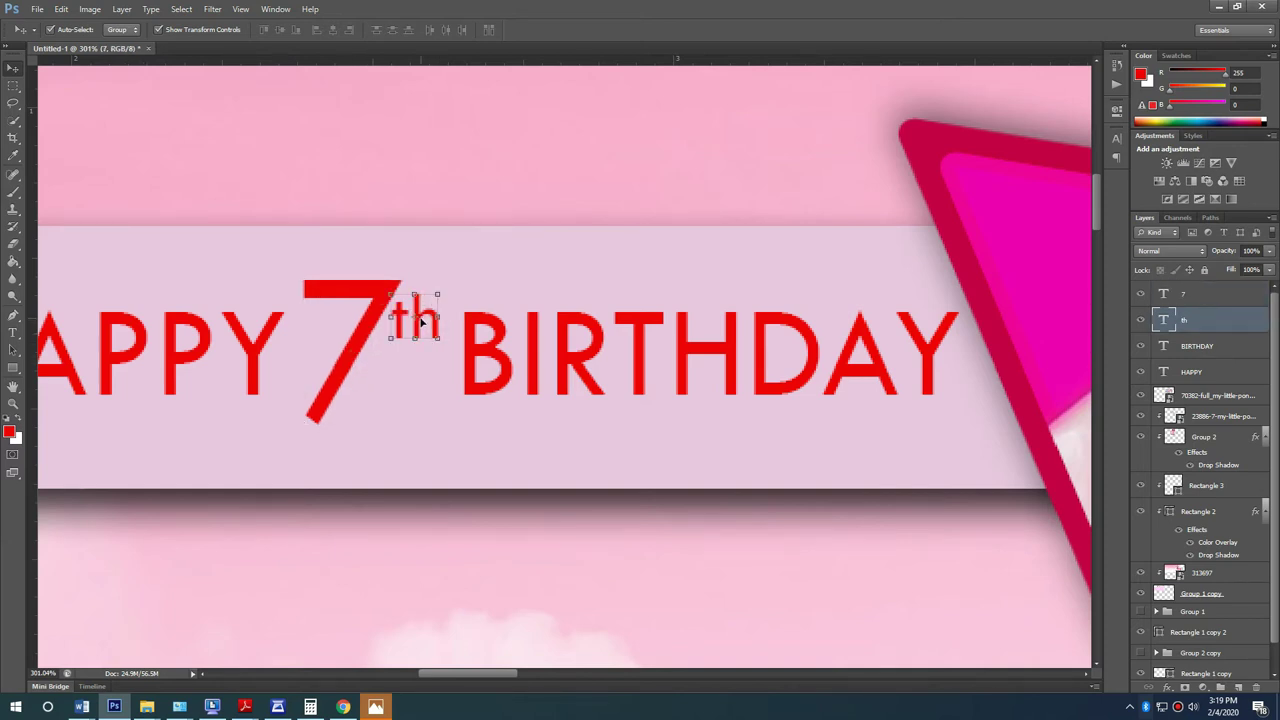
click(253, 350)
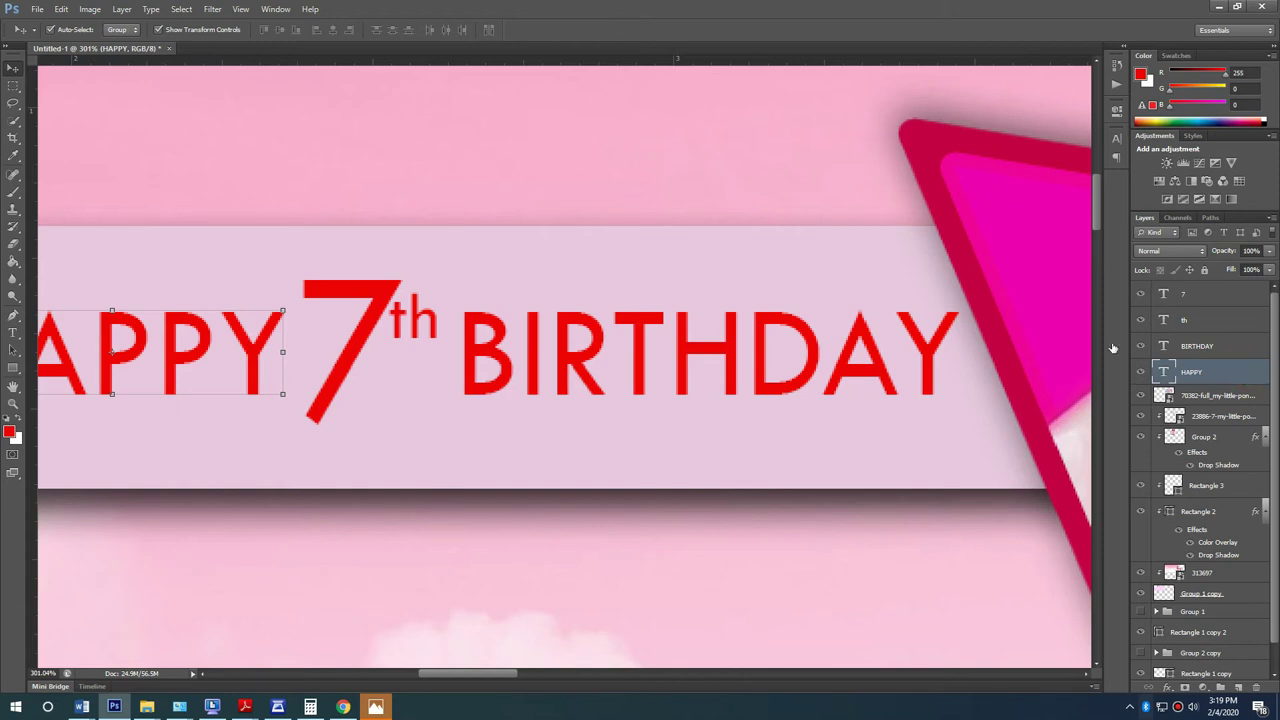
Step: Give HAPPY a pink Color Overlay sampled from the triangle shape
double_click(1240, 371)
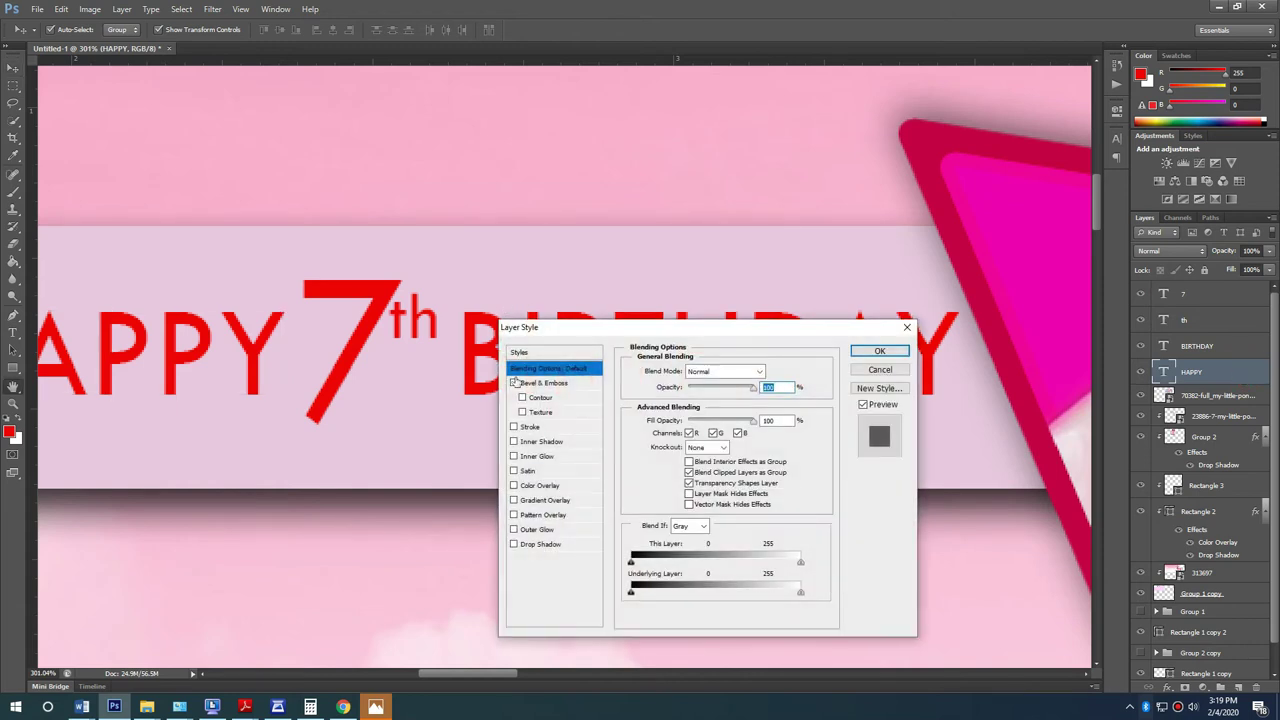
click(541, 485)
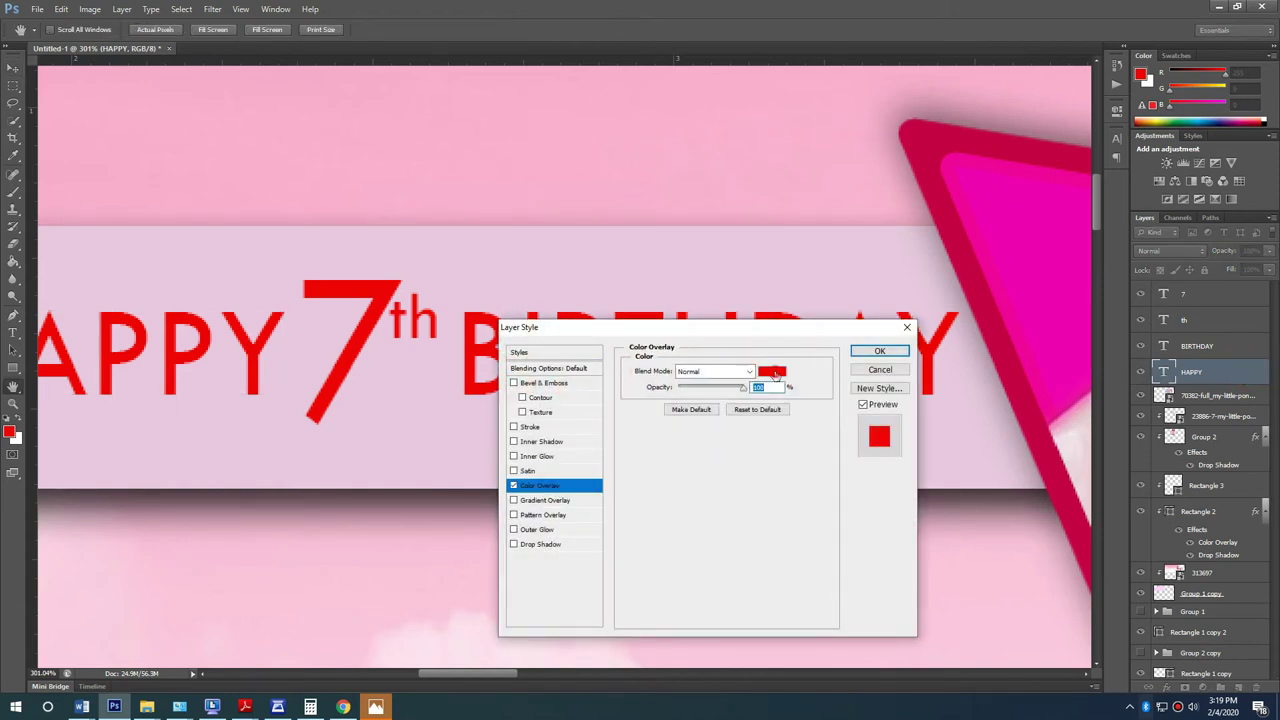
click(772, 372)
click(985, 212)
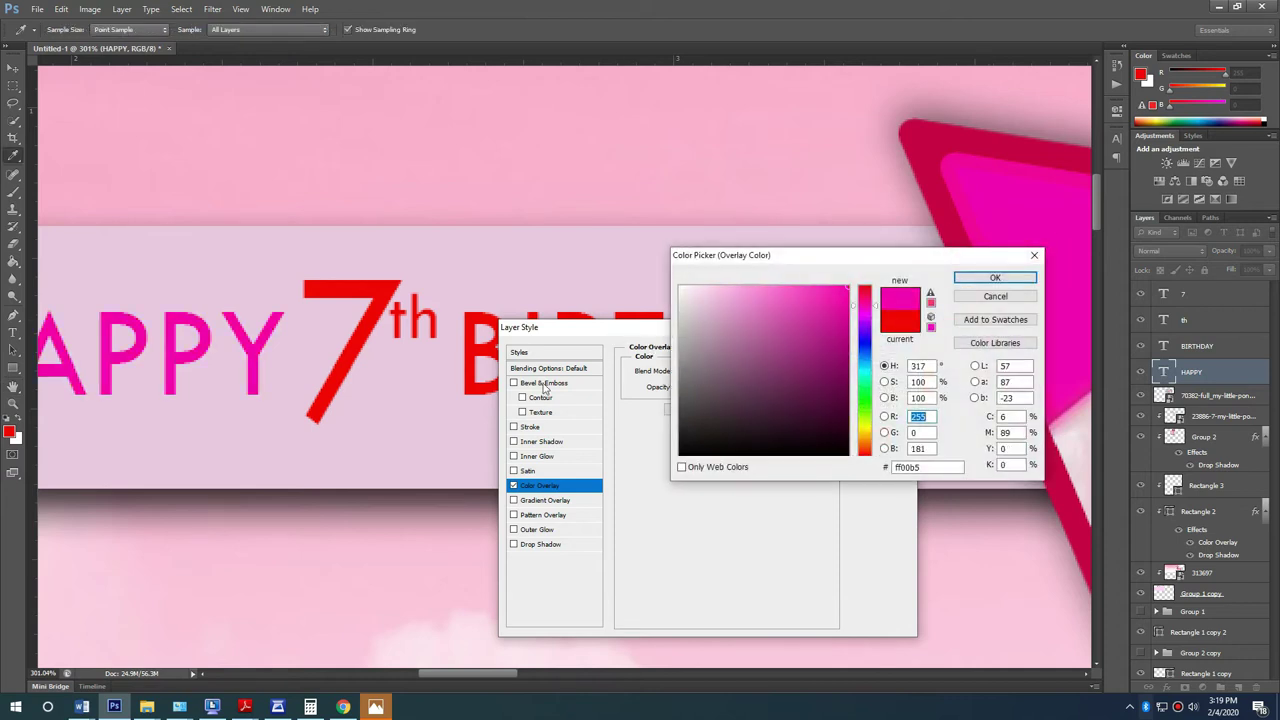
click(995, 279)
Step: Add a Bevel & Emboss to HAPPY with direction Down and minimal depth
click(535, 427)
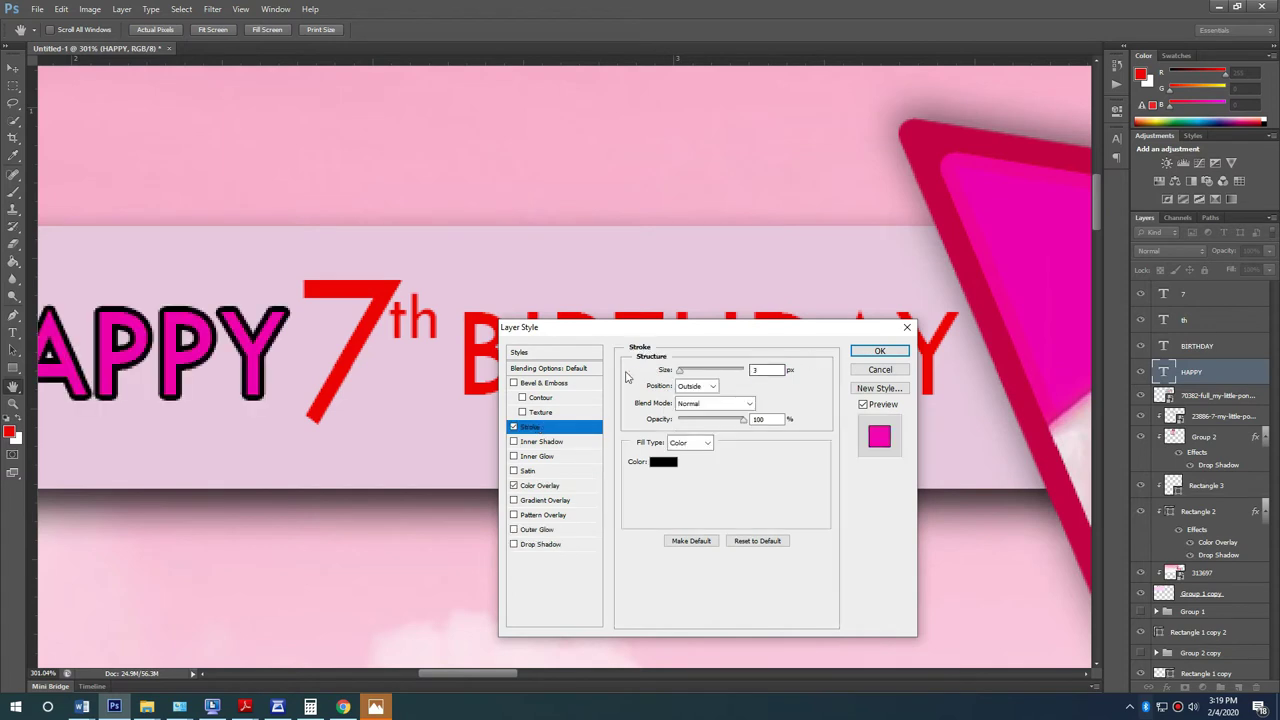
click(512, 428)
click(513, 383)
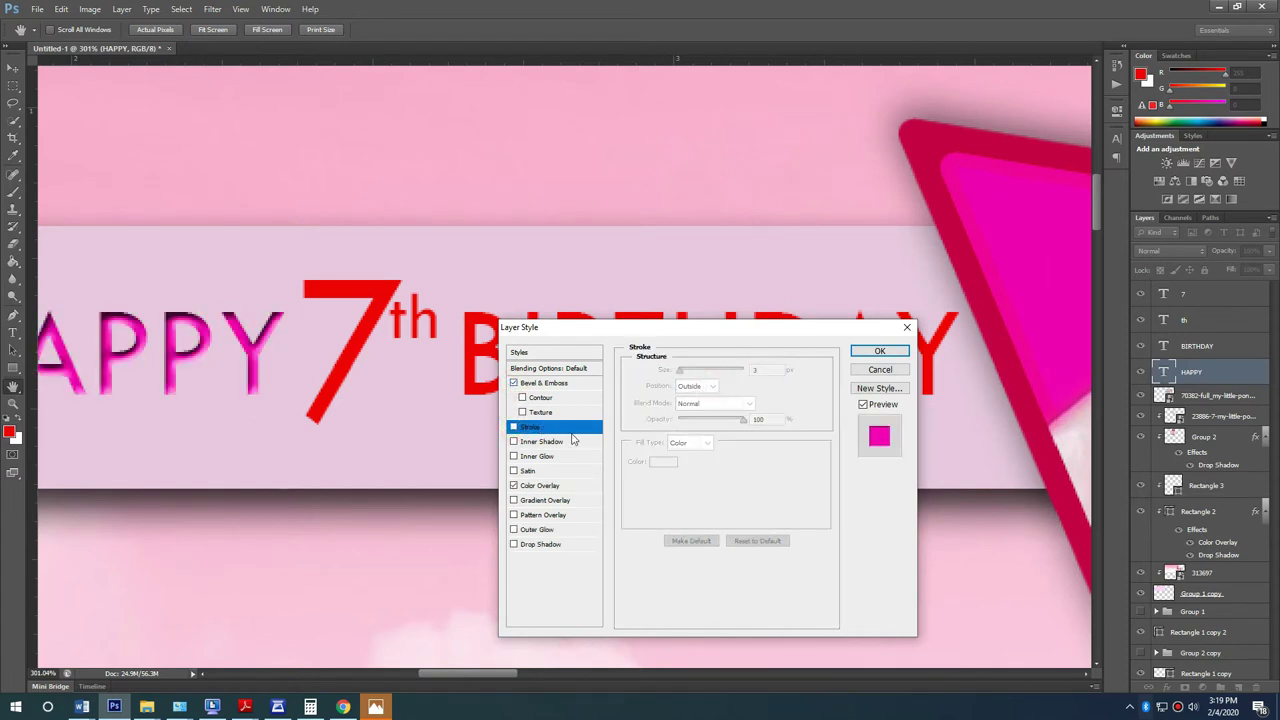
click(540, 384)
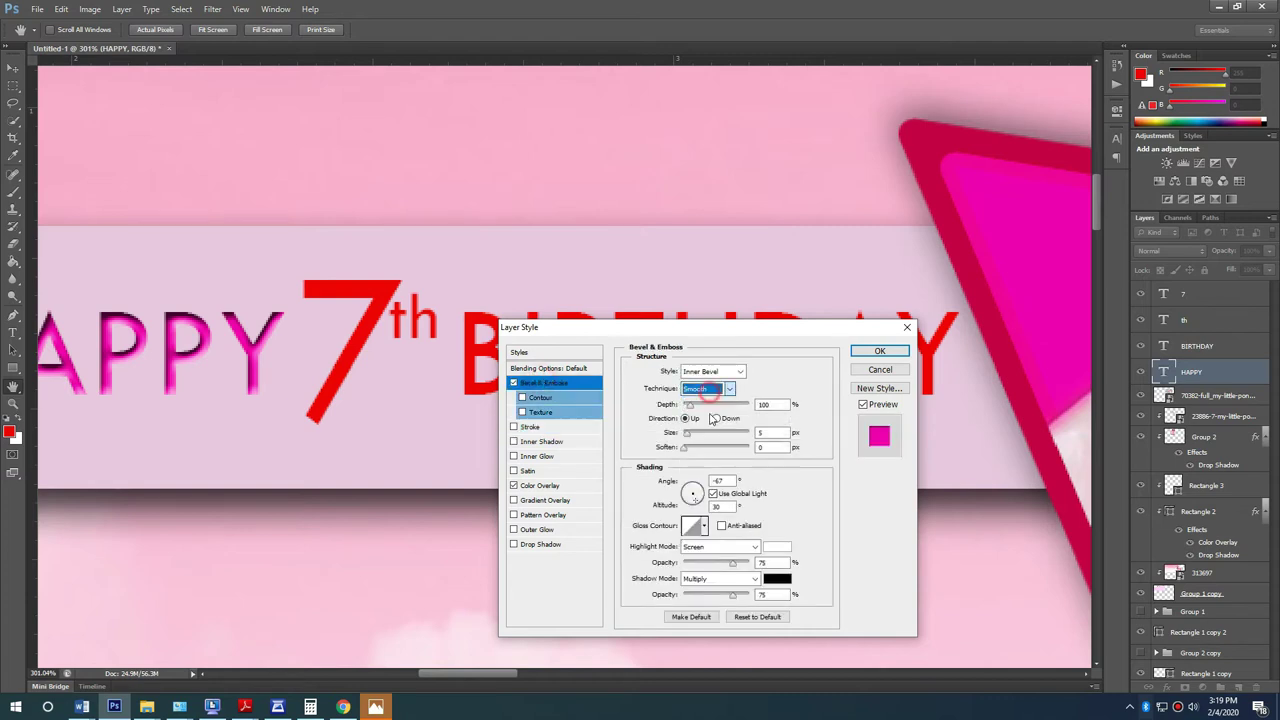
click(724, 423)
click(719, 421)
drag(689, 405, 686, 408)
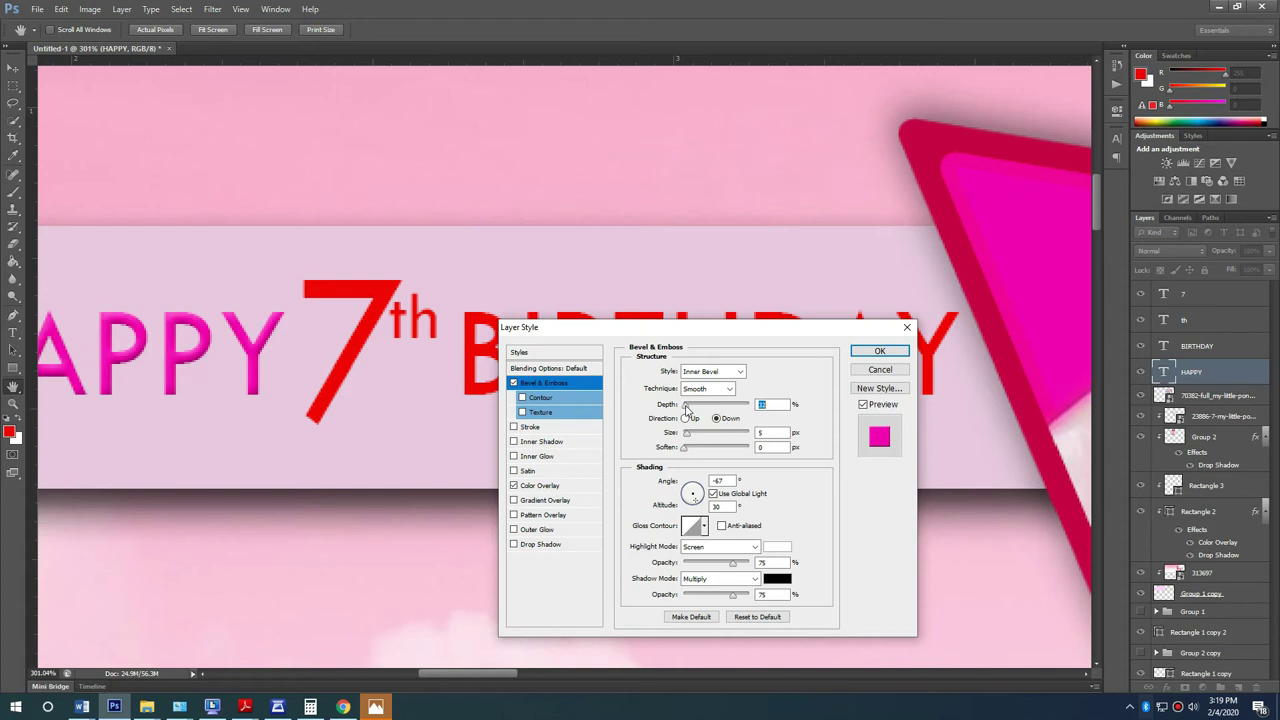
key(Return)
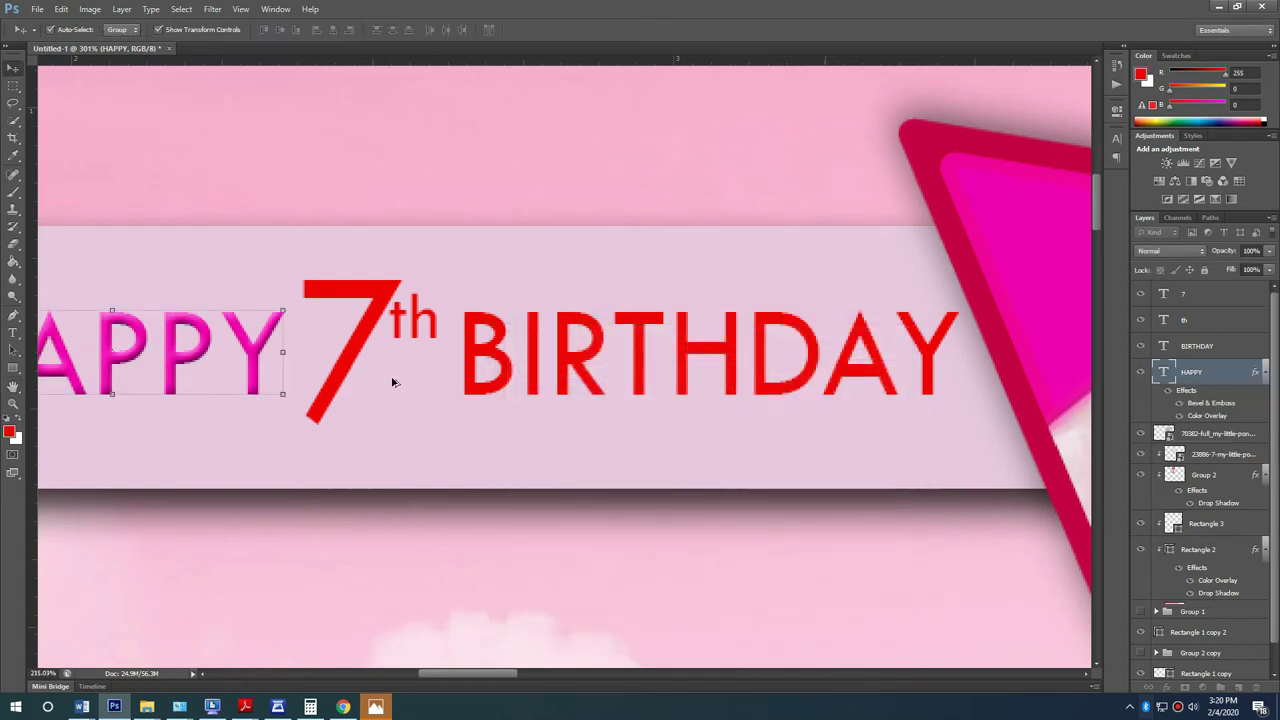
scroll(420, 370, down, 4)
scroll(420, 370, up, 4)
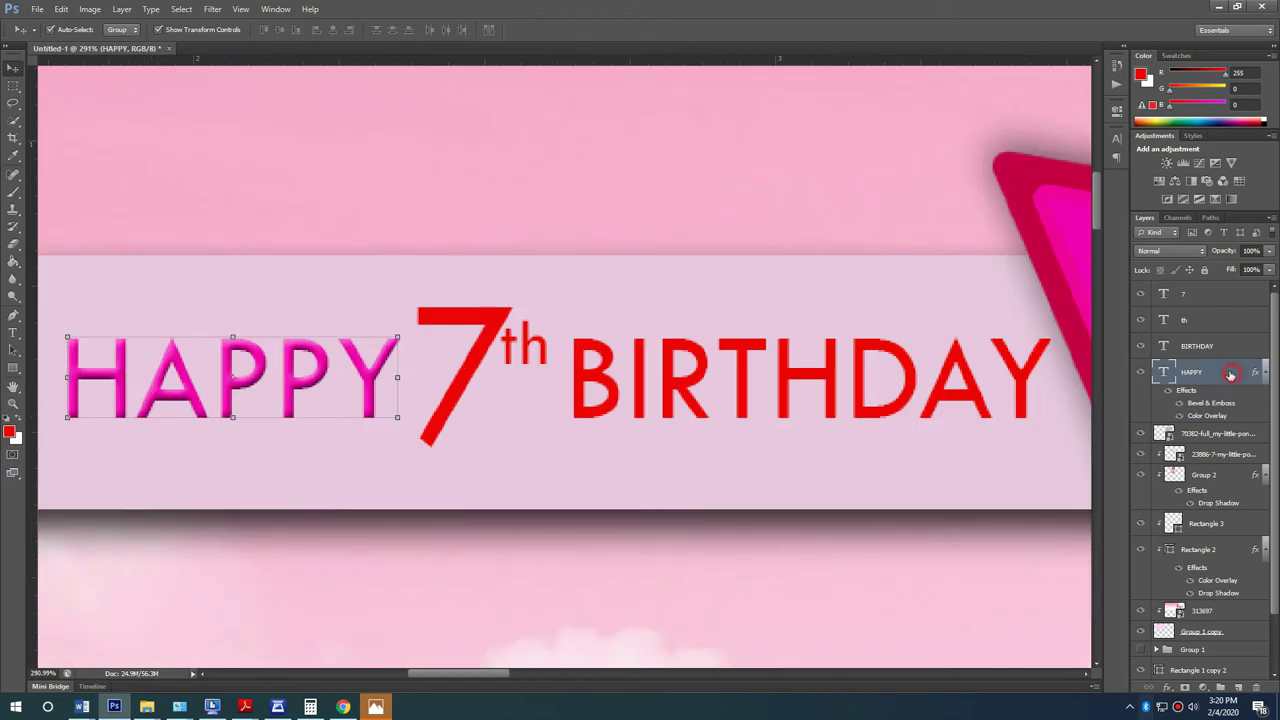
Step: Add a pink Outer Glow to HAPPY
double_click(391, 410)
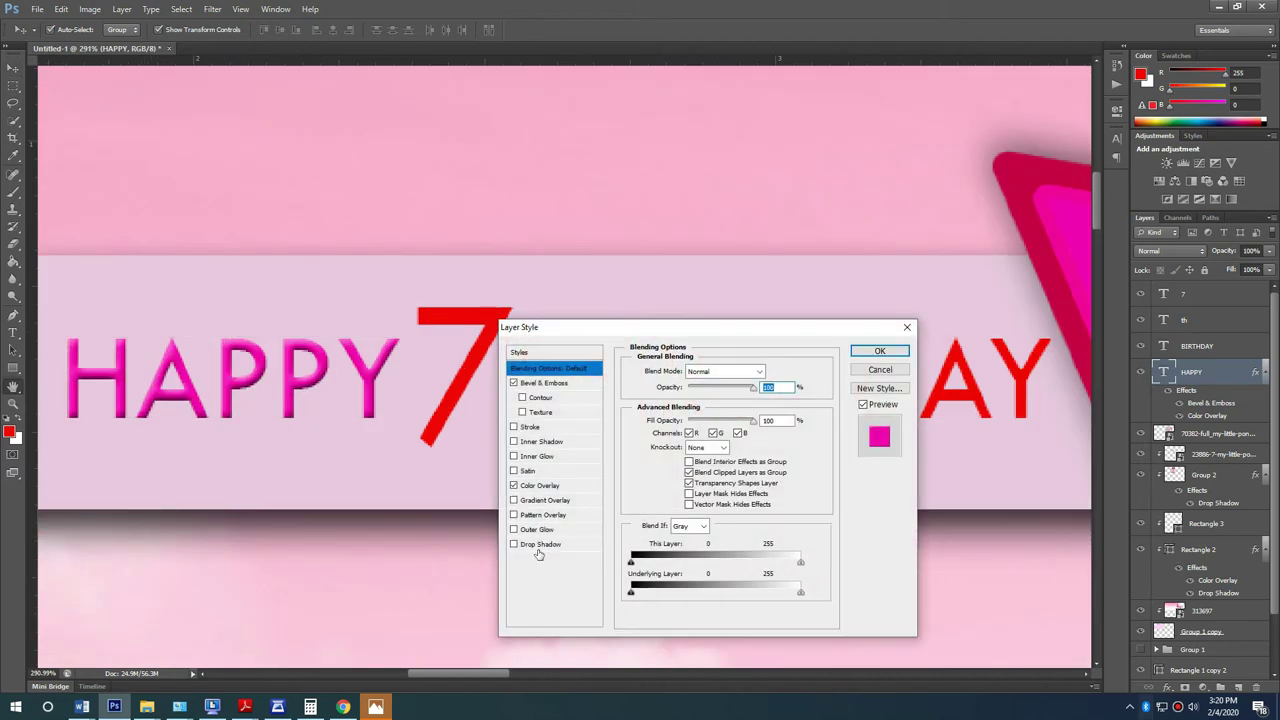
click(555, 530)
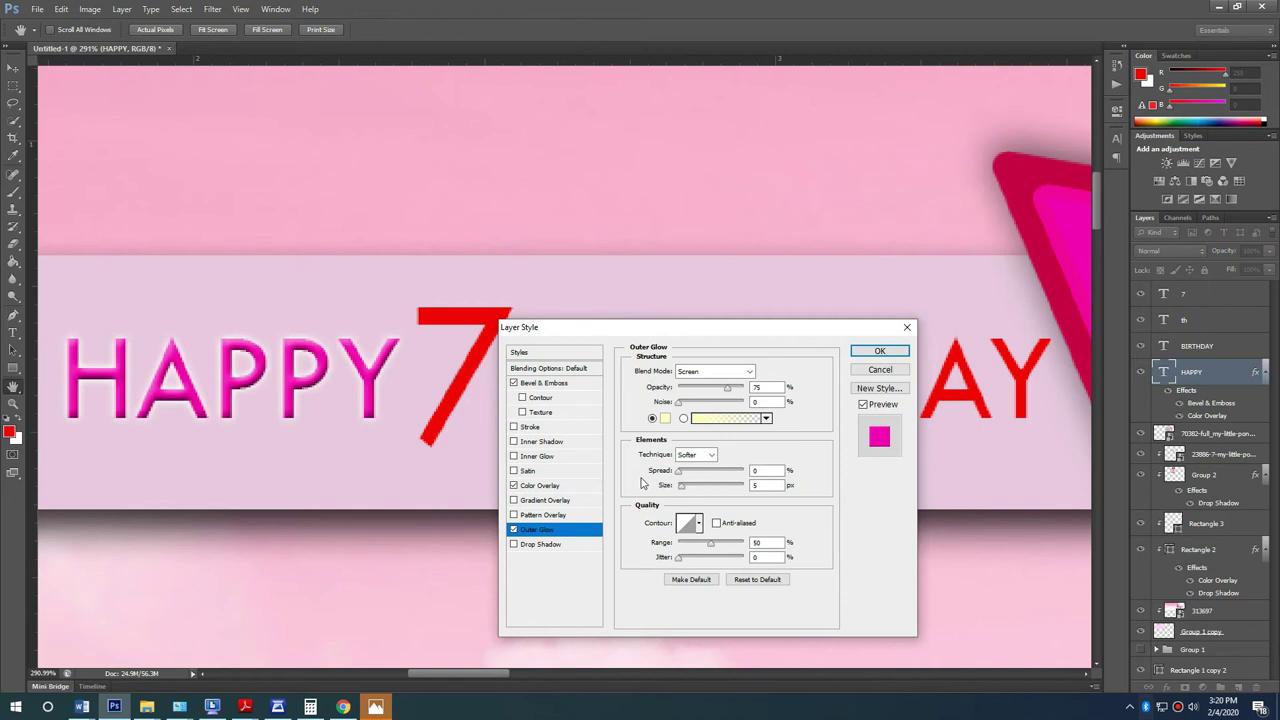
click(665, 418)
click(70, 400)
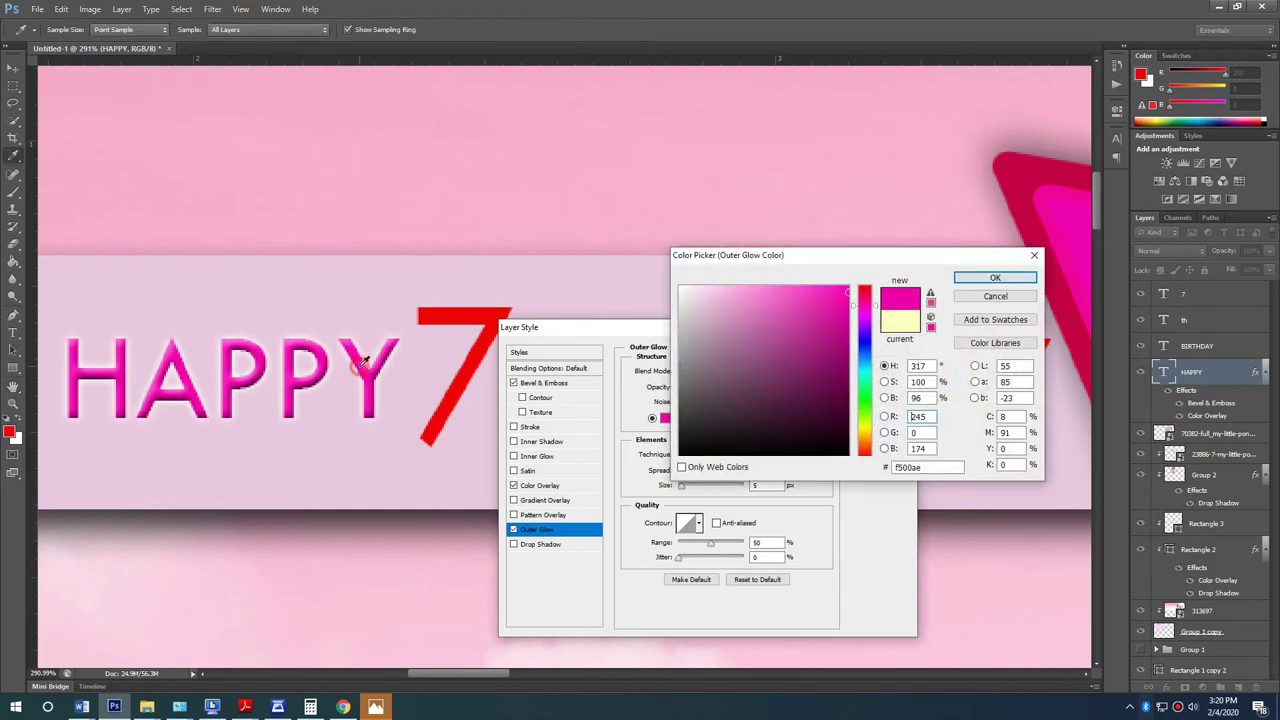
click(791, 365)
drag(796, 337, 800, 298)
drag(866, 342, 866, 430)
click(787, 347)
click(1010, 279)
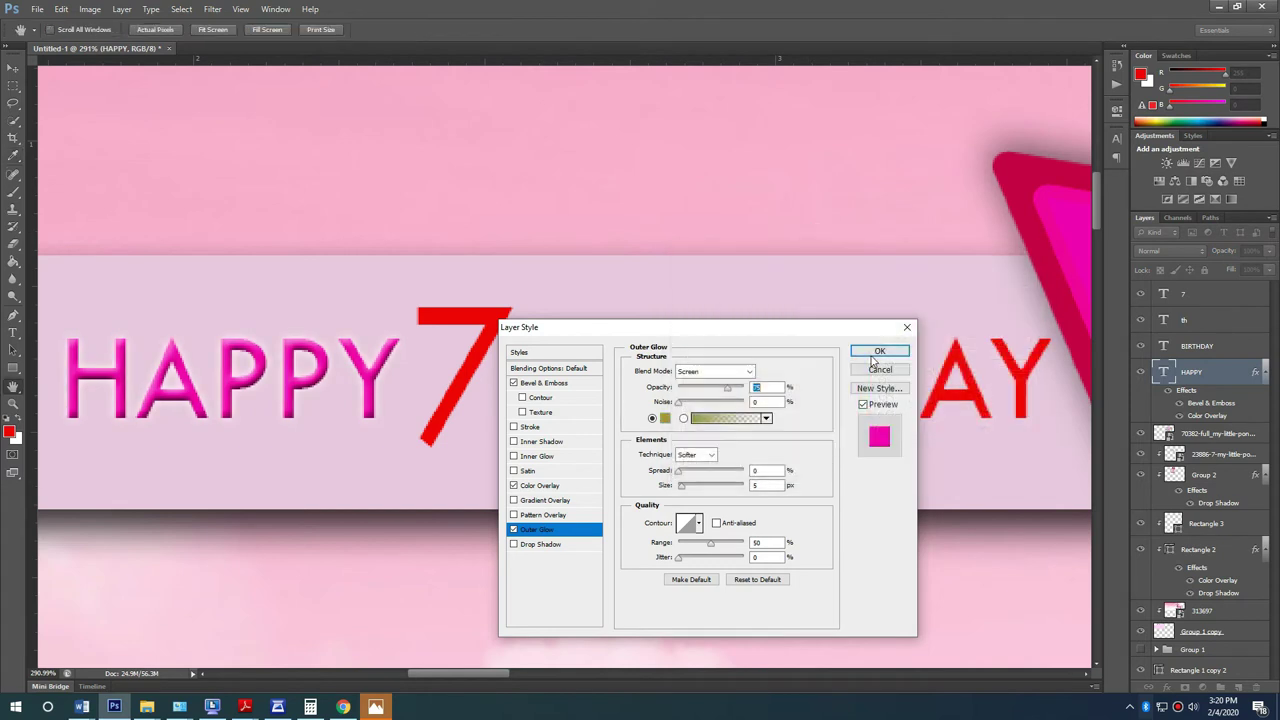
click(880, 352)
Step: Copy all of HAPPY's layer effects onto BIRTHDAY
drag(1197, 355, 1197, 348)
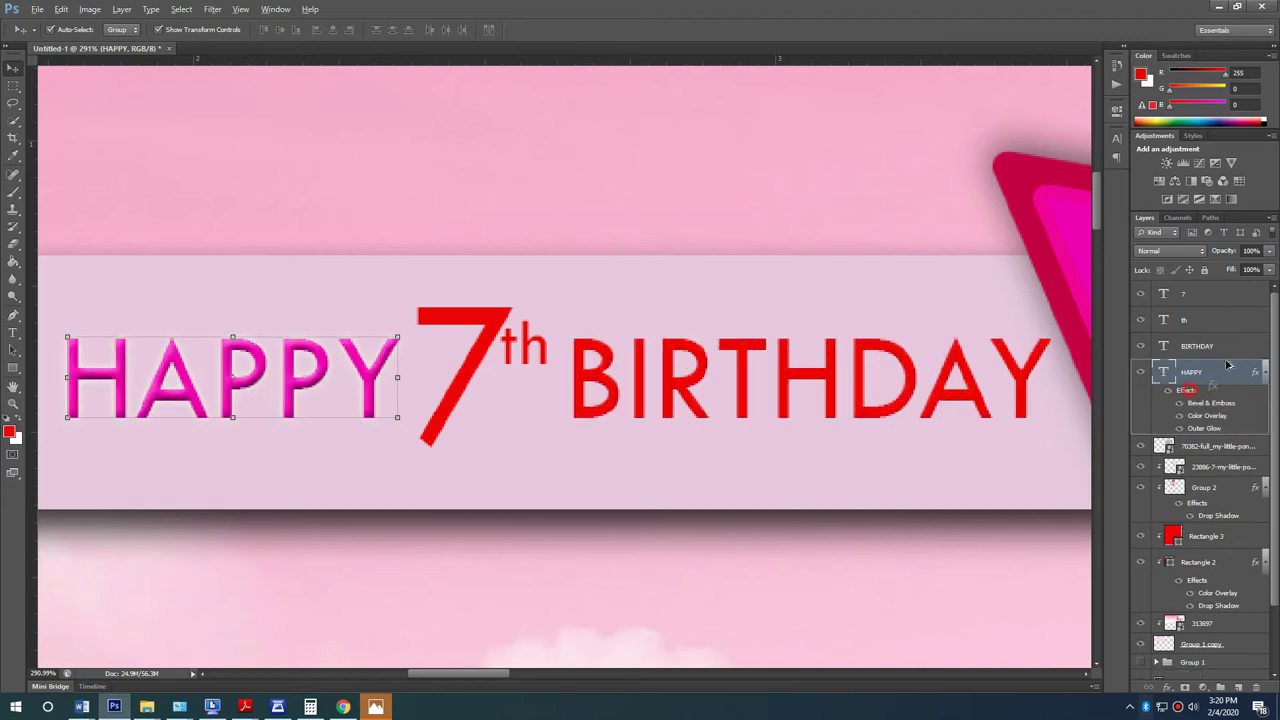
drag(1186, 415, 1197, 345)
scroll(522, 462, down, 6)
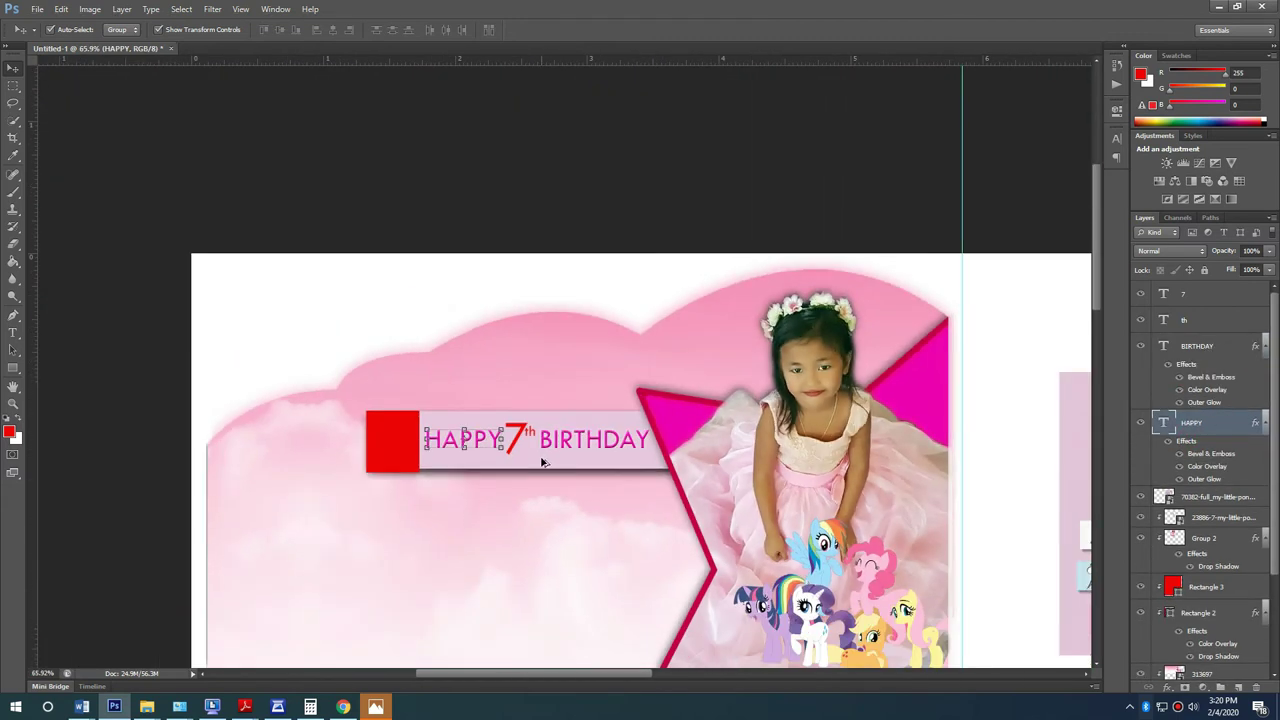
click(828, 716)
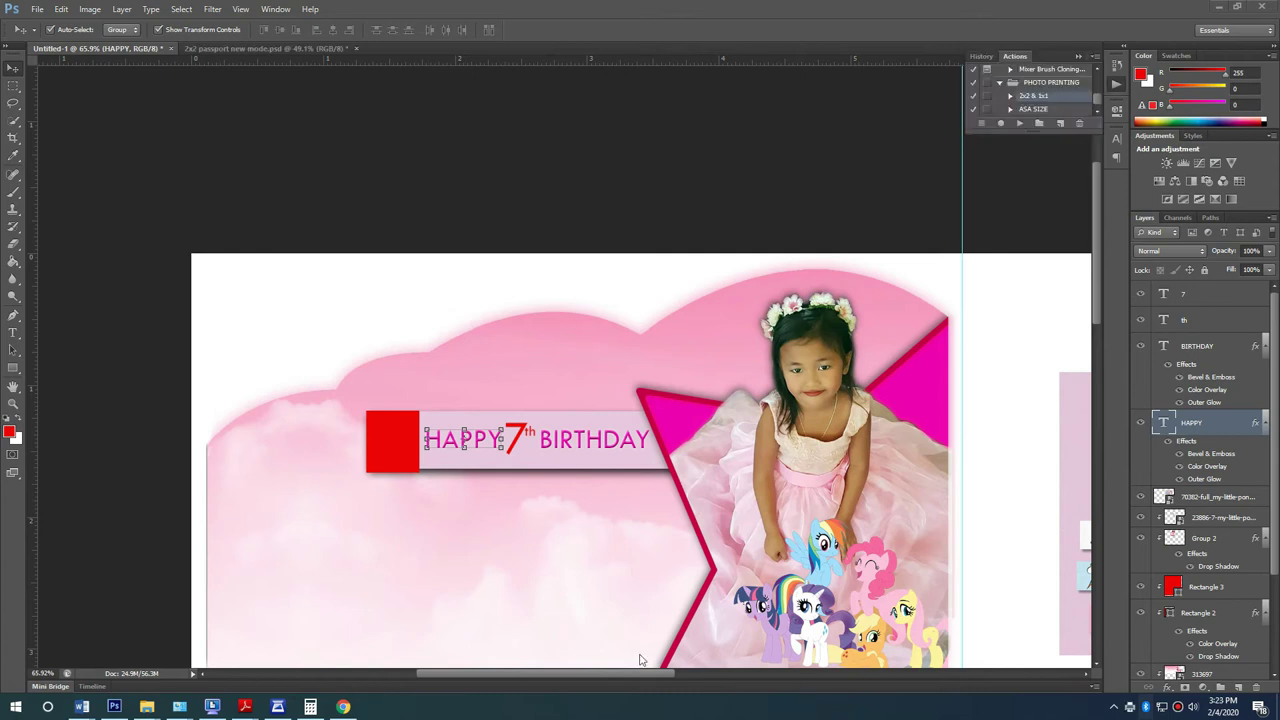
click(481, 174)
scroll(520, 537, up, 4)
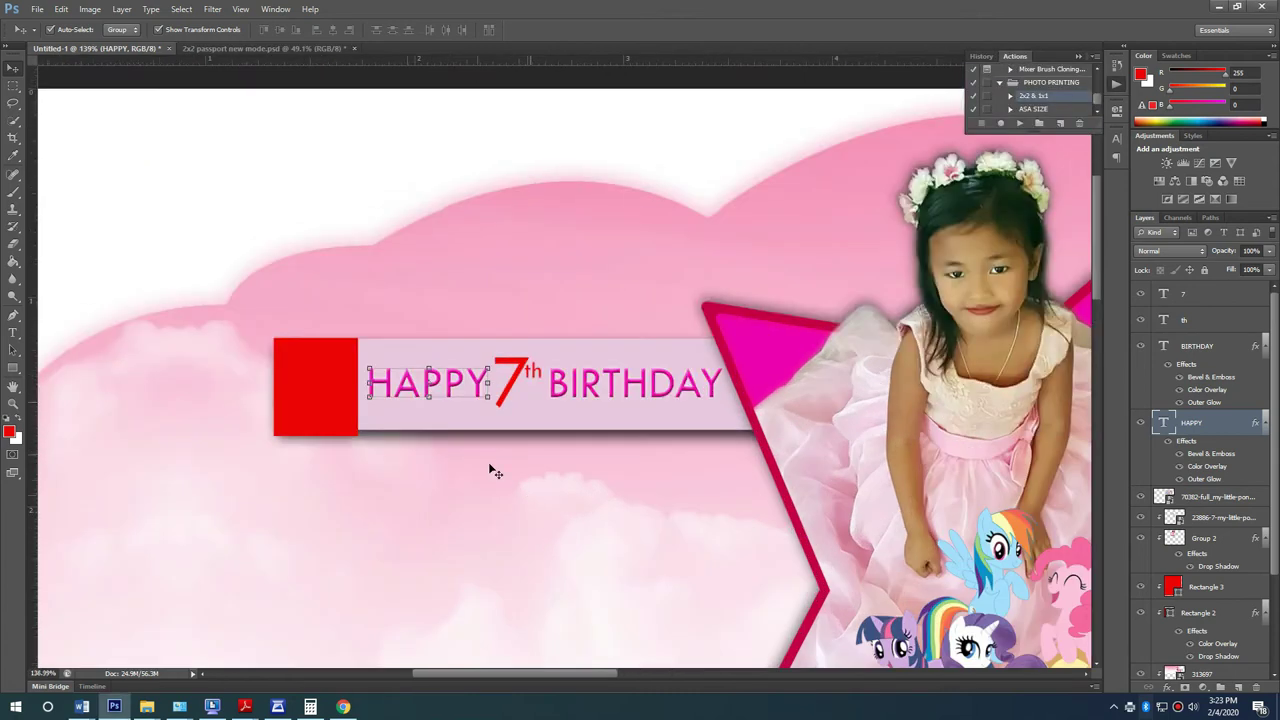
click(443, 368)
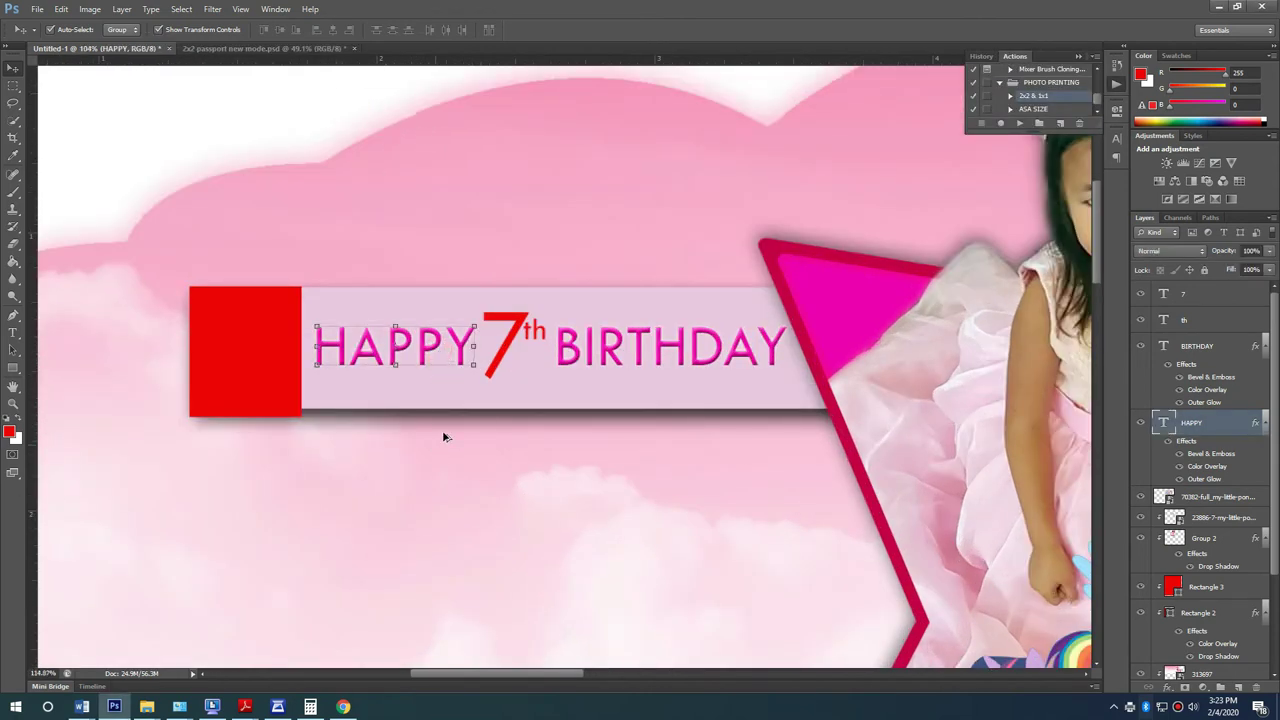
scroll(437, 449, down, 4)
Step: Duplicate the pale banner bar just below the original and stretch it wider to the left
click(654, 206)
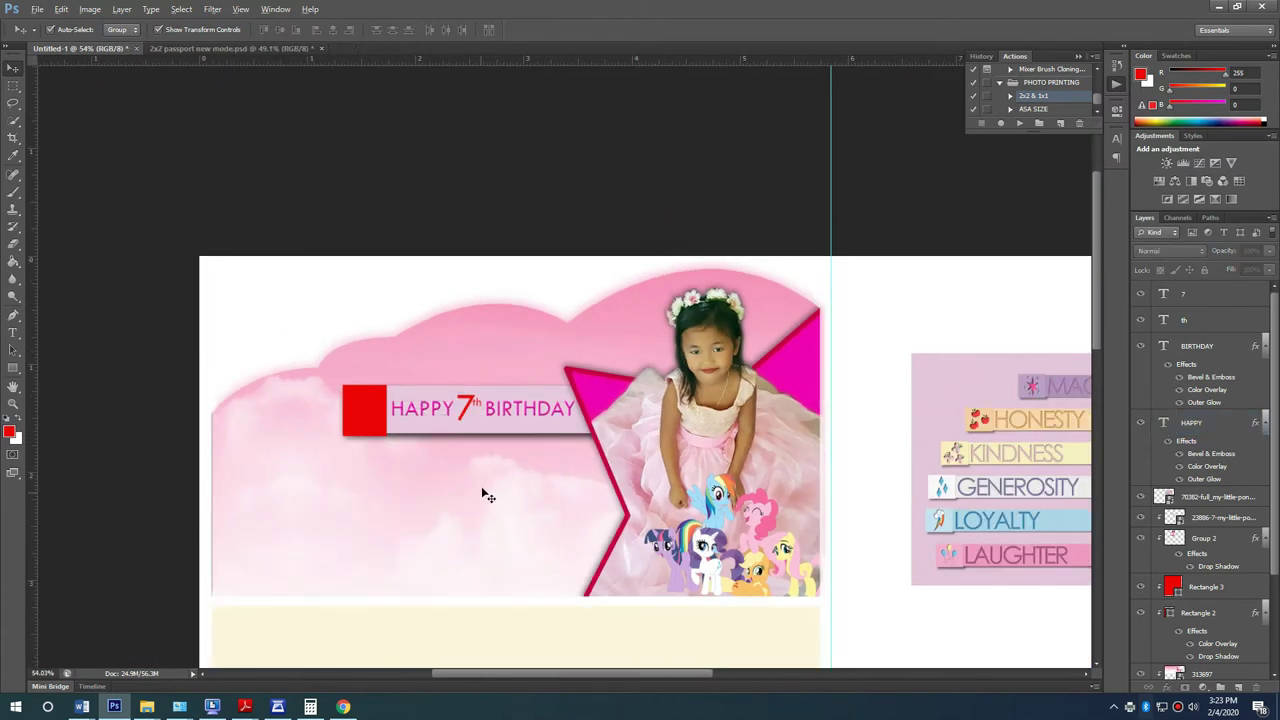
scroll(460, 450, up, 2)
click(424, 411)
drag(452, 410, 433, 487)
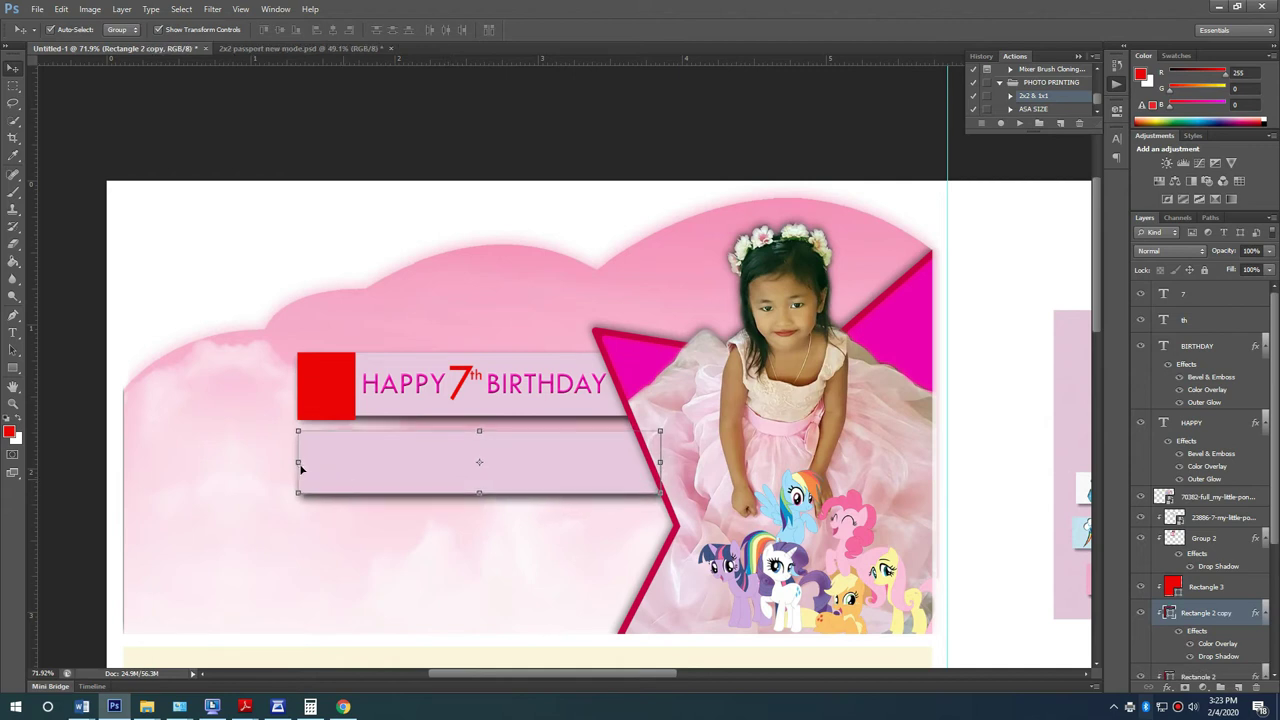
drag(297, 461, 207, 462)
key(Return)
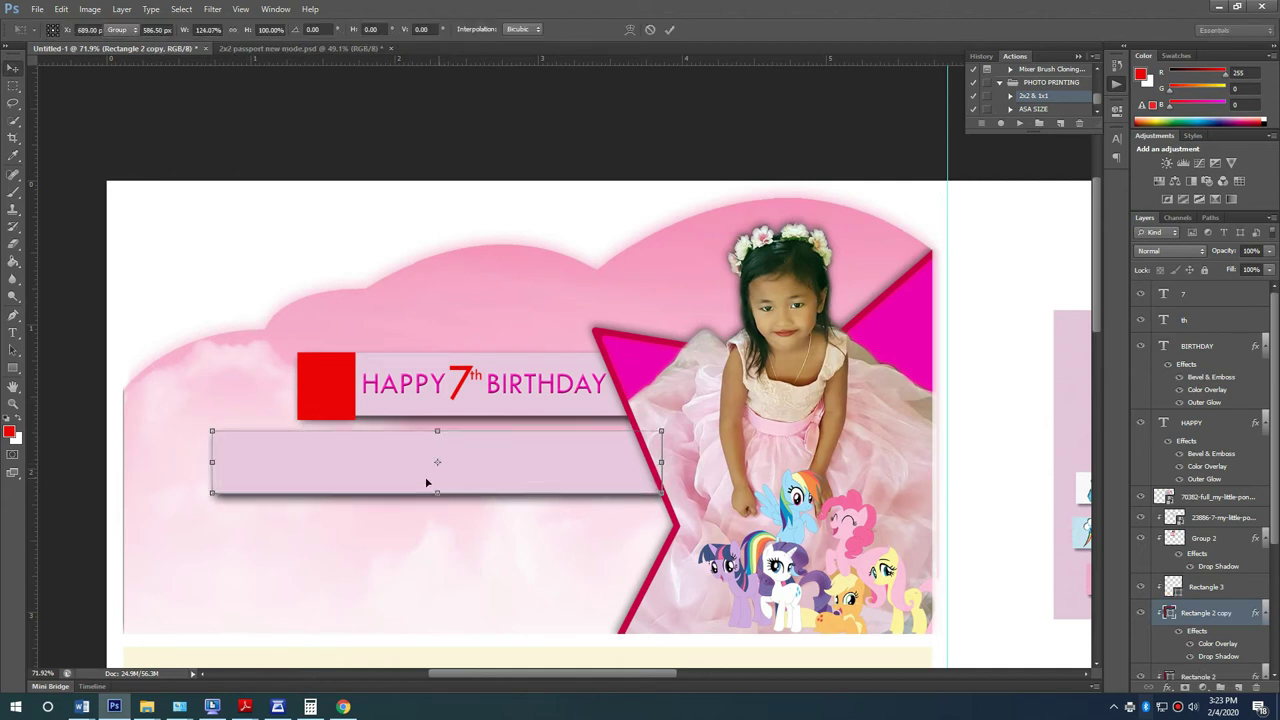
click(486, 107)
Step: Copy the HAPPY text into the lower bar, retype it as LOVELY plus the child's name, and enlarge it
scroll(425, 420, up, 1)
scroll(428, 424, up, 1)
drag(414, 363, 395, 494)
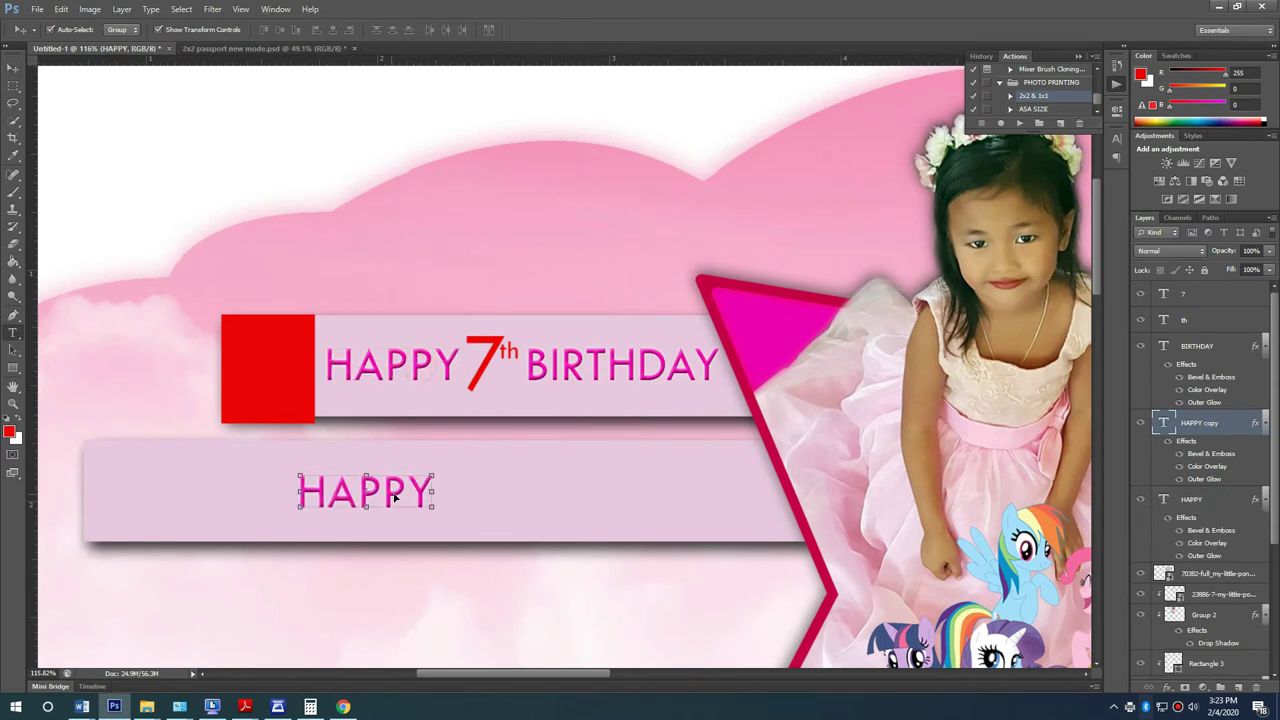
key(t)
click(394, 493)
double_click(396, 492)
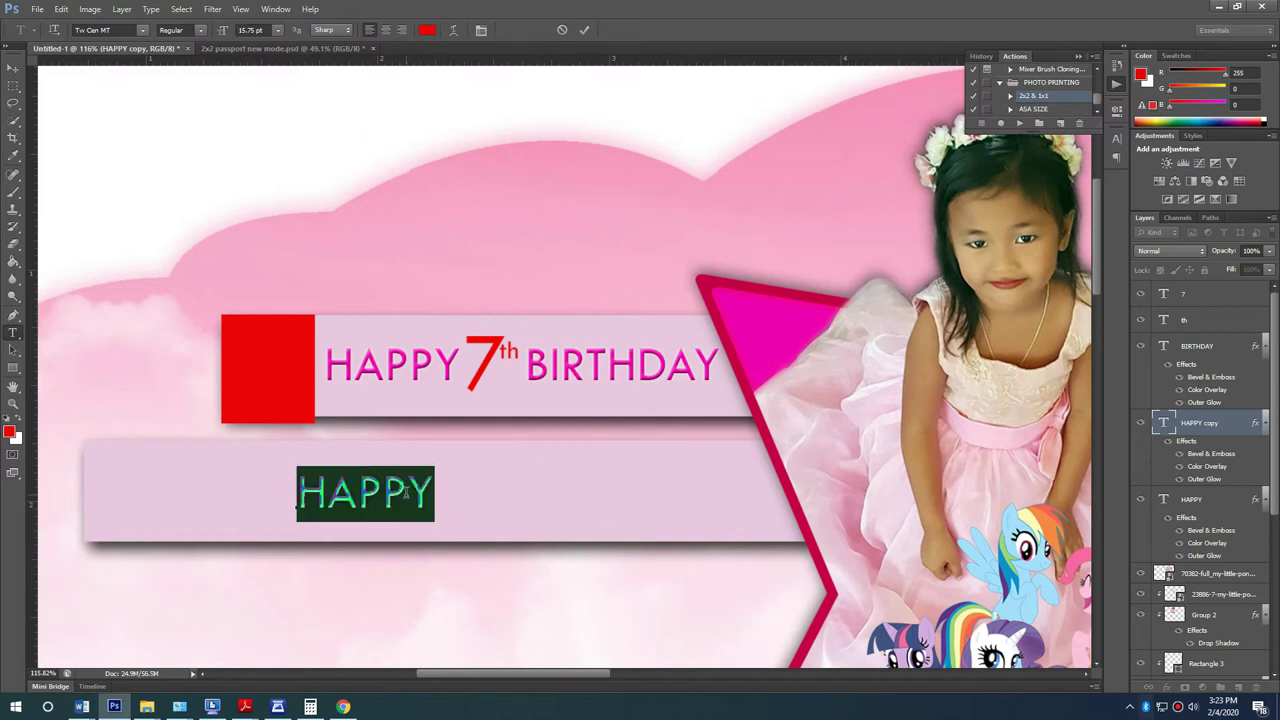
text(LOVELY)
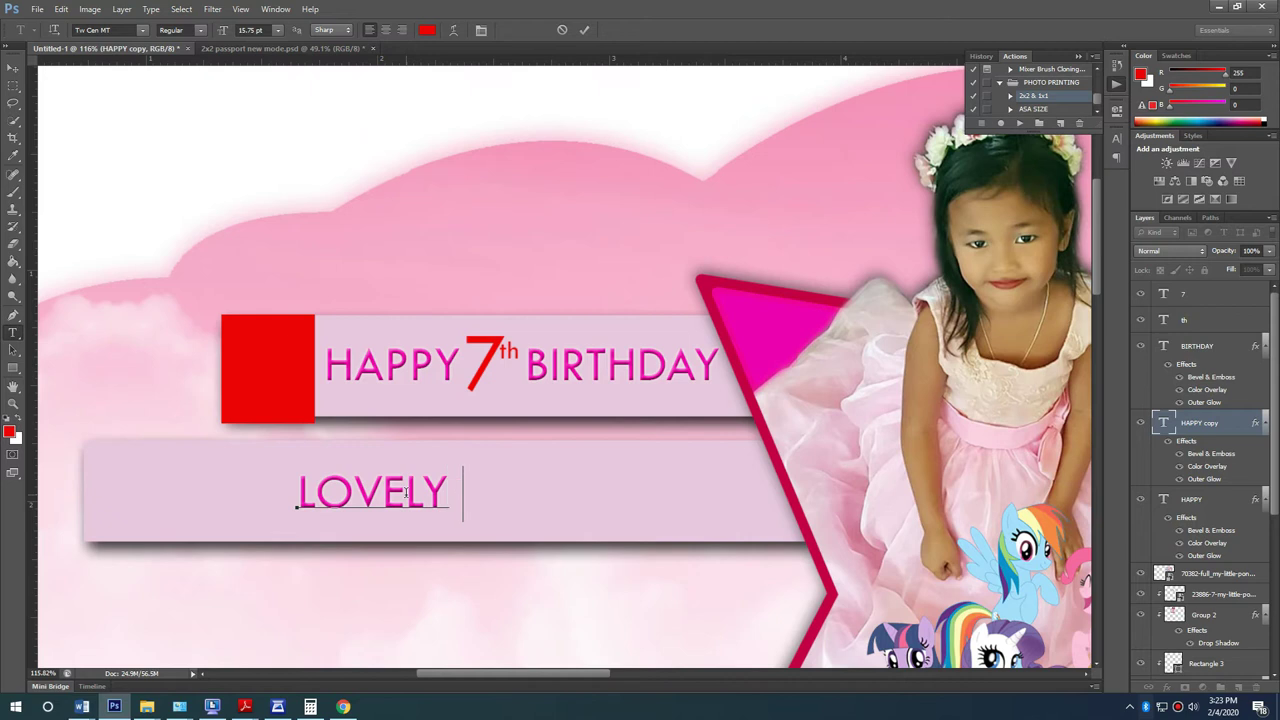
text( FEBY)
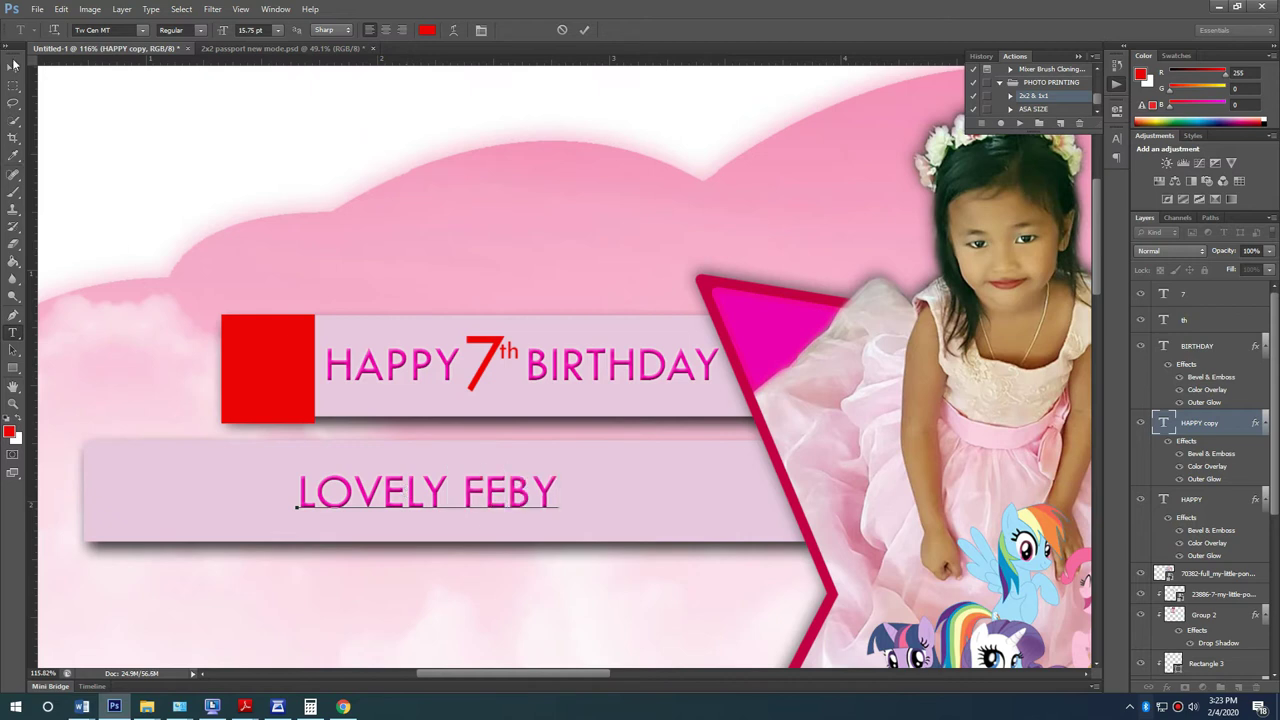
click(13, 64)
key(ctrl+t)
drag(558, 467, 686, 434)
drag(585, 494, 658, 494)
key(Return)
Step: Copy the red square onto the lower bar's left end and nudge the caption slightly left
drag(286, 409, 152, 516)
key(ctrl+z)
drag(281, 410, 178, 548)
key(ctrl+t)
key(Return)
key(Return)
drag(418, 483, 404, 483)
scroll(404, 483, down, 5)
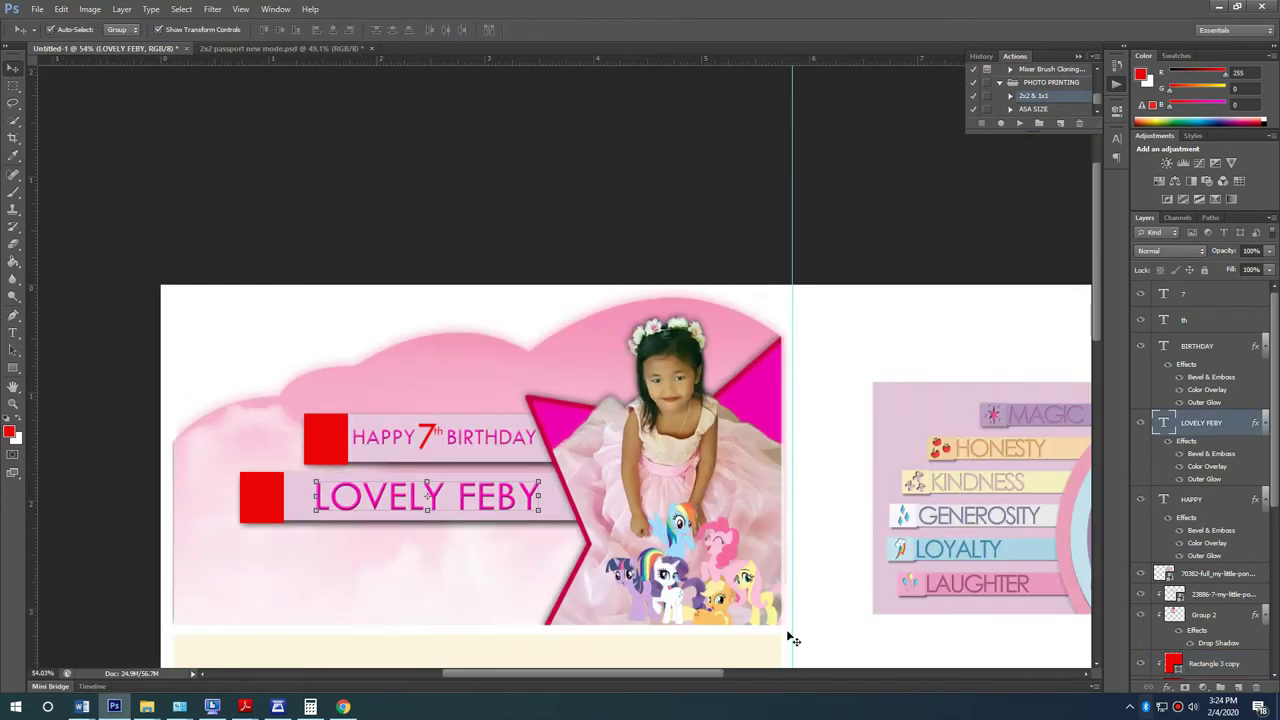
click(543, 520)
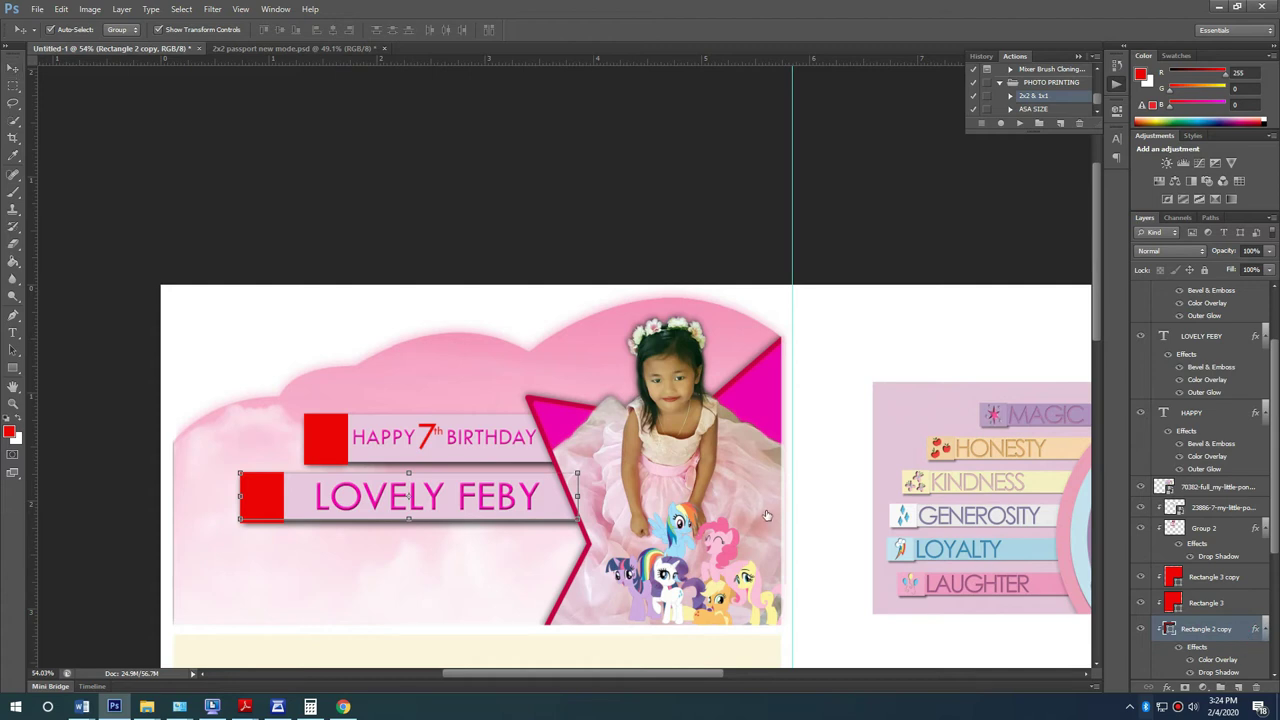
Step: Confirm and apply the cream Color Overlay on the name bar
drag(664, 332, 598, 304)
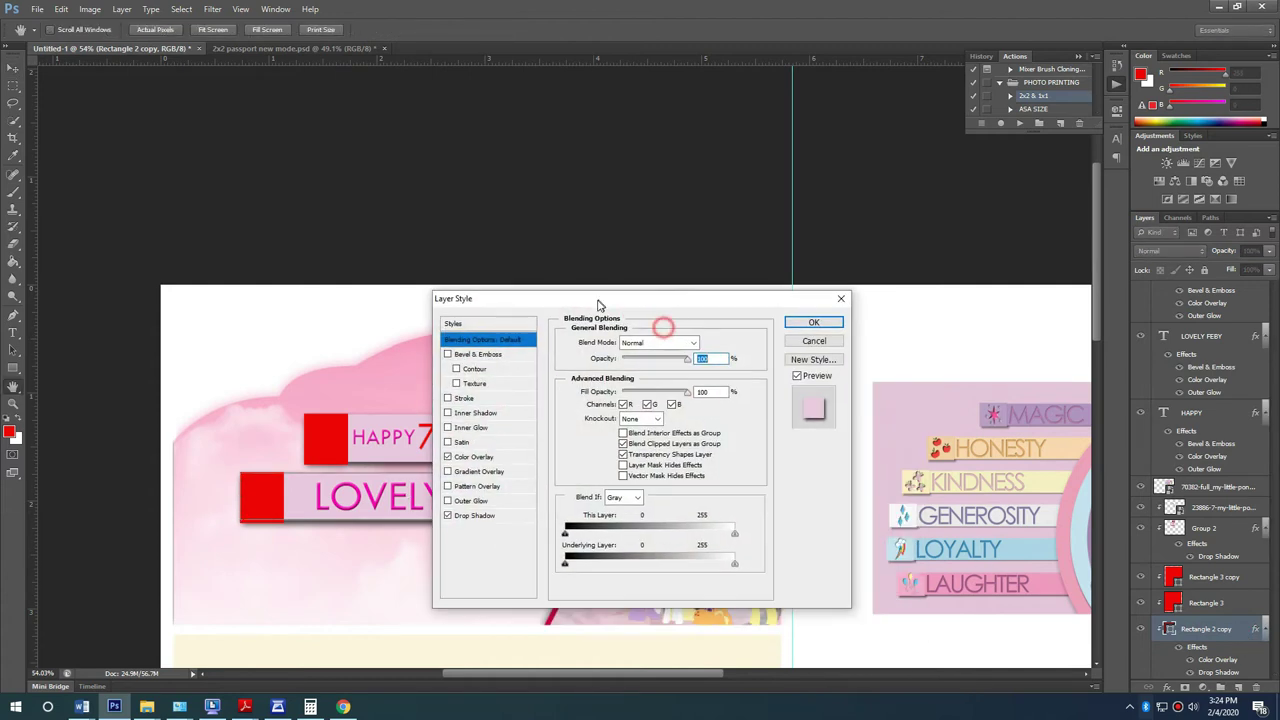
click(476, 457)
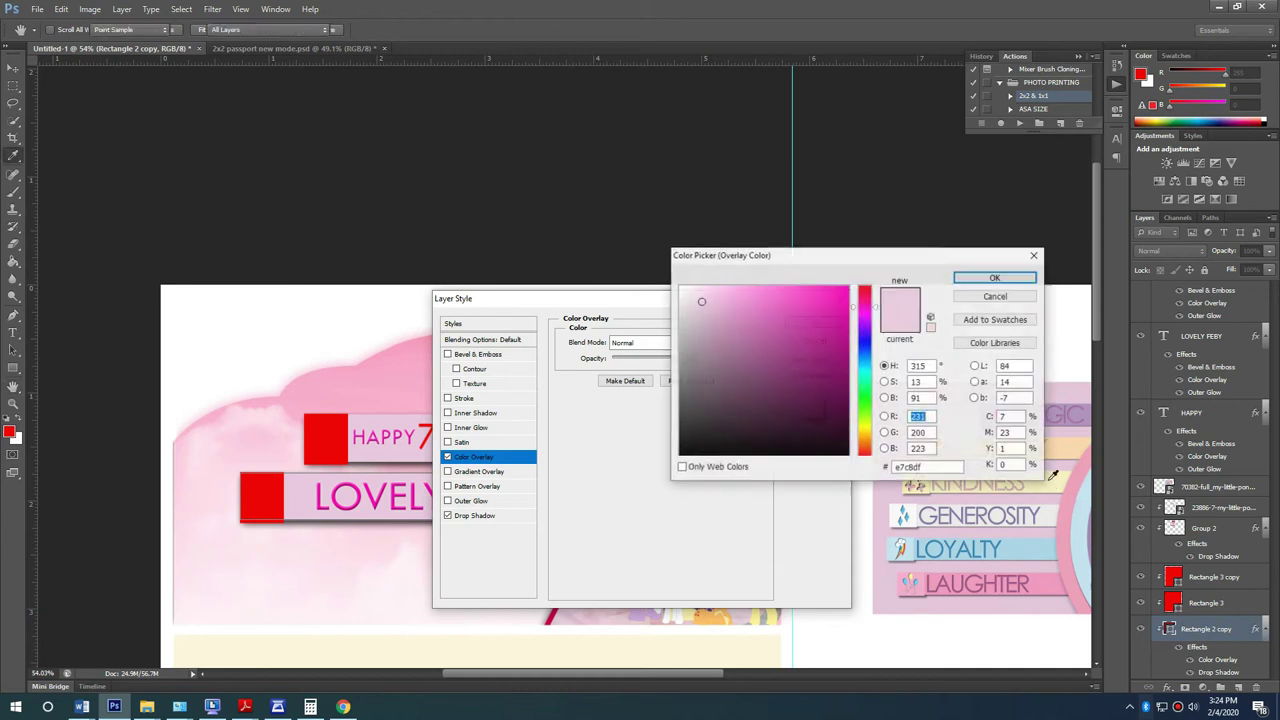
click(995, 278)
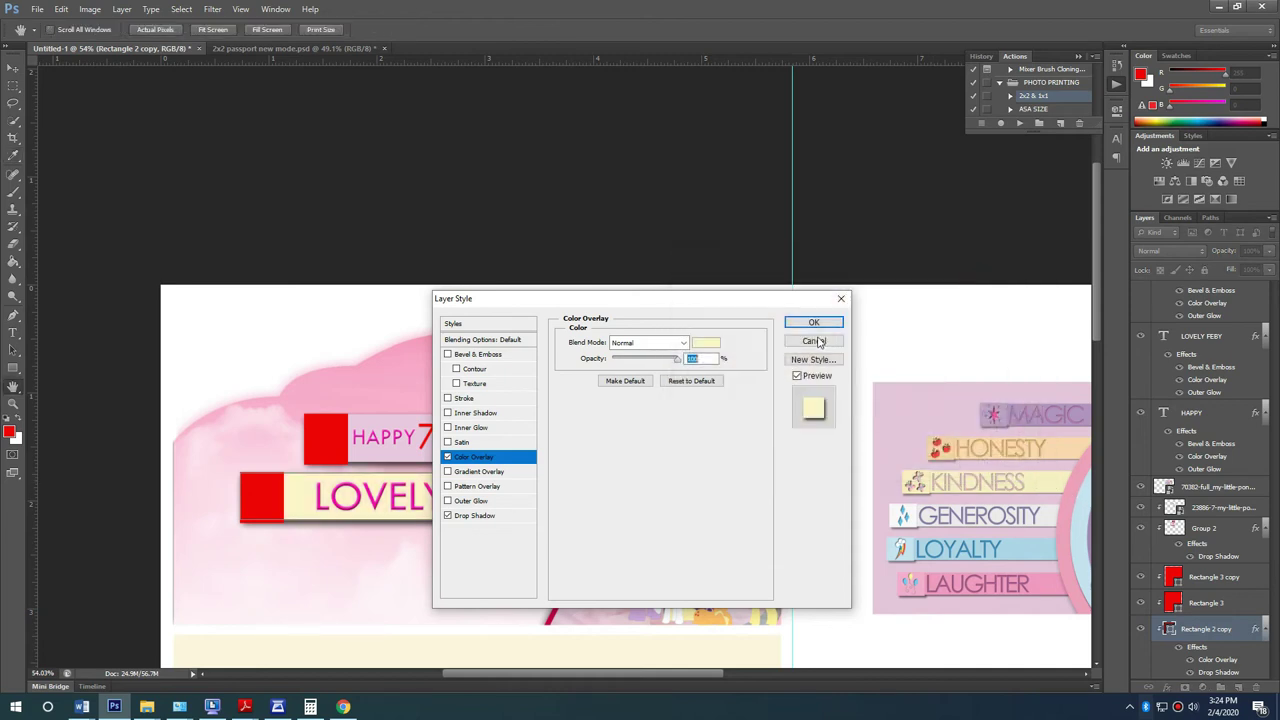
click(813, 320)
scroll(410, 525, up, 5)
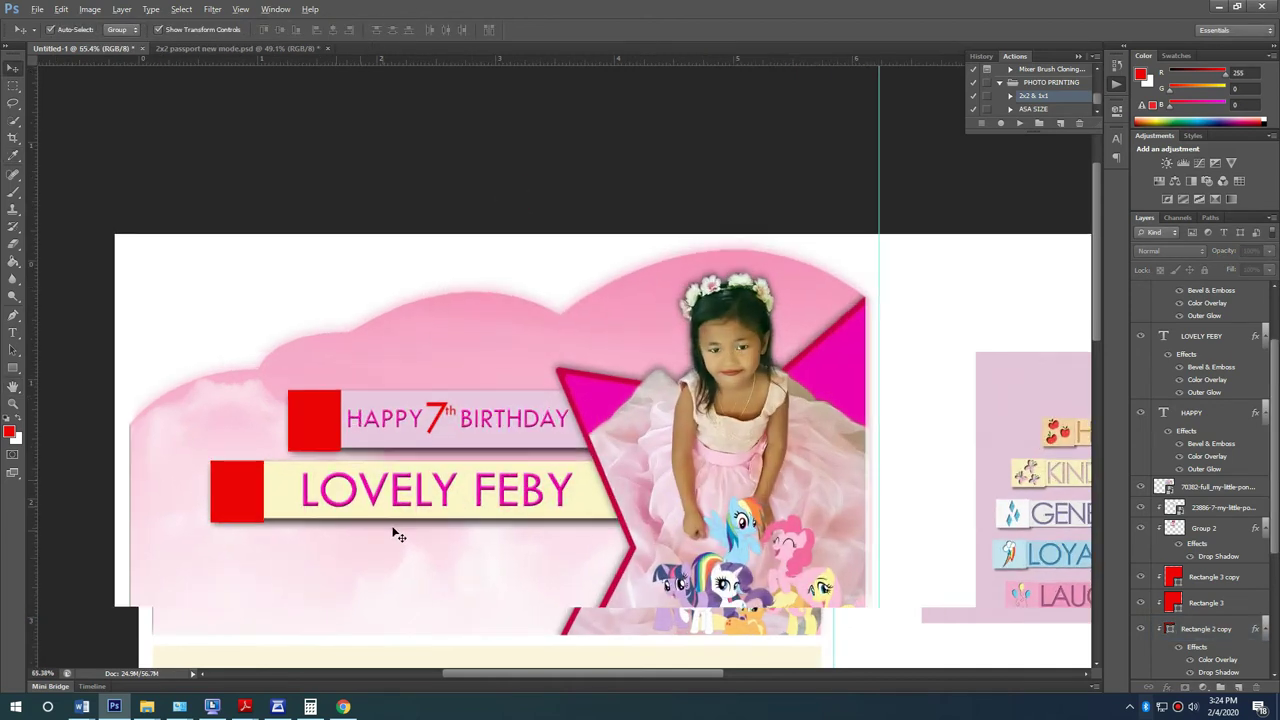
Step: Copy the band behind HAPPY 7th BIRTHDAY below the name bar and shorten it
click(471, 94)
click(508, 422)
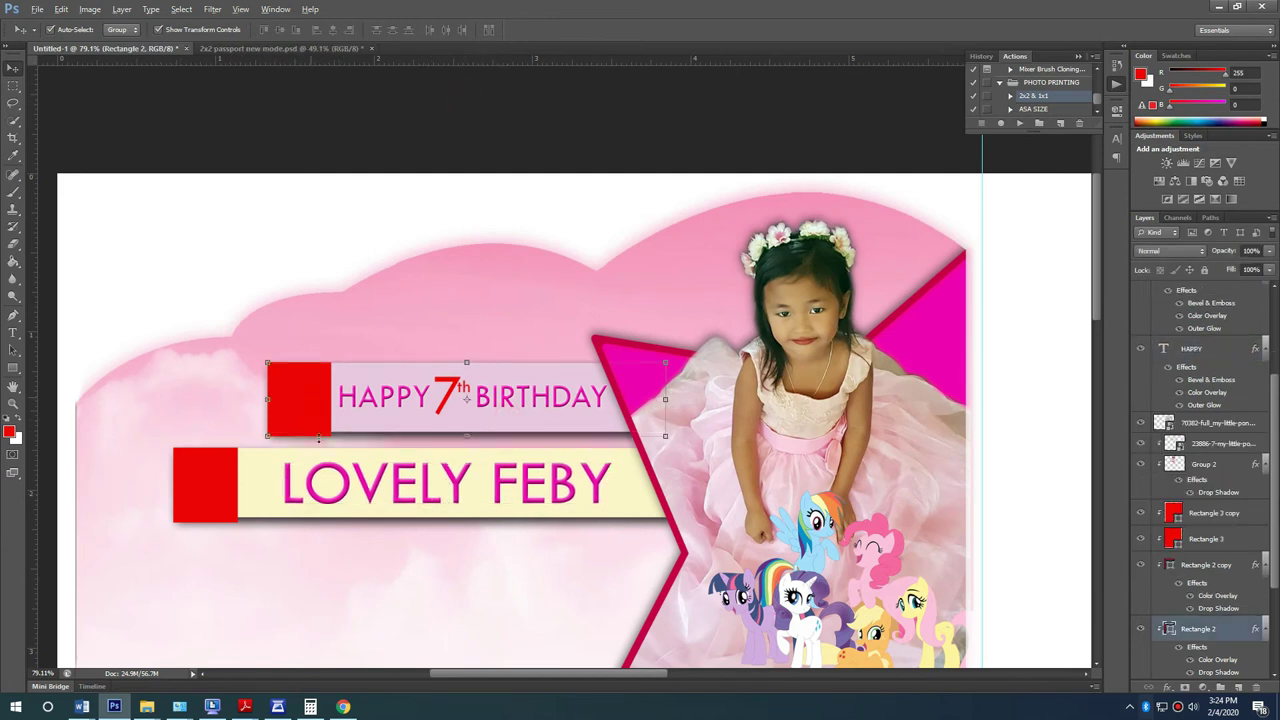
drag(334, 511, 354, 635)
key(ctrl+z)
drag(293, 405, 412, 580)
key(ctrl+t)
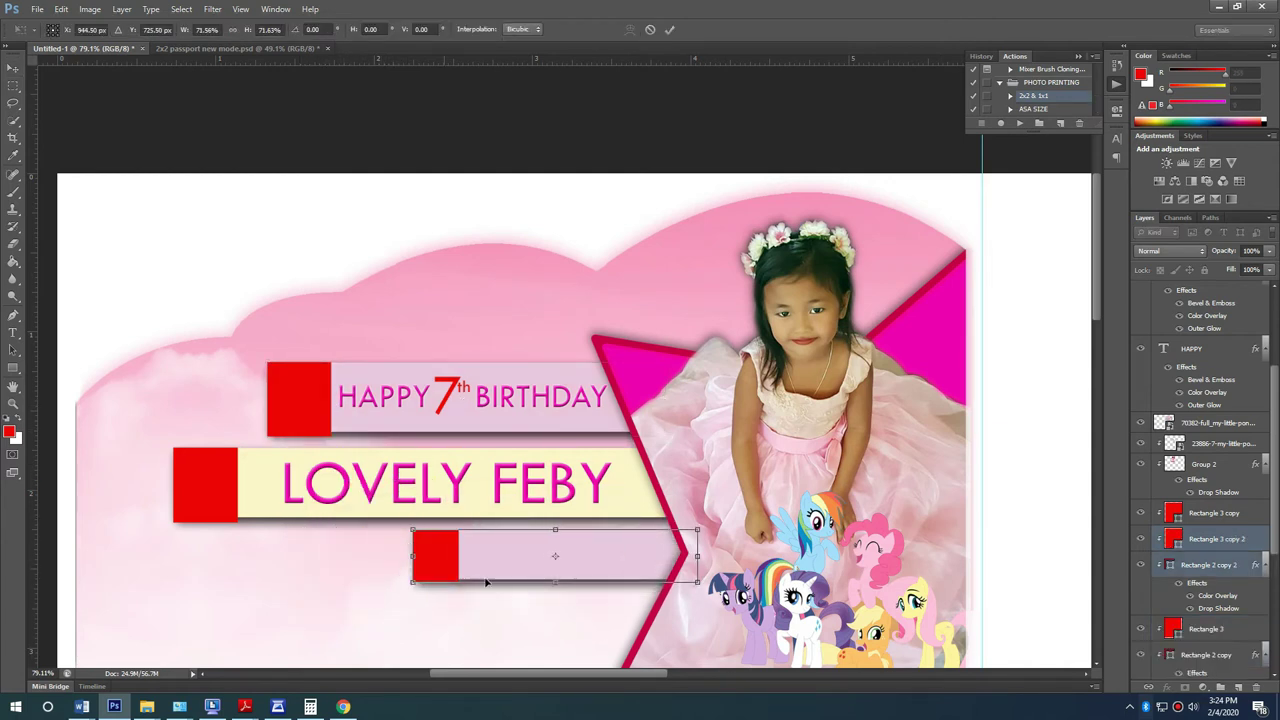
drag(487, 558, 468, 558)
key(Return)
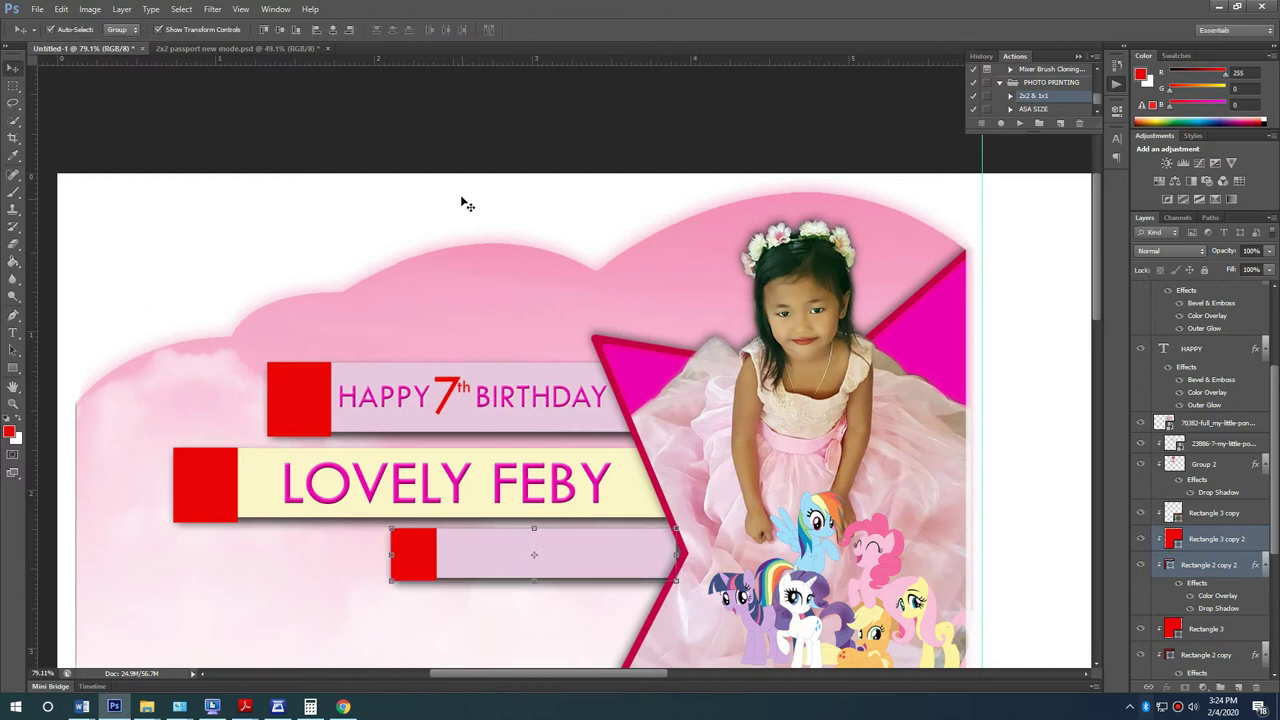
click(421, 113)
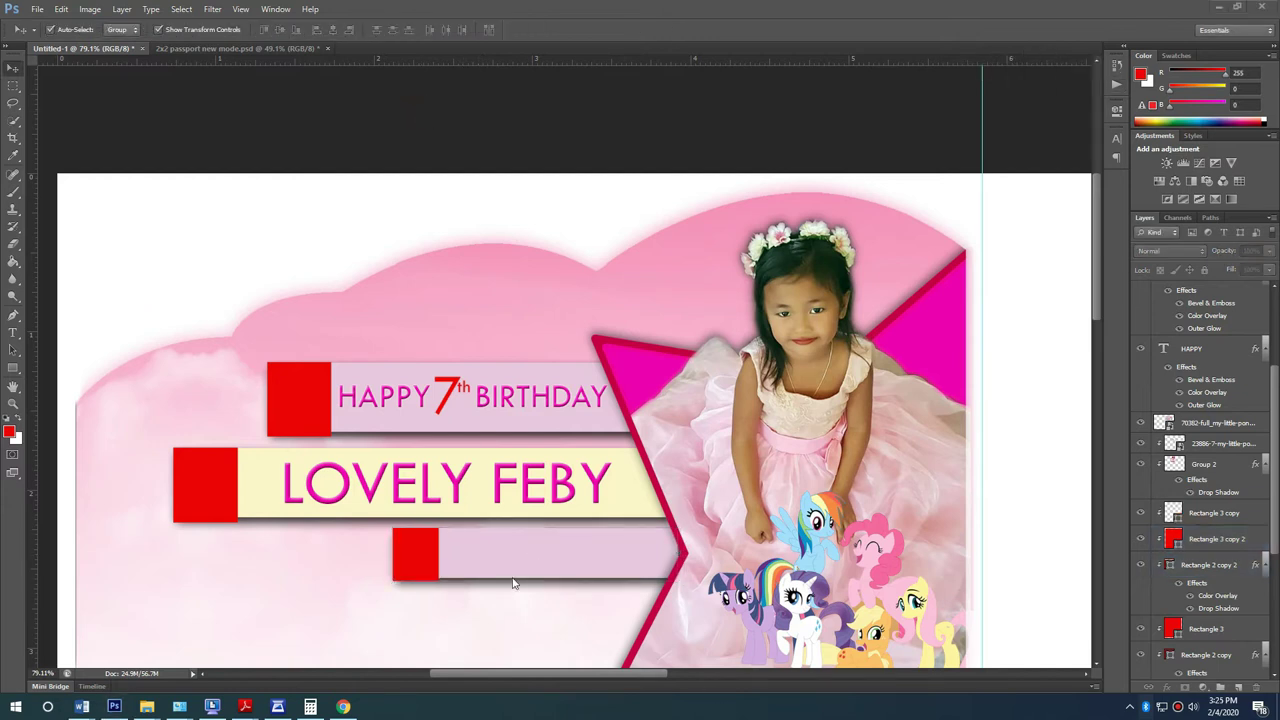
Step: Give the third band a light-blue Color Overlay sampled from the LOYALTY band
click(614, 545)
scroll(614, 543, down, 3)
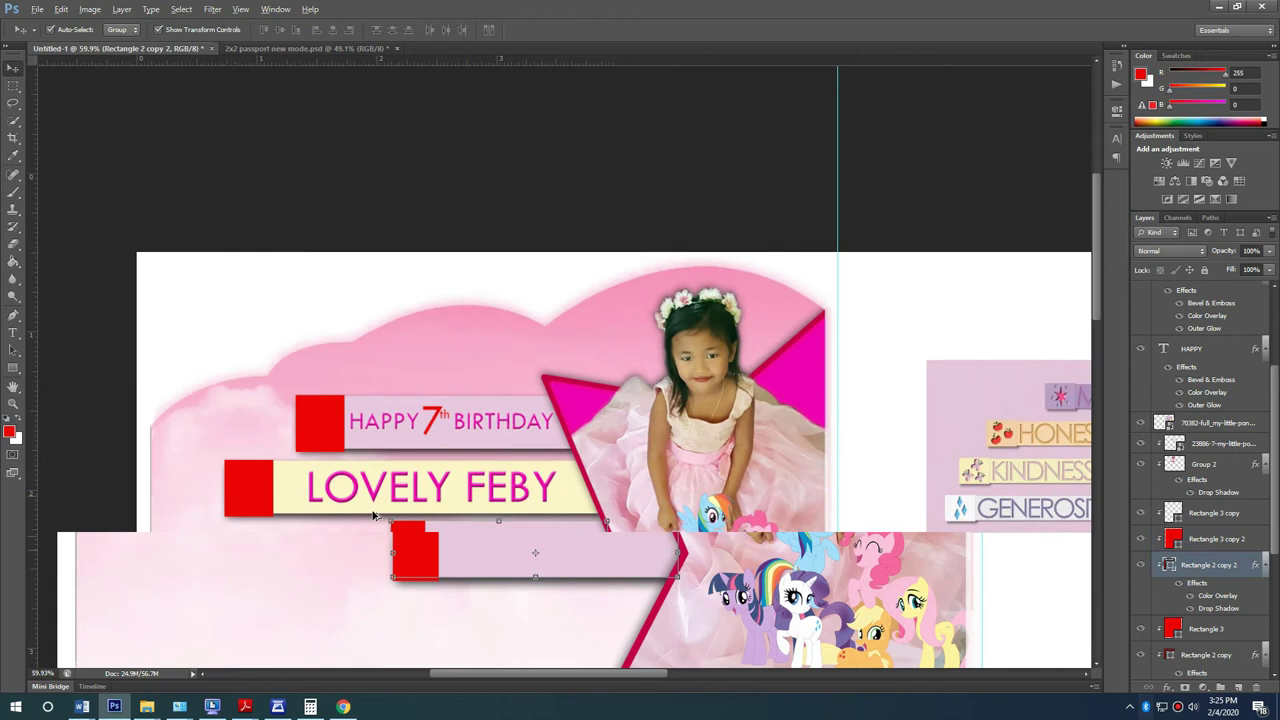
scroll(734, 536, up, 2)
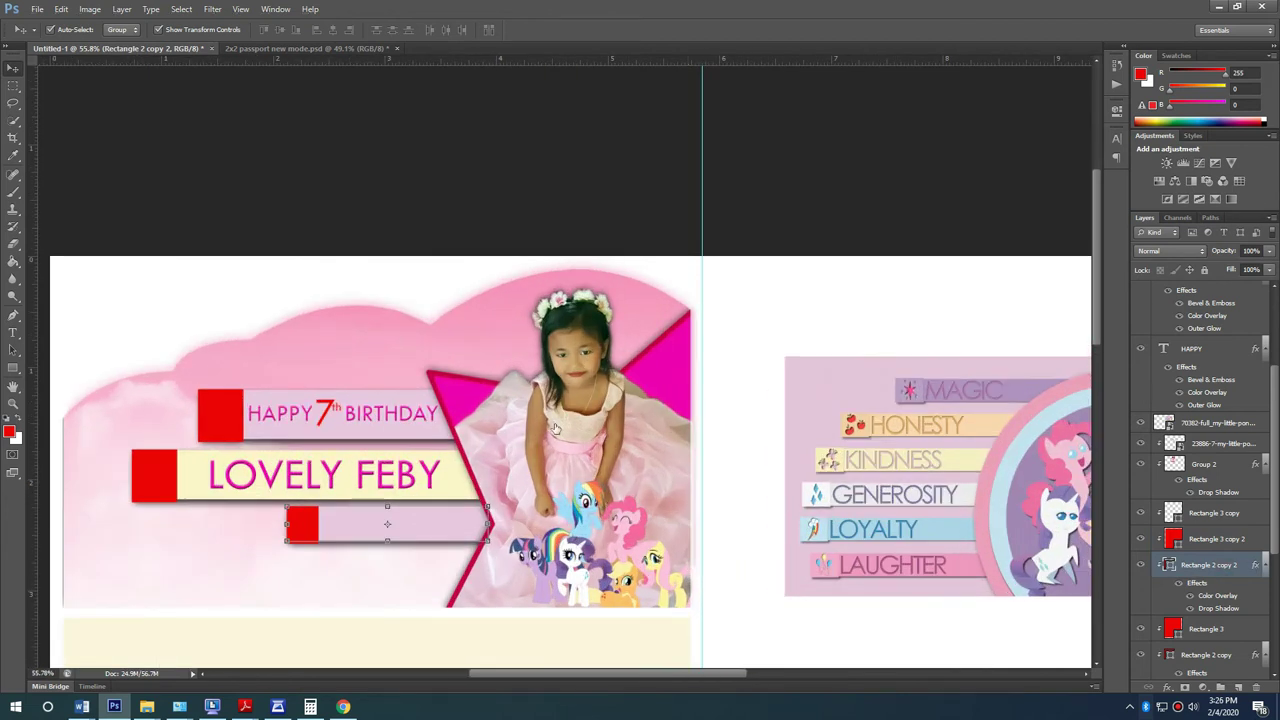
click(478, 457)
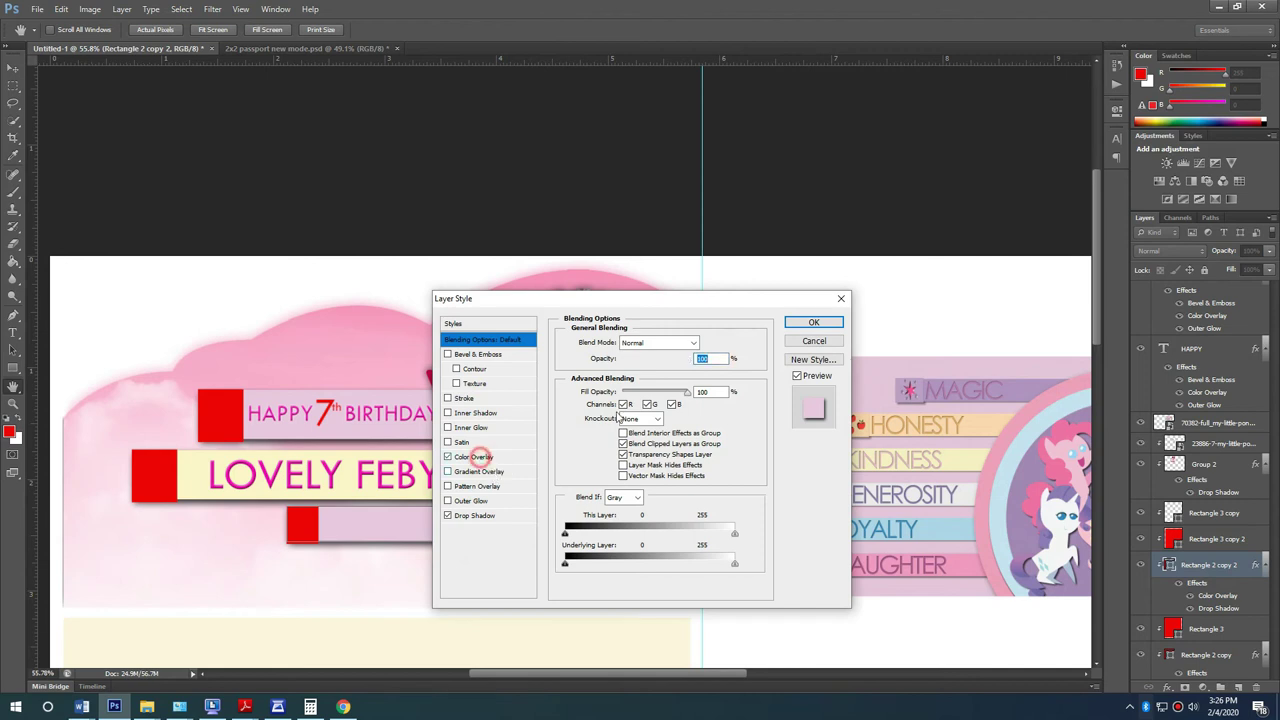
click(710, 343)
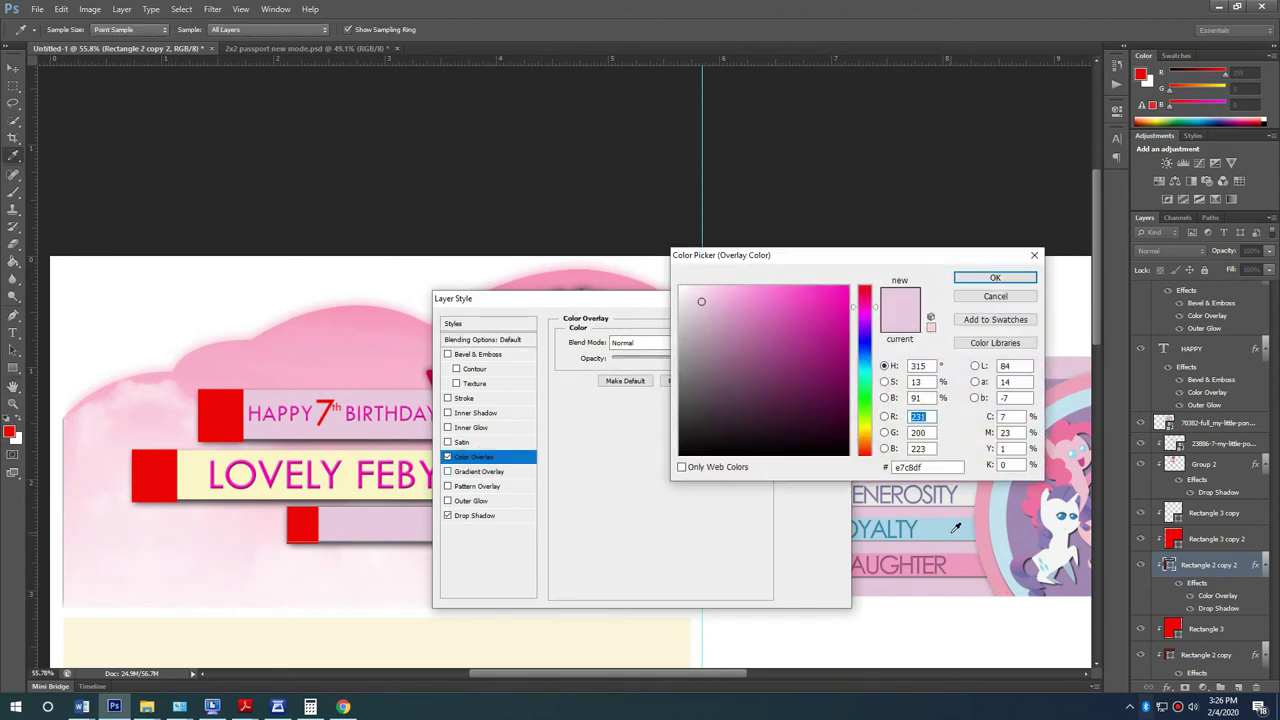
click(953, 530)
click(993, 278)
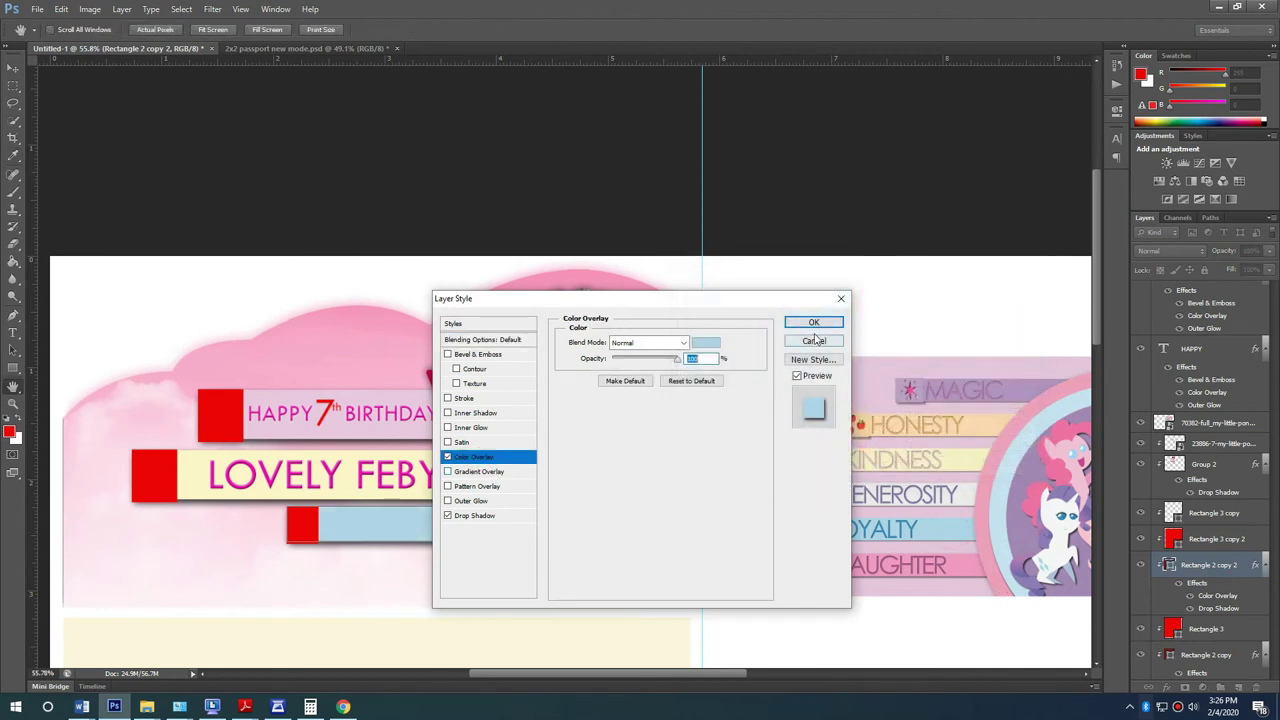
click(811, 325)
scroll(390, 500, up, 1)
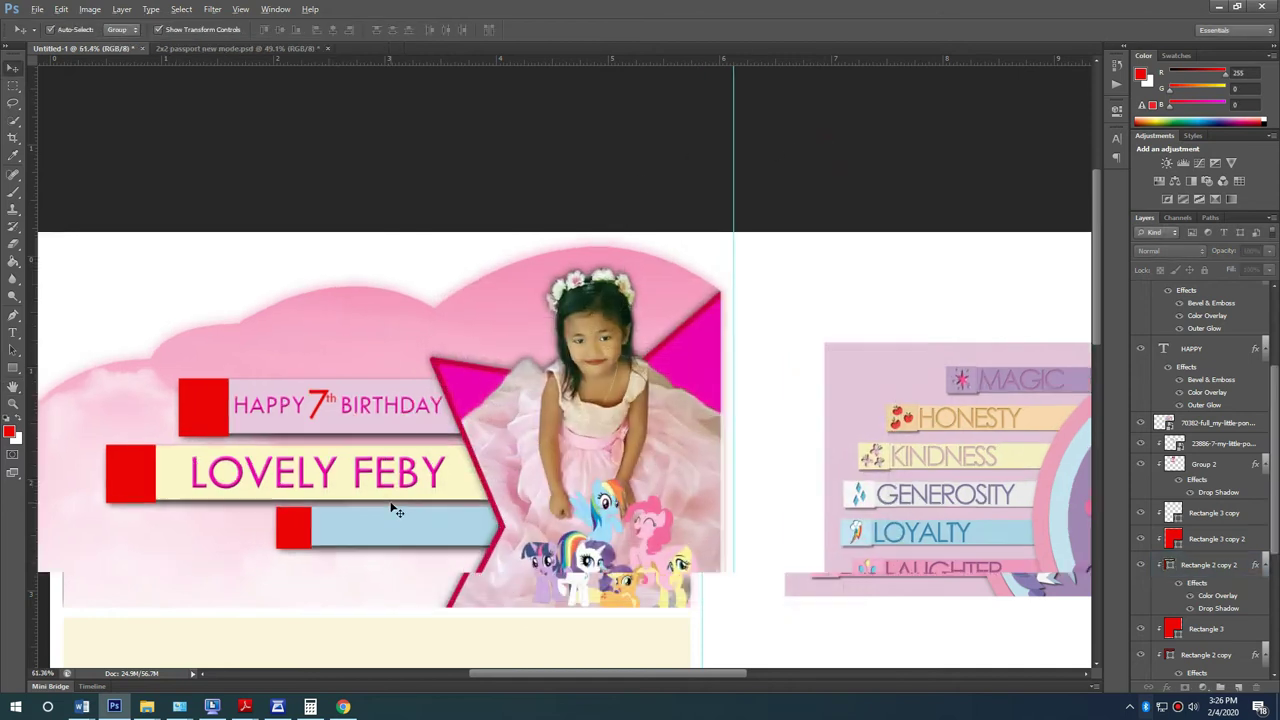
Step: Change the name caption's Color Overlay from bright magenta to plum #8f2470
click(418, 483)
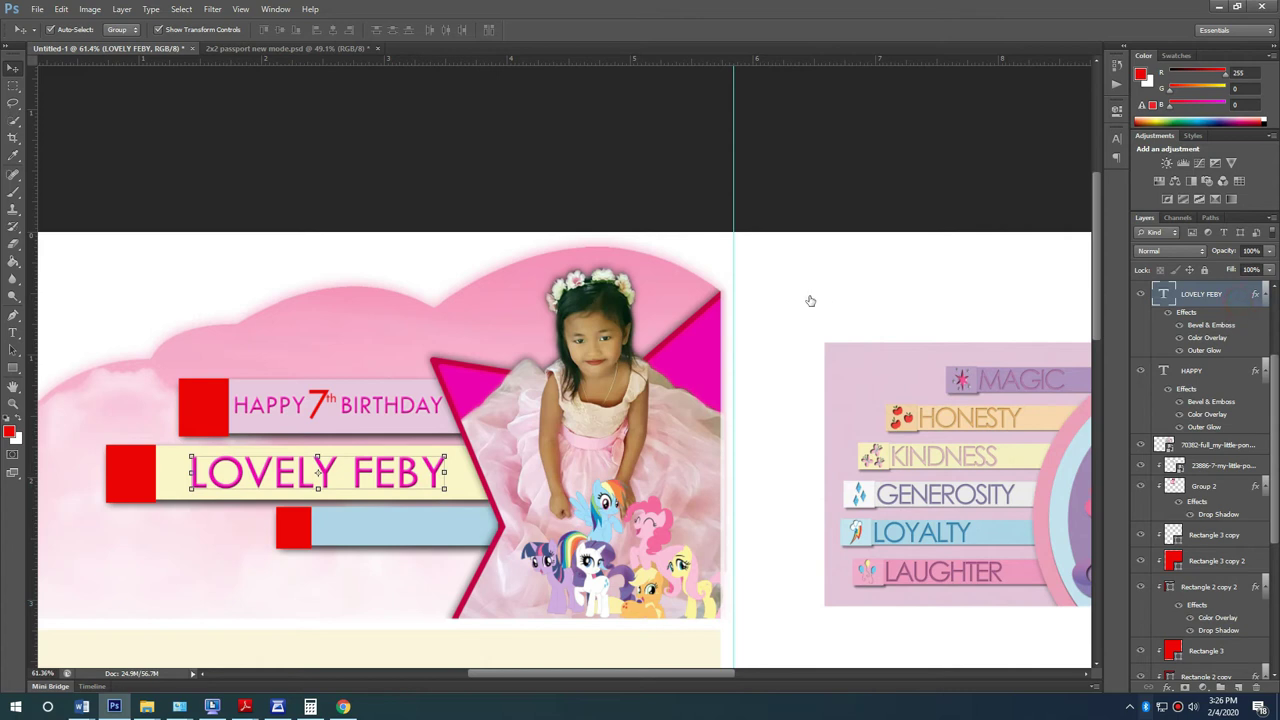
double_click(1207, 337)
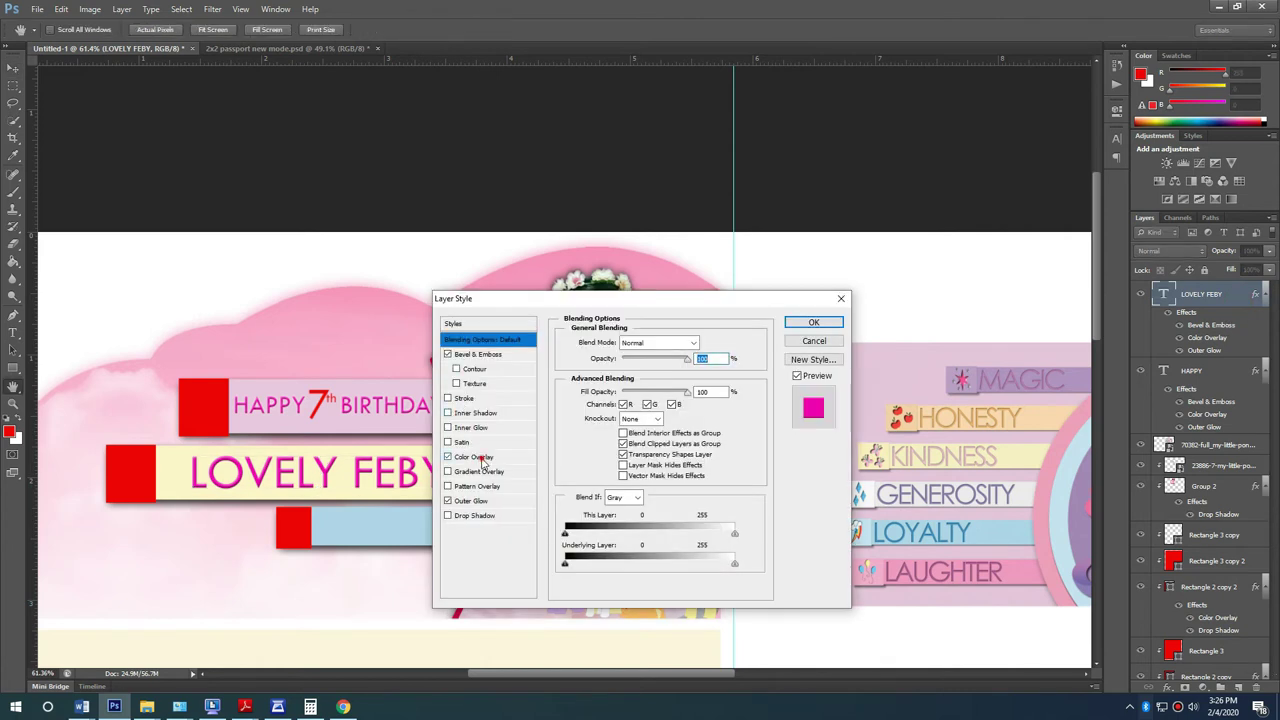
click(697, 342)
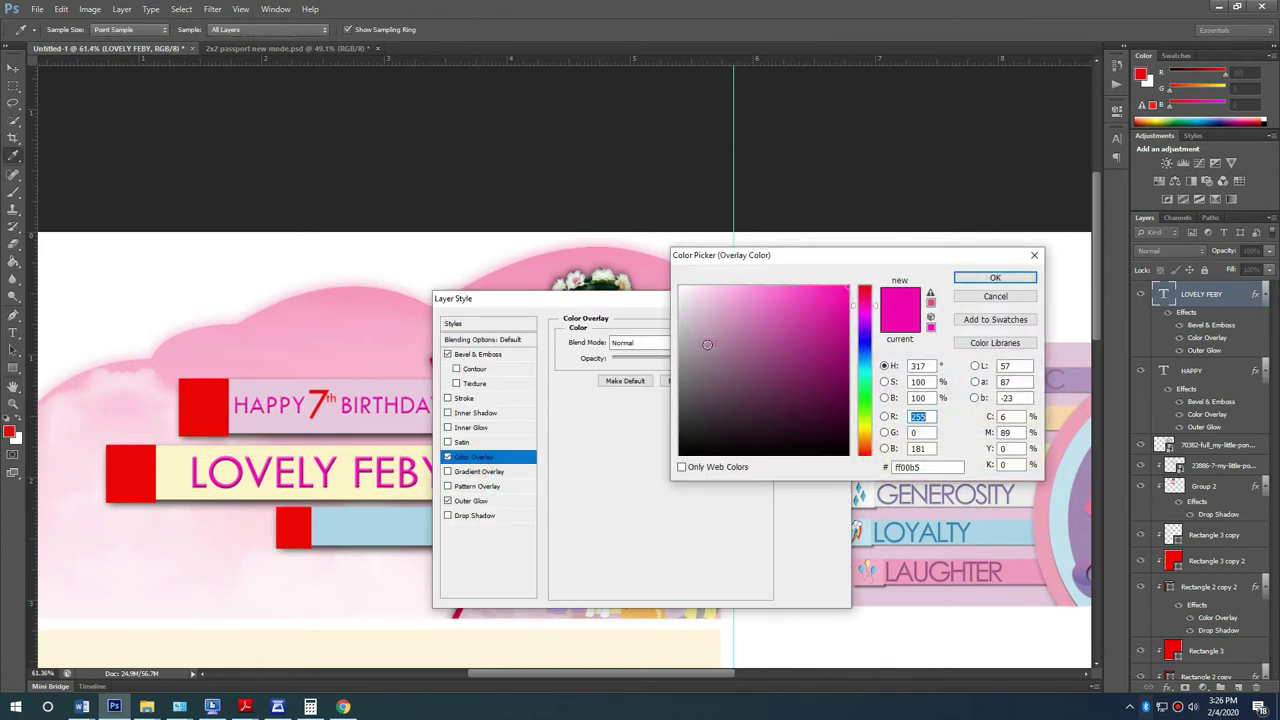
drag(822, 265, 514, 212)
click(496, 307)
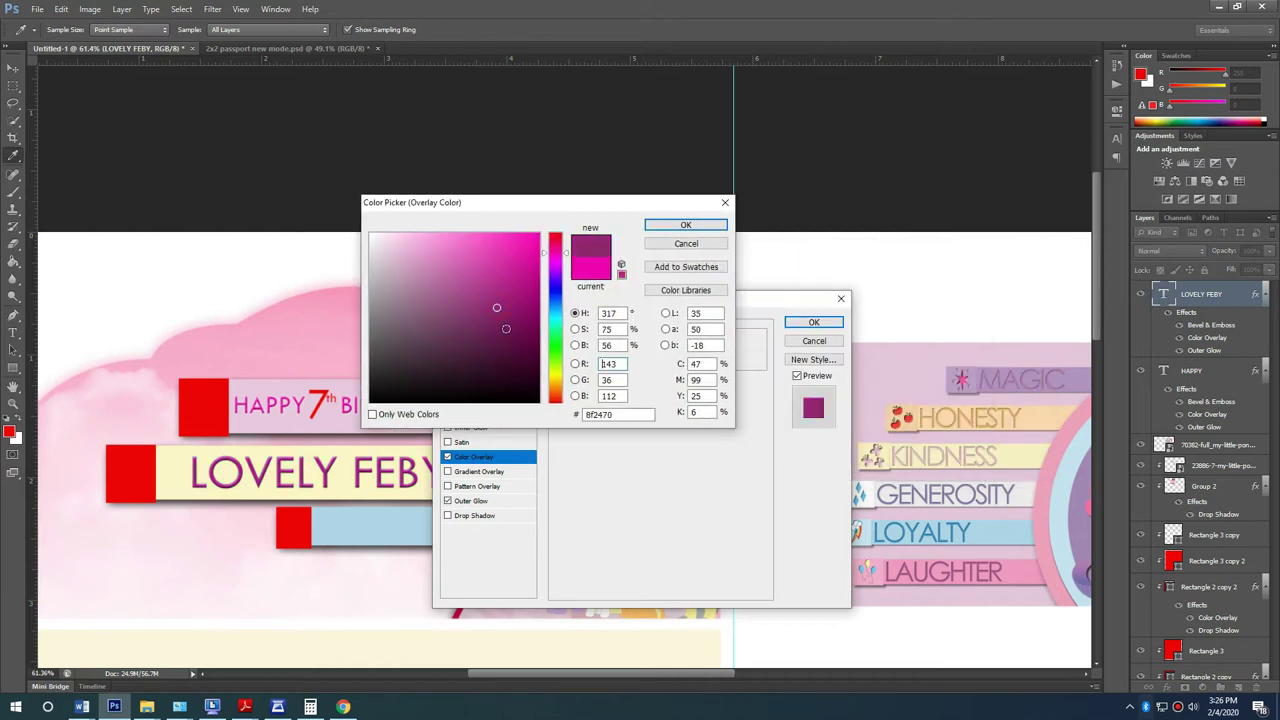
click(722, 225)
click(814, 322)
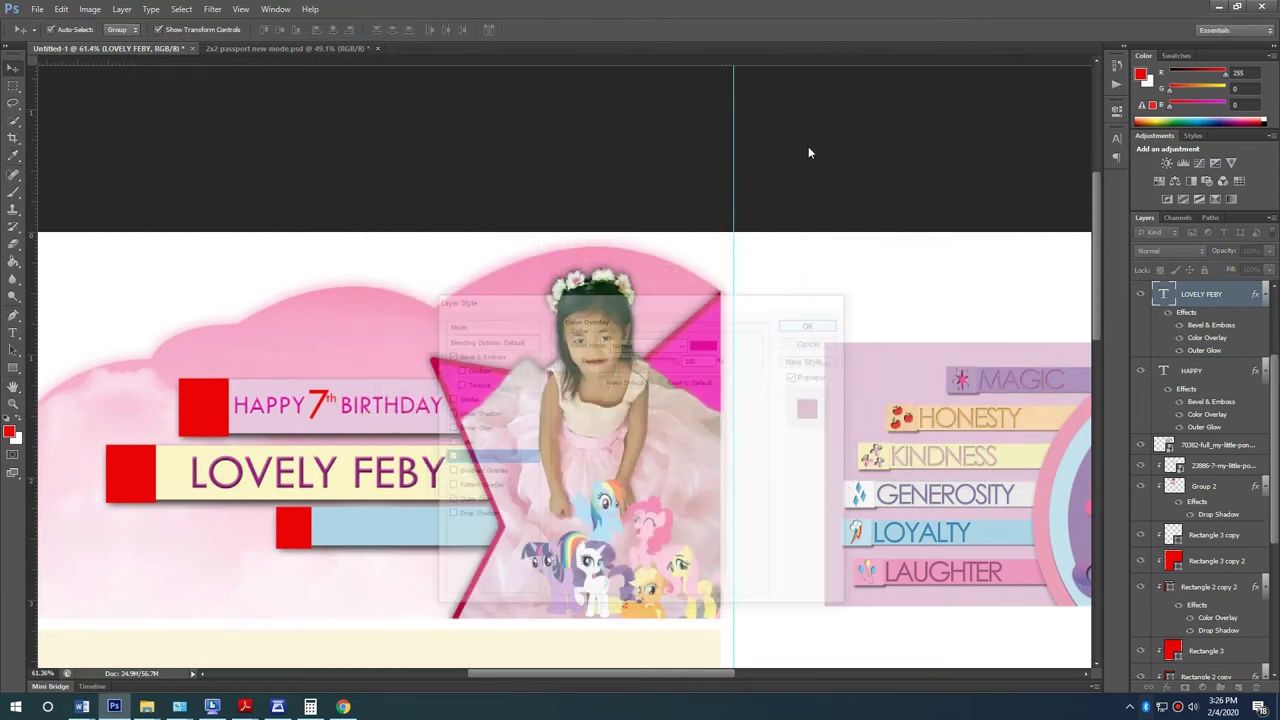
scroll(361, 515, up, 3)
click(445, 340)
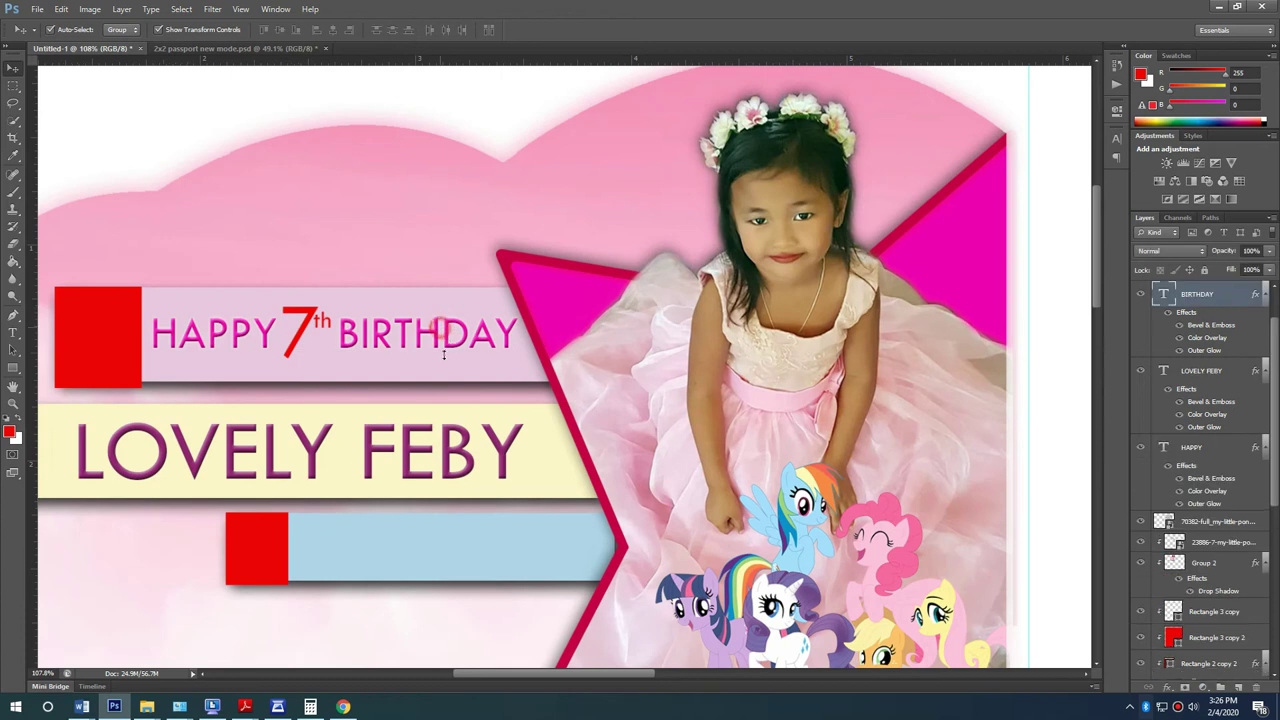
Step: Copy the BIRTHDAY text onto the light-blue band and retype it as the family name
drag(447, 341, 424, 555)
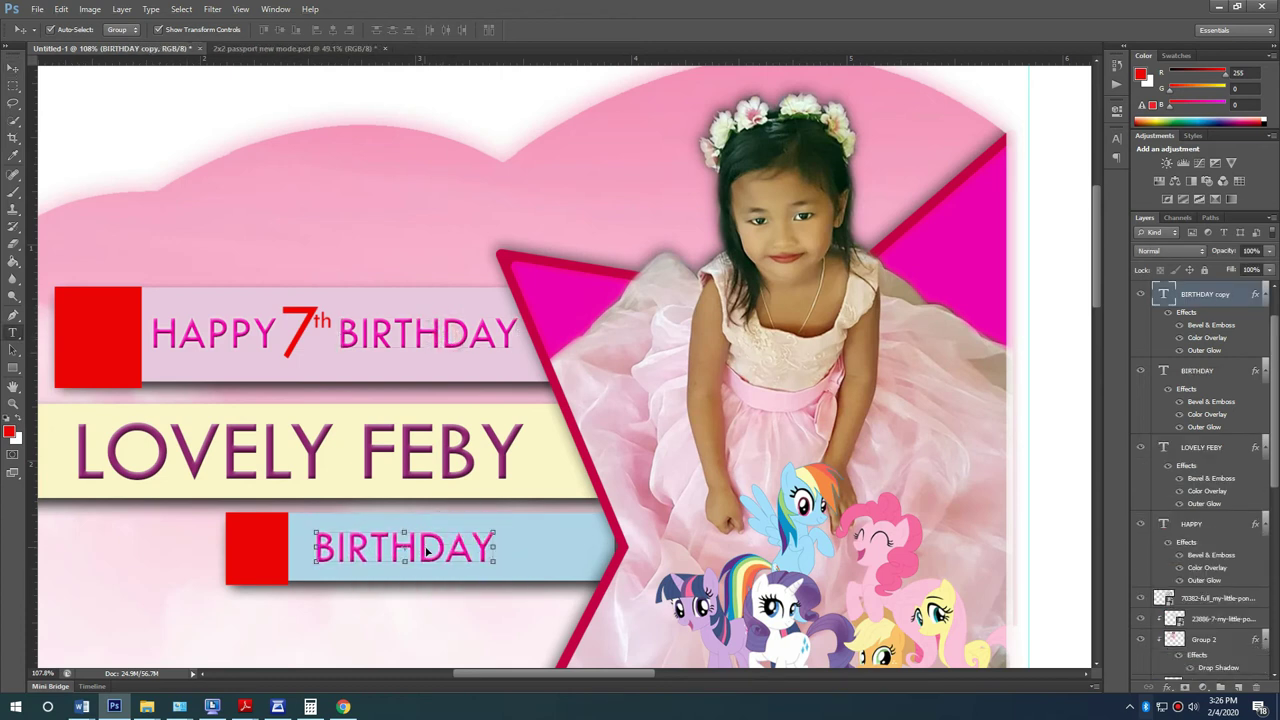
key(t)
click(428, 545)
key(ctrl+a)
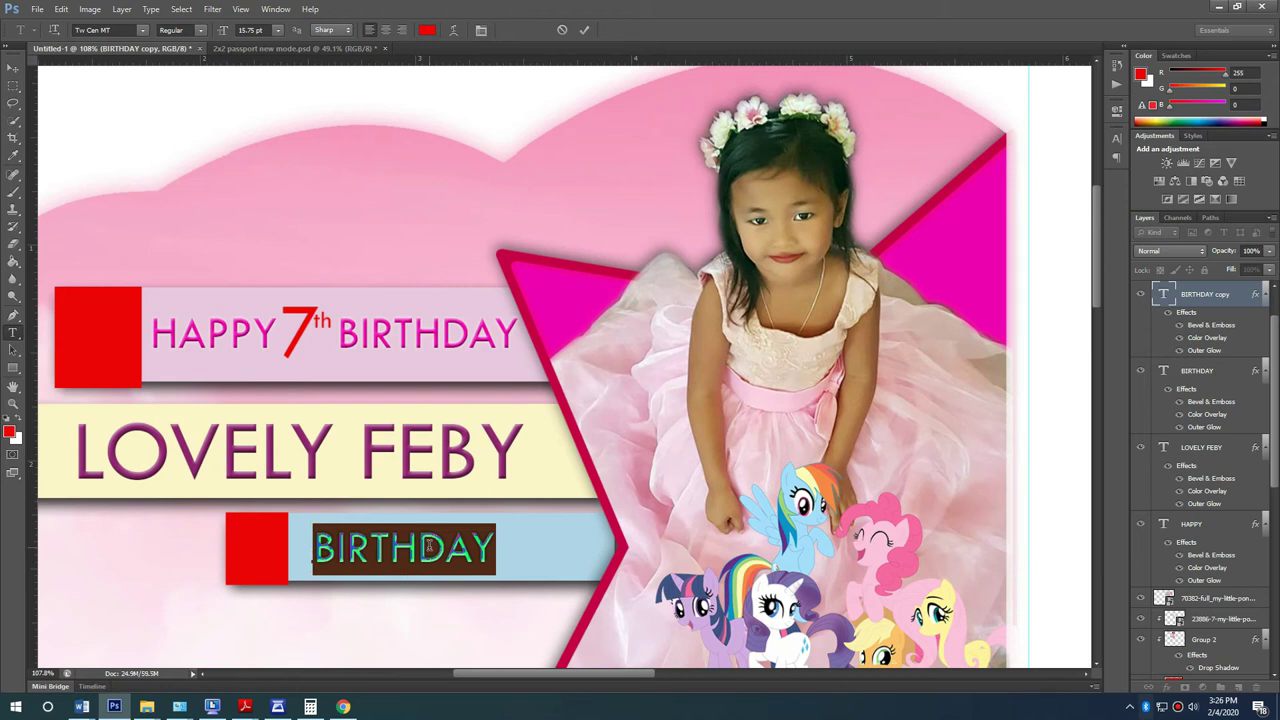
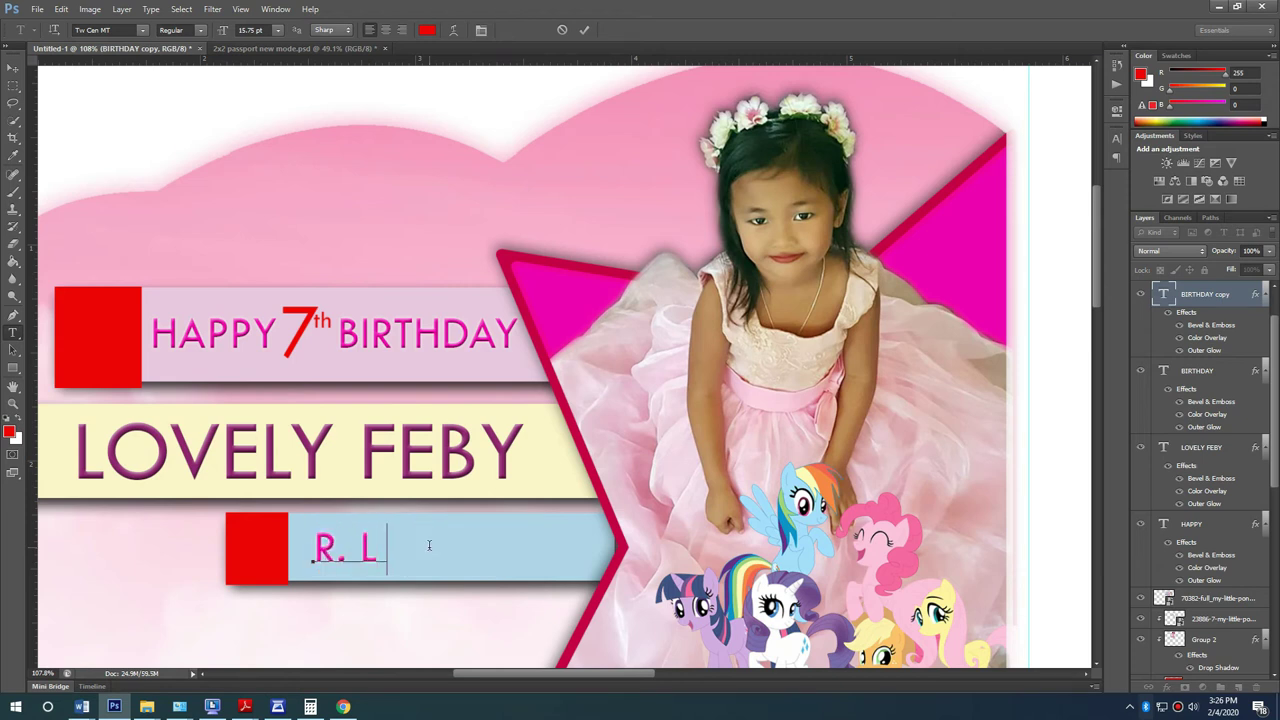
click(13, 67)
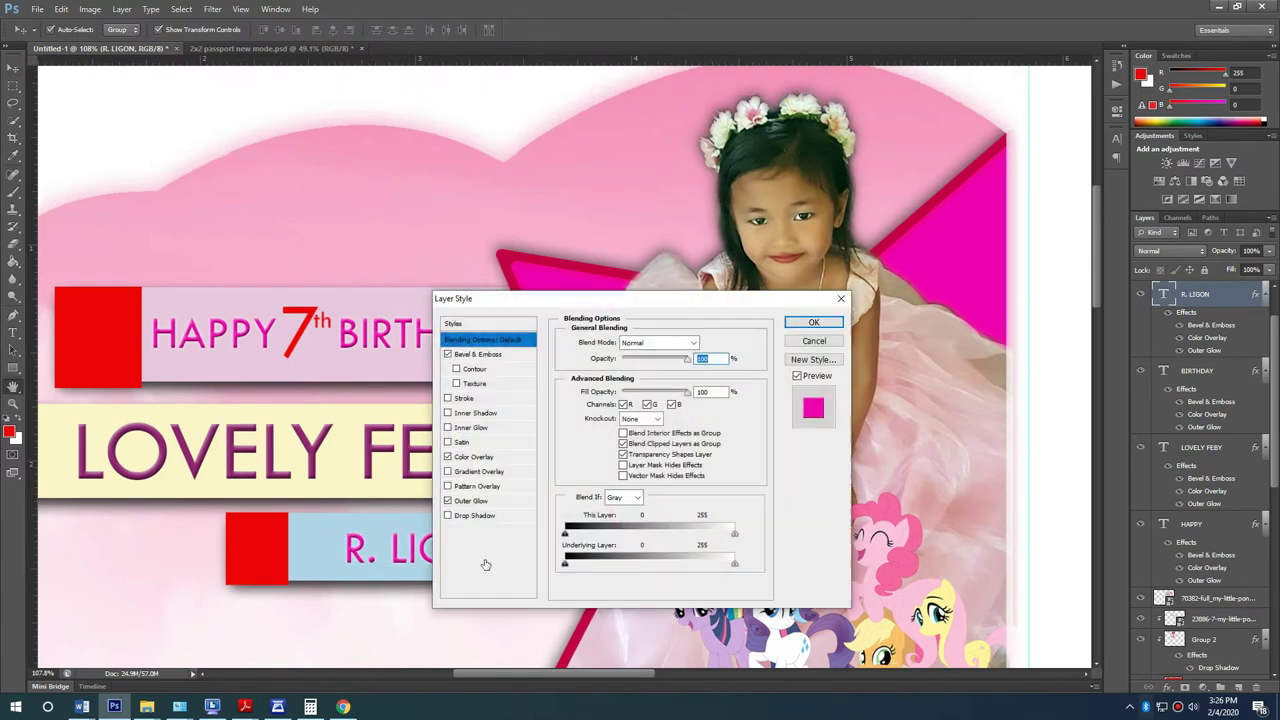
Step: Give the family-name text a bright blue #0054ff Color Overlay
click(478, 457)
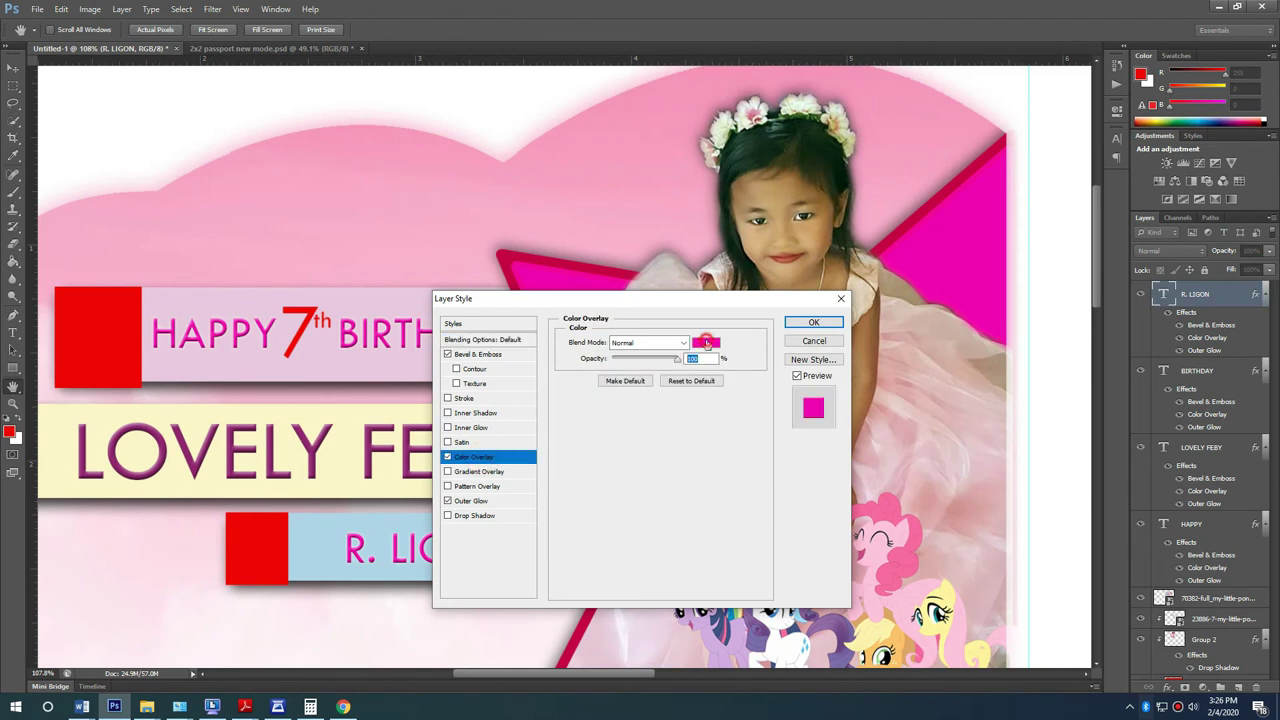
click(706, 343)
click(555, 293)
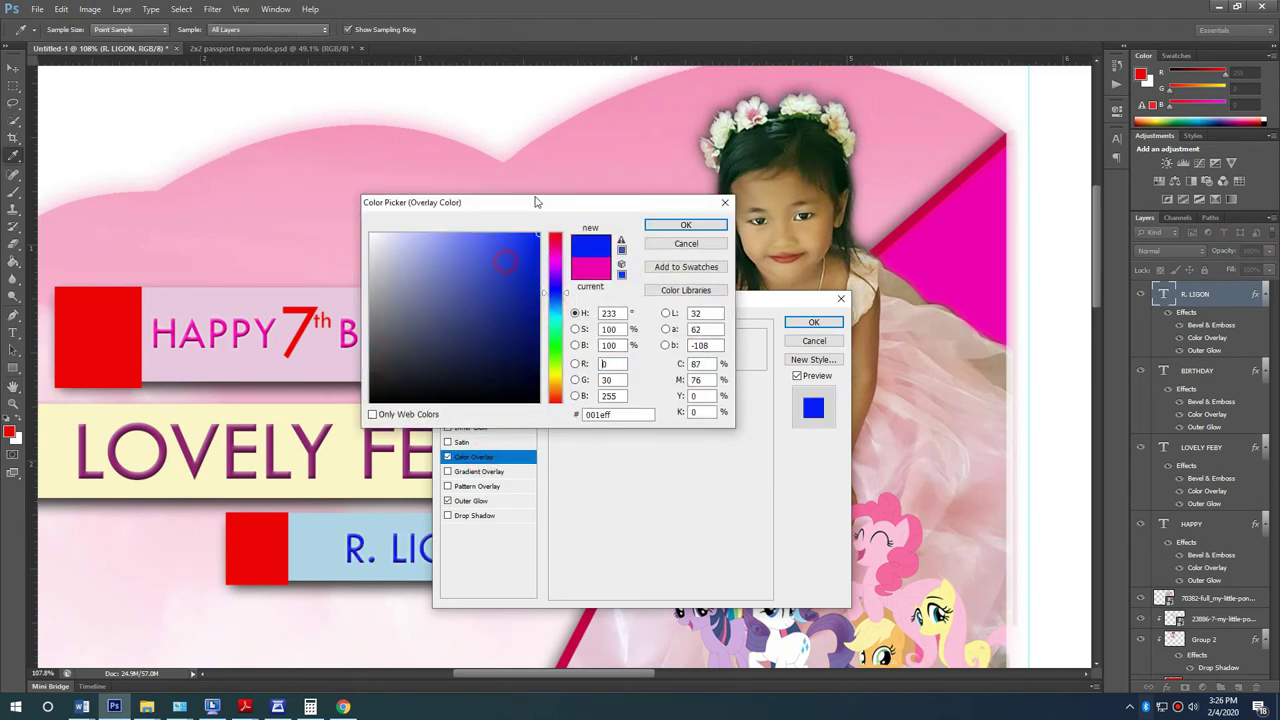
drag(561, 290, 559, 276)
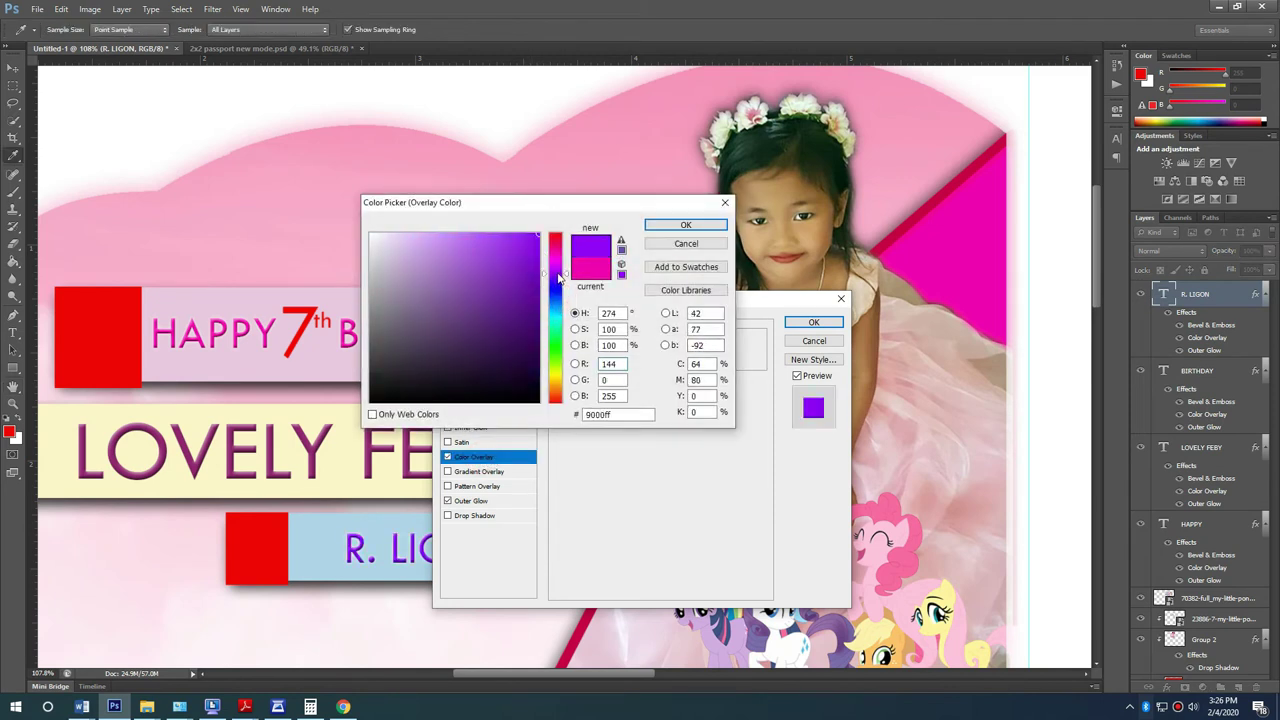
click(559, 301)
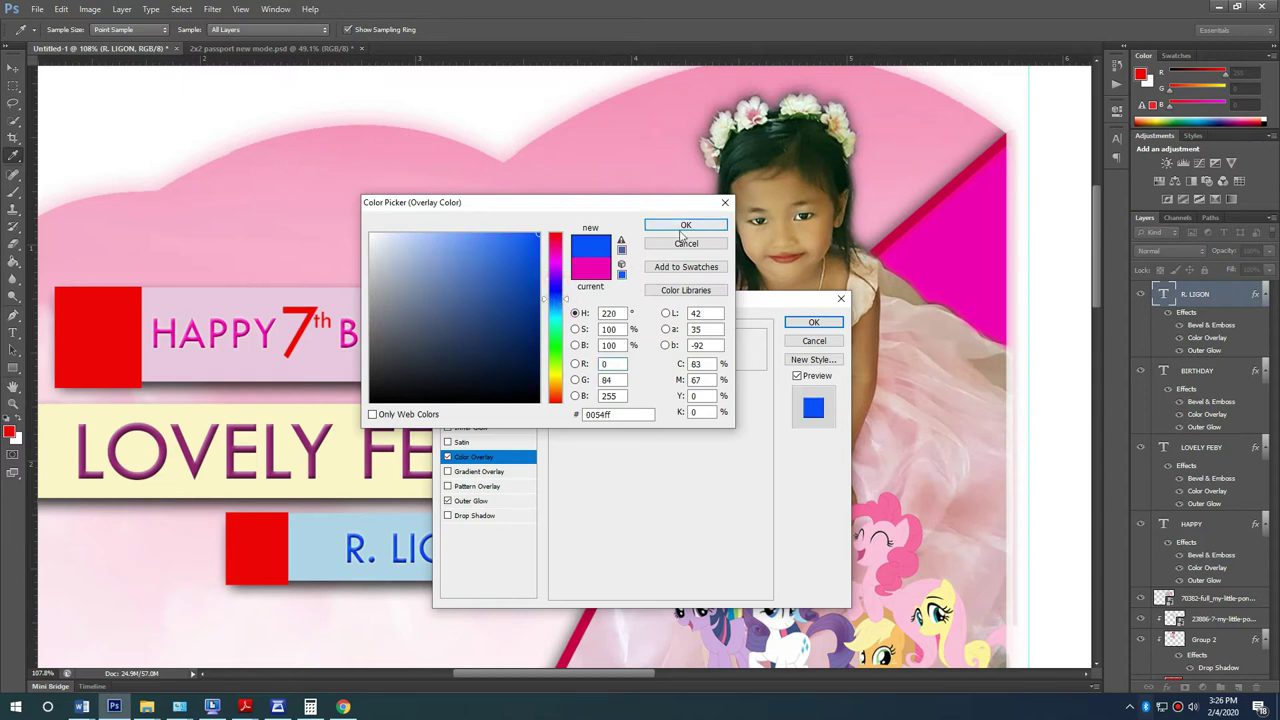
click(684, 226)
click(814, 323)
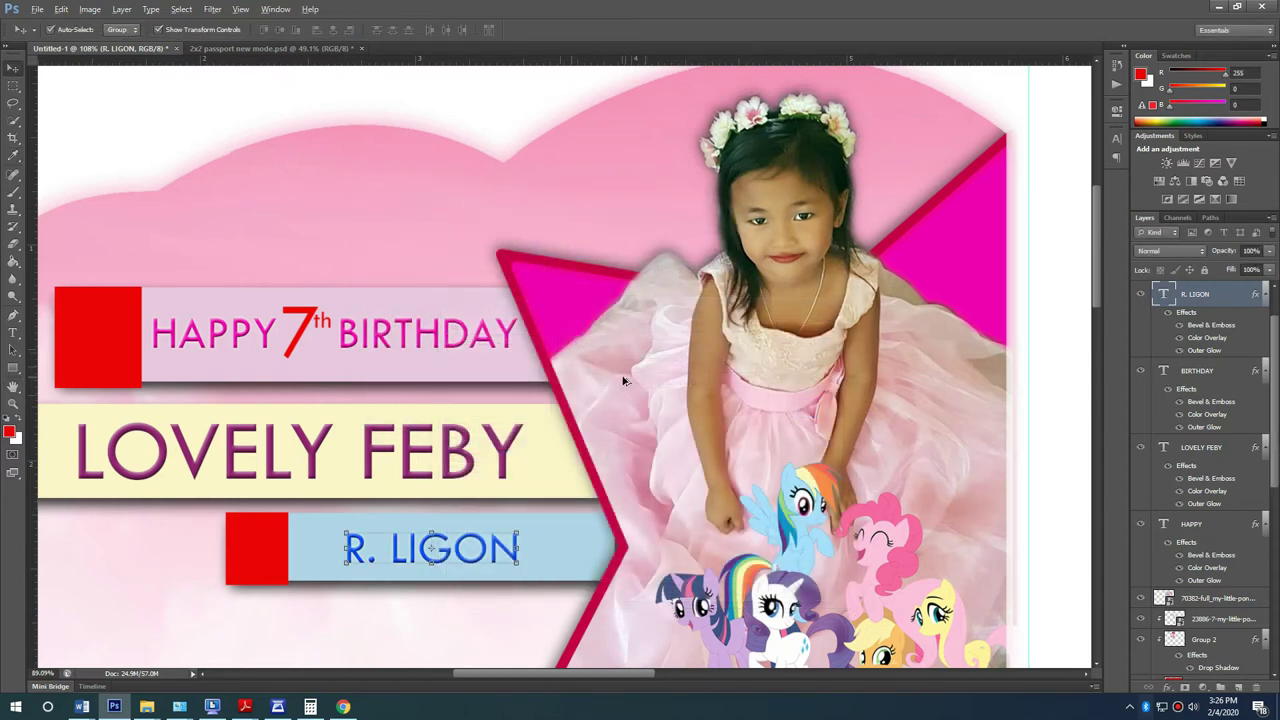
Step: Select the child's name caption for editing to change its font
scroll(622, 371, down, 3)
click(562, 119)
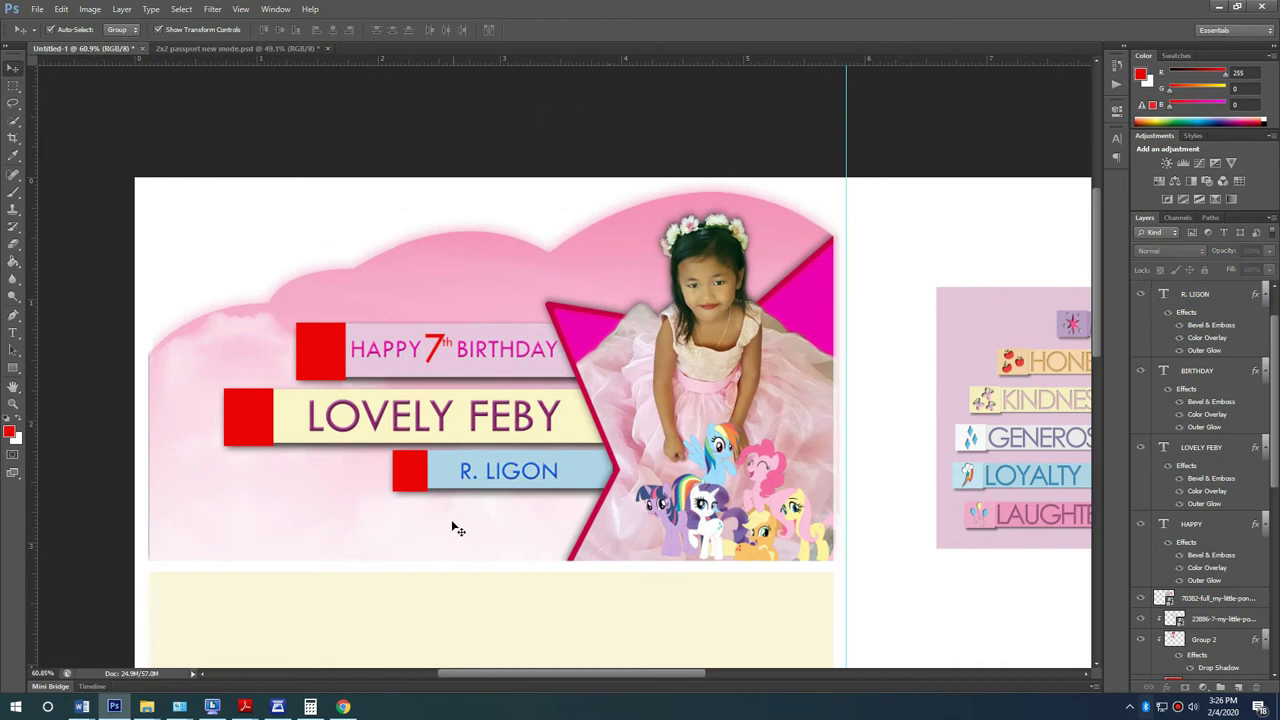
click(415, 413)
double_click(524, 428)
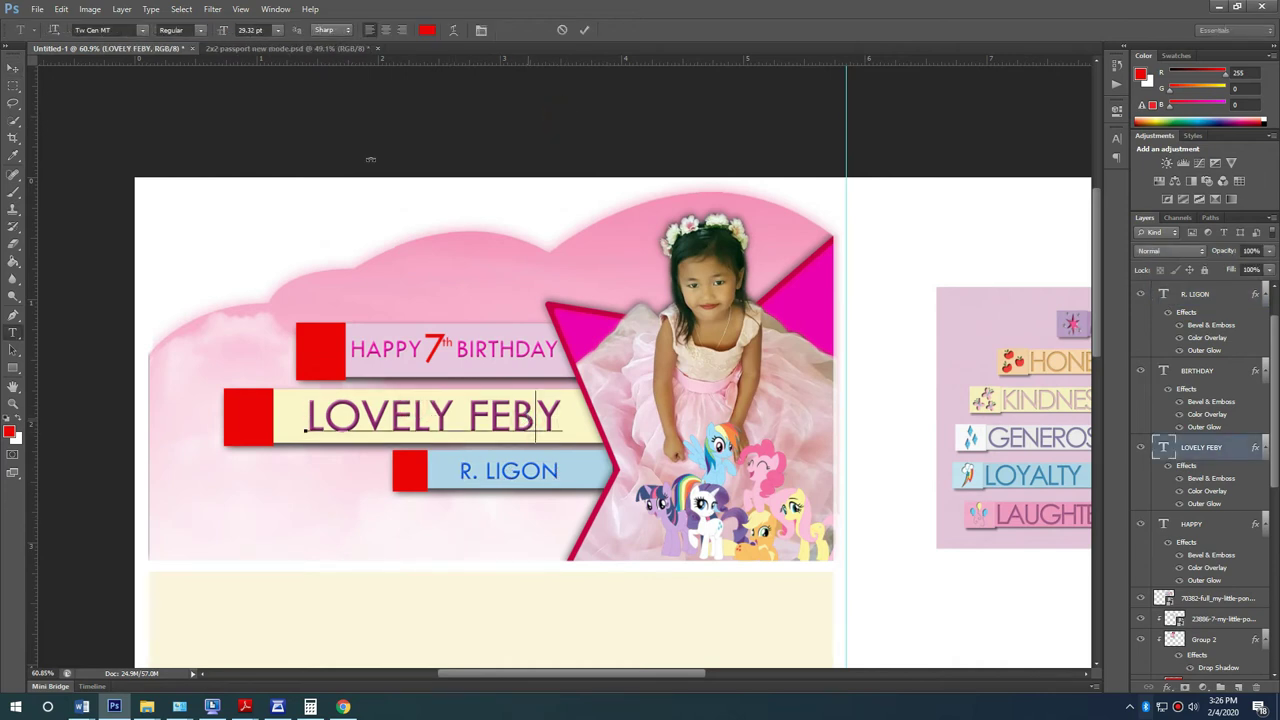
click(141, 32)
Step: Set the name line in the Autumn in November font and retype it as 'Lovely' plus the child's name
scroll(296, 97, up, 10)
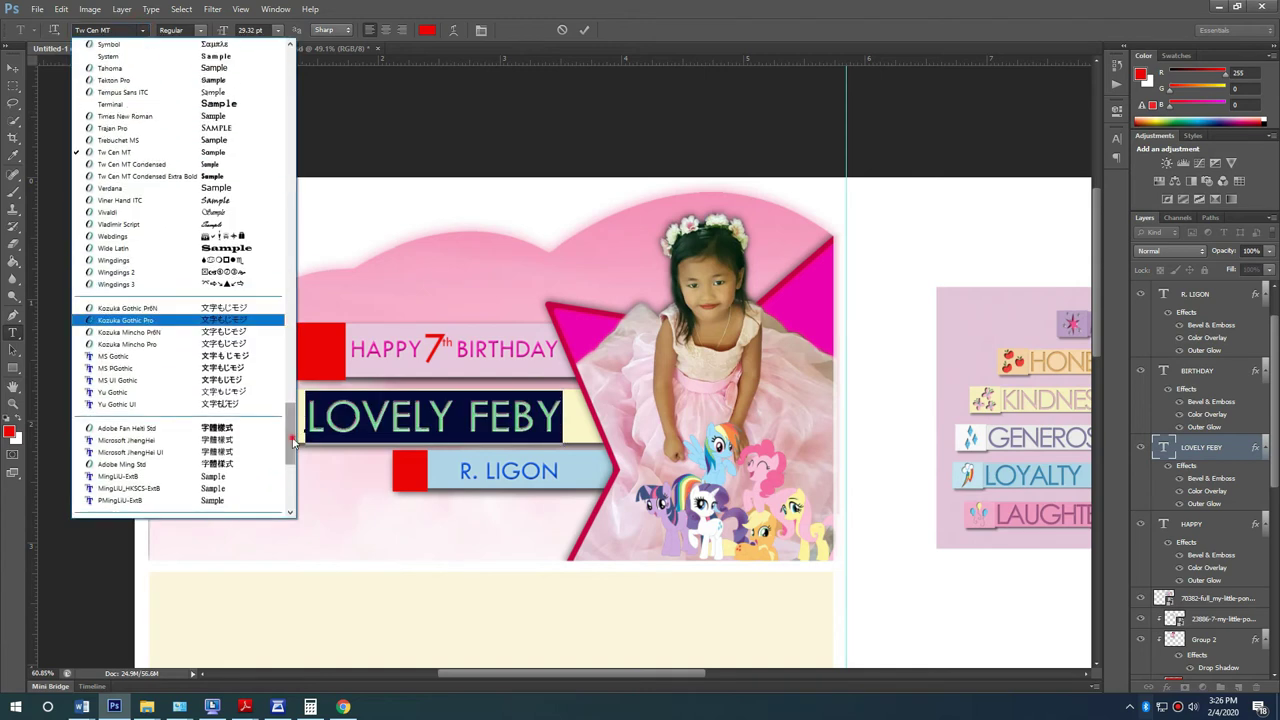
click(229, 200)
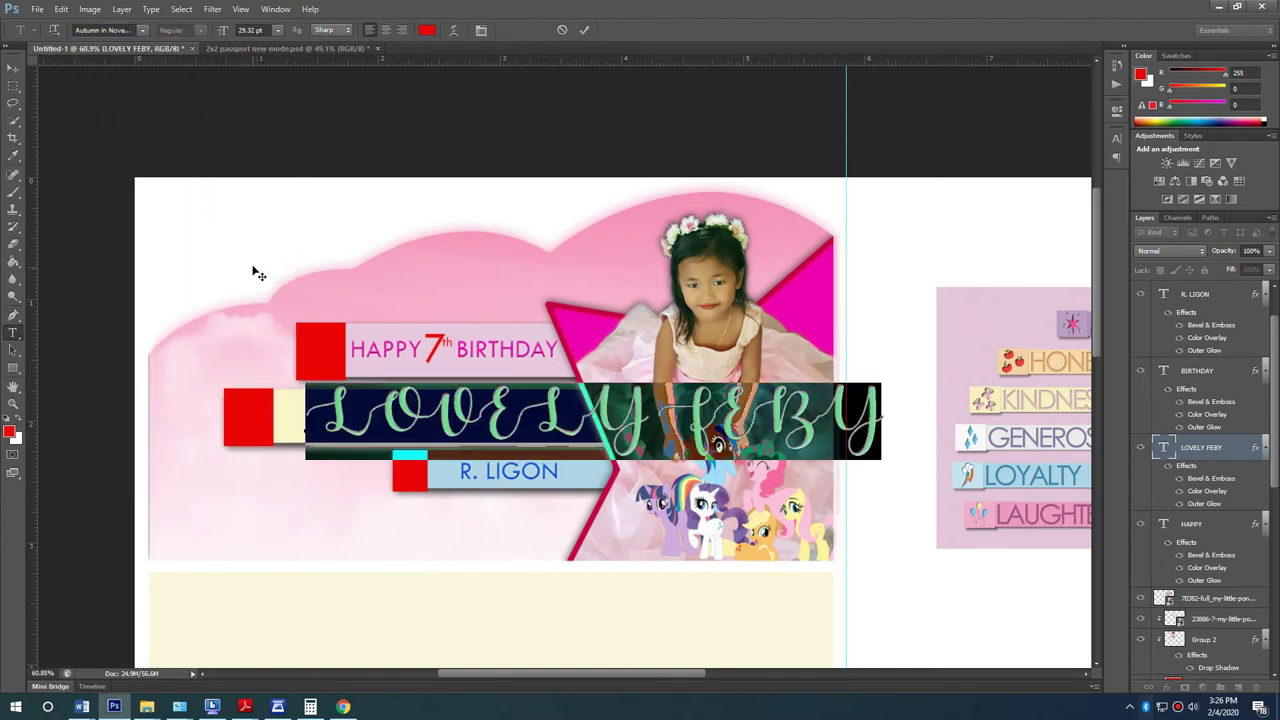
text(LK)
key(Delete)
text(ovely)
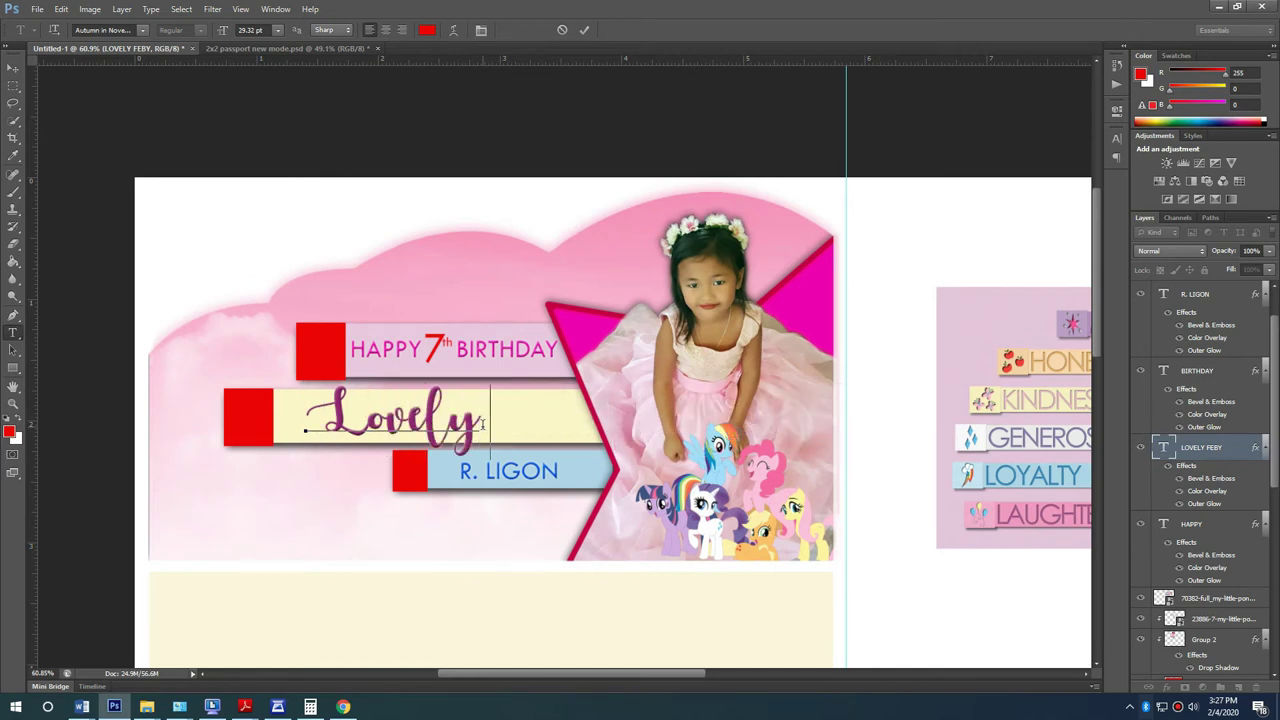
text( feby)
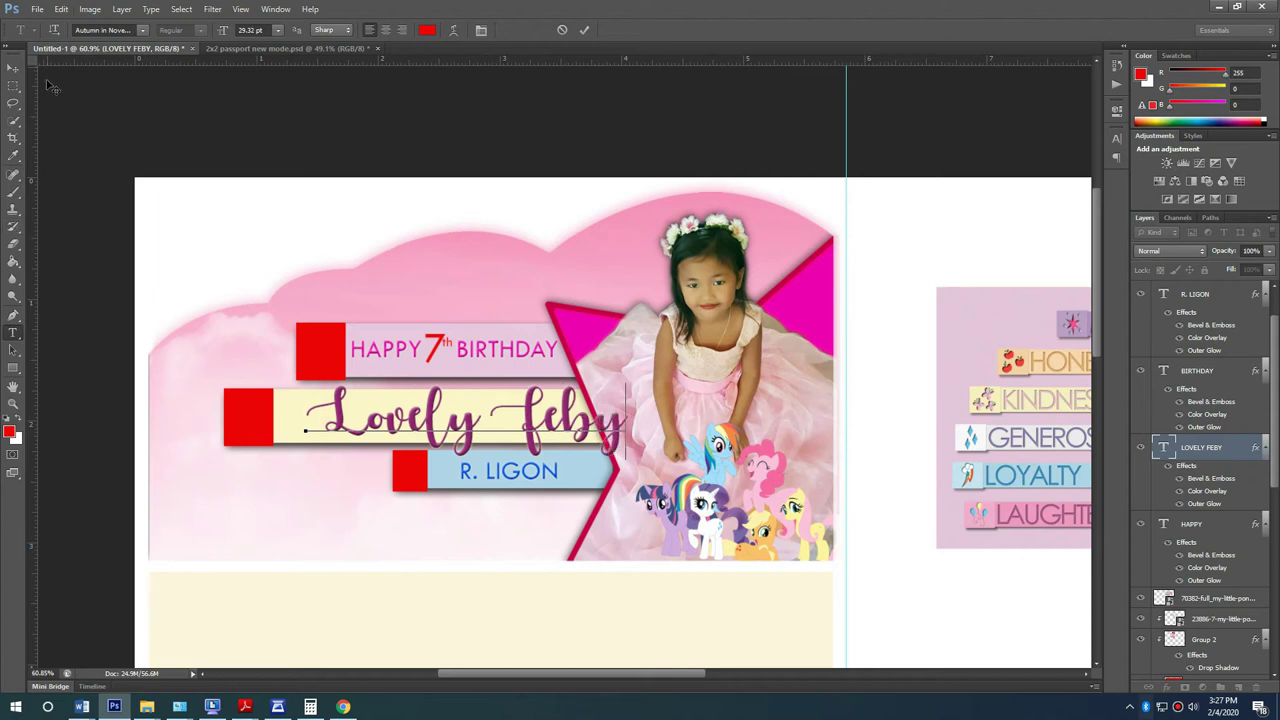
click(13, 67)
Step: Scale and reposition the name lettering to span nearly the whole cream bar
scroll(675, 405, up, 3)
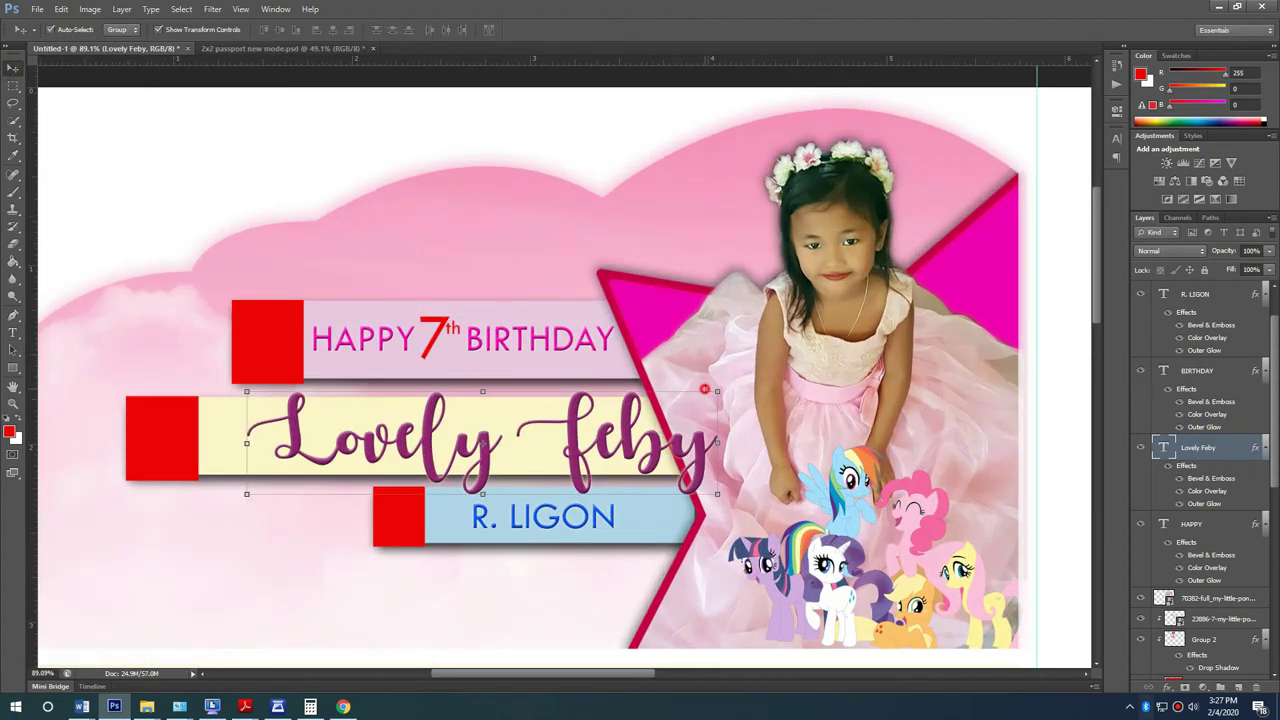
click(717, 390)
drag(711, 389, 665, 401)
drag(609, 445, 576, 432)
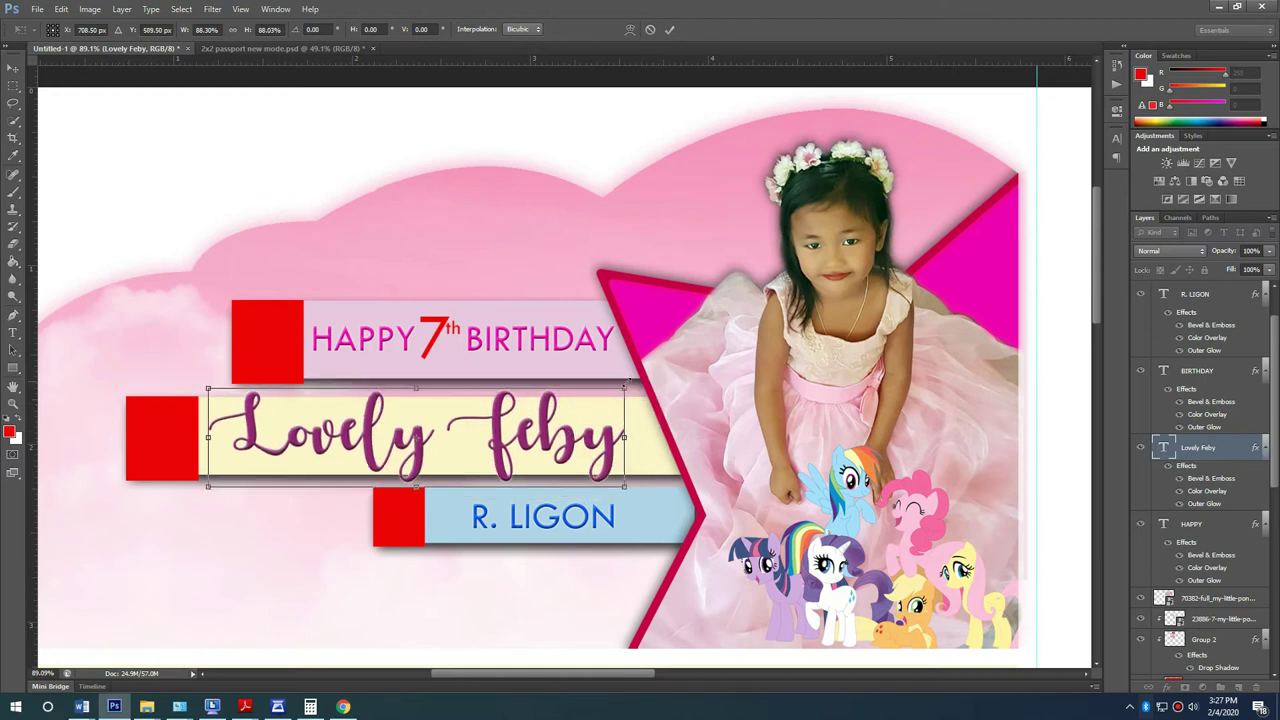
mouse_move(627, 385)
mouse_down()
mouse_move(660, 378)
mouse_move(614, 426)
mouse_move(630, 409)
mouse_up()
key(Return)
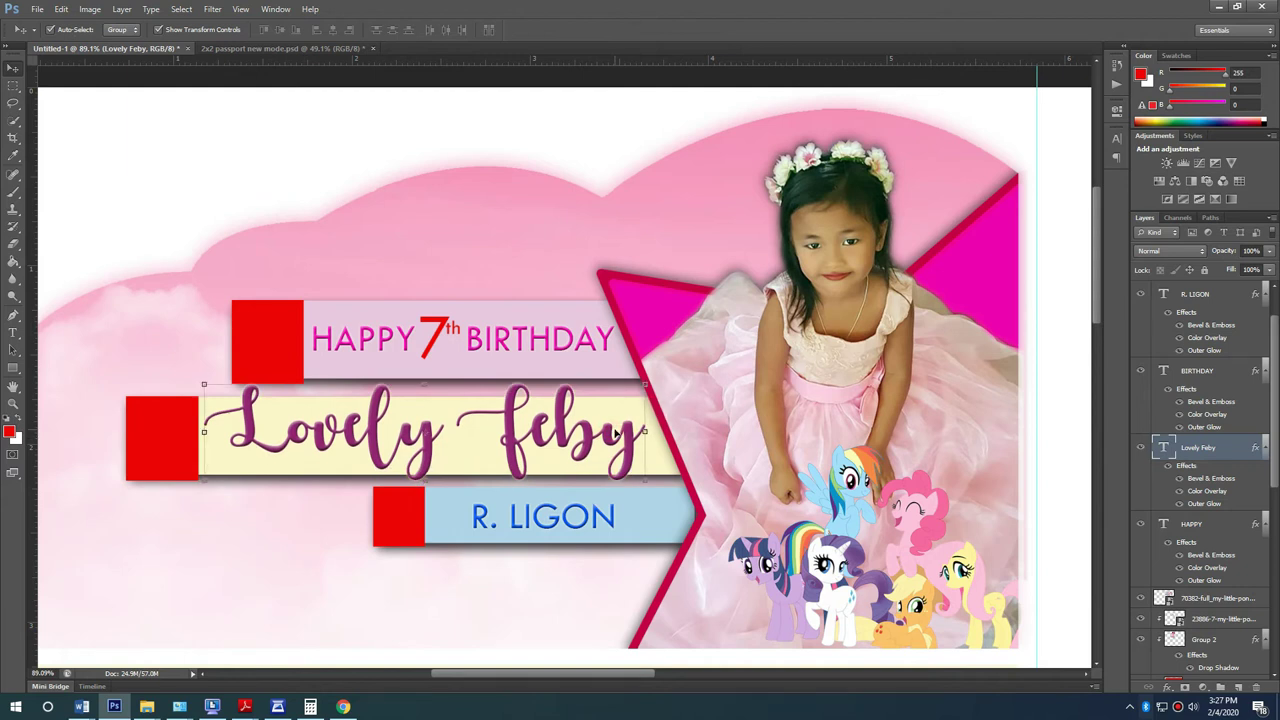
scroll(266, 520, down, 5)
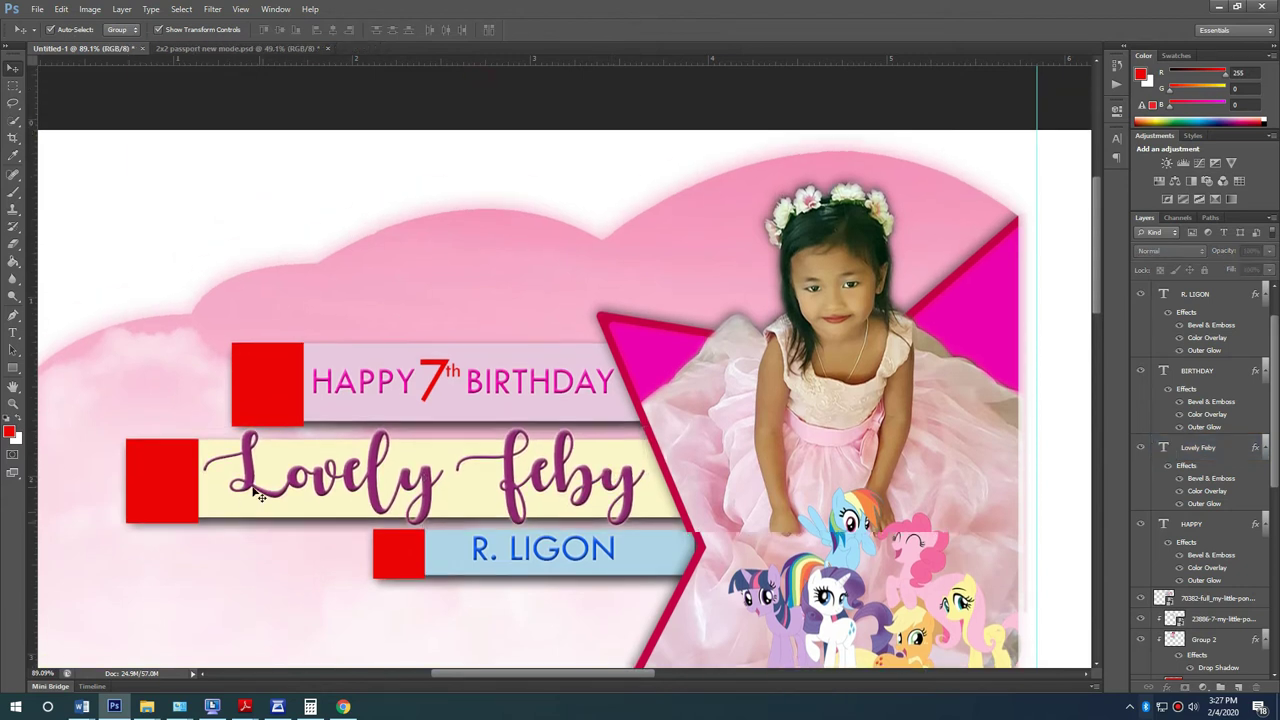
scroll(276, 537, up, 3)
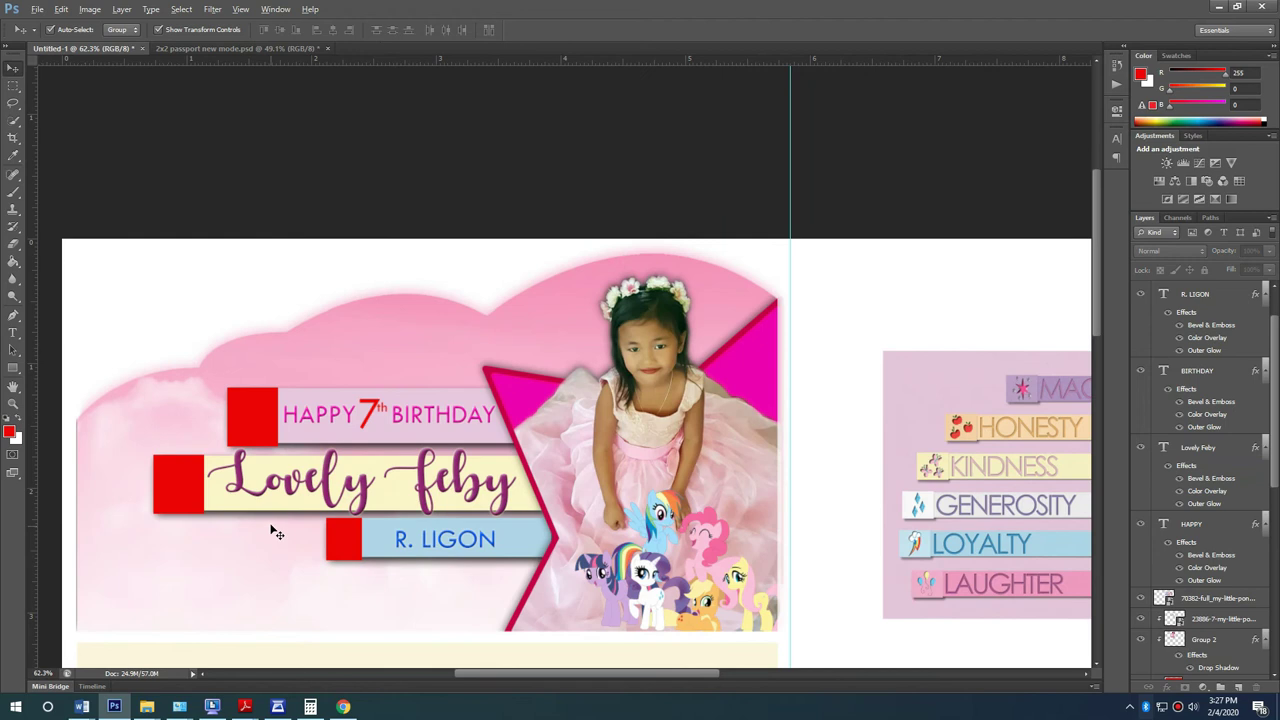
scroll(264, 529, up, 2)
scroll(264, 540, down, 2)
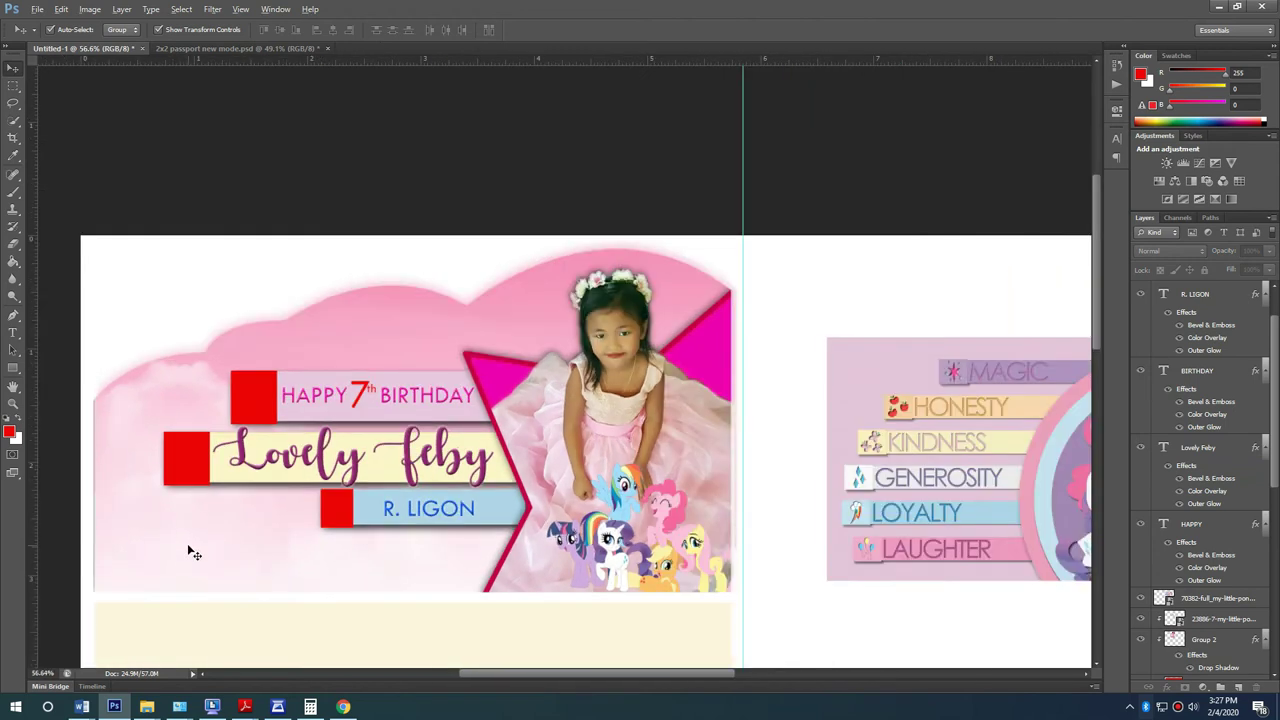
scroll(190, 549, up, 2)
scroll(64, 476, up, 4)
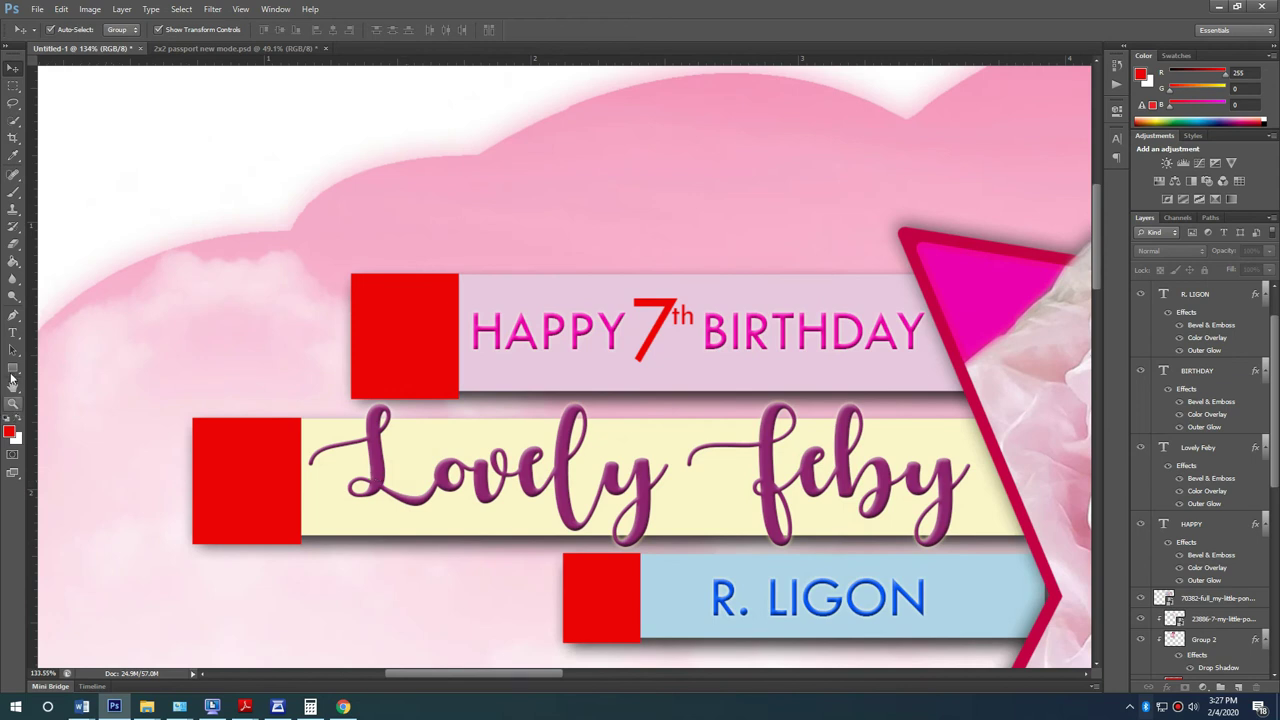
Step: Draw a custom star shape centred on the middle red square
drag(12, 372, 64, 393)
click(70, 430)
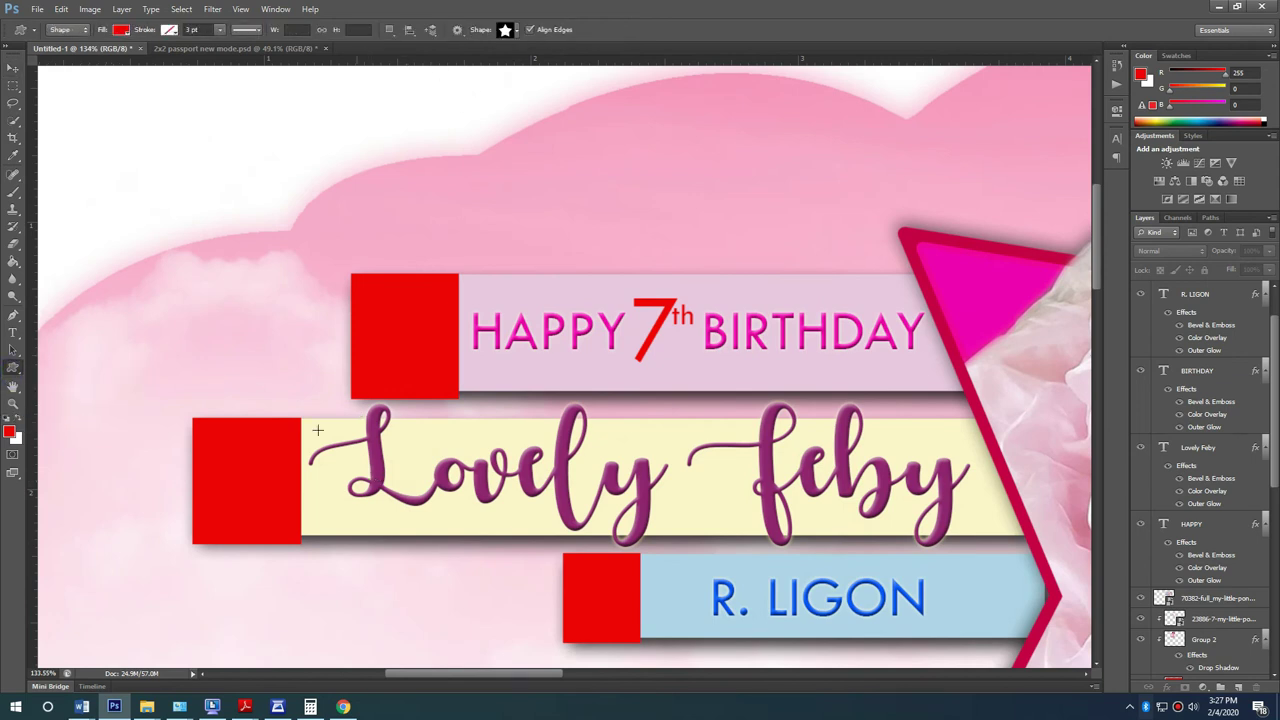
drag(232, 458, 290, 511)
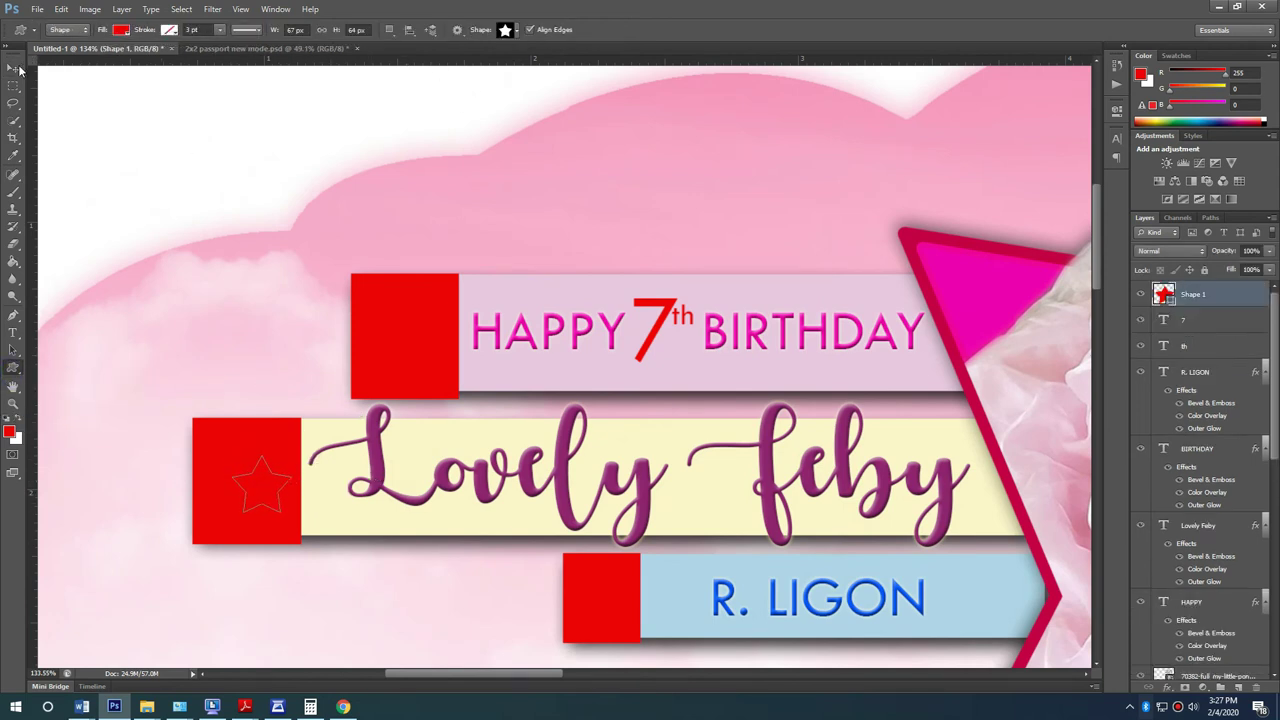
key(v)
key(Left)
key(Left)
key(Left)
key(Left)
key(Left)
key(Left)
key(Left)
key(Left)
key(Up)
key(Up)
key(Up)
key(Up)
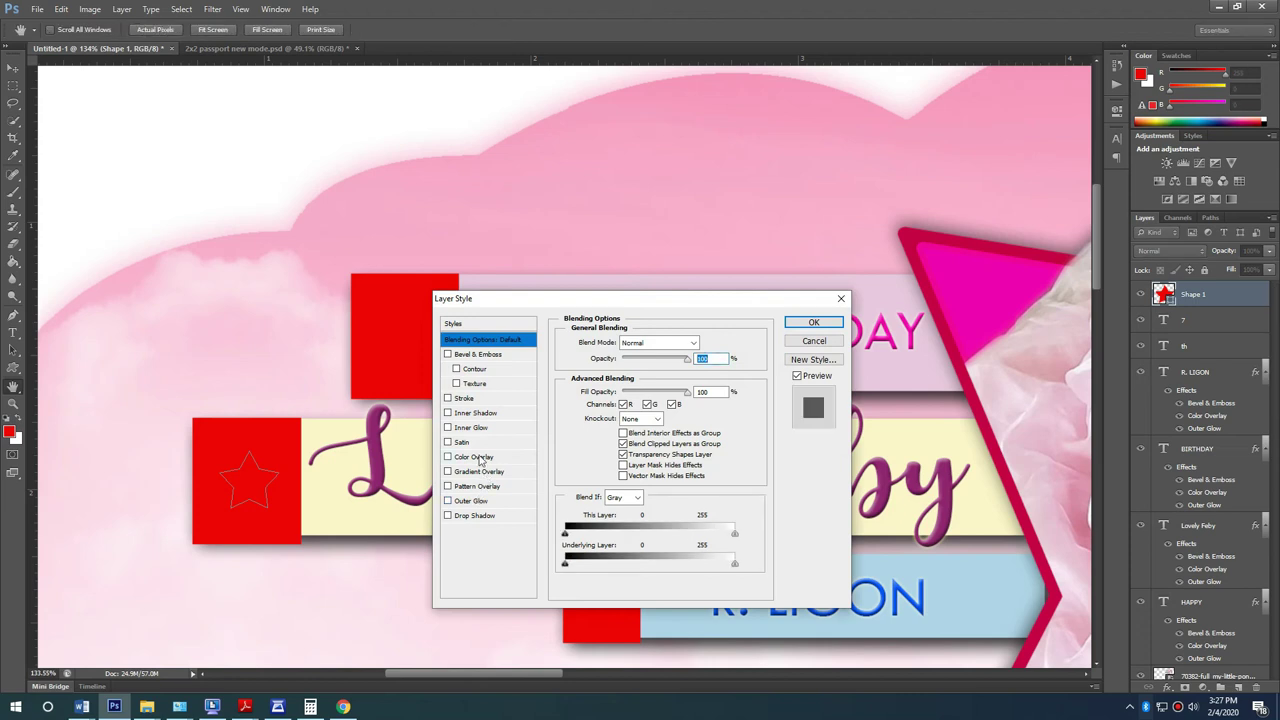
Step: Give the star a pale pink Color Overlay and a Drop Shadow
click(476, 457)
click(705, 342)
click(370, 238)
click(391, 242)
click(685, 224)
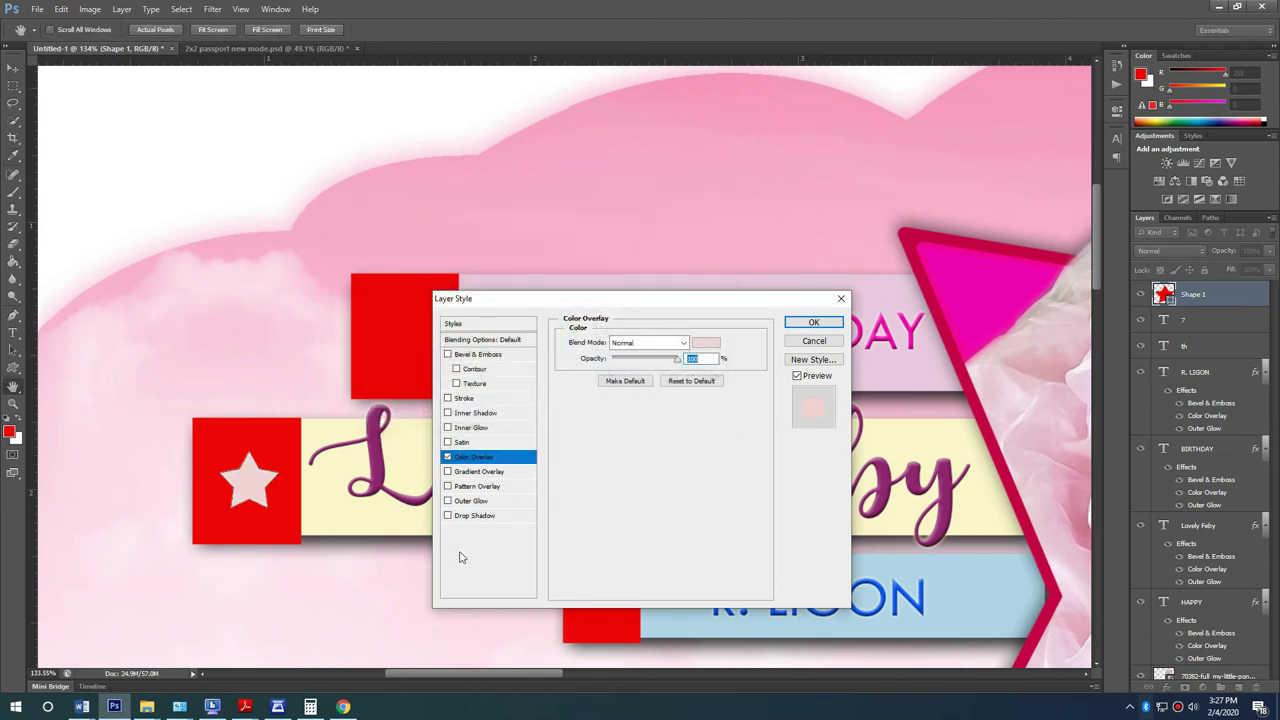
click(474, 515)
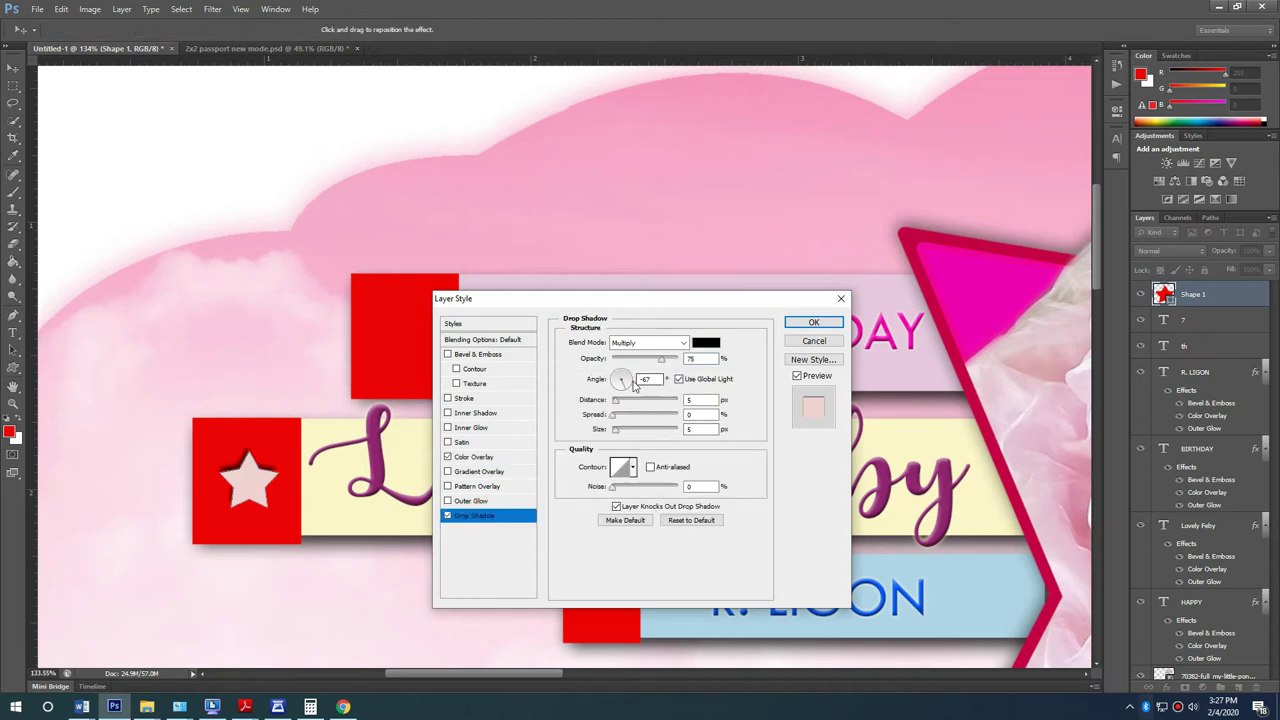
click(813, 322)
Step: Copy the star into the other two red squares
drag(255, 478, 605, 592)
scroll(292, 160, down, 3)
scroll(370, 313, down, 2)
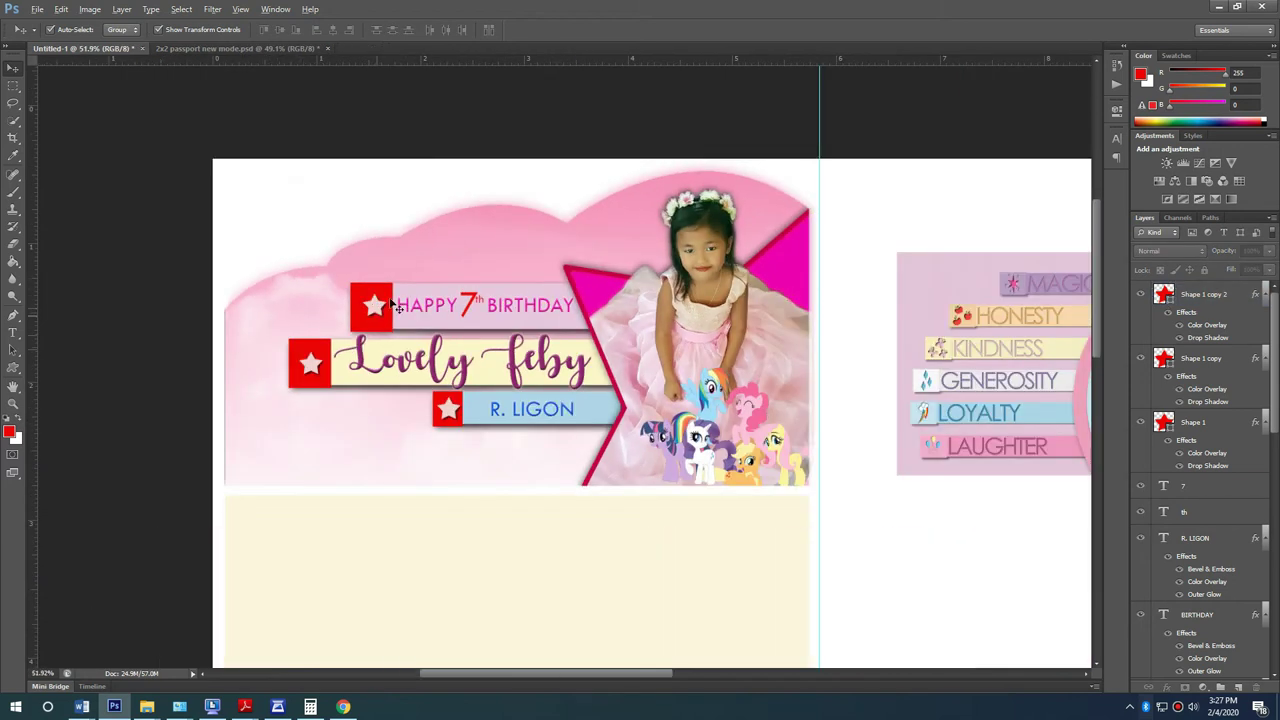
scroll(330, 527, up, 1)
Step: Duplicate the BIRTHDAY text to the banner's lower left, then try and undo an Amsterdam-font 'Happy' title
scroll(331, 527, up, 2)
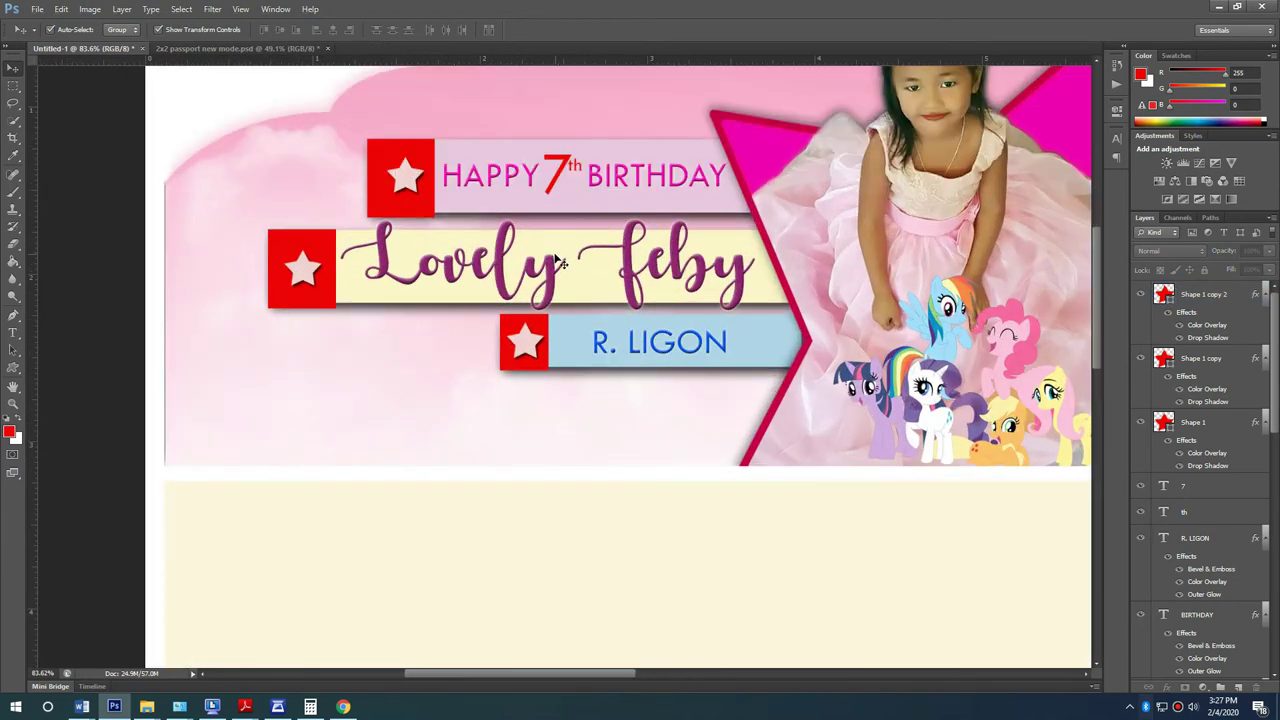
click(638, 178)
drag(643, 178, 351, 422)
key(t)
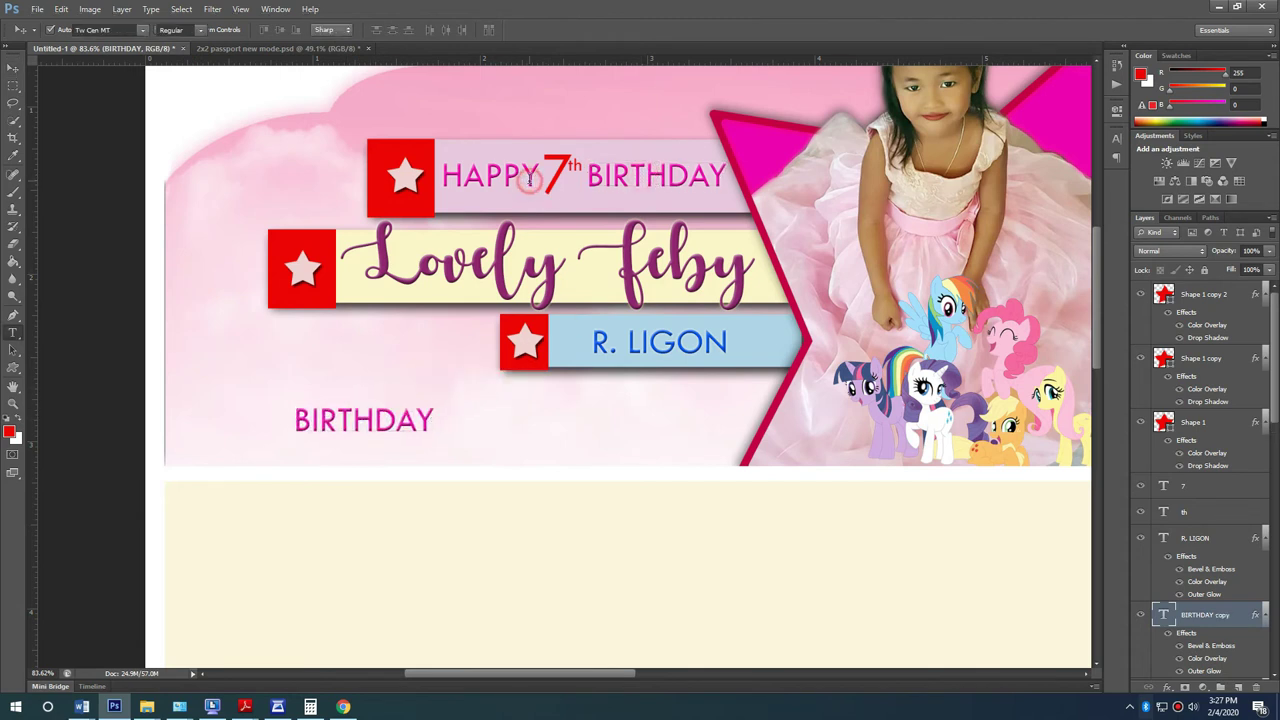
click(530, 178)
double_click(530, 178)
text(Happy)
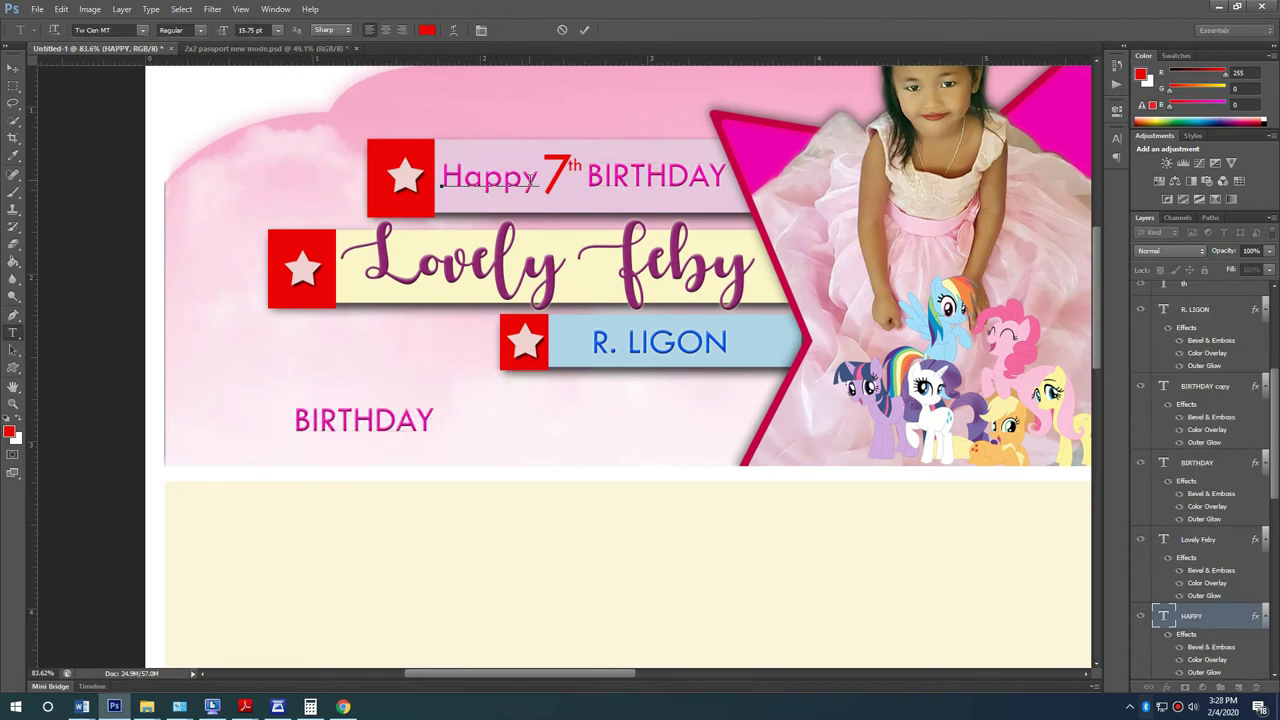
key(ctrl+a)
click(142, 30)
drag(289, 428, 290, 75)
click(238, 122)
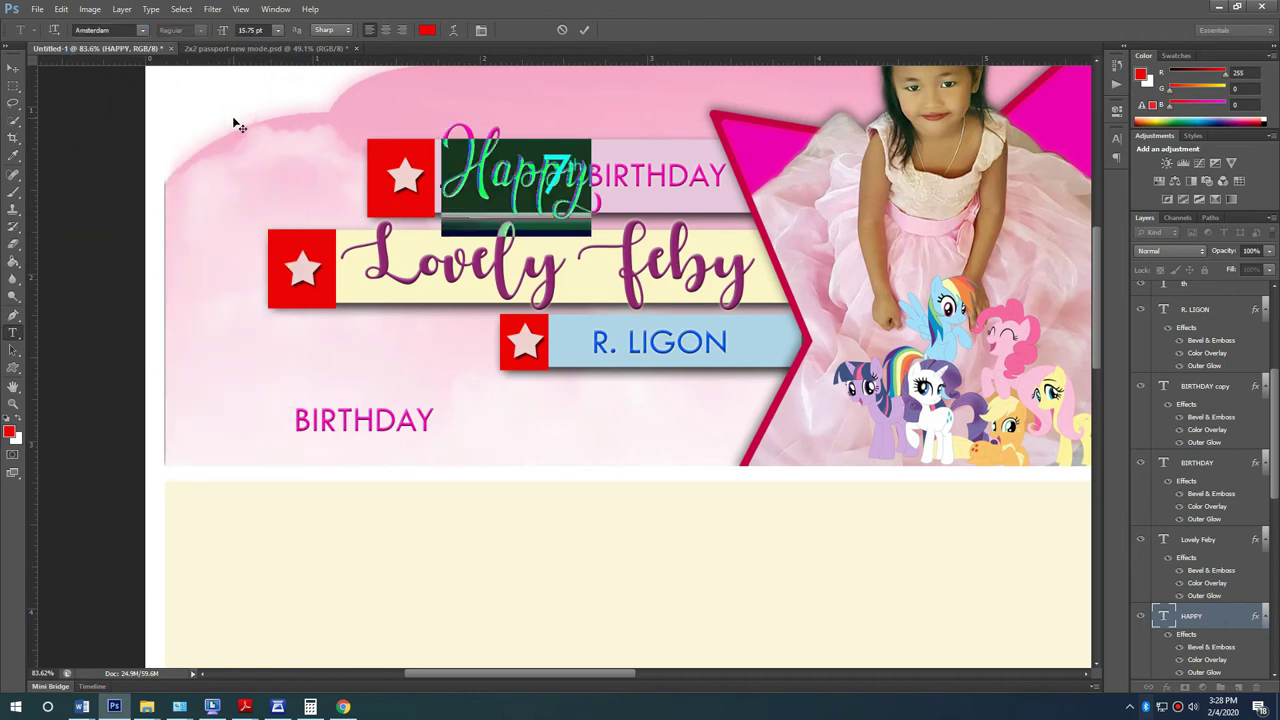
click(13, 67)
key(ctrl+z)
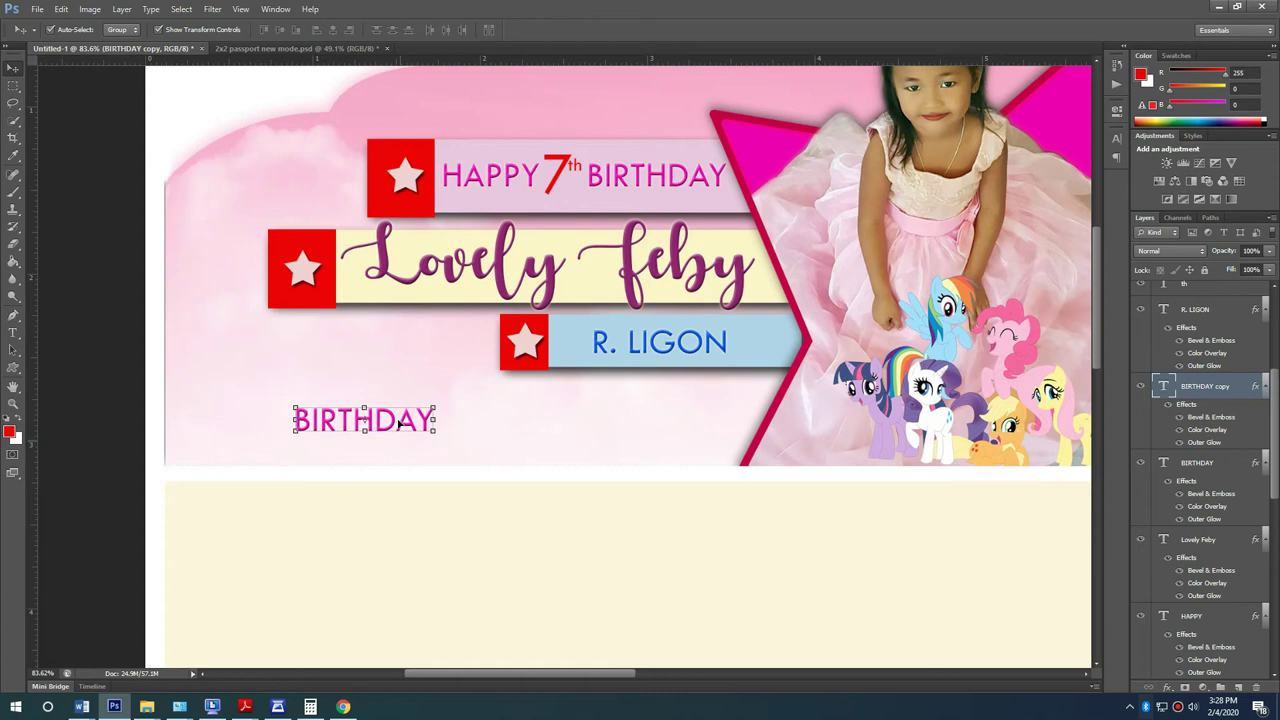
Step: Retype the copy as FEBRUARY 16, 2020, (SUNDAY), checking the weekday in the Windows calendar
key(t)
click(398, 422)
key(ctrl+a)
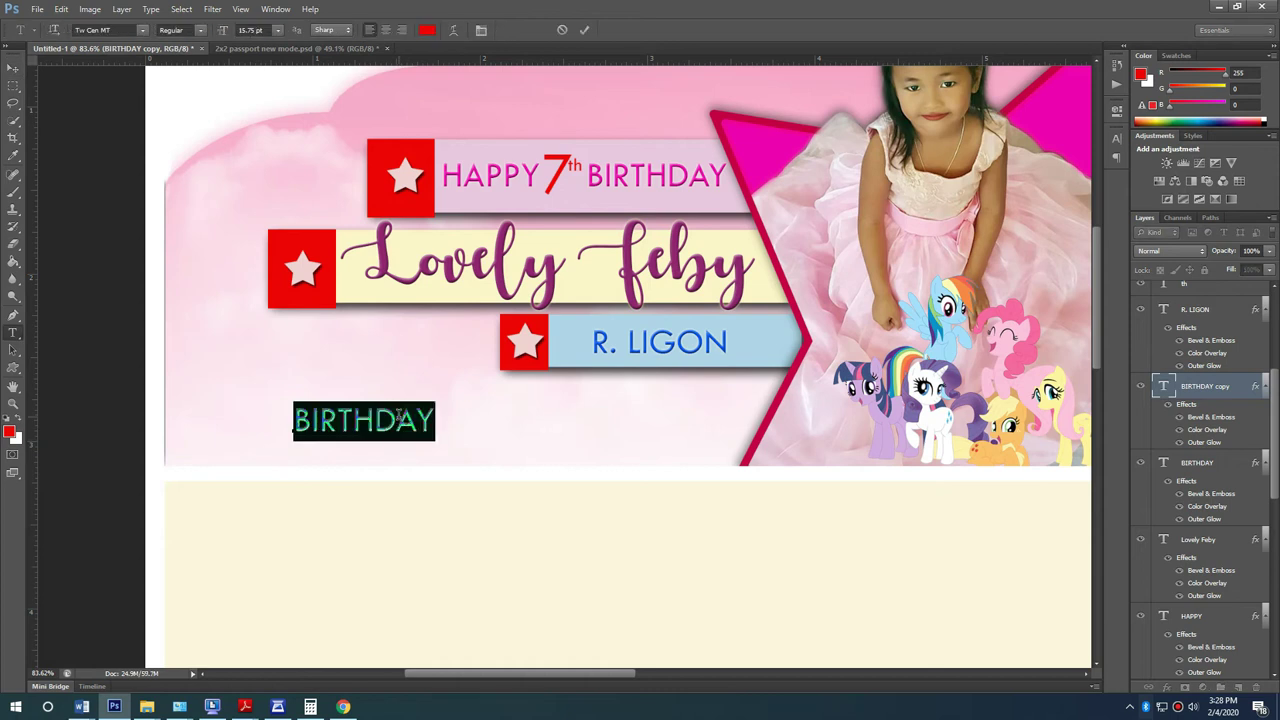
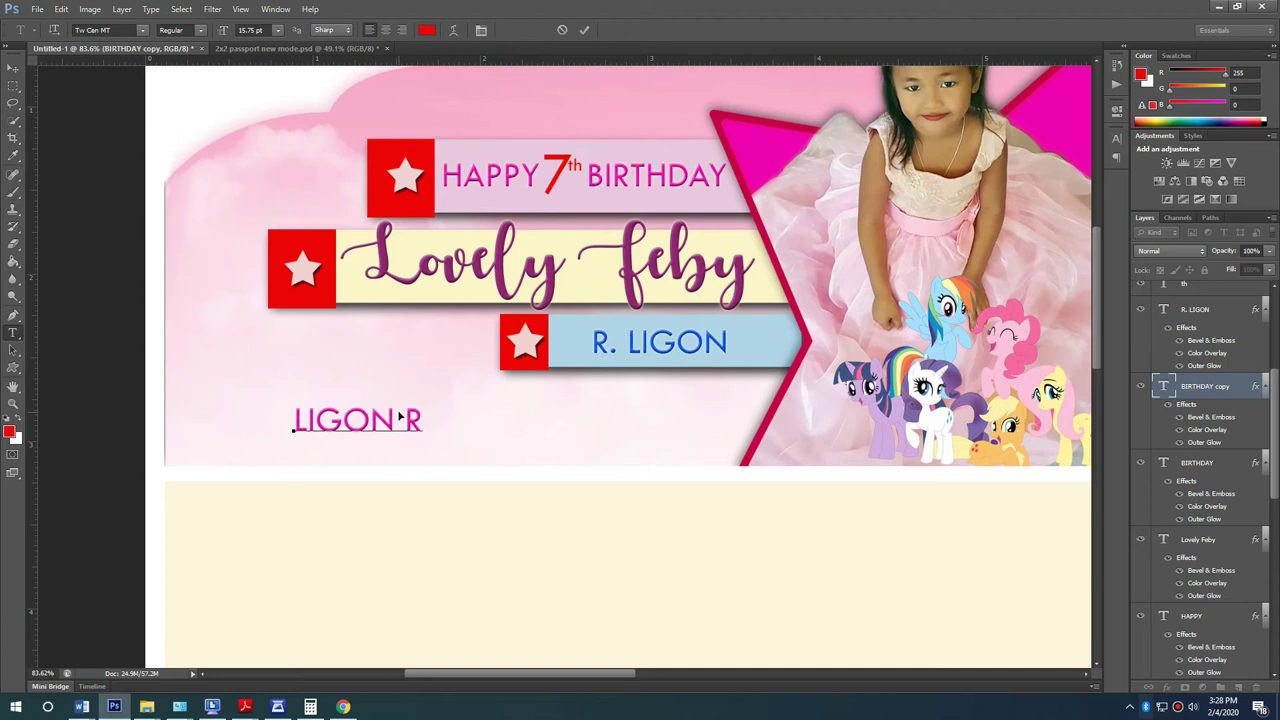
key(ctrl+a)
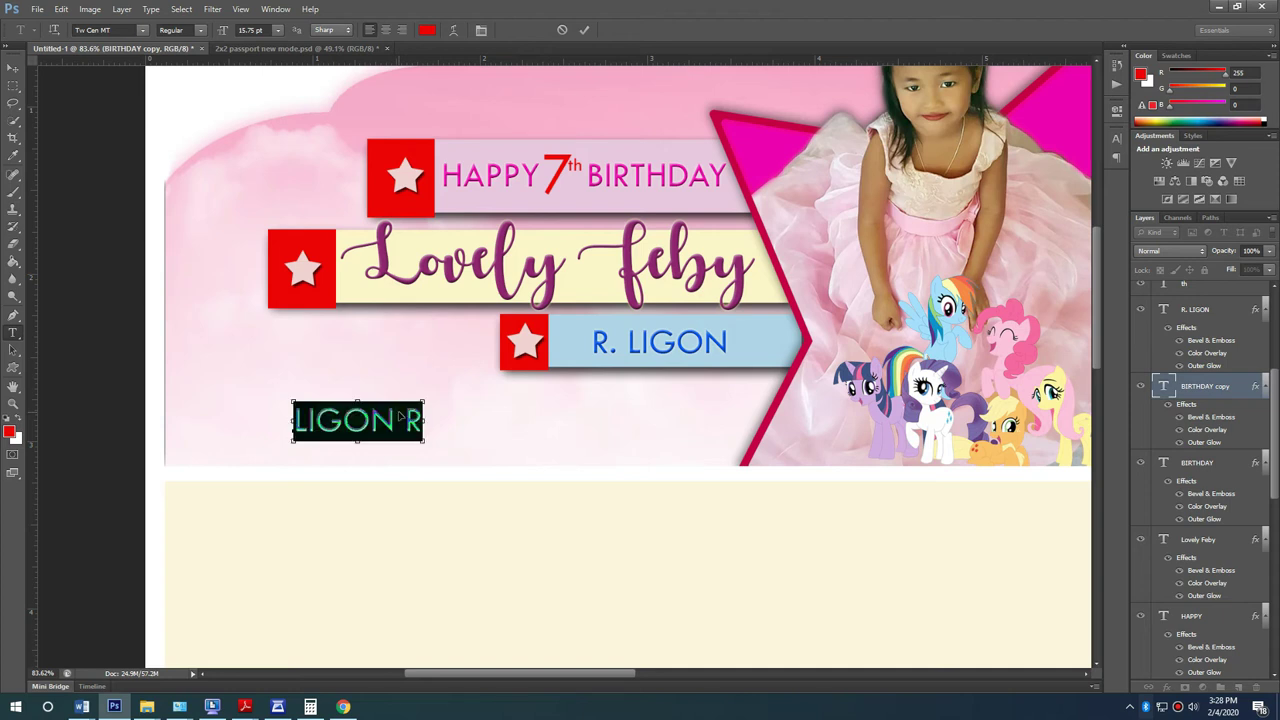
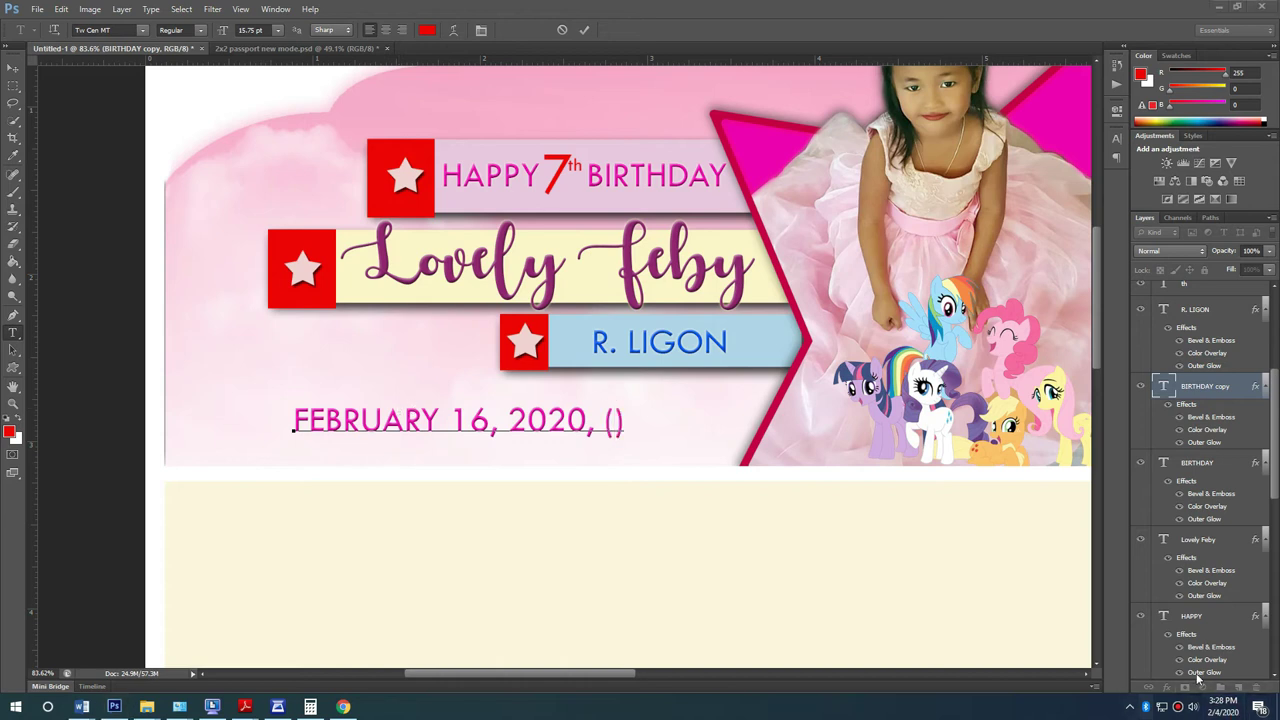
click(1222, 706)
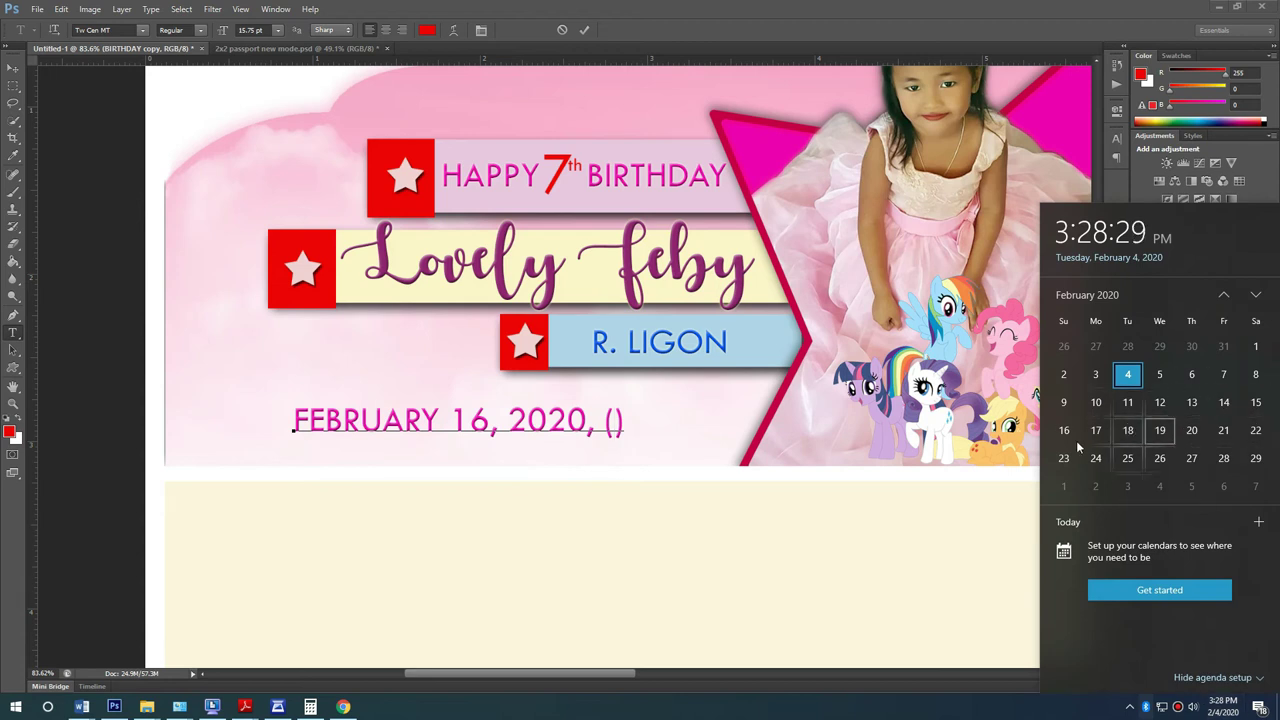
click(633, 327)
text(SUNDAY)
key(ctrl+a)
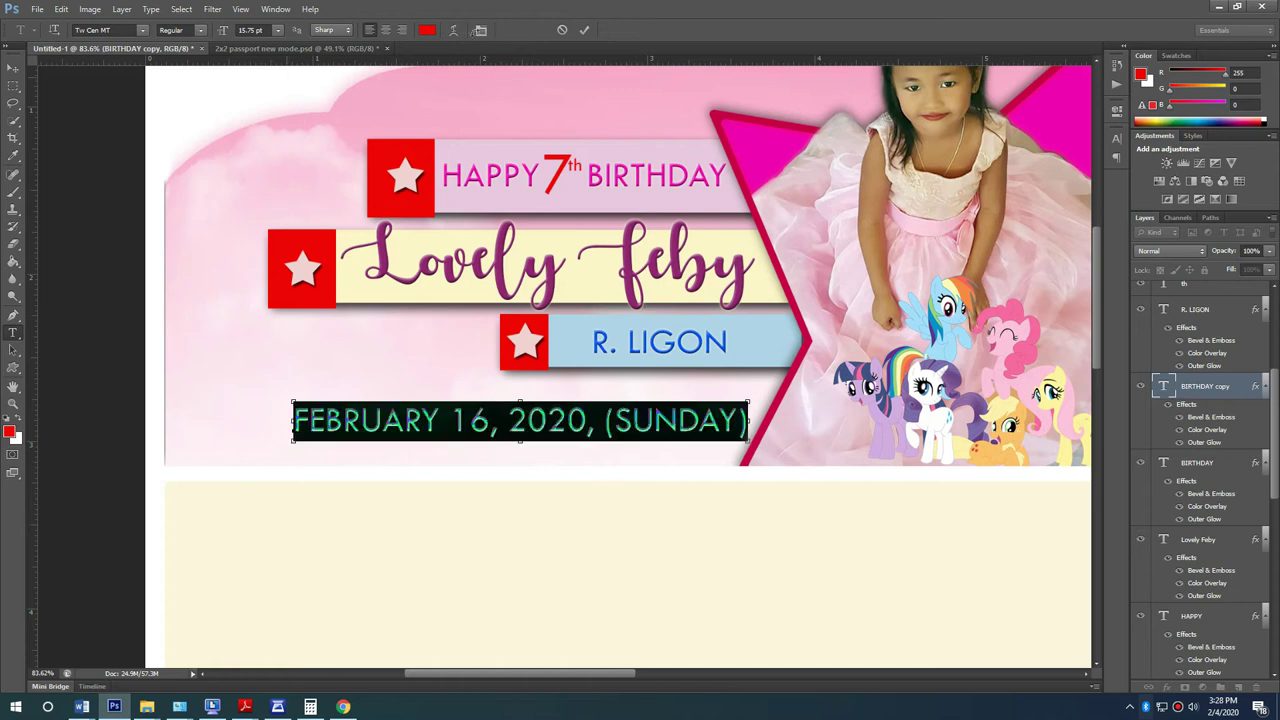
click(427, 30)
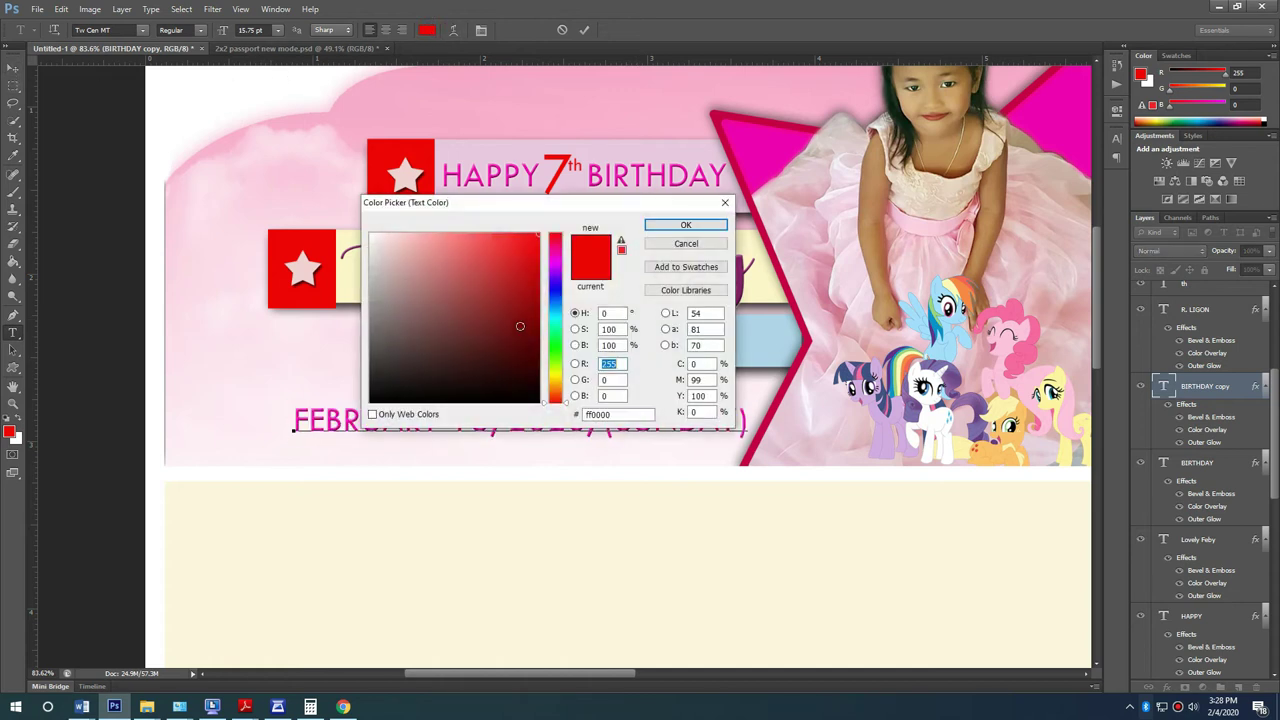
Step: Colour the date text near-black and shrink it to about 71% width
click(383, 358)
click(686, 224)
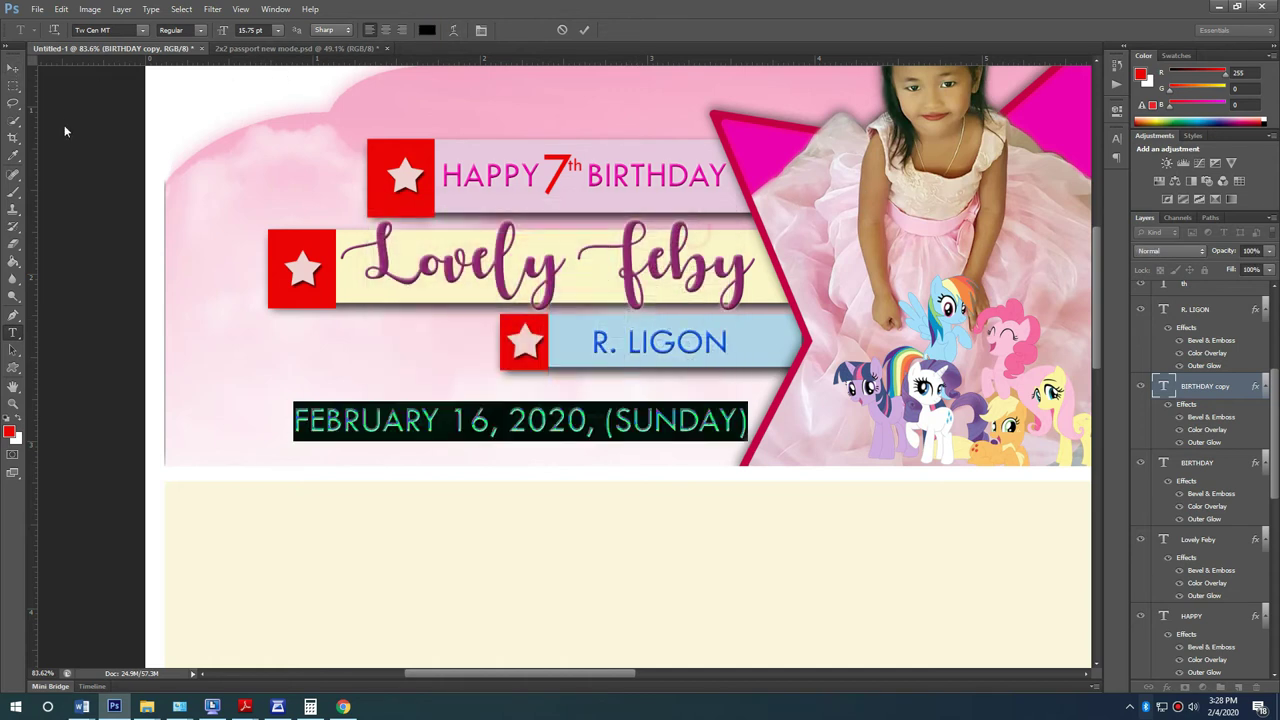
click(12, 68)
click(1178, 430)
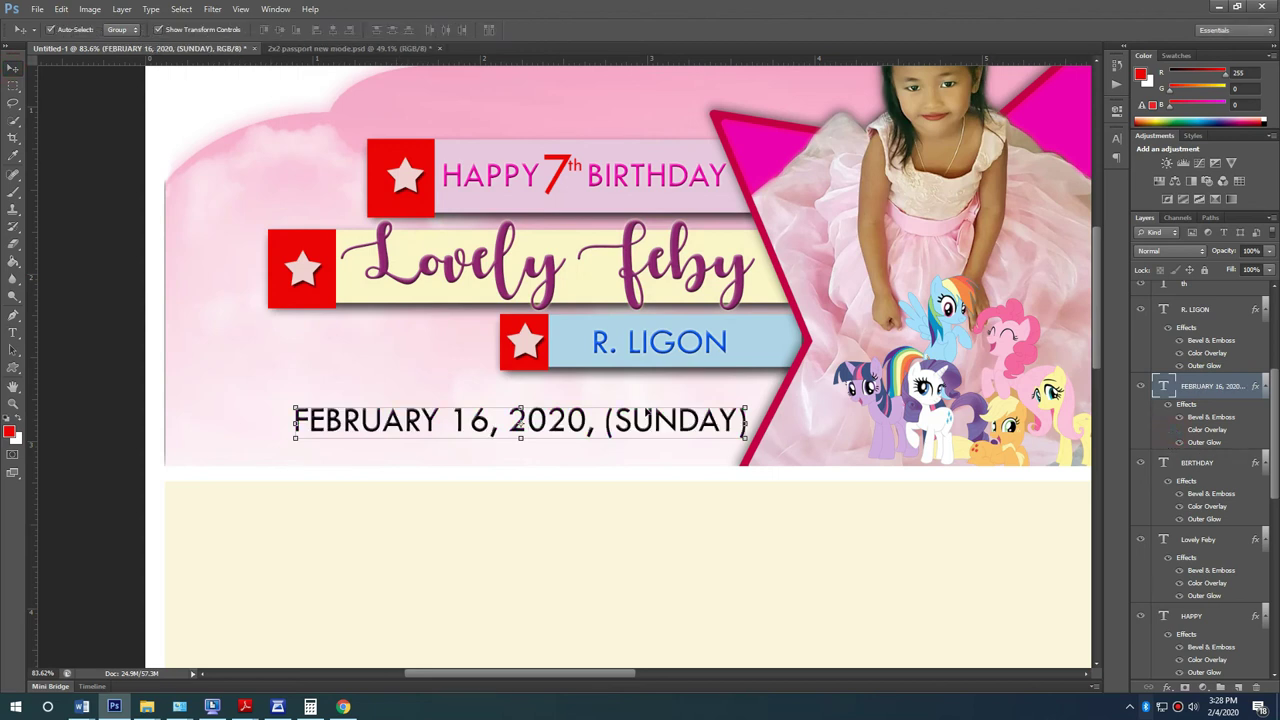
drag(741, 405, 459, 409)
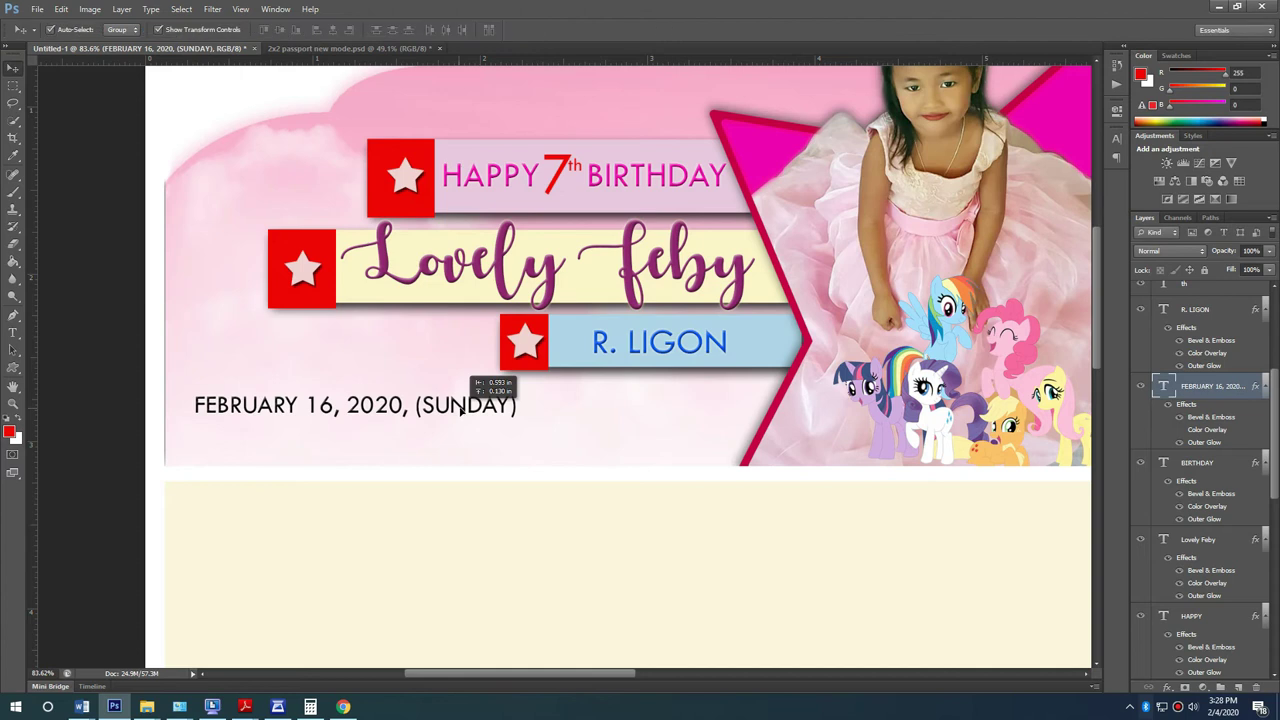
key(Return)
Step: Extend the date with ', 3:0' and separate the run-together words after 3:00 IN
key(t)
click(516, 404)
text(, 3:00 I)
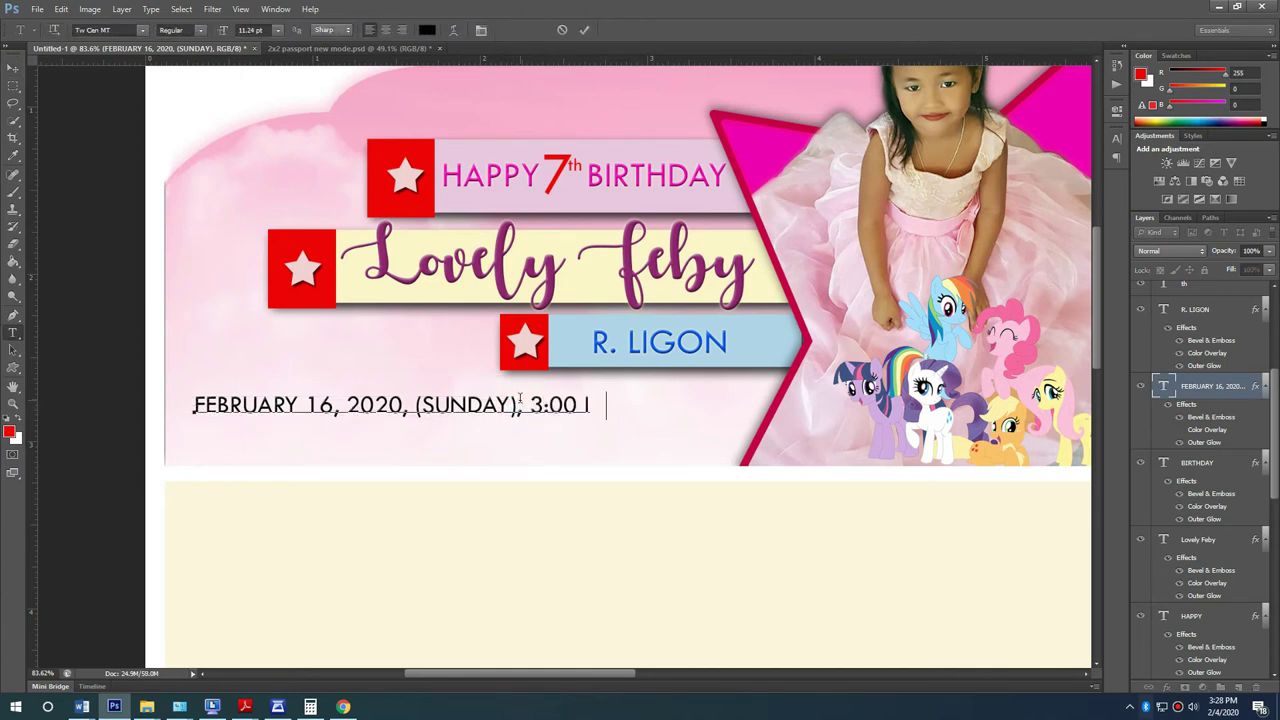
key(Delete)
key(Delete)
key(Delete)
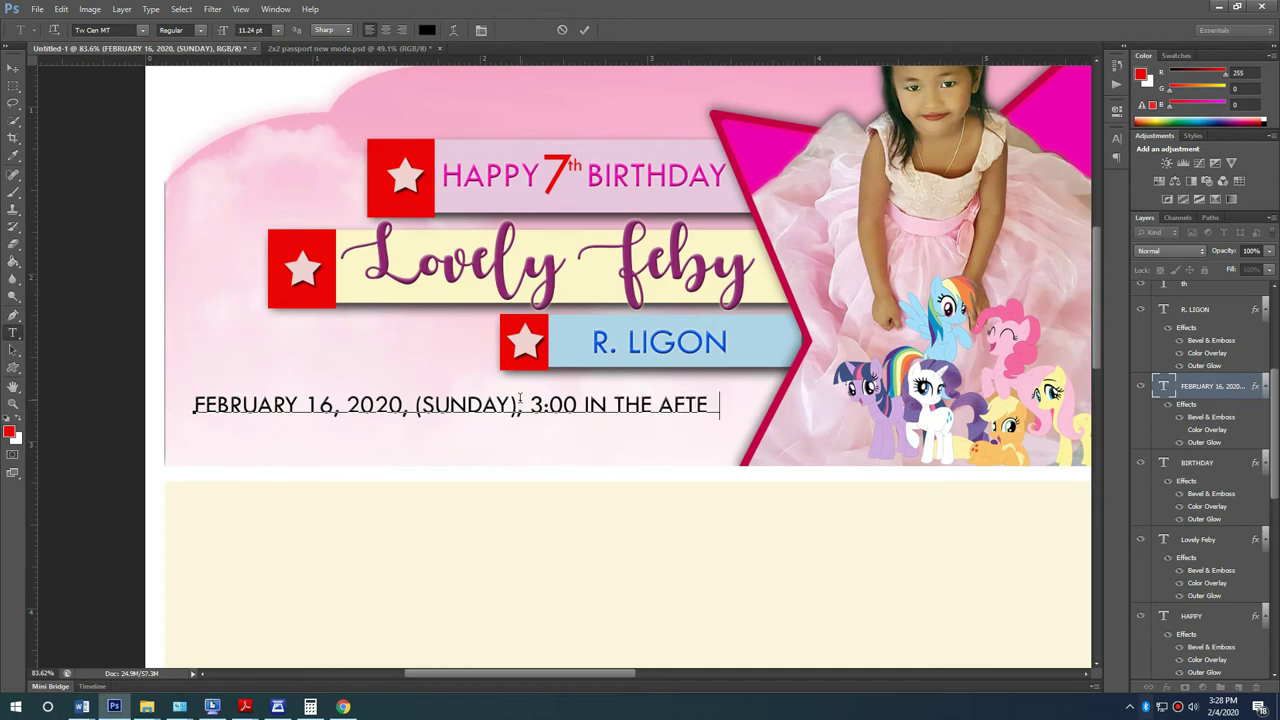
click(16, 66)
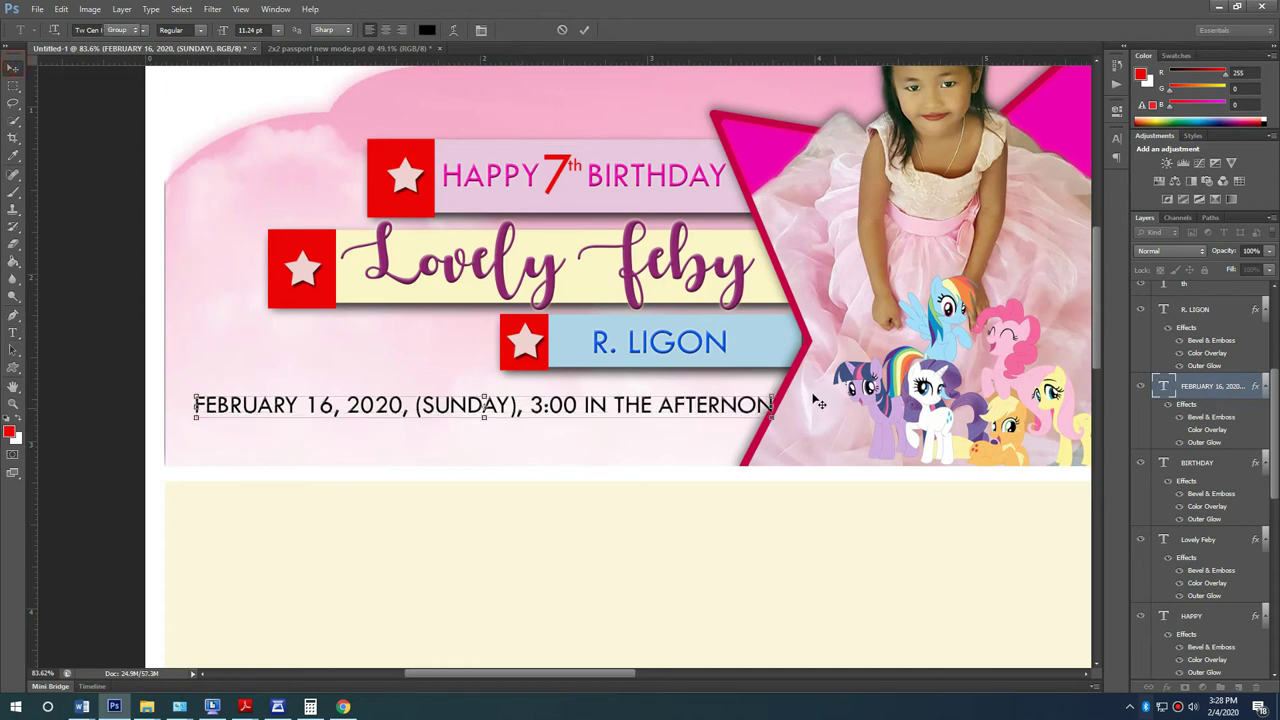
Step: Scale the date line down slightly with Ctrl+T and nudge it up
key(ctrl+t)
drag(773, 393, 714, 392)
key(Return)
key(ctrl+t)
key(Return)
Step: Make the whole date line Bold and shift it slightly left and down
key(t)
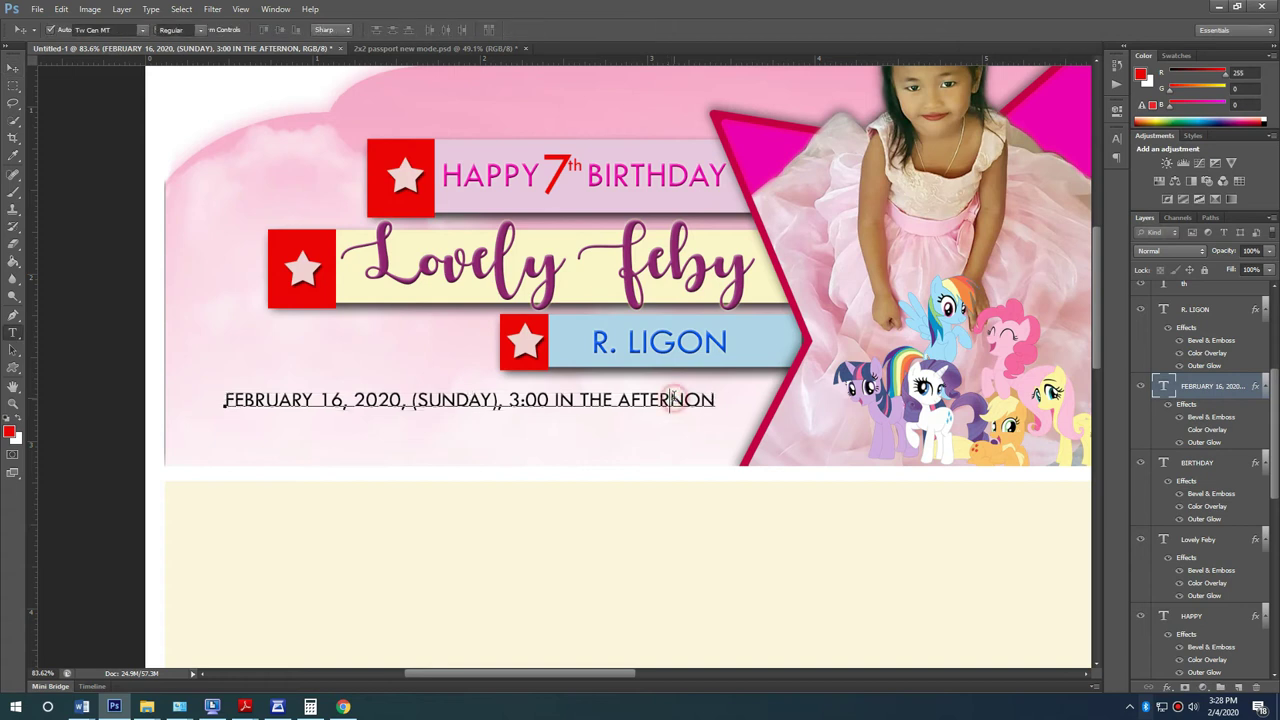
click(670, 400)
key(ctrl+a)
click(180, 30)
click(195, 65)
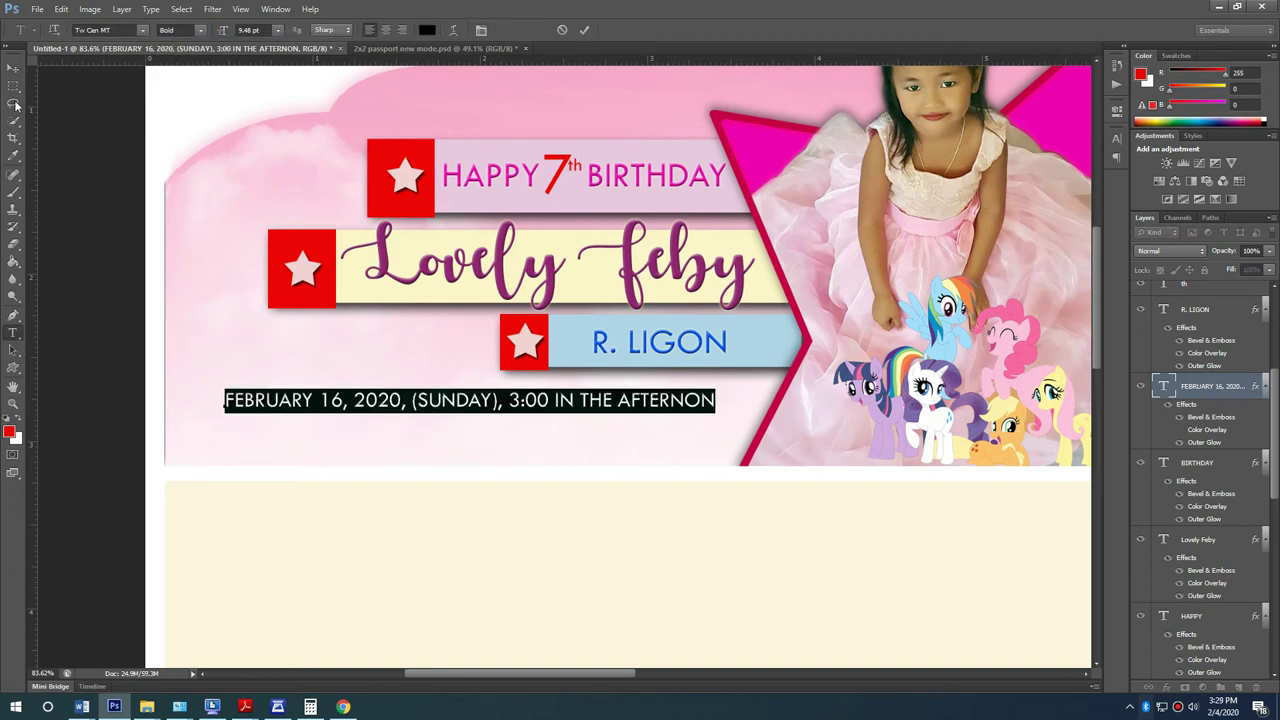
click(13, 67)
drag(633, 400, 622, 430)
Step: Replace the duplicated date line's text with the two-line venue address
key(t)
click(620, 430)
key(ctrl+a)
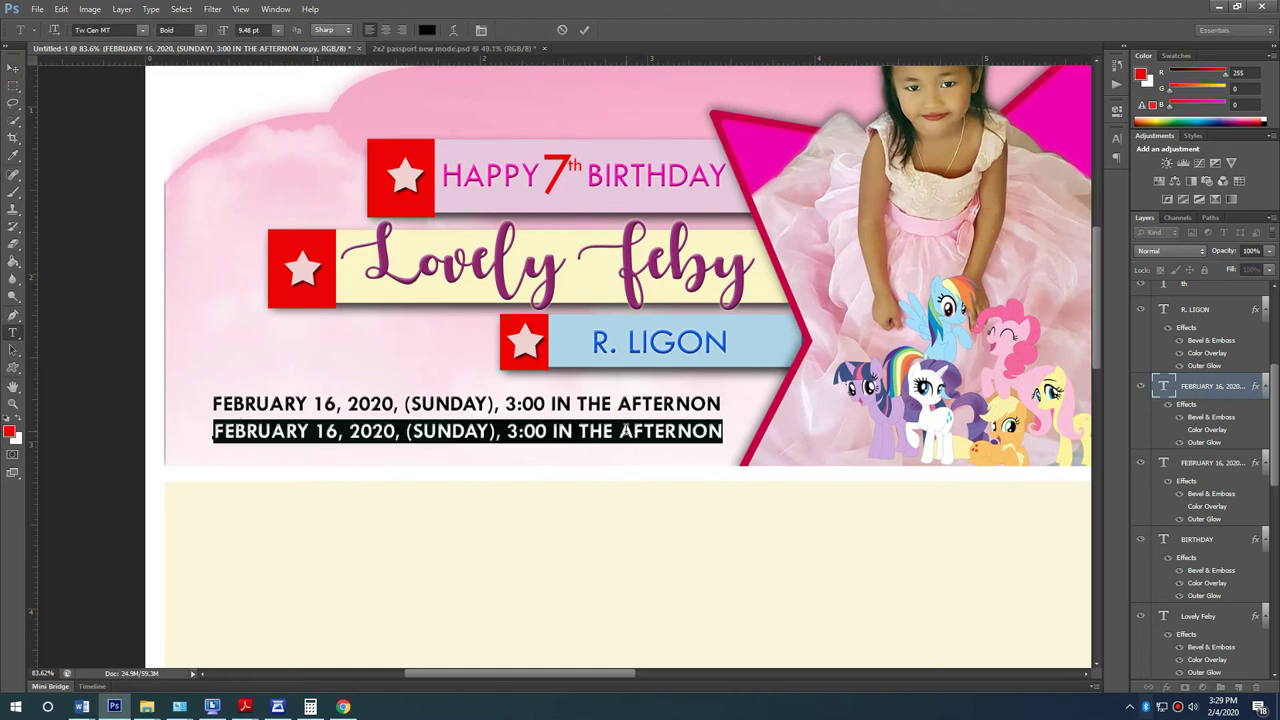
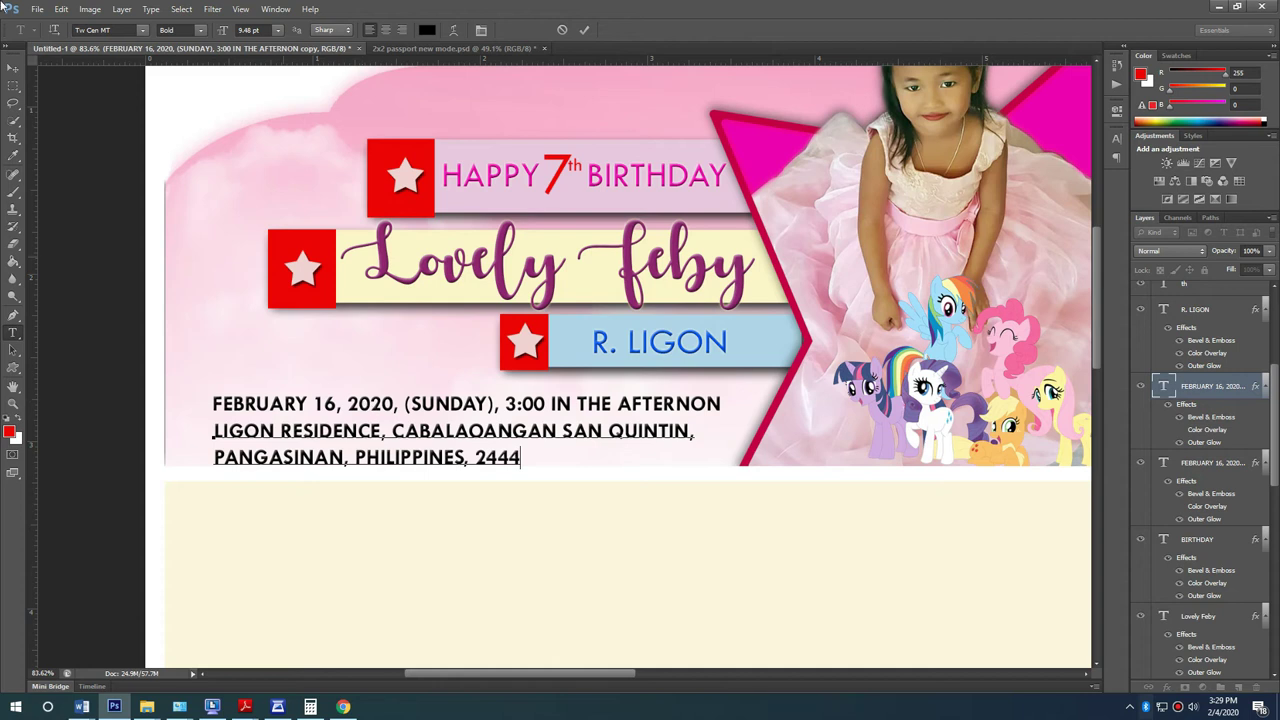
Step: Centre-align the address, place it under the date, and scale it to about 90%
key(ctrl+a)
click(385, 29)
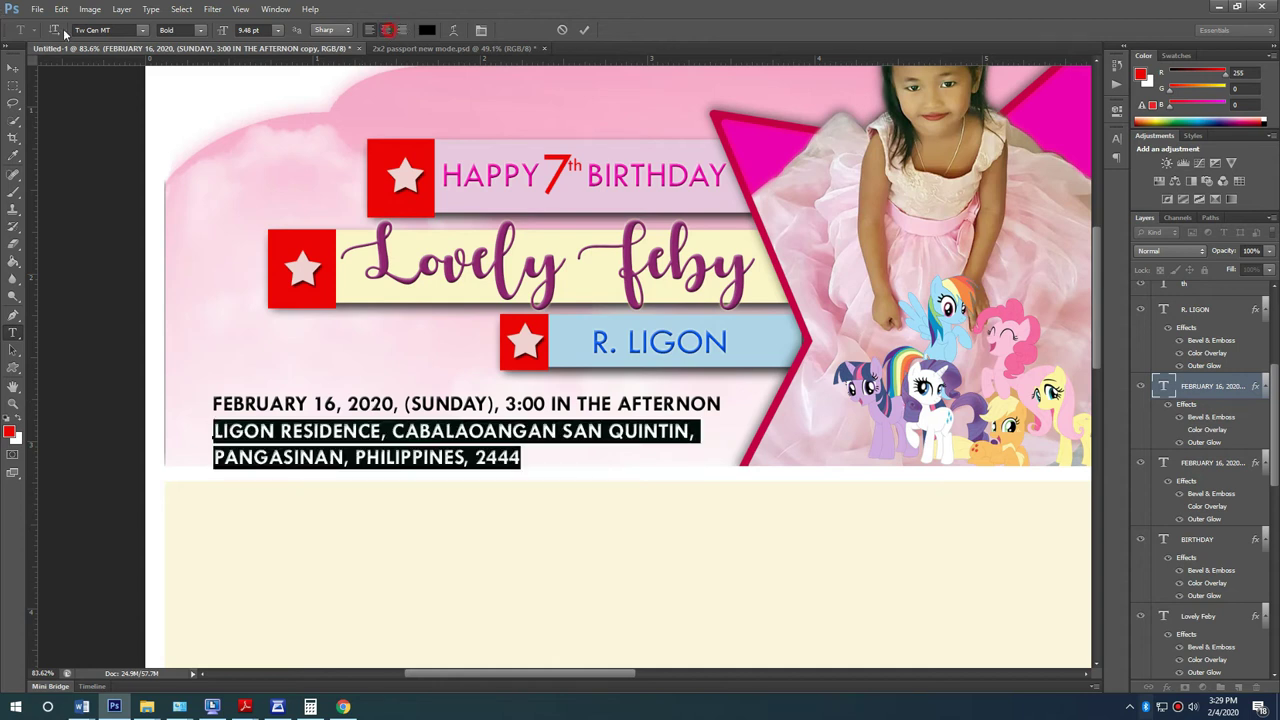
key(ctrl+Return)
drag(358, 429, 614, 426)
drag(712, 420, 687, 422)
key(Return)
key(Up)
key(Up)
key(Up)
key(Up)
key(Up)
key(Up)
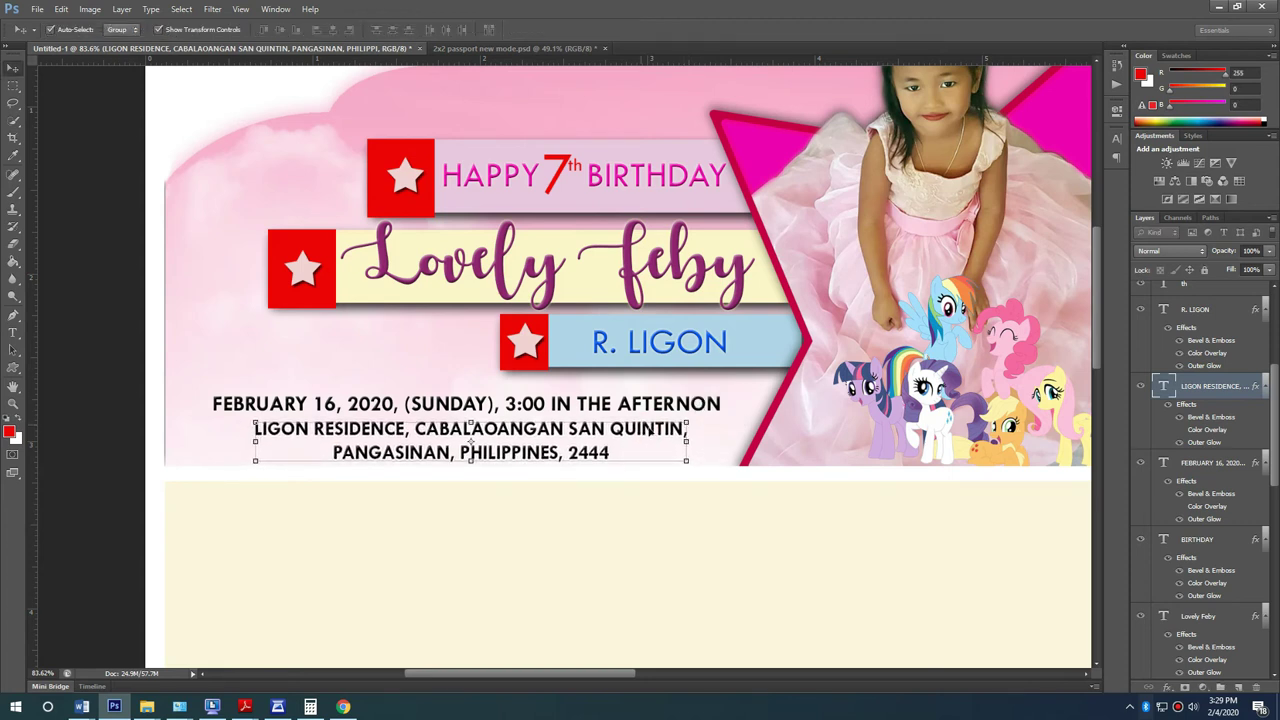
click(120, 286)
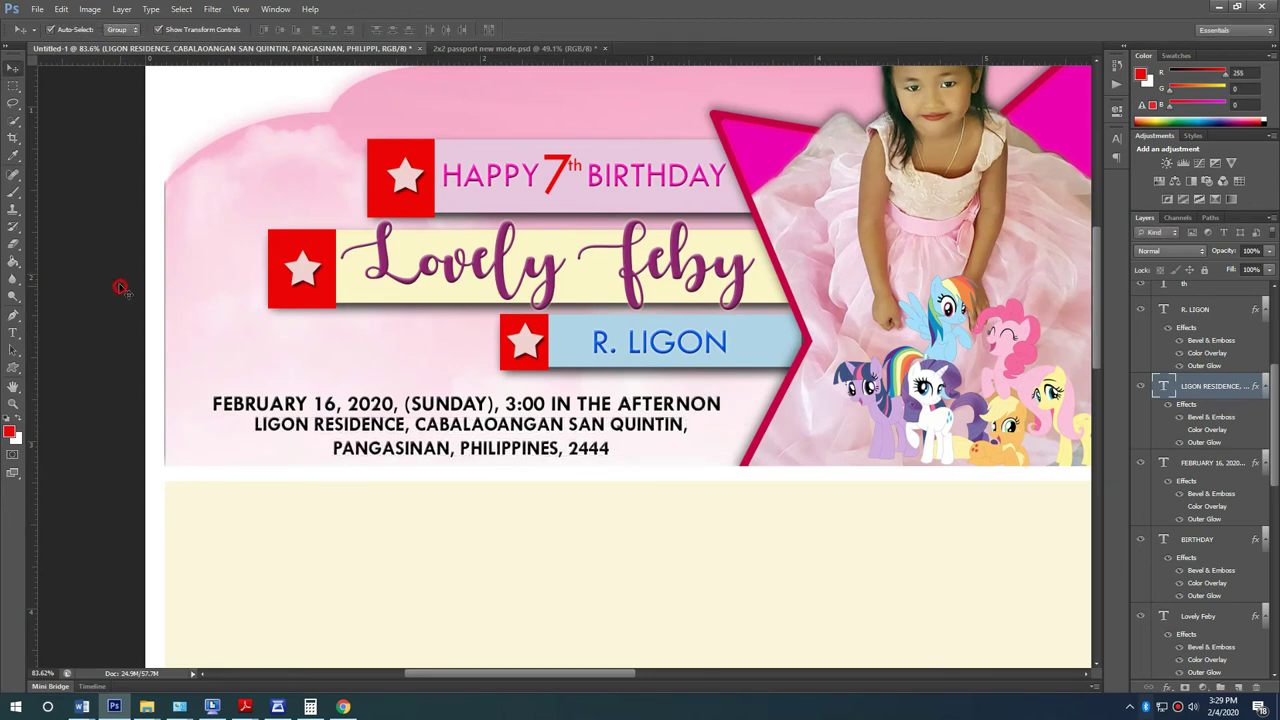
scroll(260, 342, down, 2)
scroll(265, 335, down, 2)
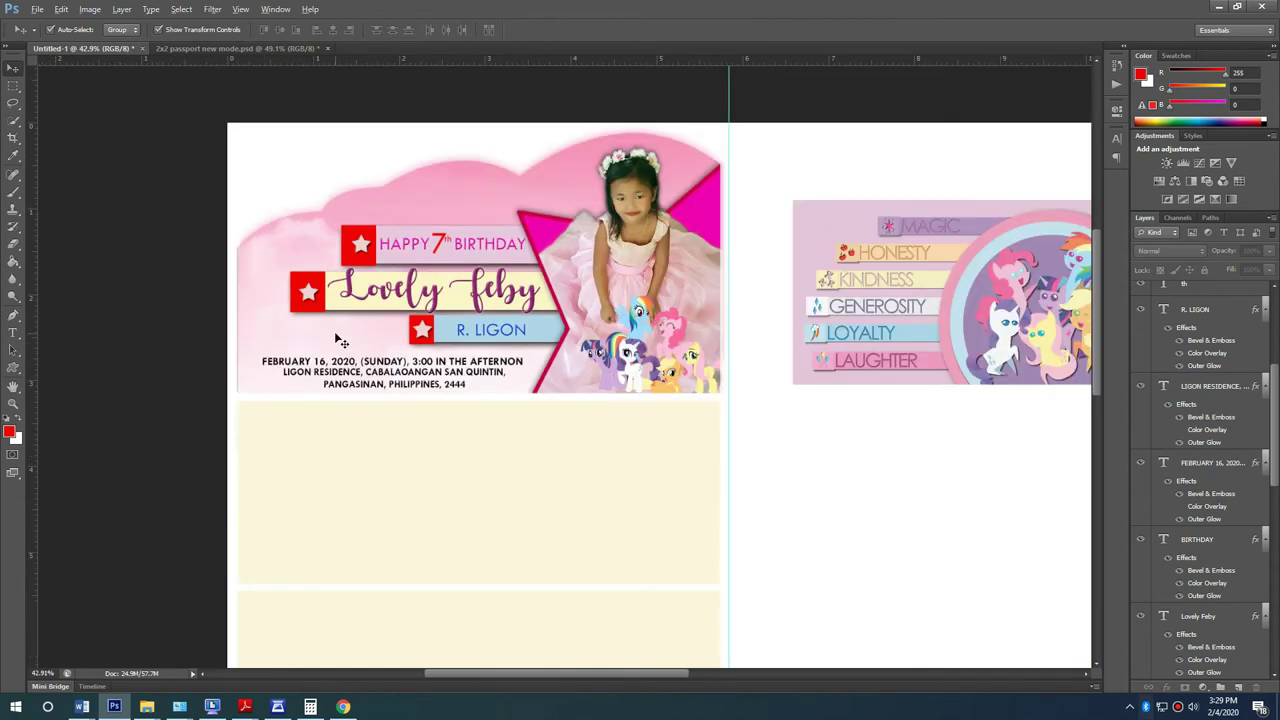
scroll(575, 310, up, 1)
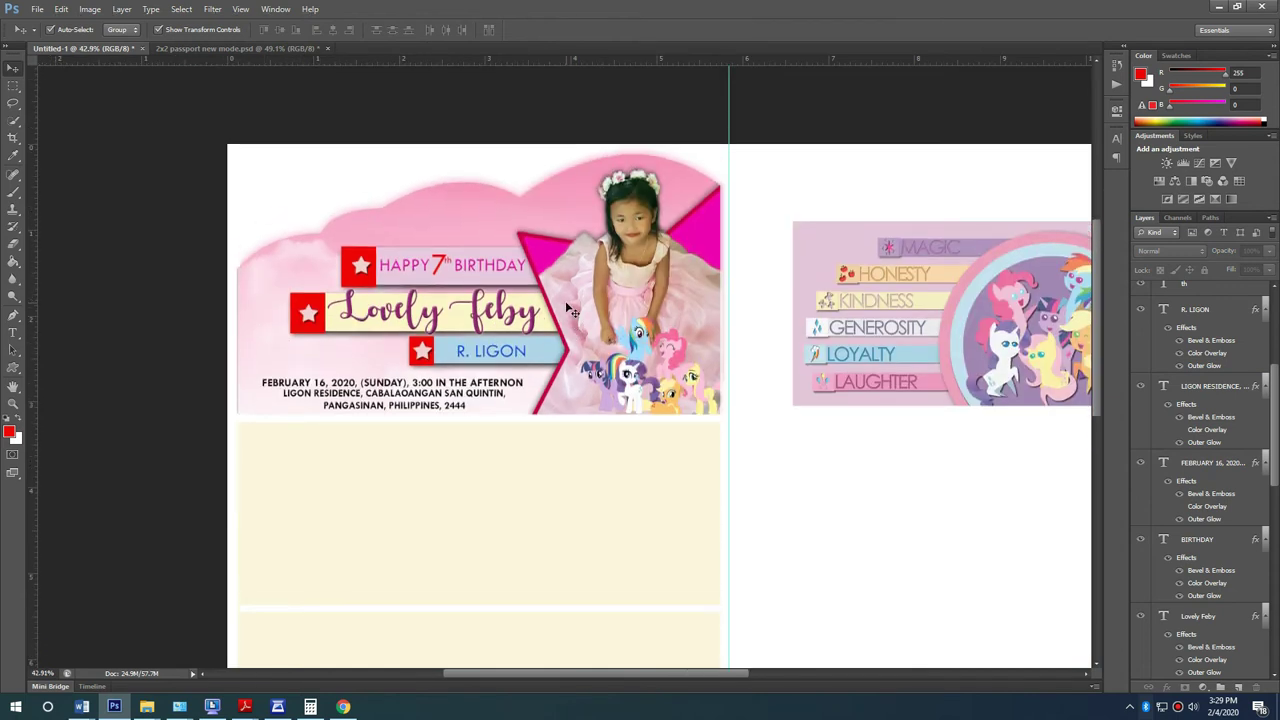
scroll(460, 418, down, 2)
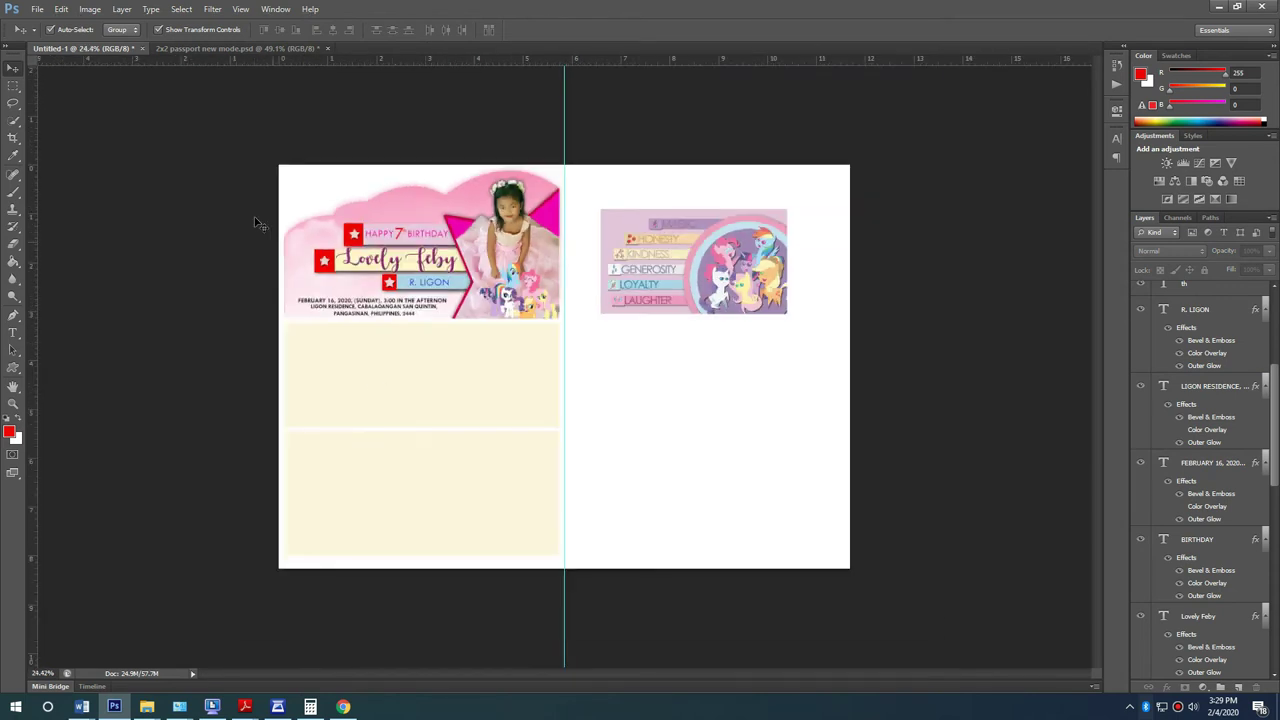
Step: Give the upper panel a pale pink Color Overlay sampled from the banner
scroll(263, 220, up, 2)
scroll(155, 362, up, 1)
click(261, 377)
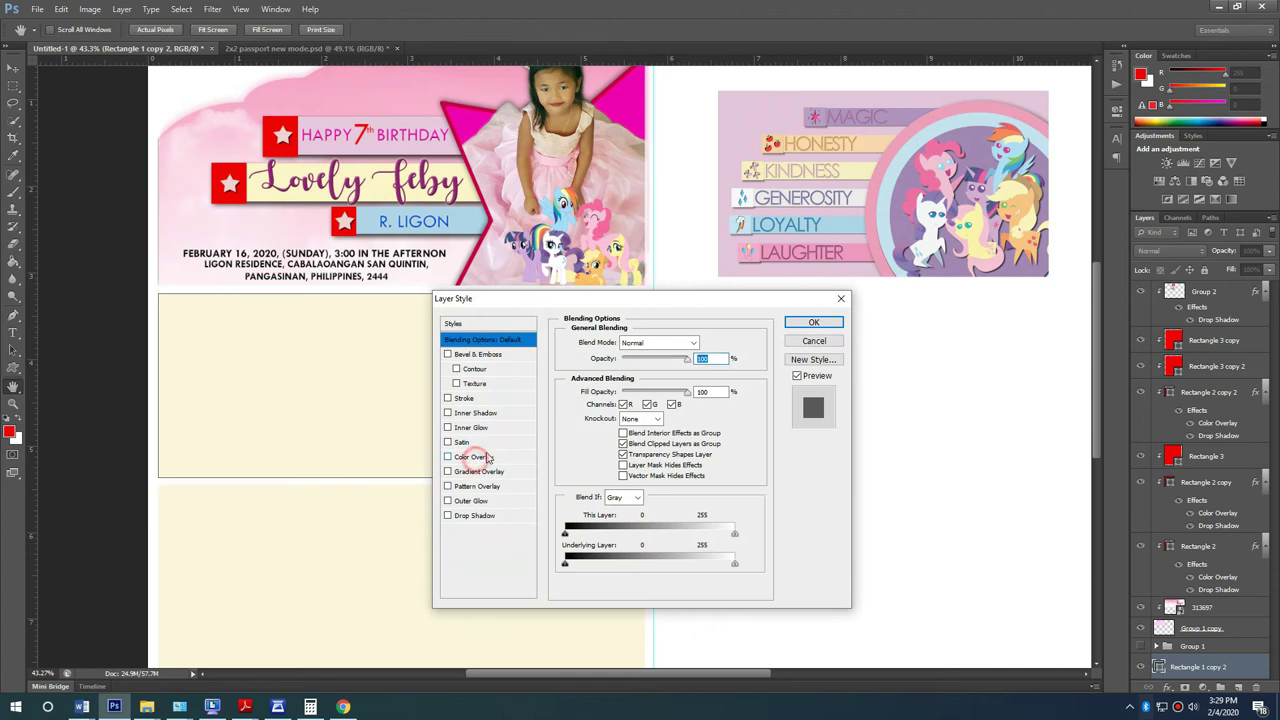
click(472, 457)
click(716, 344)
click(752, 108)
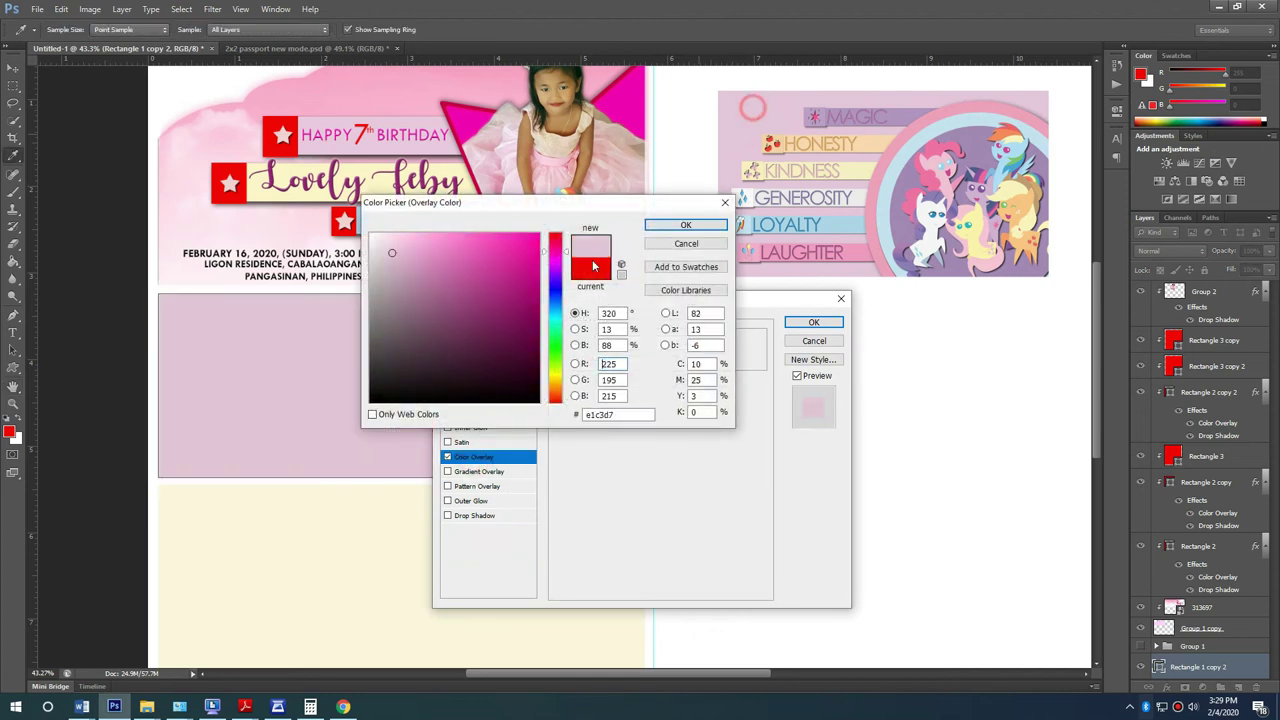
click(678, 229)
click(814, 322)
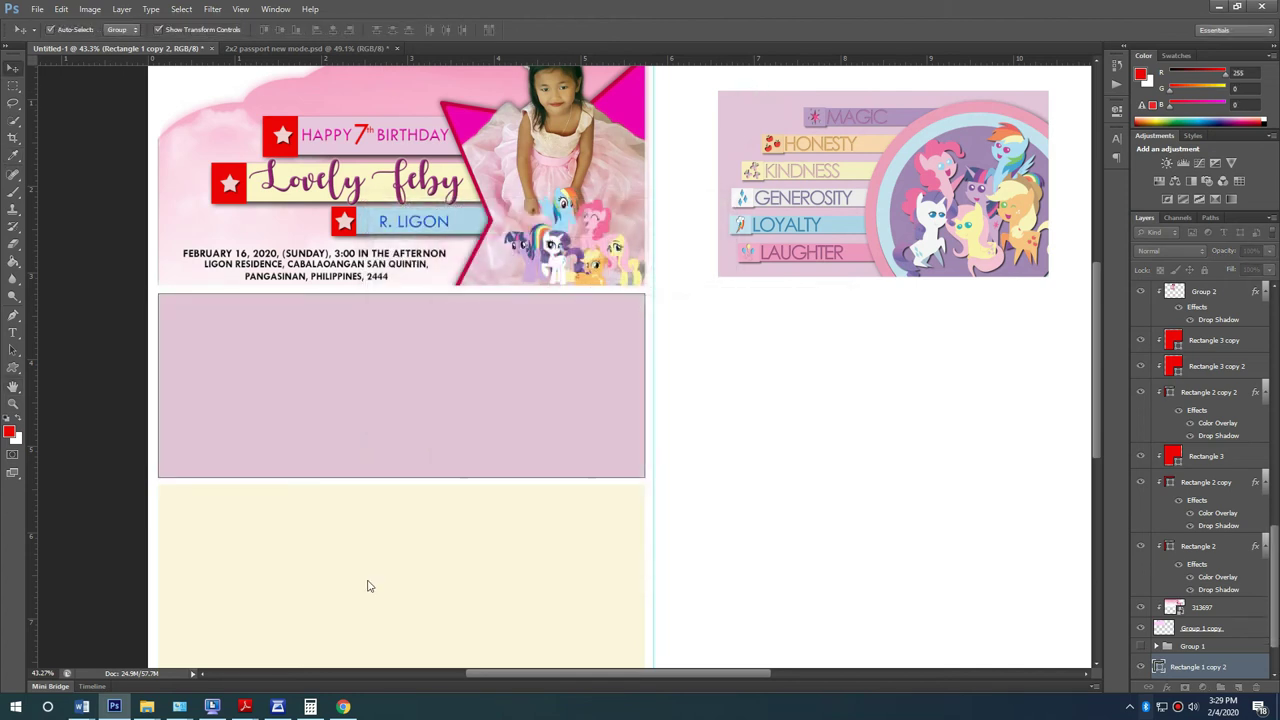
Step: Give the lower panel a stronger pink Color Overlay sampled from the banner
click(294, 572)
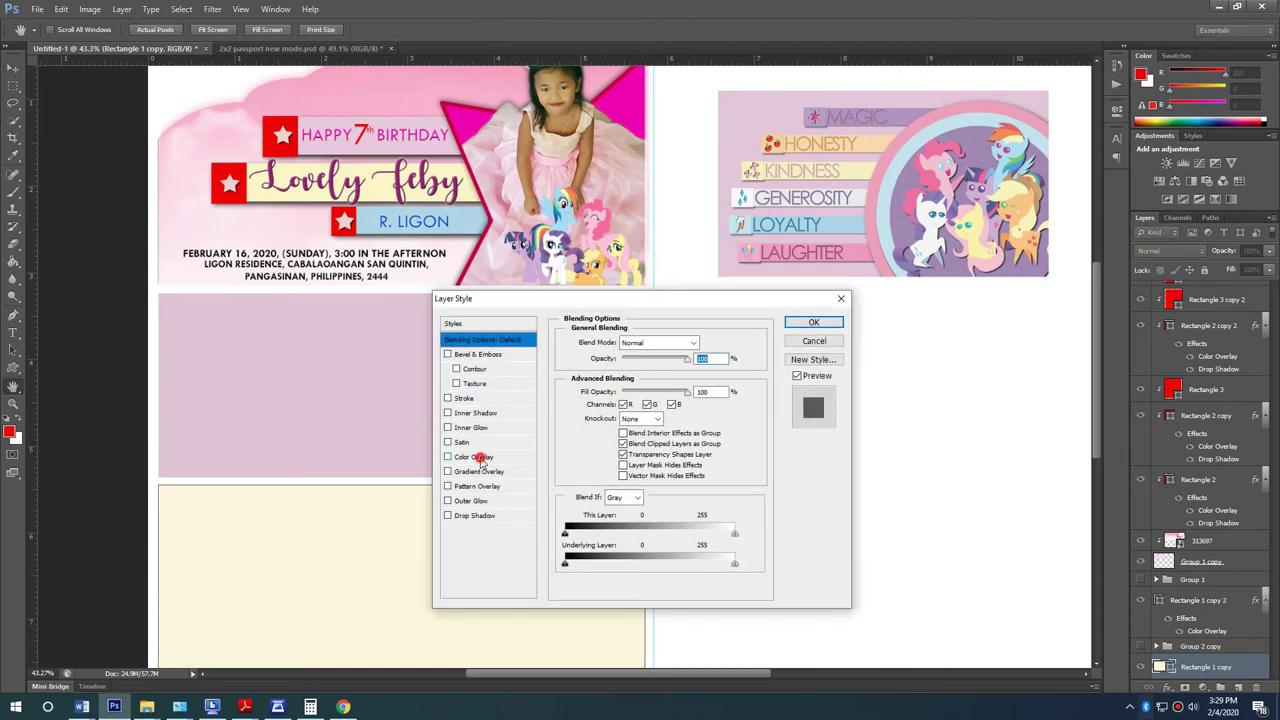
click(475, 457)
click(716, 343)
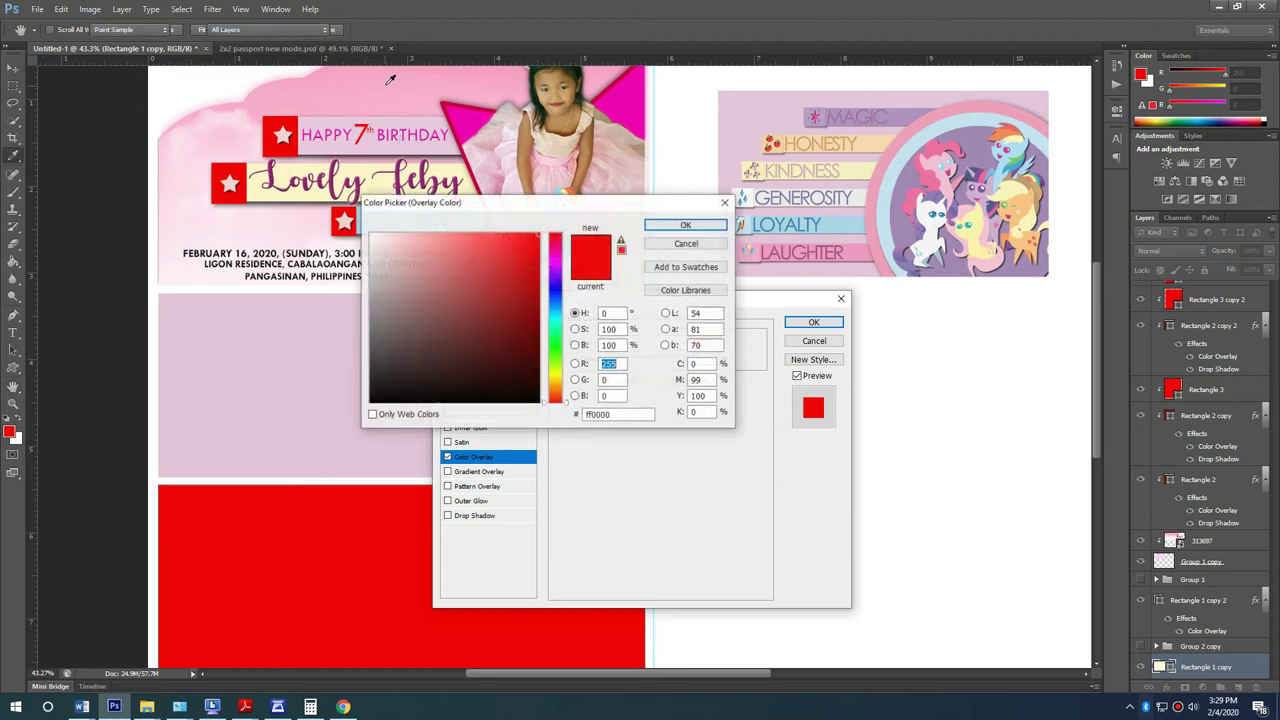
click(378, 100)
click(681, 226)
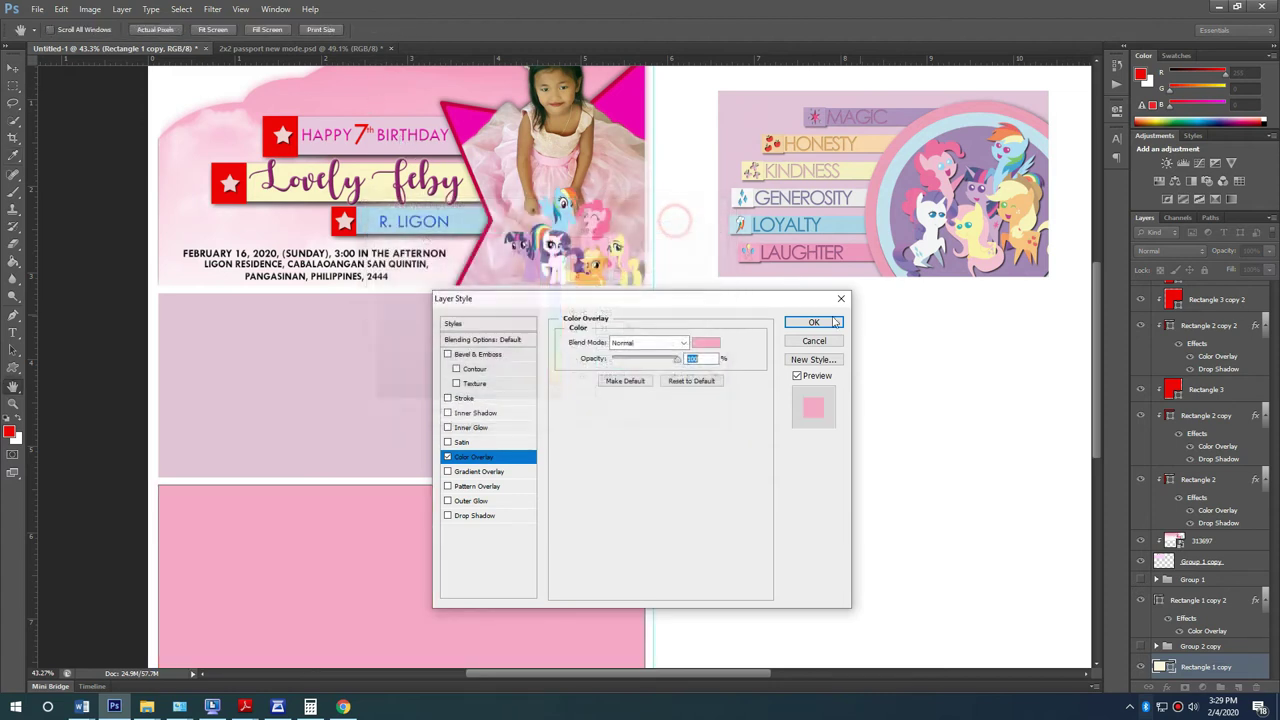
click(814, 322)
scroll(150, 450, up, 1)
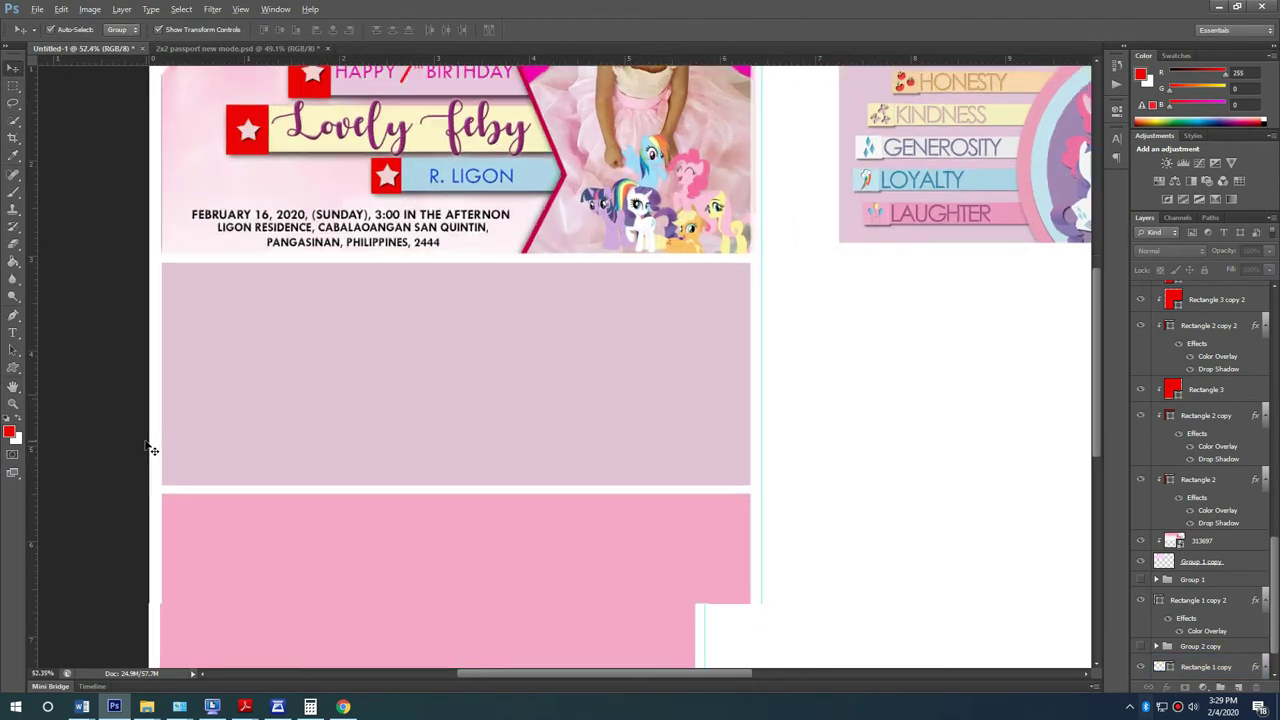
click(13, 368)
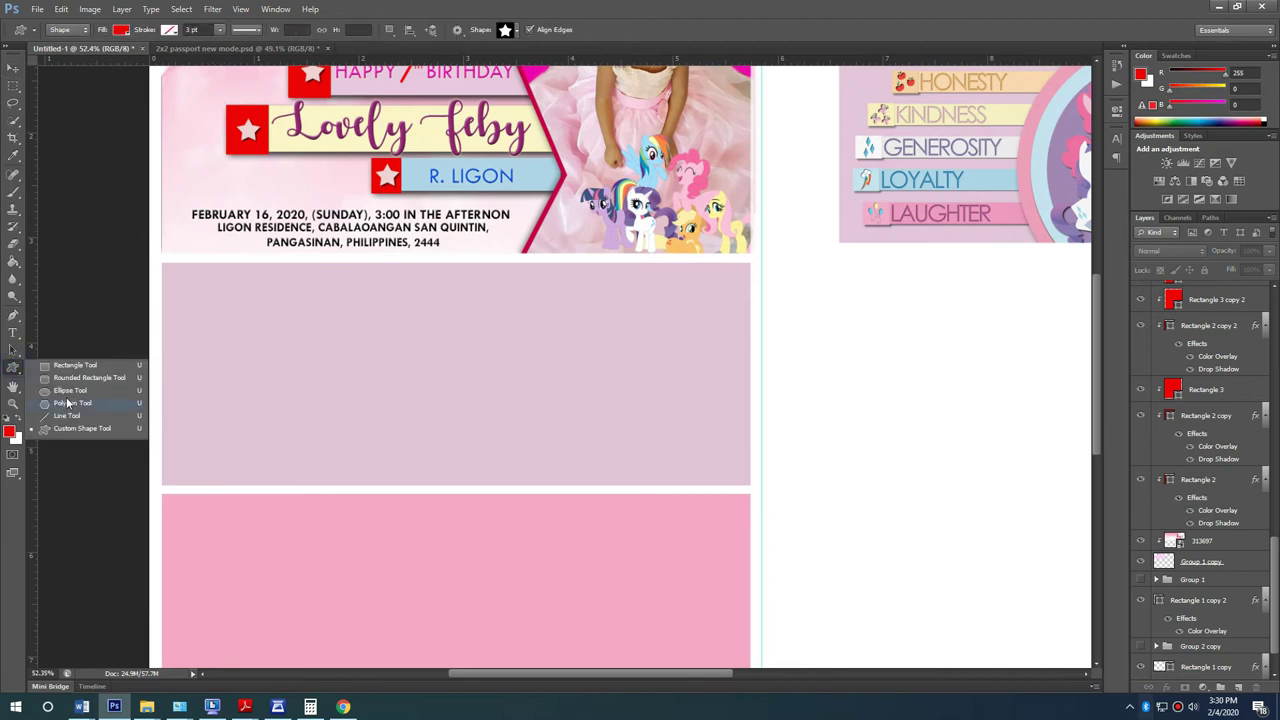
Step: Draw a red circle in the upper panel and stretch it into a tall oval
click(67, 390)
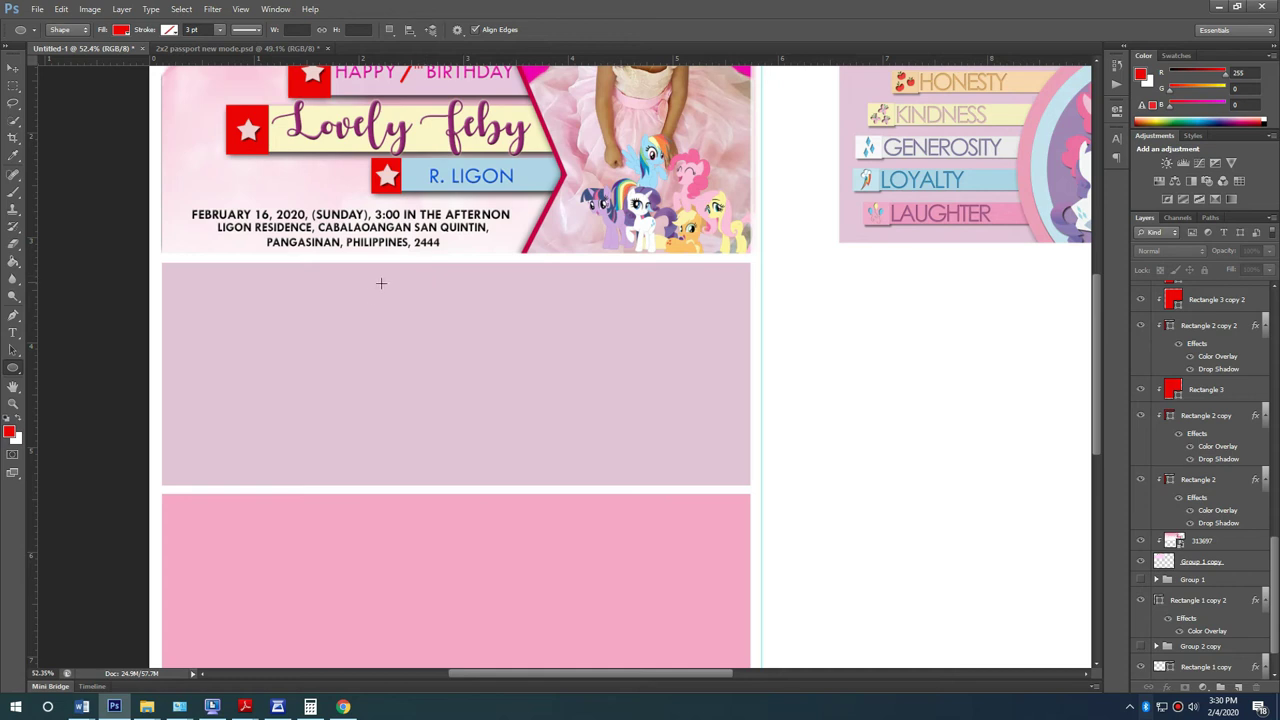
drag(390, 279, 570, 458)
click(12, 66)
scroll(391, 349, up, 3)
mouse_move(486, 405)
mouse_down()
mouse_move(500, 407)
mouse_move(475, 403)
mouse_move(498, 406)
mouse_up()
click(980, 436)
click(586, 420)
drag(594, 266, 651, 200)
drag(650, 381, 615, 381)
key(Return)
Step: Move the oval layer above the upper panel, rasterize the panel's style, and clip the oval to it
scroll(1210, 400, down, 3)
drag(1240, 718, 1226, 536)
right_click(1220, 596)
click(1217, 595)
right_click(1224, 561)
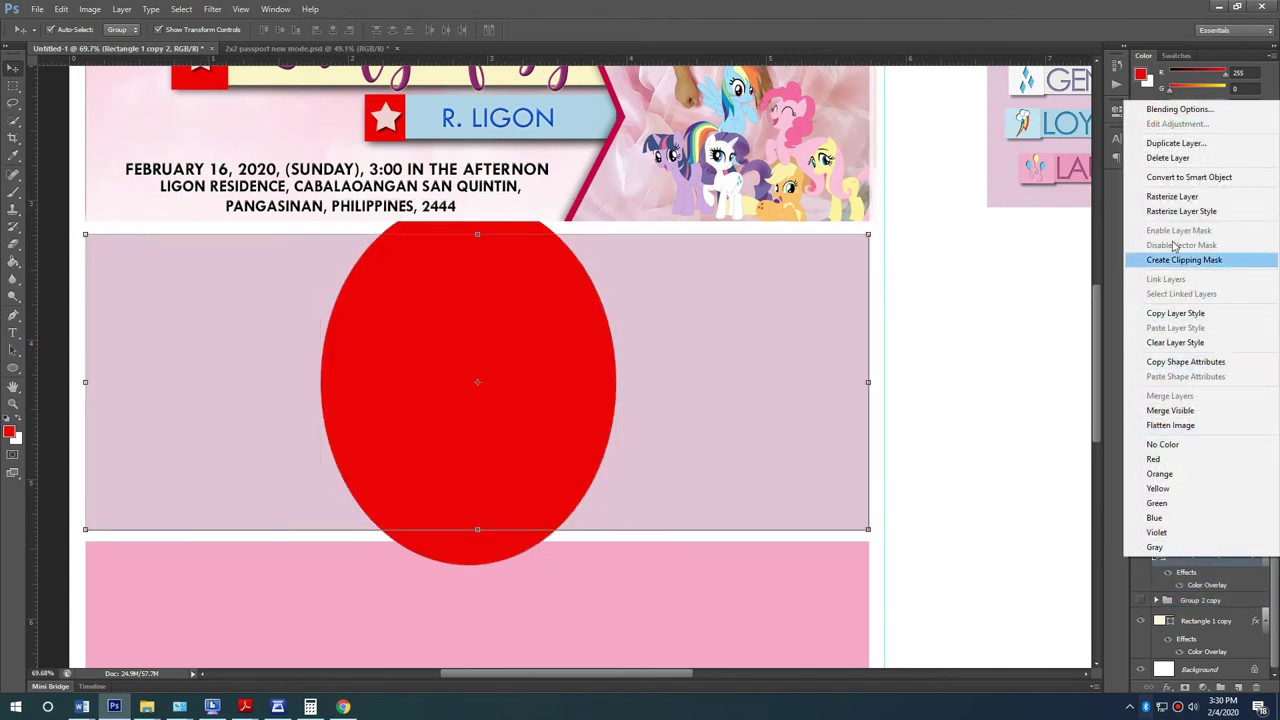
click(1180, 211)
click(1205, 564)
right_click(1205, 564)
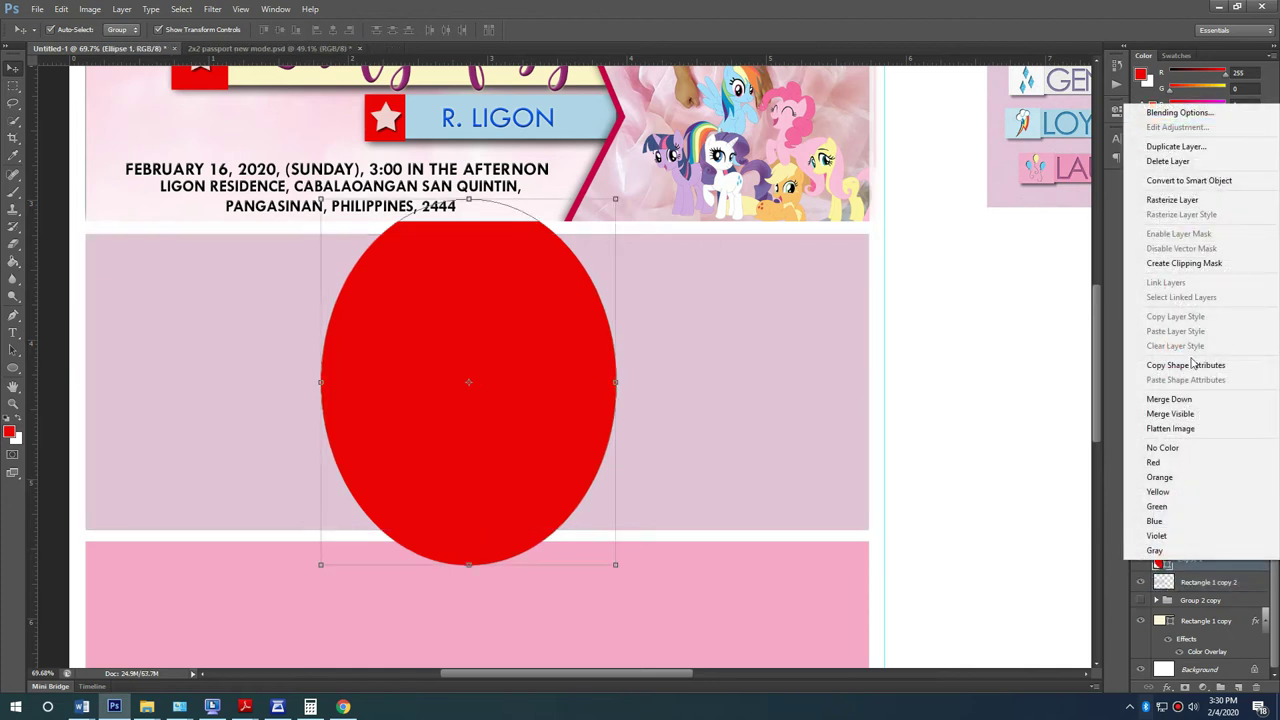
click(1184, 263)
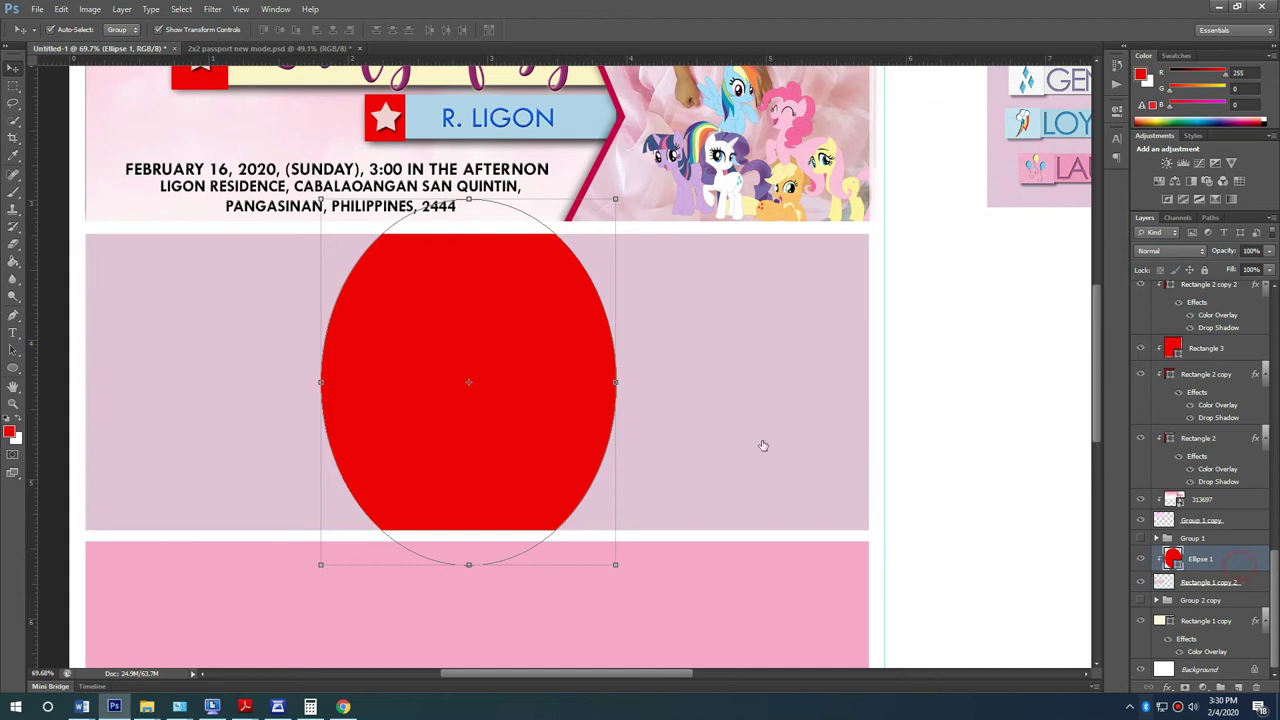
Step: Give the oval a strong pink Color Overlay
double_click(1235, 558)
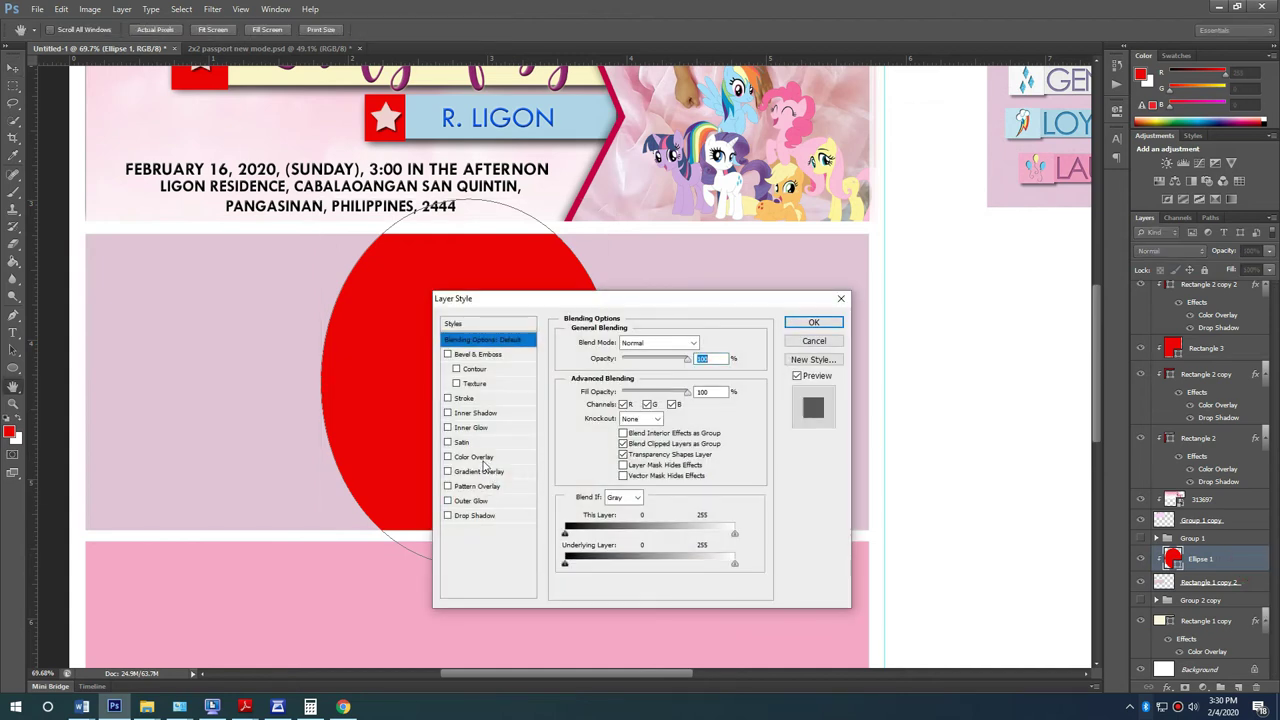
click(475, 457)
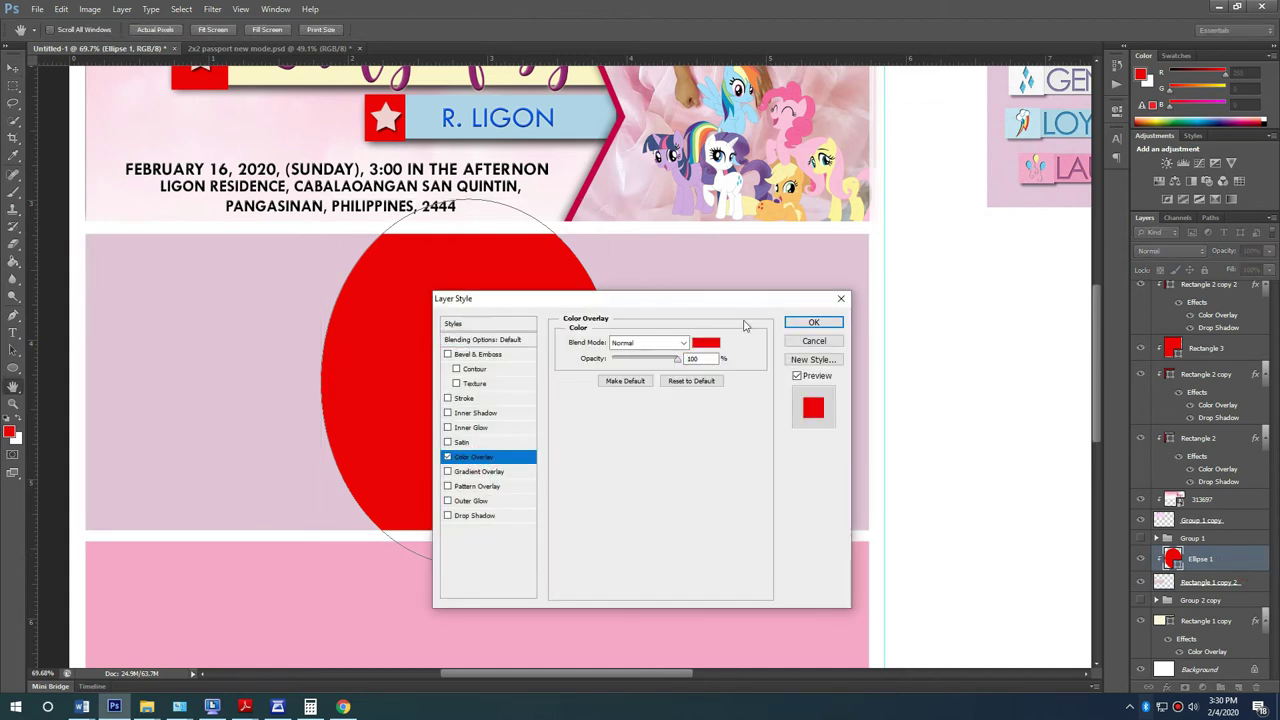
click(712, 342)
click(391, 256)
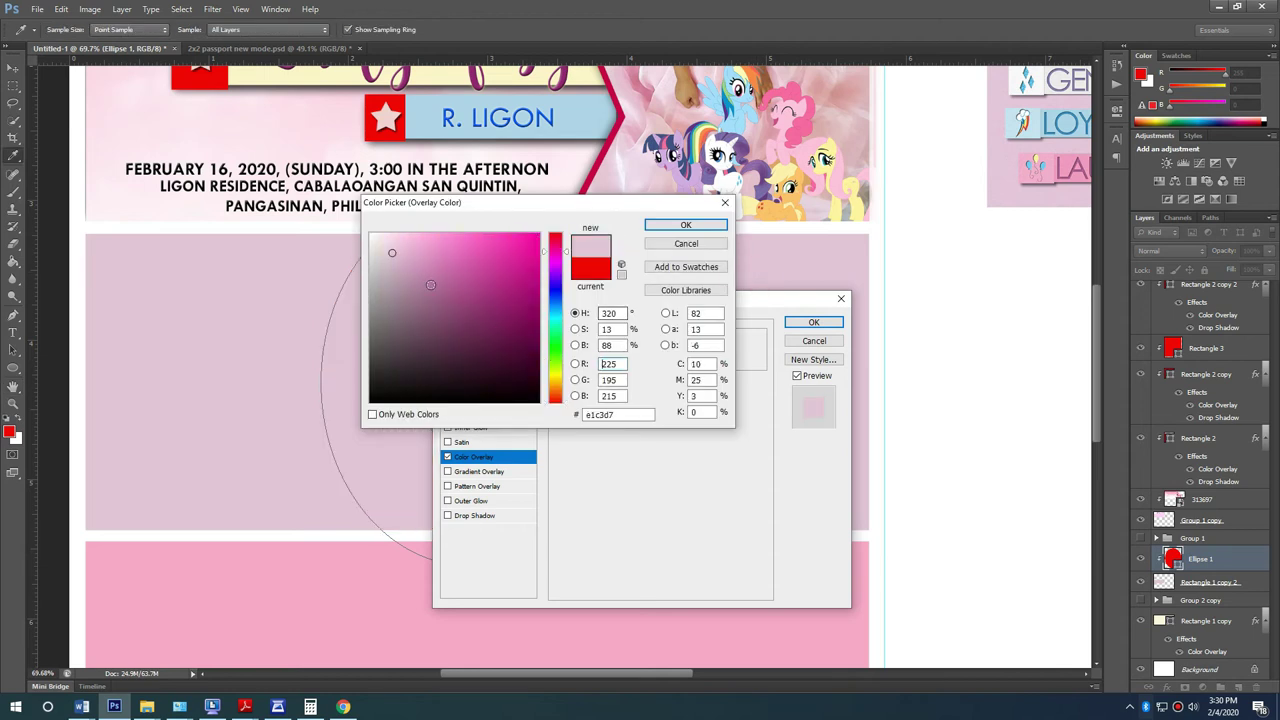
drag(421, 257, 449, 250)
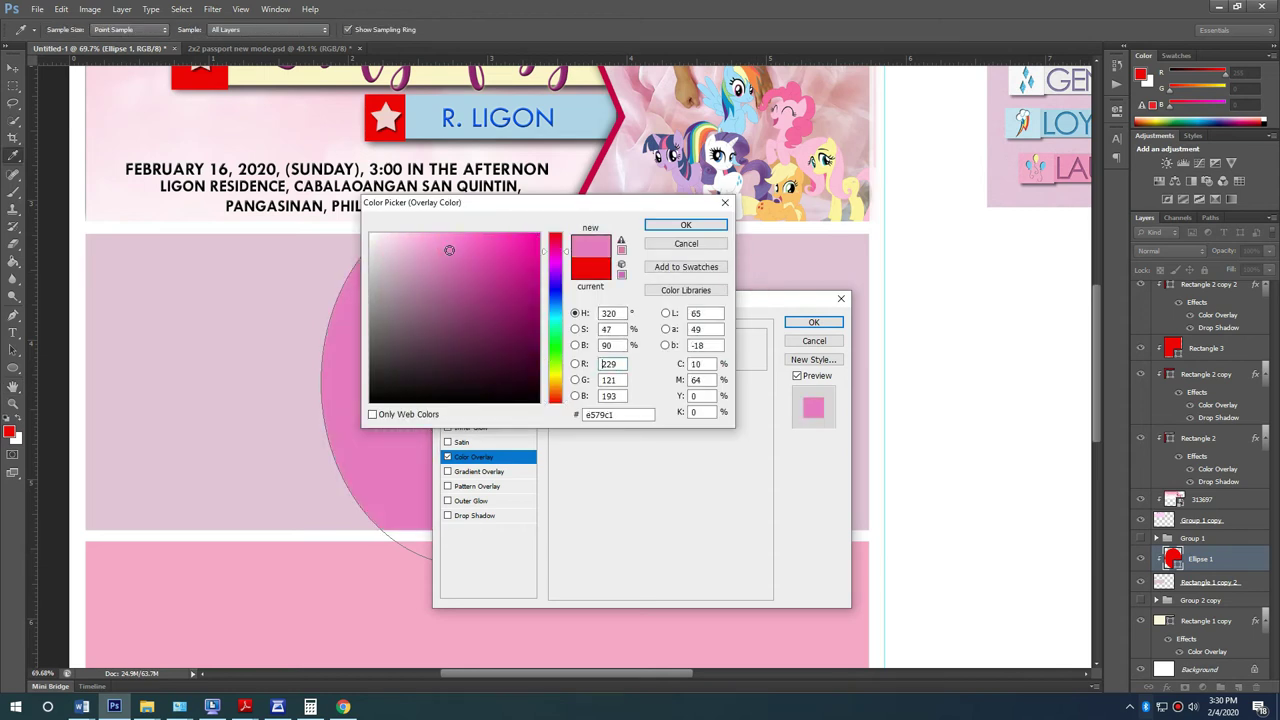
click(660, 226)
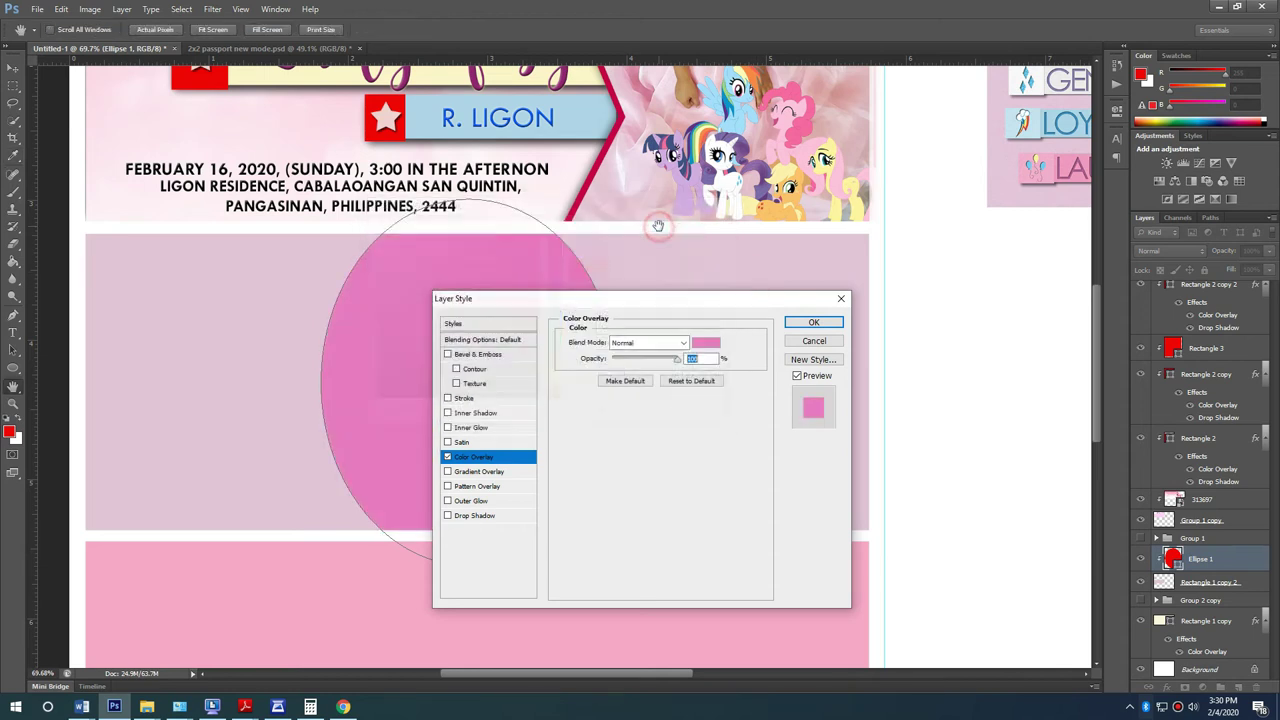
Step: Add a deep magenta Stroke and an inner Bevel & Emboss with 297% depth
click(470, 399)
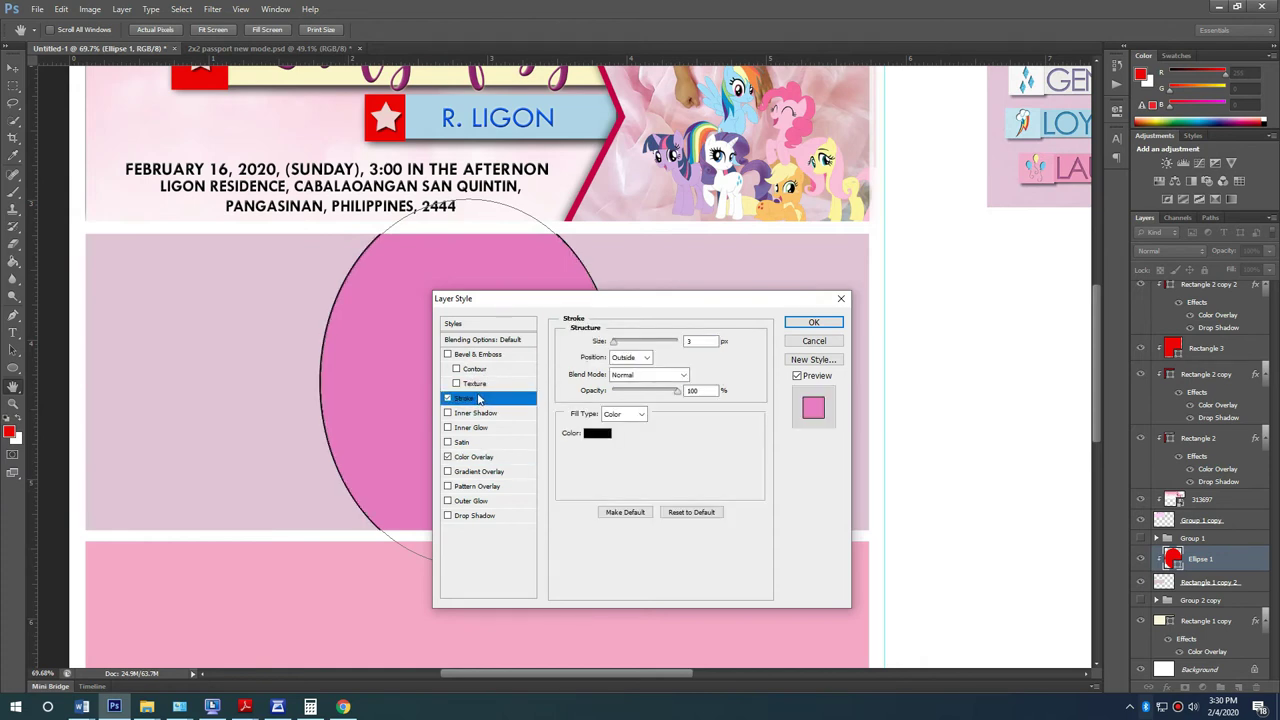
click(597, 433)
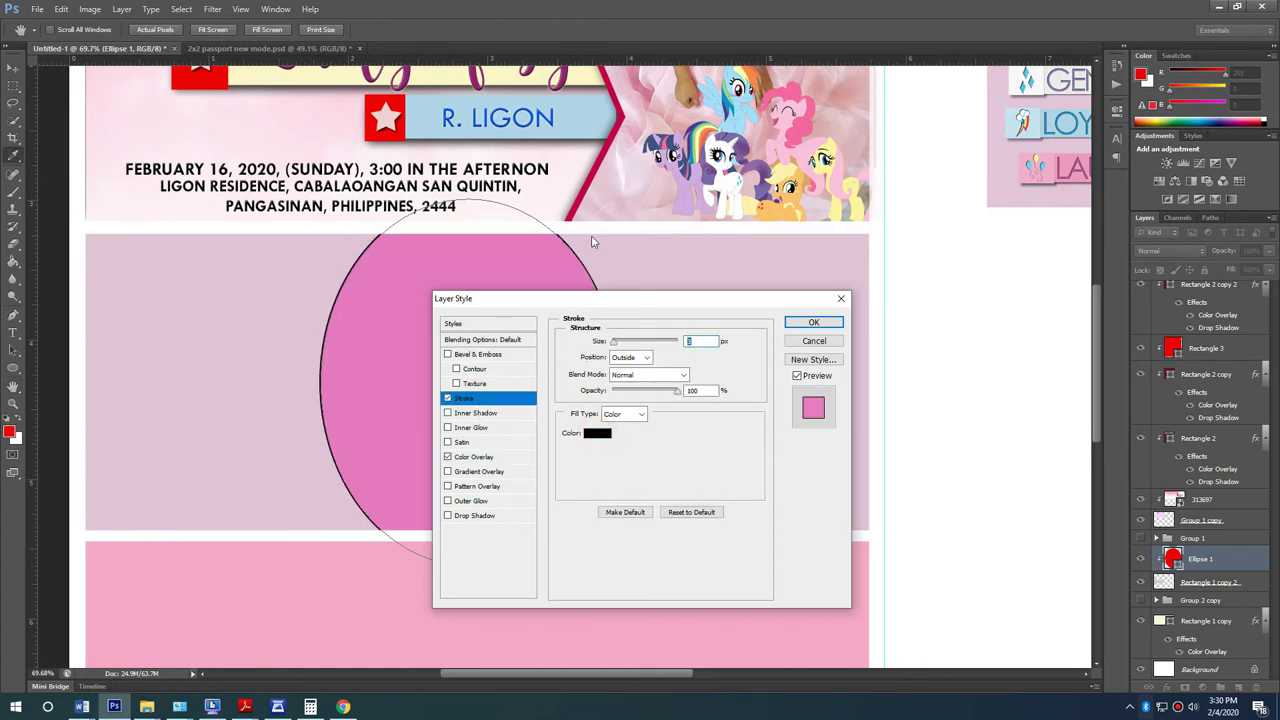
click(345, 340)
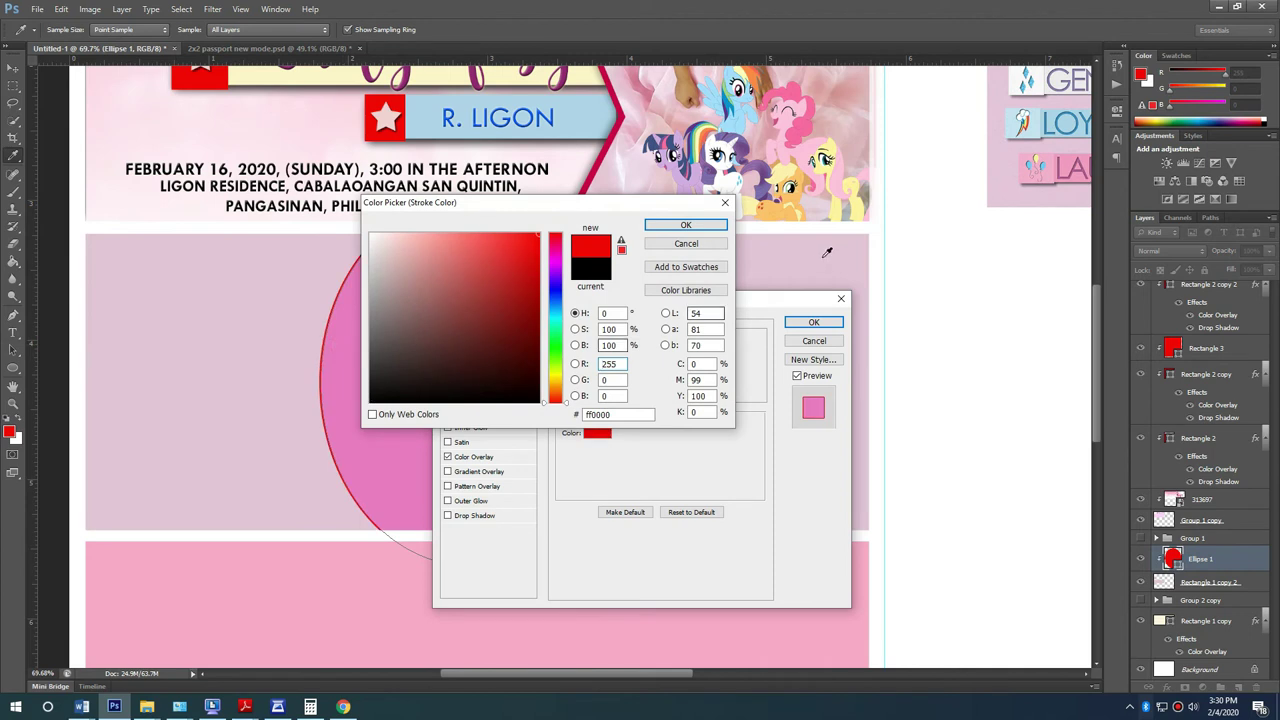
click(792, 255)
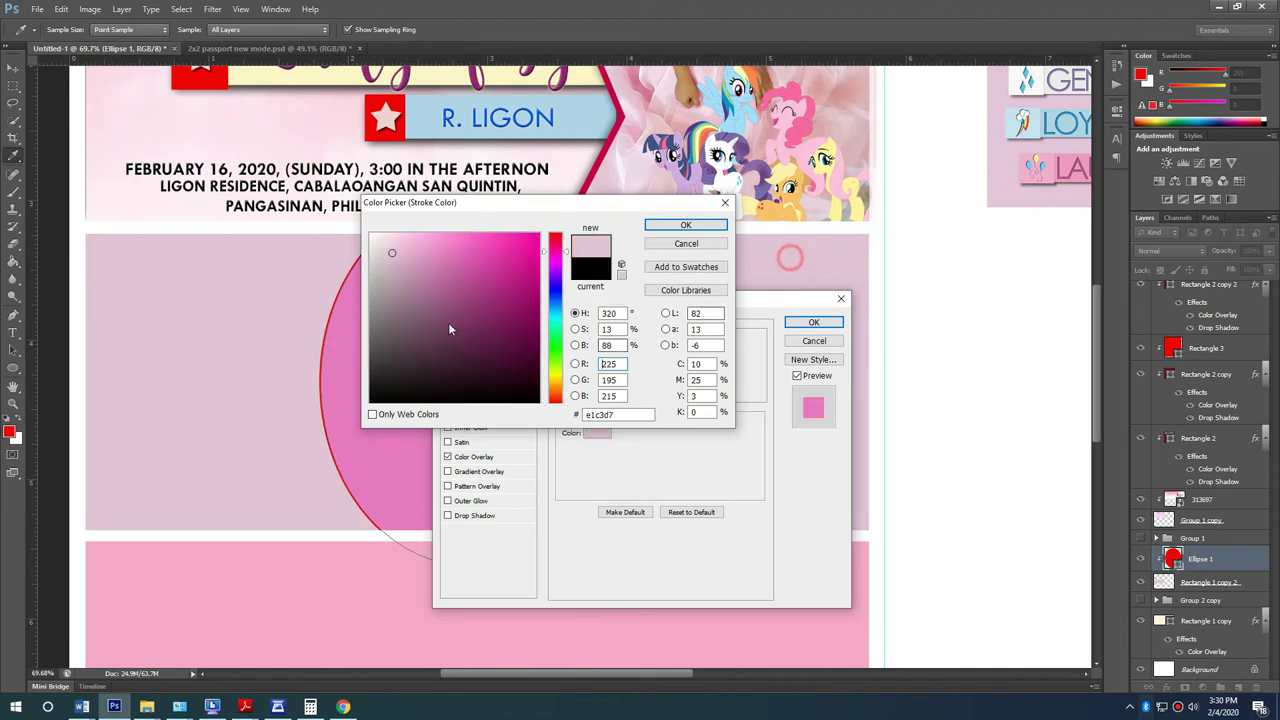
click(511, 262)
click(713, 226)
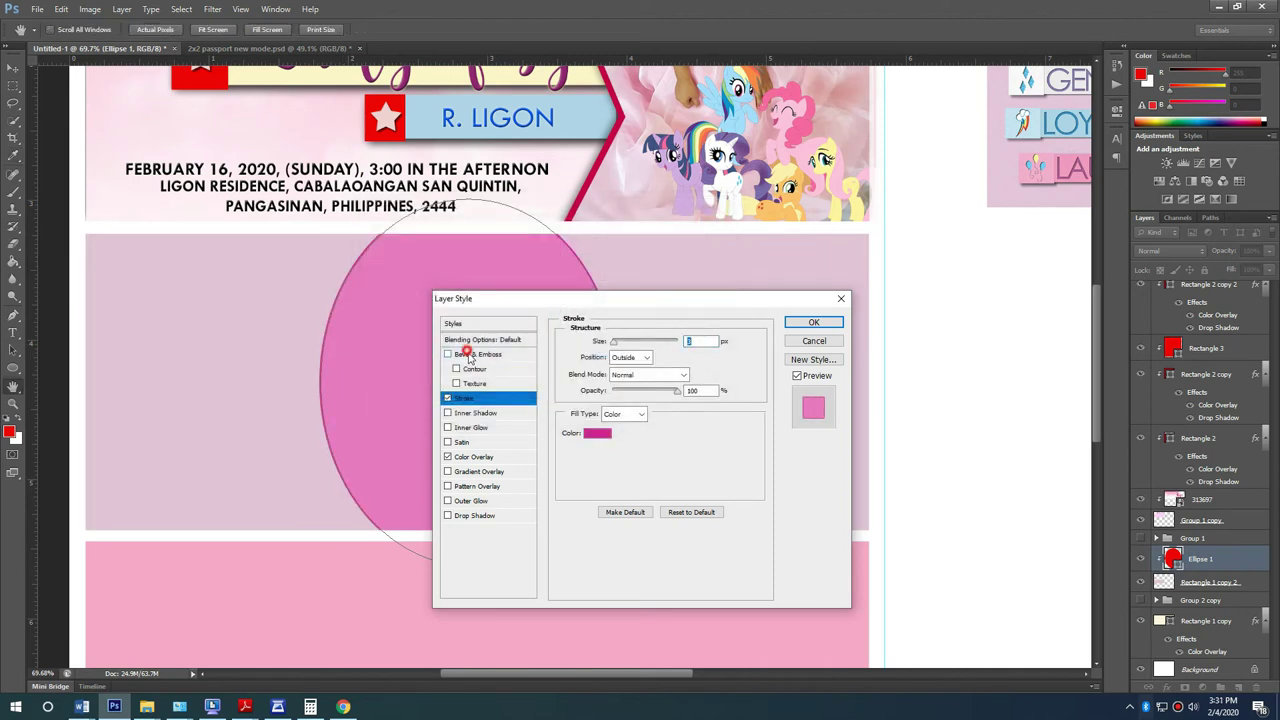
click(472, 355)
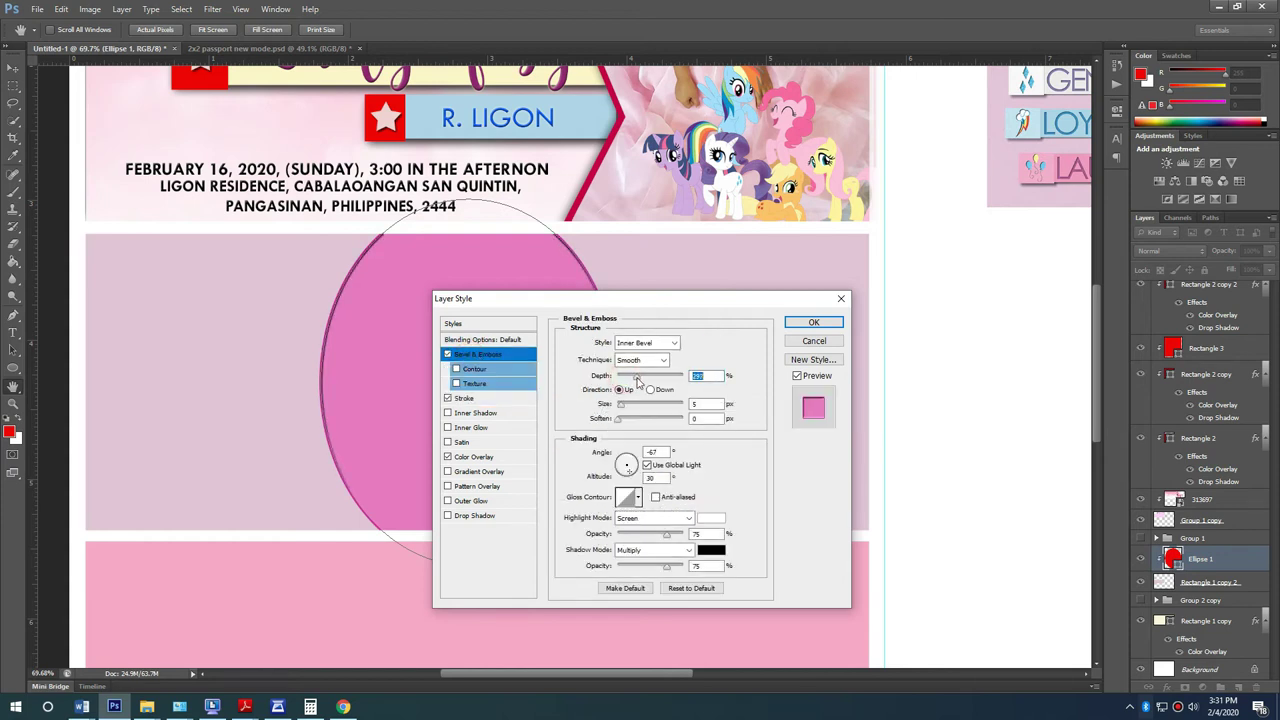
drag(629, 407, 621, 407)
click(812, 323)
Step: Draw a red rectangle left of the oval, shorten it, then delete it again
alt+scroll(265, 347, down, 2)
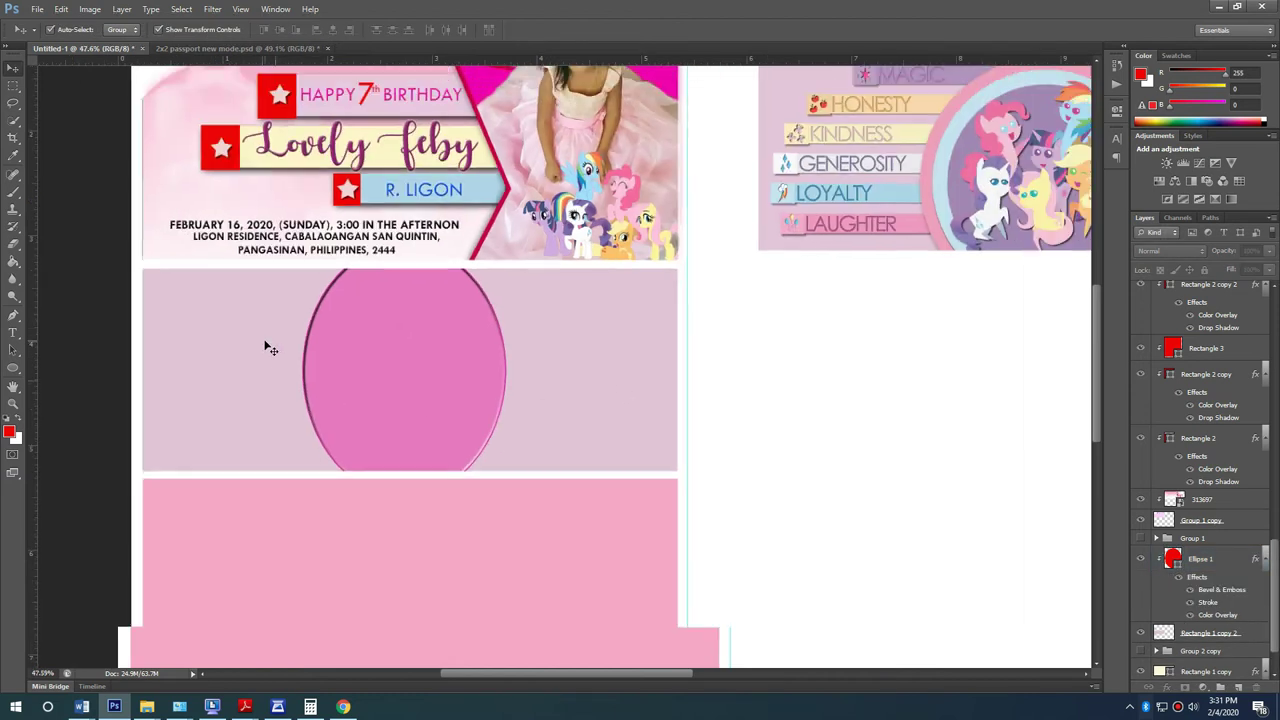
alt+scroll(177, 366, up, 2)
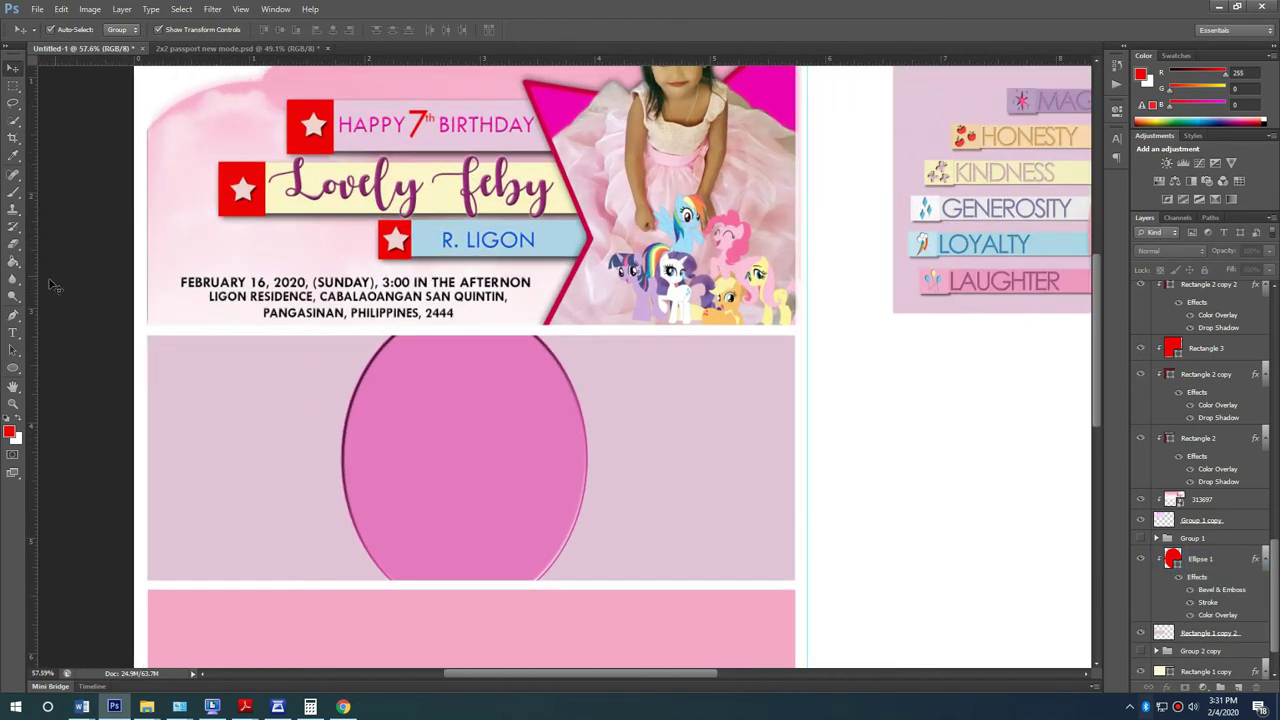
click(14, 371)
click(61, 367)
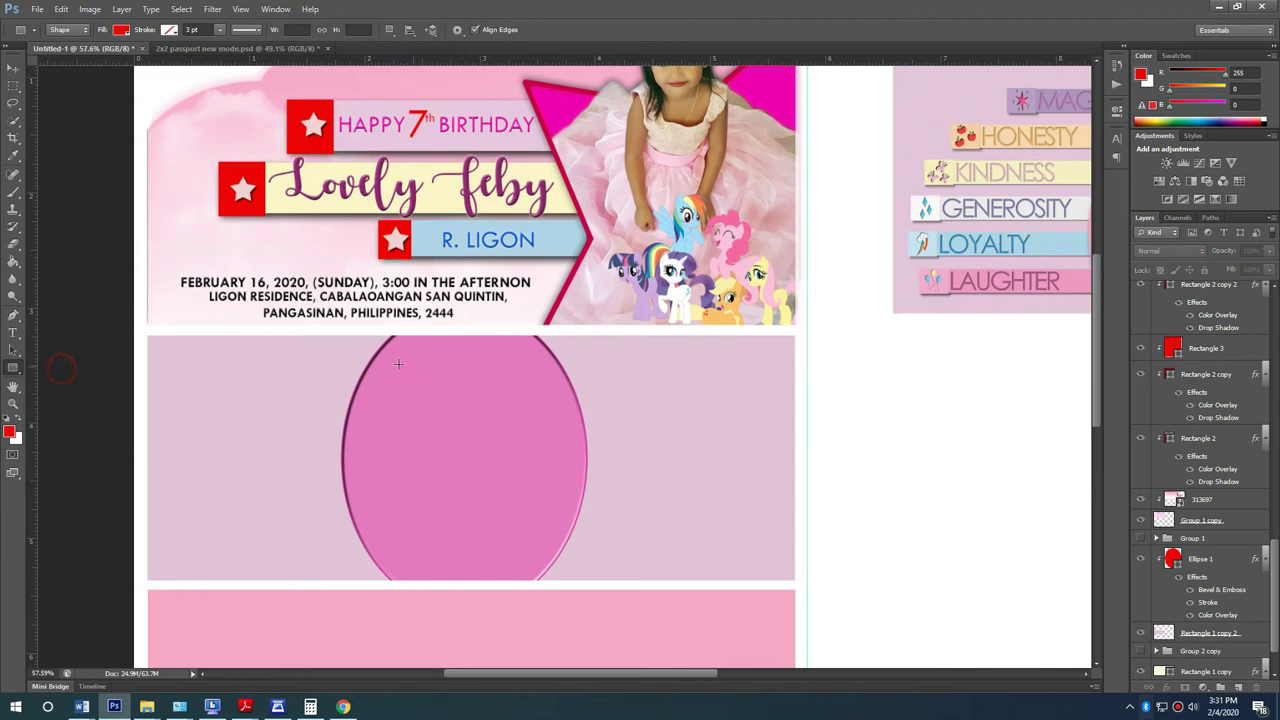
drag(381, 436, 174, 355)
click(13, 67)
scroll(280, 458, up, 5)
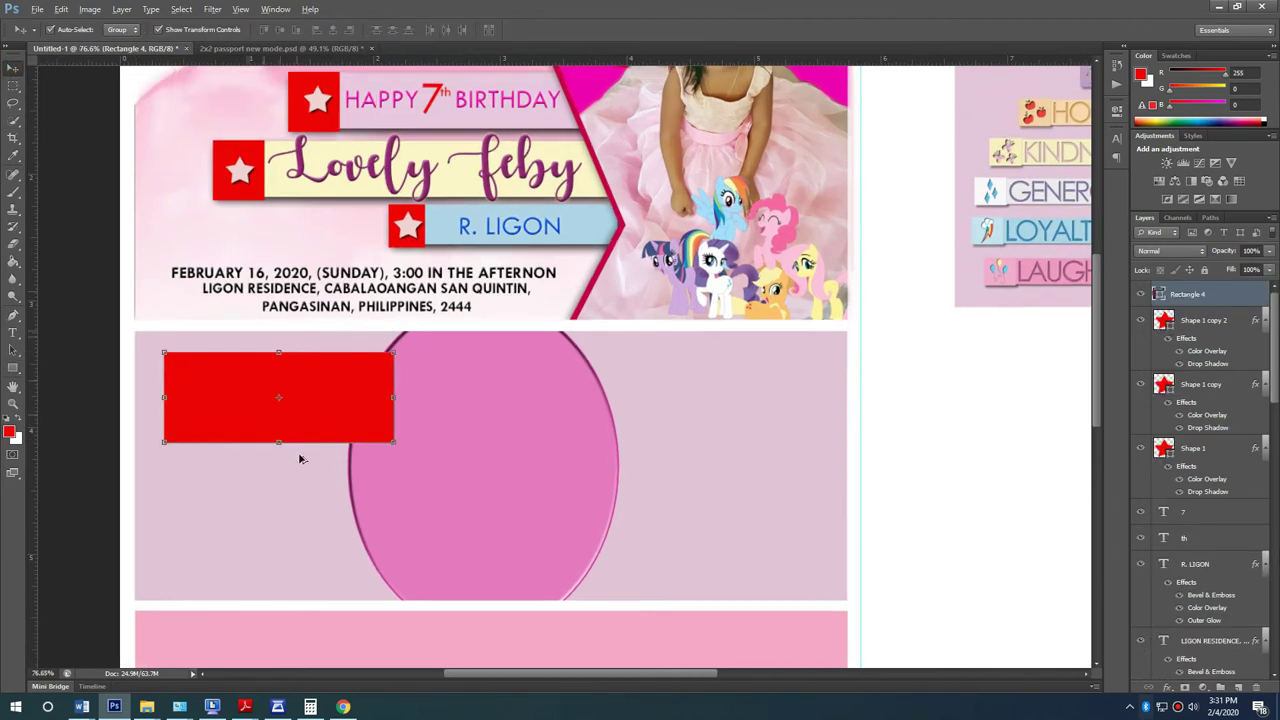
drag(279, 458, 279, 414)
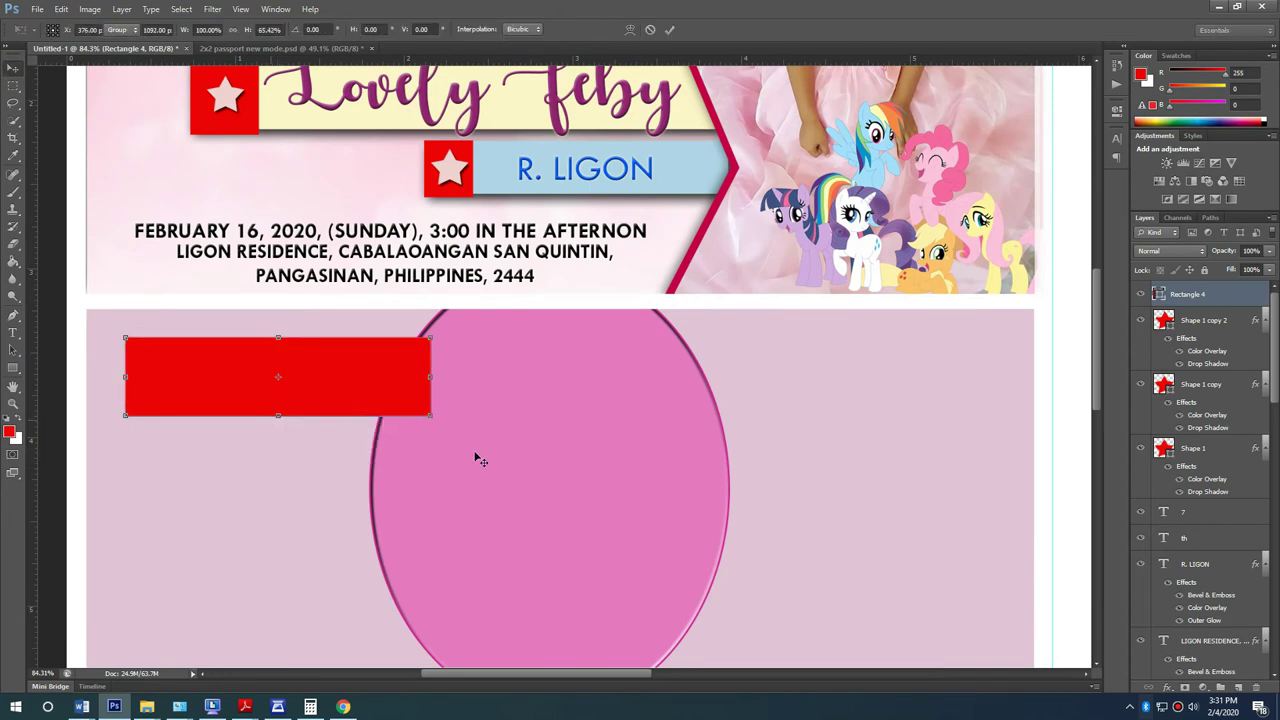
key(Delete)
Step: Group the star box with the name text and Alt-drag a copy onto the oval panel
click(630, 178)
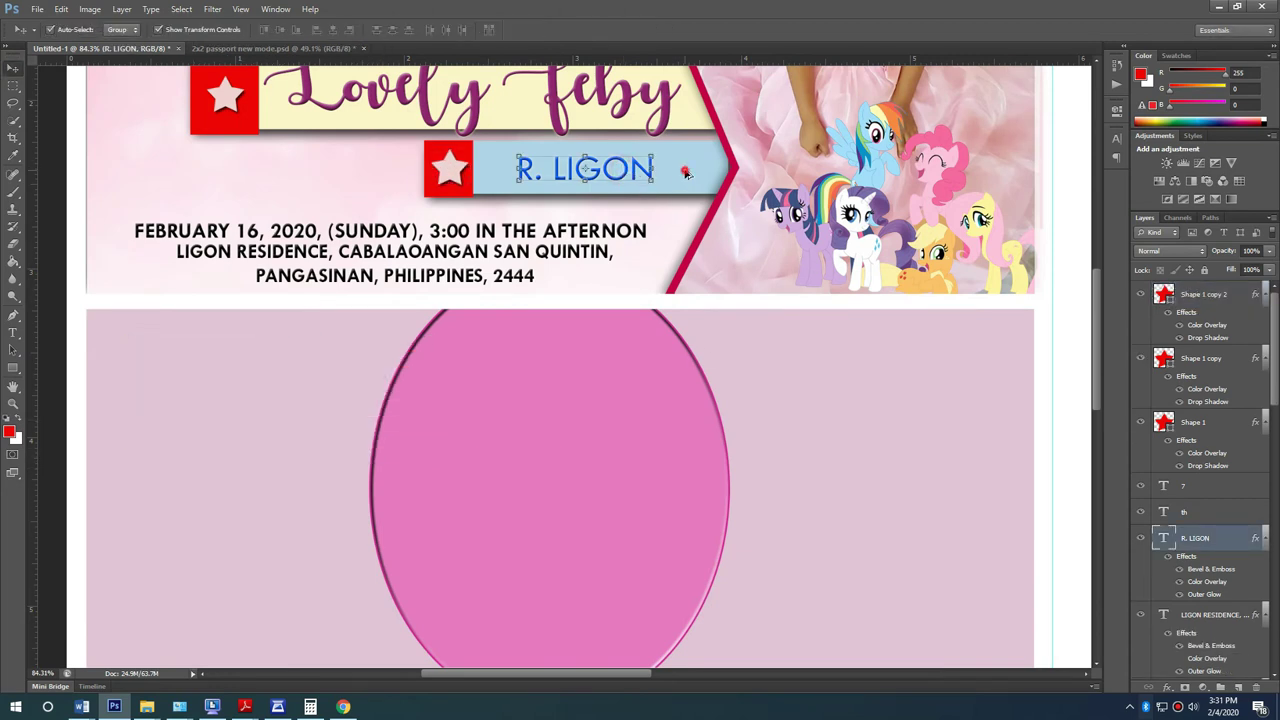
shift+click(458, 172)
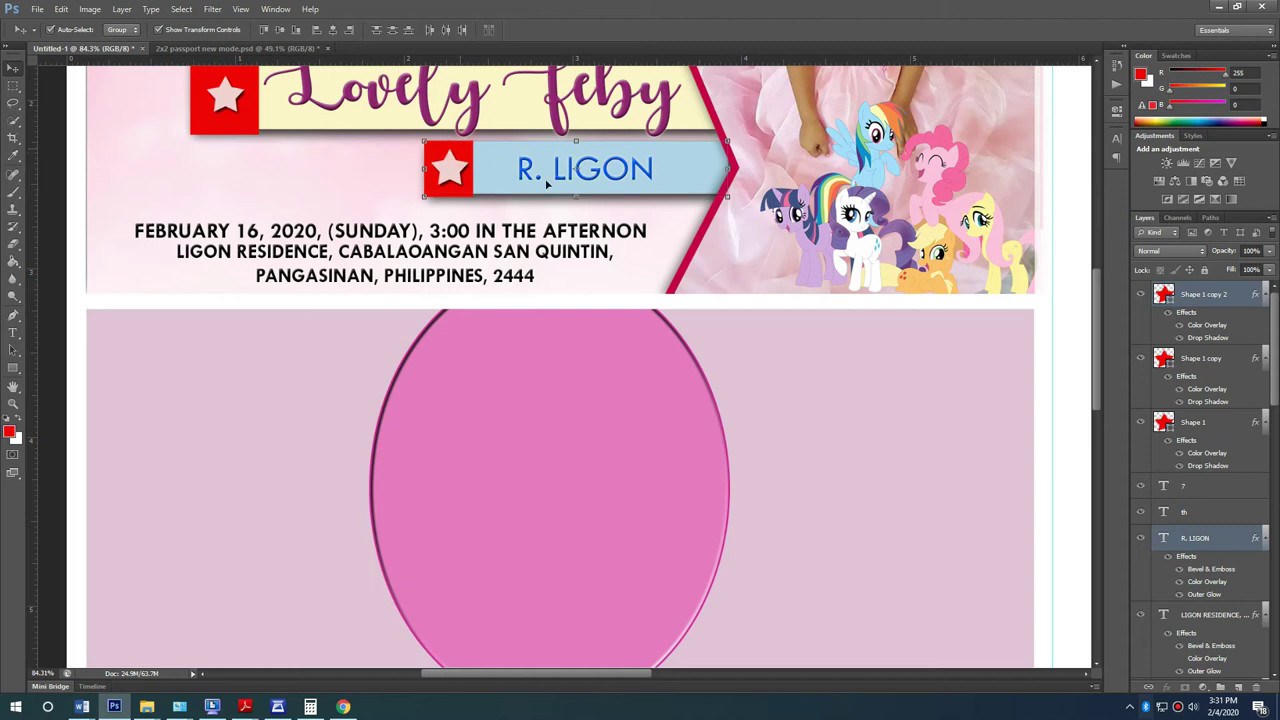
key(ctrl+g)
drag(687, 164, 435, 426)
Step: Restack Group 3 in the Layers panel beneath the pony frame
scroll(560, 300, up, 1)
click(672, 190)
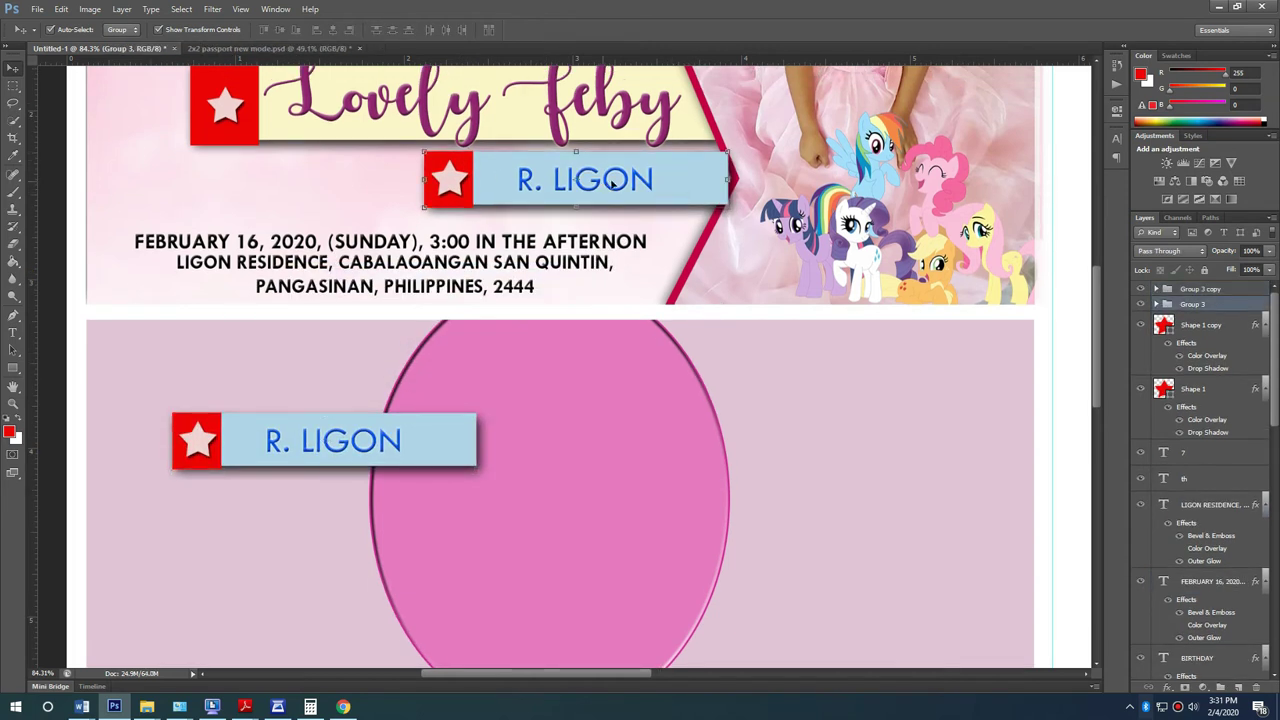
drag(1203, 585, 1178, 596)
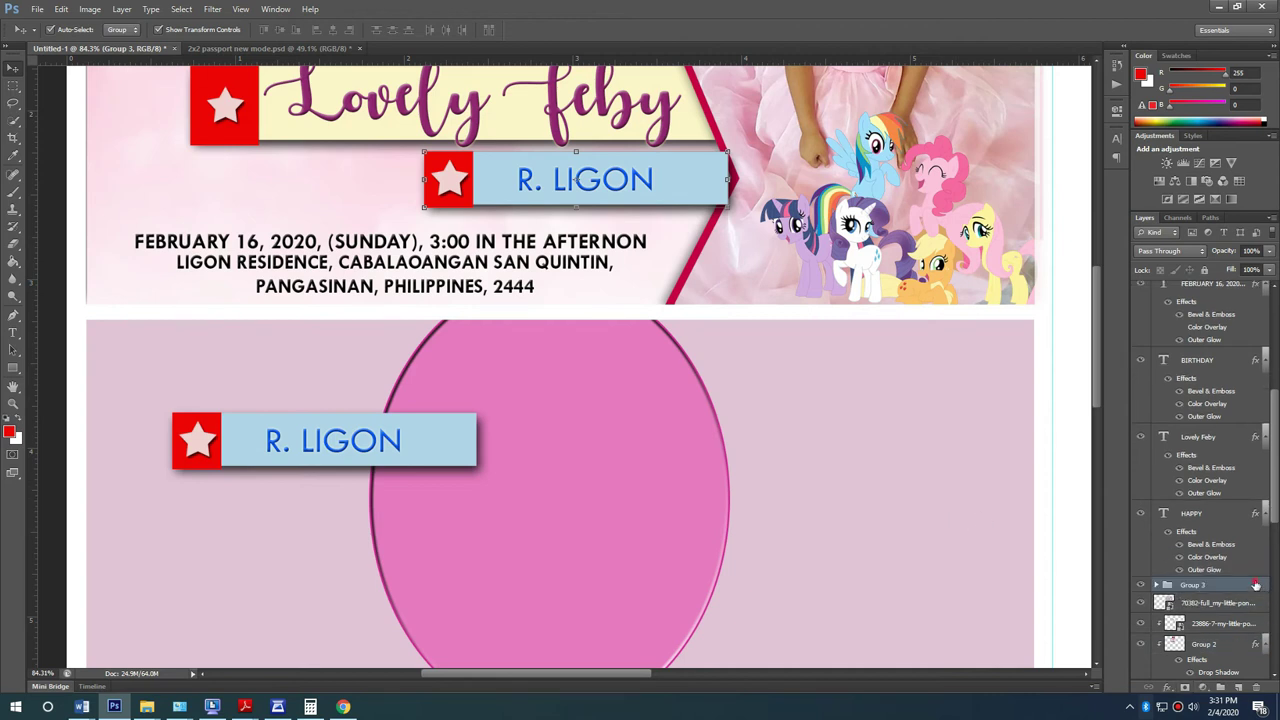
scroll(1215, 640, down, 10)
drag(1210, 645, 1188, 432)
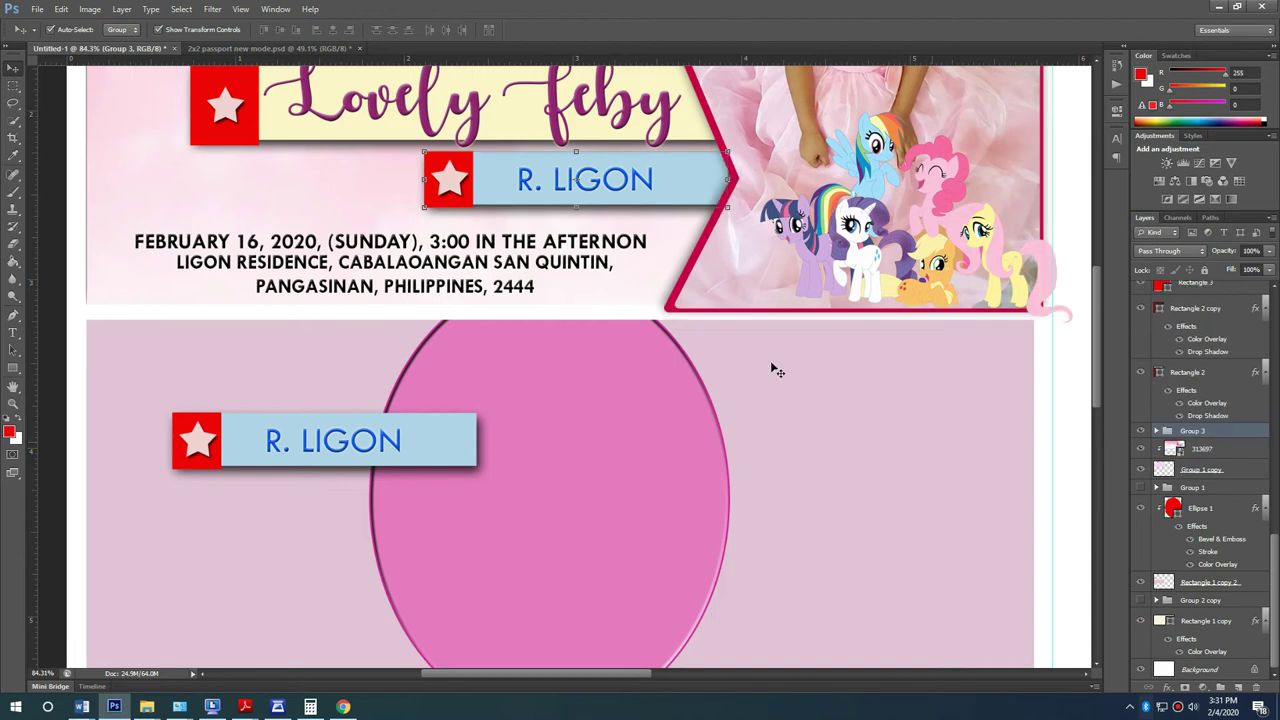
scroll(540, 370, down, 4)
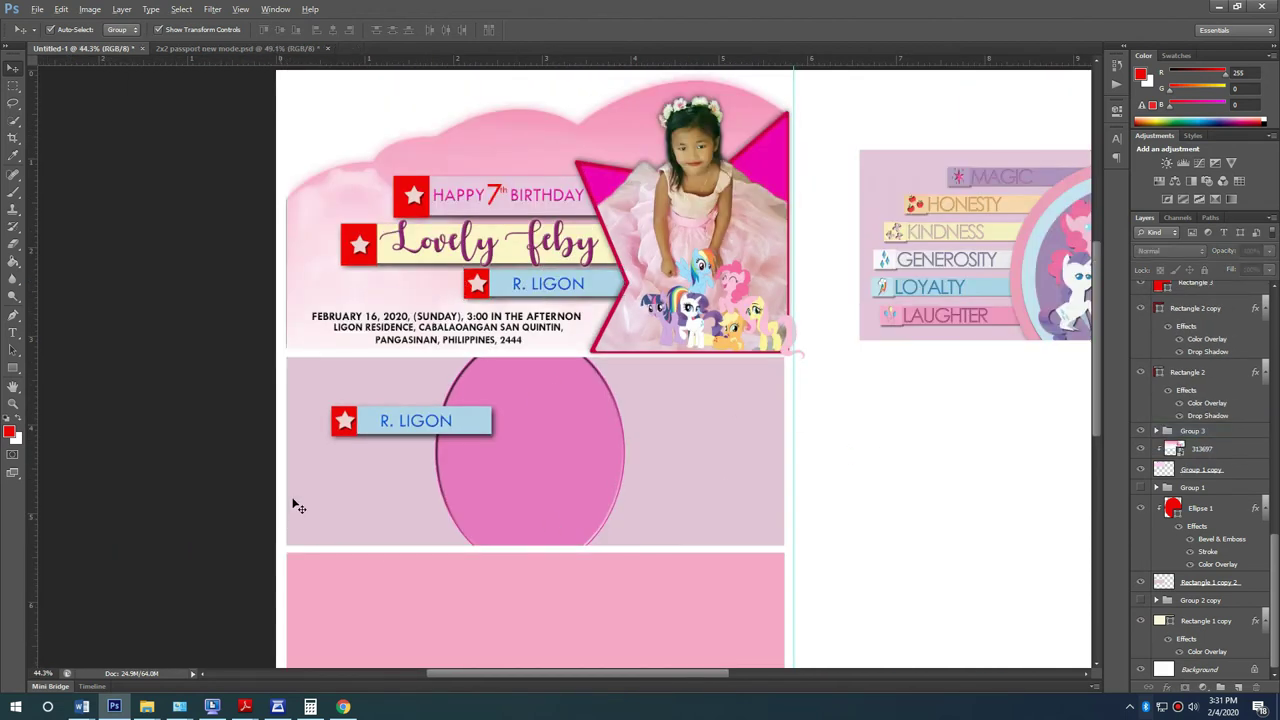
Step: Move the copied name tag up and left, and stack Group 3 copy below the oval
scroll(420, 385, up, 4)
click(509, 397)
drag(597, 388, 563, 283)
key(ctrl+t)
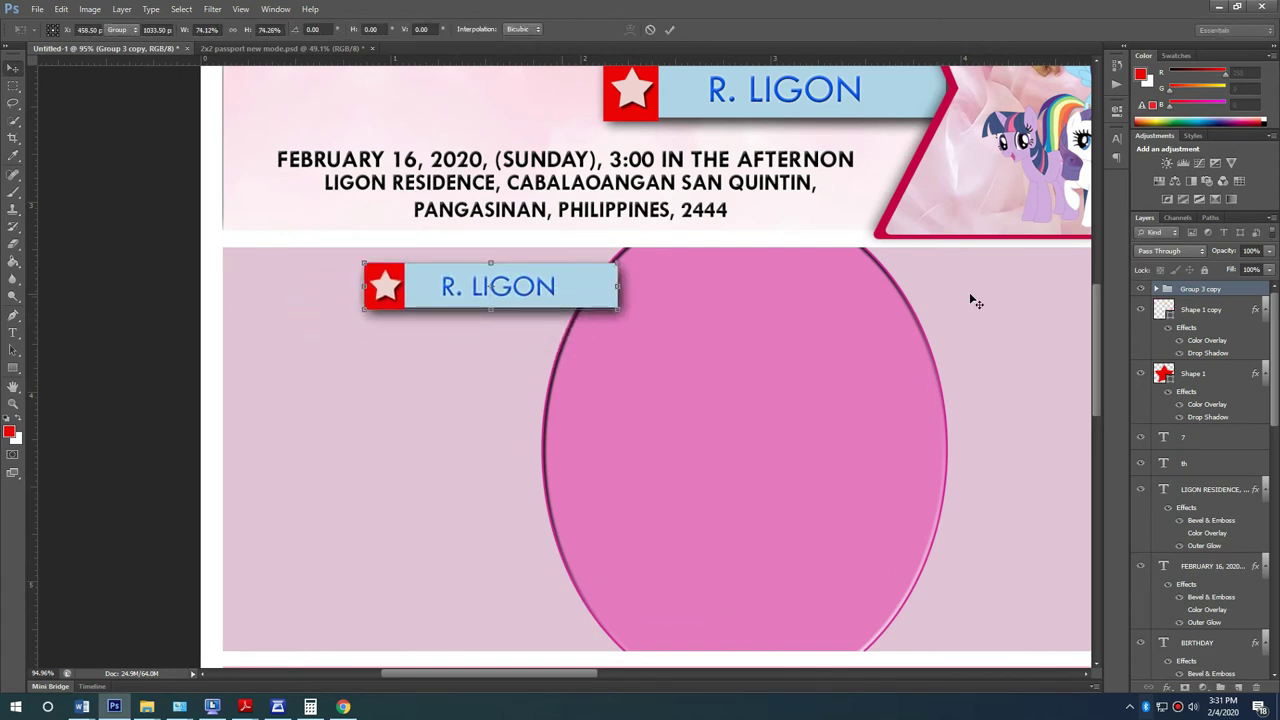
key(Return)
drag(1229, 289, 1205, 362)
click(655, 440)
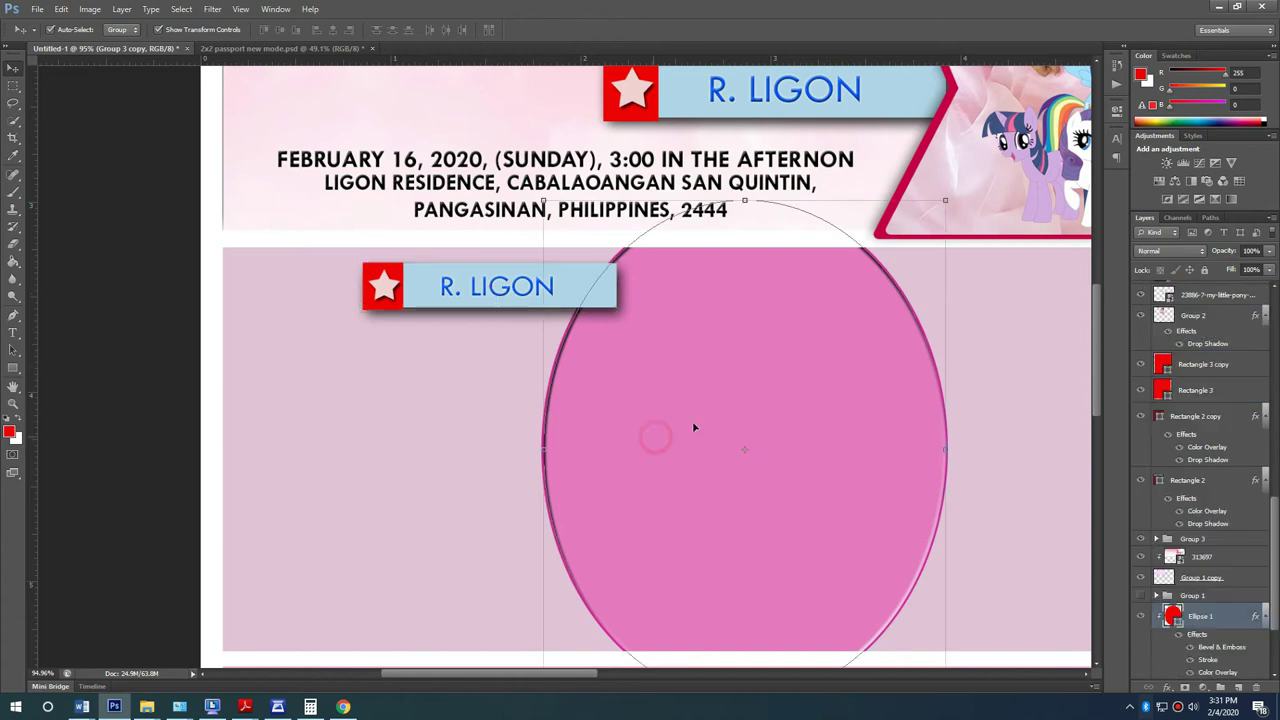
click(483, 270)
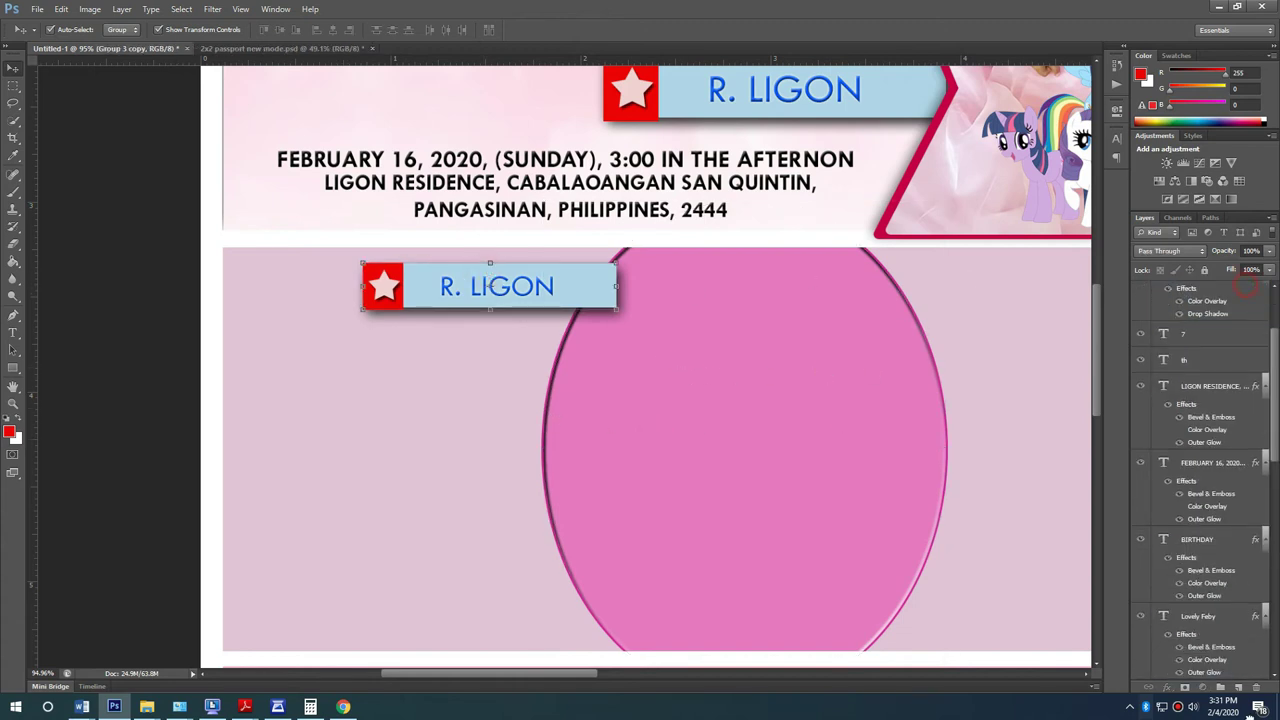
drag(1245, 705, 1200, 595)
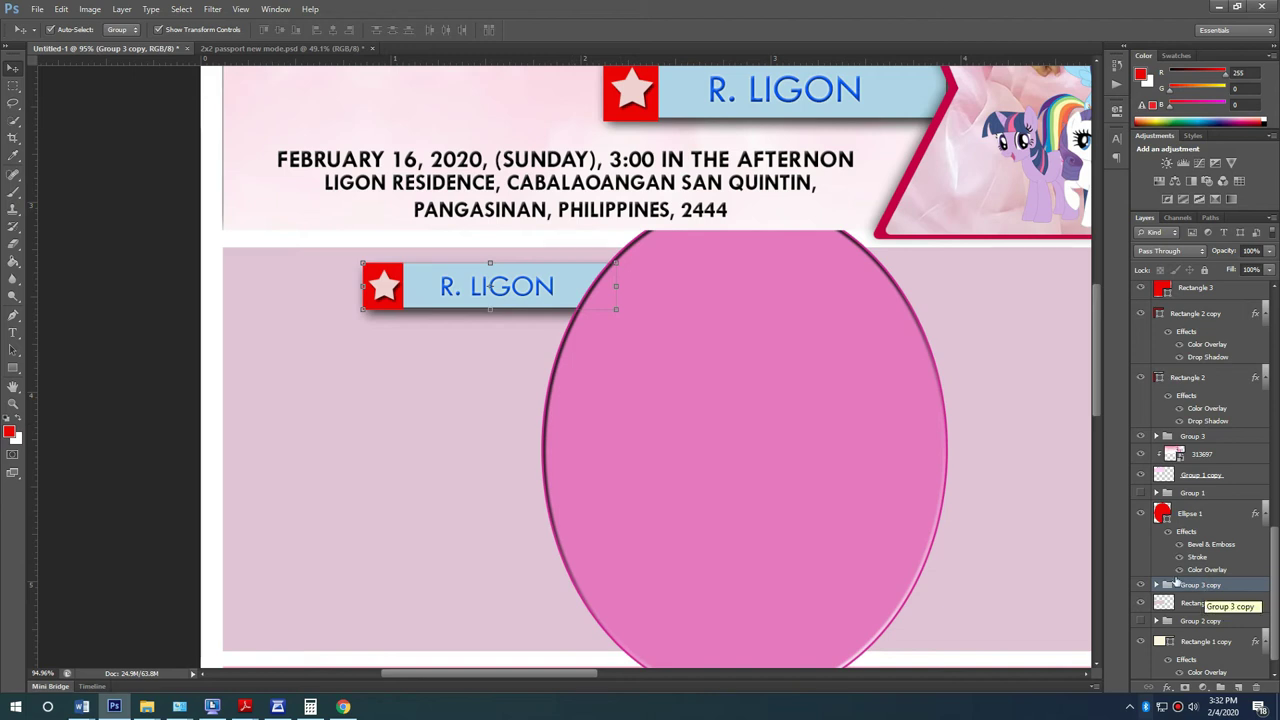
Step: Flatten the oval's effects into plain pixels on the Ellipse 1 layer
click(721, 307)
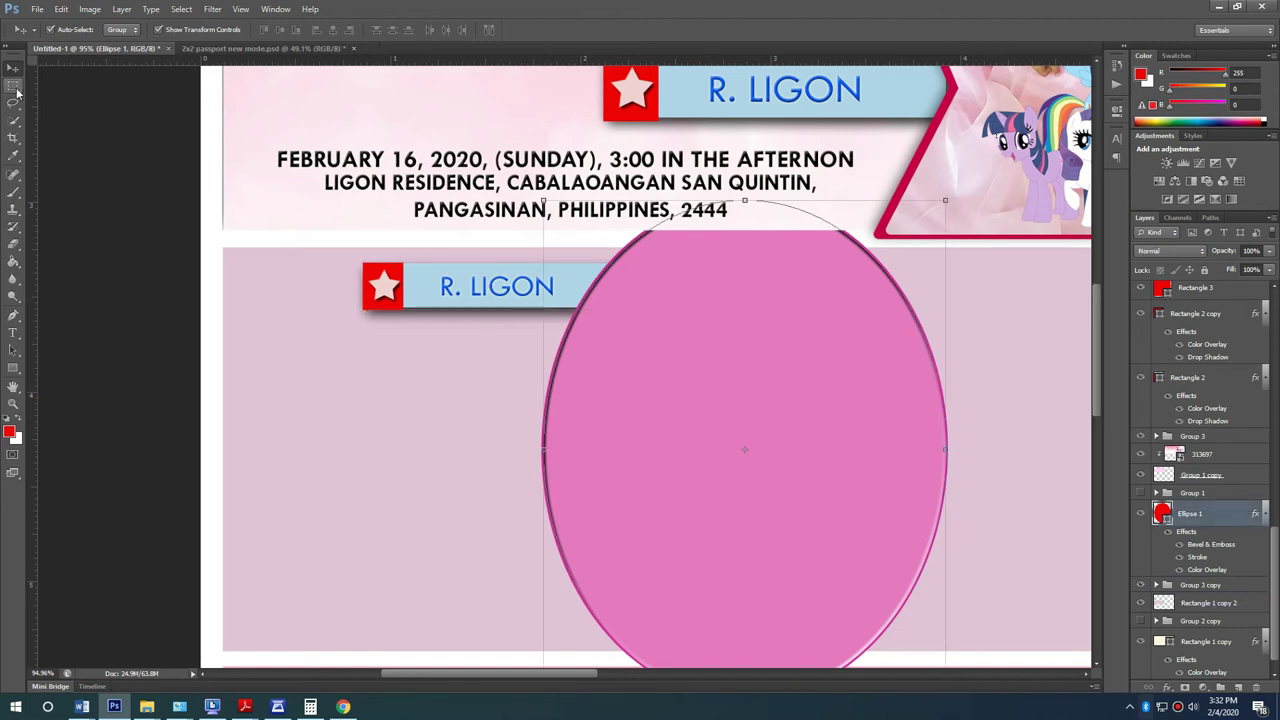
key(m)
drag(474, 160, 1038, 244)
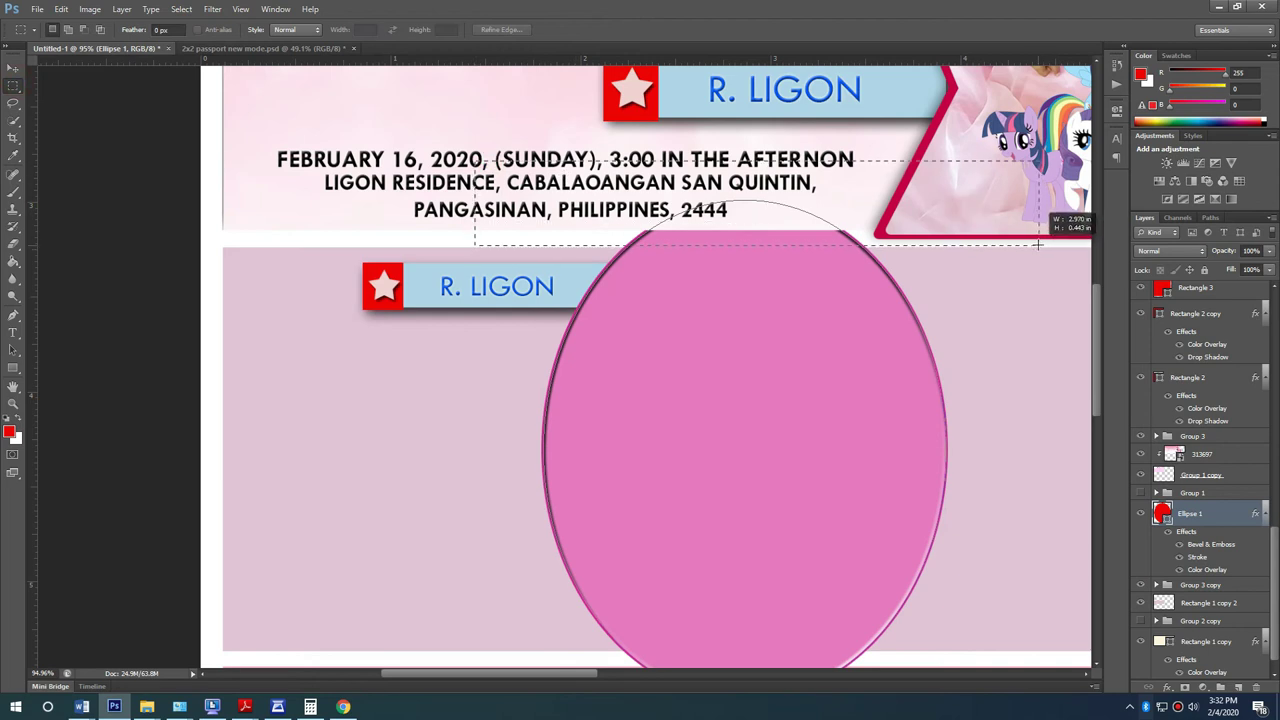
key(Delete)
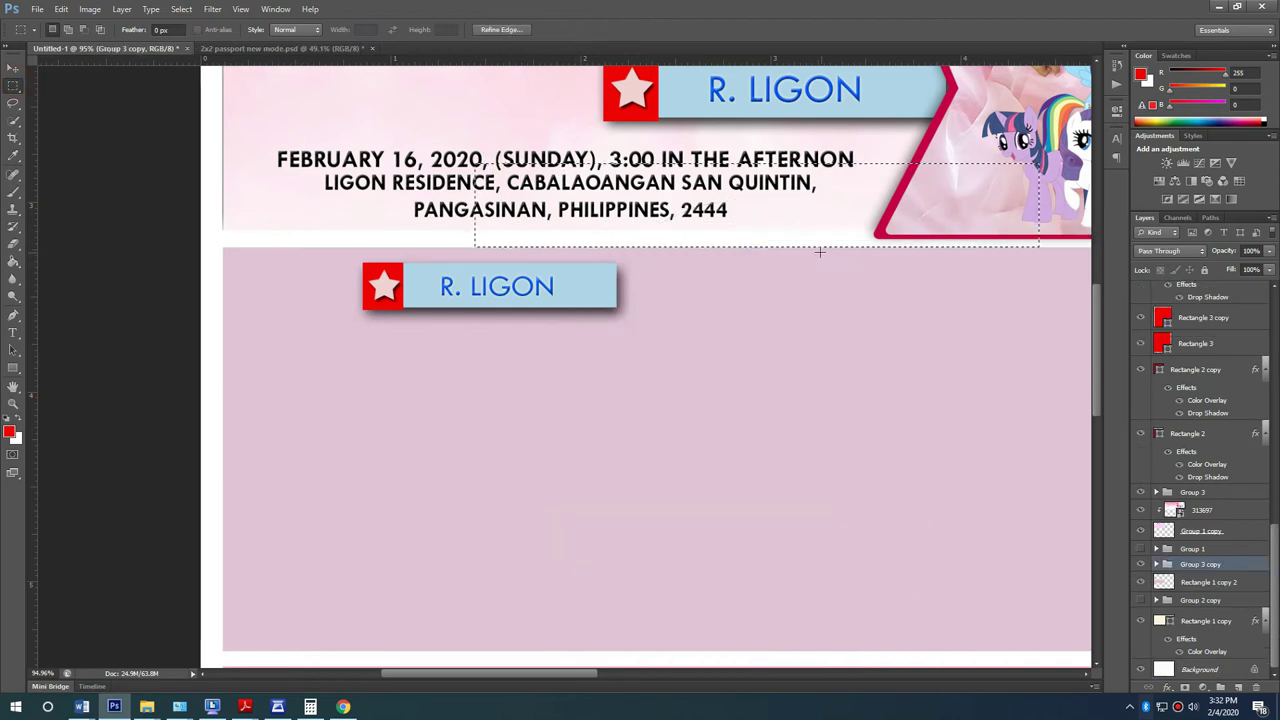
key(ctrl+z)
right_click(1200, 562)
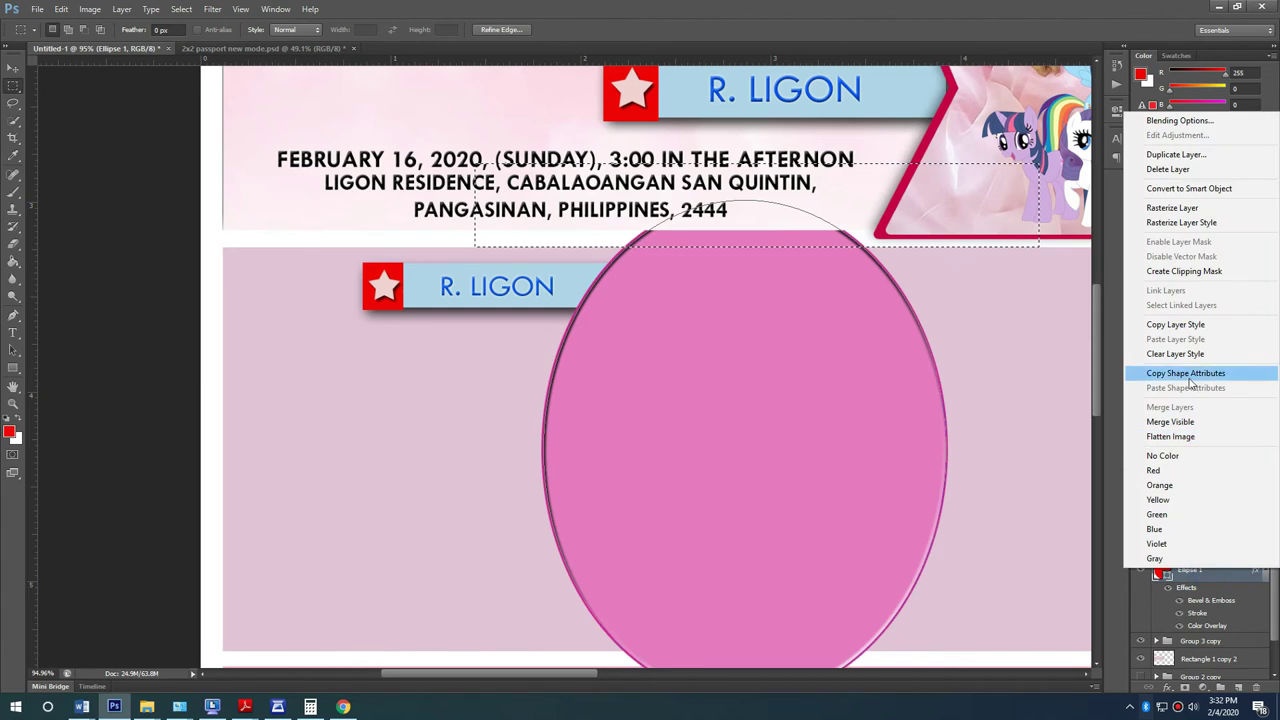
click(1184, 271)
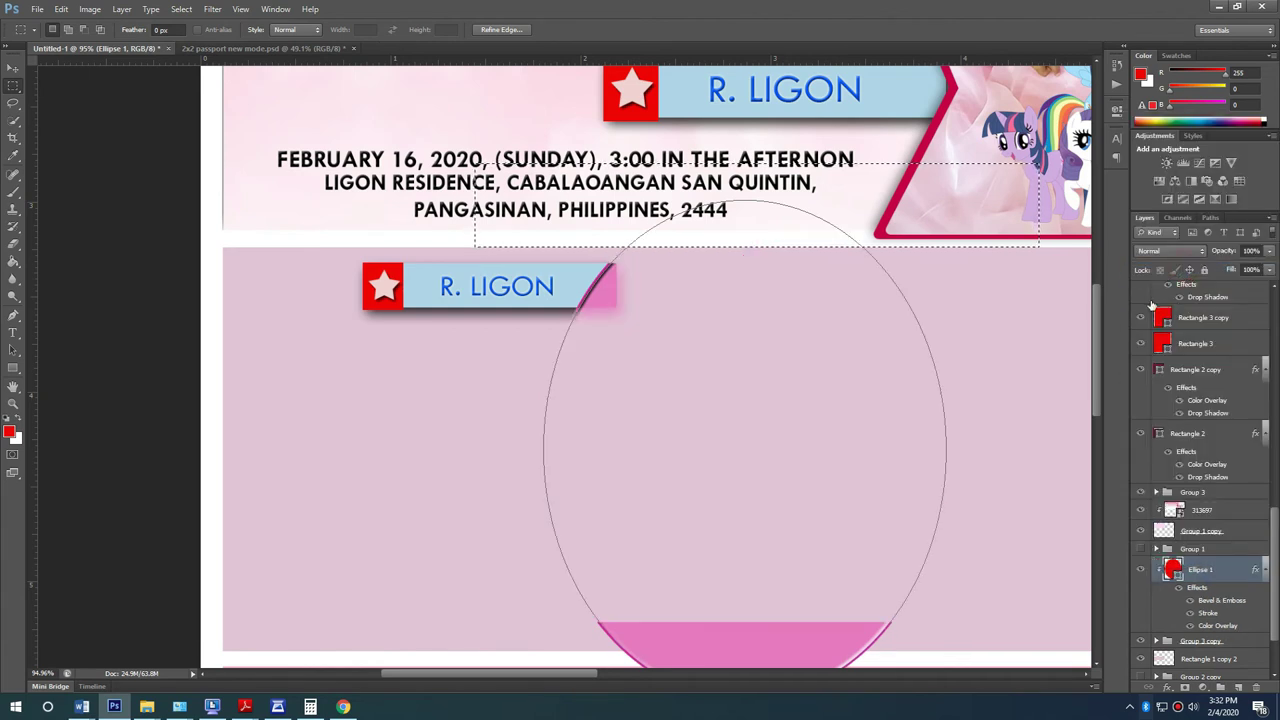
alt+click(1158, 537)
right_click(1228, 565)
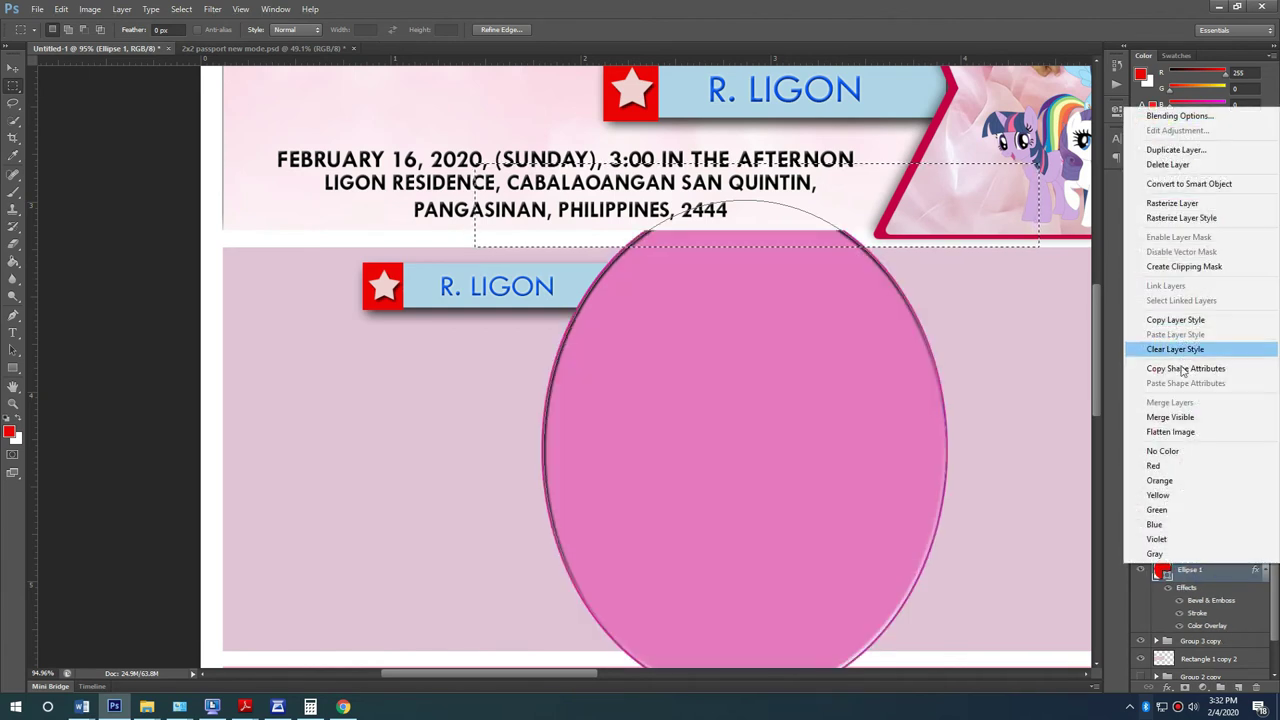
click(1181, 217)
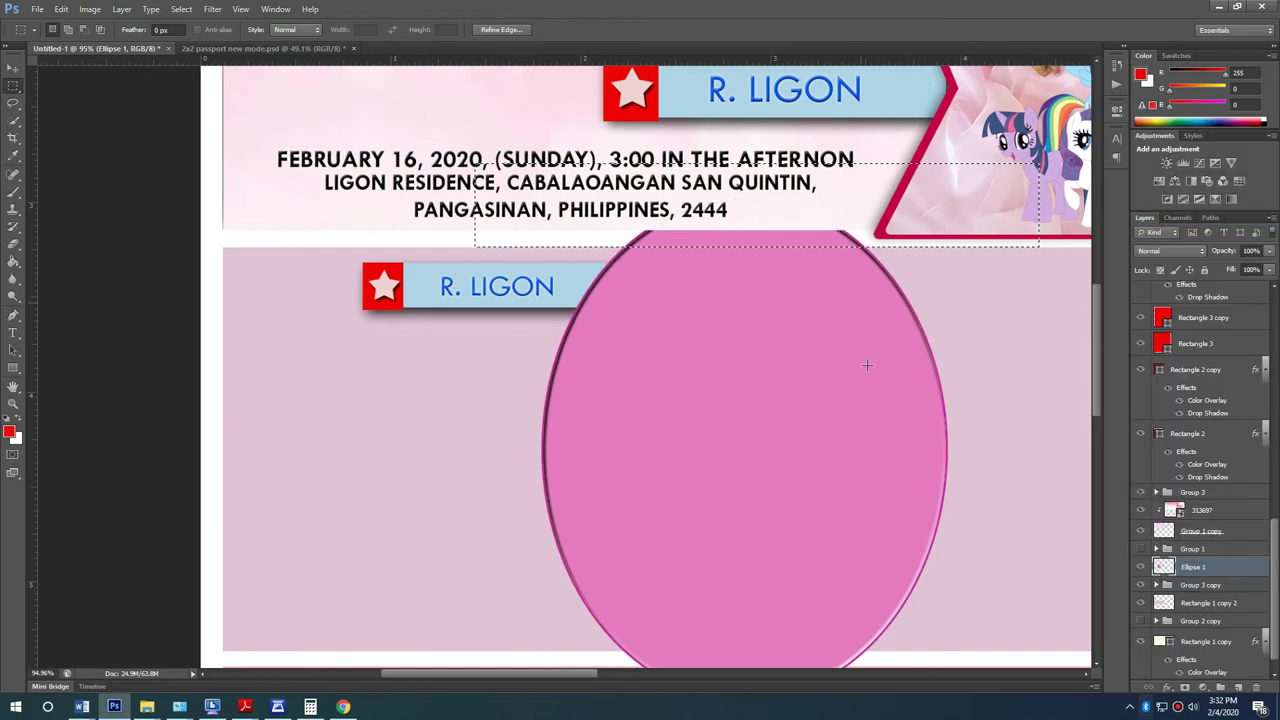
Step: Delete the part of the oval overhanging below its panel and deselect
scroll(840, 365, down, 5)
drag(1023, 628, 487, 528)
click(487, 530)
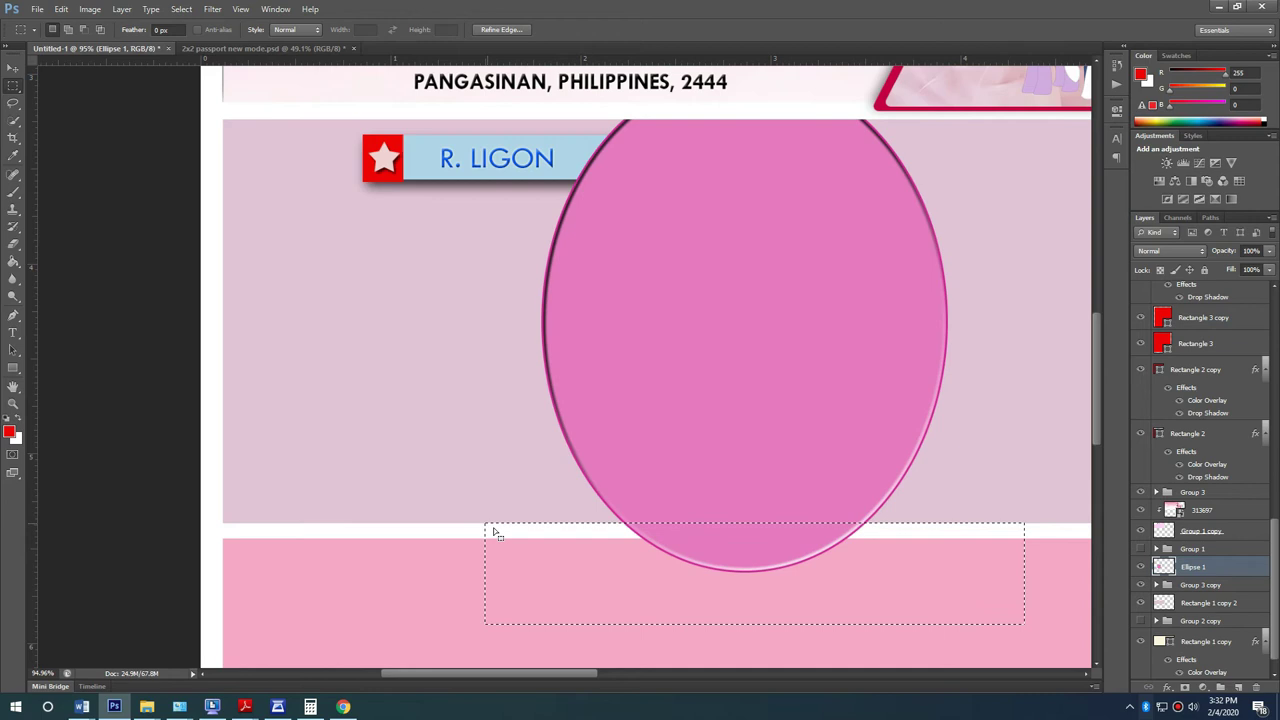
key(Delete)
key(ctrl+d)
Step: Select the name banner group with the Move tool and apply a free transform
scroll(225, 400, up, 3)
click(15, 68)
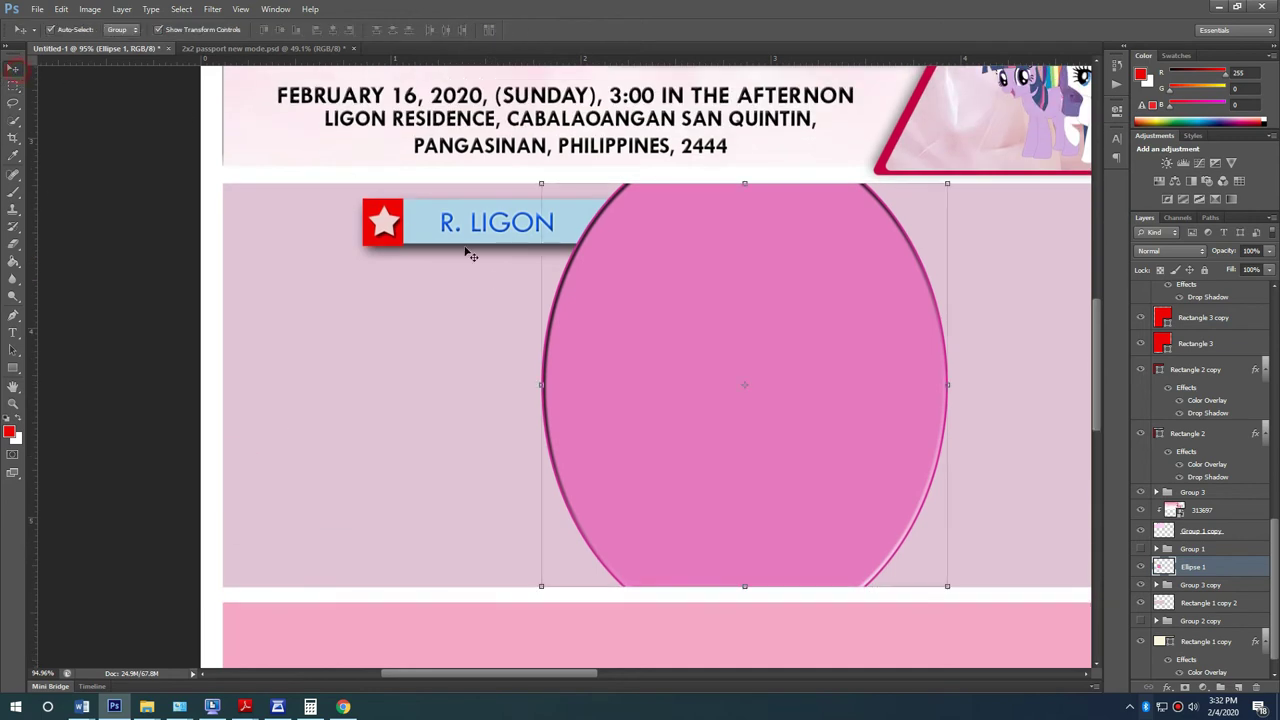
scroll(469, 251, up, 2)
click(490, 280)
key(ctrl+t)
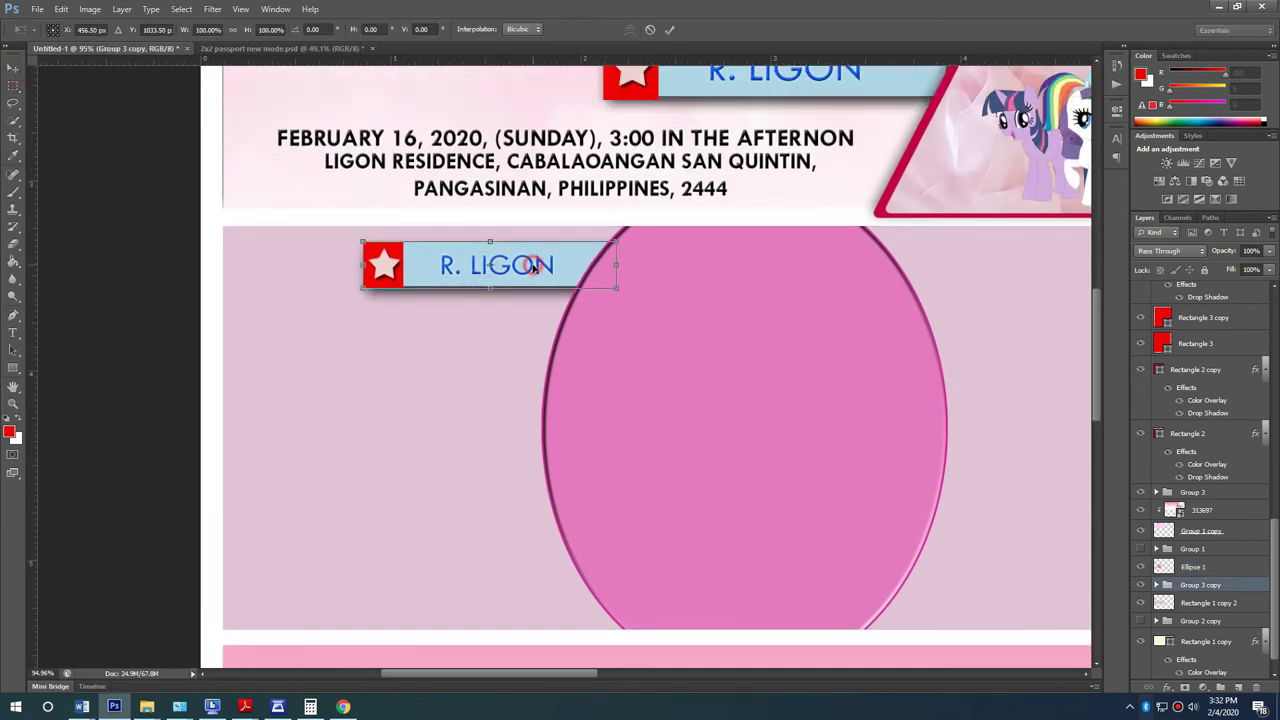
key(Return)
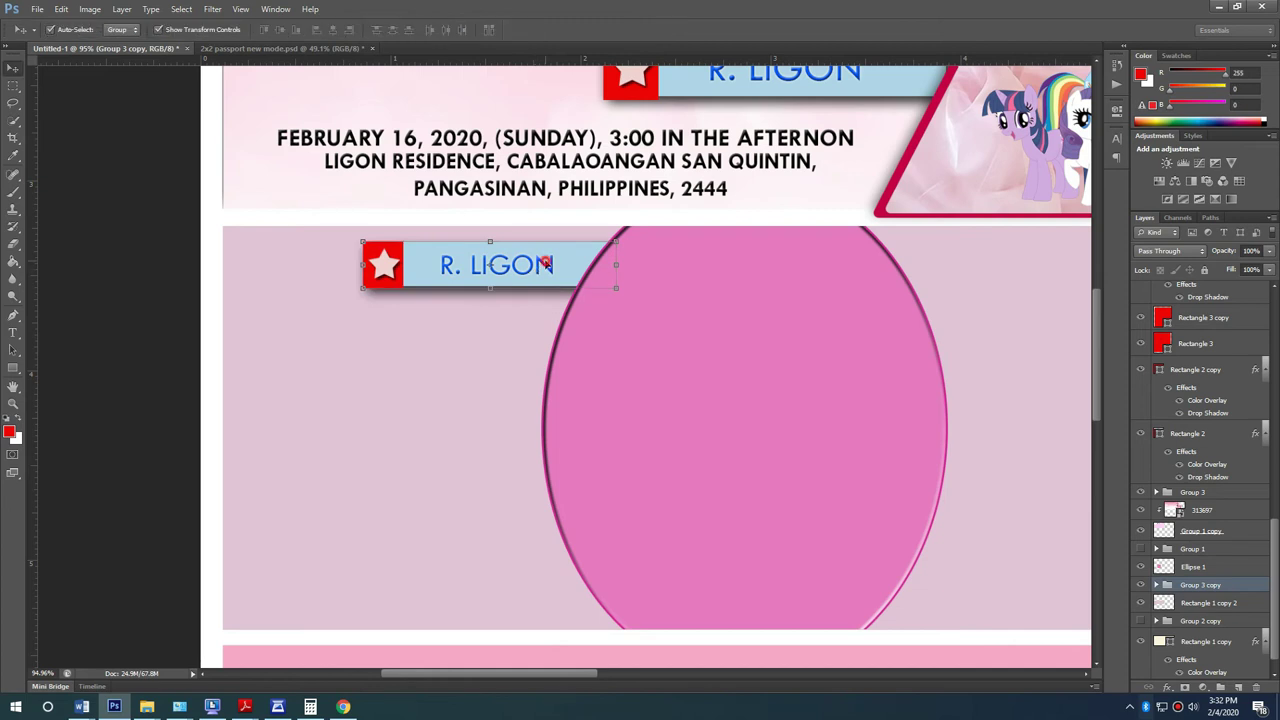
right_click(1237, 586)
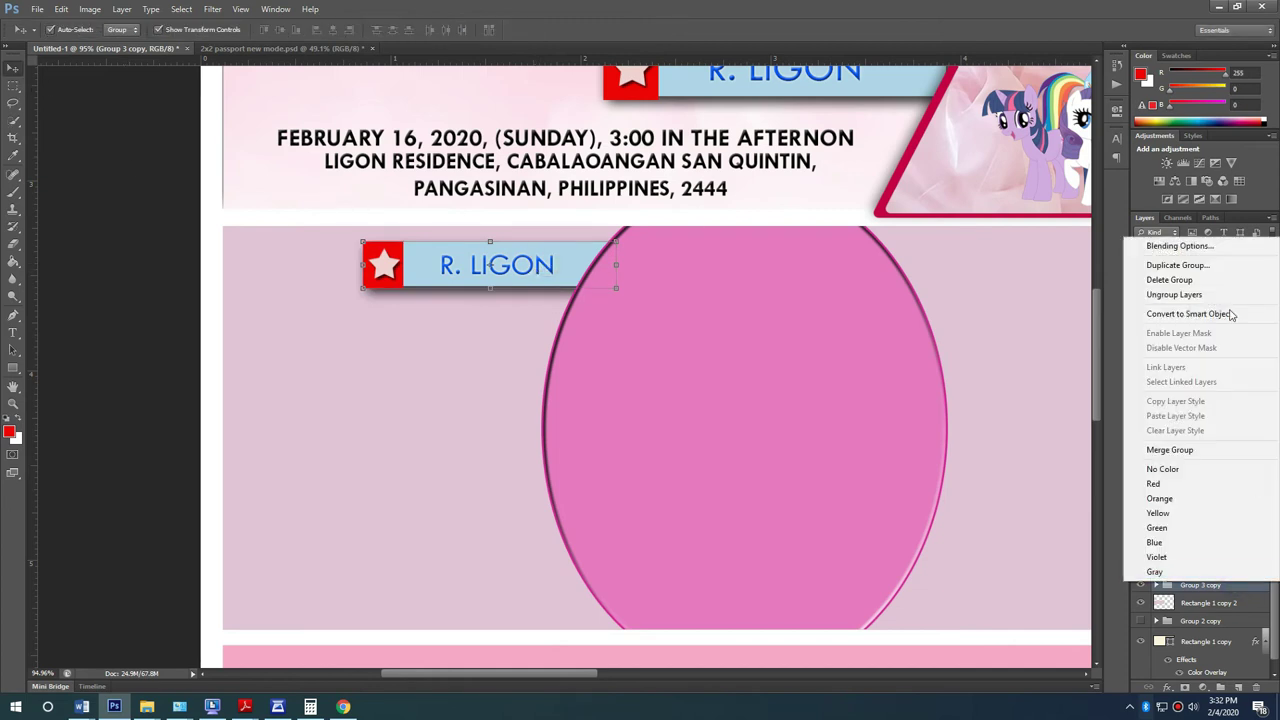
click(1200, 295)
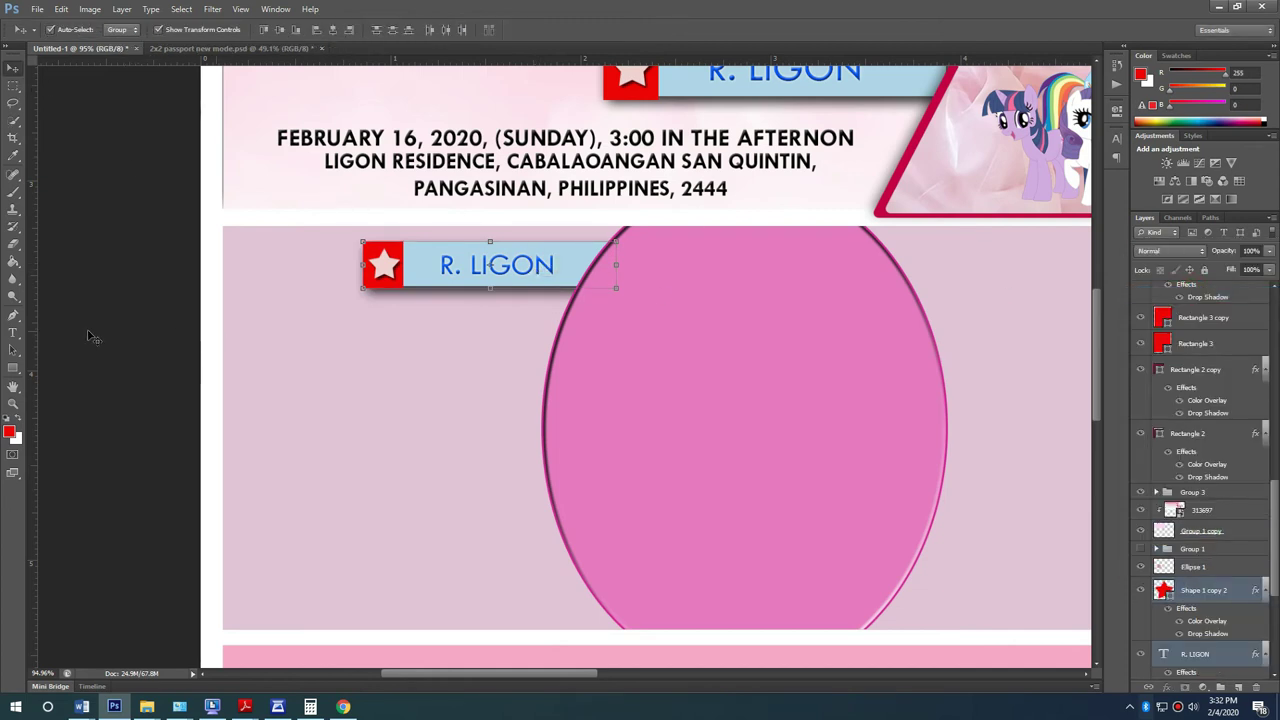
double_click(515, 277)
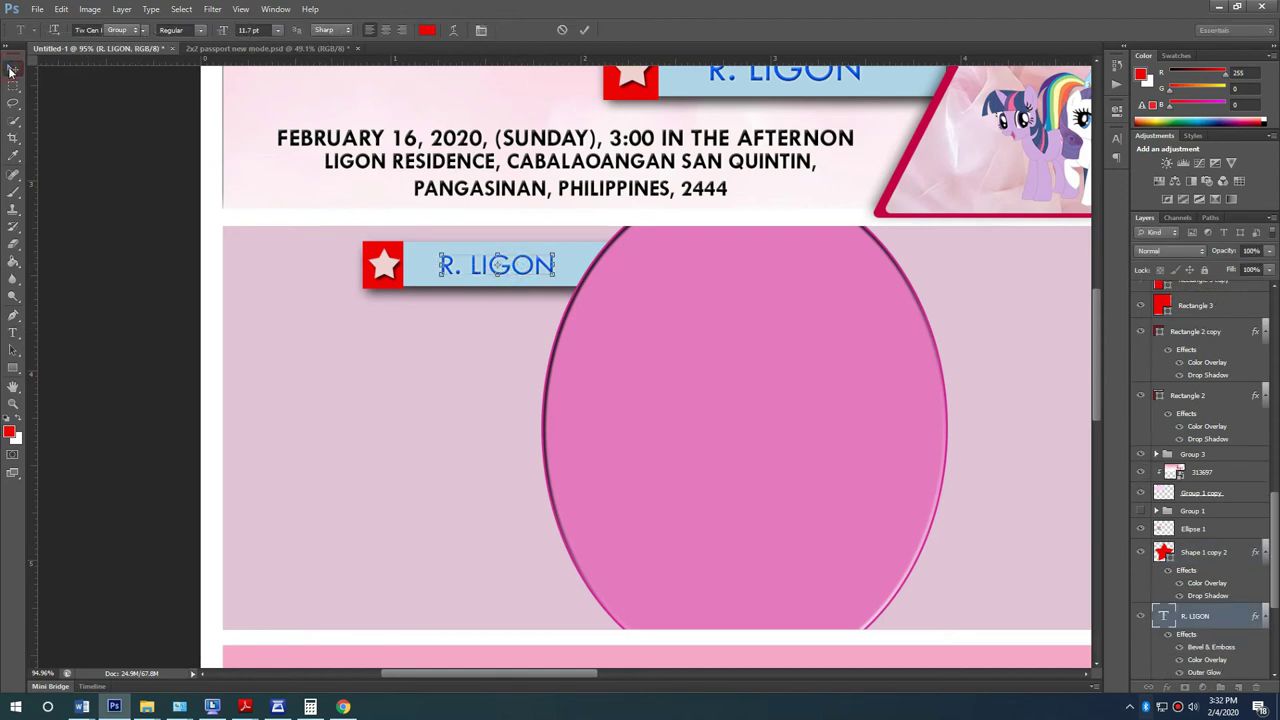
click(11, 69)
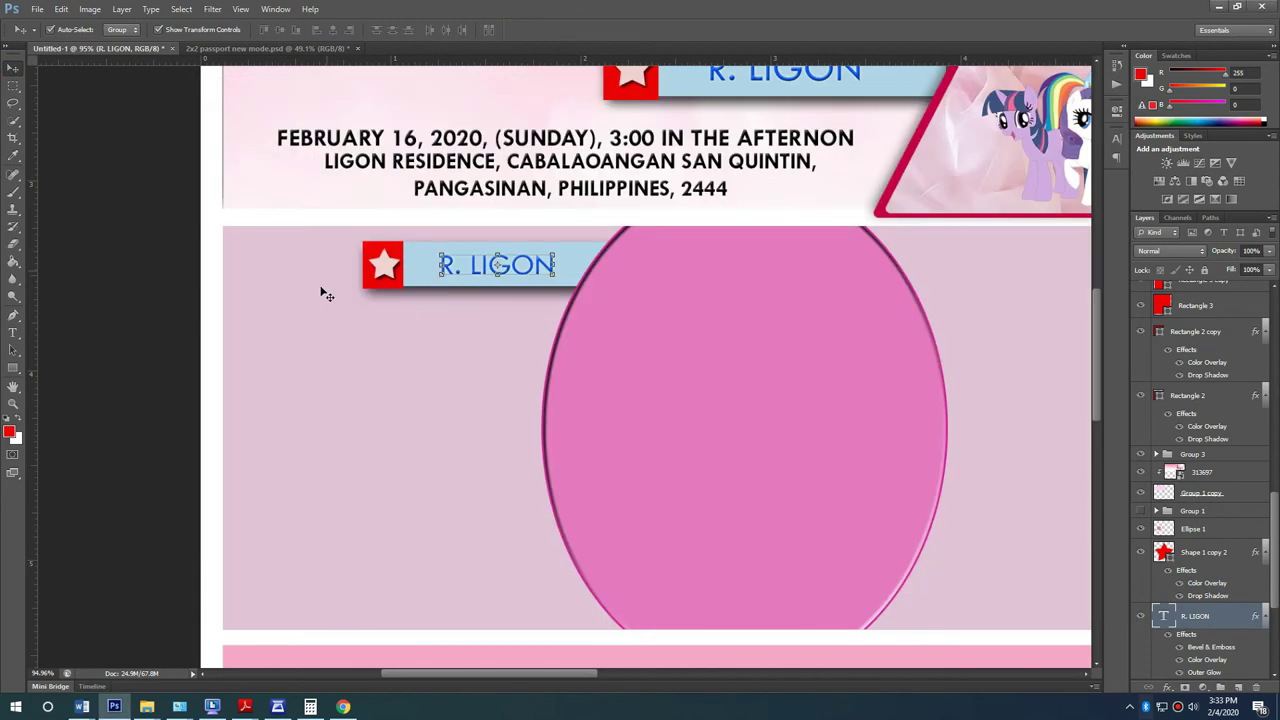
mouse_move(82, 707)
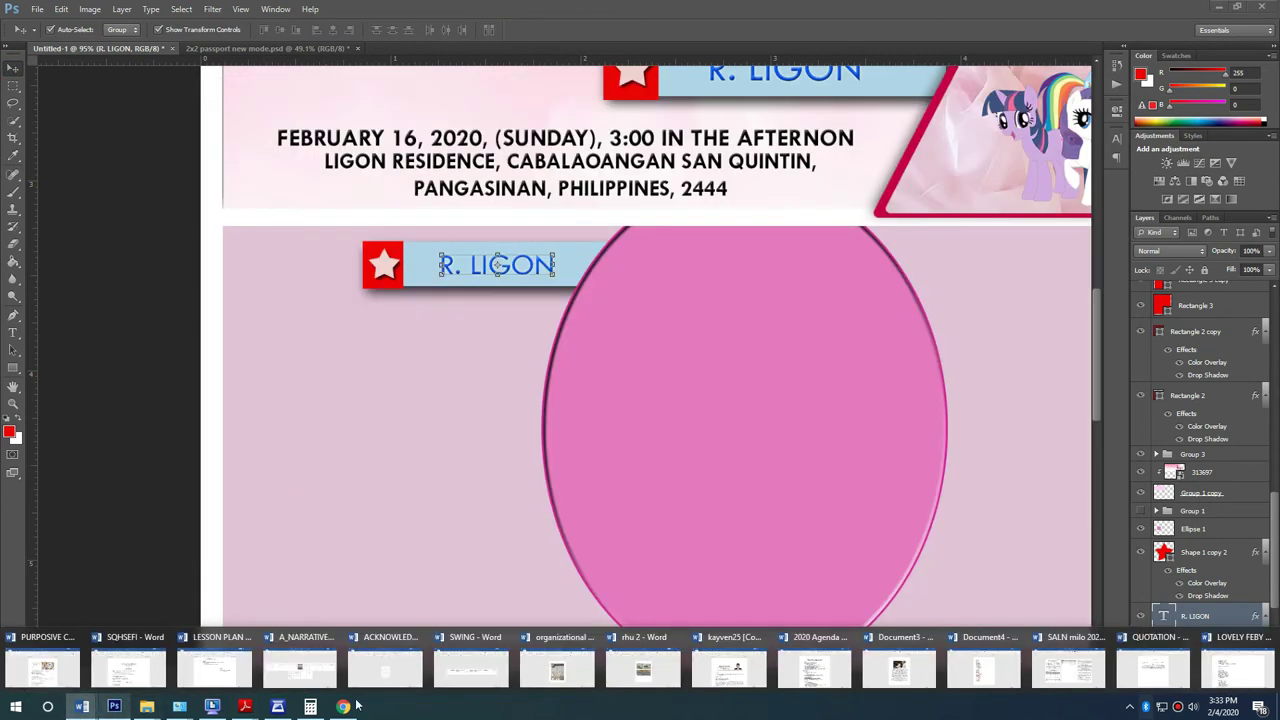
click(1238, 662)
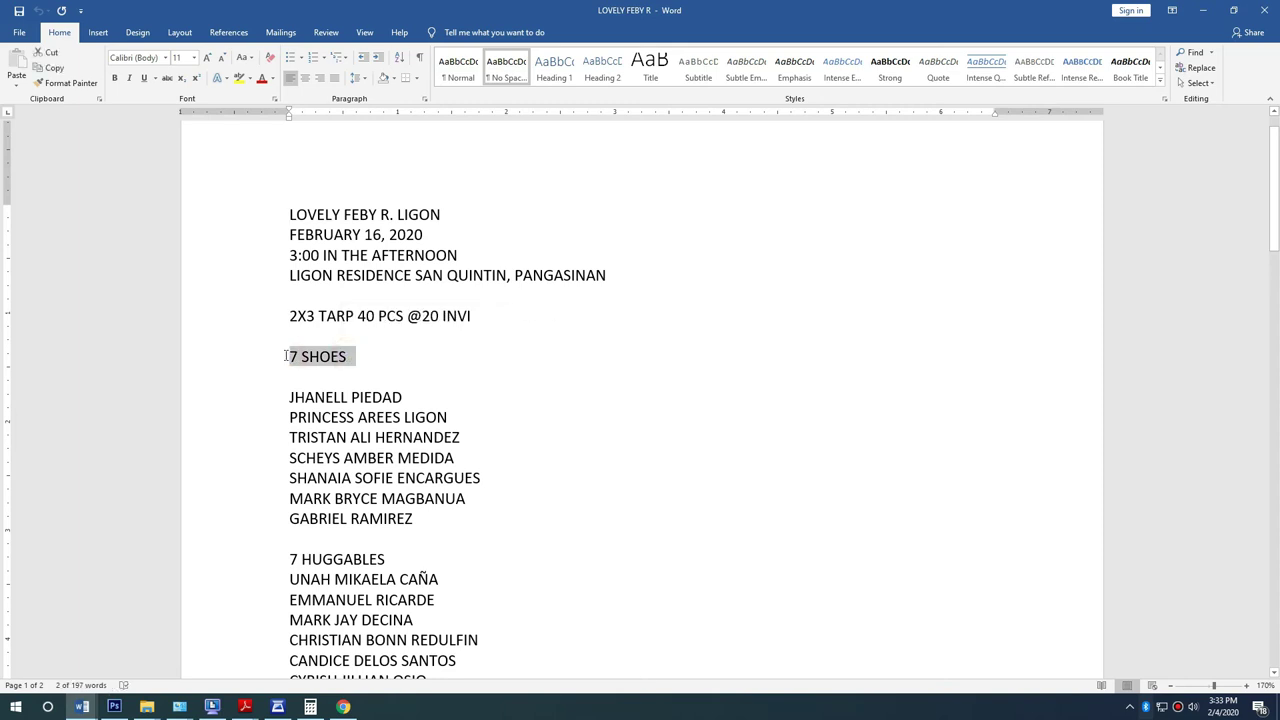
key(alt+Tab)
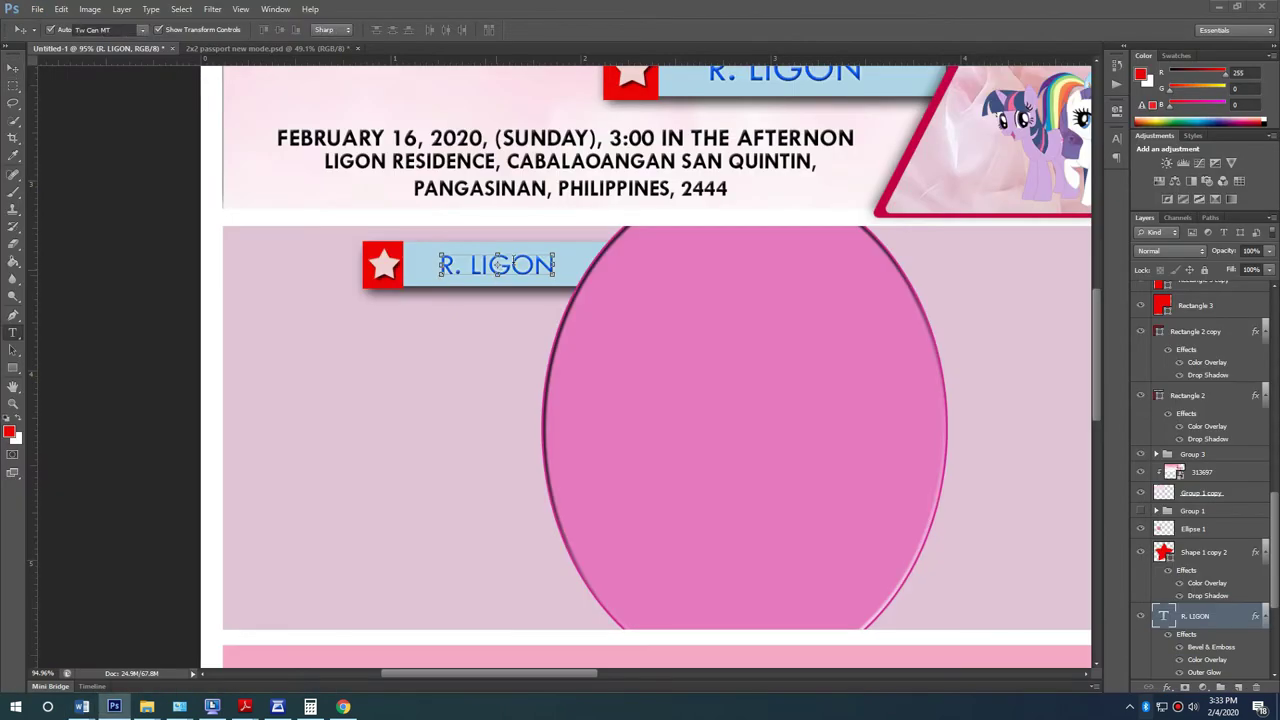
triple_click(511, 263)
text(7 SHOES)
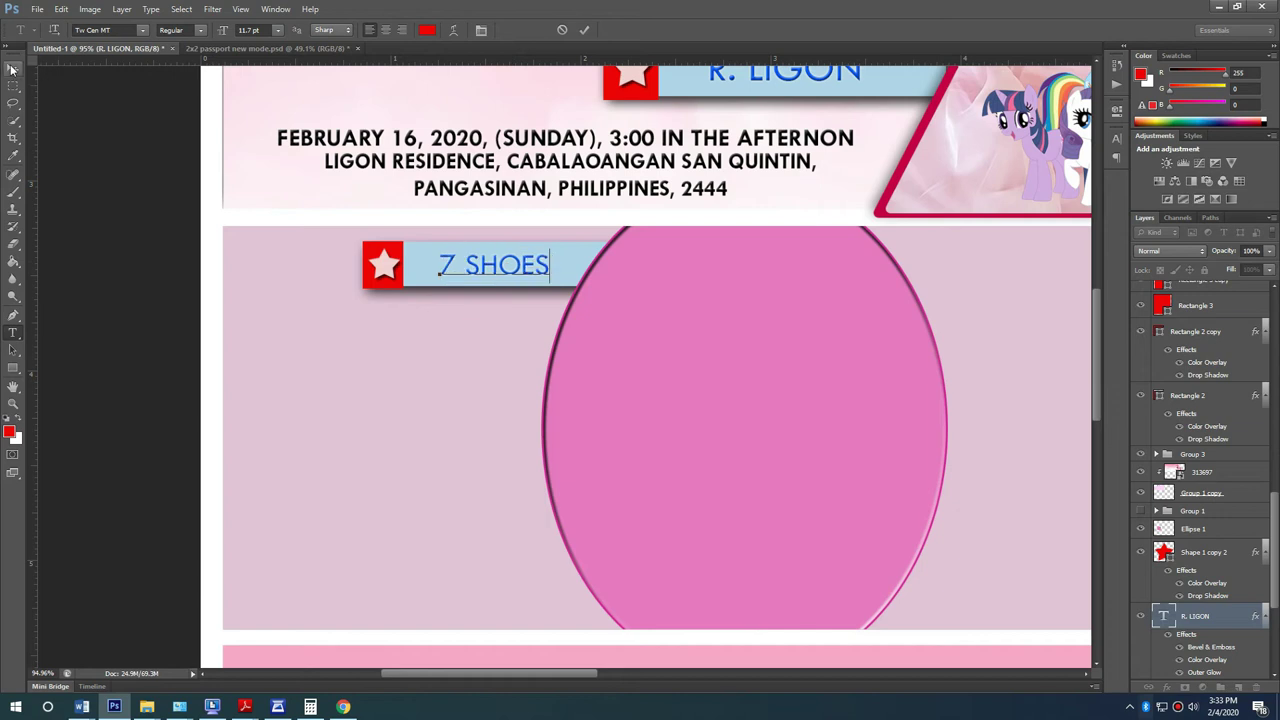
click(13, 68)
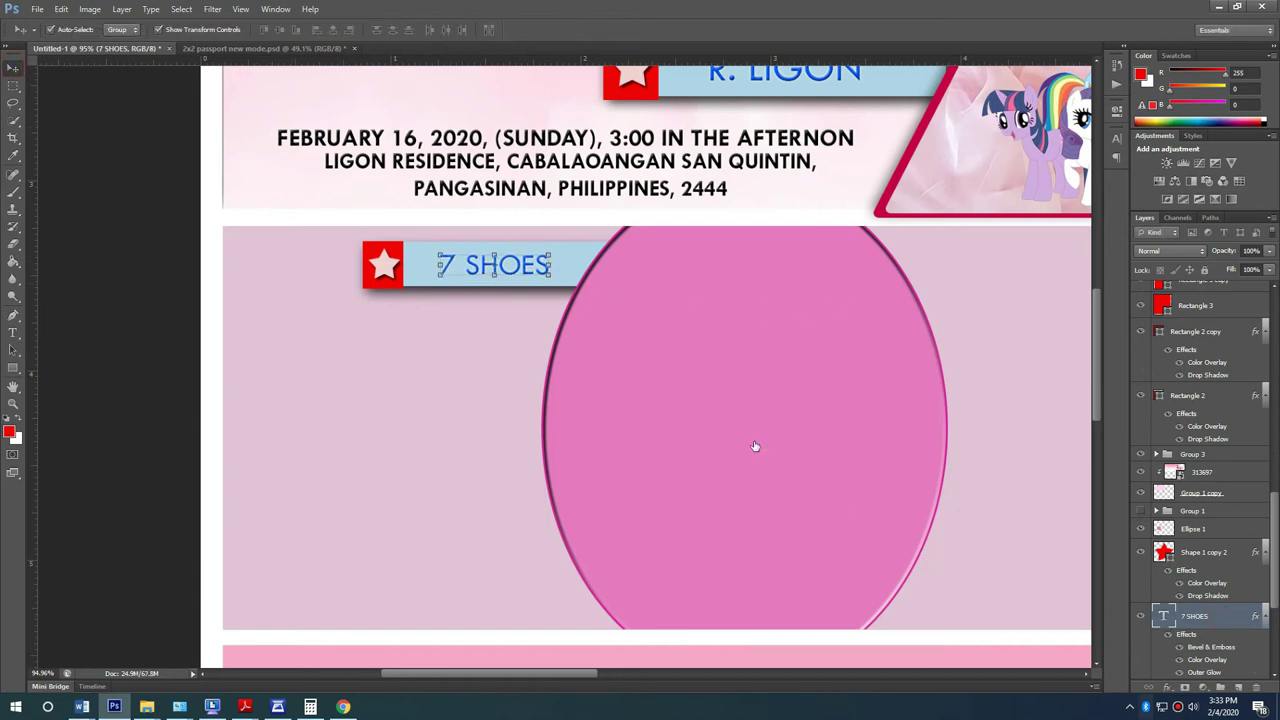
Step: Change the 7 SHOES Color Overlay layer style from blue to magenta
click(476, 457)
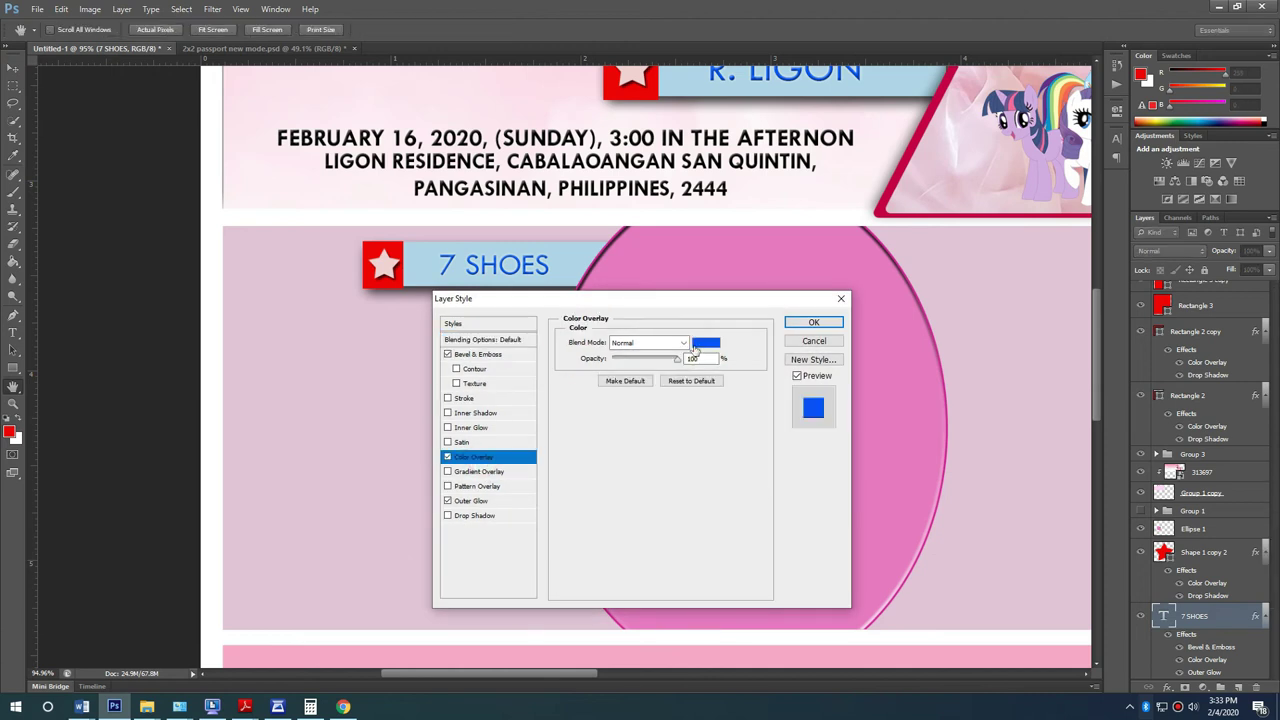
click(700, 343)
drag(555, 282, 555, 248)
click(501, 299)
drag(586, 206, 911, 307)
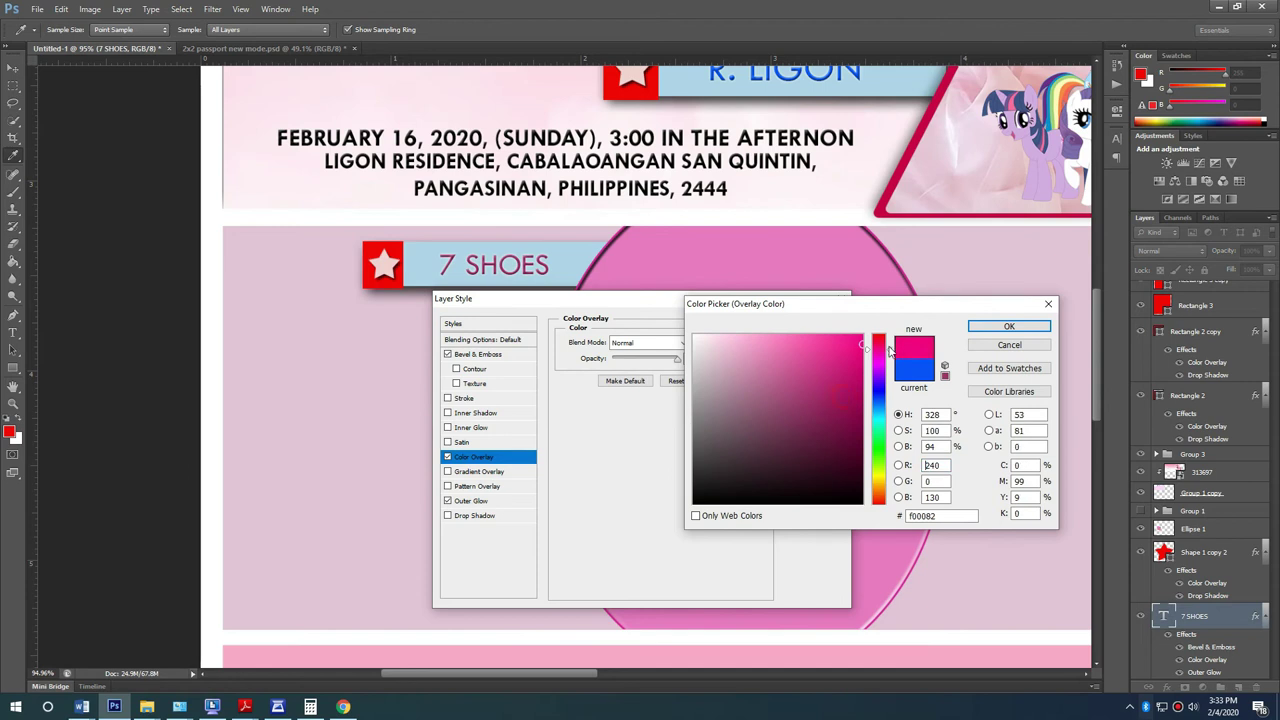
click(1030, 328)
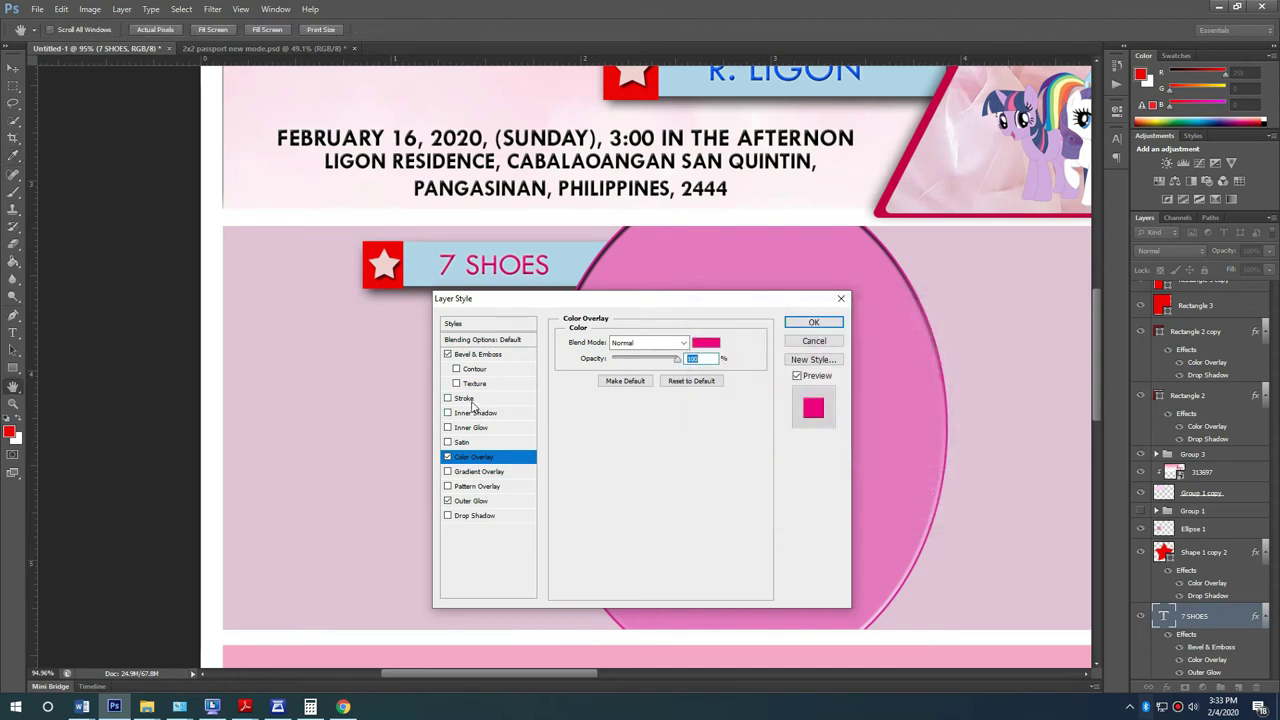
click(816, 322)
Step: Duplicate the address text below 7 SHOES and replace it with the seven SHOES names from Word
key(v)
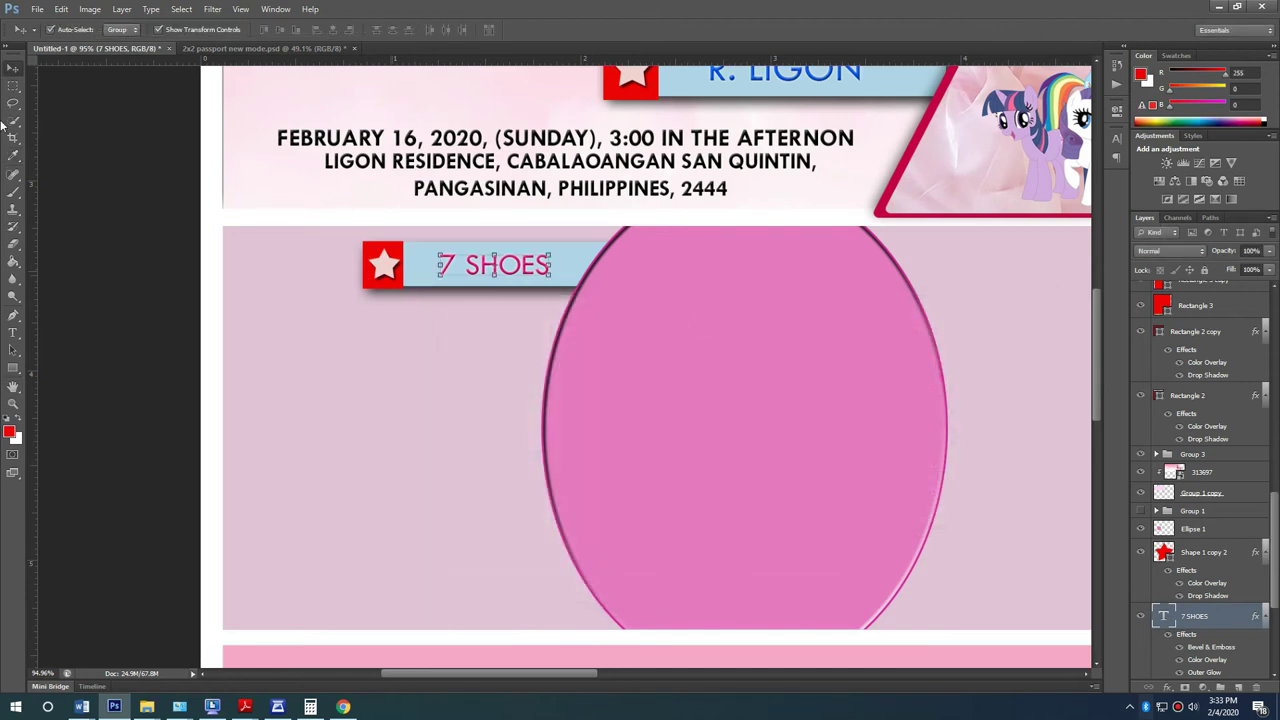
drag(592, 168, 522, 347)
key(t)
click(522, 347)
key(ctrl+a)
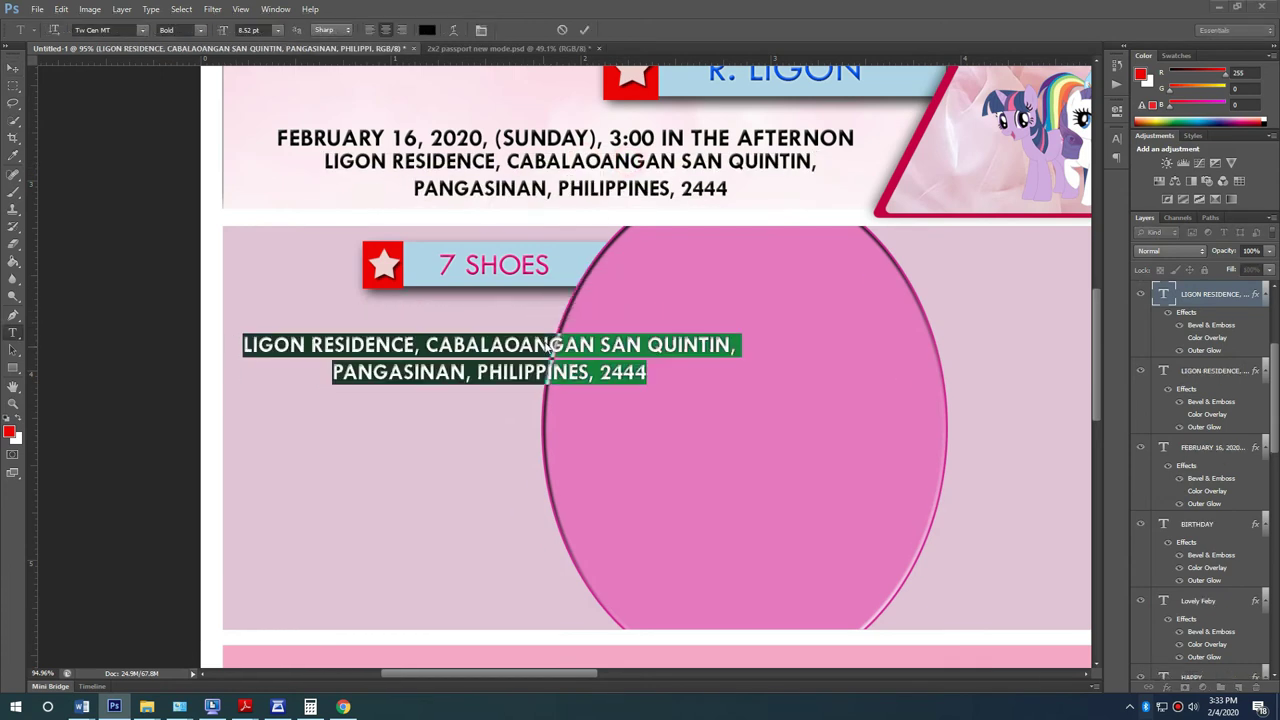
key(alt+Tab)
drag(290, 397, 429, 516)
key(ctrl+c)
key(alt+Tab)
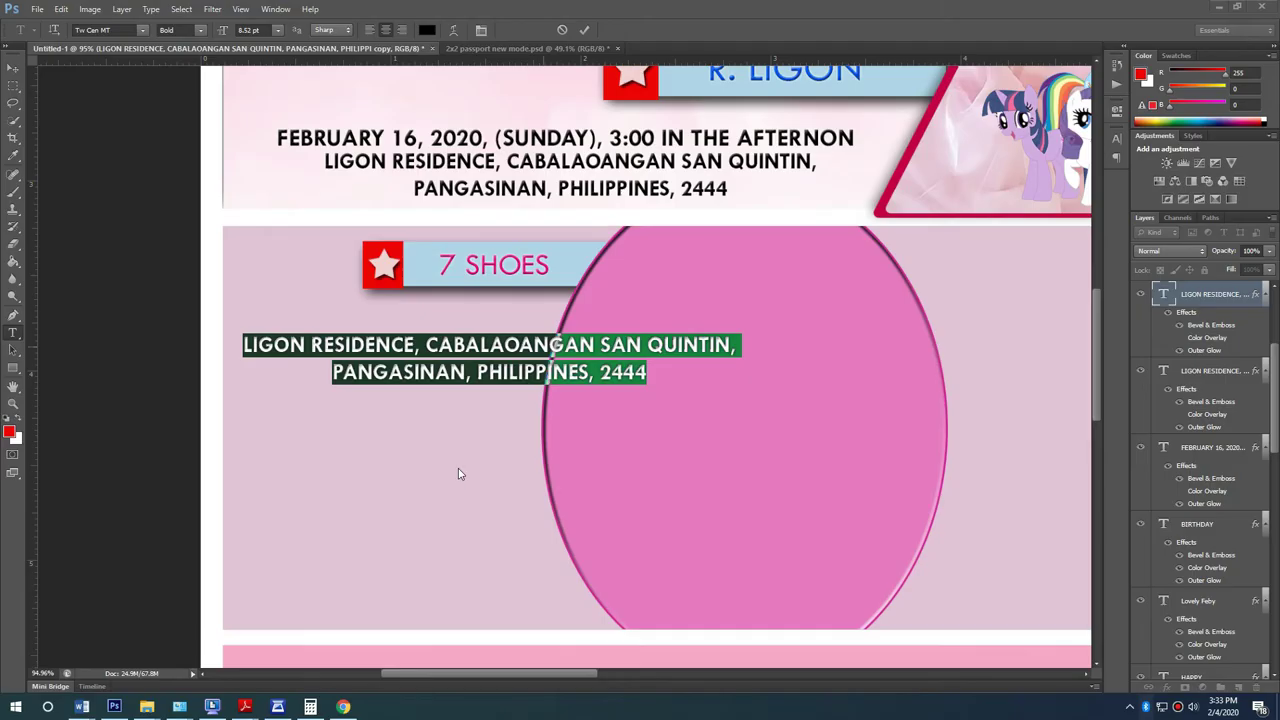
key(ctrl+v)
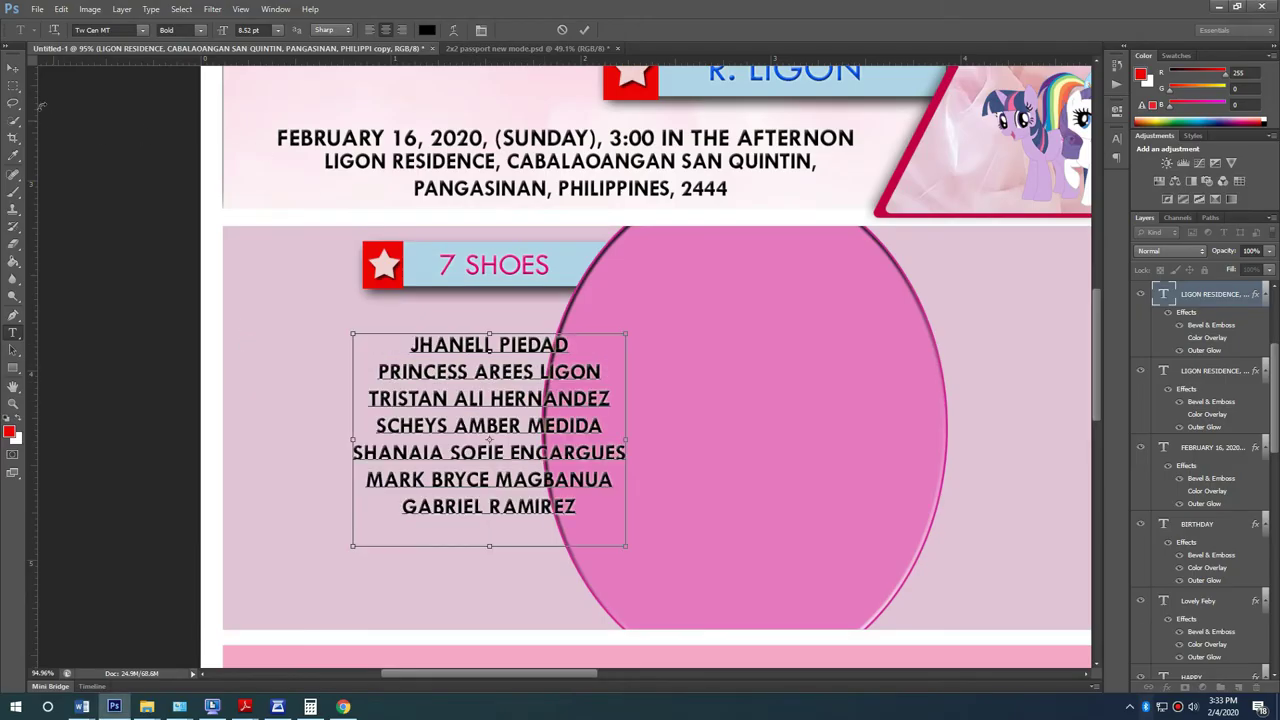
click(15, 68)
Step: Scale the names block down with Free Transform and position it under the banner
key(ctrl+t)
drag(596, 520, 588, 484)
drag(553, 438, 497, 402)
key(Return)
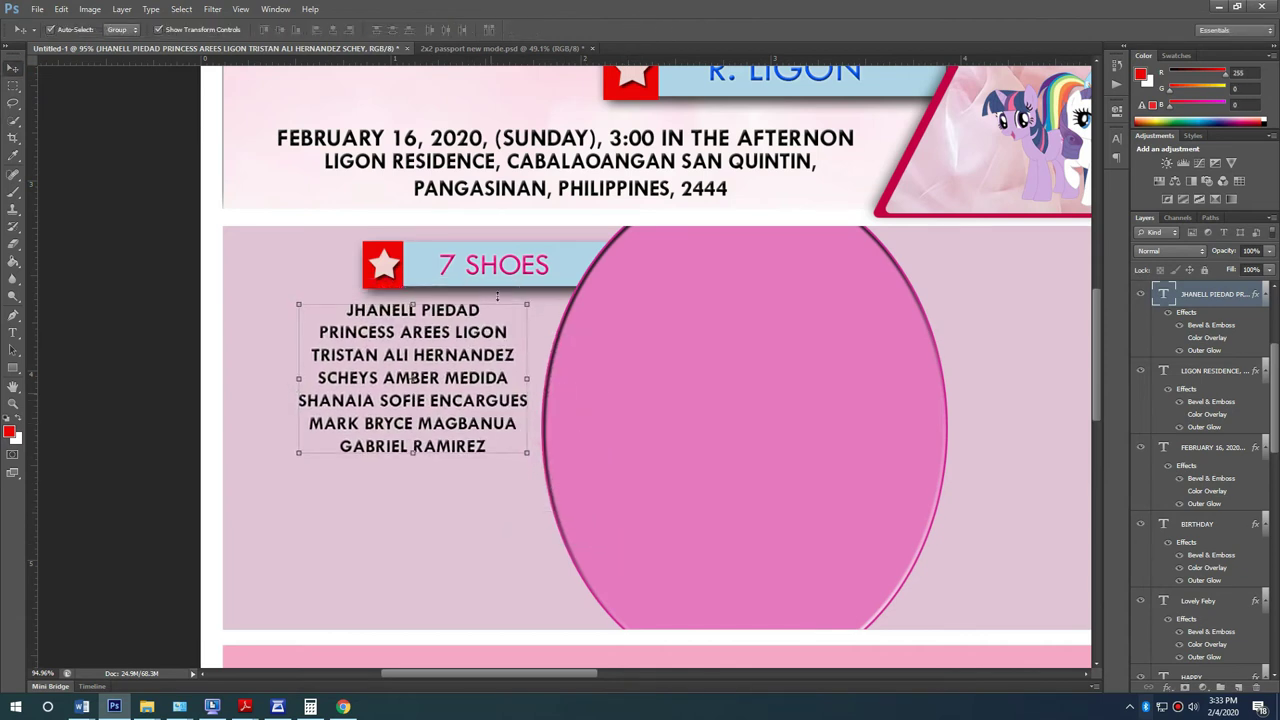
Step: Duplicate the 7 SHOES banner's text, bar and star below the names list
click(493, 279)
shift+click(590, 260)
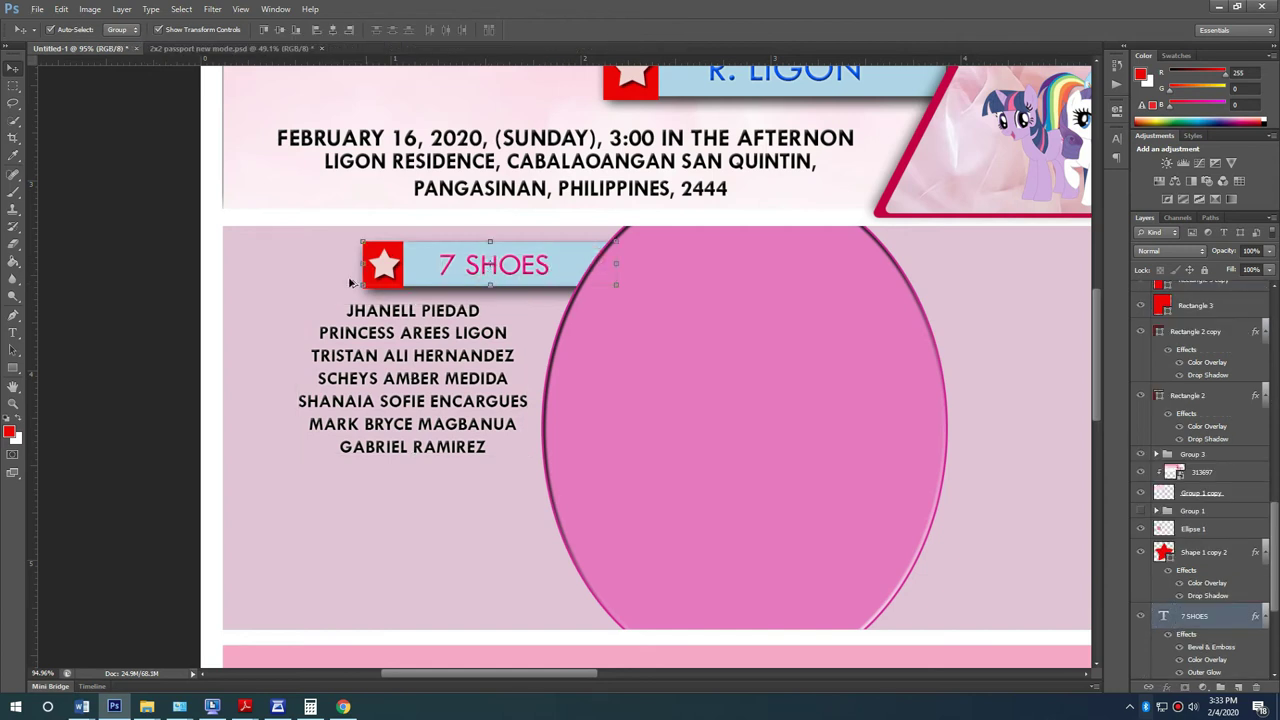
shift+click(387, 270)
drag(396, 248, 352, 480)
drag(440, 393, 430, 396)
Step: Reposition the duplicate 7 SHOES banner beneath the names list
click(455, 497)
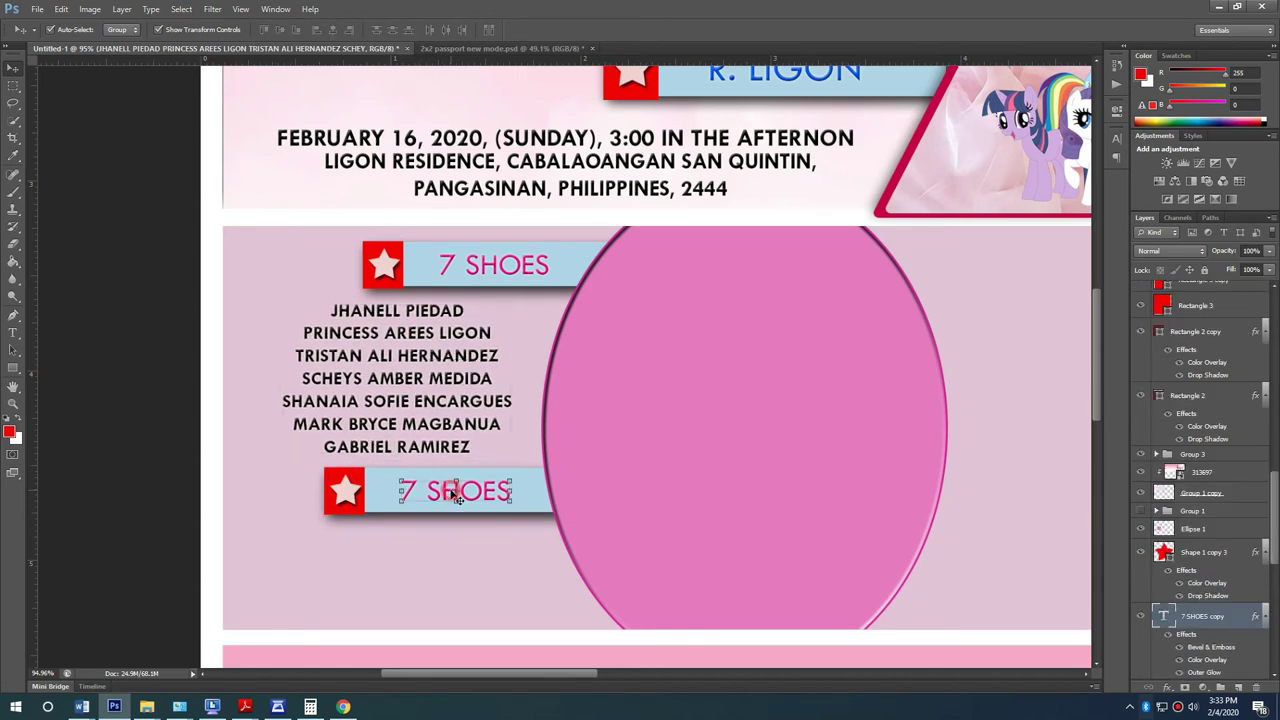
drag(535, 493, 533, 507)
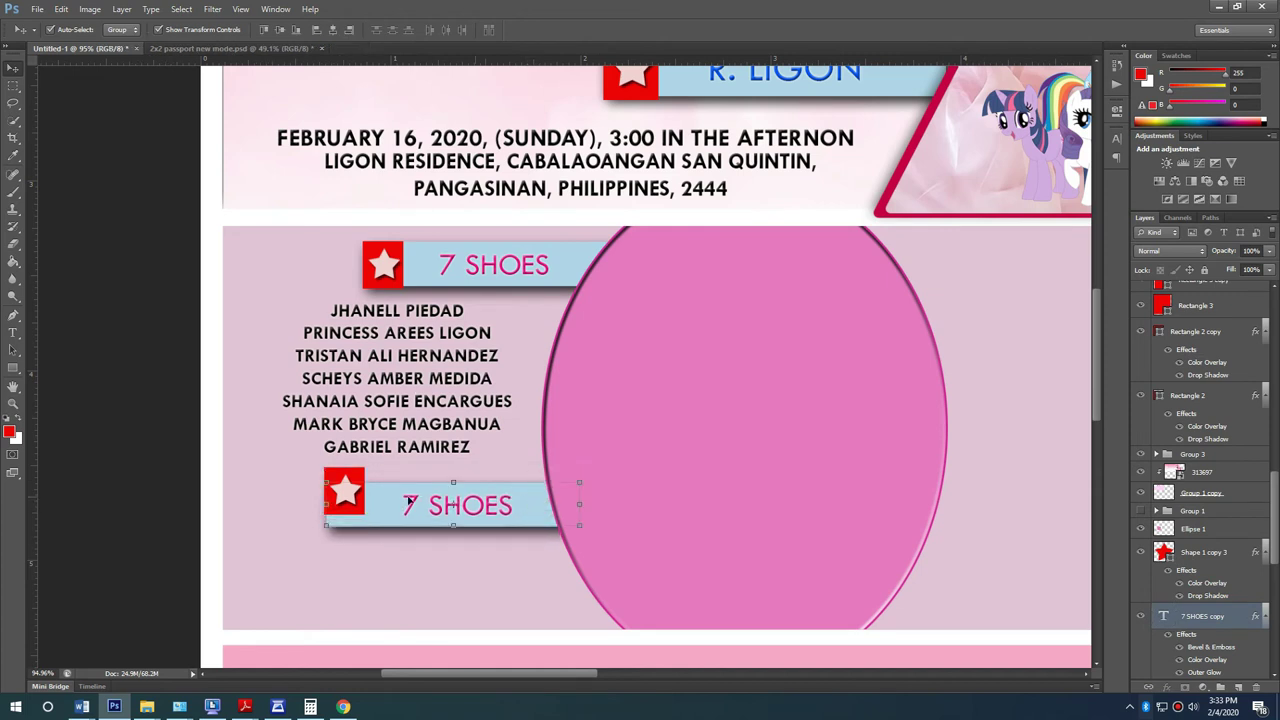
drag(410, 503, 410, 492)
Step: Tighten the names list leading to 6 pt in the Character panel
click(450, 378)
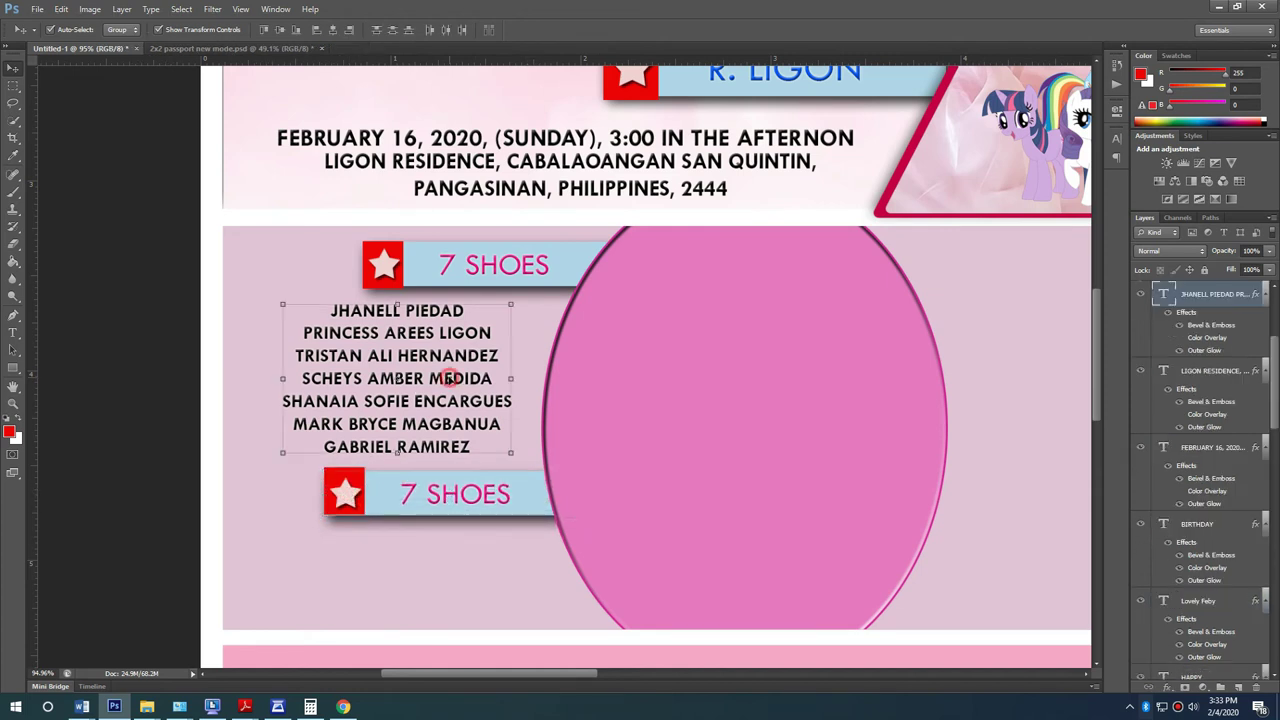
double_click(458, 378)
key(ctrl+a)
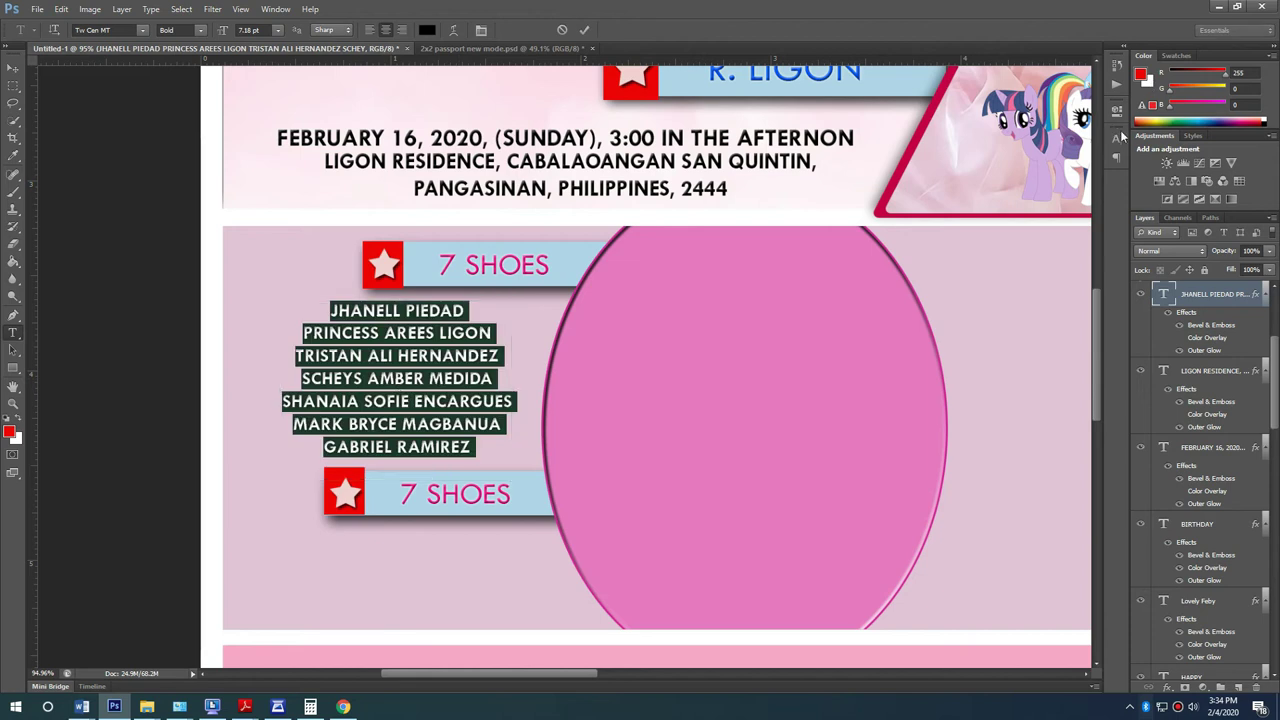
click(1117, 138)
drag(1040, 170, 1048, 178)
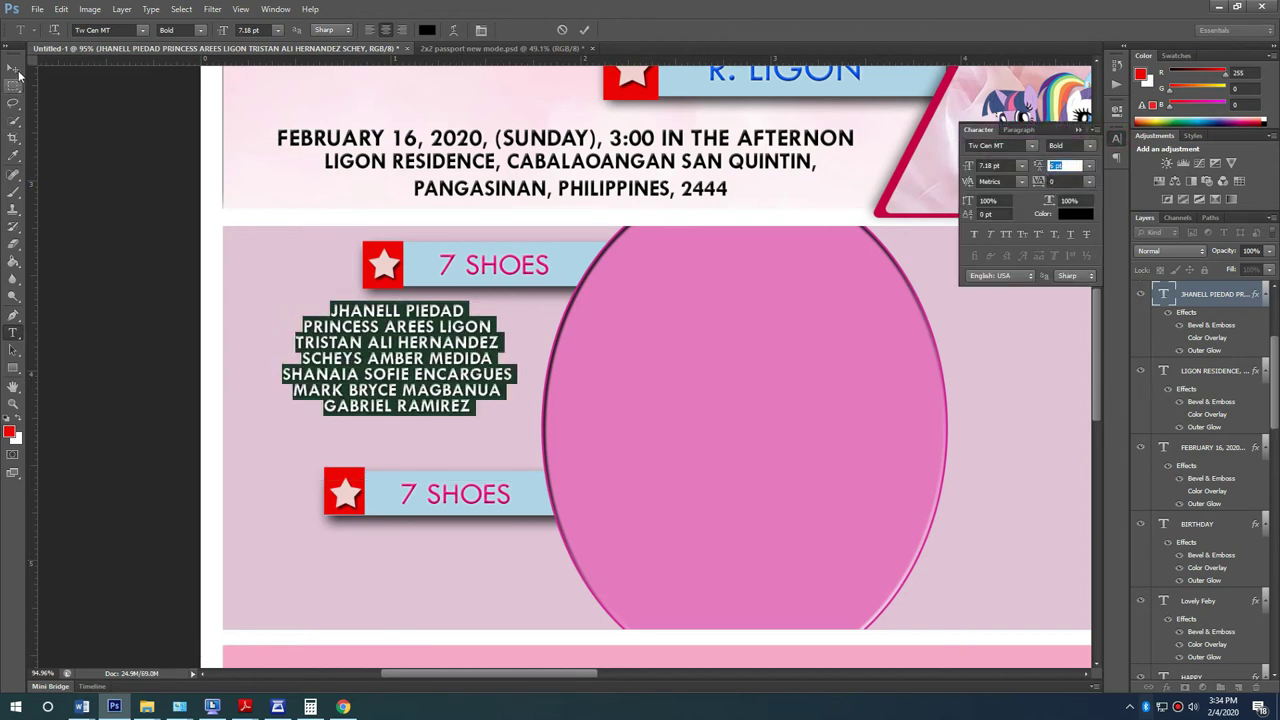
key(ctrl+Return)
key(v)
drag(474, 345, 470, 350)
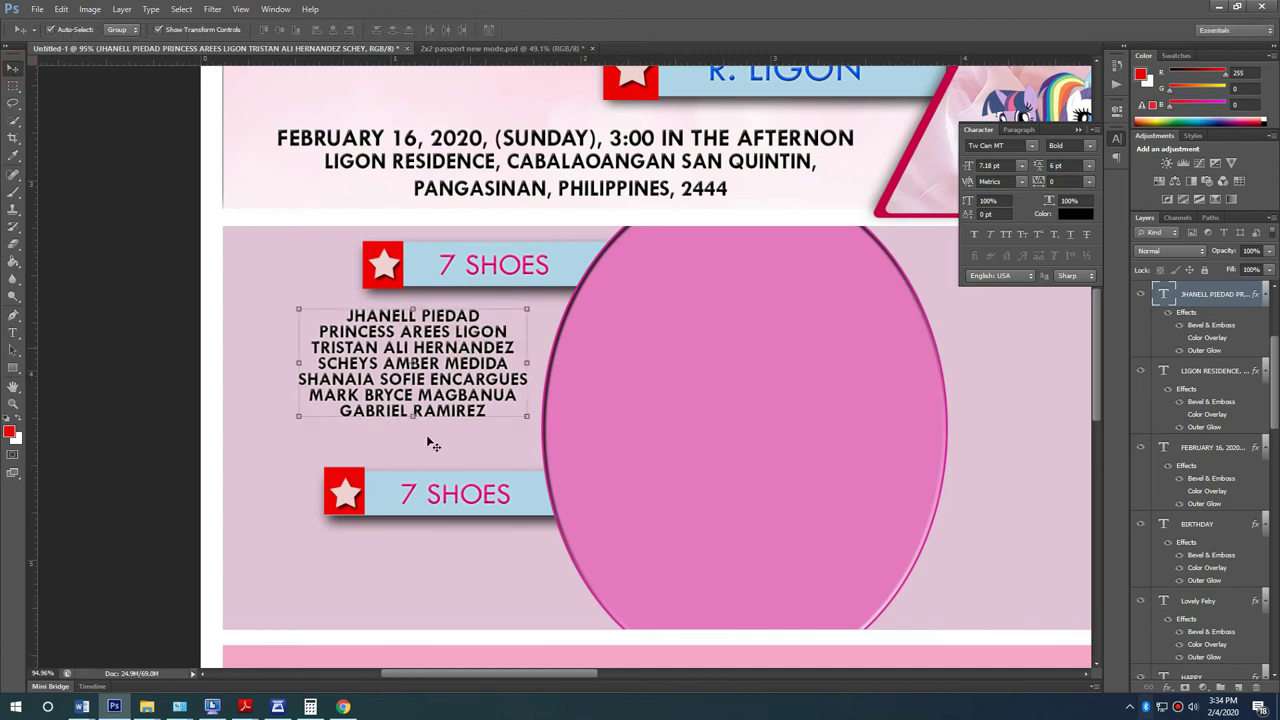
Step: Move the second 7 SHOES banner closer and duplicate the names list beneath it
click(457, 508)
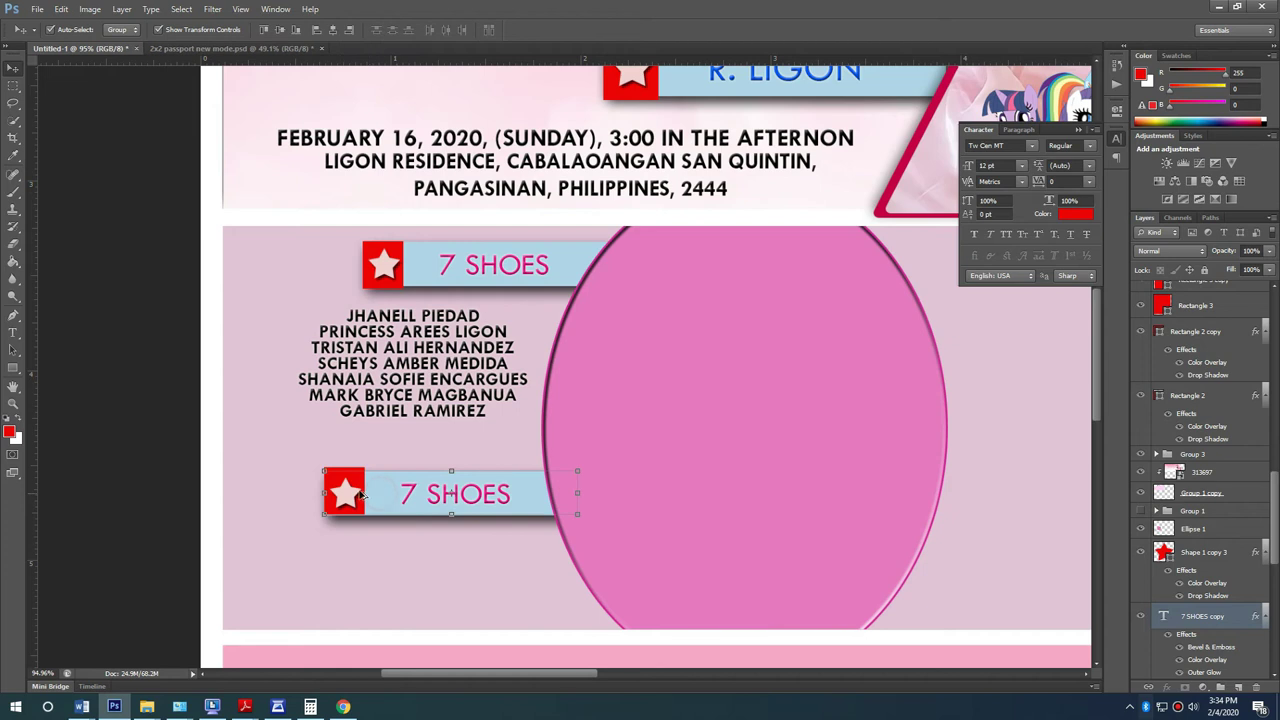
drag(354, 486, 352, 453)
click(426, 375)
drag(466, 402, 480, 602)
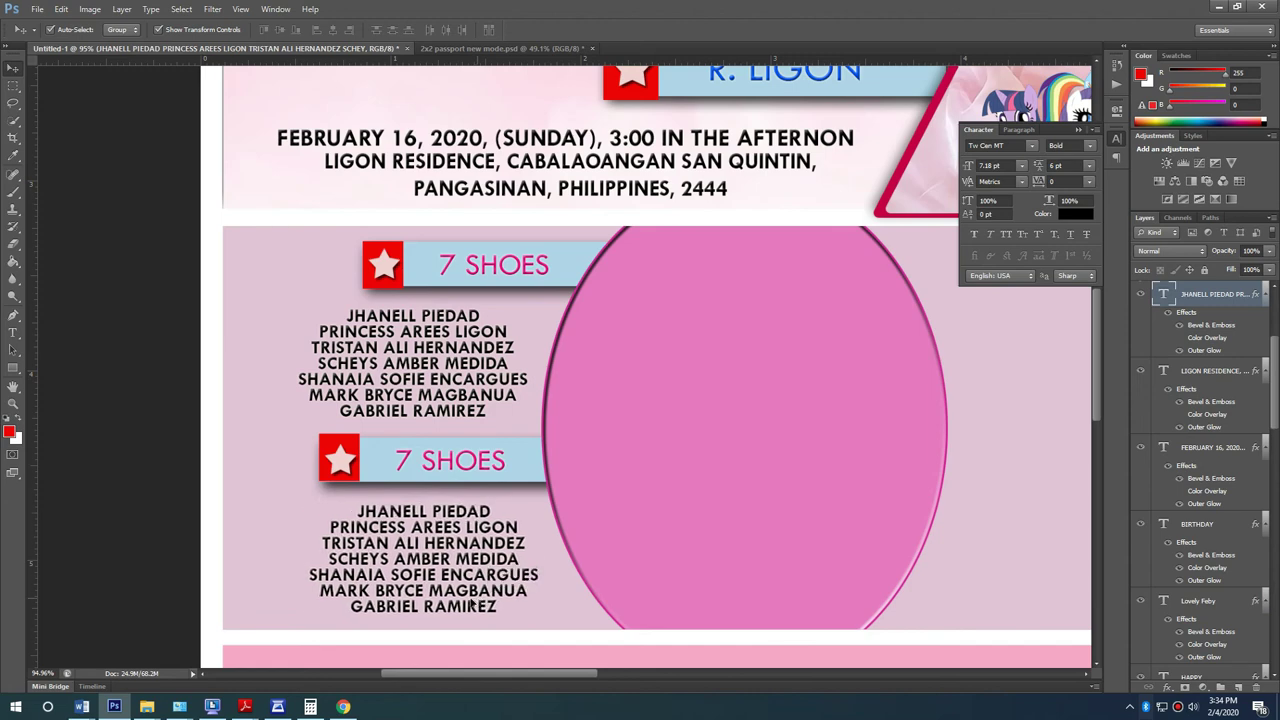
Step: Retitle the second 7 SHOES banner to 7 HUGGABLES using the heading from Word
key(alt+Tab)
scroll(311, 397, down, 3)
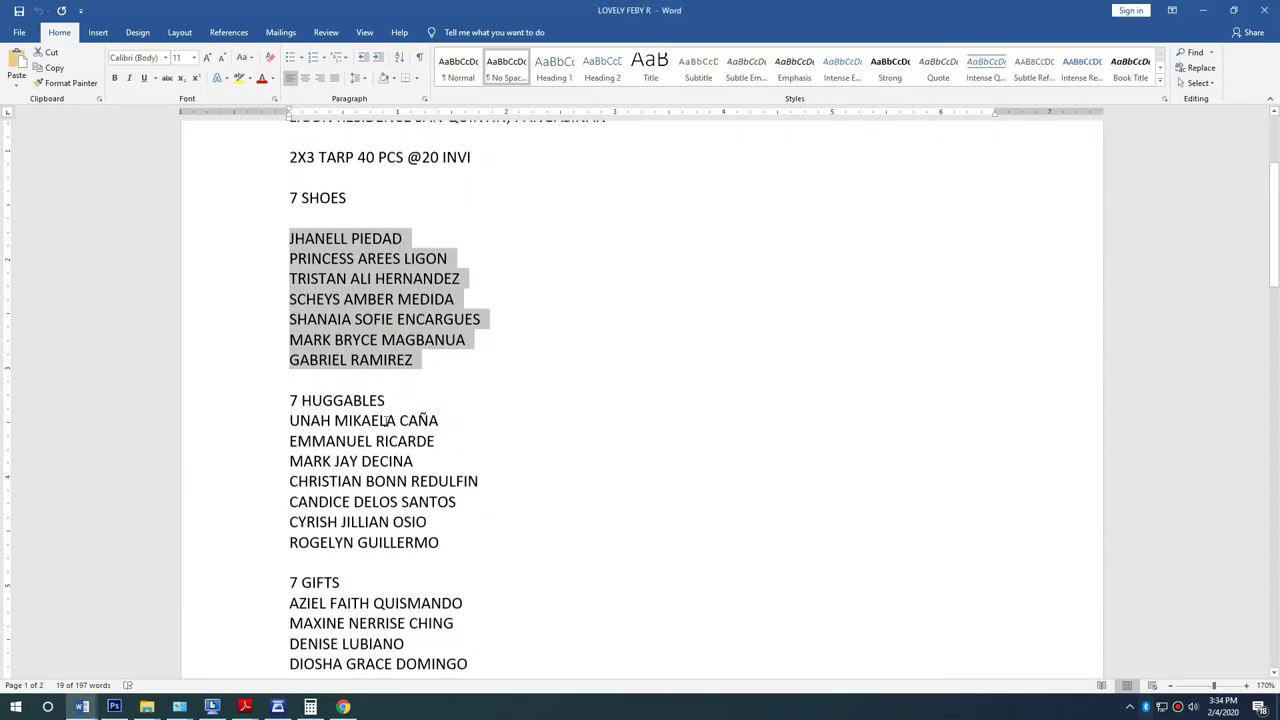
drag(394, 397, 274, 400)
key(alt+Tab)
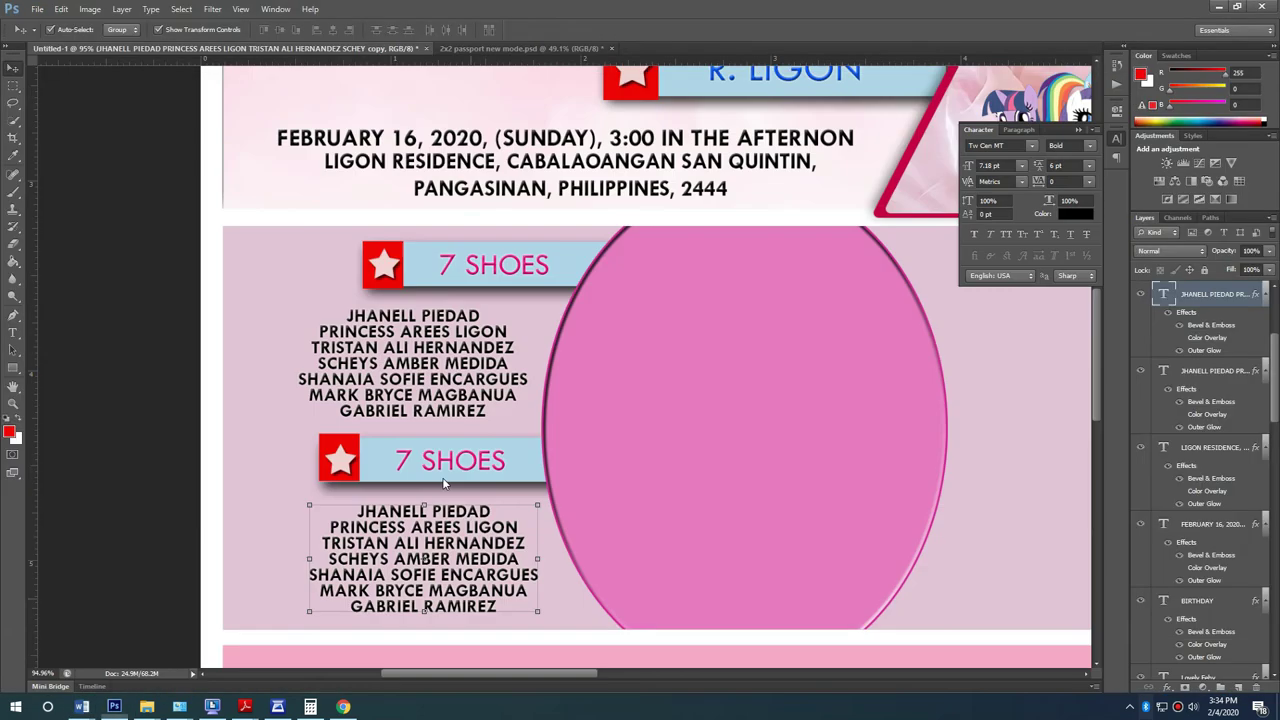
double_click(477, 466)
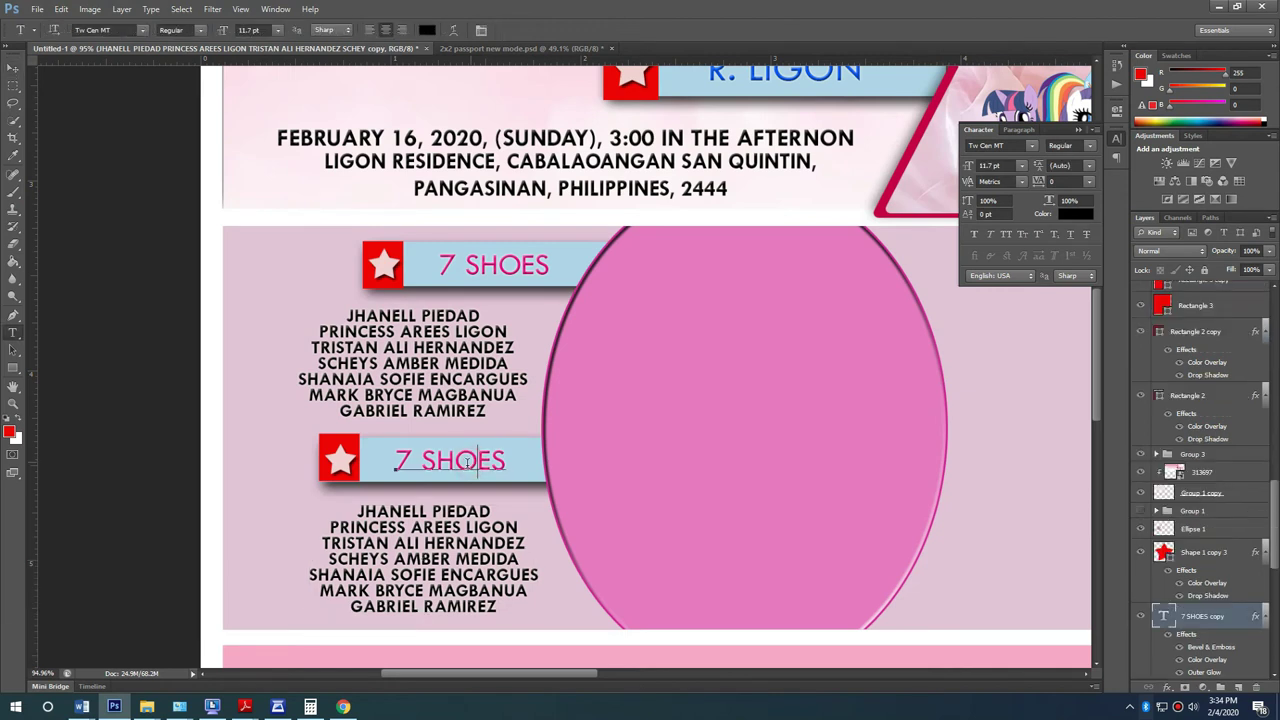
key(ctrl+a)
key(ctrl+v)
click(13, 67)
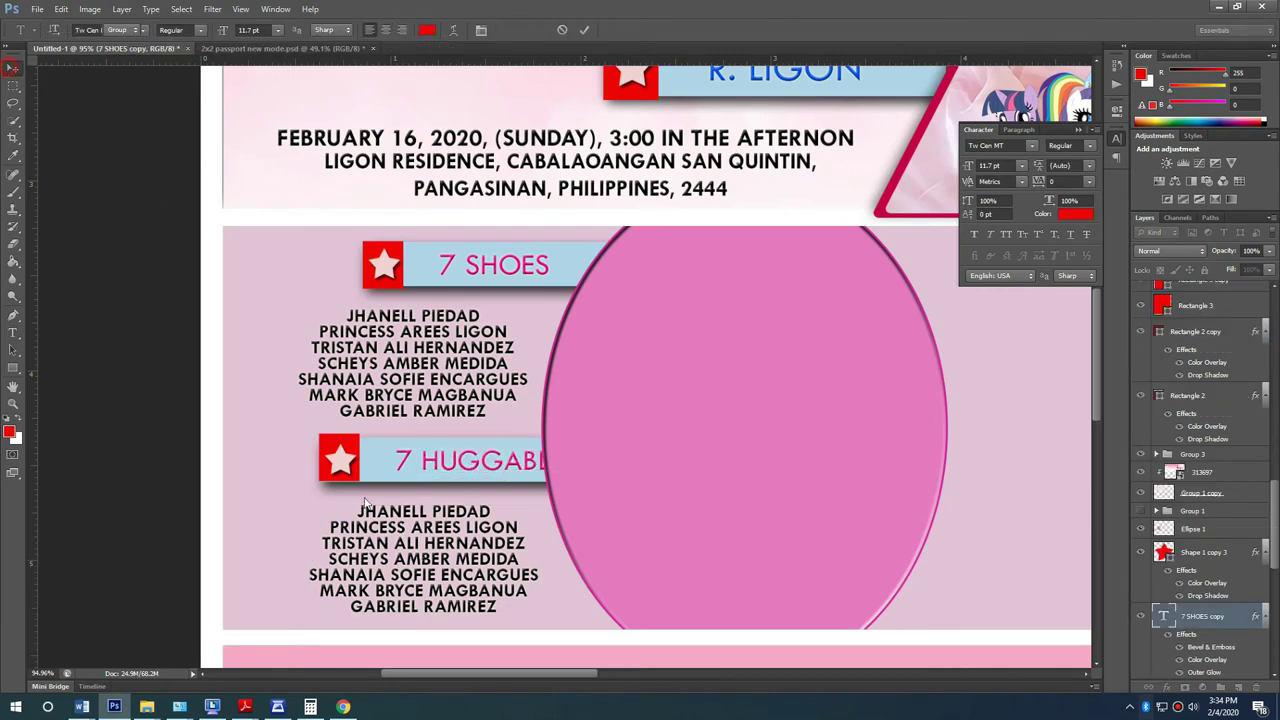
Step: Move the star and red square left and stretch the blue bar to fit 7 HUGGABLES
click(340, 460)
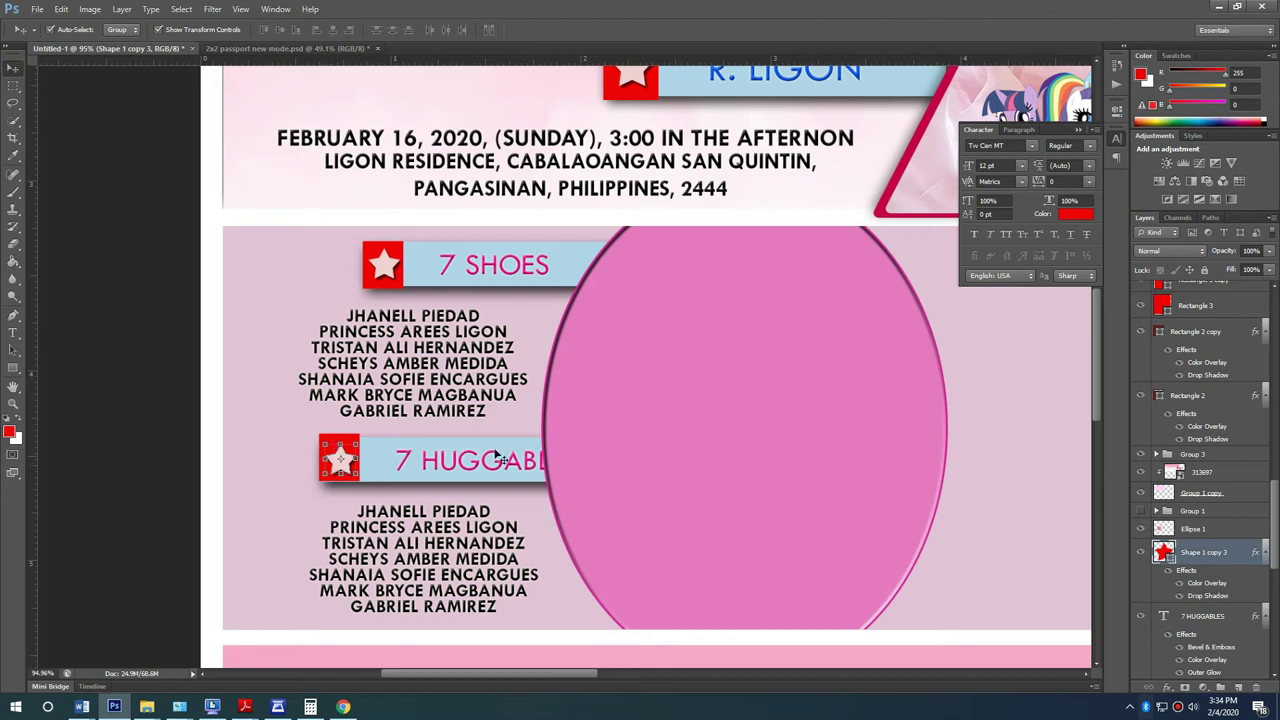
scroll(252, 522, up, 2)
click(372, 440)
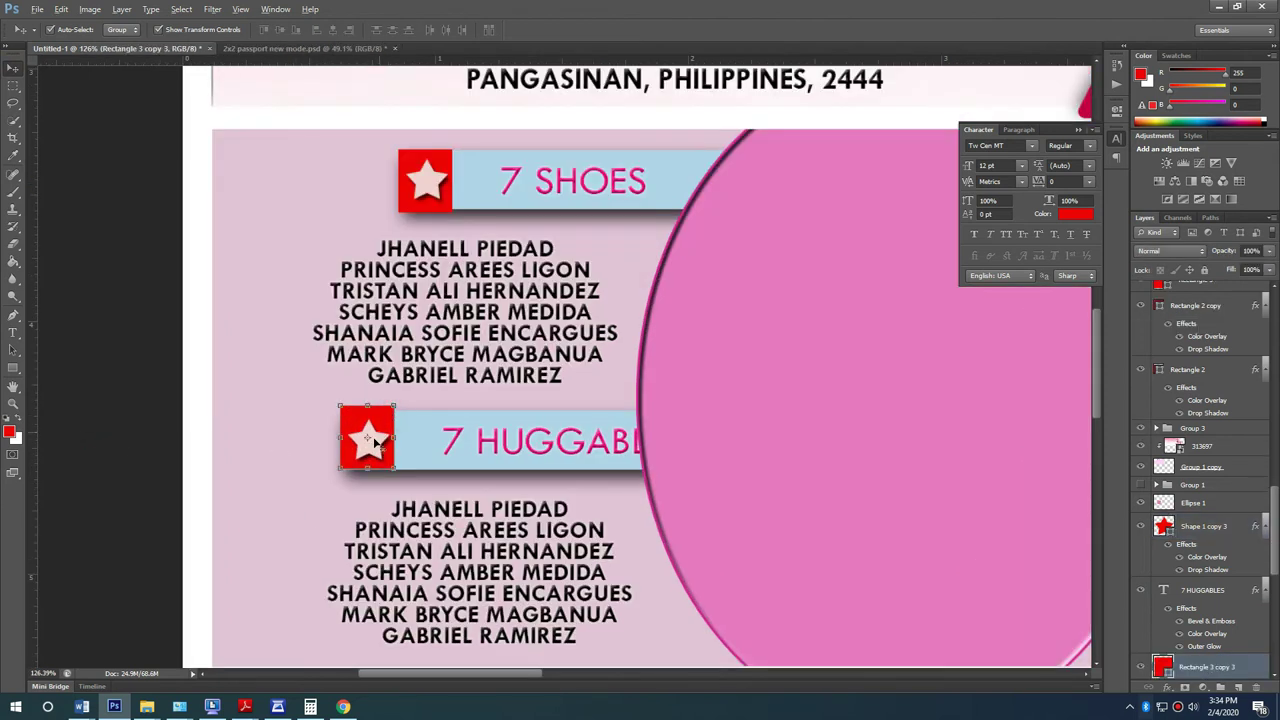
key(ctrl+t)
drag(378, 452, 323, 454)
key(ctrl+z)
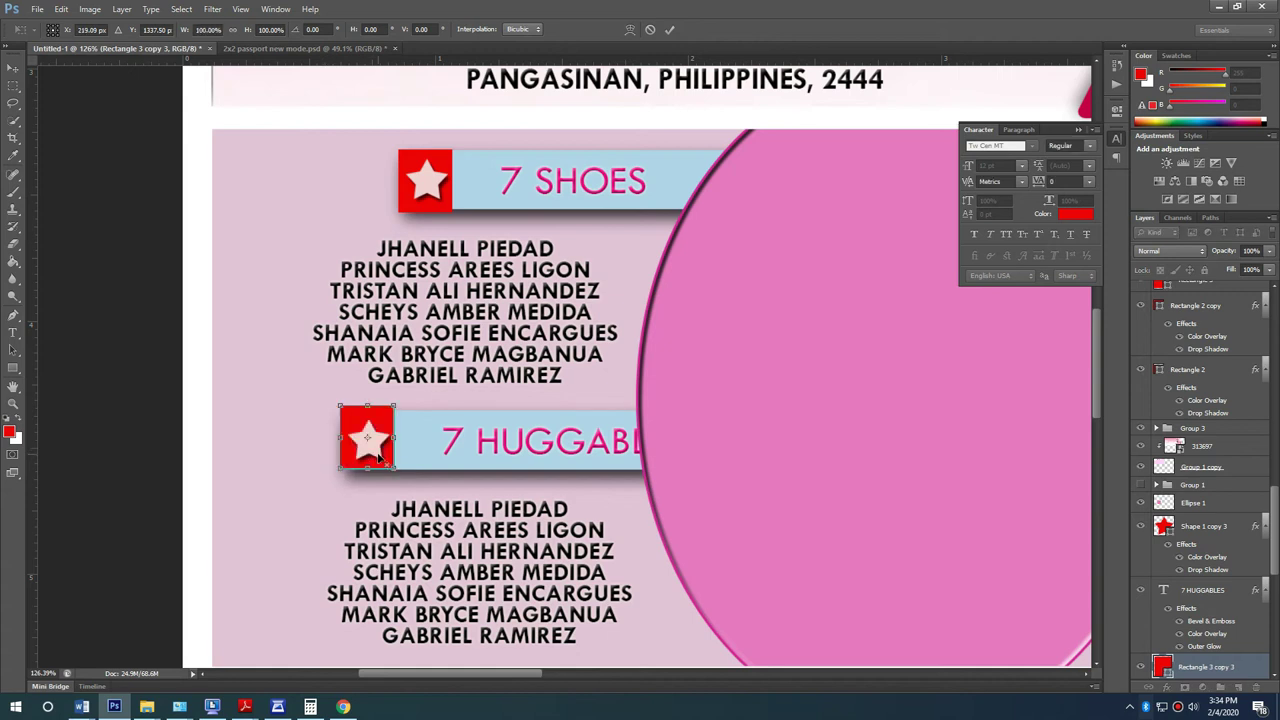
key(Return)
drag(368, 445, 279, 442)
click(352, 451)
key(Return)
drag(520, 443, 445, 446)
Step: Replace the names under 7 HUGGABLES with the seven HUGGABLES names from Word
scroll(363, 497, down, 2)
key(alt+Tab)
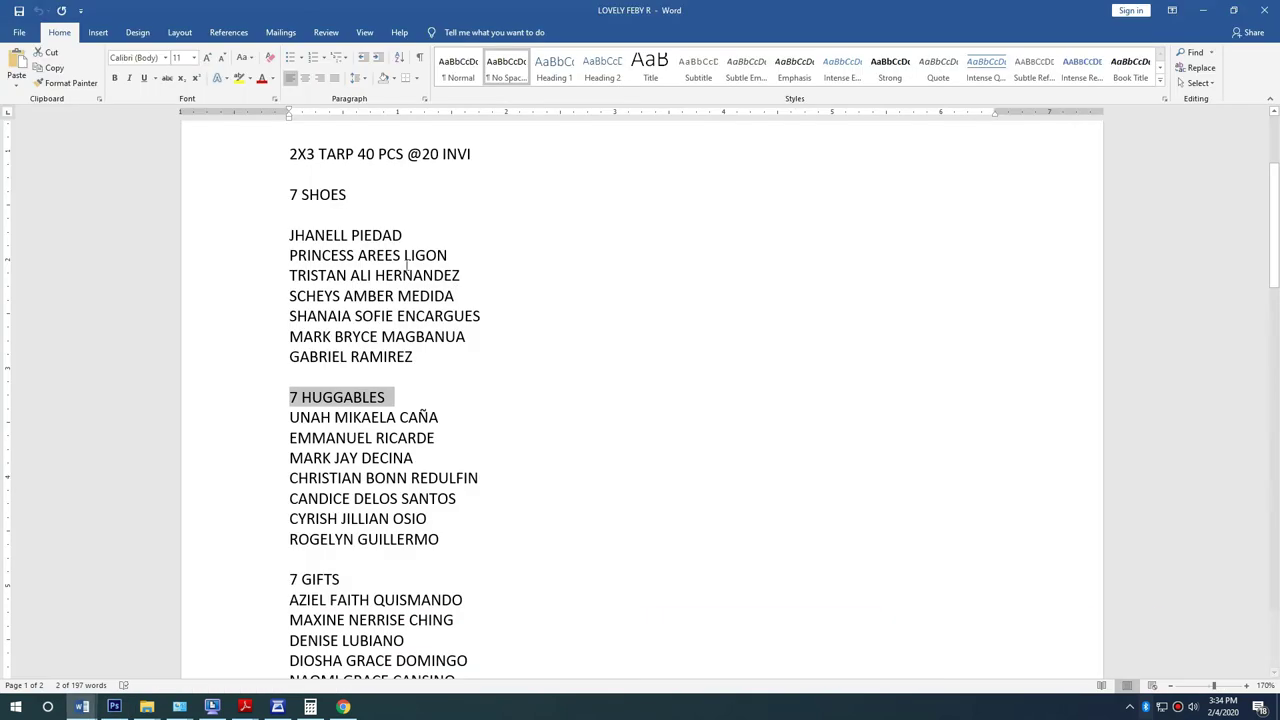
drag(288, 417, 326, 424)
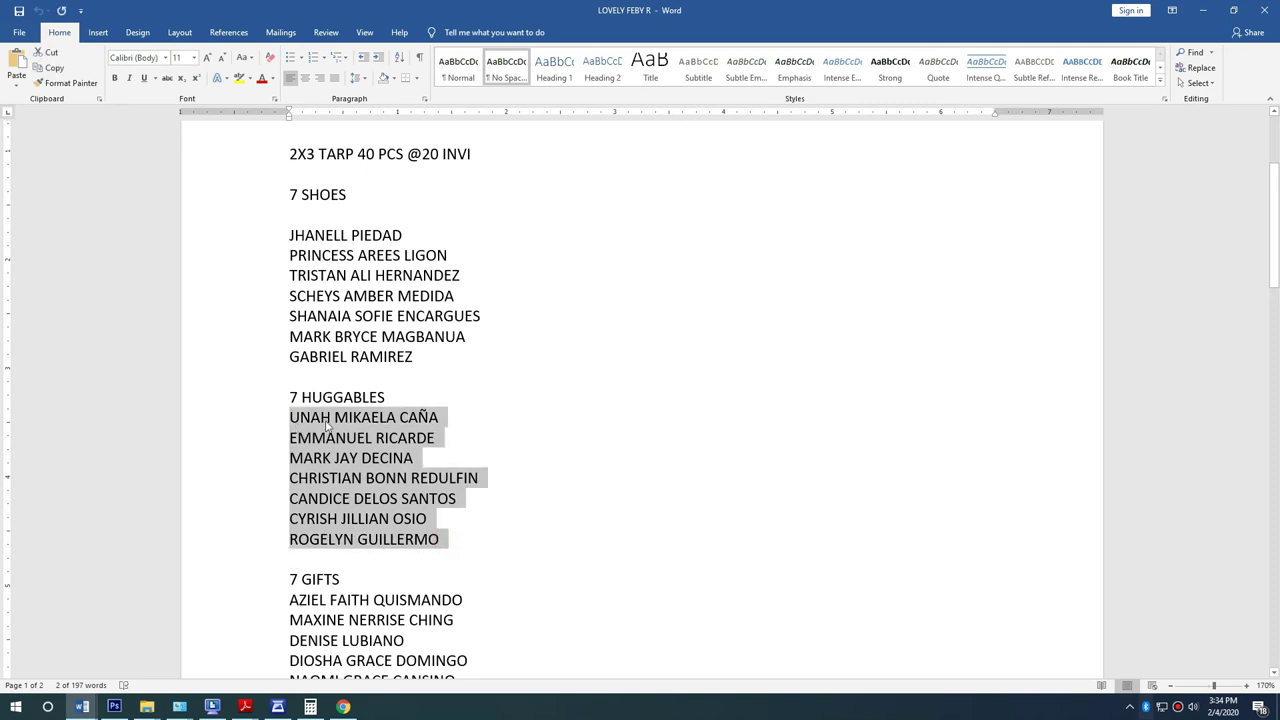
key(alt+Tab)
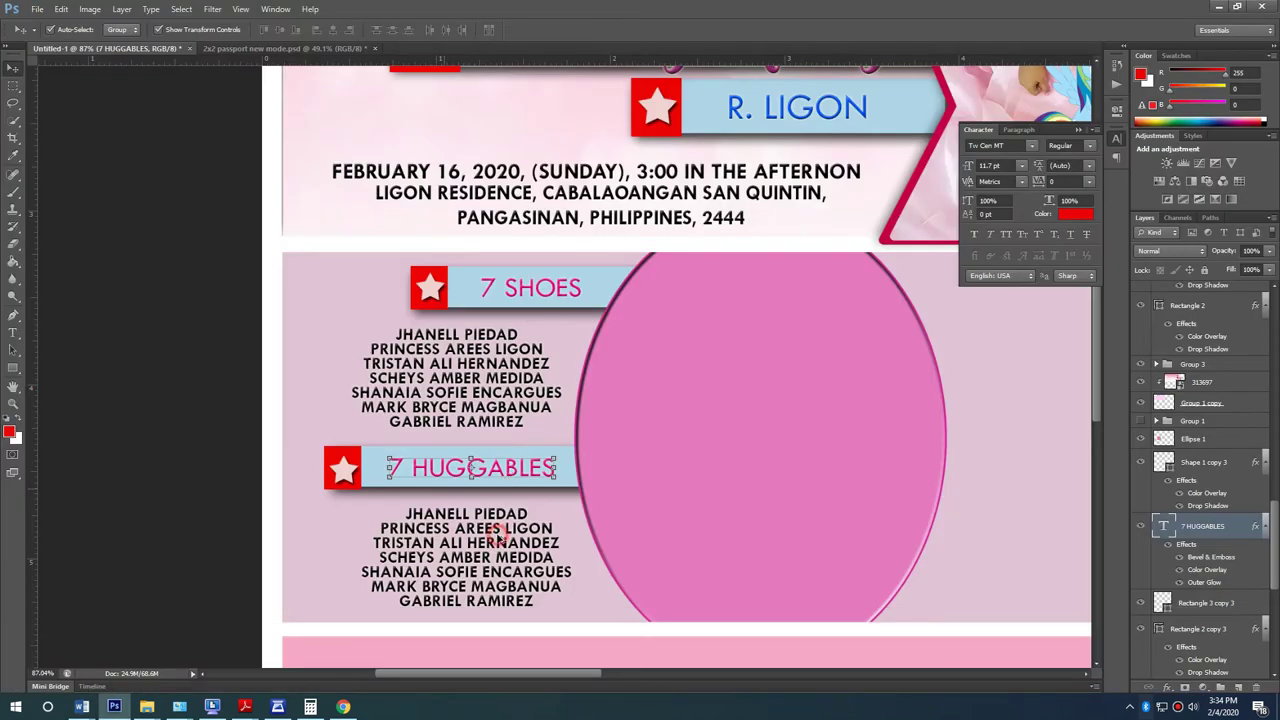
key(t)
click(478, 515)
key(ctrl+a)
key(ctrl+v)
click(14, 67)
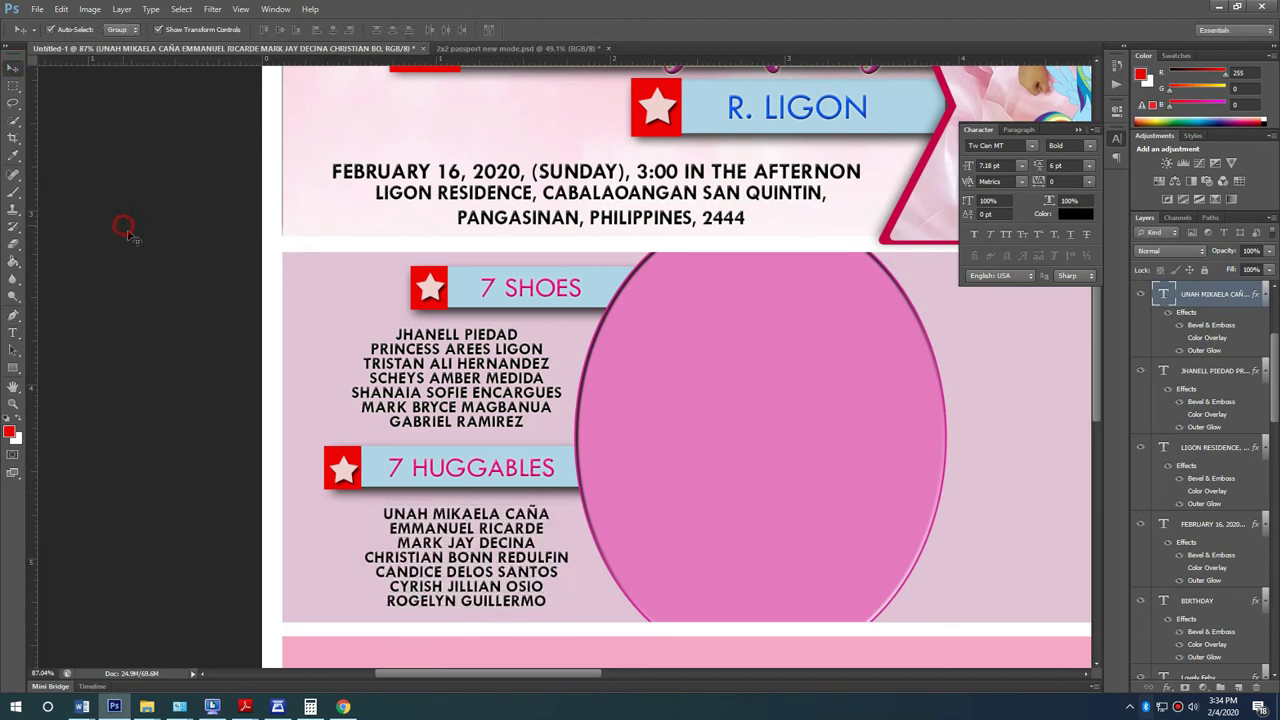
scroll(200, 300, down, 2)
Step: Duplicate the 7 SHOES banner's bar, star, square and title to the right of the oval
scroll(737, 366, down, 2)
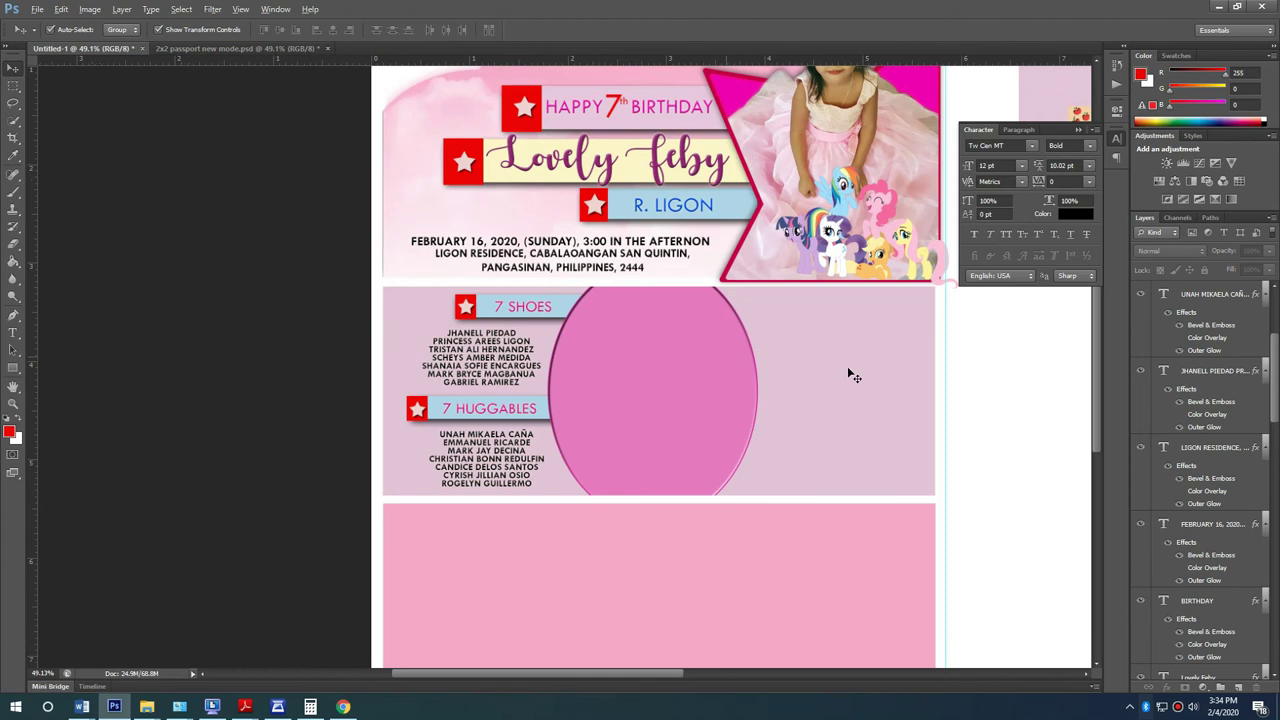
scroll(849, 371, up, 3)
click(322, 287)
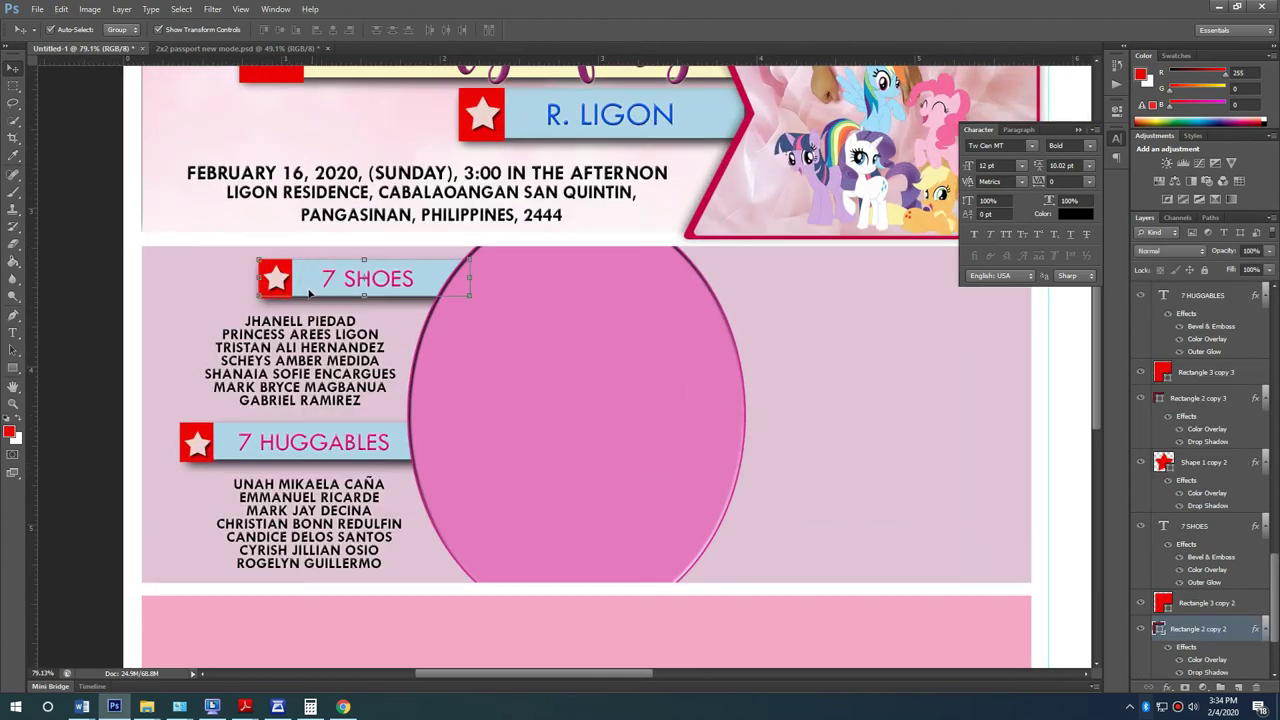
shift+click(285, 268)
shift+click(371, 287)
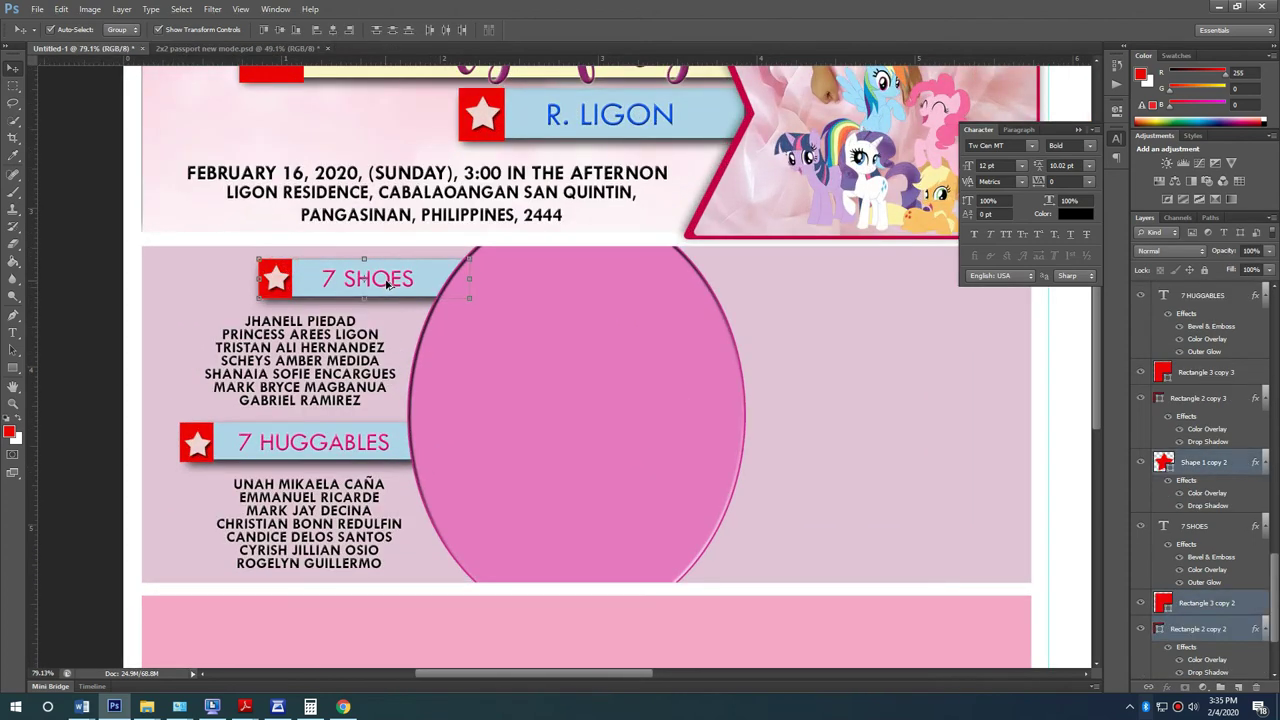
shift+click(390, 283)
drag(390, 283, 848, 280)
Step: Mirror the right banner with the star and red square at its stretched bar's right end
mouse_move(727, 276)
mouse_down()
mouse_move(920, 318)
mouse_move(882, 335)
mouse_move(705, 285)
mouse_up()
drag(886, 274, 908, 277)
key(Return)
drag(888, 337, 893, 280)
drag(810, 280, 776, 278)
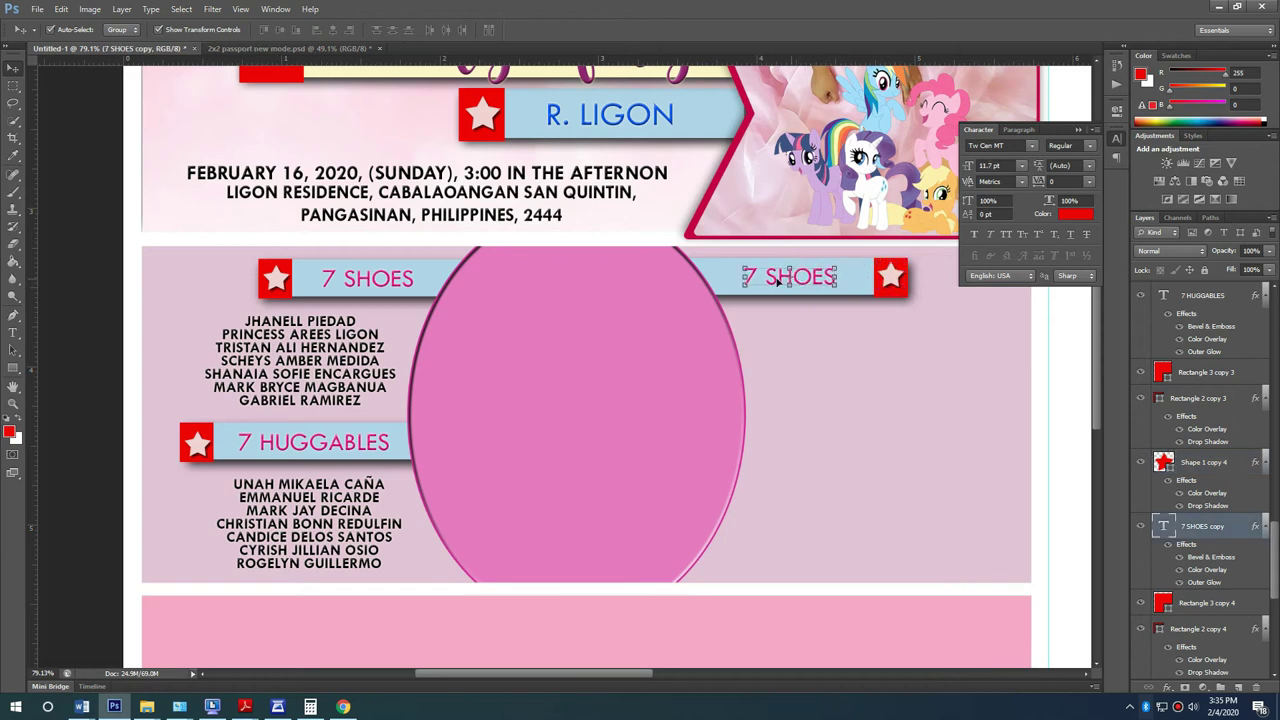
key(alt+Tab)
Step: Retitle the right banner to 7 GIFTS using the word copied from Word
scroll(343, 363, down, 4)
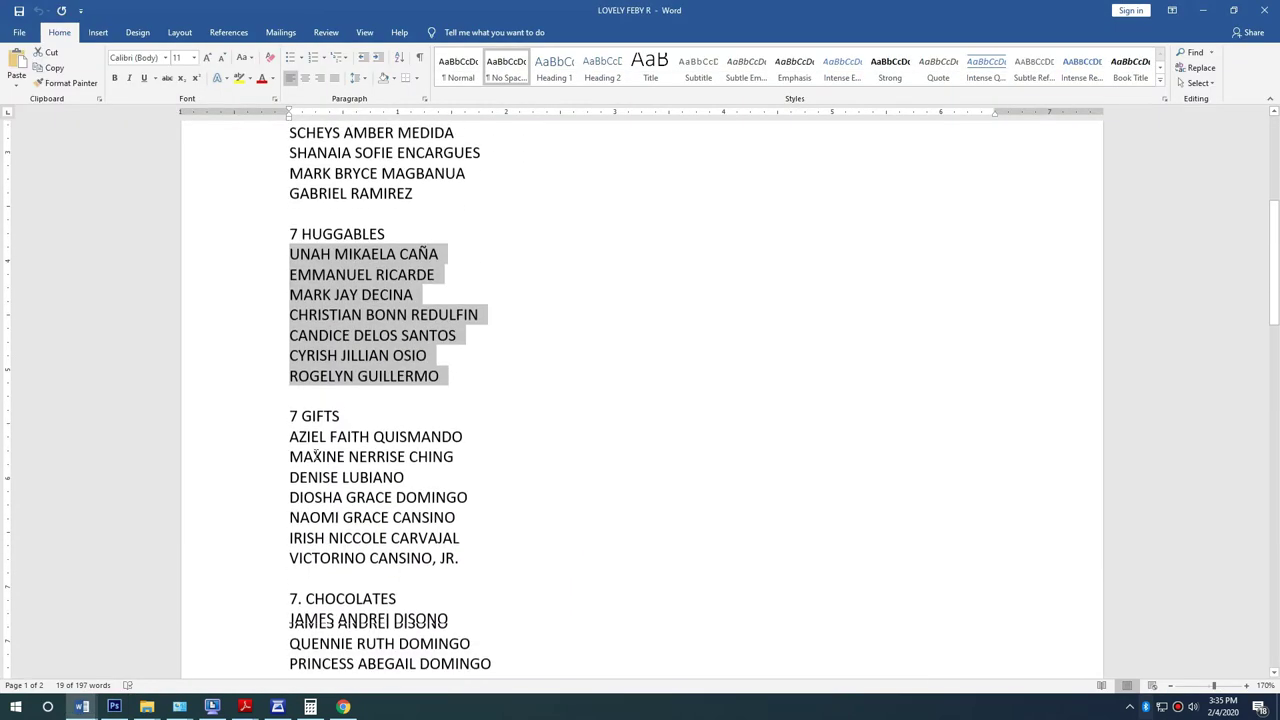
drag(343, 363, 288, 363)
key(alt+Tab)
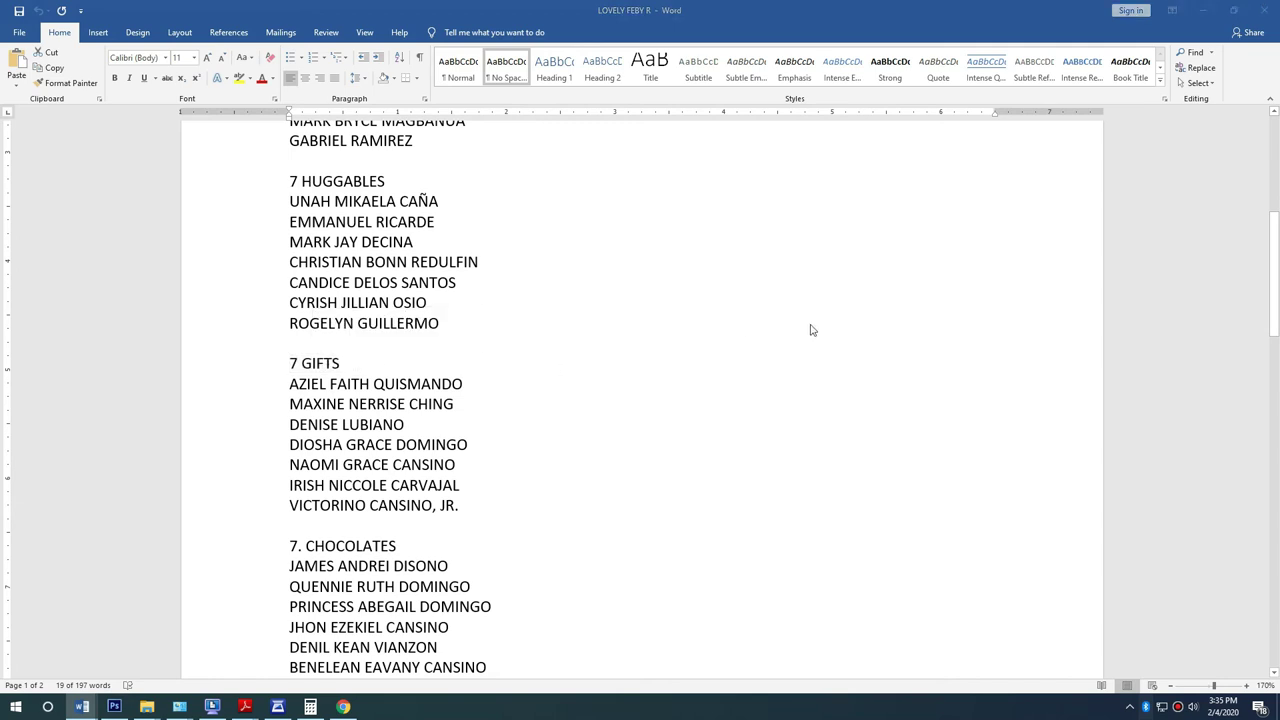
key(t)
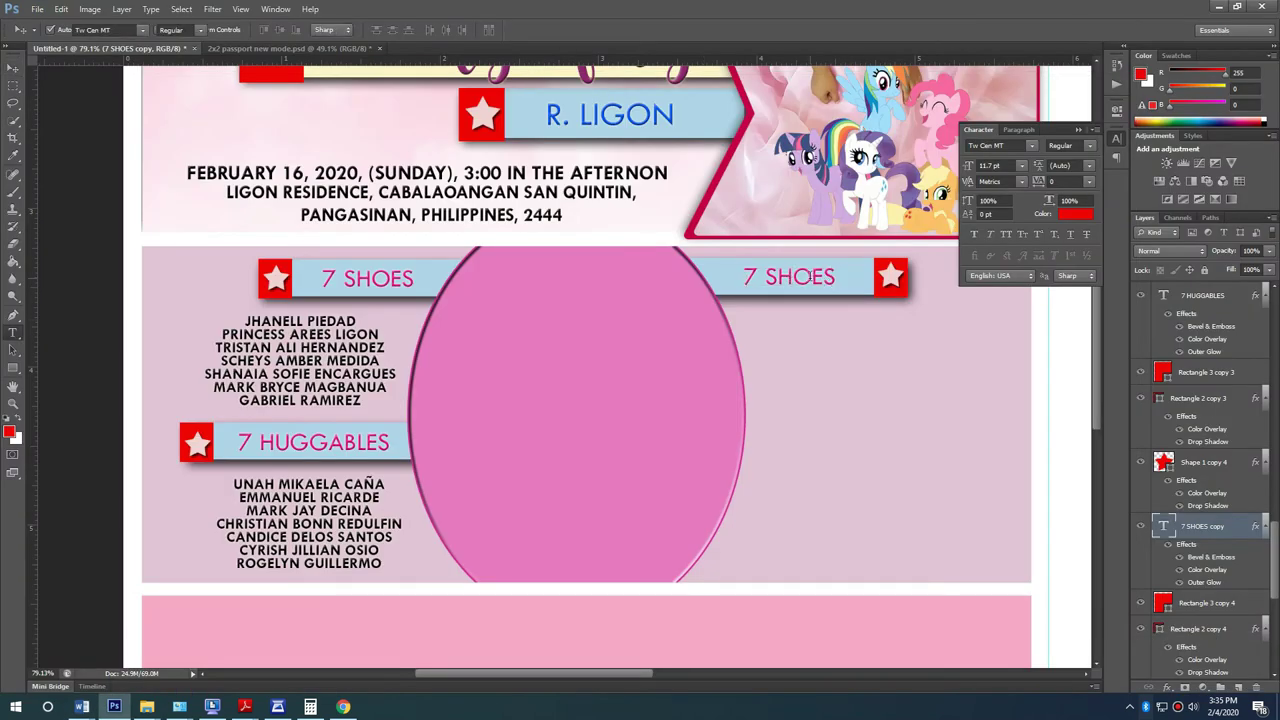
key(Return)
key(Right)
key(ctrl+a)
key(ctrl+v)
click(12, 68)
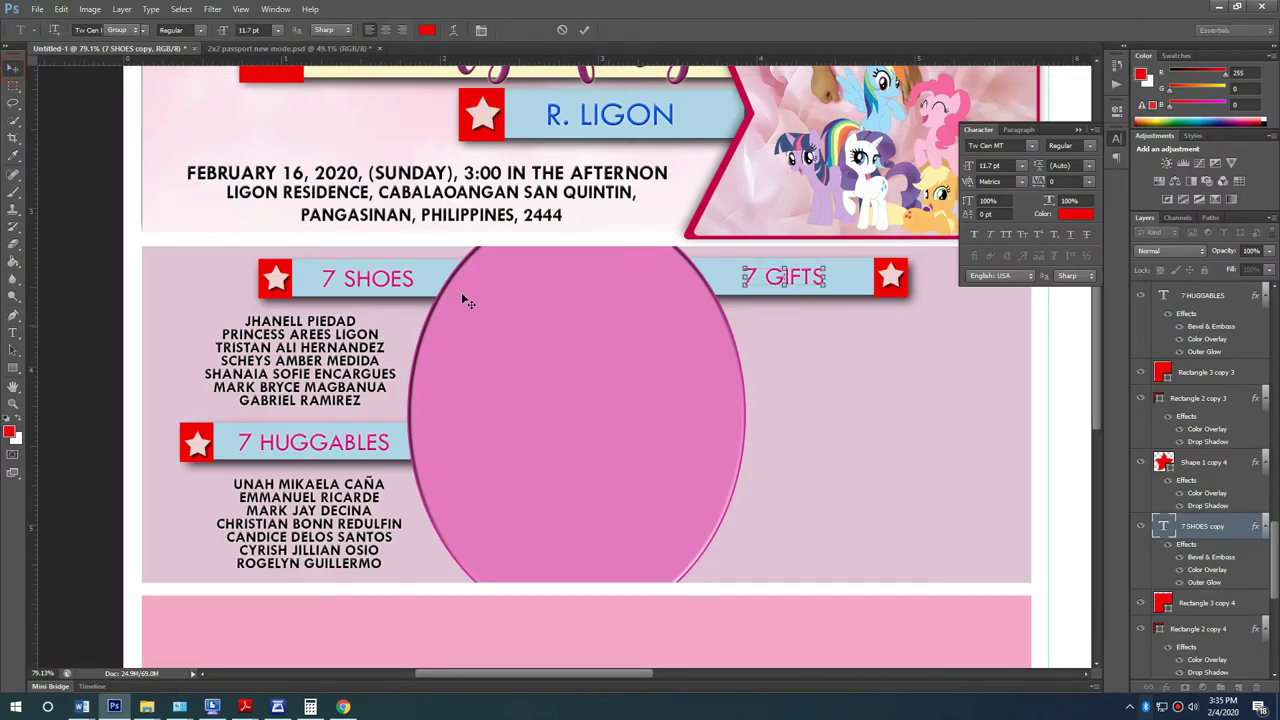
Step: Copy the names block under 7 GIFTS and replace it with the seven GIFTS names
drag(326, 352, 884, 331)
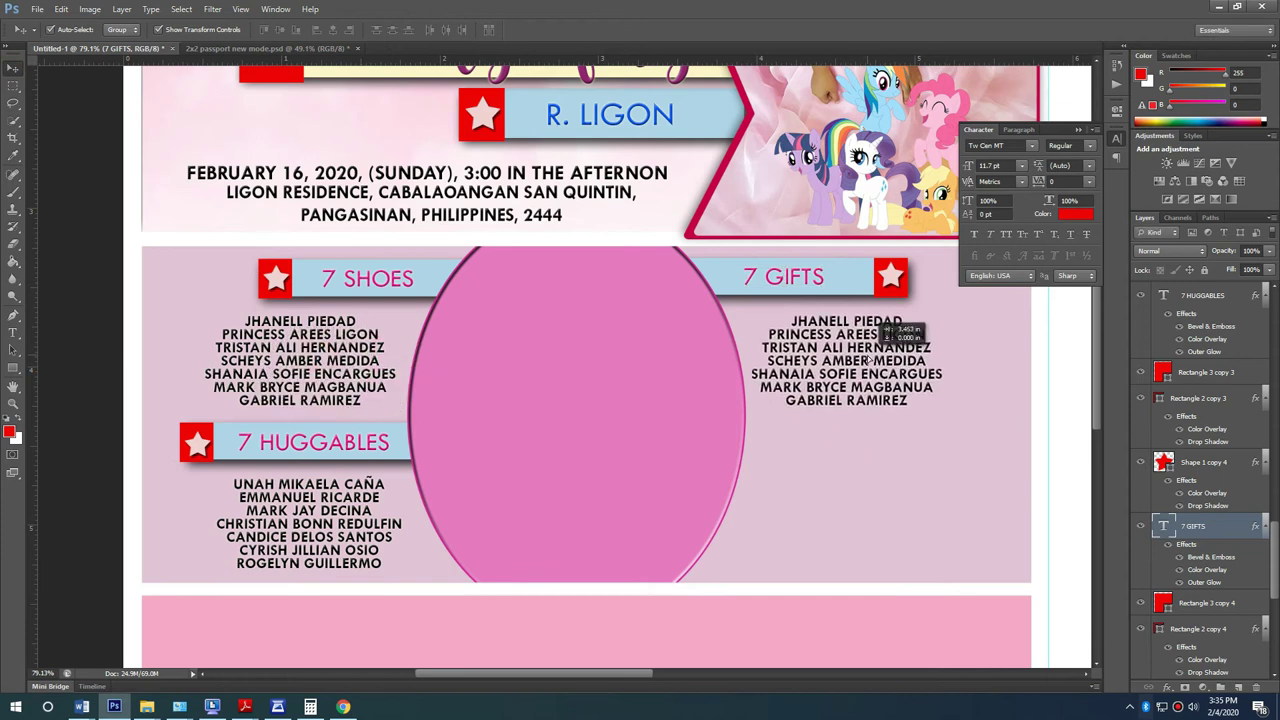
key(alt+Tab)
drag(290, 388, 461, 507)
click(717, 397)
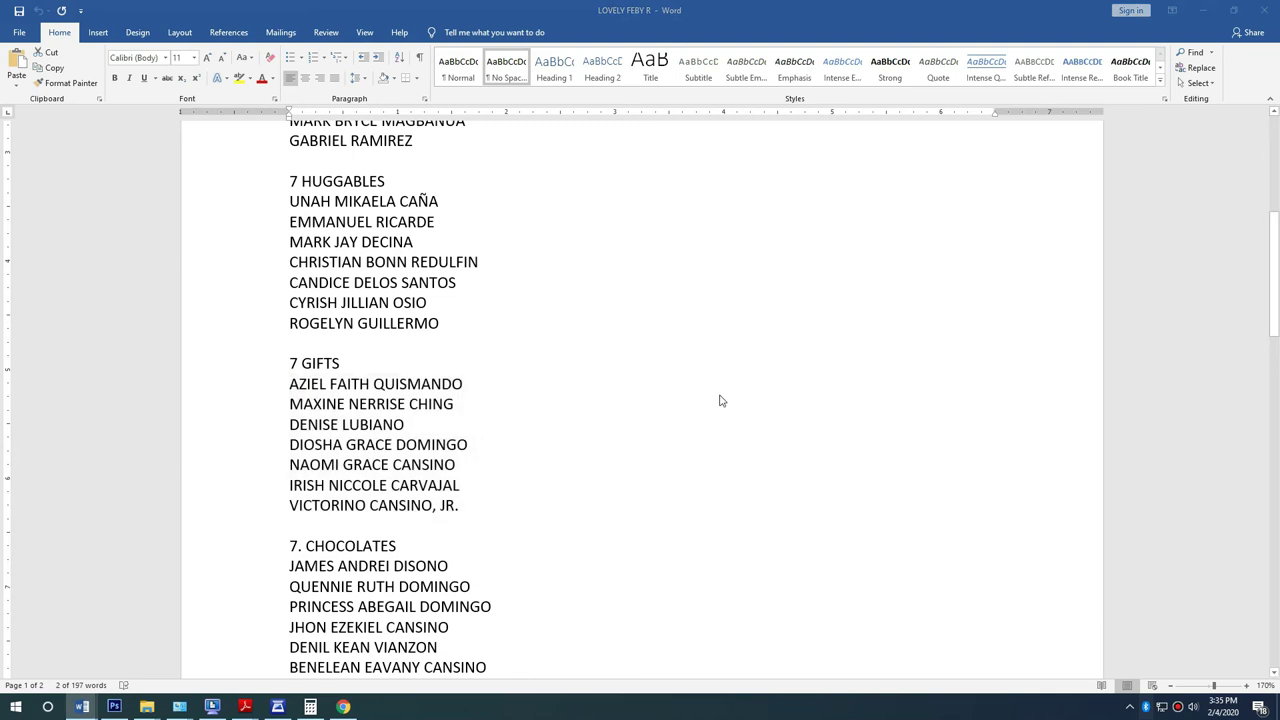
key(alt+Tab)
key(t)
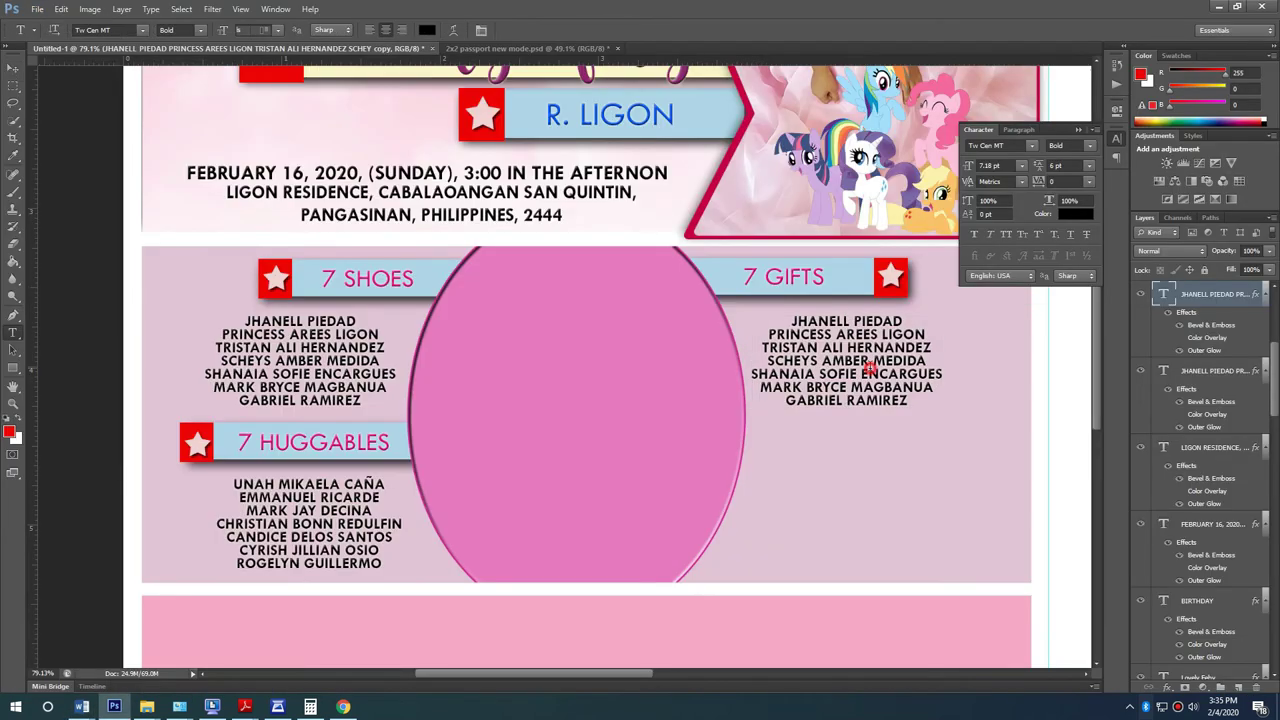
click(846, 411)
key(ctrl+a)
key(ctrl+v)
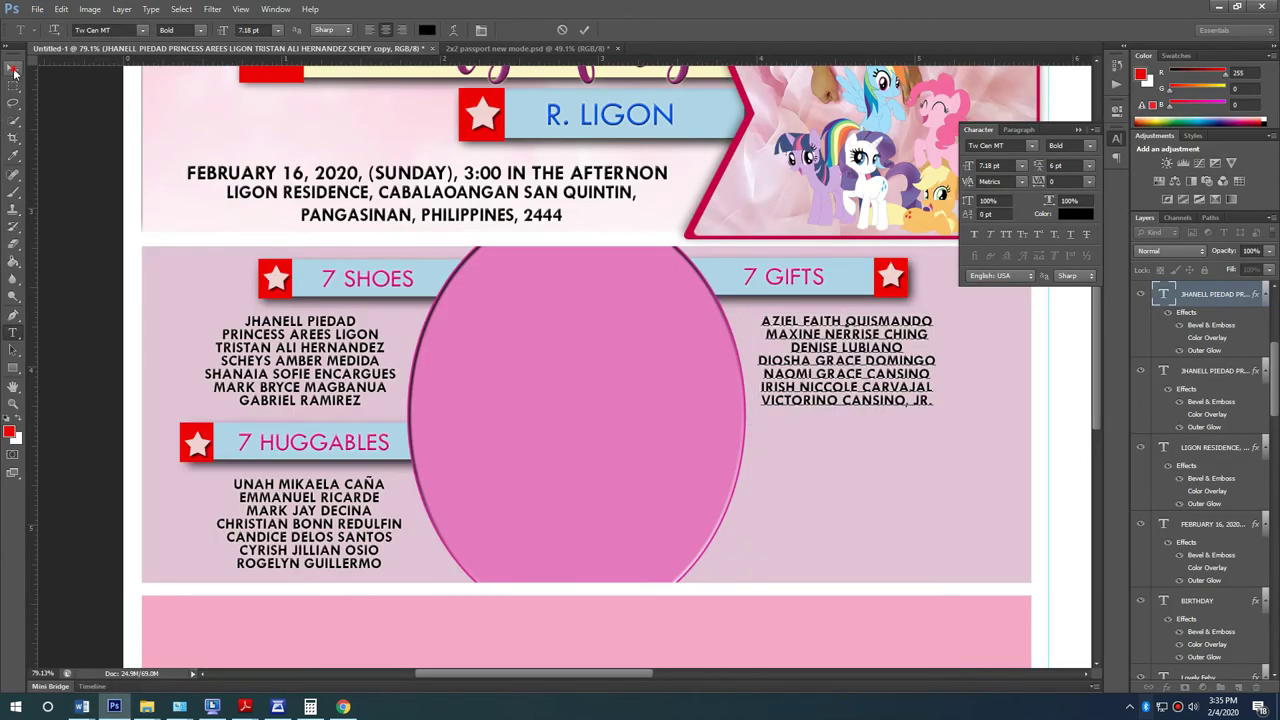
click(12, 67)
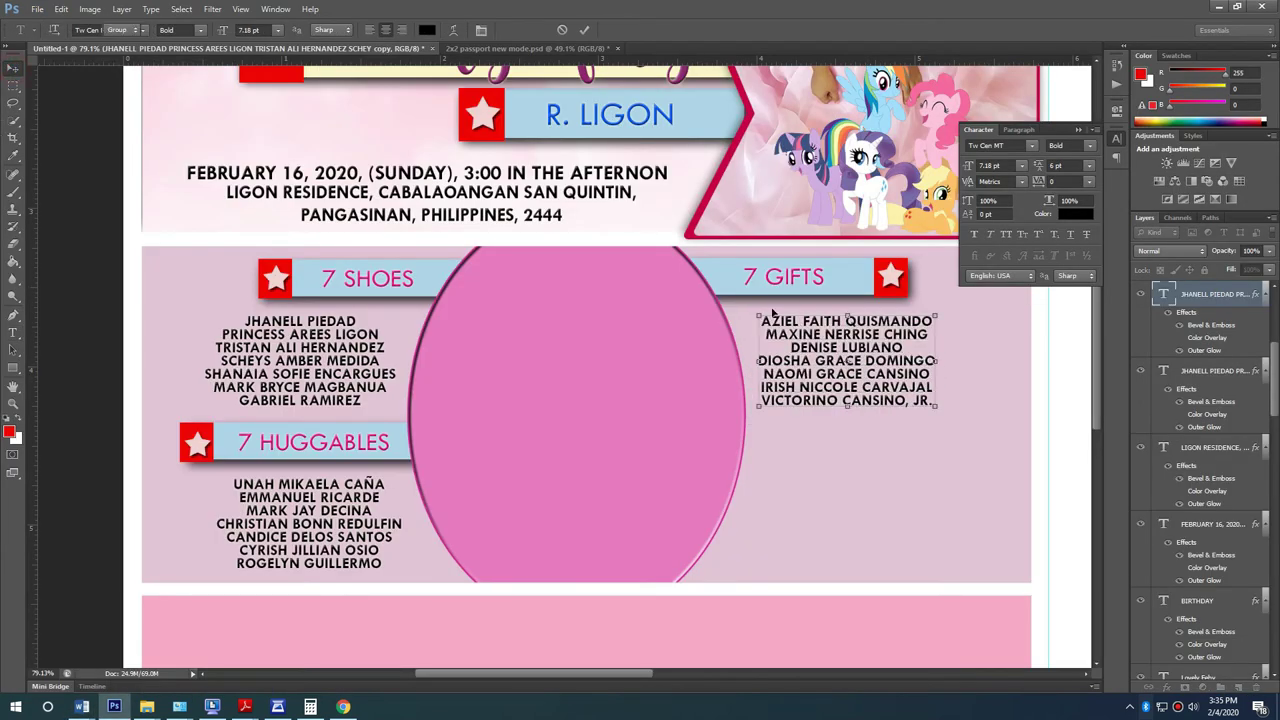
click(800, 288)
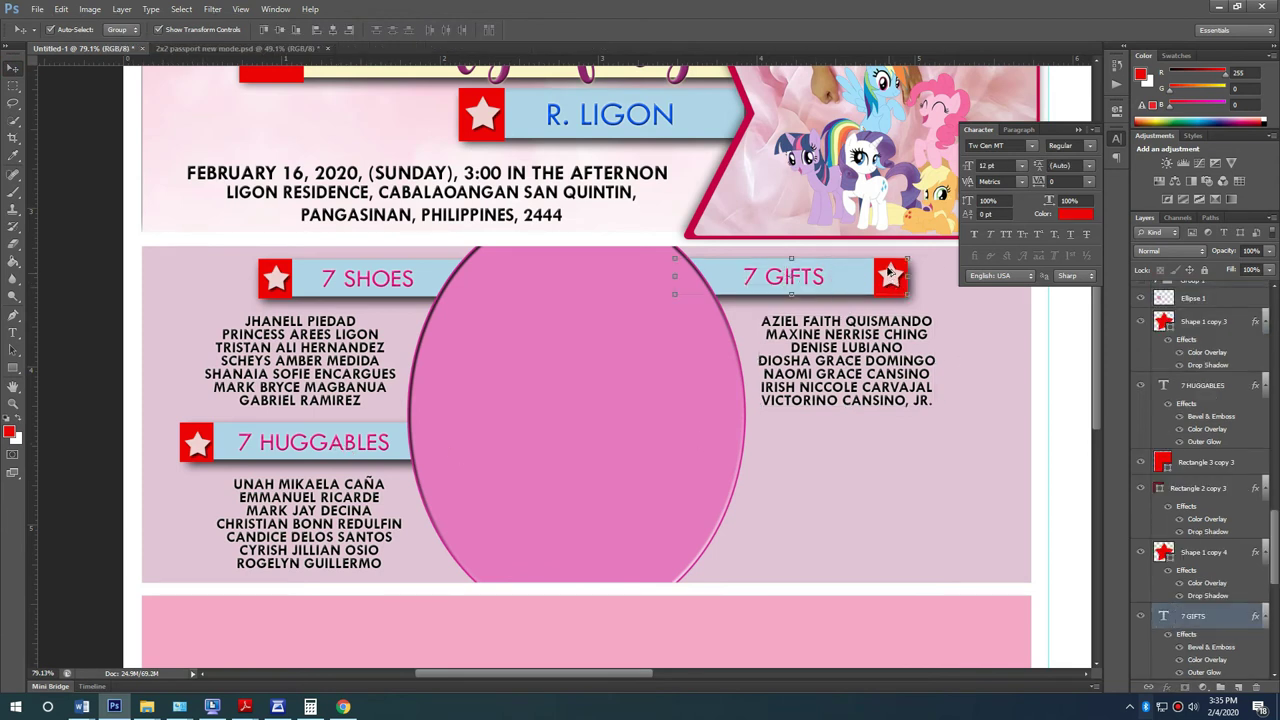
Step: Lower the 7 GIFTS heading and star level with 7 HUGGABLES
shift+click(889, 271)
drag(858, 277, 902, 442)
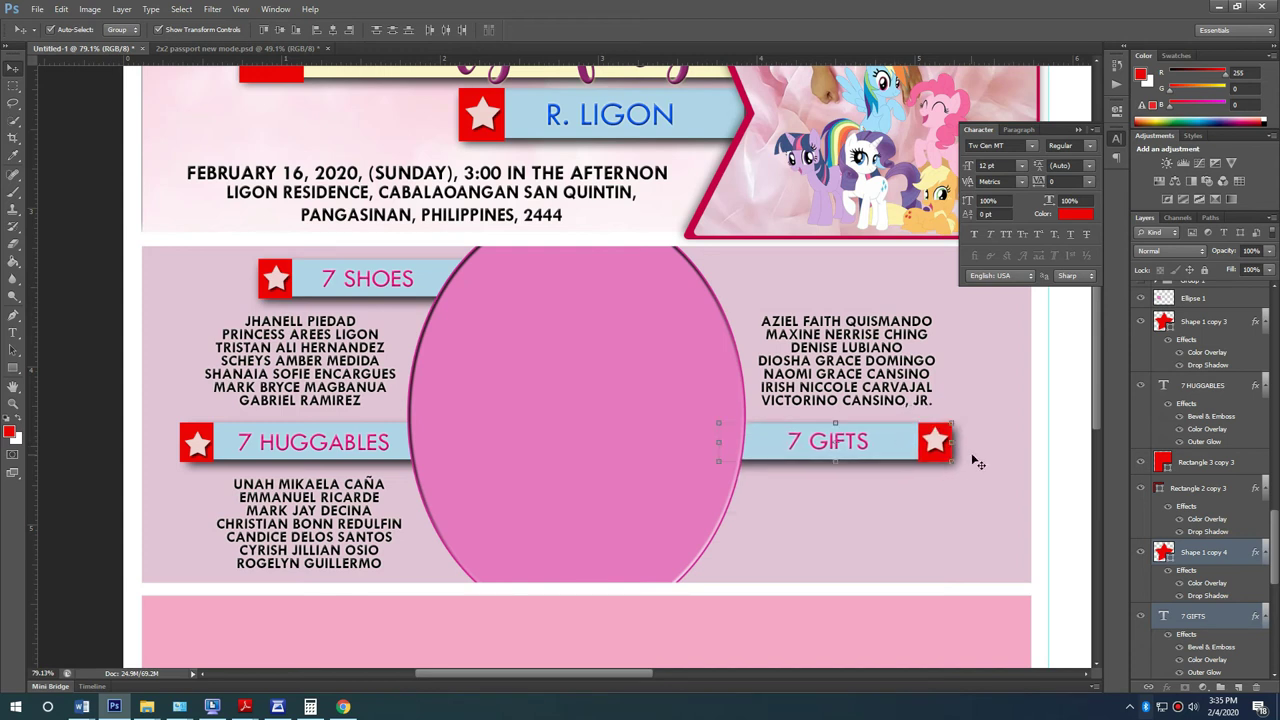
key(Right)
key(Right)
key(Right)
key(Right)
key(Right)
key(Right)
key(Right)
key(Right)
key(Right)
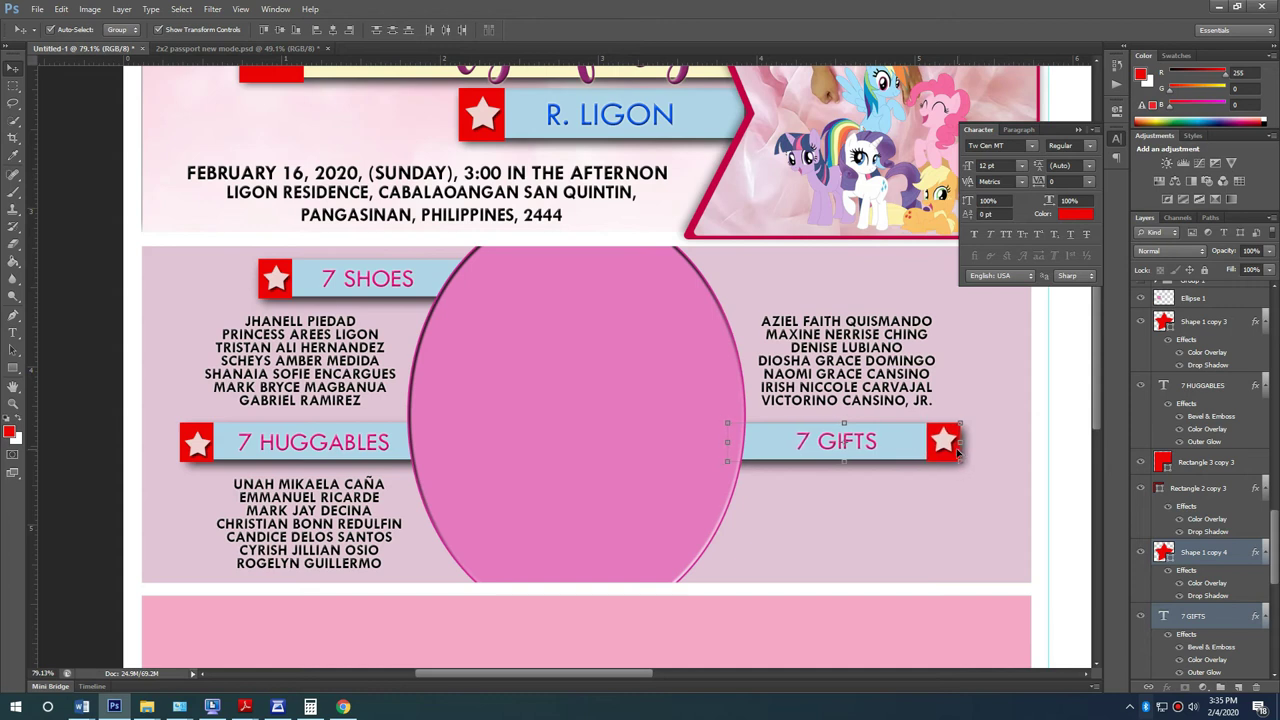
click(1018, 475)
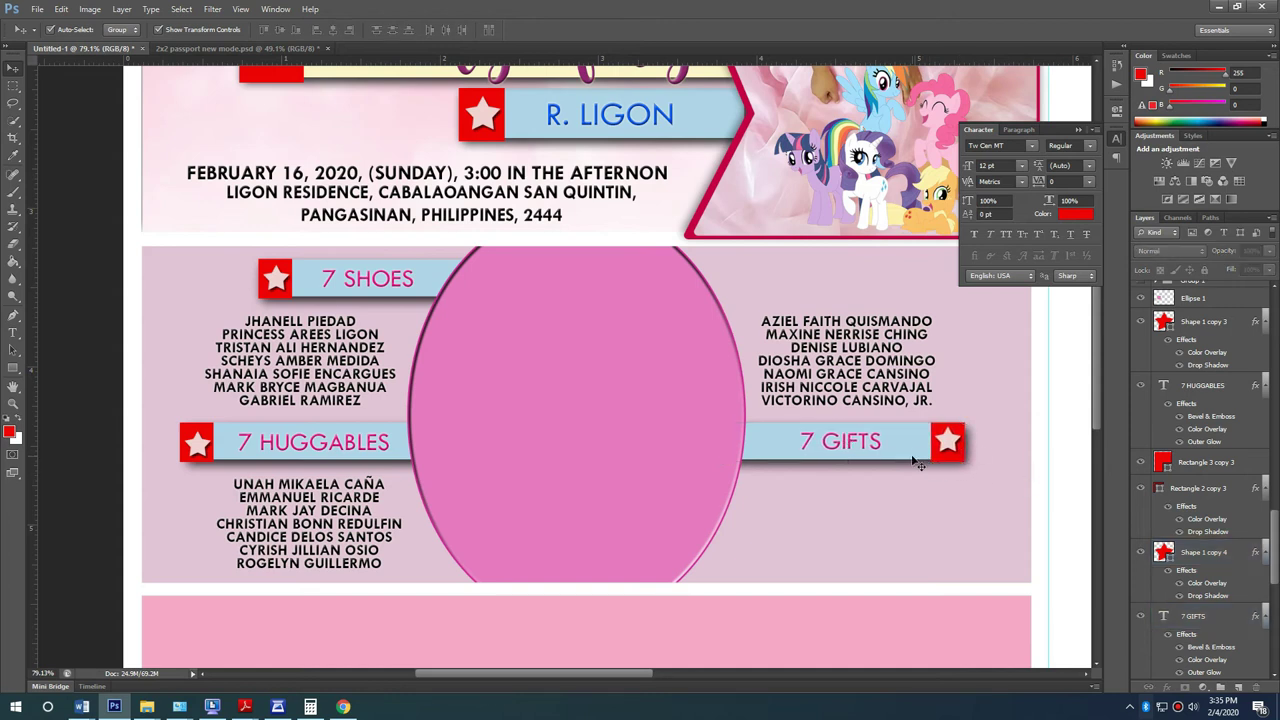
Step: Duplicate the 7 GIFTS banner up level with 7 SHOES, above the right names list
click(866, 446)
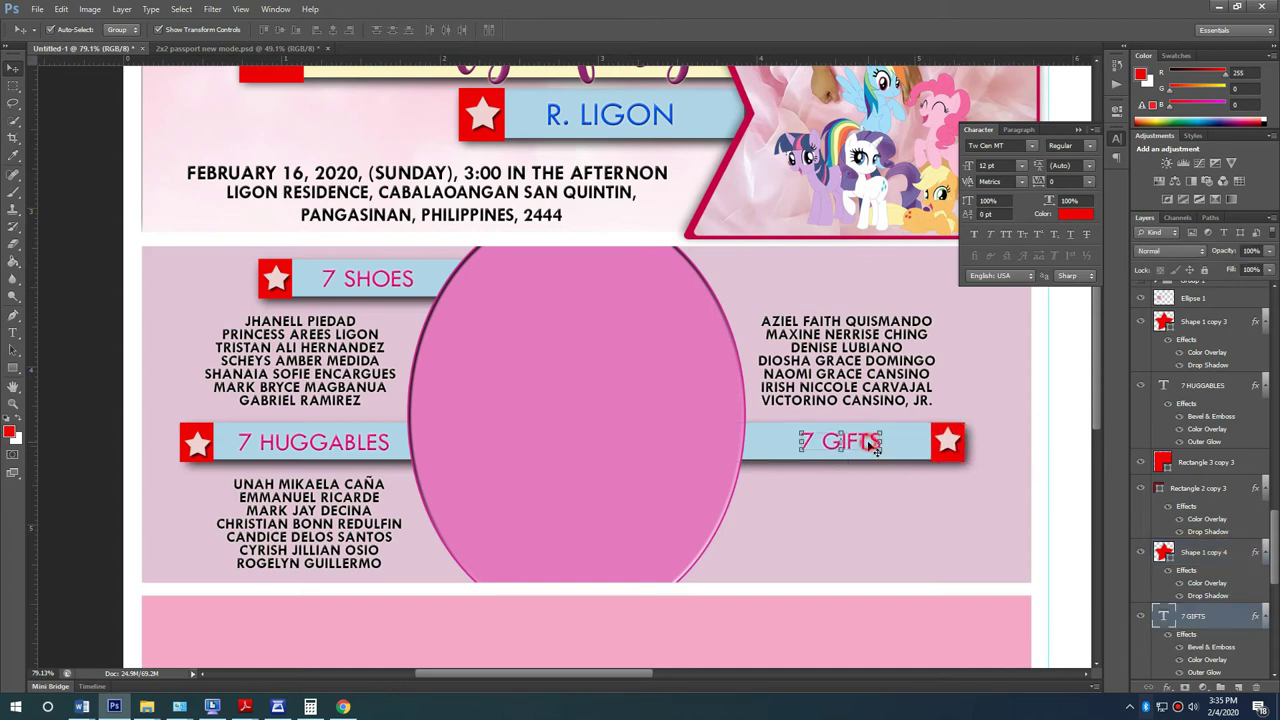
shift+click(946, 446)
drag(916, 445, 850, 282)
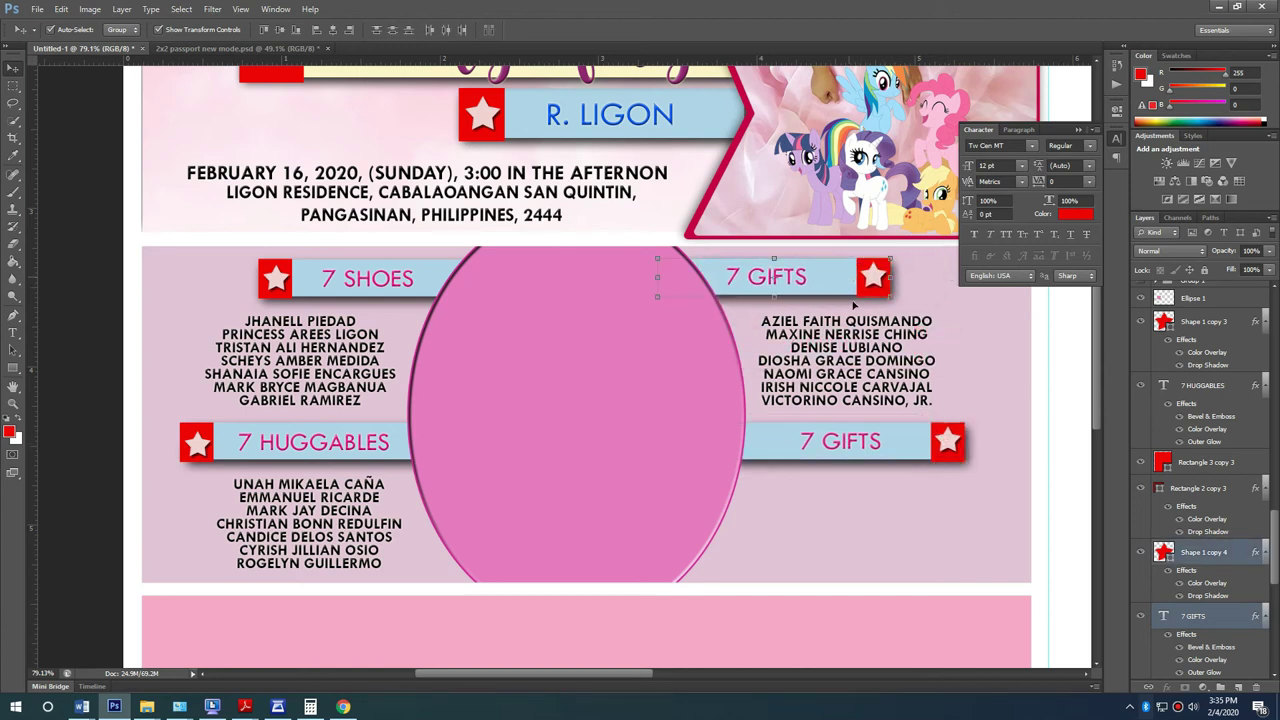
click(1049, 482)
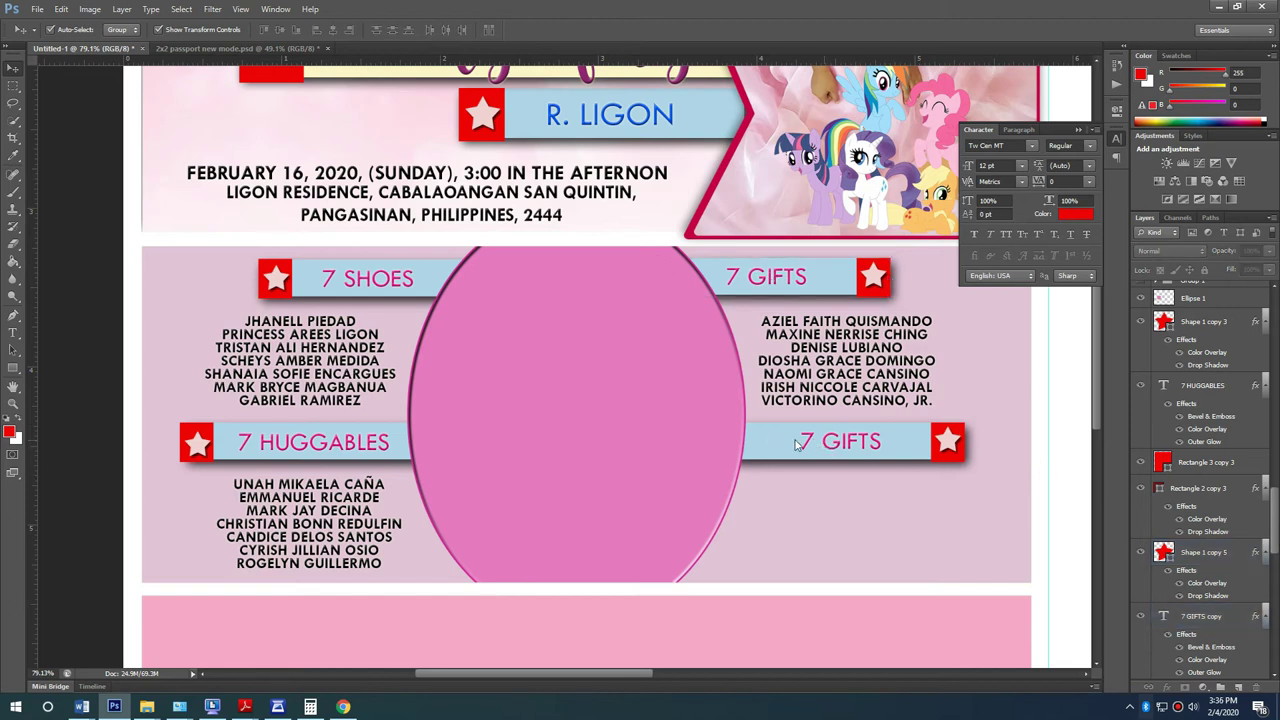
key(alt+Tab)
scroll(291, 351, down, 4)
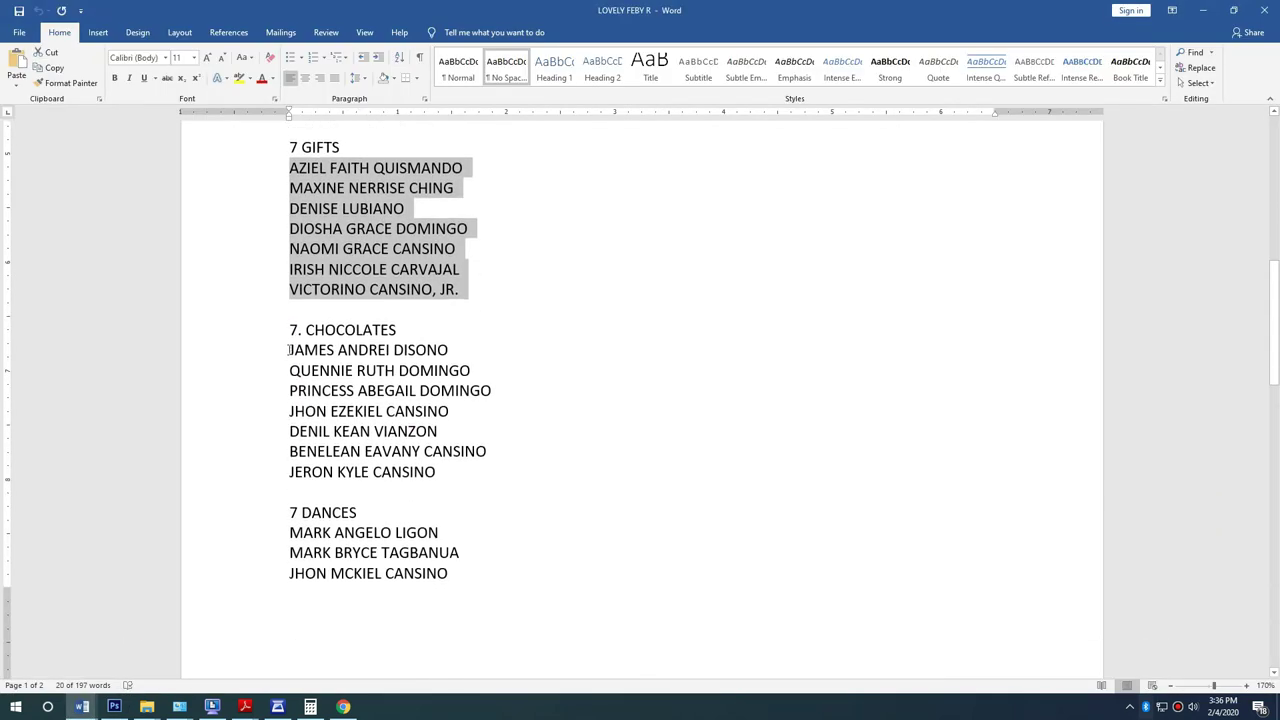
Step: Relabel the lower-right 7 GIFTS banner as 7 CHOCOLATES and shift it onto the bar
drag(288, 329, 229, 326)
click(302, 330)
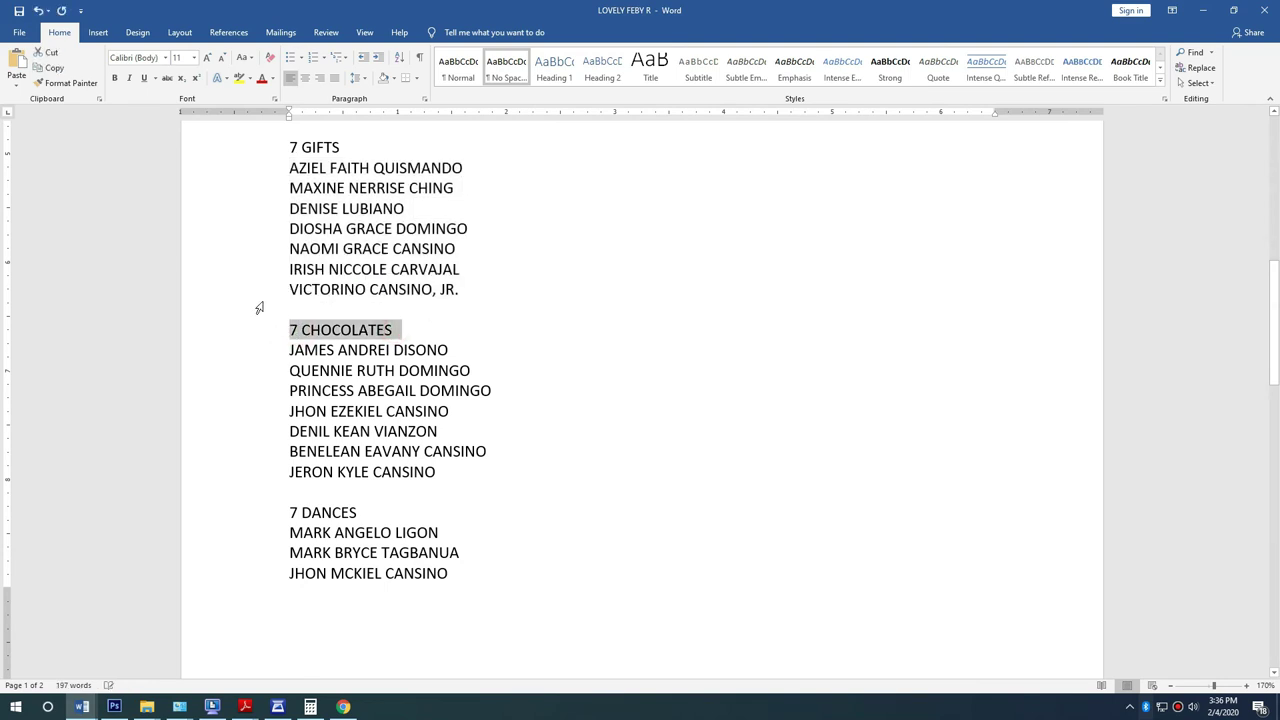
key(alt+Tab)
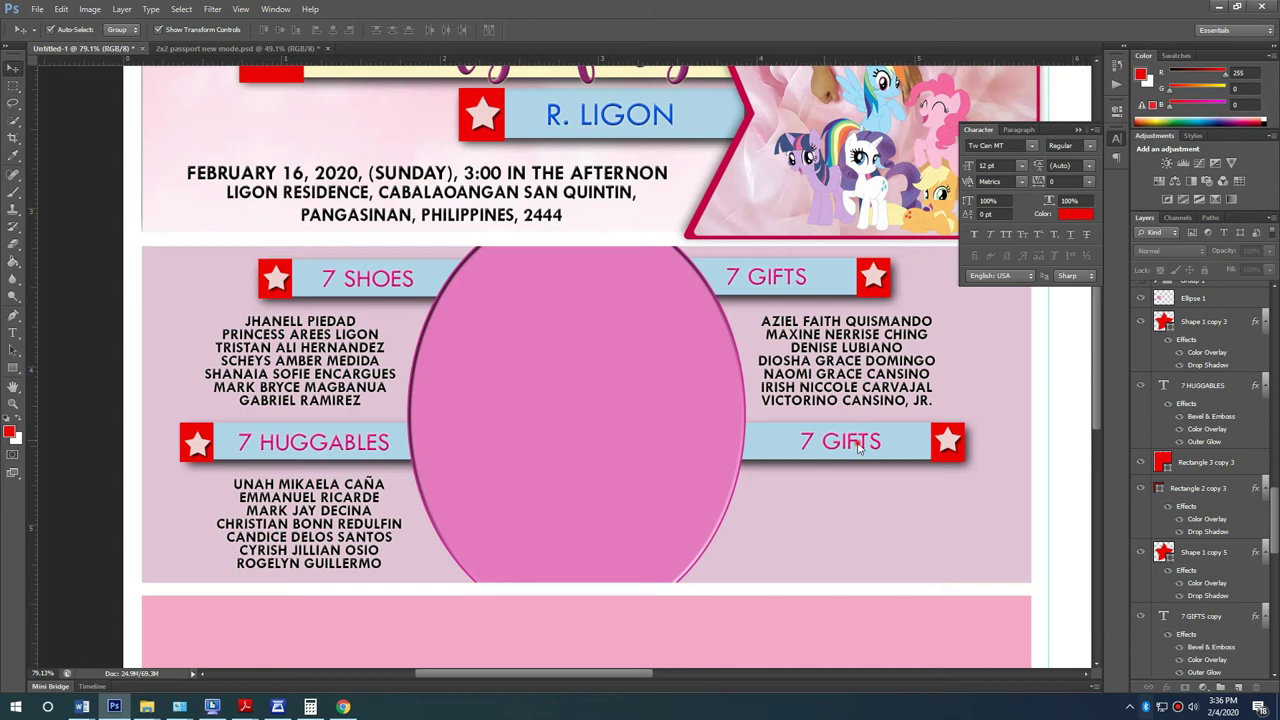
double_click(857, 447)
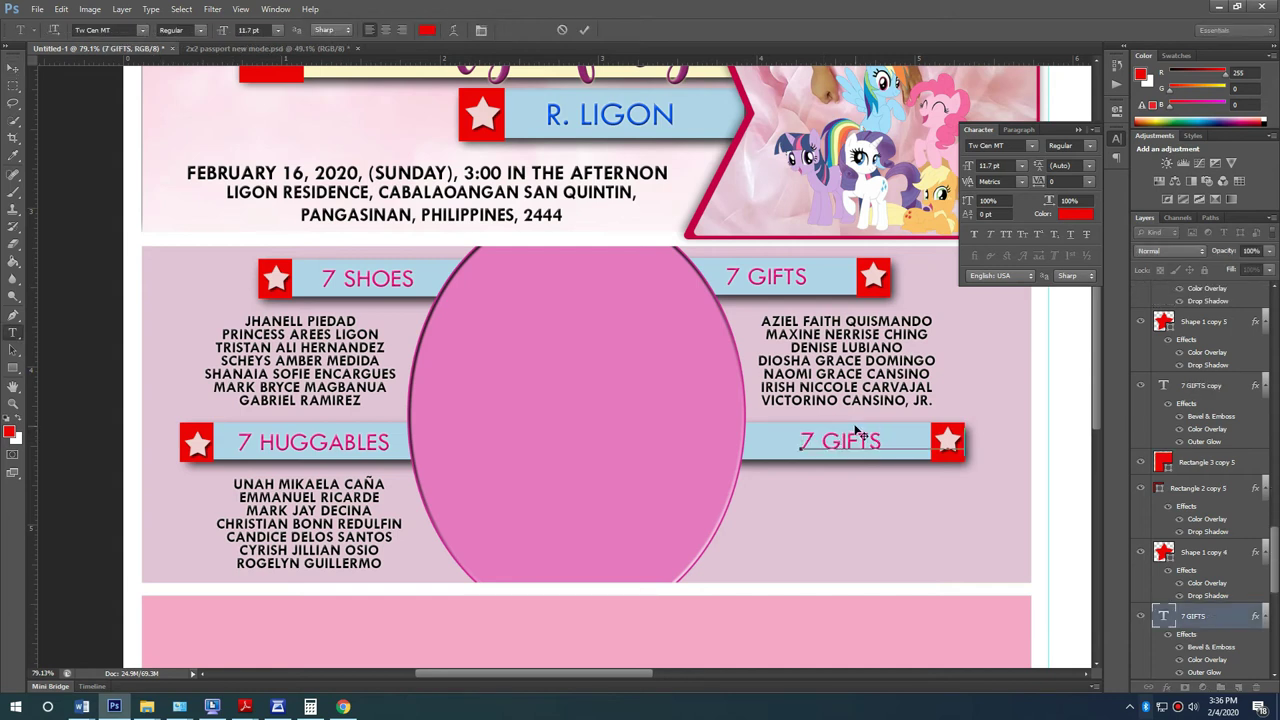
drag(928, 448, 873, 447)
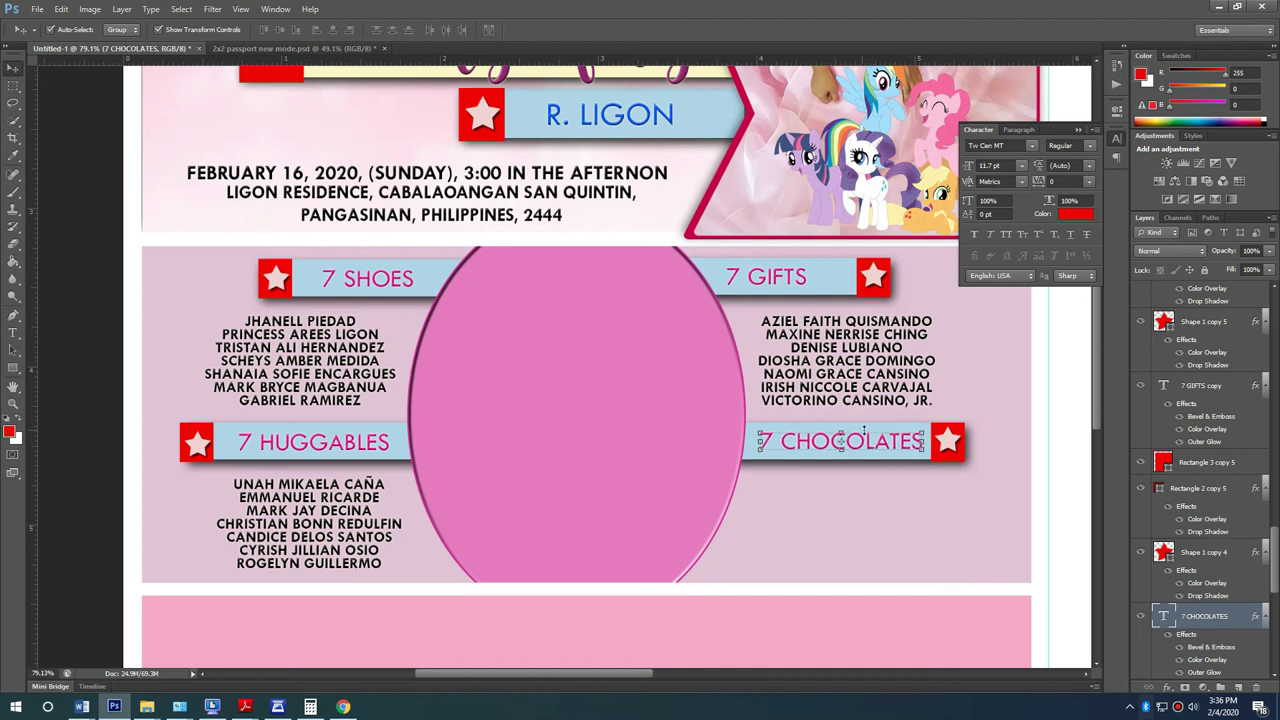
Step: Move the red star box to the bar's end and widen the 7 CHOCOLATES bar
scroll(1055, 505, up, 5)
click(898, 436)
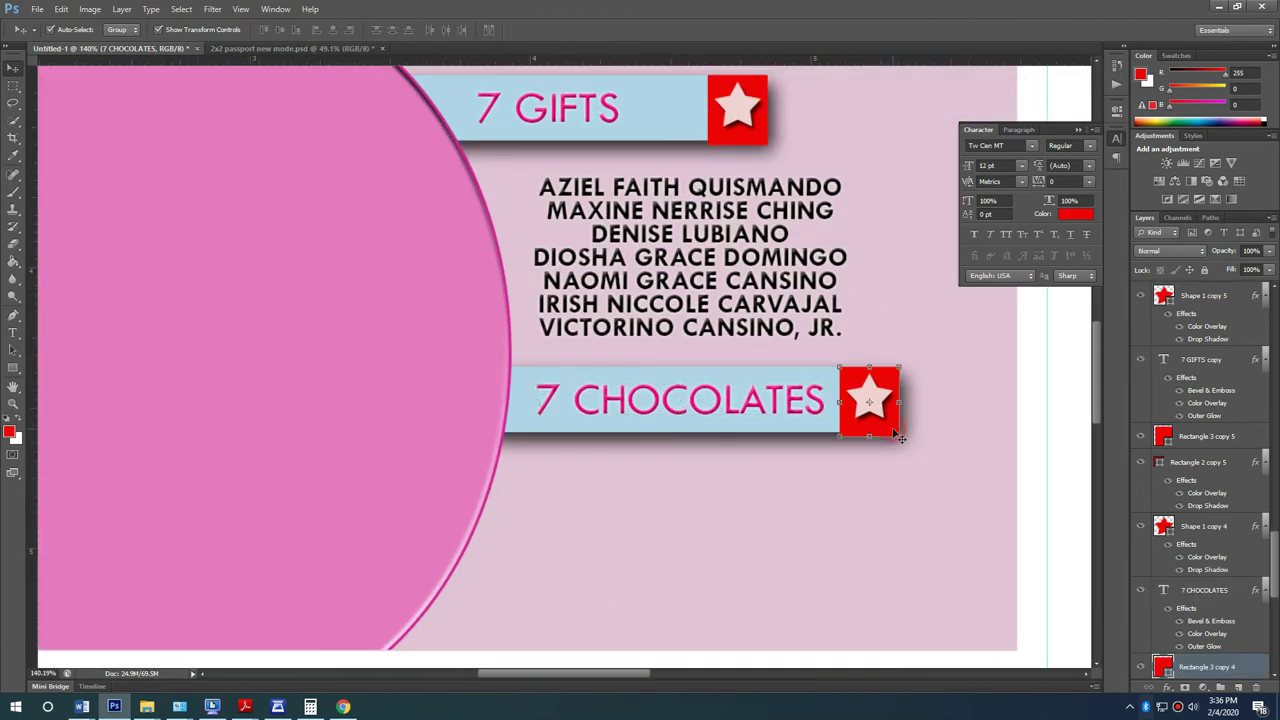
drag(878, 392, 925, 402)
click(846, 400)
key(ctrl+t)
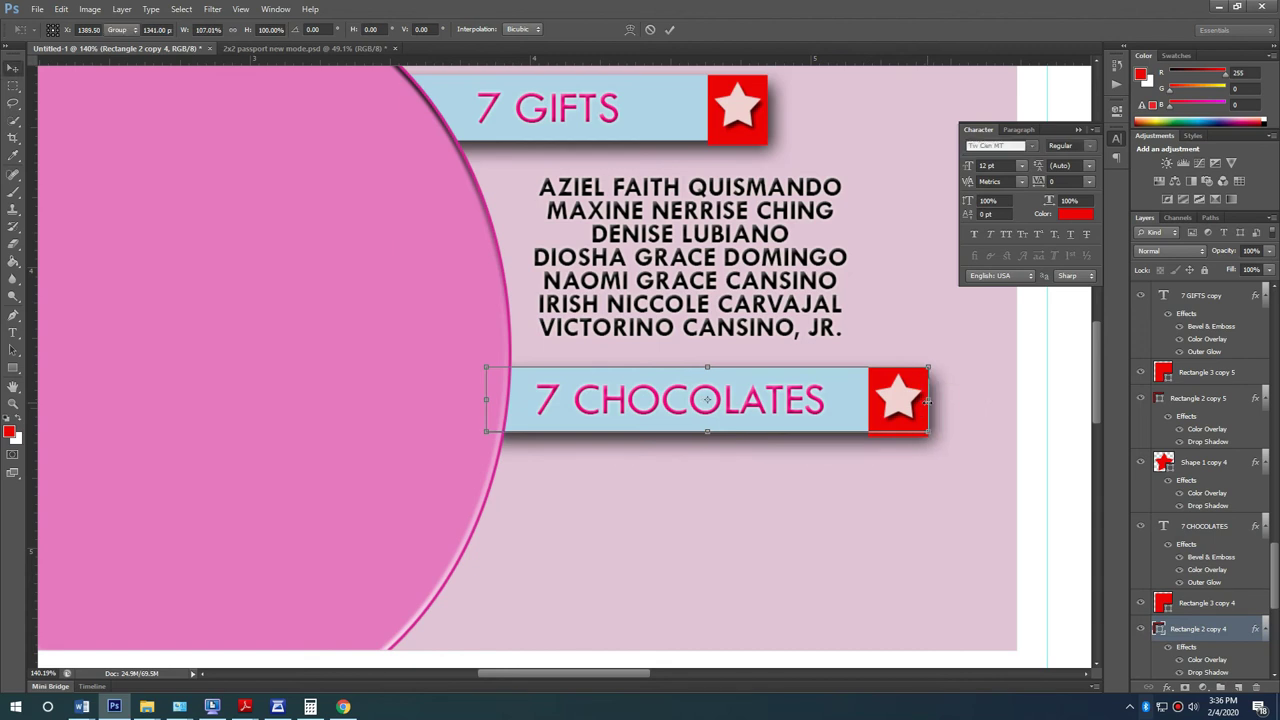
double_click(1052, 481)
scroll(748, 428, down, 2)
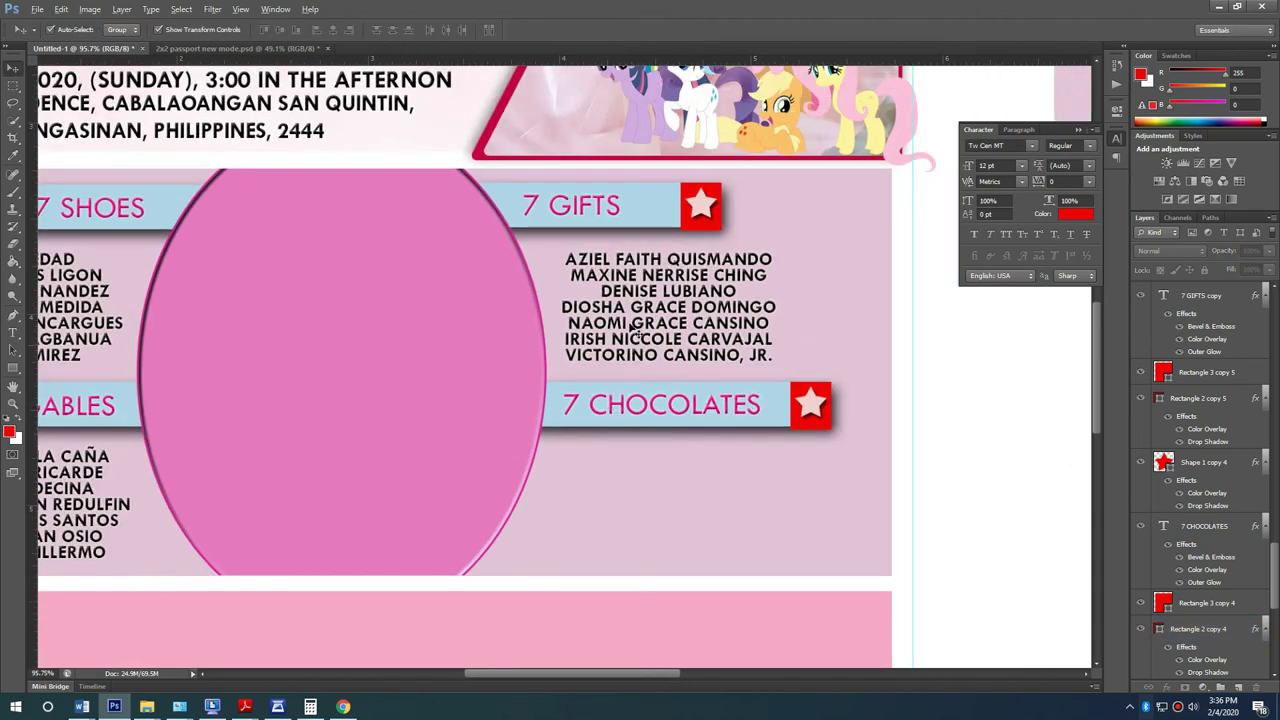
Step: Duplicate the GIFTS names block under 7 CHOCOLATES and paste in the seven chocolates names from Word
click(708, 325)
drag(712, 318, 708, 512)
key(alt+Tab)
drag(291, 351, 468, 470)
key(ctrl+c)
key(alt+Tab)
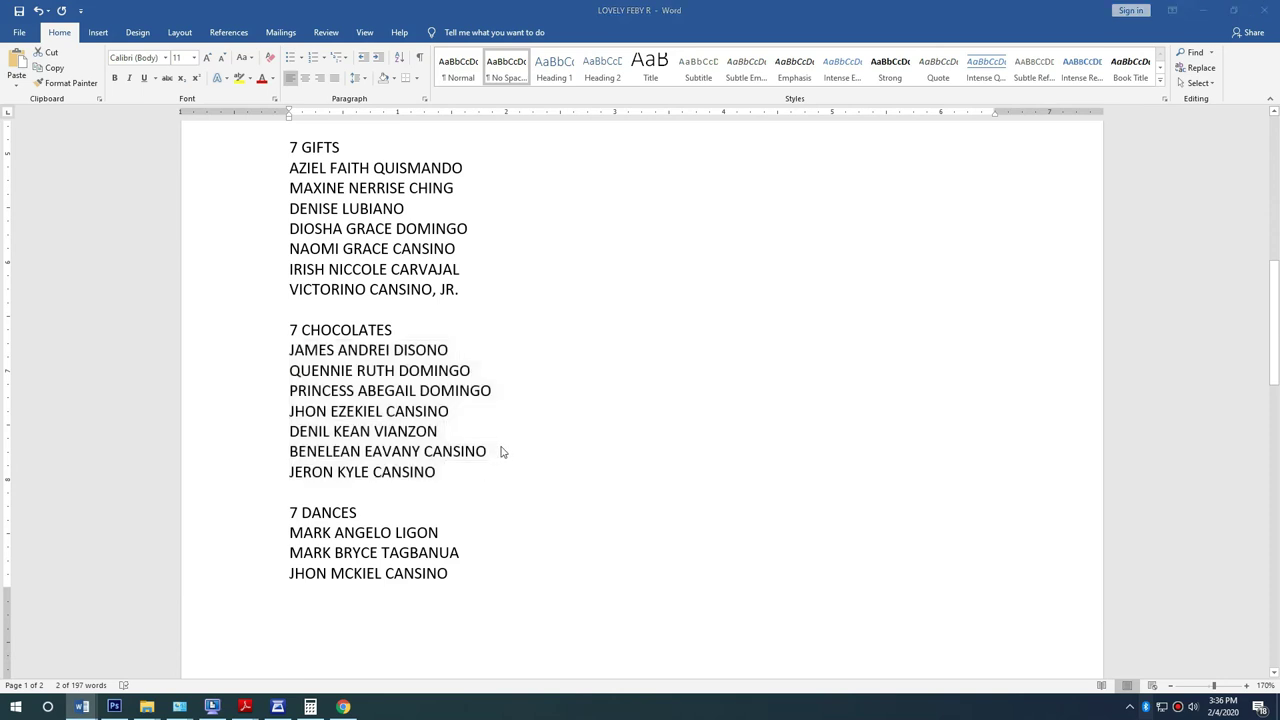
click(716, 503)
key(ctrl+a)
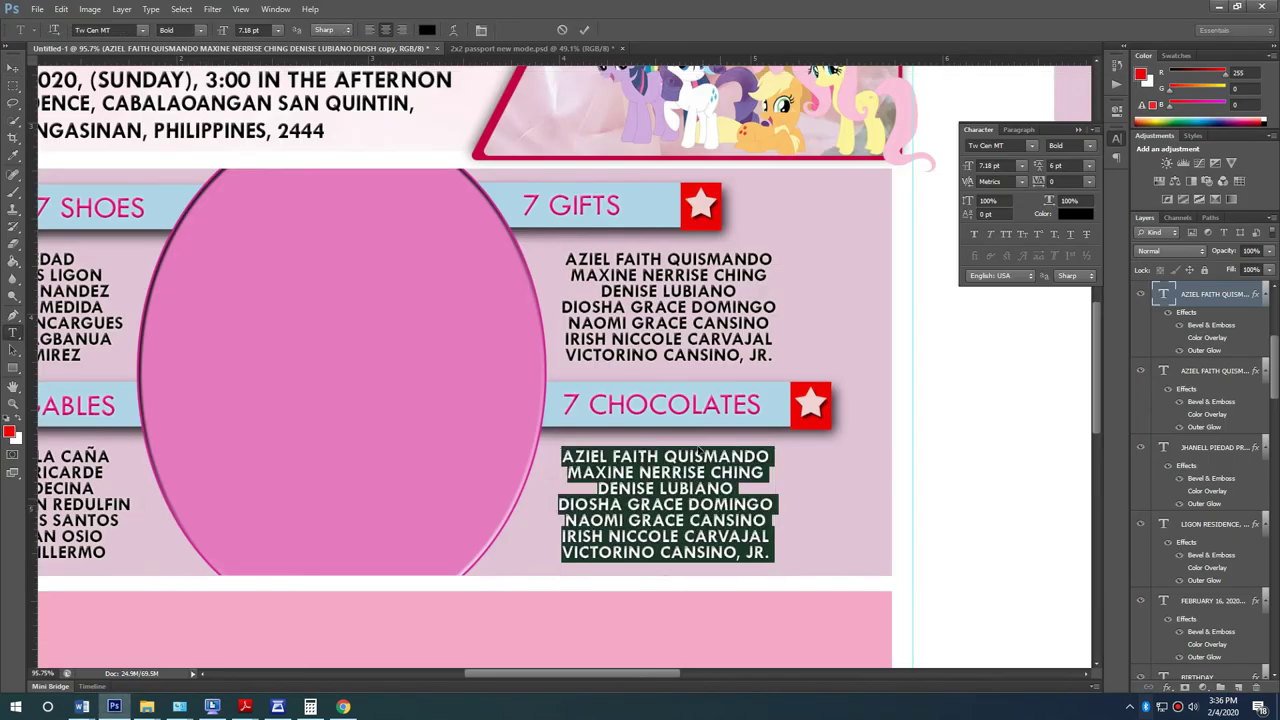
key(ctrl+v)
key(ctrl+Return)
Step: Lock the middle and lower pink panel background layers
key(ctrl+minus)
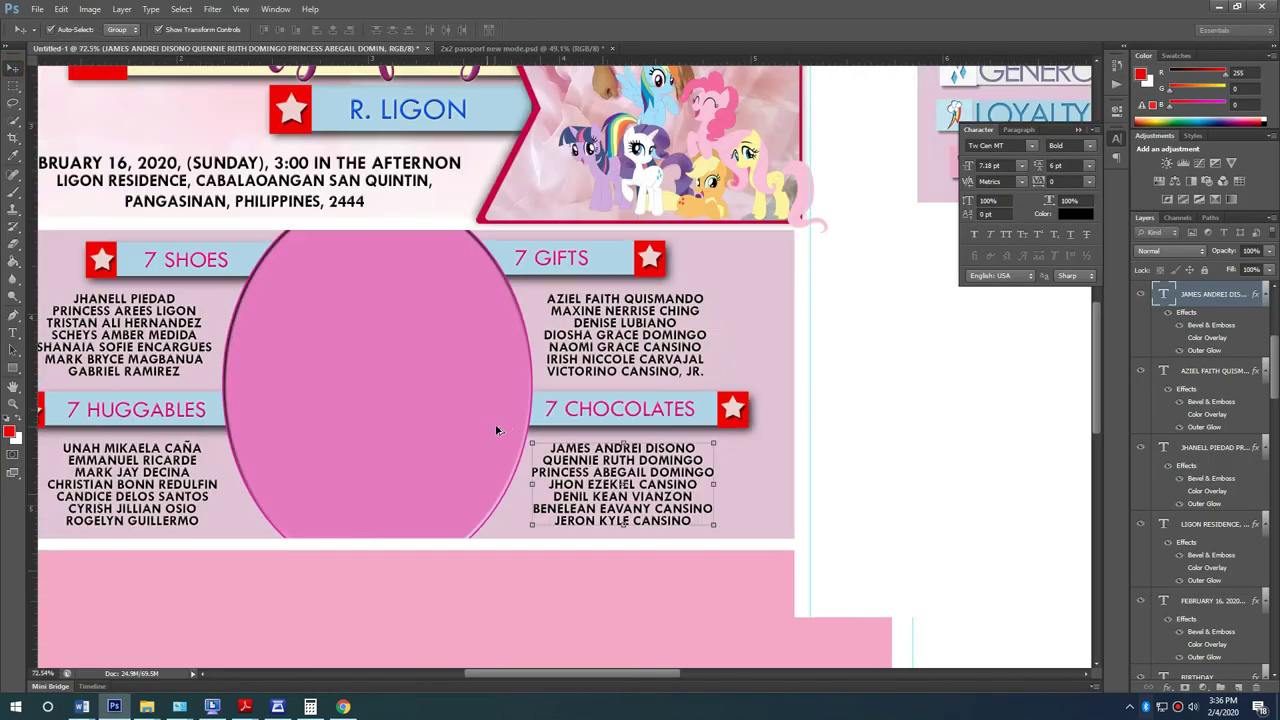
key(ctrl+minus)
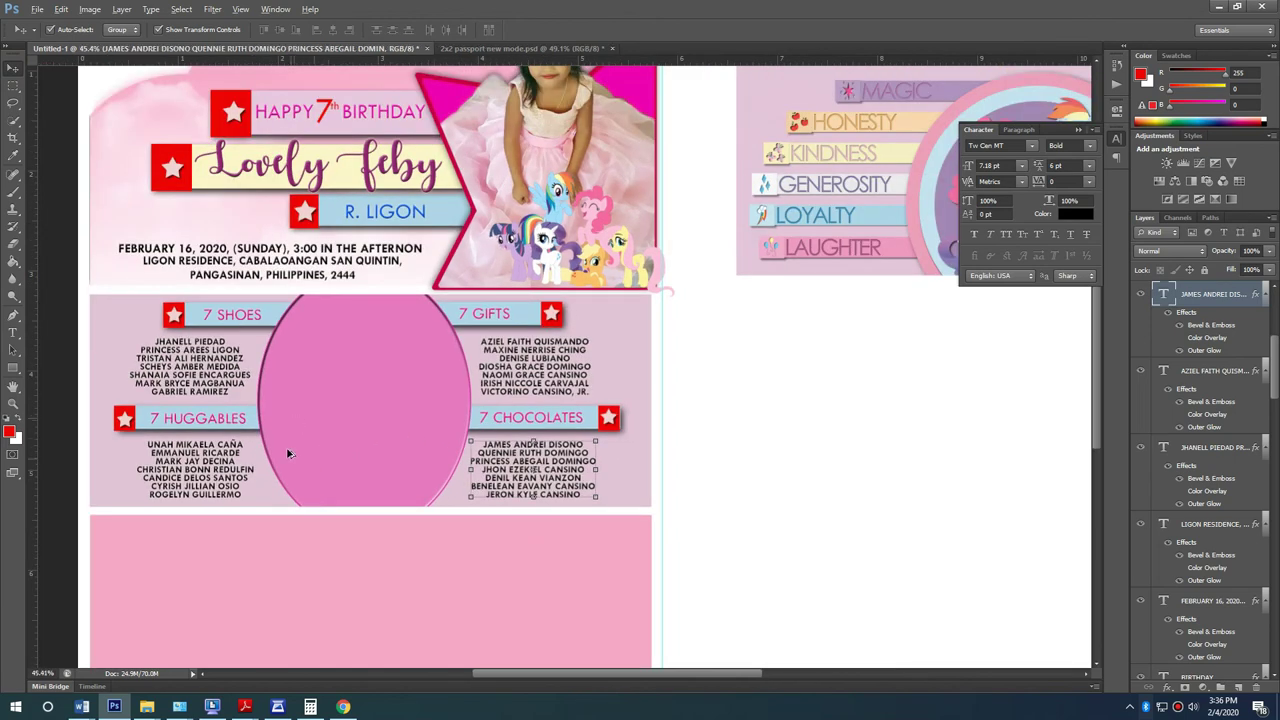
scroll(323, 442, down, 2)
scroll(242, 449, up, 2)
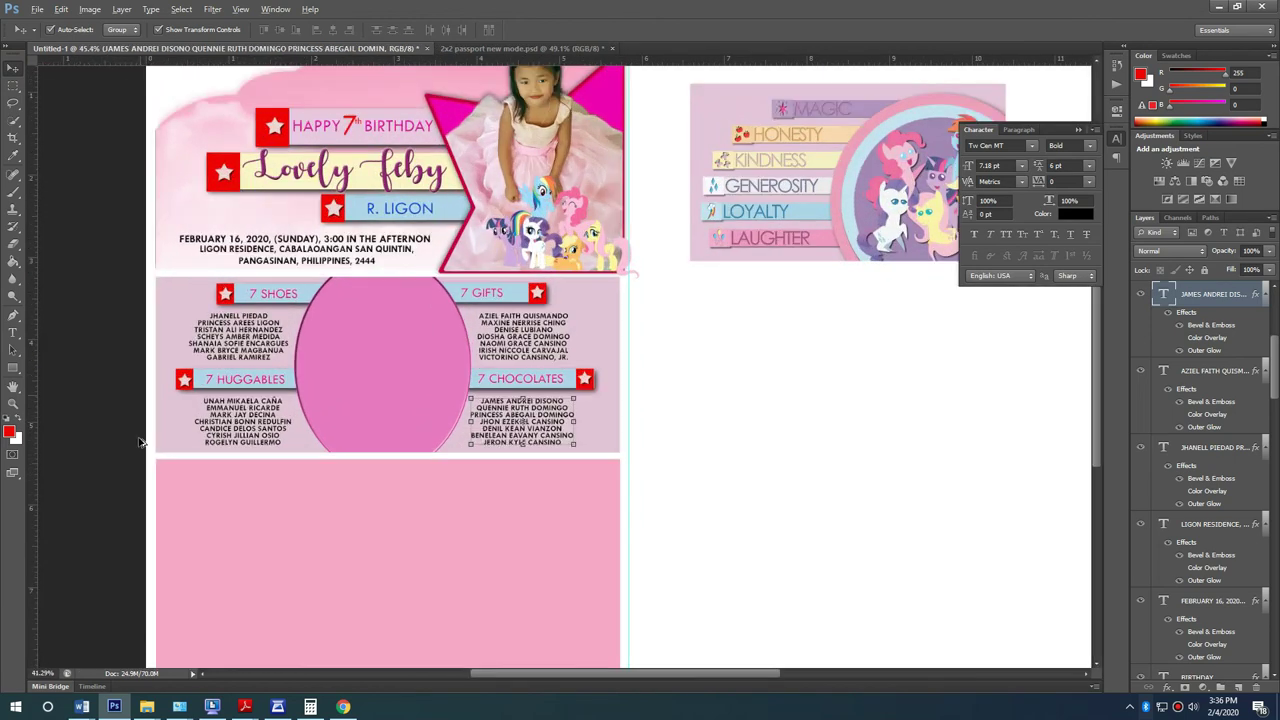
click(179, 252)
click(257, 592)
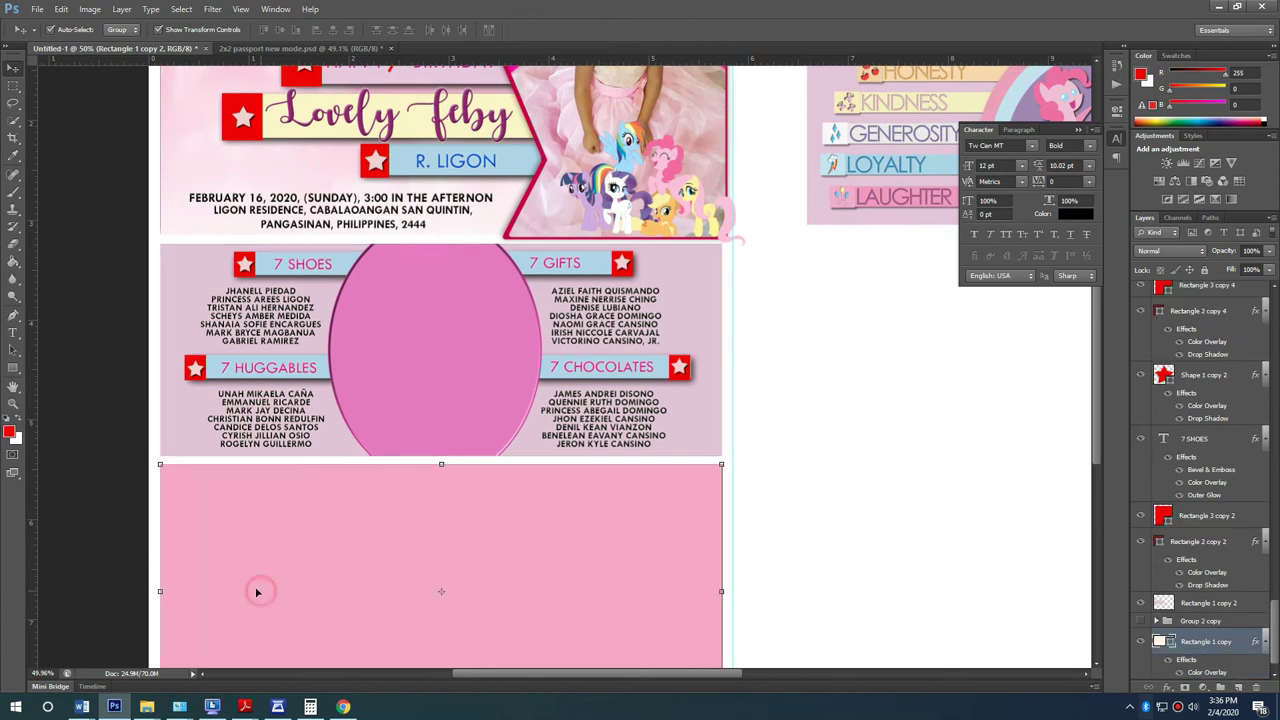
shift+click(169, 276)
click(1208, 271)
Step: Lock the 313697 photo layer and undo an accidental extra copy of the names
drag(738, 460, 165, 281)
click(655, 137)
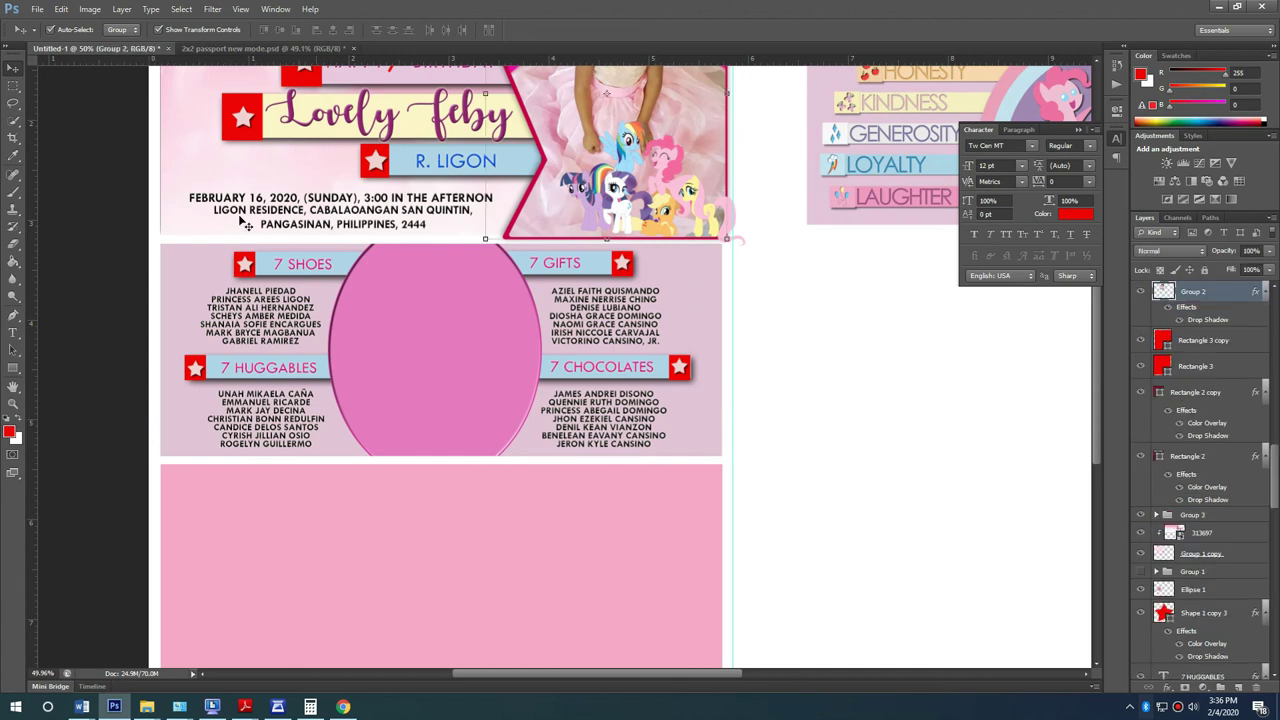
click(185, 177)
click(1204, 271)
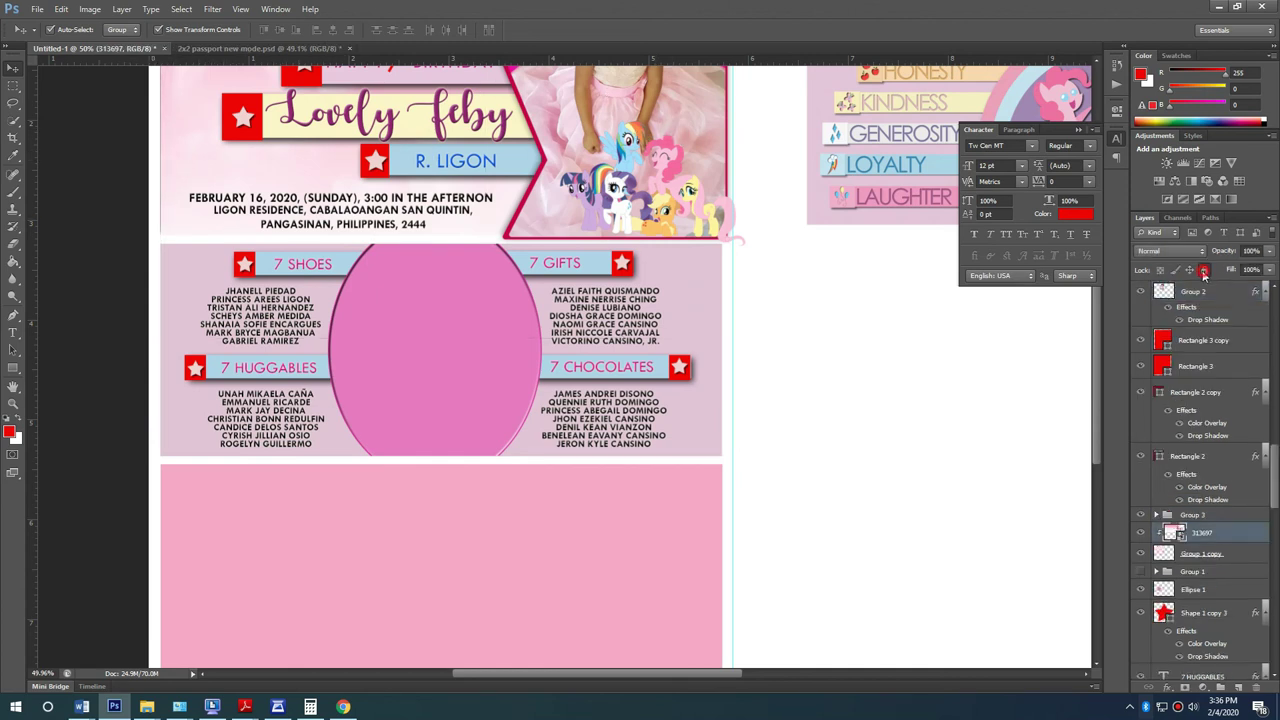
drag(771, 495, 140, 268)
drag(563, 380, 570, 474)
key(ctrl+z)
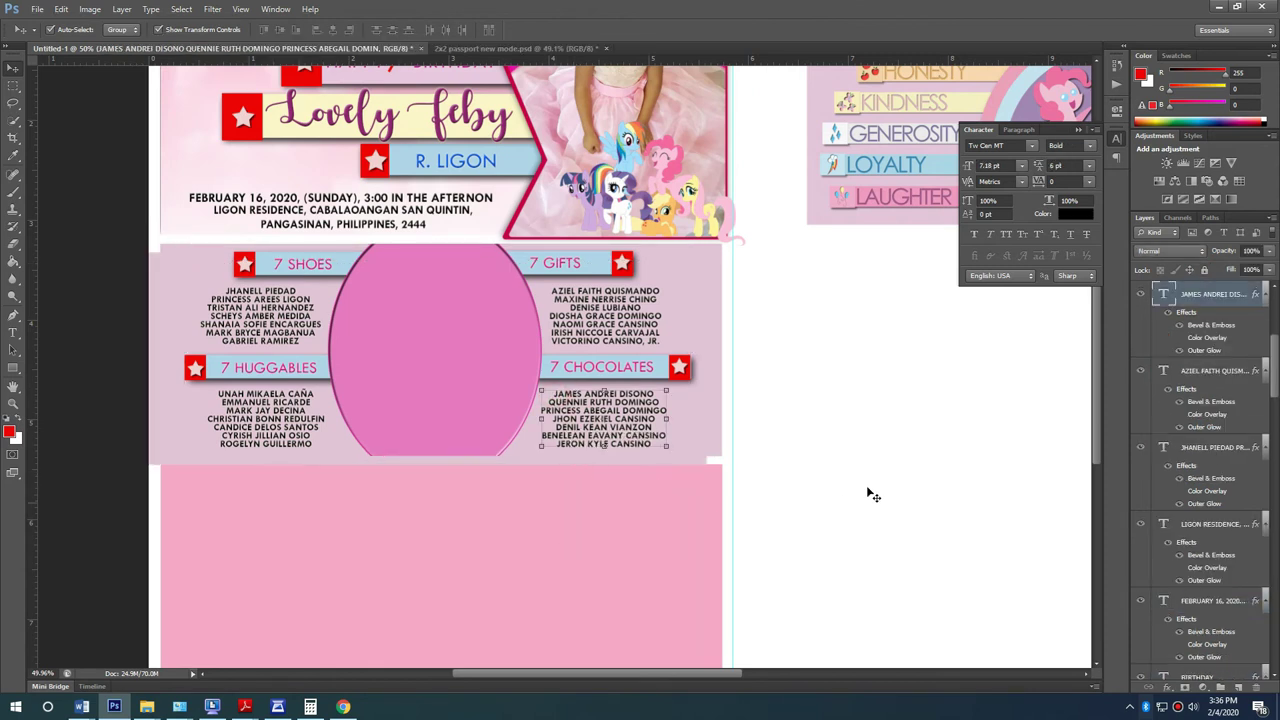
click(799, 545)
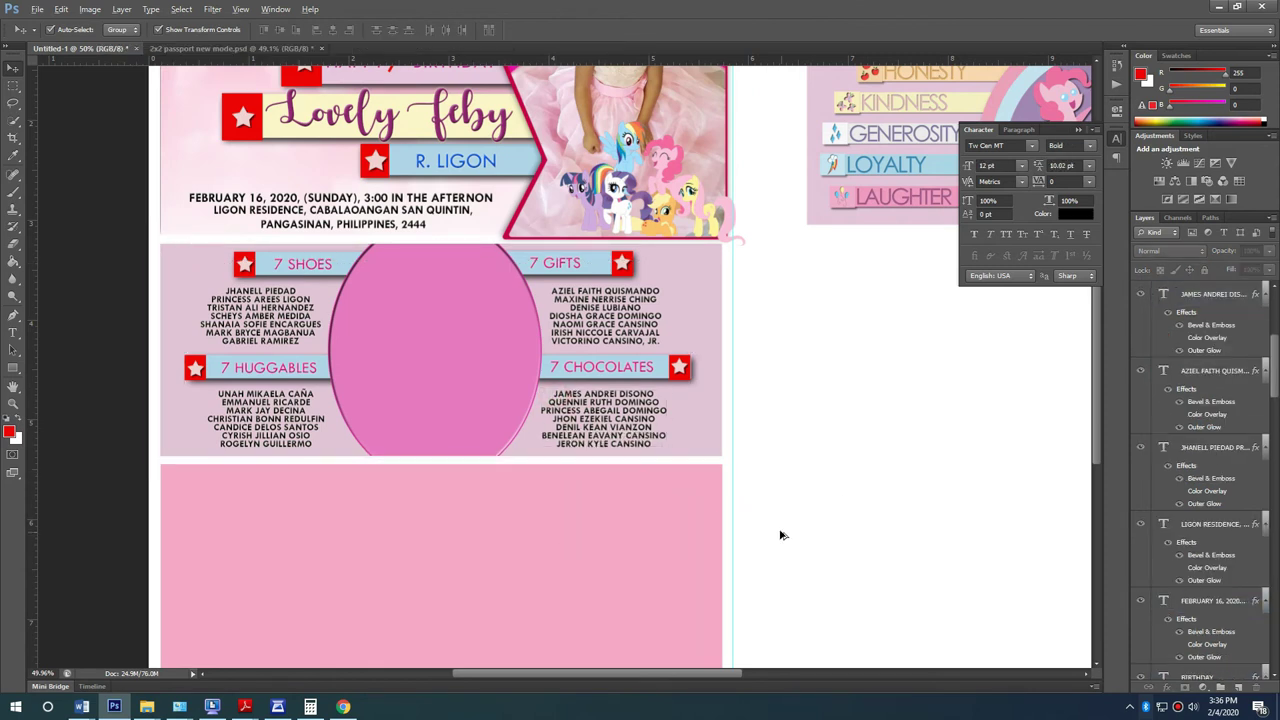
Step: Alt-drag a copy of the oval, tags and all name lists into the lower pink panel
click(791, 534)
drag(828, 535, 108, 275)
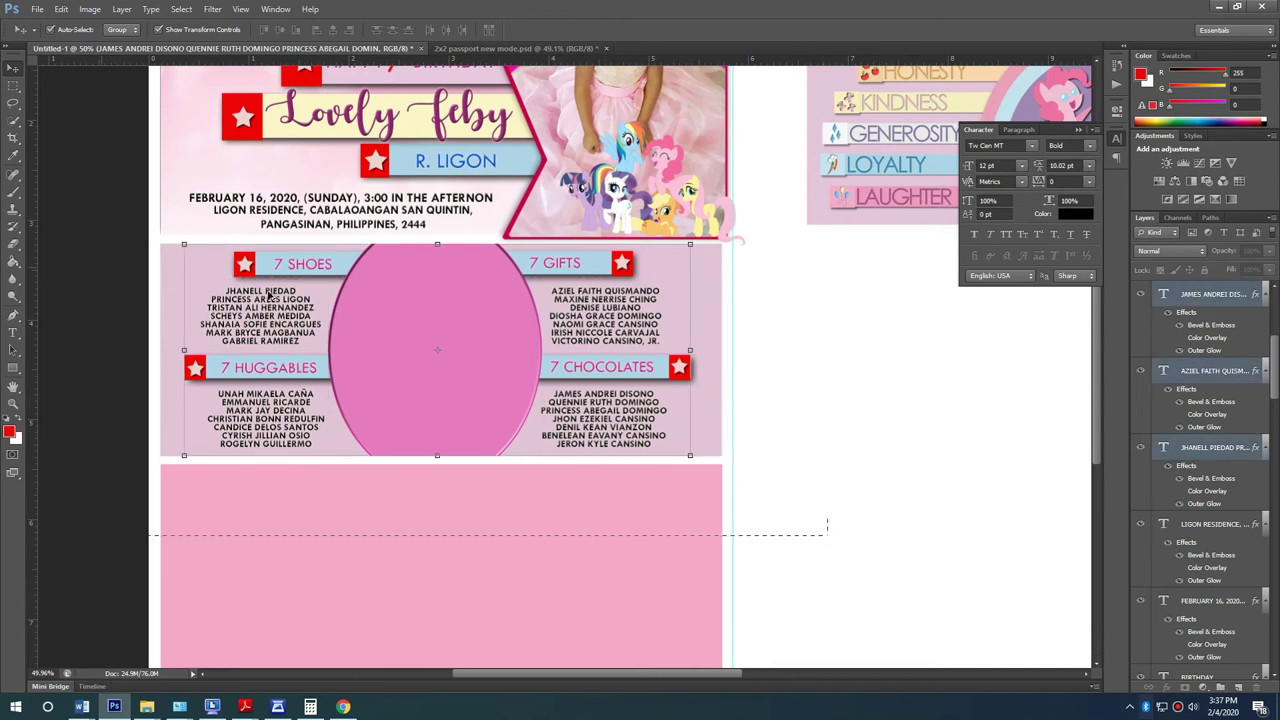
drag(511, 401, 510, 535)
scroll(548, 535, down, 2)
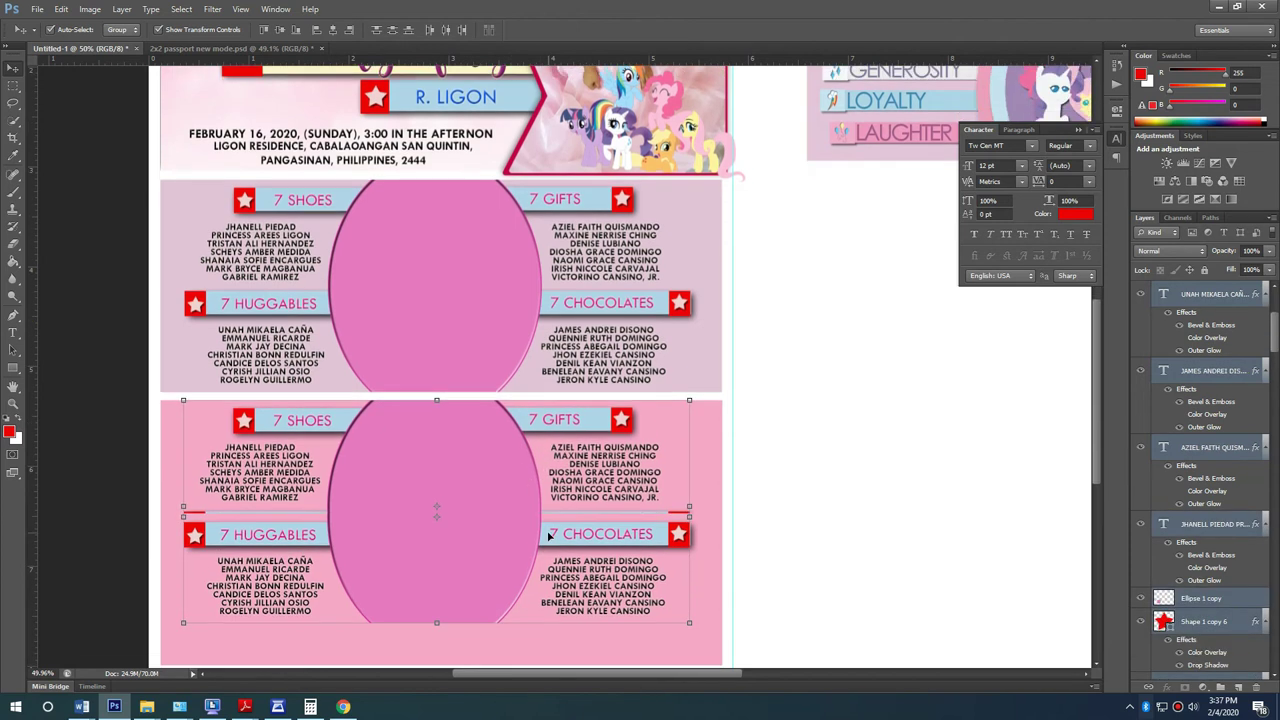
scroll(548, 535, down, 3)
click(852, 514)
Step: Draw a red rectangle across the bottom strip of the page
click(14, 368)
scroll(366, 580, up, 1)
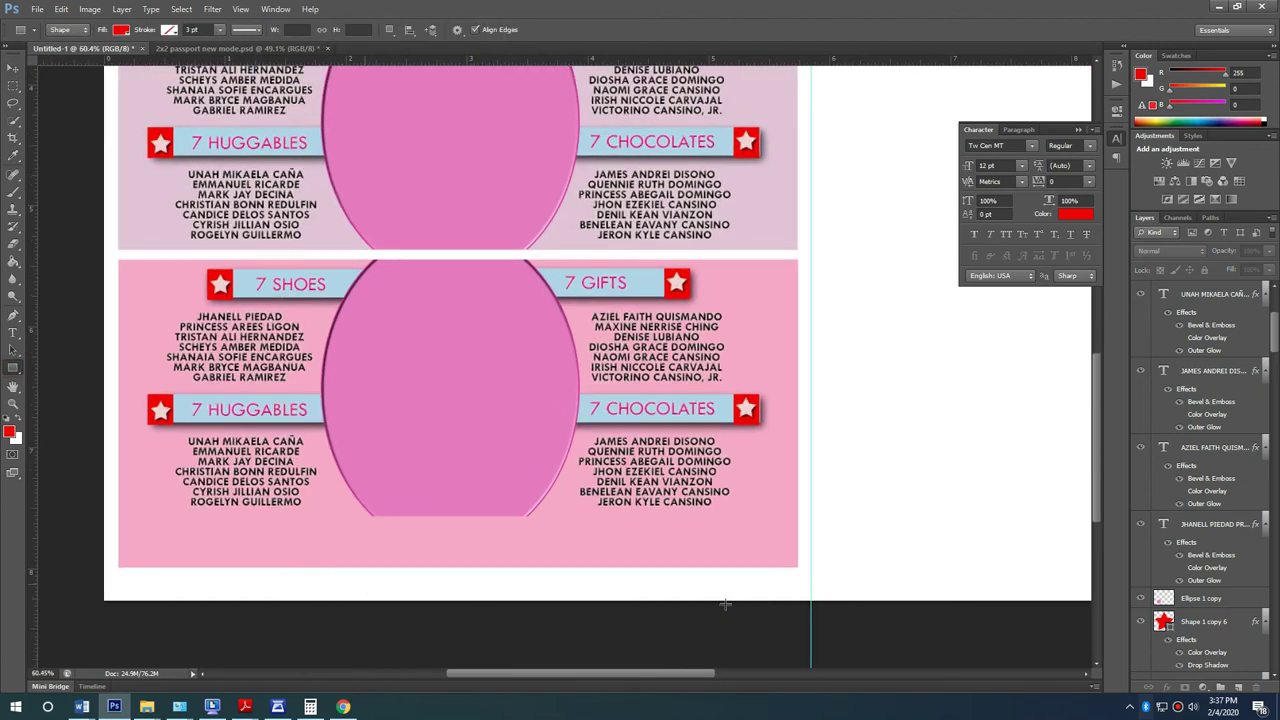
drag(839, 574, 118, 546)
Step: Shorten the red rectangle and narrow it to match the lower panel's width
key(v)
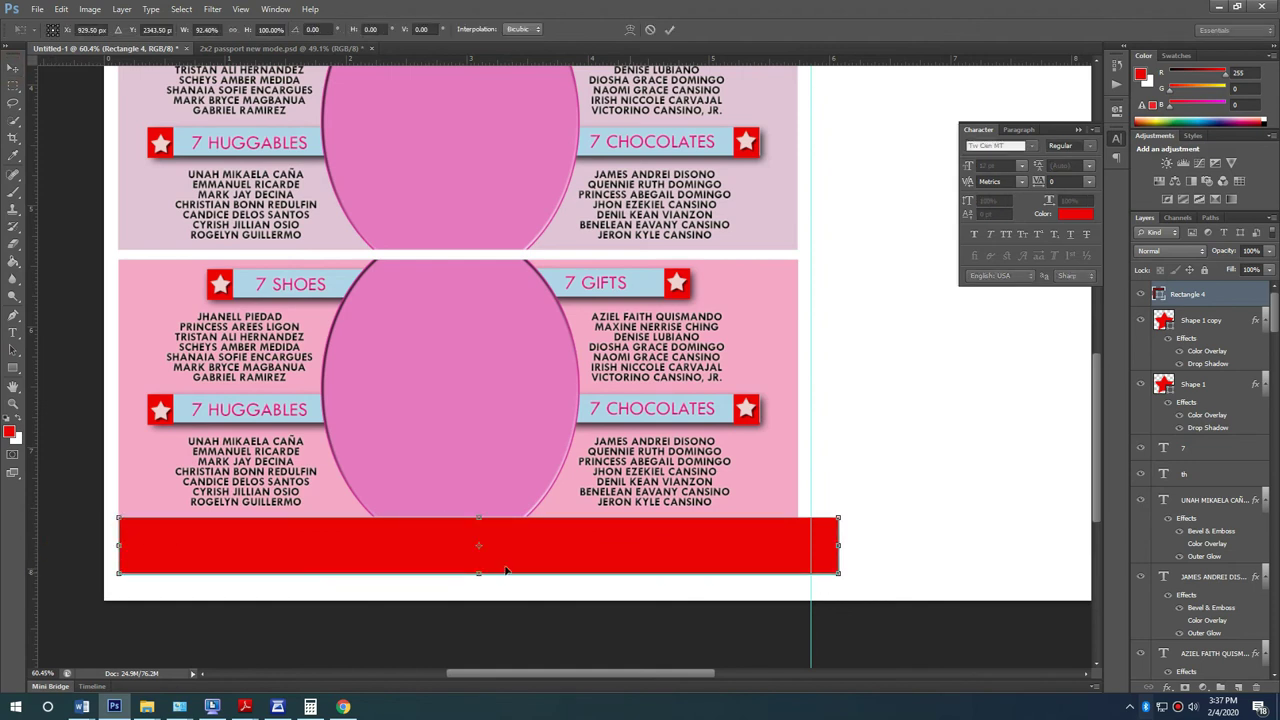
drag(480, 576, 479, 567)
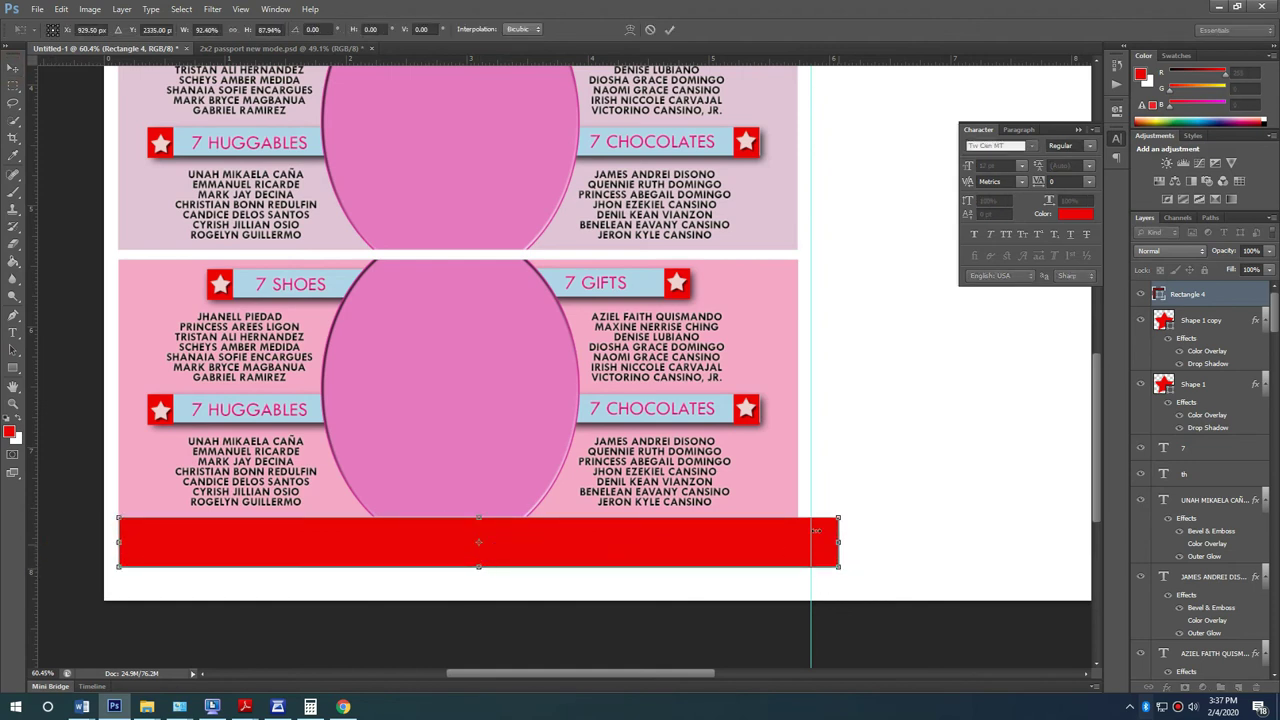
key(Return)
drag(839, 541, 798, 540)
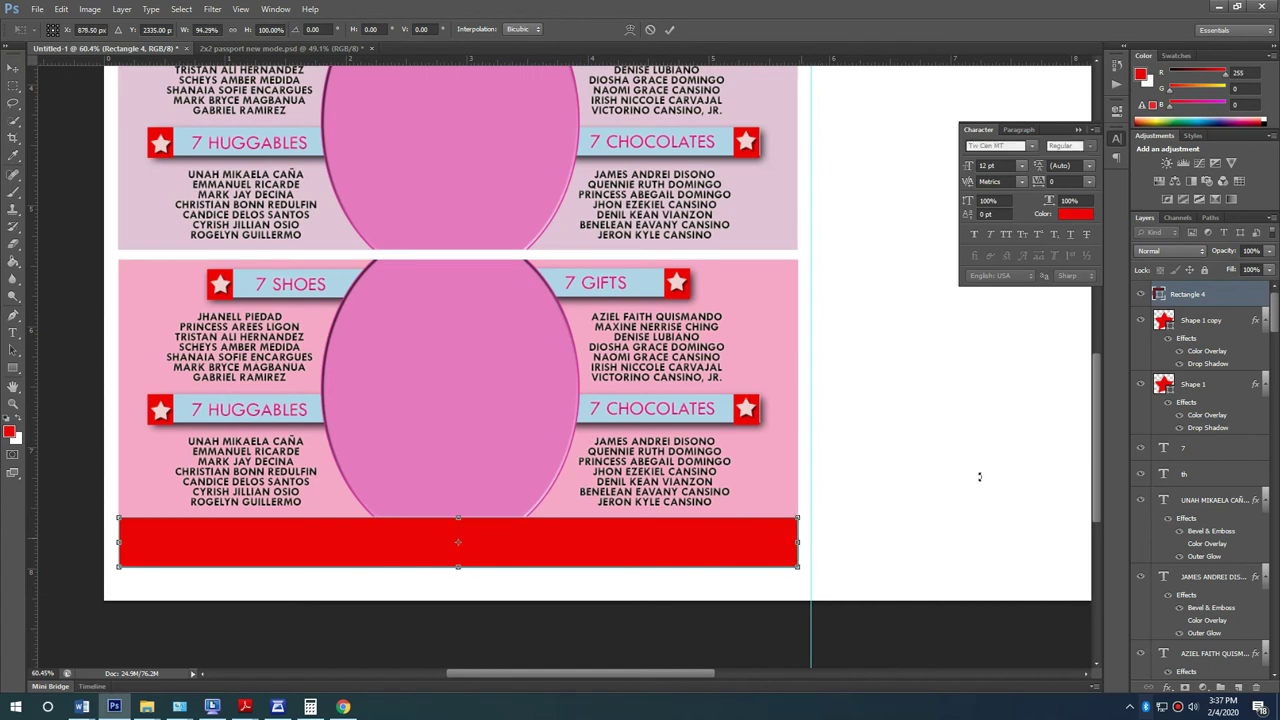
key(Return)
Step: Give the strip a Color Overlay sampled from the oval's pink (#e579c1)
double_click(1205, 294)
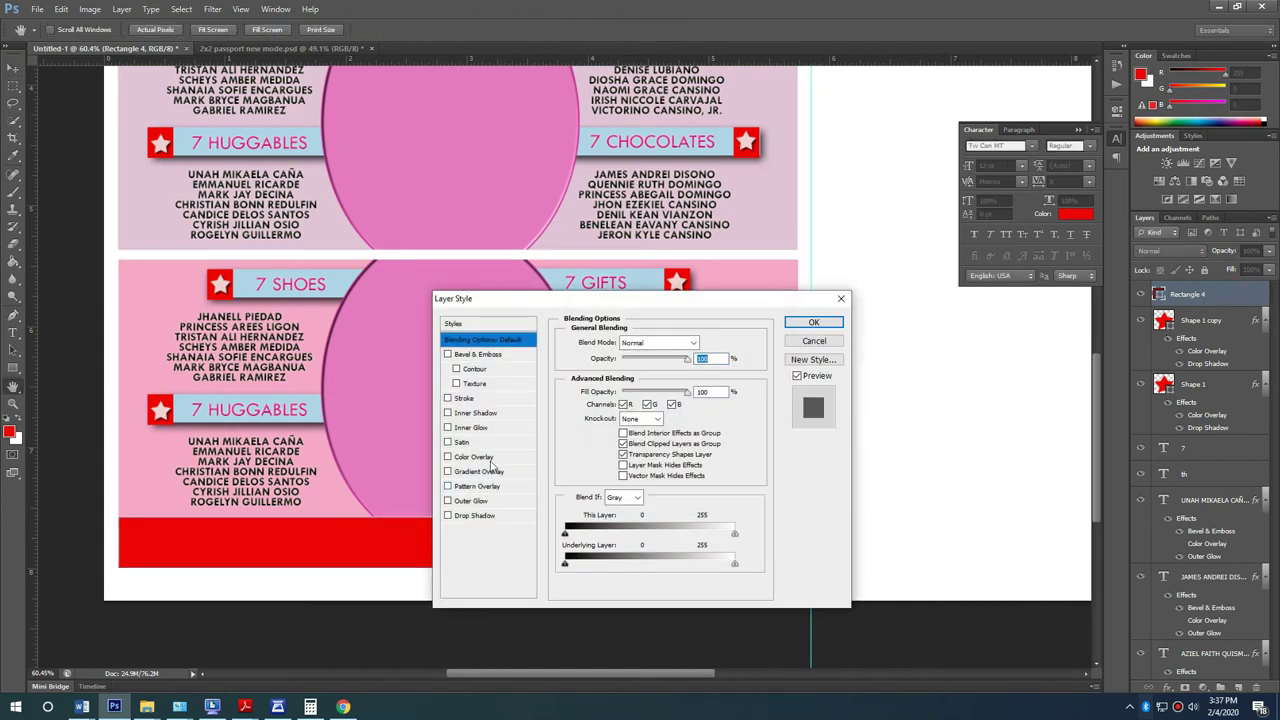
click(476, 456)
click(710, 344)
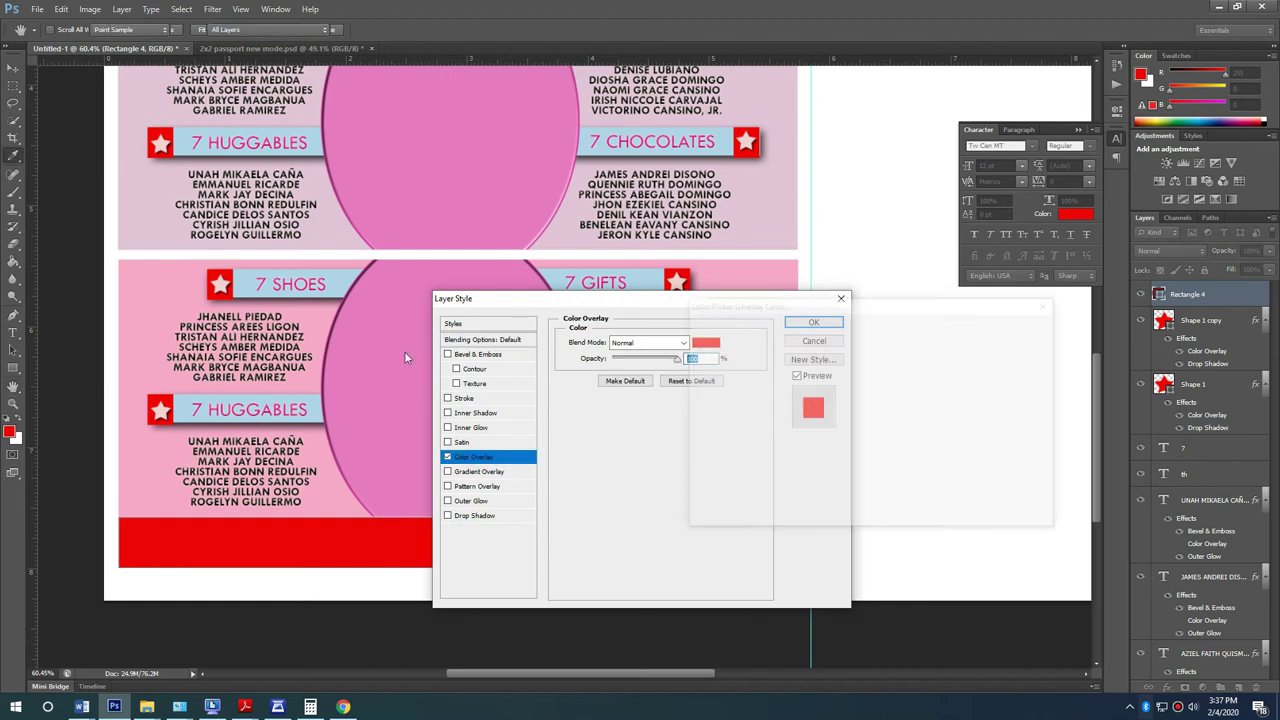
click(384, 354)
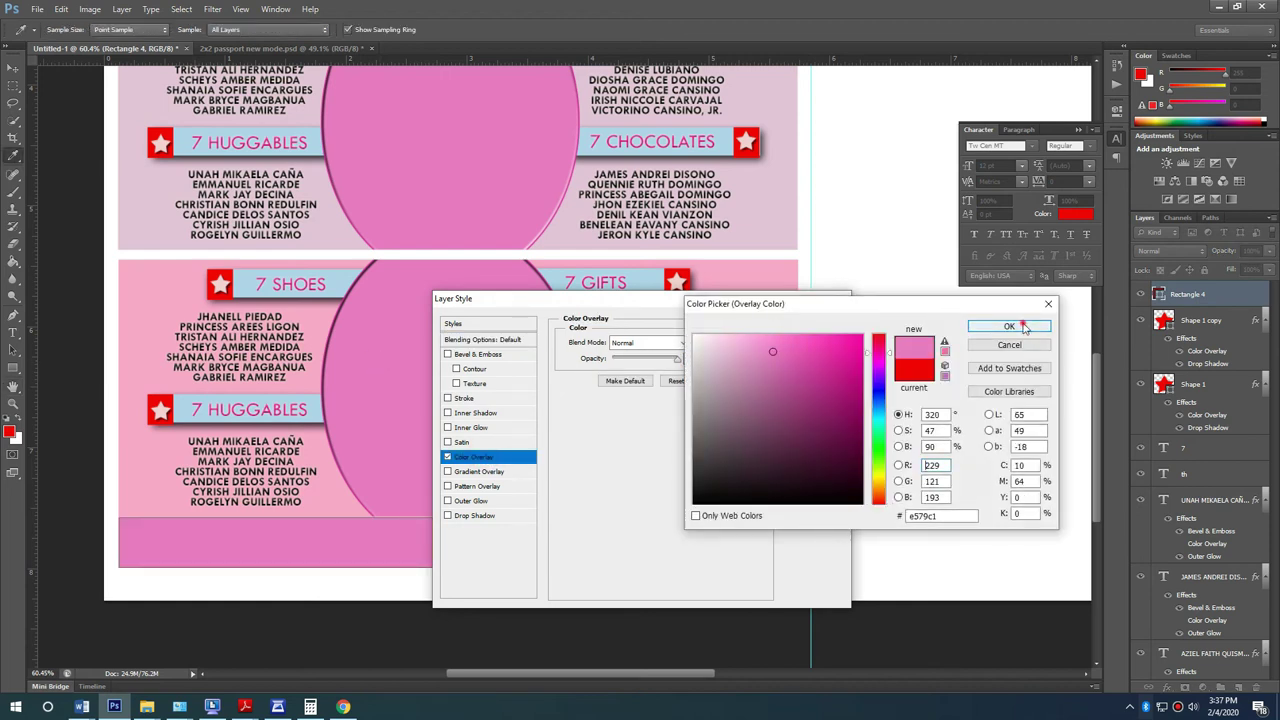
click(1010, 327)
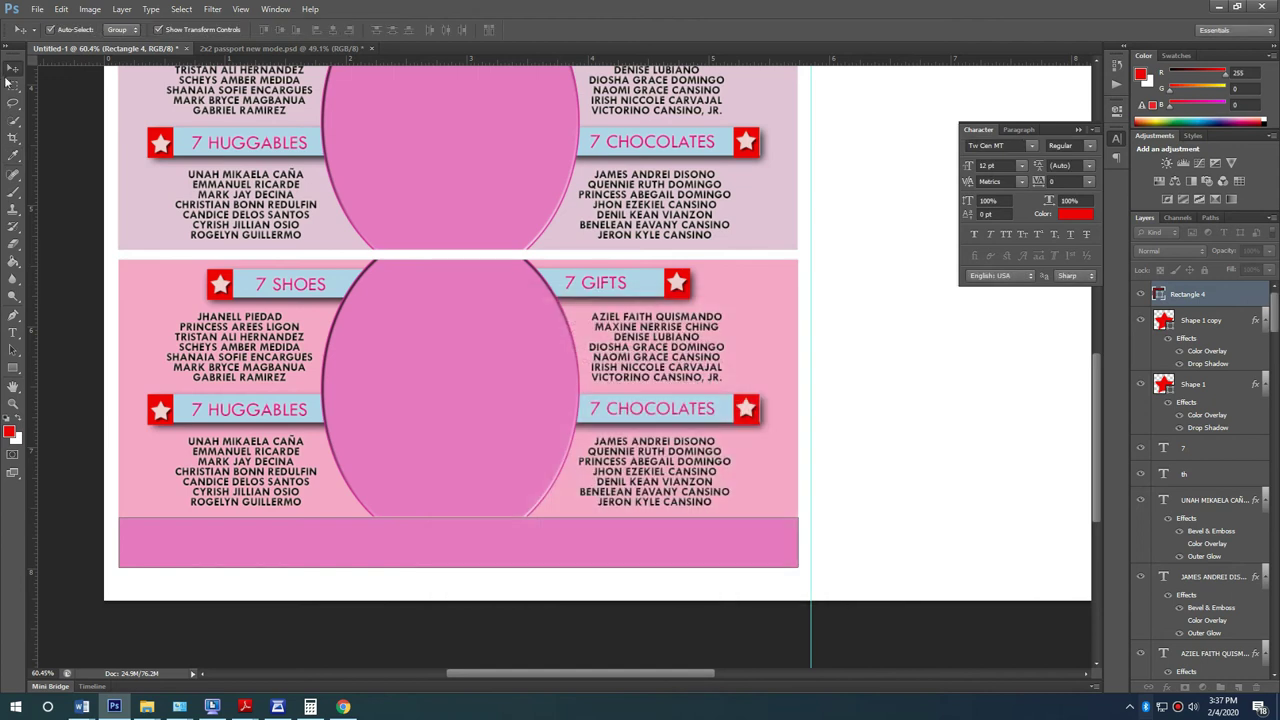
click(86, 193)
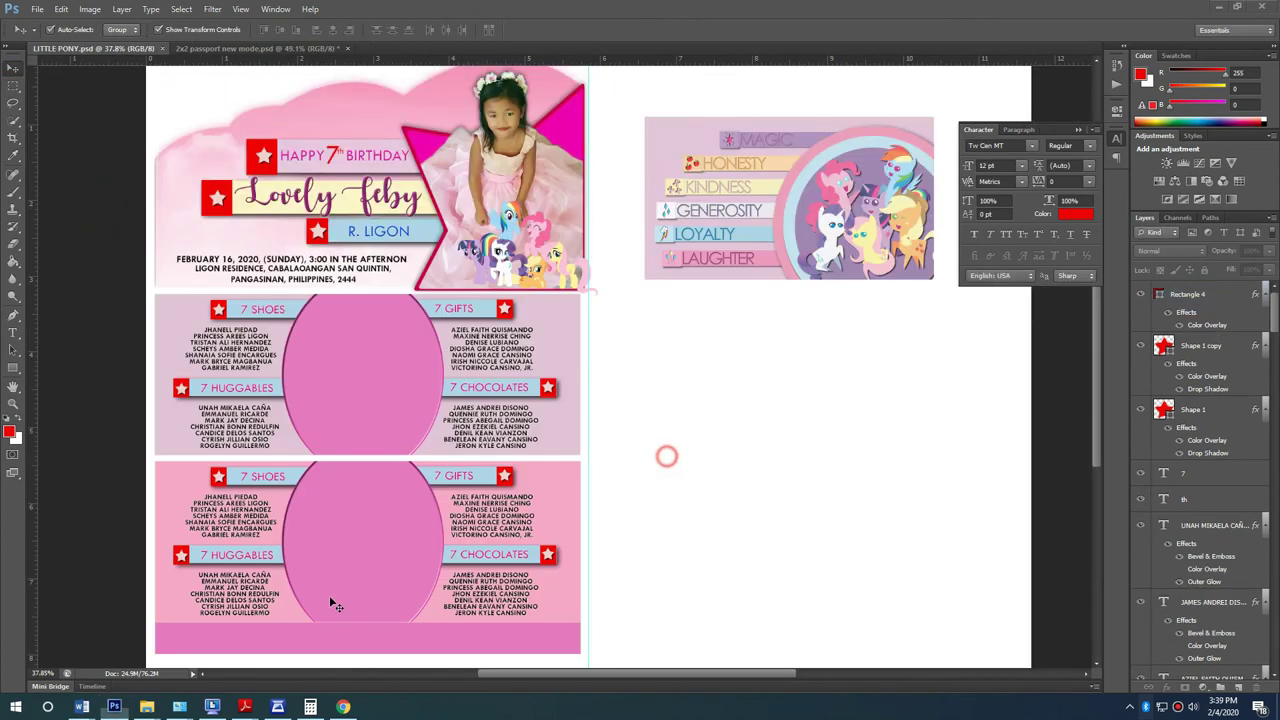
scroll(331, 598, up, 6)
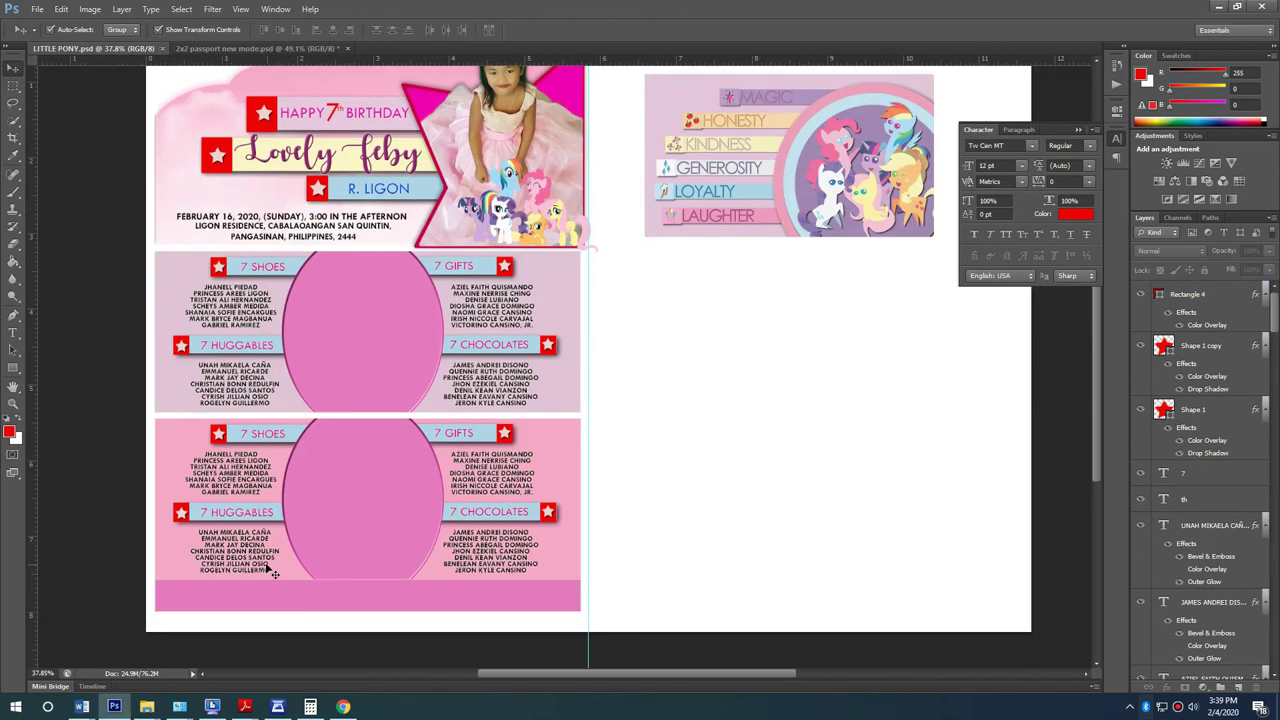
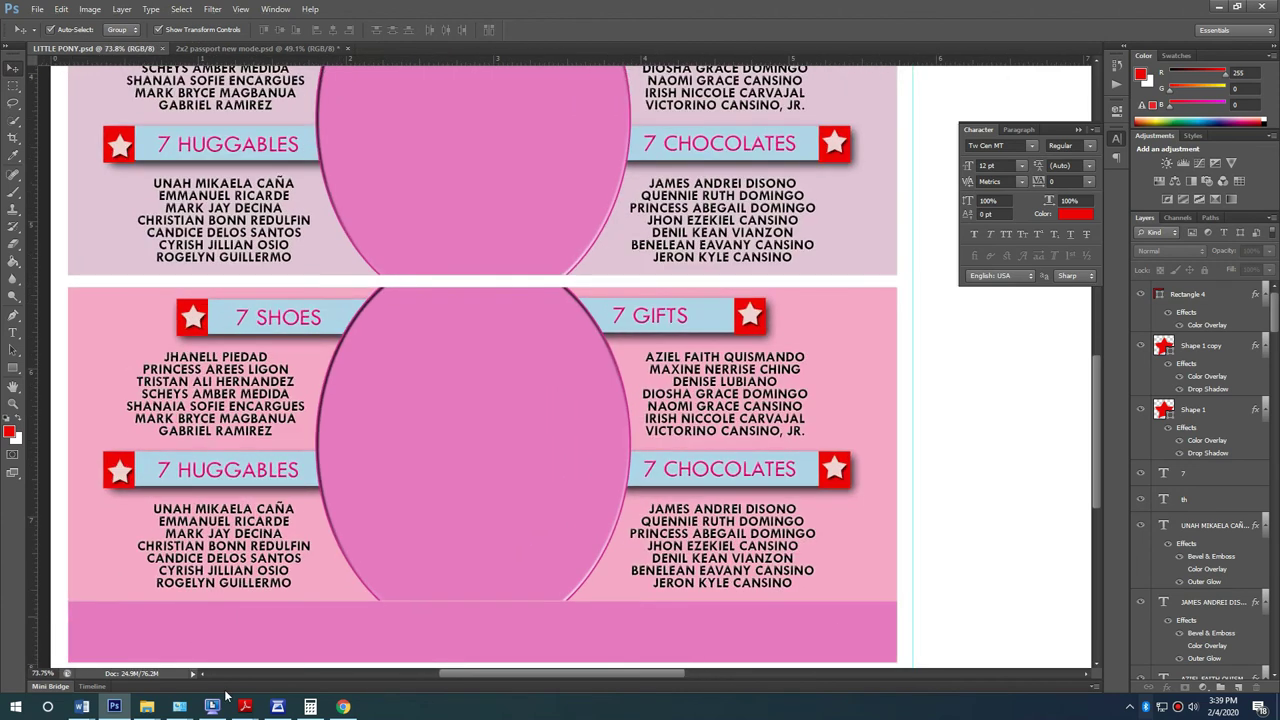
Step: Replace the 7 SHOES heading with 7 DANCES, copied from the Word guest list
click(82, 706)
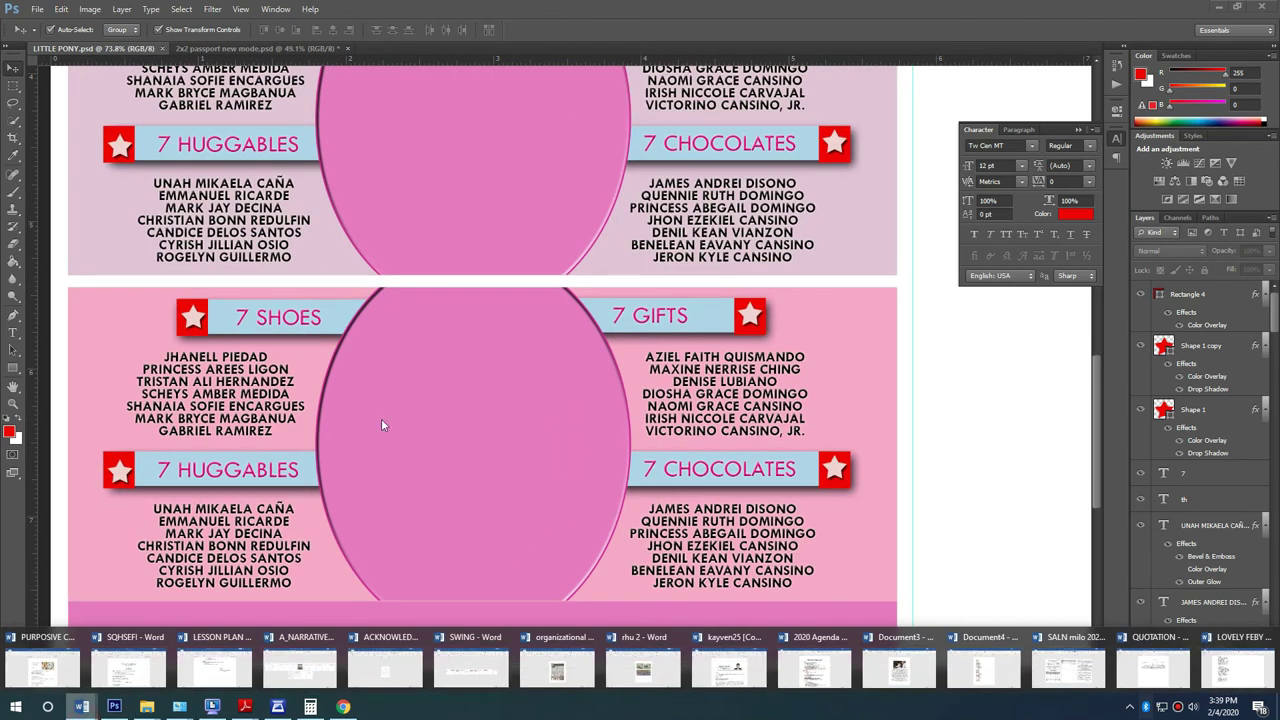
click(1255, 665)
drag(292, 350, 440, 470)
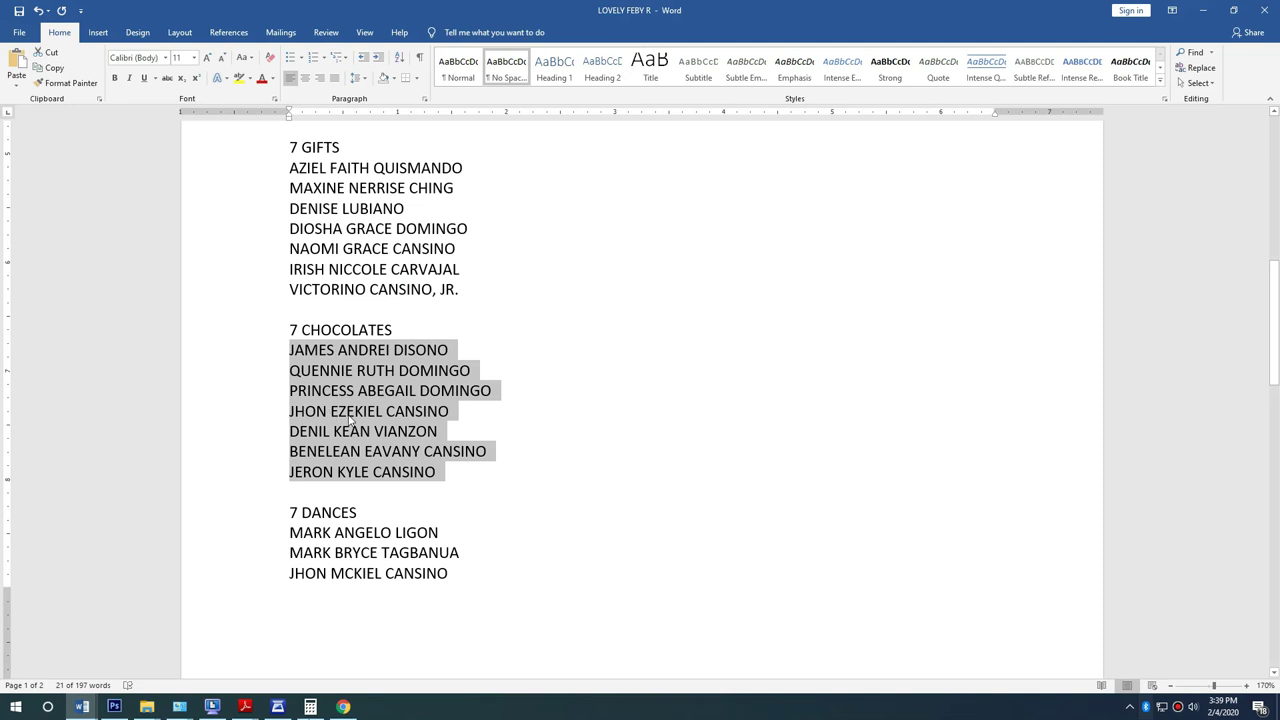
scroll(352, 422, up, 7)
drag(363, 349, 292, 350)
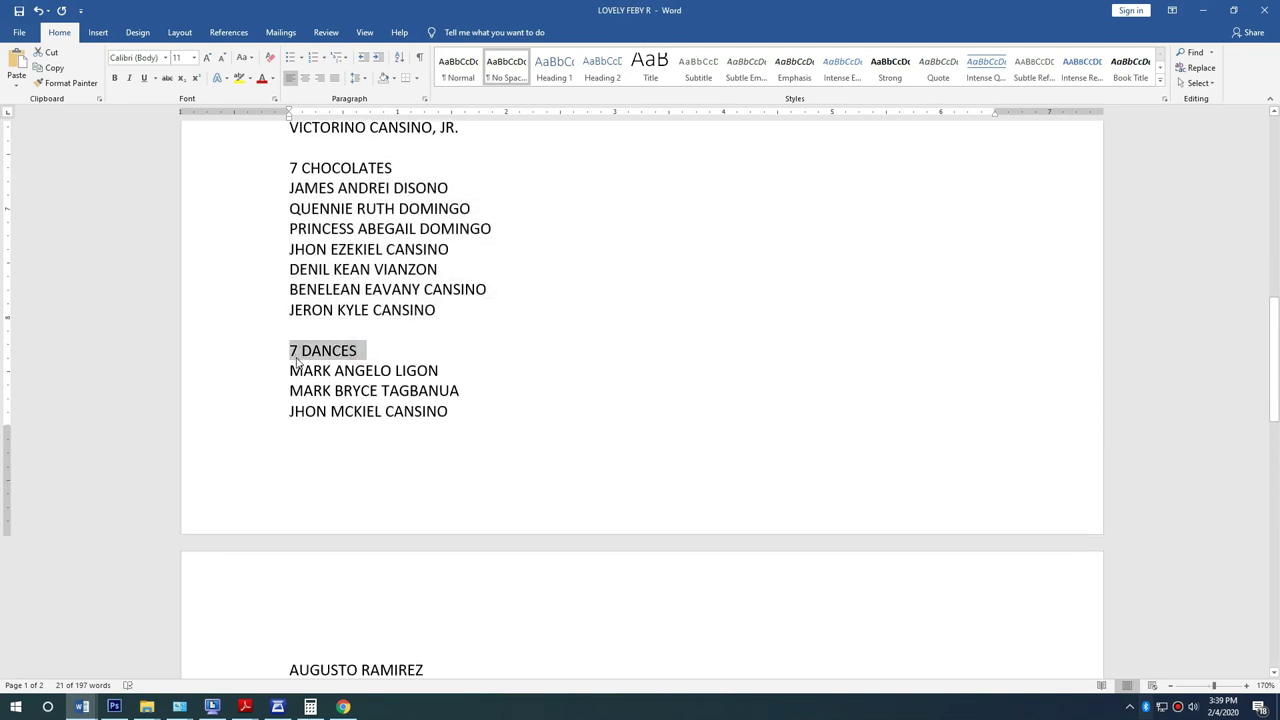
key(alt+Tab)
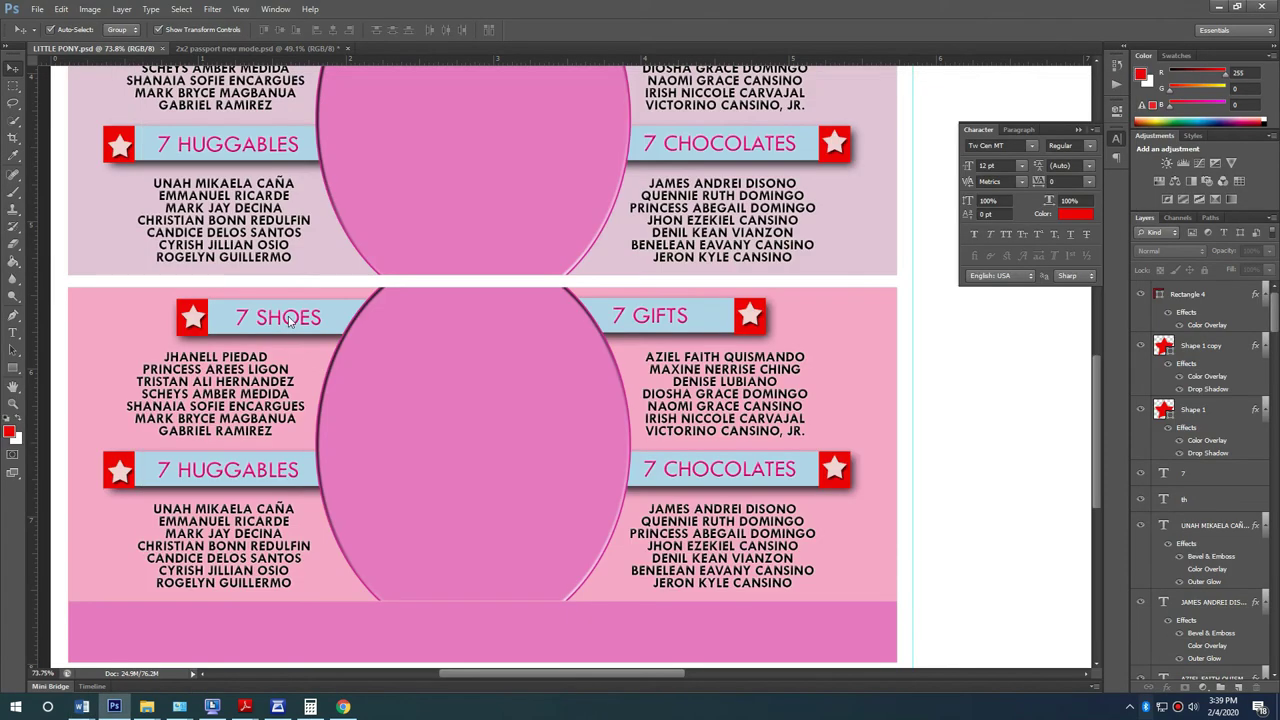
double_click(300, 328)
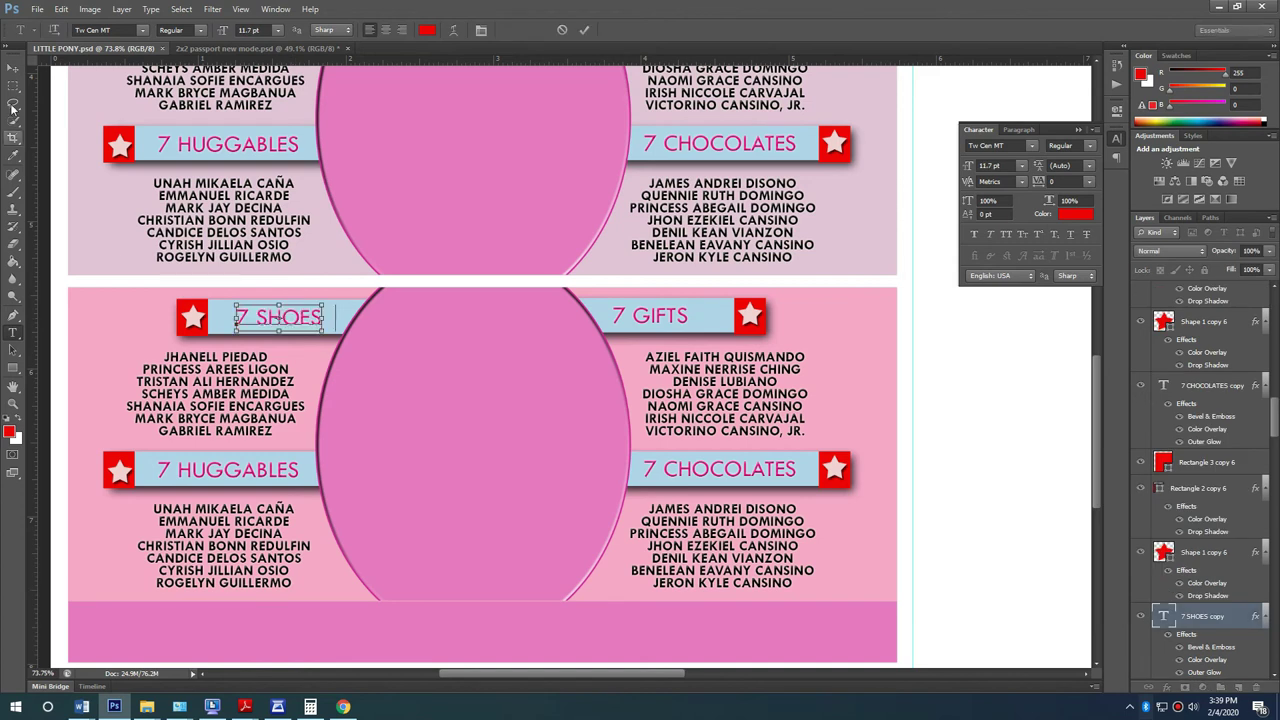
key(ctrl+a)
text(7 DANCES)
Step: Replace the names under 7 DANCES with the seven dancers' names copied from Word
key(alt+Tab)
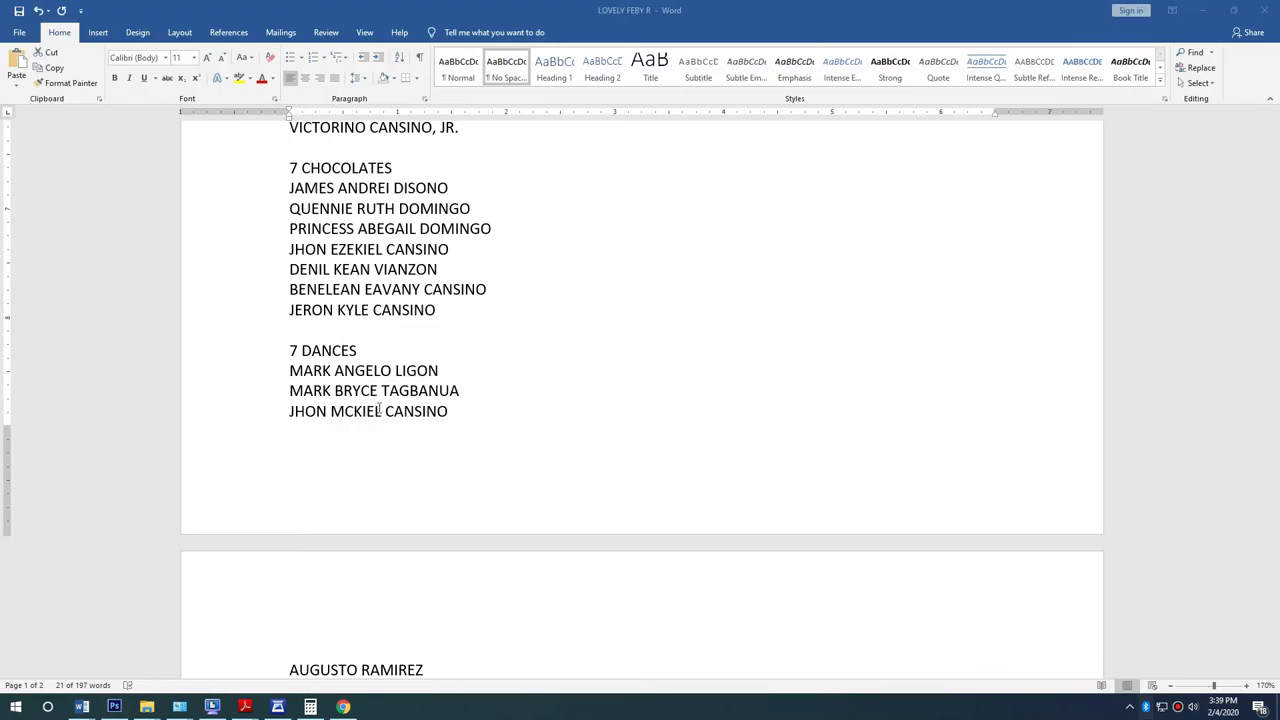
drag(291, 371, 453, 560)
key(alt+Tab)
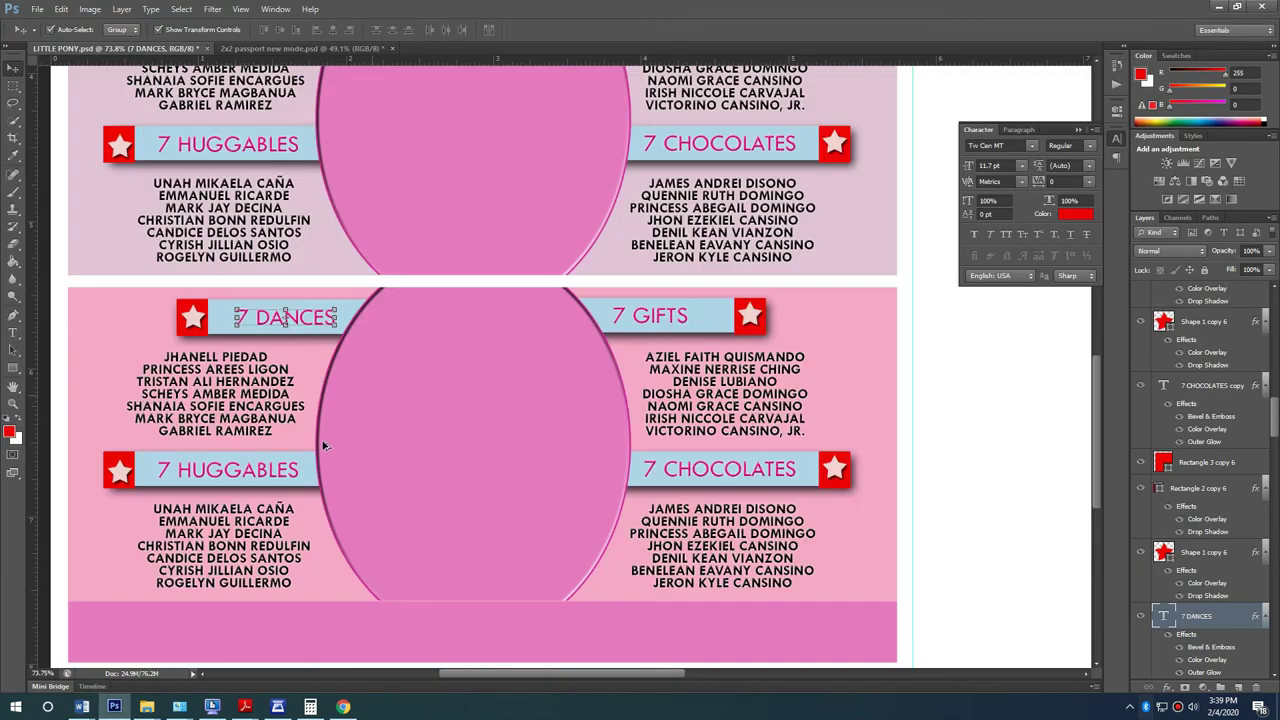
double_click(245, 410)
key(ctrl+a)
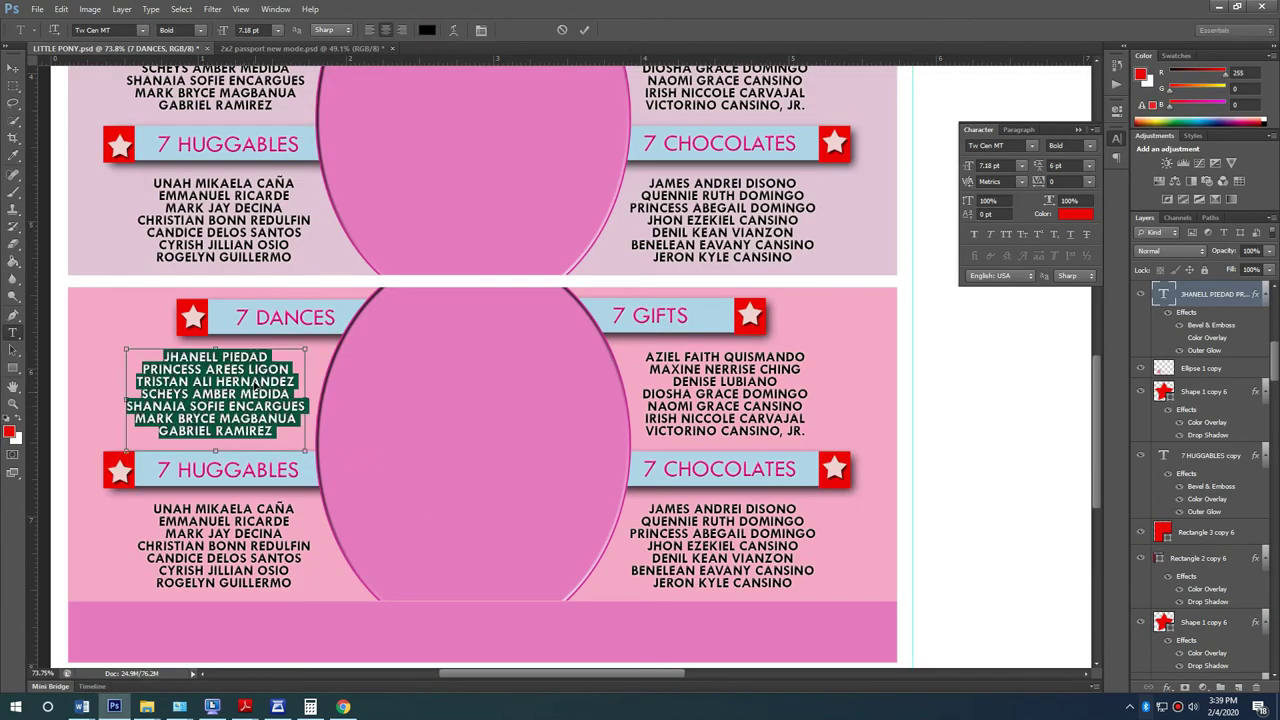
click(13, 66)
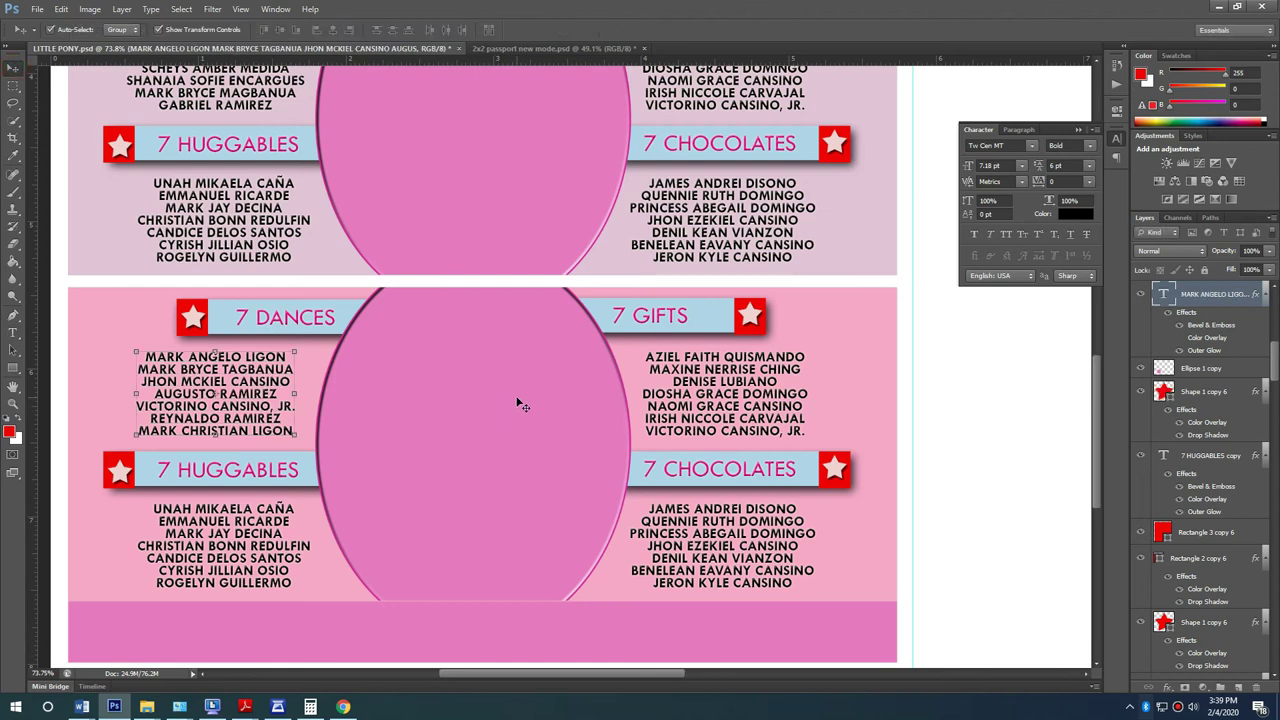
Step: Copy the 7 BILLS heading from Word and put it in place of the 7 GIFTS heading
key(alt+Tab)
scroll(516, 396, down, 2)
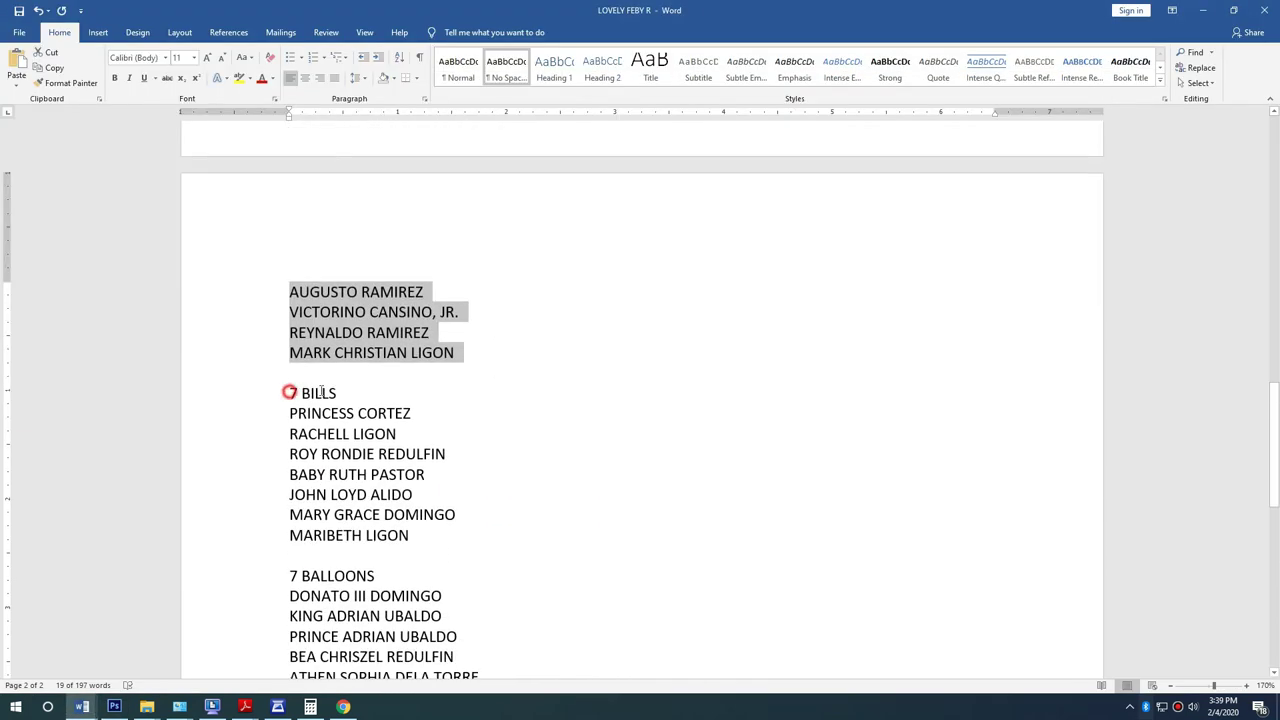
drag(289, 392, 343, 393)
click(415, 390)
key(alt+Tab)
click(698, 328)
key(Return)
double_click(672, 322)
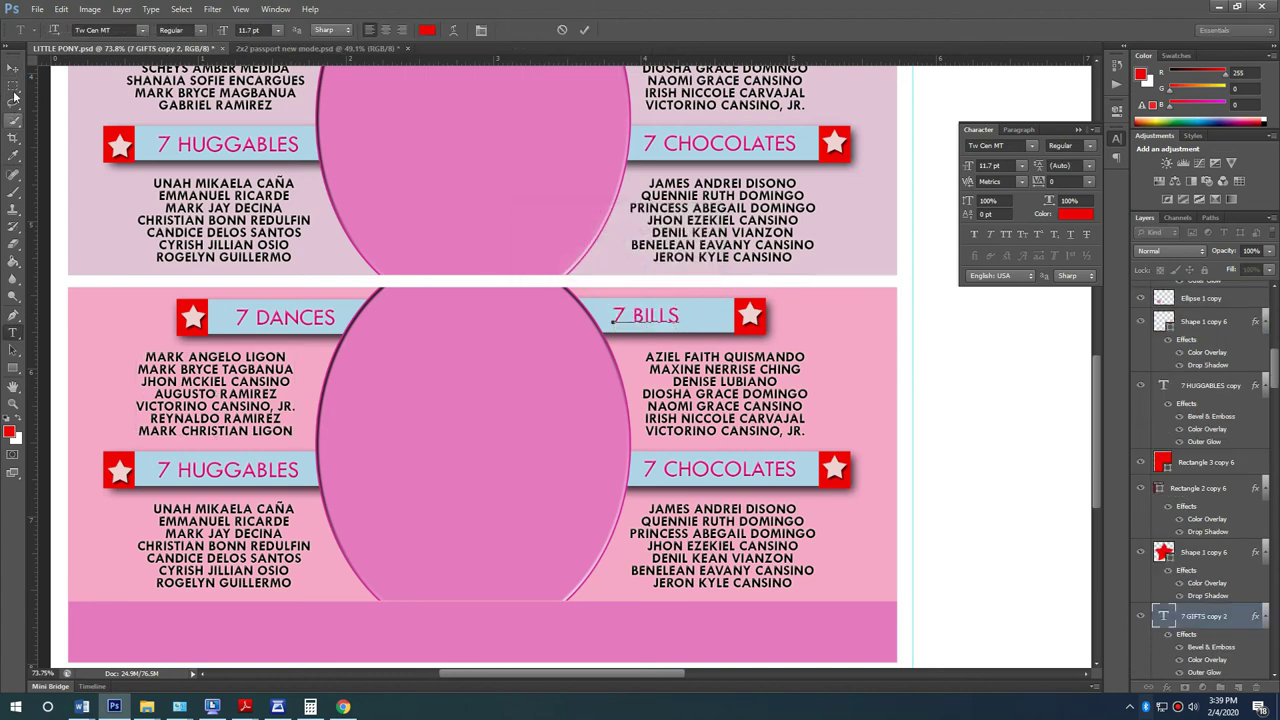
Step: Replace the names under 7 BILLS with the seven Bills guests' names from Word
key(alt+Tab)
scroll(300, 390, down, 1)
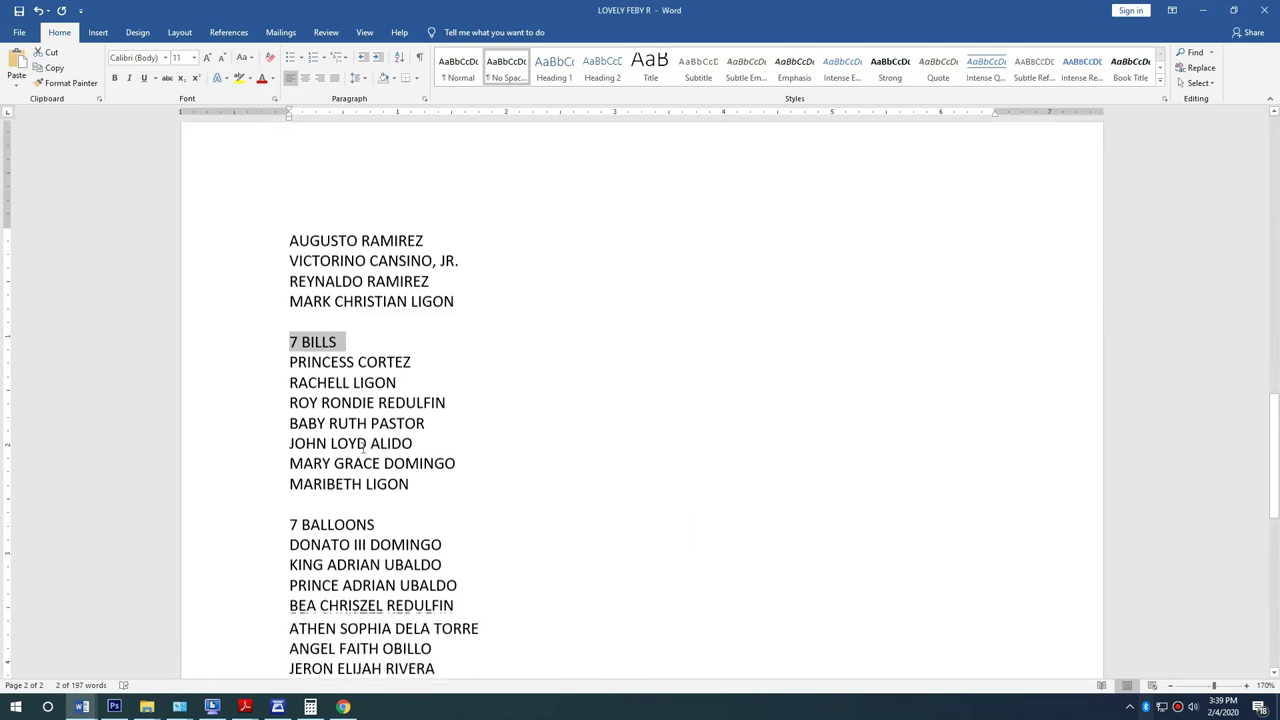
drag(420, 476, 272, 364)
key(ctrl+c)
key(alt+Tab)
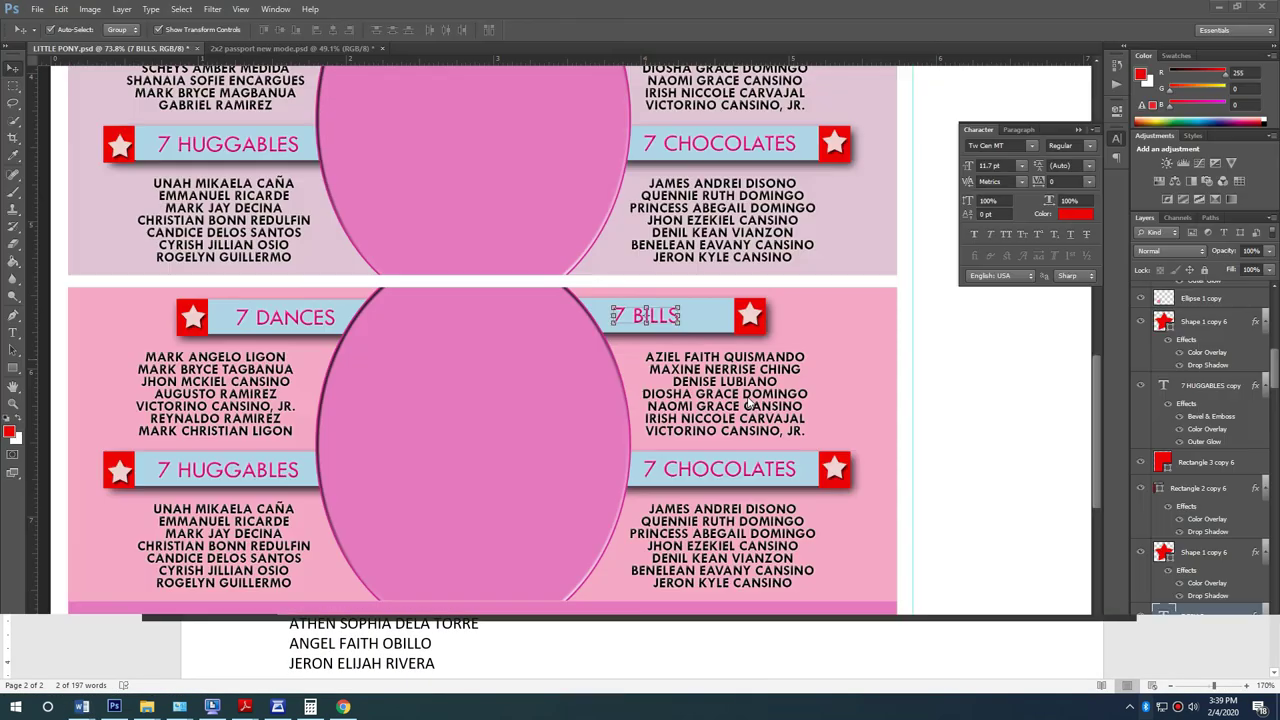
click(755, 405)
key(ctrl+a)
key(ctrl+v)
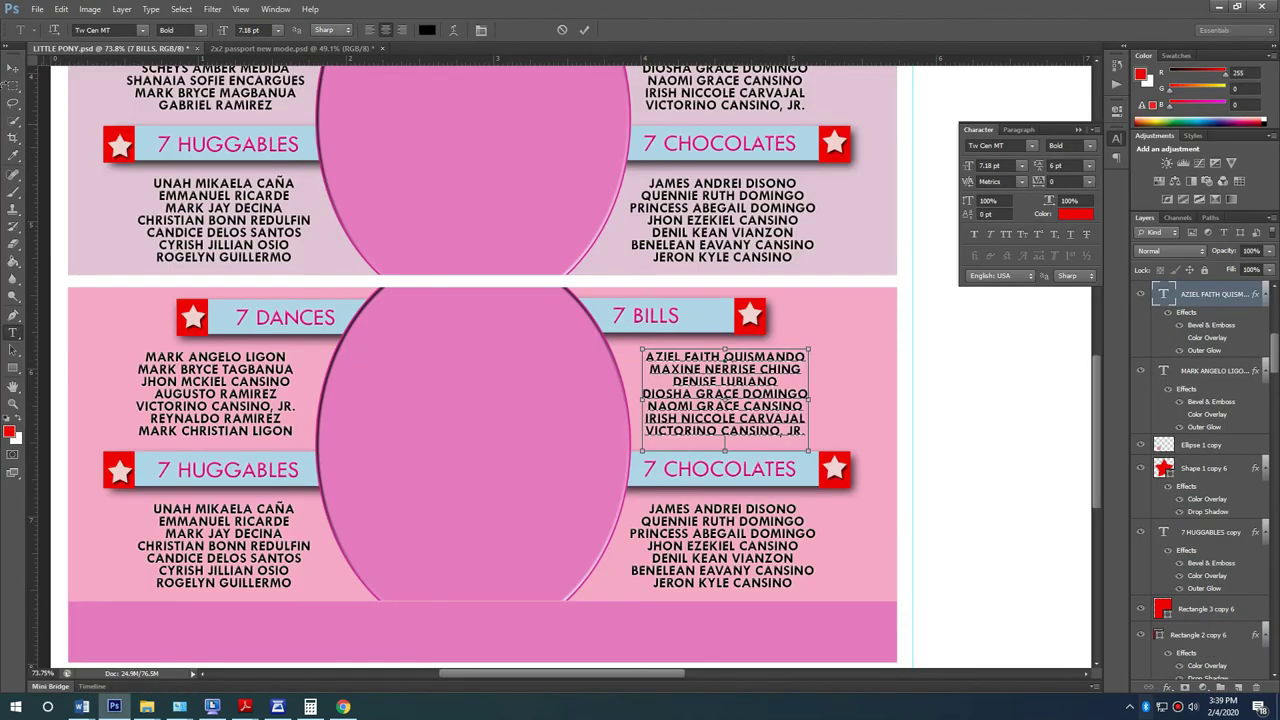
click(13, 67)
scroll(536, 455, down, 1)
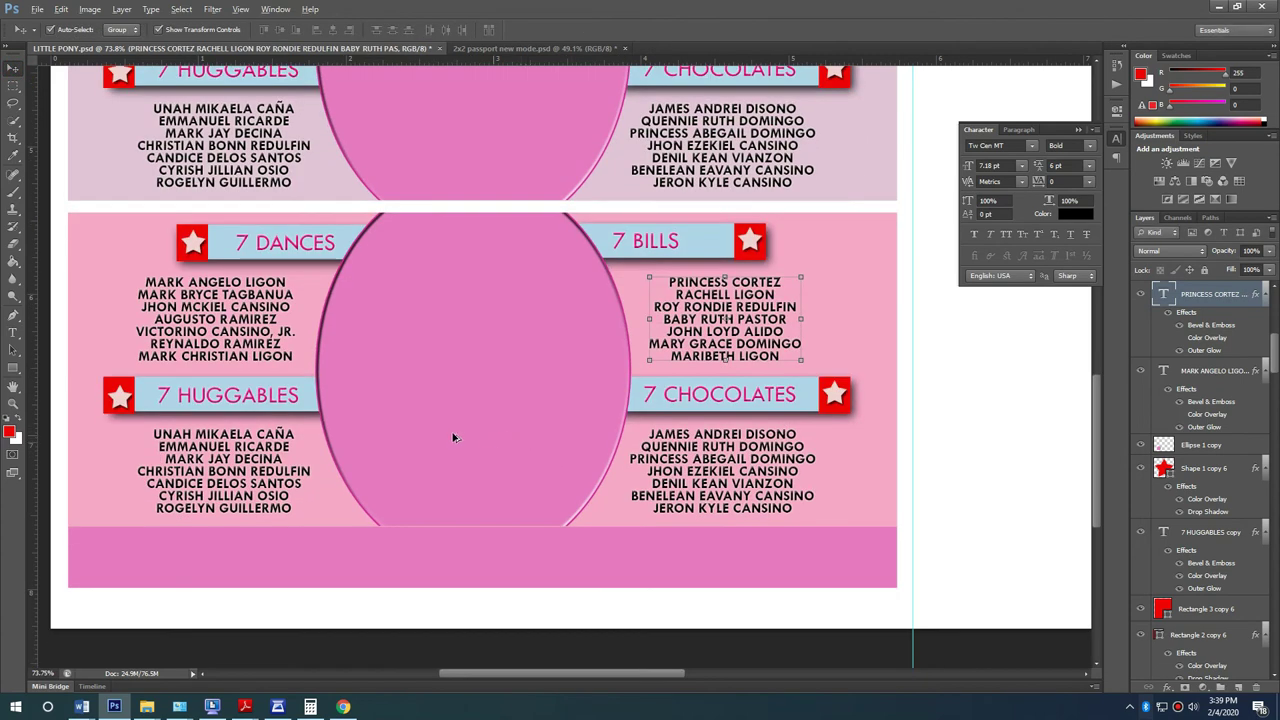
Step: Replace the 7 HUGGABLES heading with 7 BALLOONS, copied from Word
key(alt+Tab)
scroll(440, 426, down, 3)
drag(290, 251, 401, 258)
key(ctrl+c)
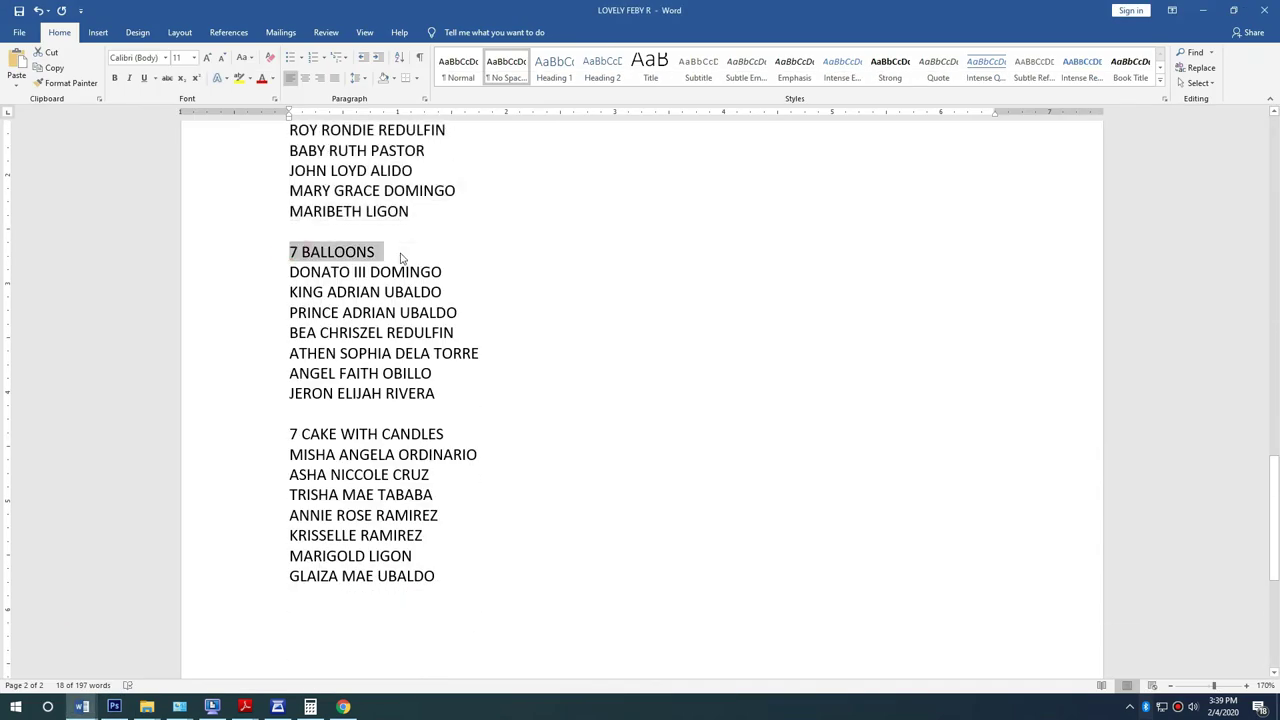
key(alt+Tab)
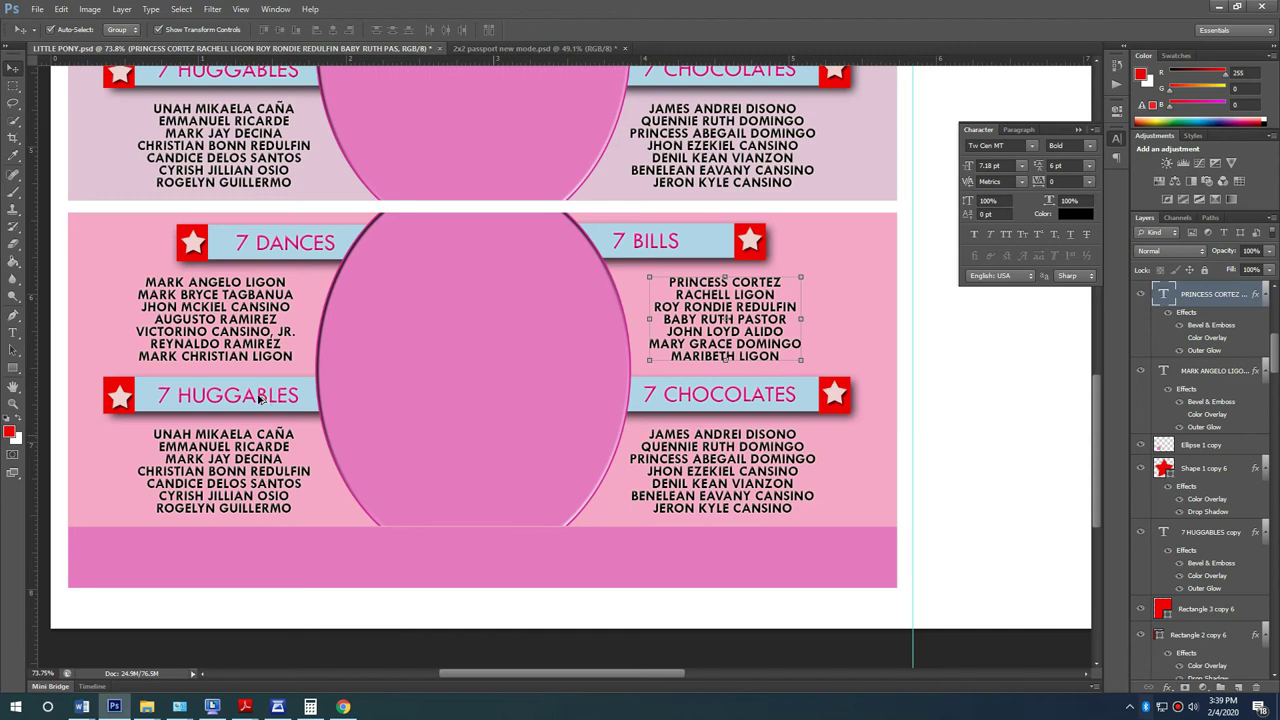
key(t)
click(258, 396)
key(ctrl+a)
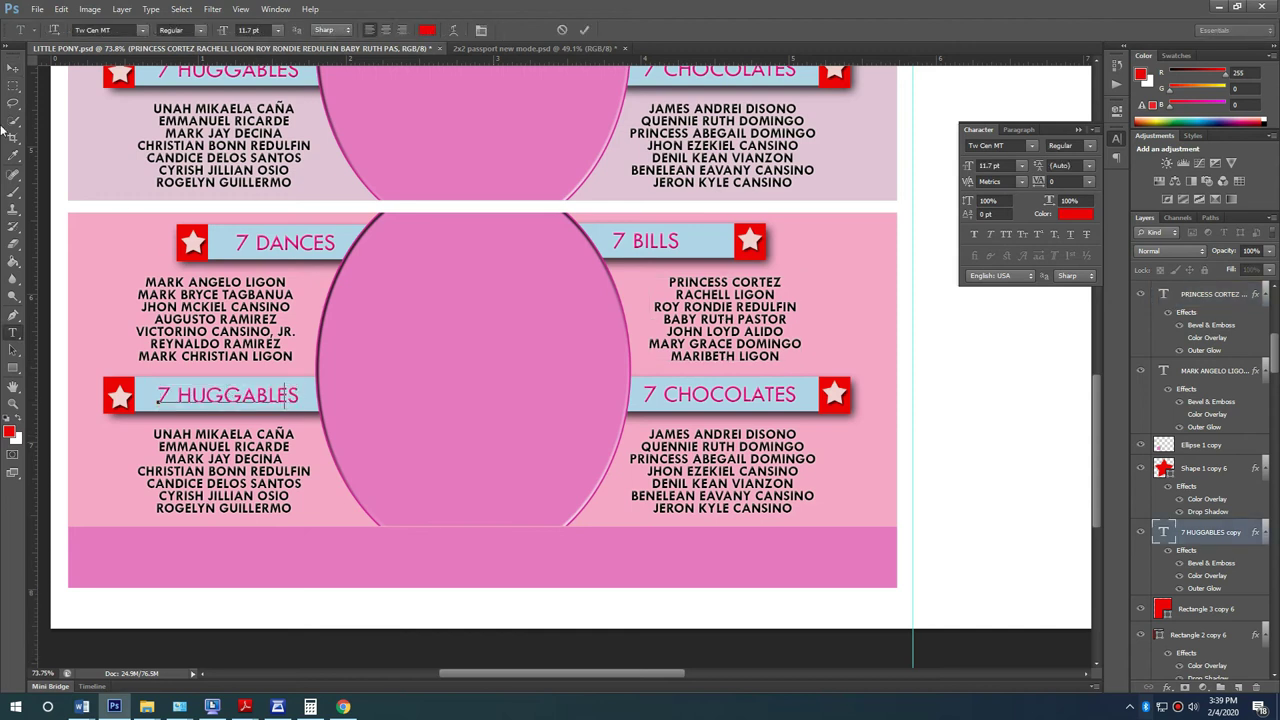
key(ctrl+v)
click(8, 68)
Step: Change 7 CHOCOLATES to 7 CAKE WITH CANDLES and narrow it to fit its banner
key(alt+Tab)
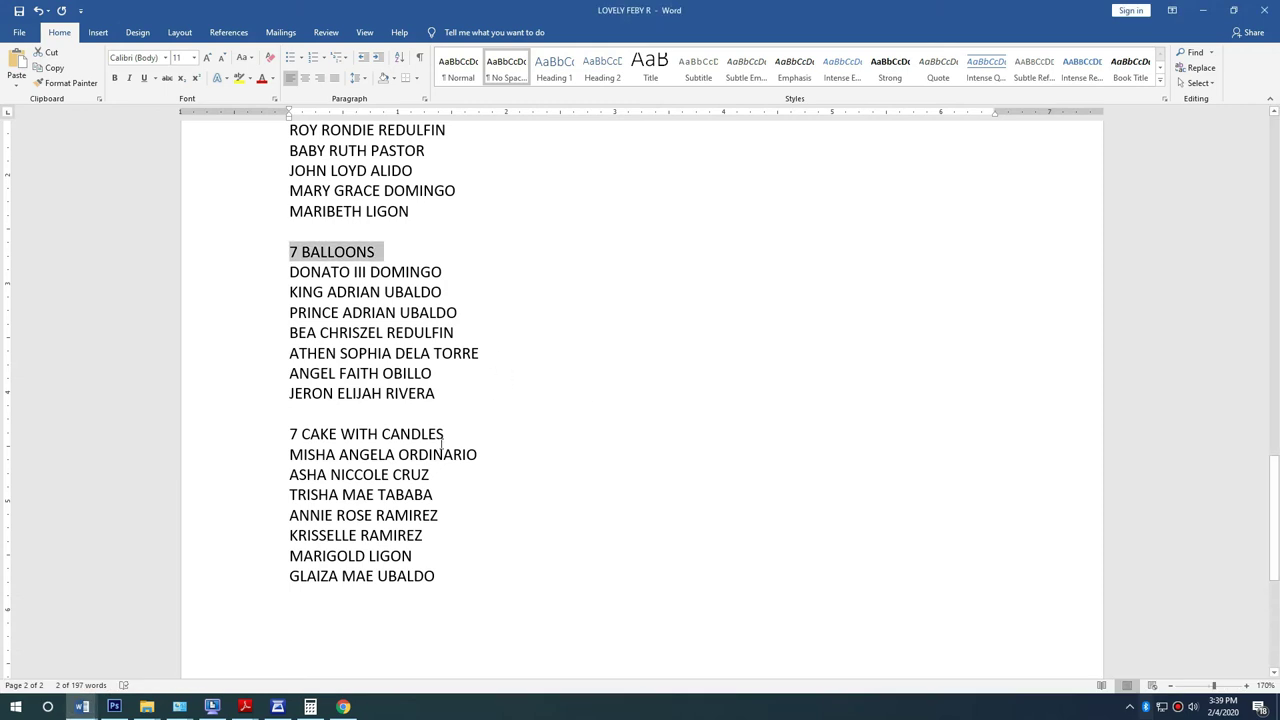
drag(290, 434, 468, 434)
key(ctrl+c)
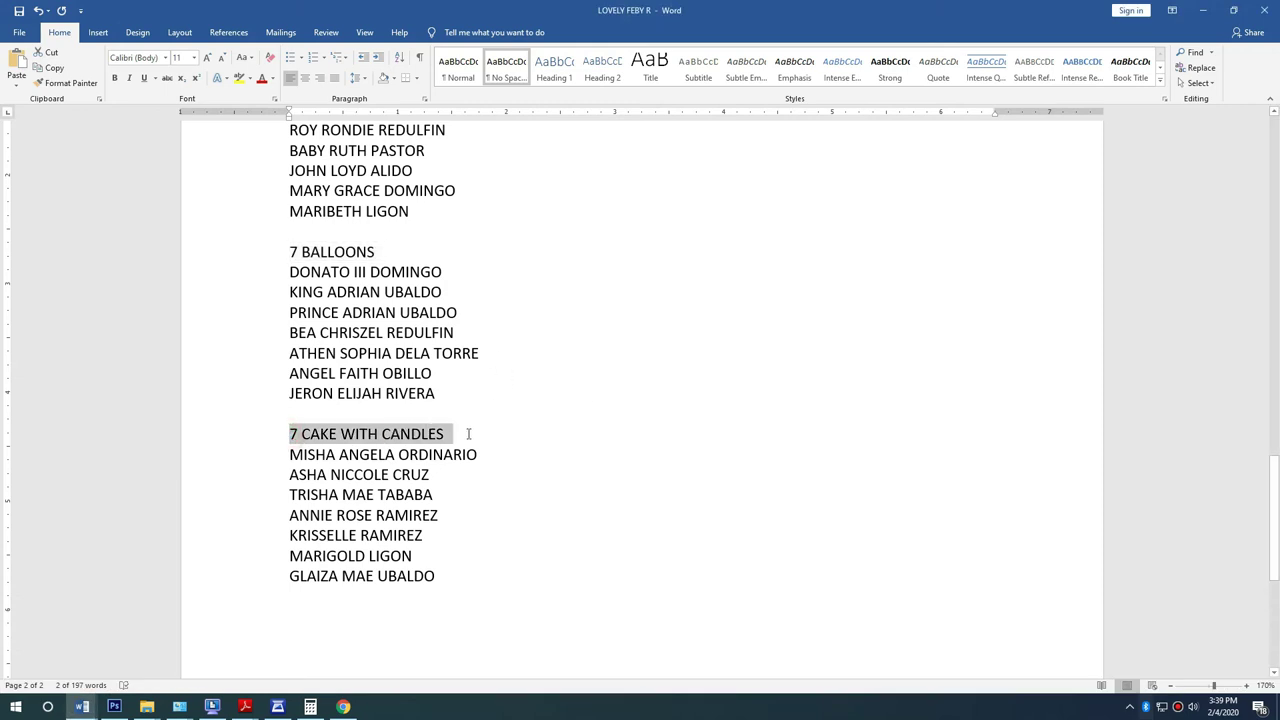
key(alt+Tab)
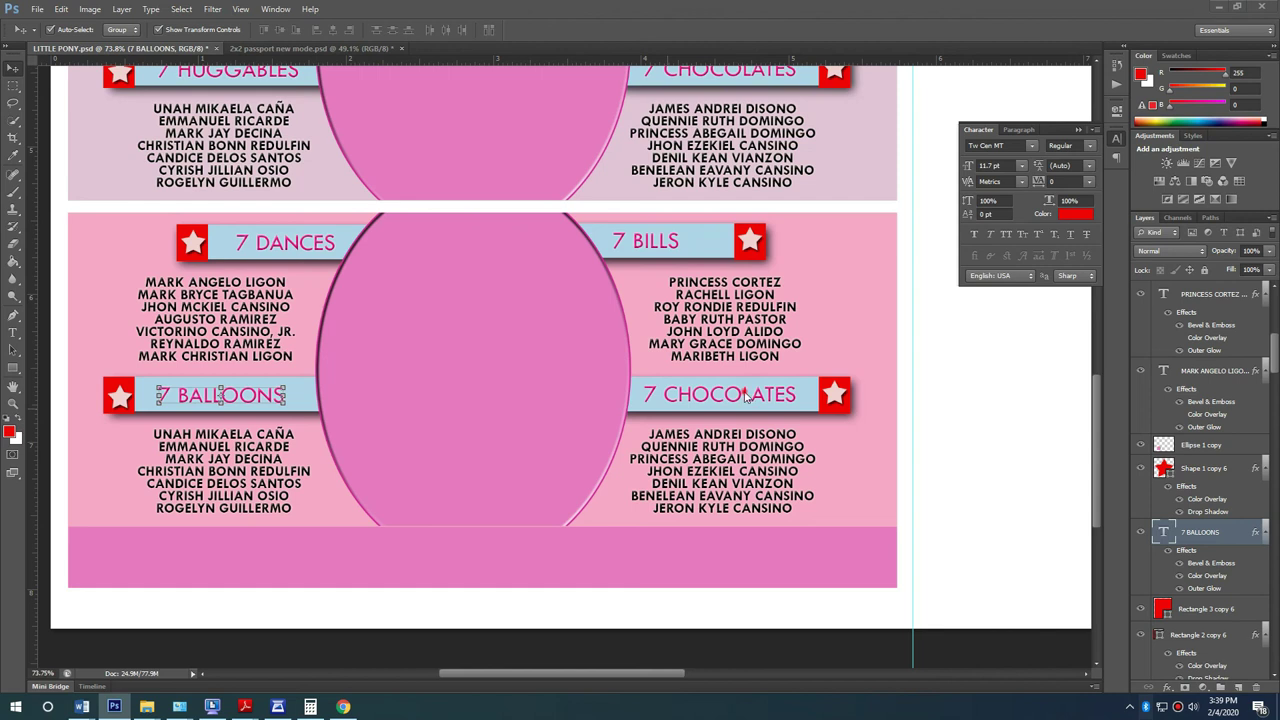
double_click(744, 390)
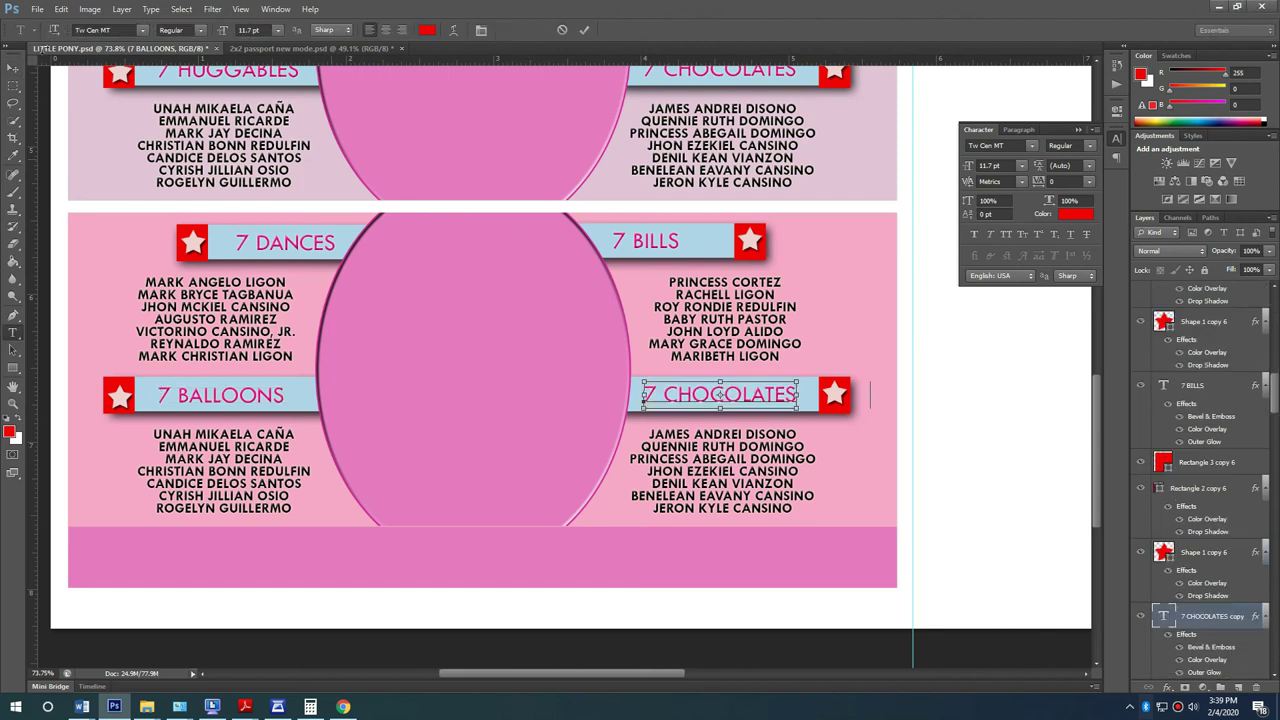
key(ctrl+a)
key(ctrl+v)
key(ctrl+t)
drag(812, 394, 816, 392)
key(Return)
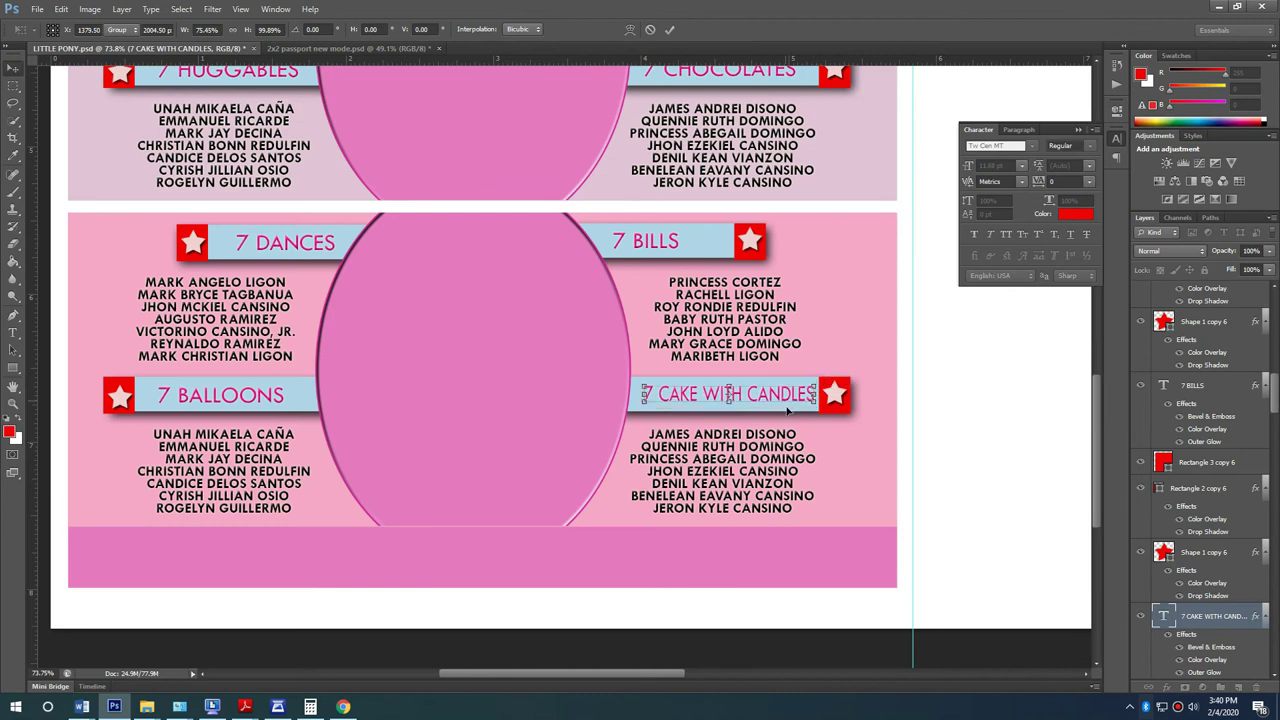
Step: Paste the seven cake guests' names from Word over the old names under that heading
key(alt+Tab)
drag(469, 523, 271, 413)
key(ctrl+c)
key(alt+Tab)
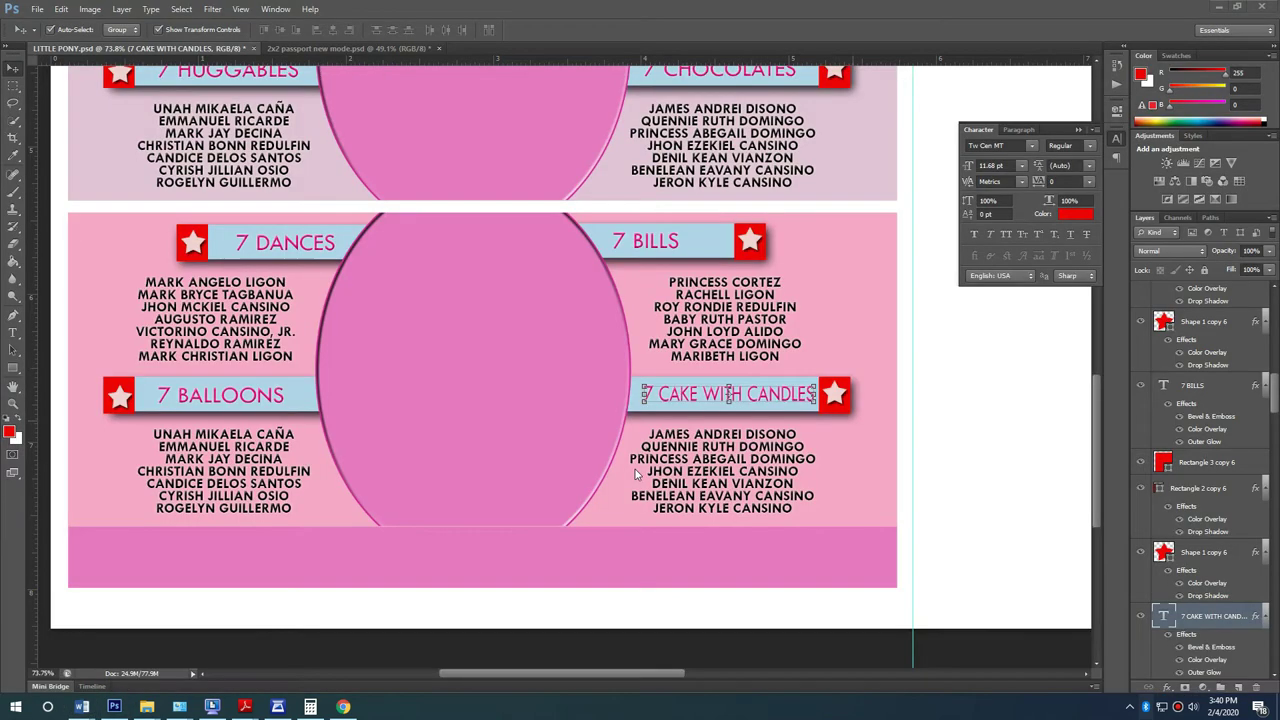
key(t)
click(748, 470)
key(ctrl+a)
key(ctrl+v)
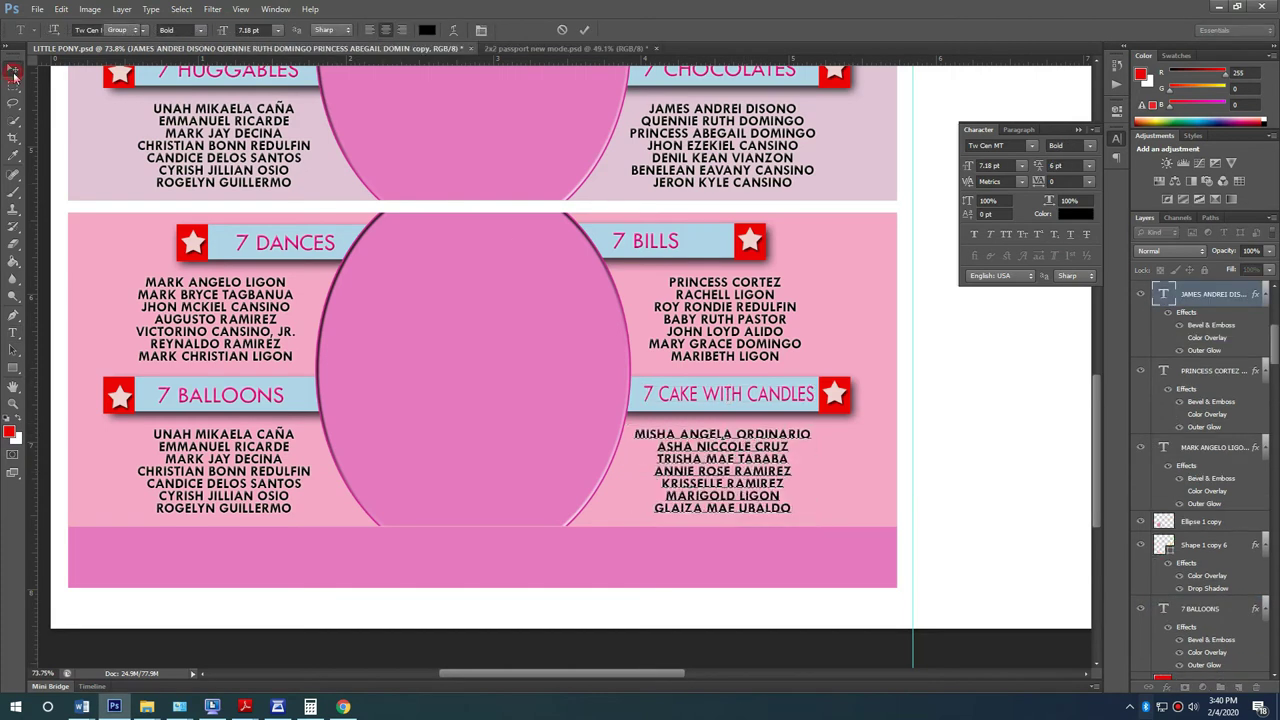
click(14, 72)
Step: Delete the pony picture from the right-hand page
scroll(605, 328, up, 1)
alt+scroll(491, 320, down, 5)
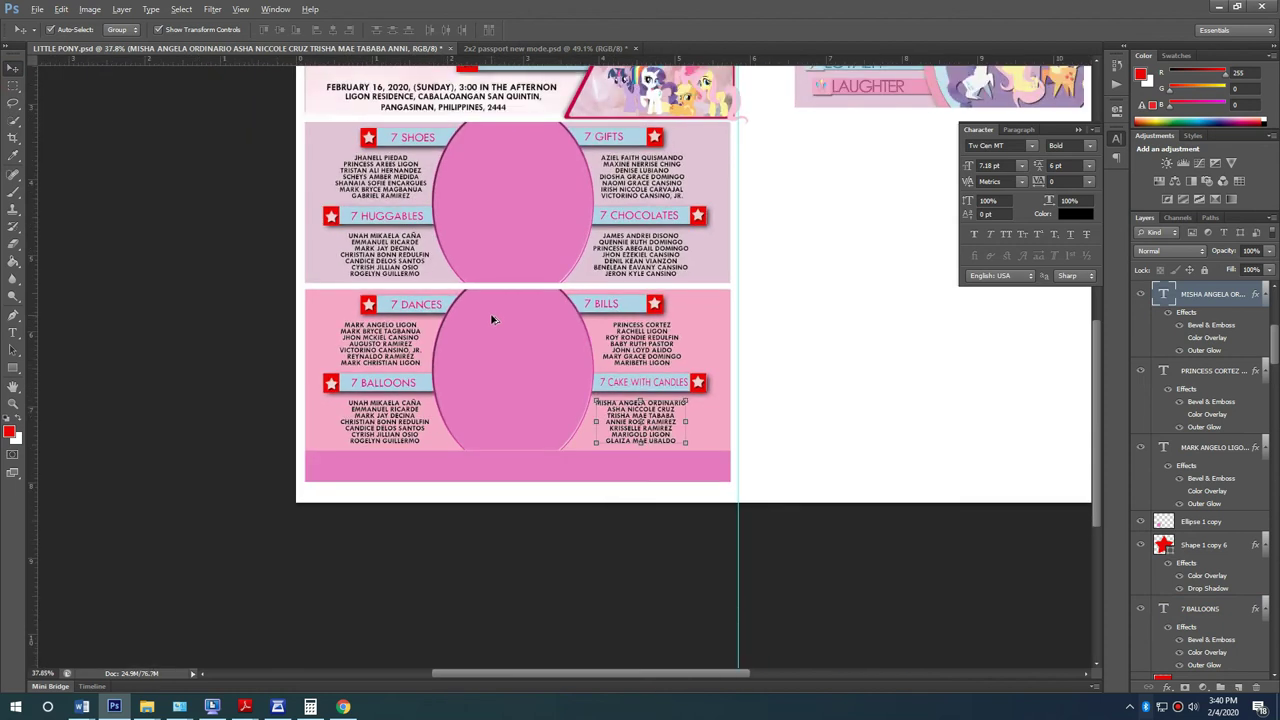
scroll(491, 320, down, 2)
scroll(370, 350, up, 1)
click(773, 197)
key(Delete)
Step: Draw a tall red rectangle on the right page, shift it slightly right and widen it
scroll(100, 495, up, 1)
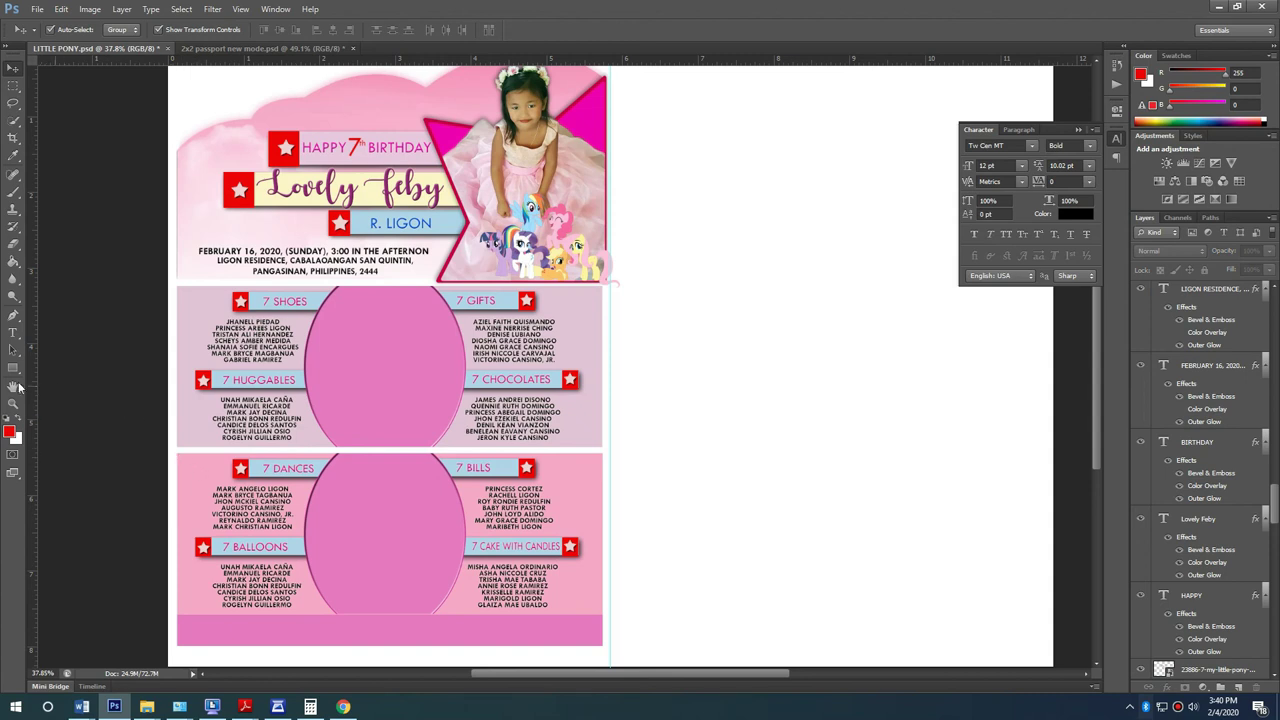
click(13, 368)
drag(692, 76, 742, 646)
key(v)
drag(728, 176, 733, 174)
drag(751, 357, 1215, 318)
key(Return)
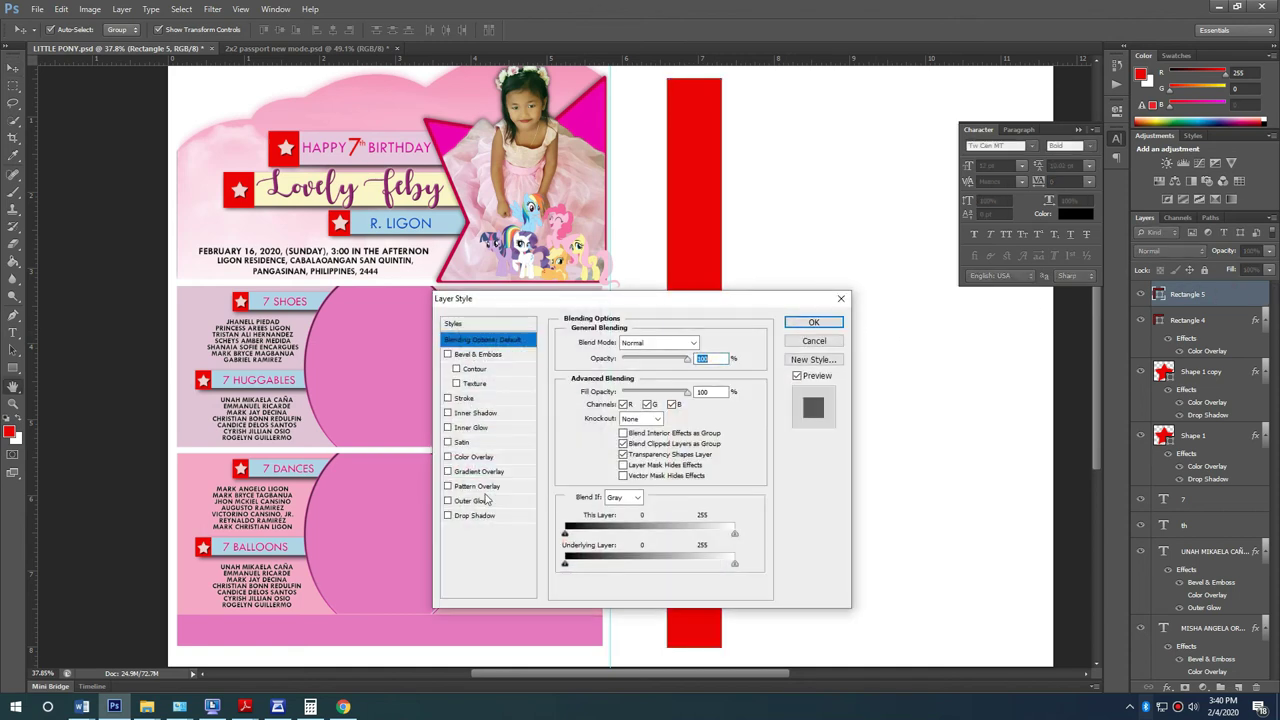
Step: Give the rectangle a pink colour overlay sampled from the design
click(474, 456)
click(698, 343)
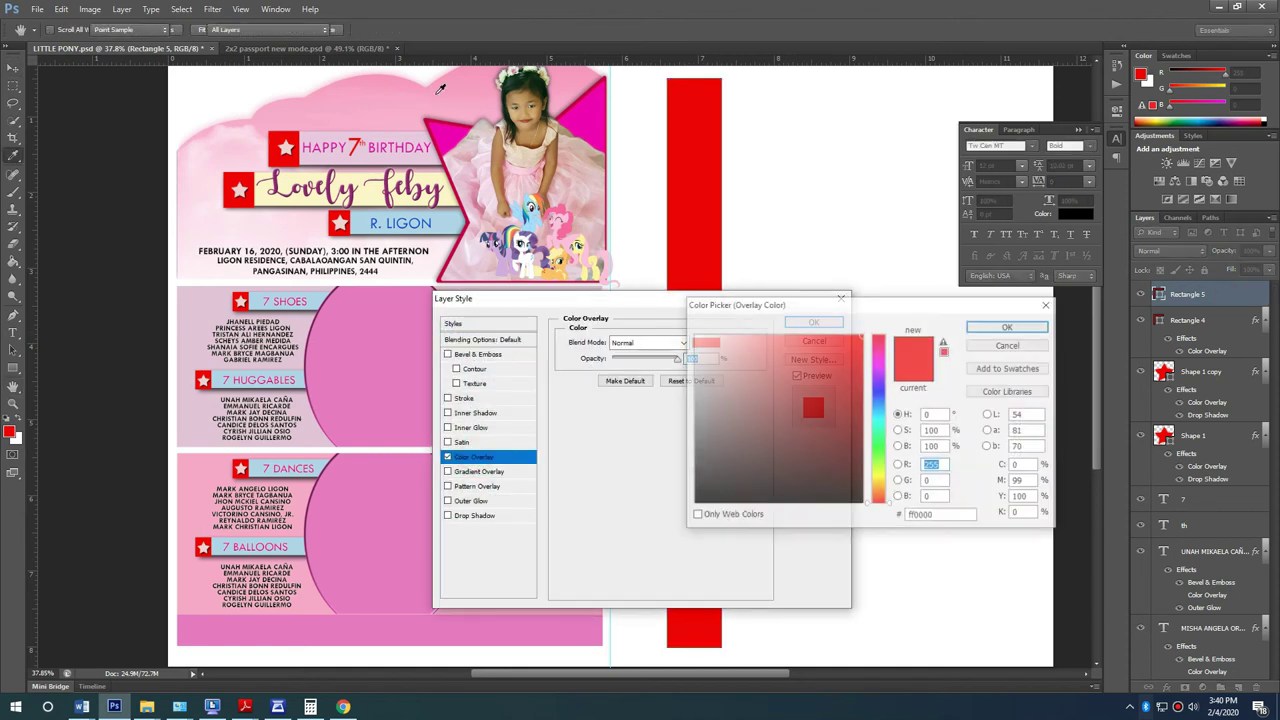
click(465, 95)
click(993, 330)
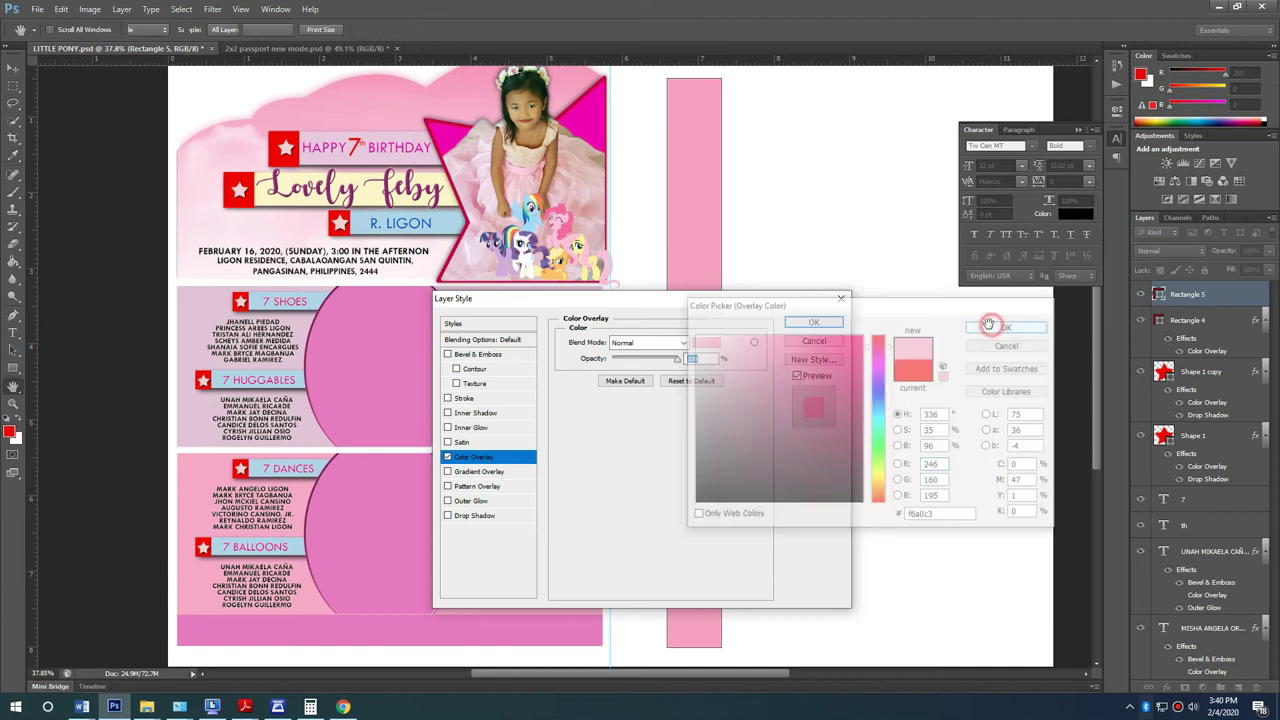
Step: Add a thicker inside stroke in magenta #ff00b5, sampled from the ribbon, and apply the style
click(465, 399)
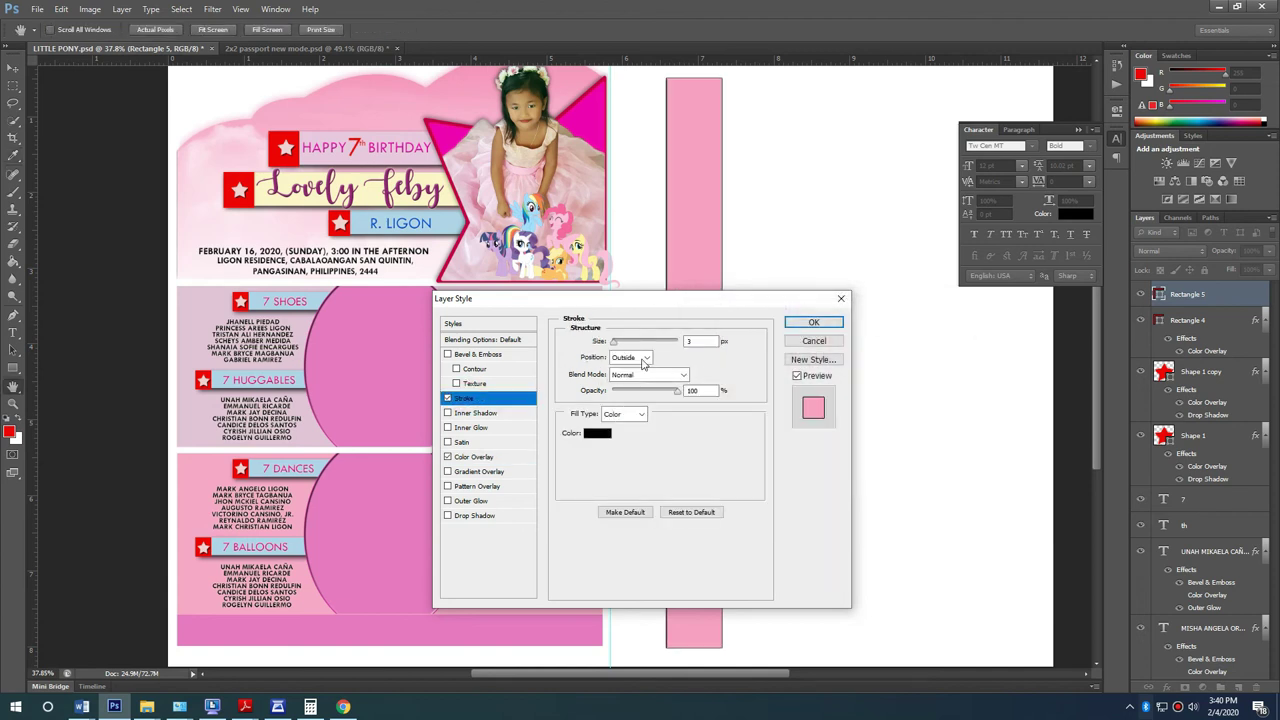
click(645, 382)
drag(617, 342, 622, 347)
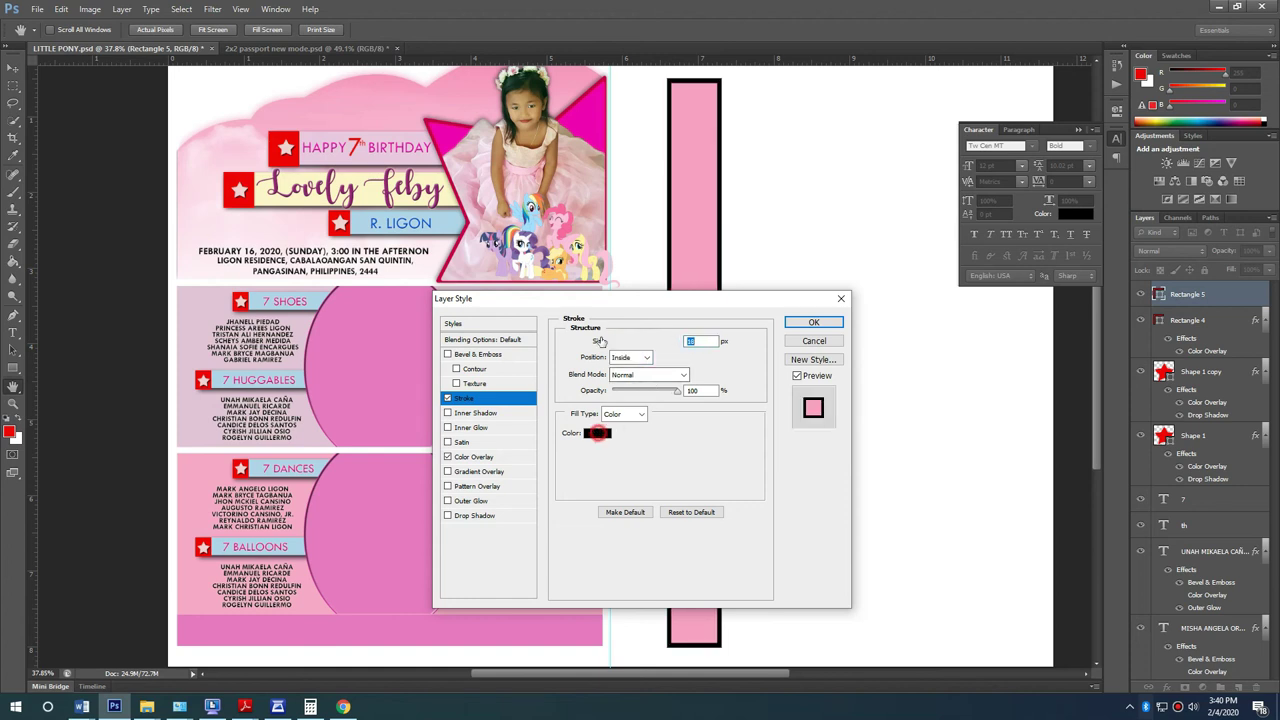
click(597, 432)
click(782, 393)
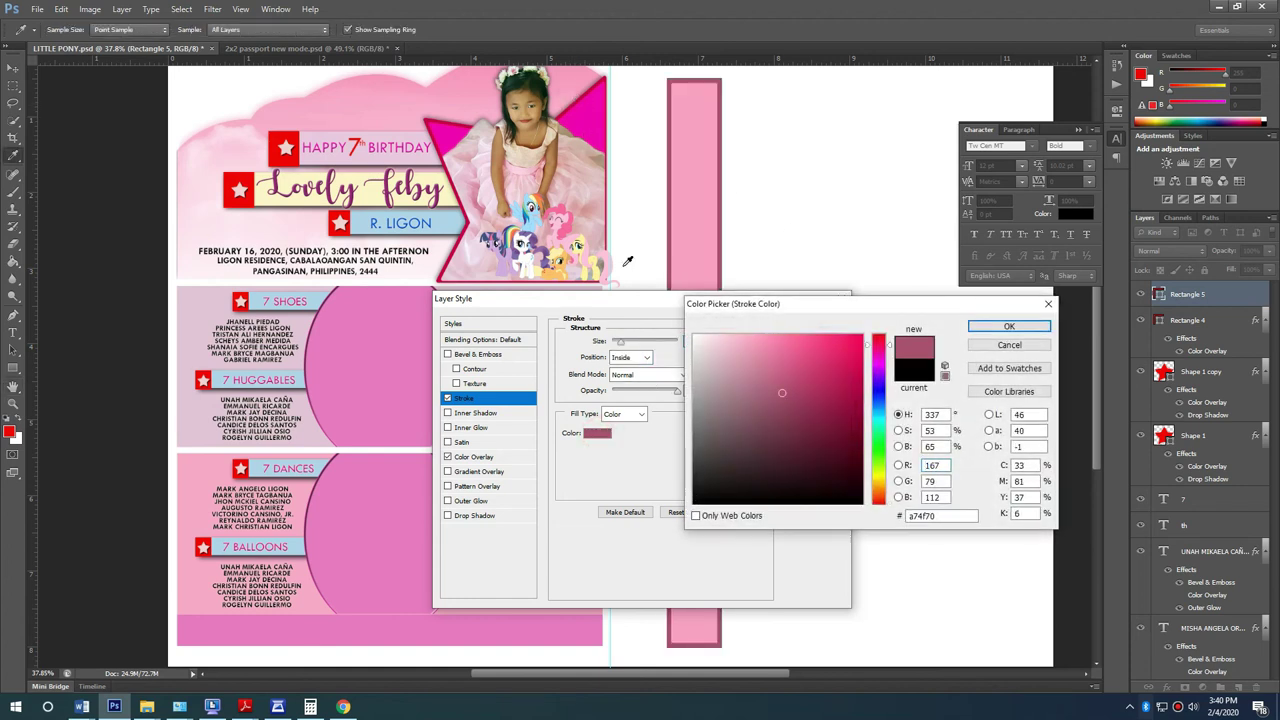
click(592, 118)
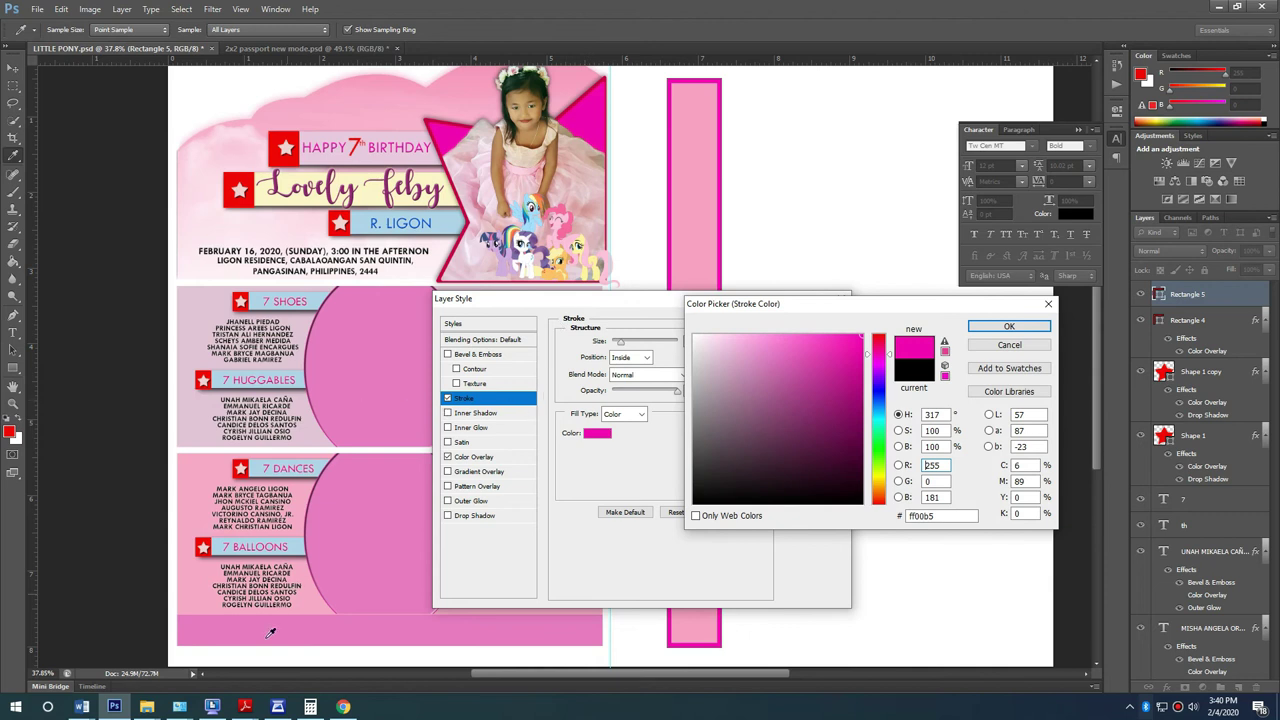
click(1008, 327)
click(810, 325)
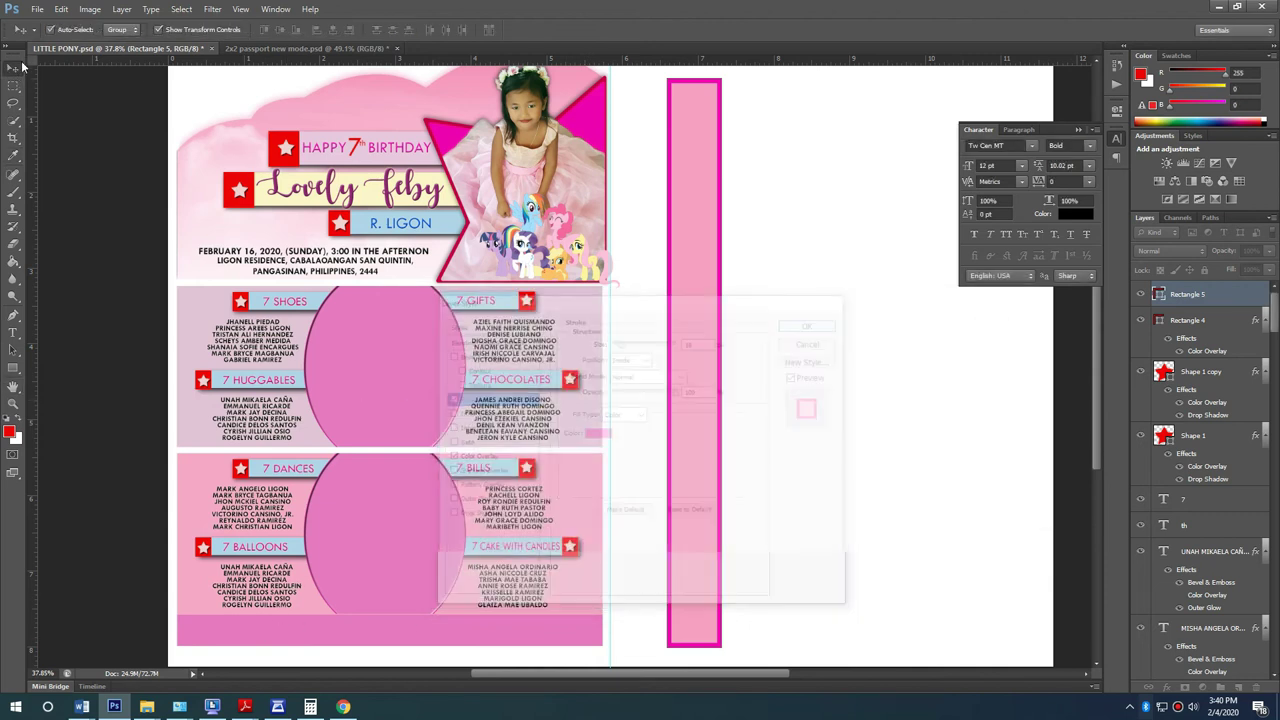
click(818, 490)
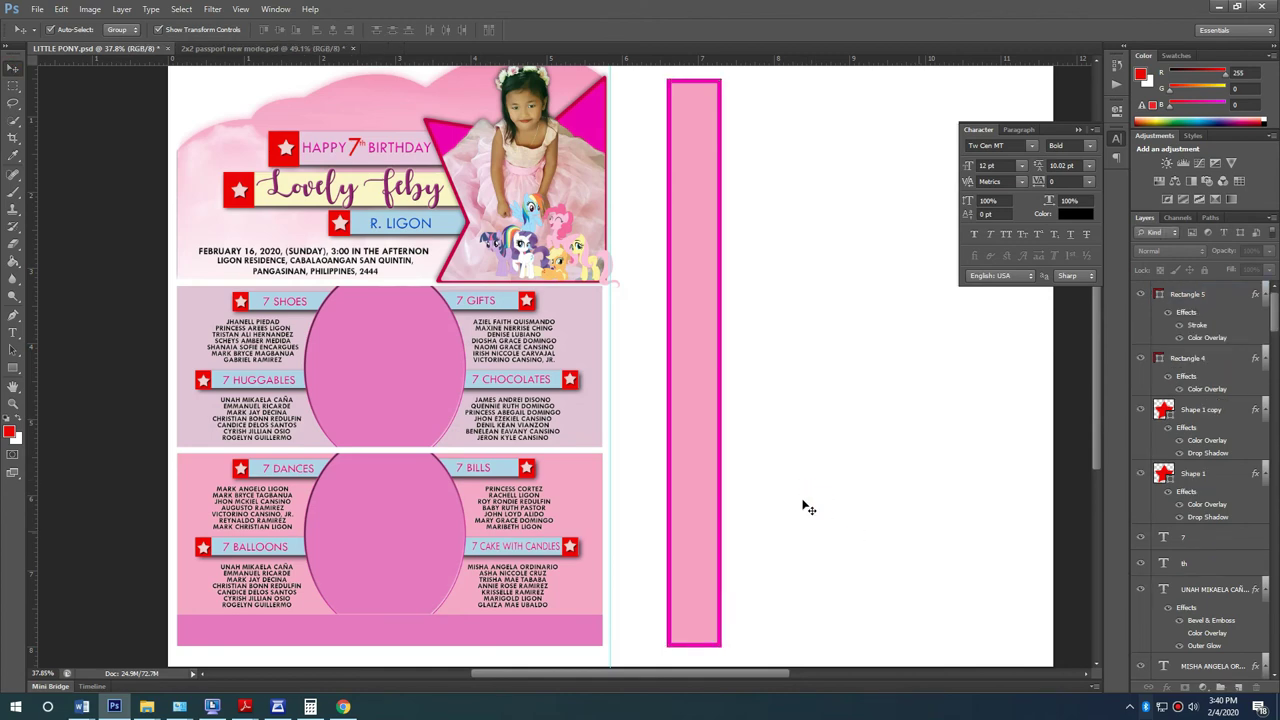
Step: Place the 493368 pony image from the desktop into the invitation
key(super+d)
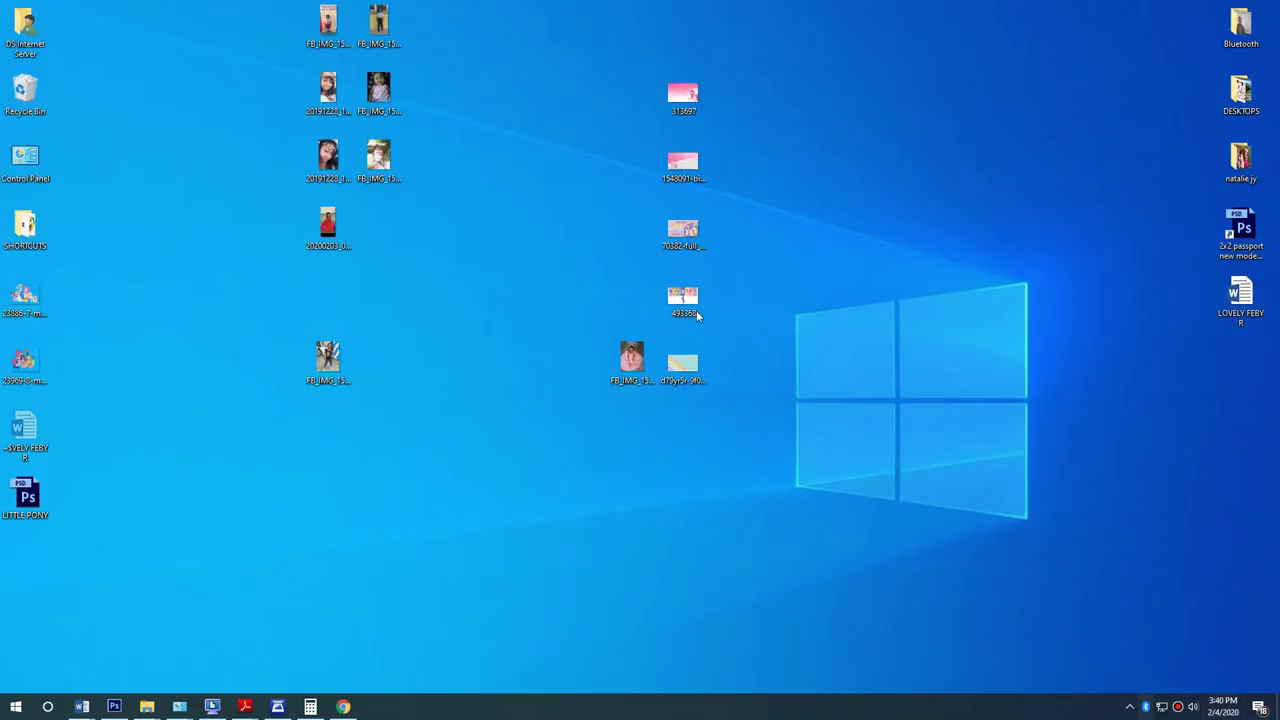
click(684, 305)
drag(687, 328, 703, 437)
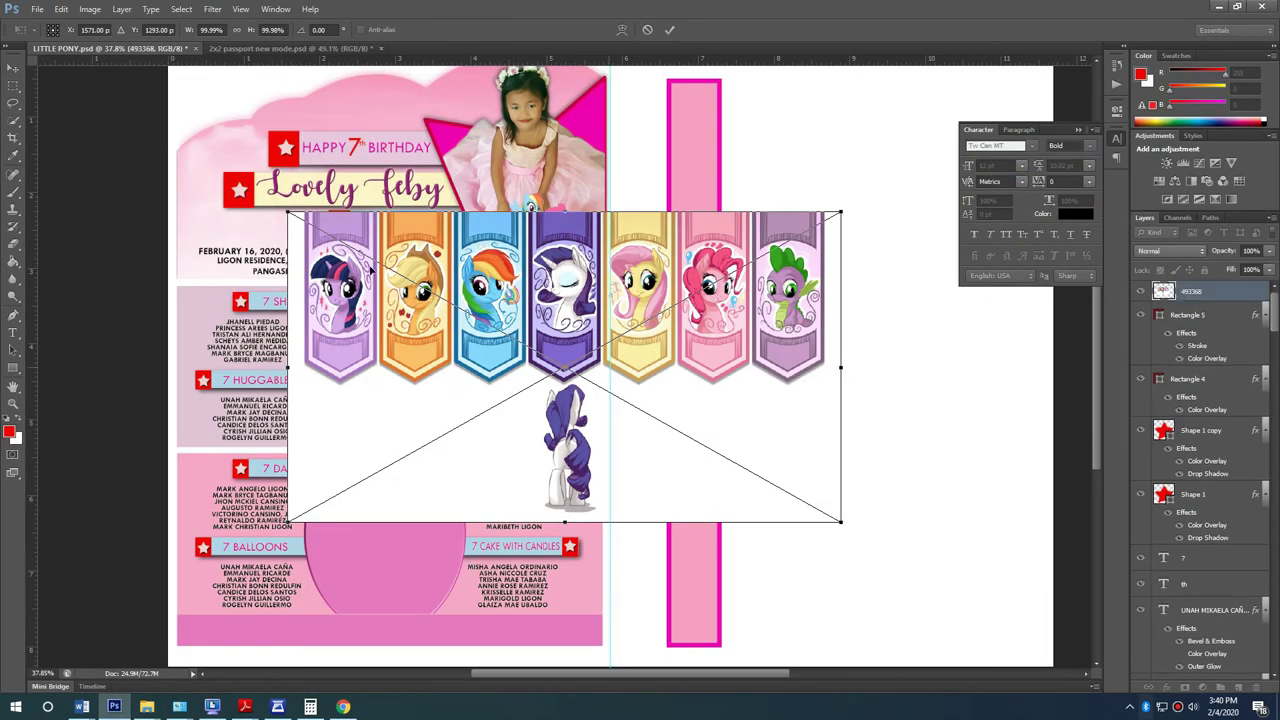
key(Return)
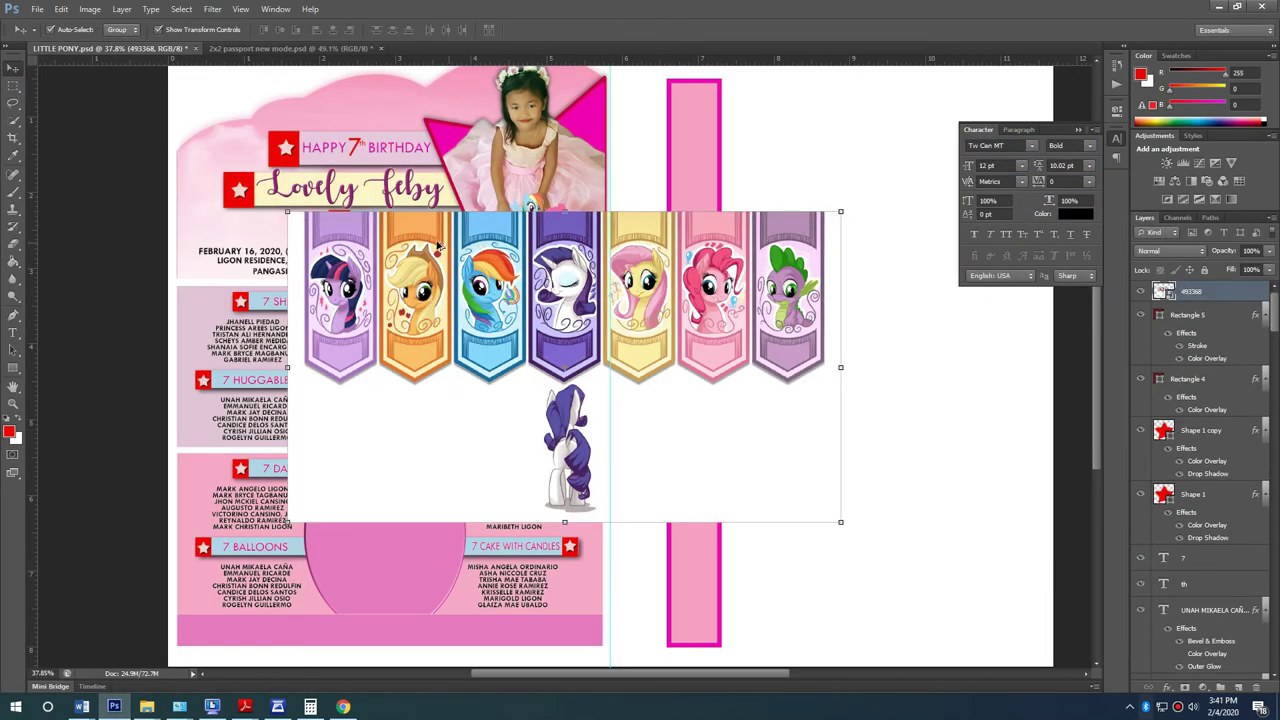
Step: Rasterize the pony image and remove its white background with the Magic Eraser
scroll(384, 520, up, 1)
key(e)
click(406, 486)
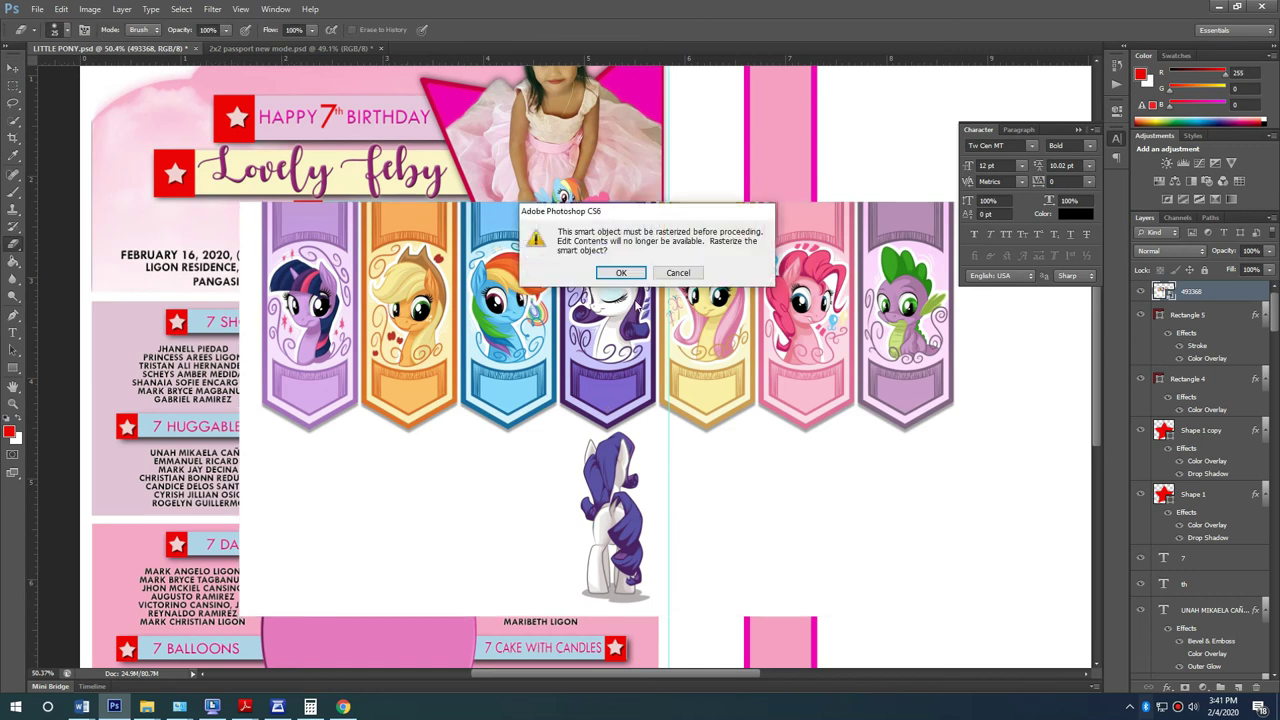
click(624, 273)
right_click(13, 243)
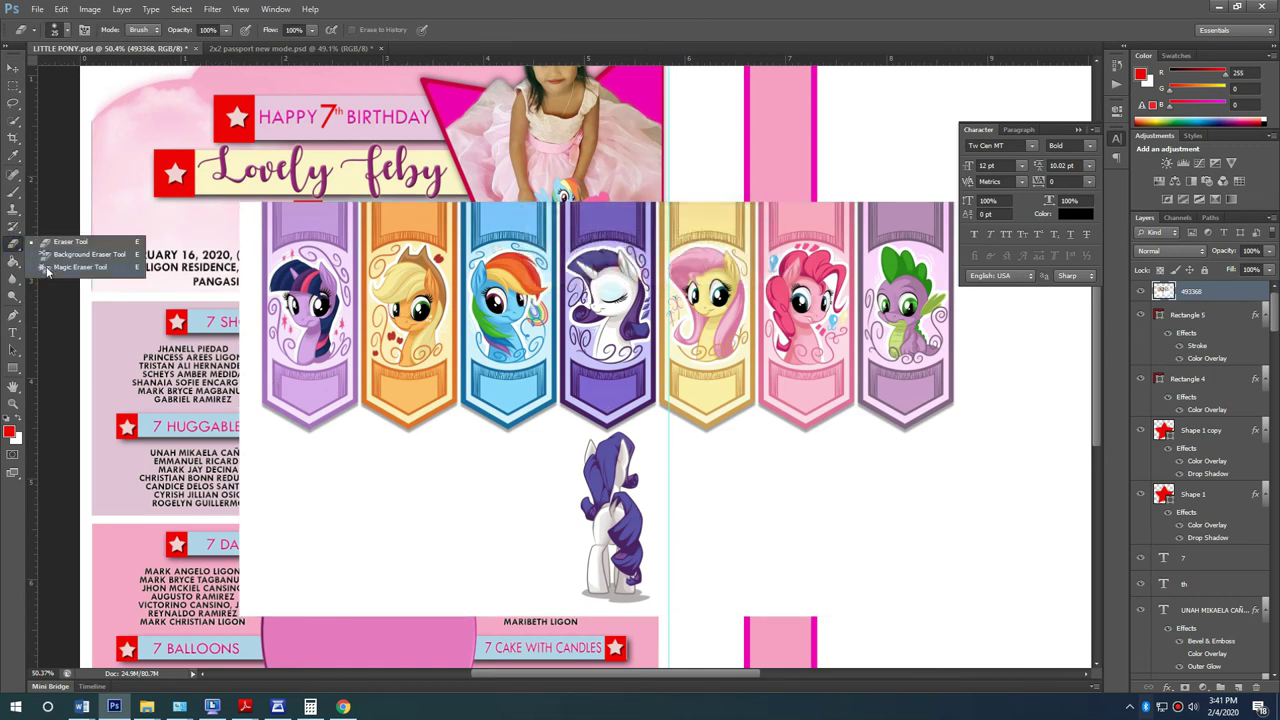
click(78, 267)
click(312, 428)
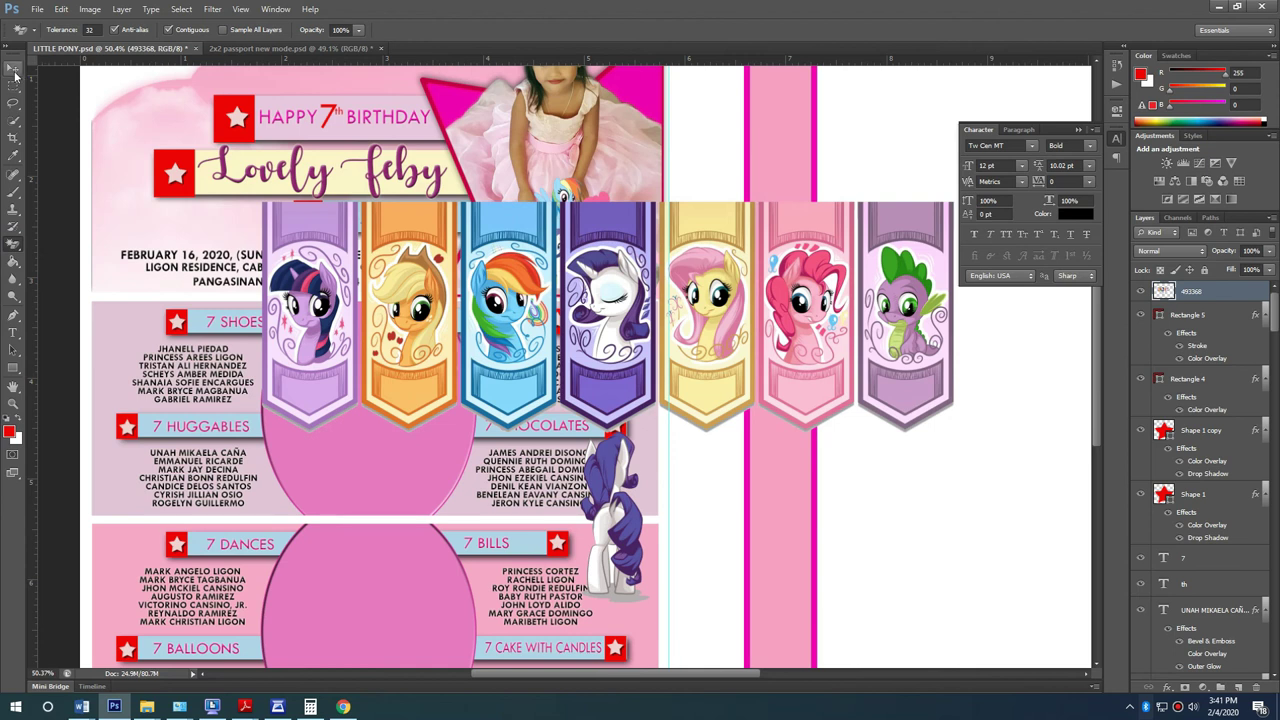
Step: Delete the standing Rarity figure below the pony banner
click(14, 78)
drag(705, 621, 518, 433)
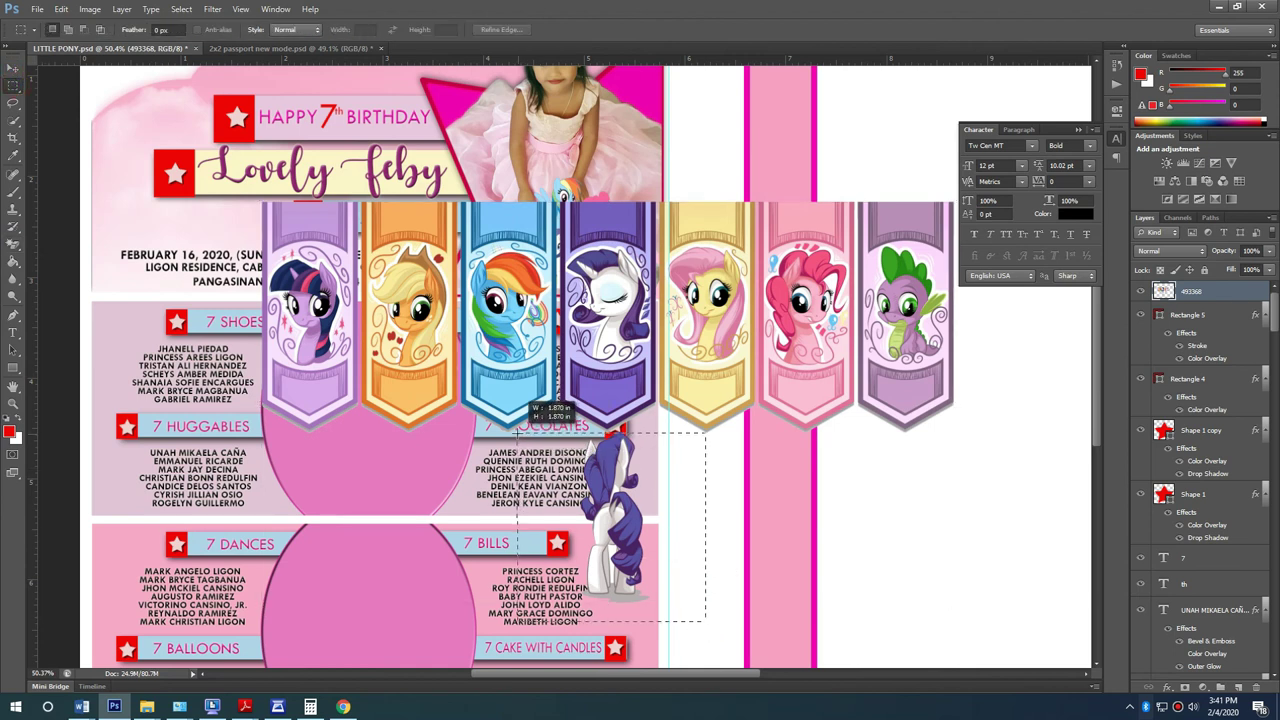
key(Delete)
Step: Rotate the pony banner 90 degrees upright and move it toward the pink strip
click(13, 67)
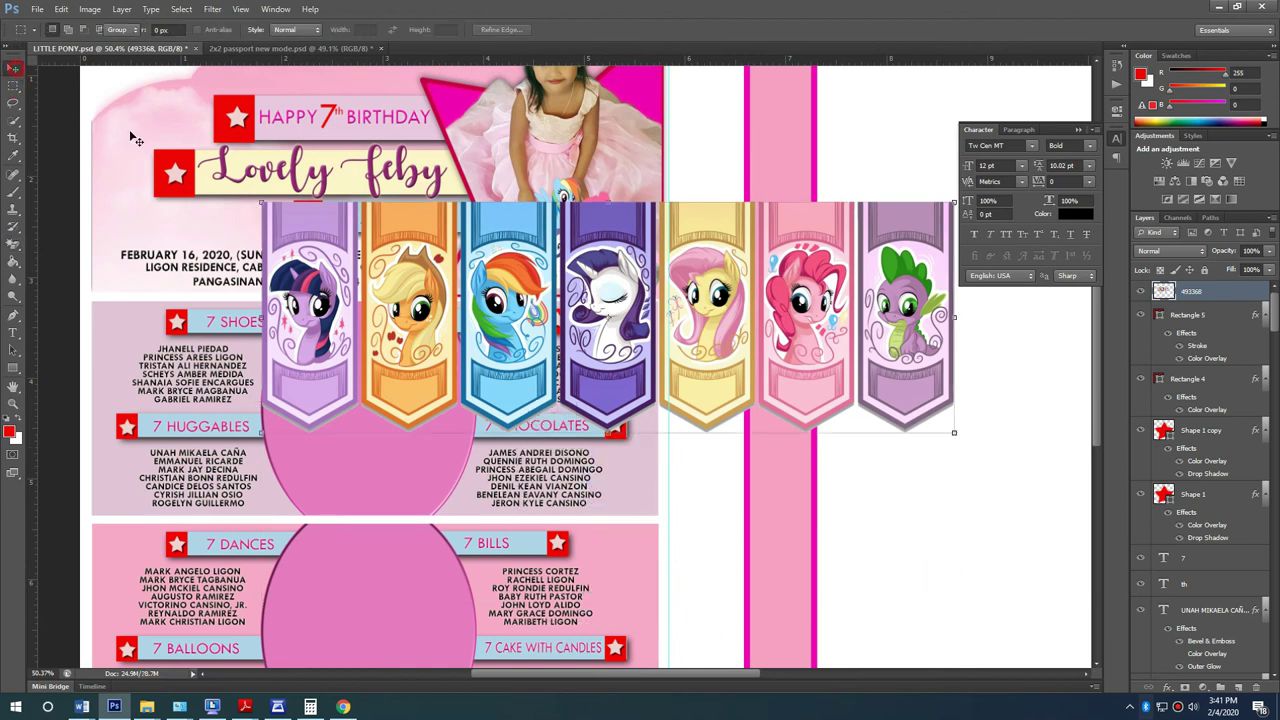
drag(953, 201, 490, 355)
drag(385, 230, 520, 320)
key(Escape)
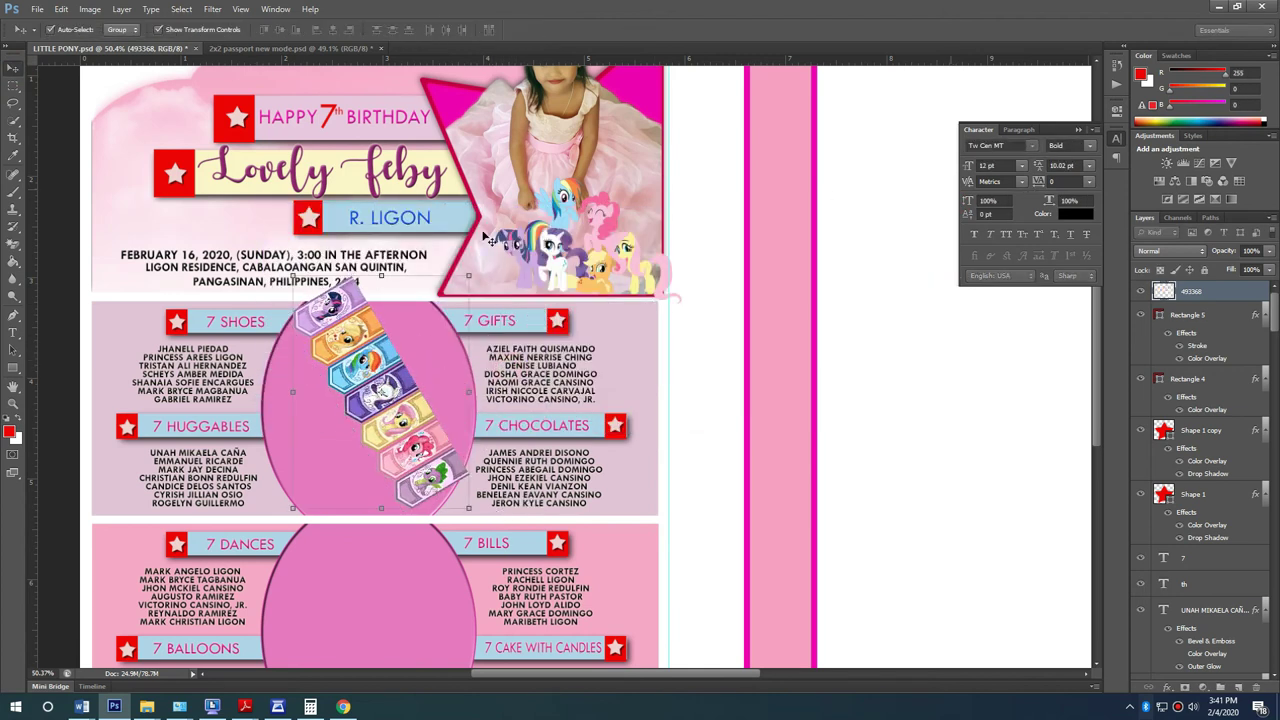
drag(968, 313, 956, 394)
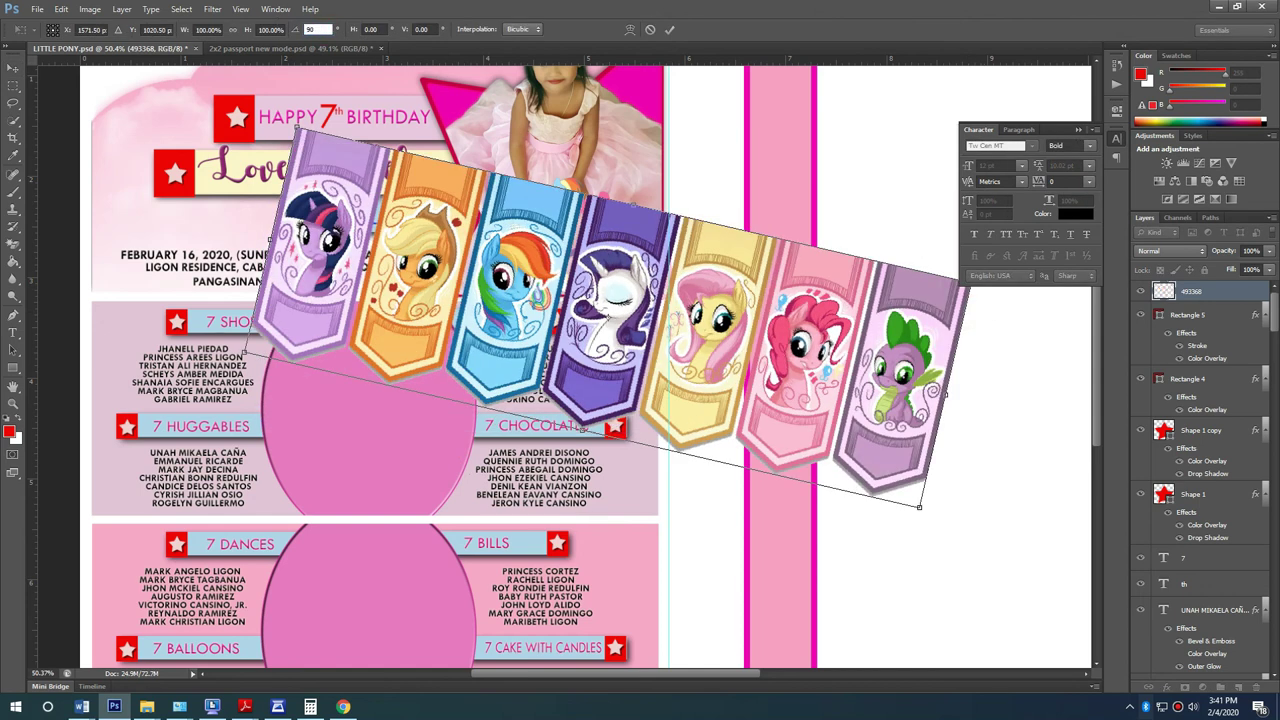
key(Return)
key(Return)
scroll(505, 245, down, 2)
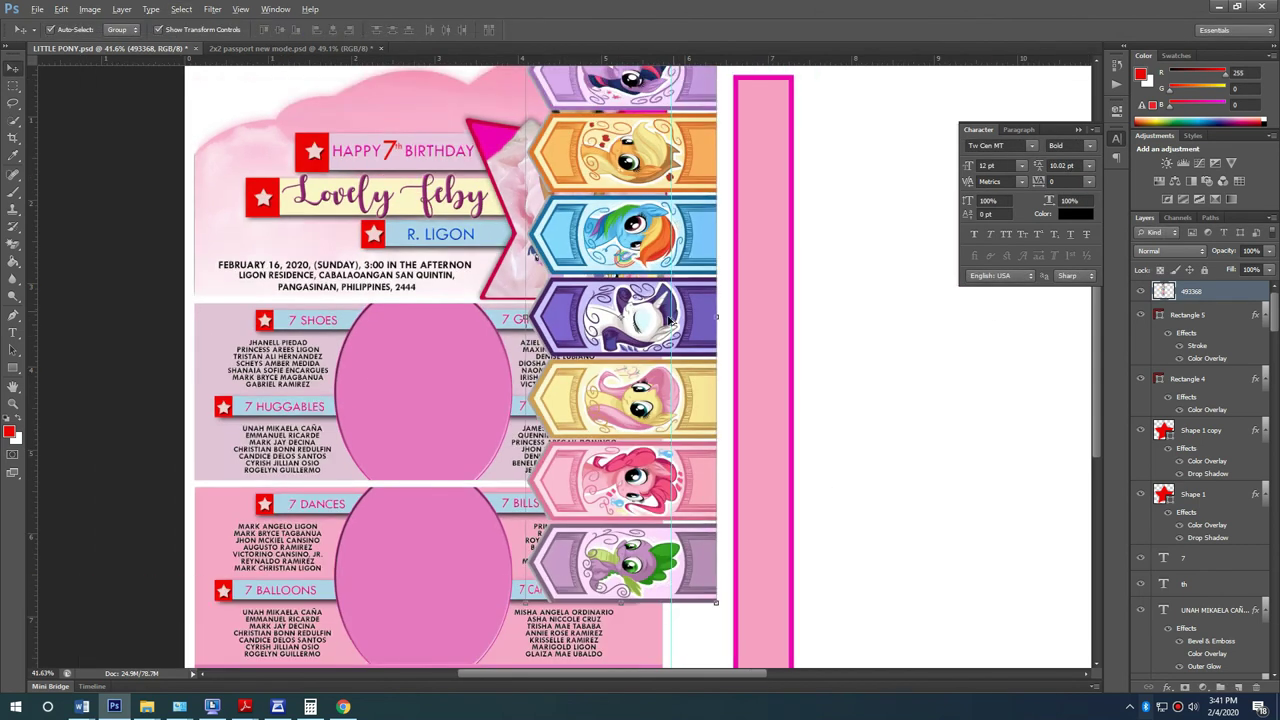
drag(618, 322, 730, 456)
Step: Scale and position the upright banner to fit inside the strip's magenta border
key(ctrl+t)
drag(606, 621, 727, 252)
scroll(760, 179, up, 2)
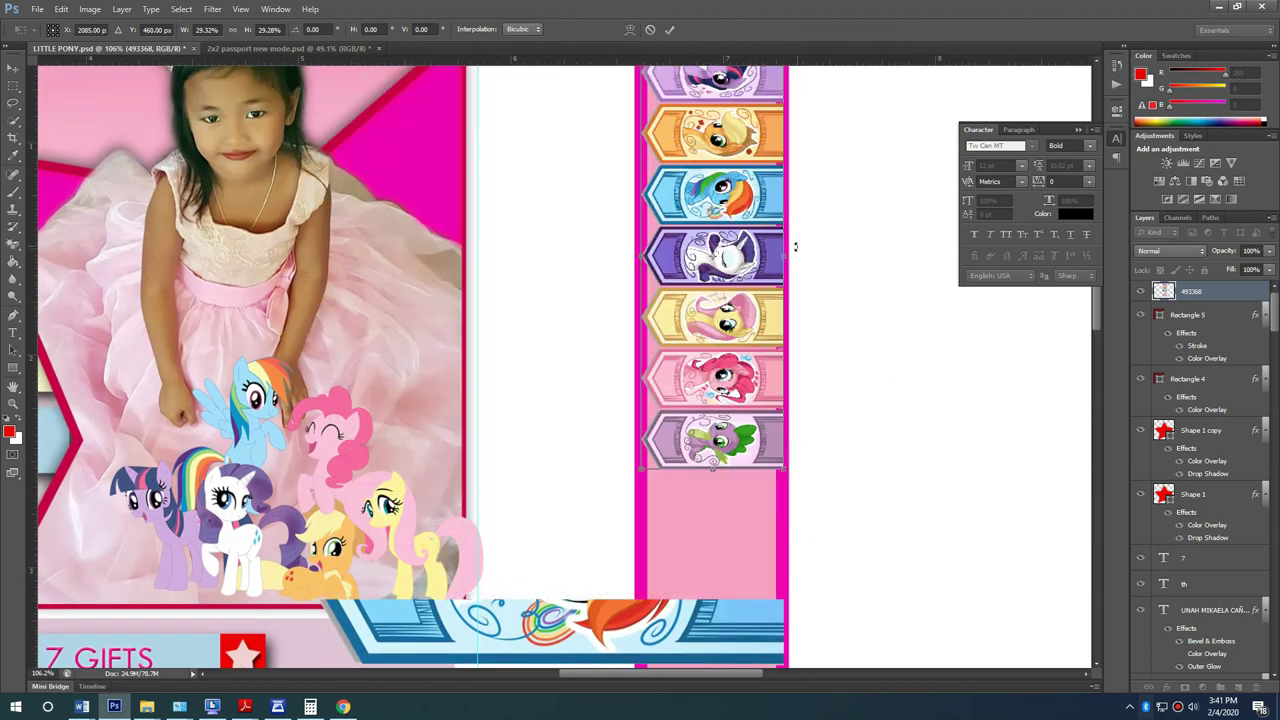
scroll(760, 280, up, 3)
drag(750, 305, 740, 330)
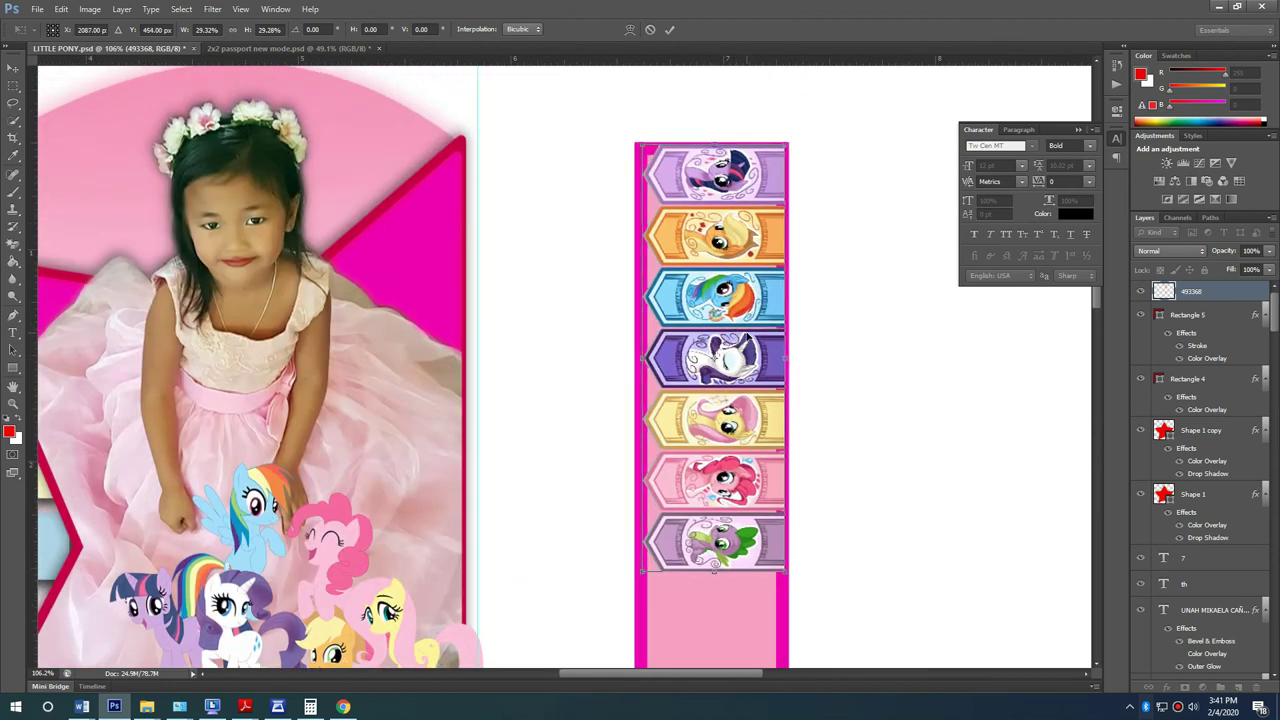
key(Return)
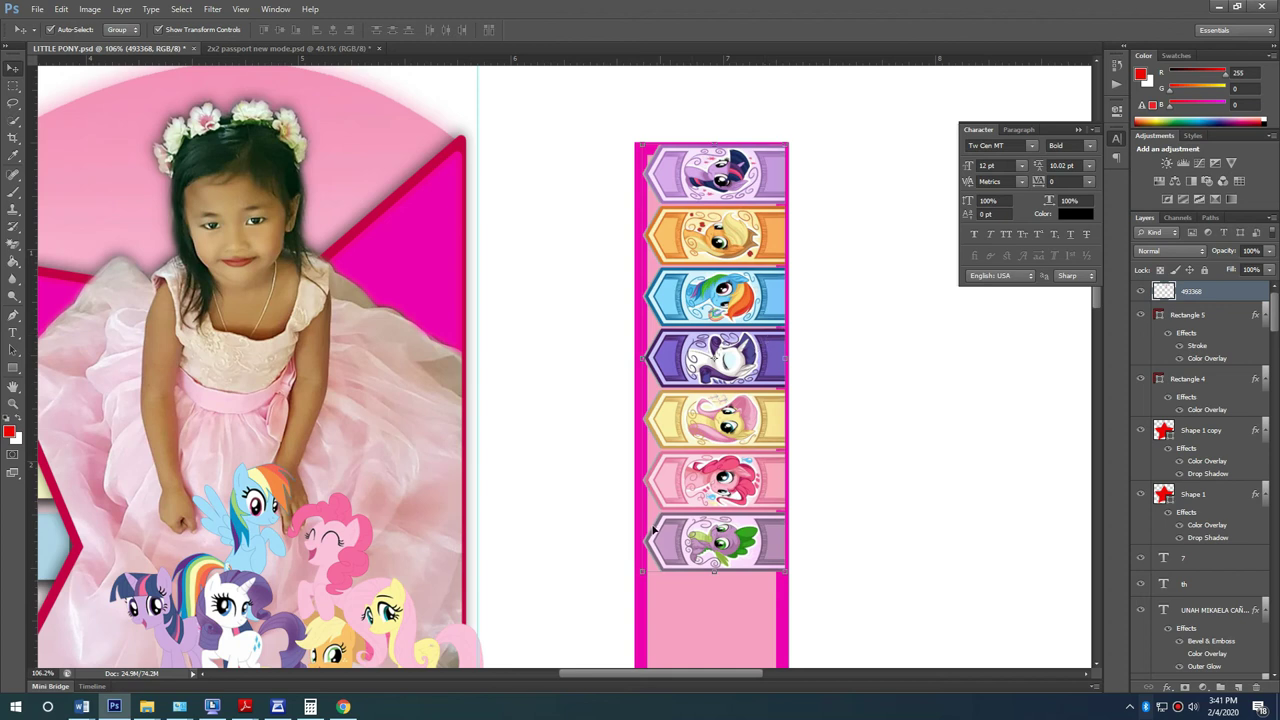
drag(641, 574, 647, 562)
key(Return)
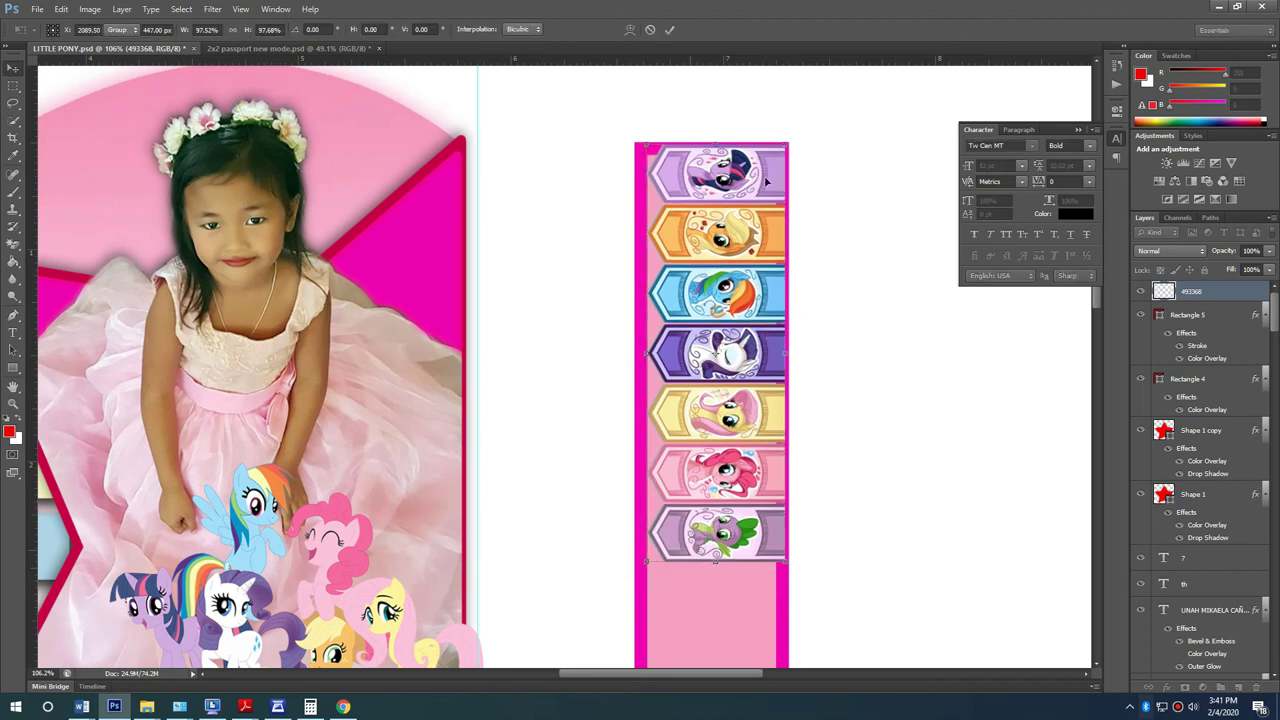
drag(785, 146, 773, 170)
drag(750, 252, 745, 228)
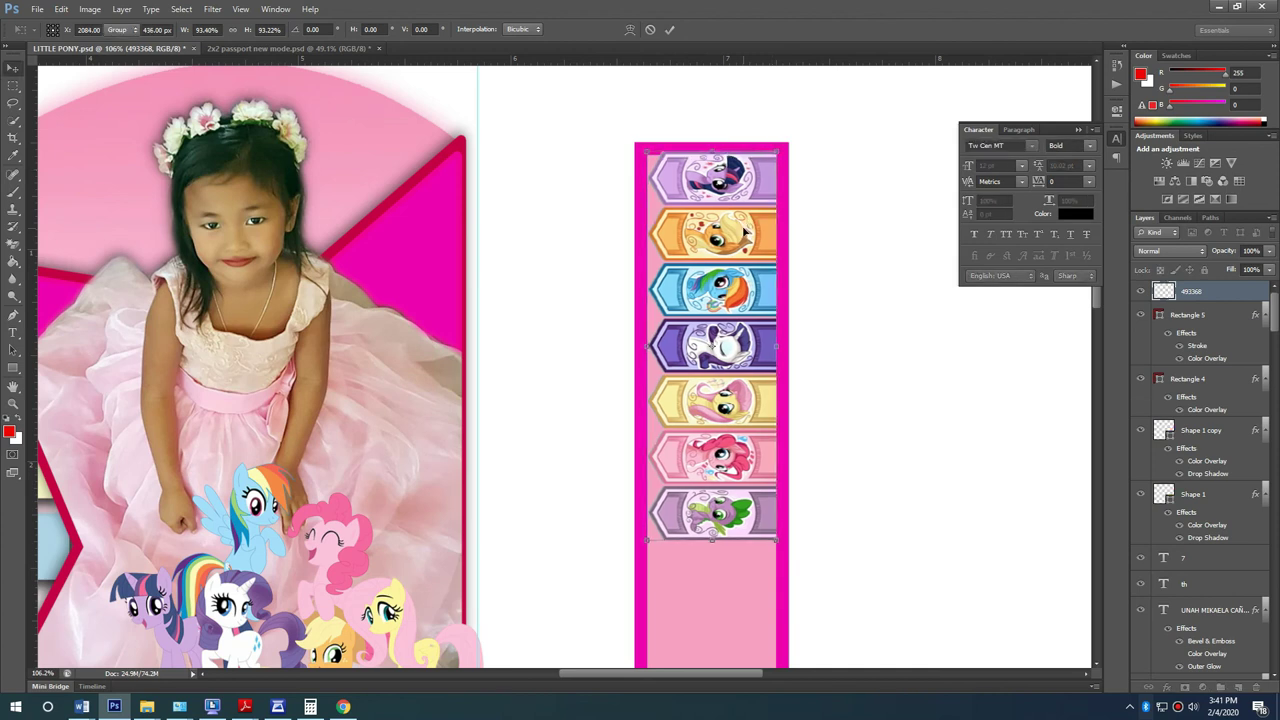
key(Return)
Step: Duplicate the pony banner layer and repeat the transform to make another copy
scroll(800, 408, down, 5)
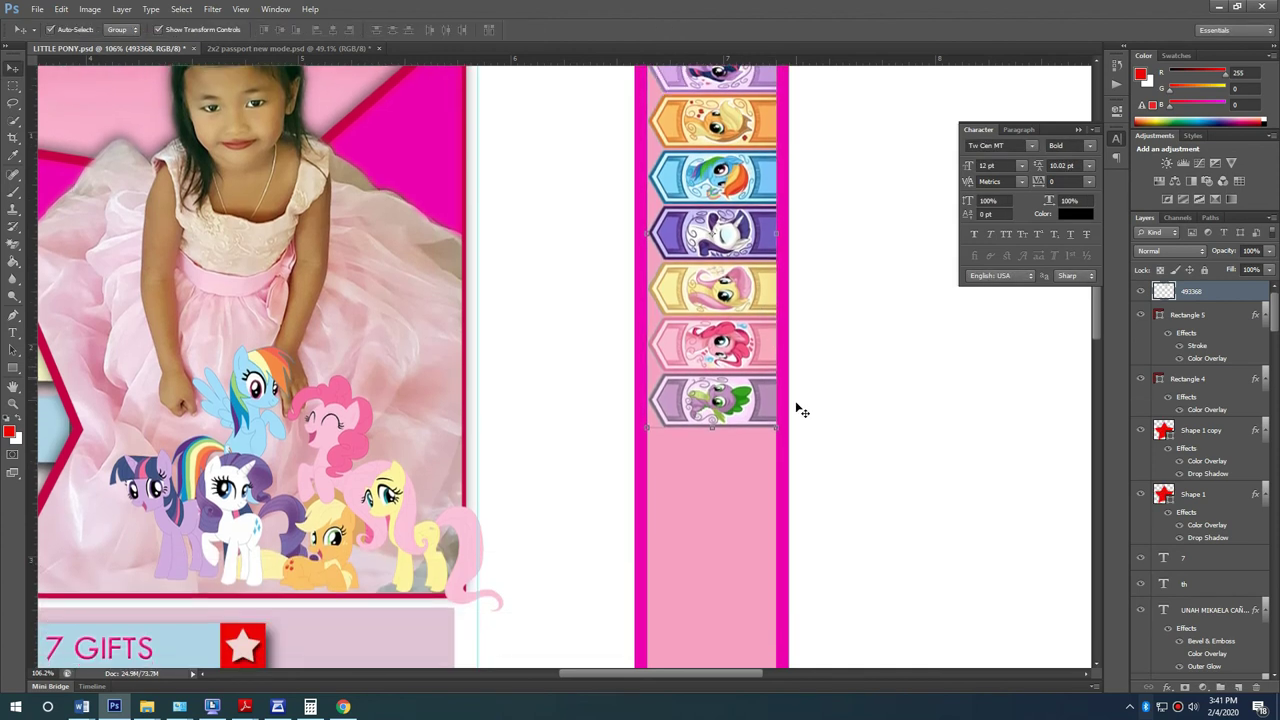
key(ctrl+j)
scroll(786, 366, down, 3)
key(ctrl+t)
drag(726, 96, 712, 607)
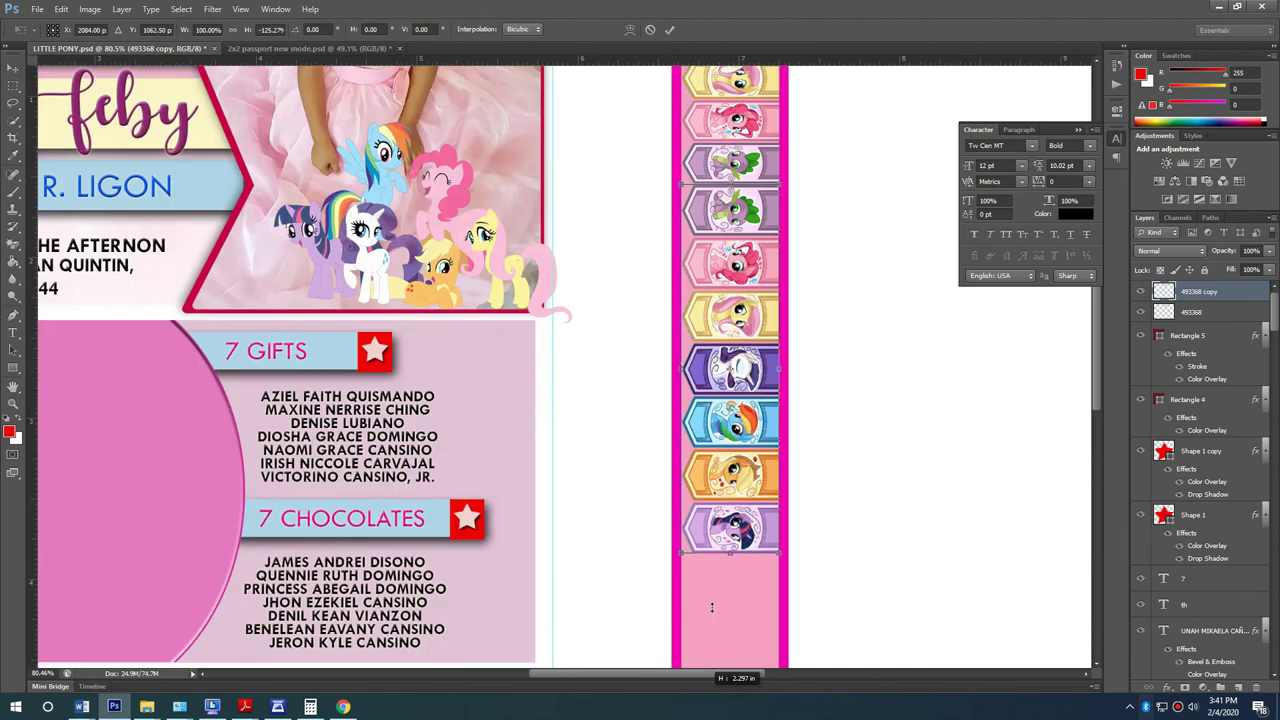
key(ctrl+z)
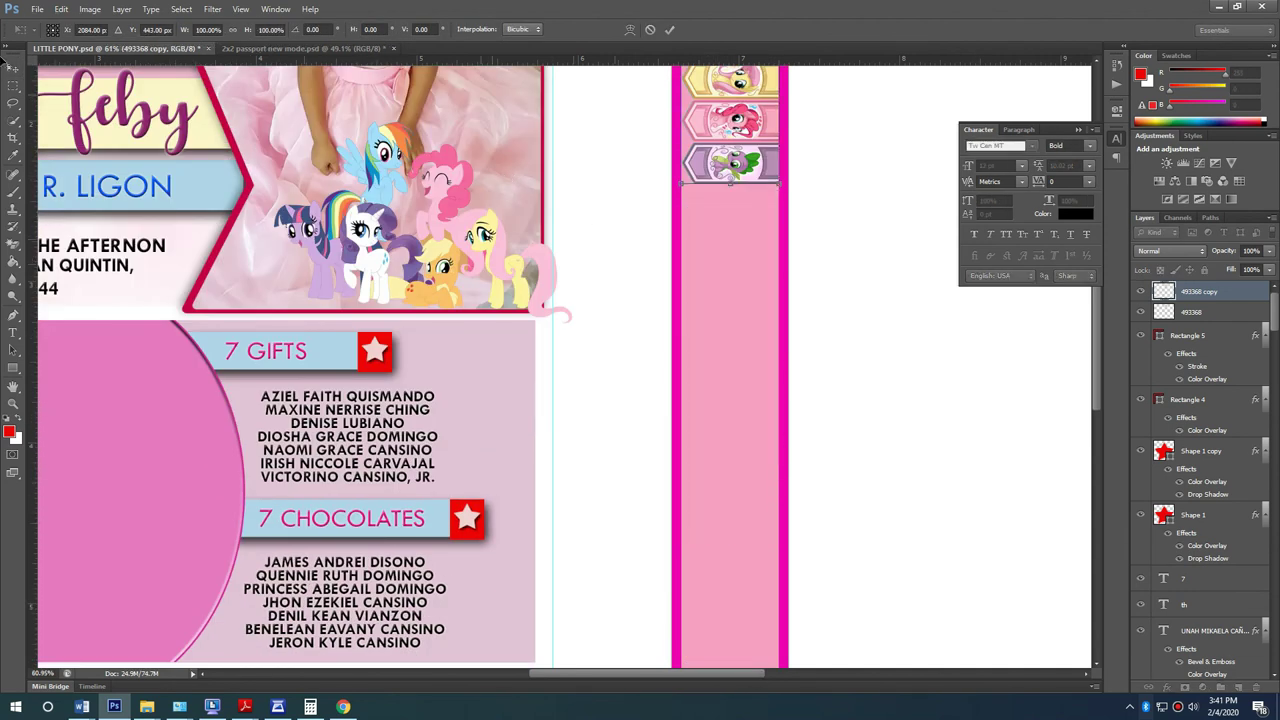
scroll(515, 461, down, 2)
key(Return)
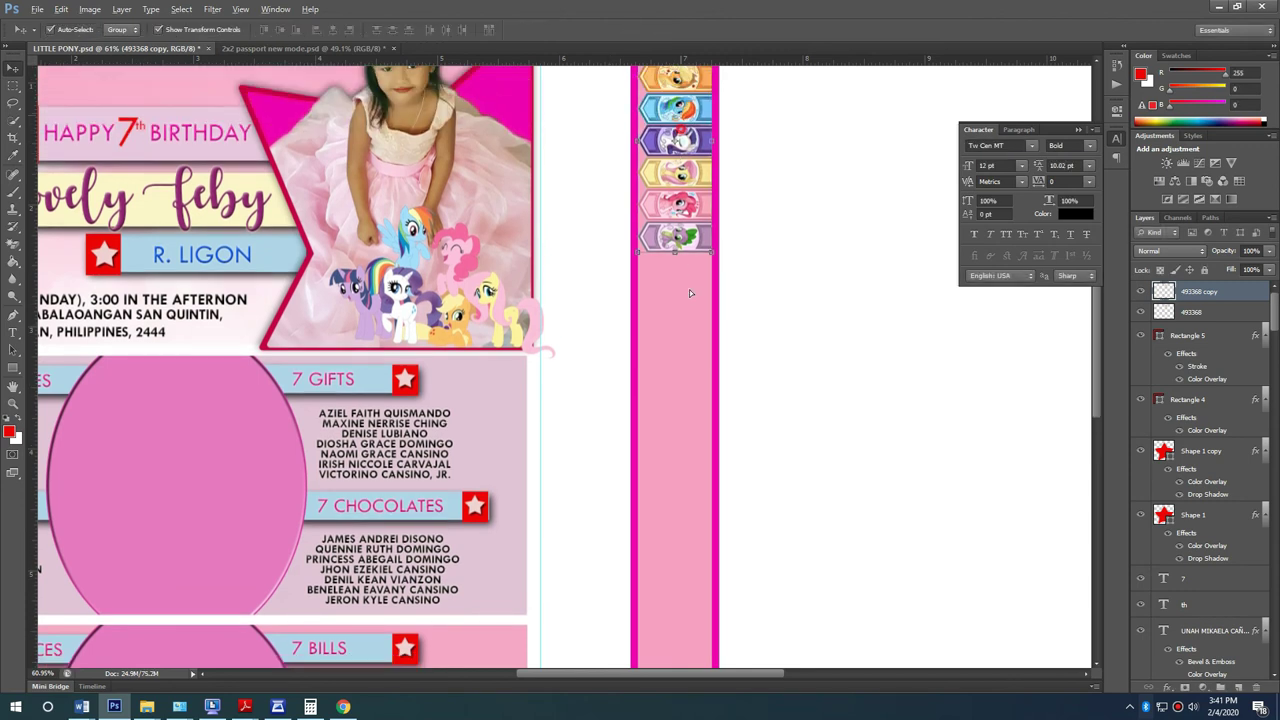
key(ctrl+alt+shift+t)
Step: Rotate the new pony strip copy 180° and flip it vertically below the other strips
drag(727, 308, 715, 292)
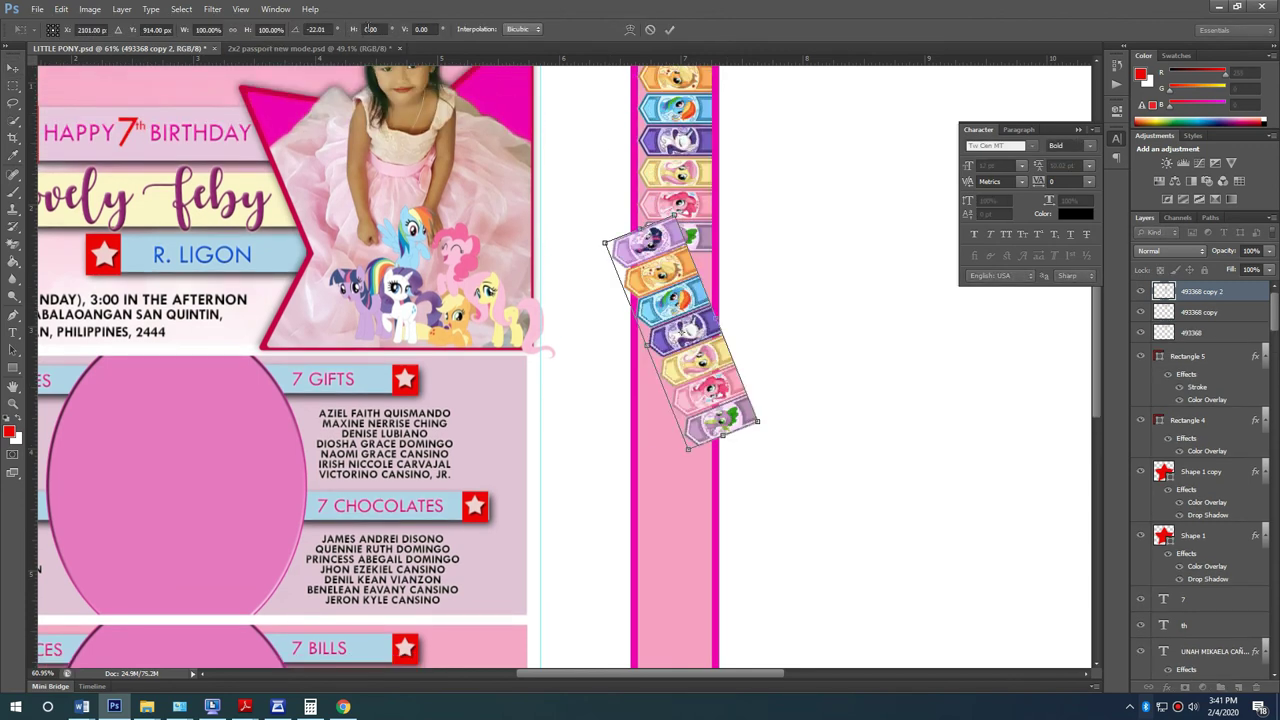
text(180)
key(Return)
key(Return)
drag(709, 284, 702, 315)
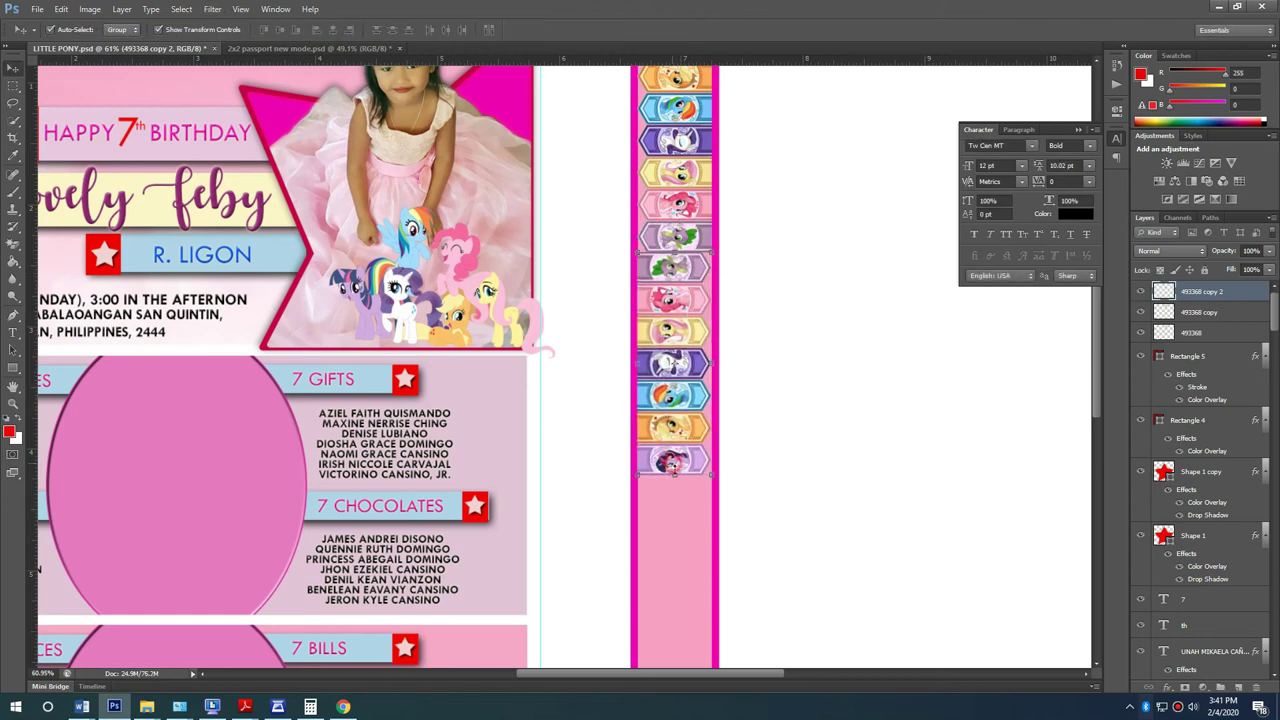
drag(675, 479, 675, 255)
key(Return)
Step: Place a duplicate strip below the original and select all the pony strip layers
scroll(734, 357, down, 2)
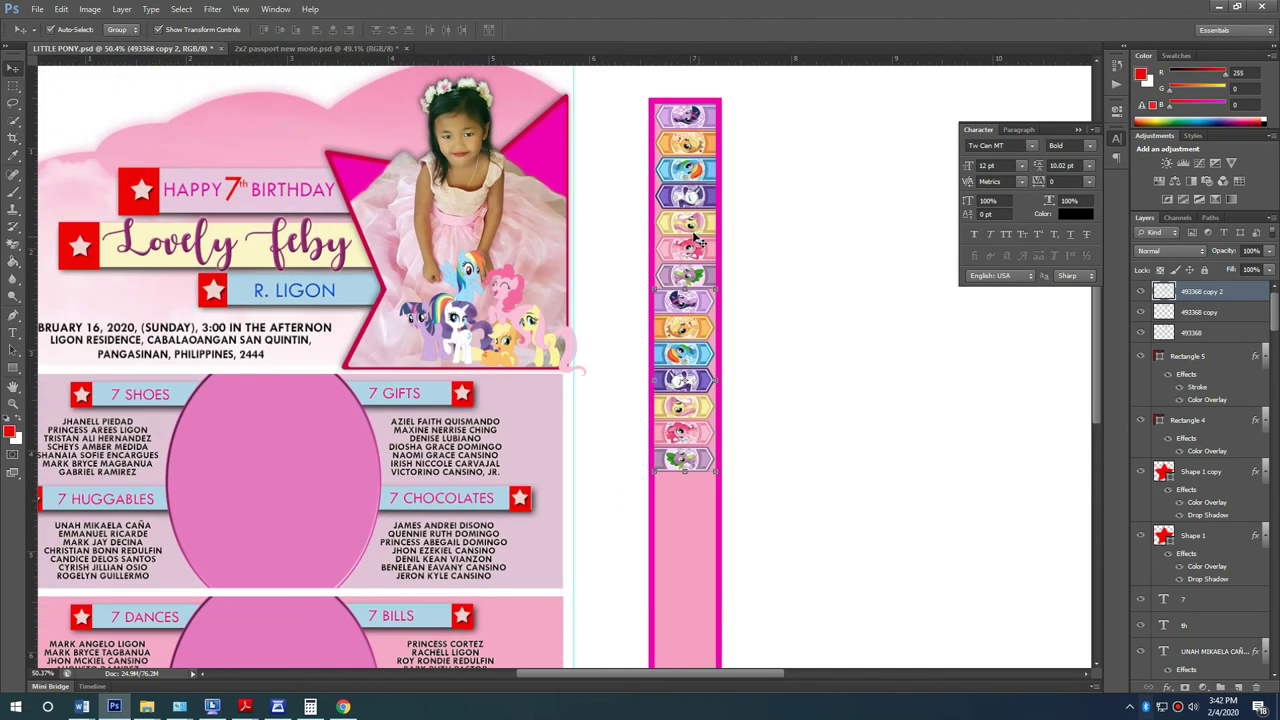
drag(700, 215, 700, 565)
scroll(760, 523, down, 4)
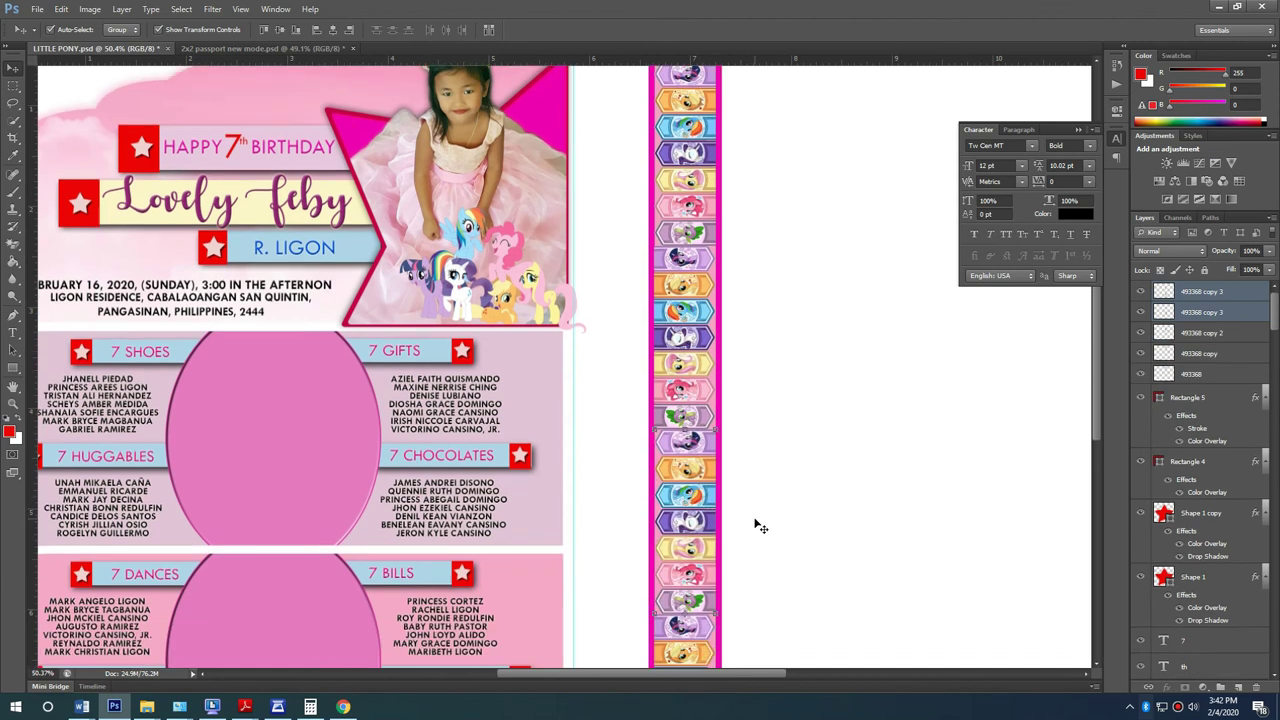
scroll(765, 522, down, 3)
scroll(766, 537, up, 2)
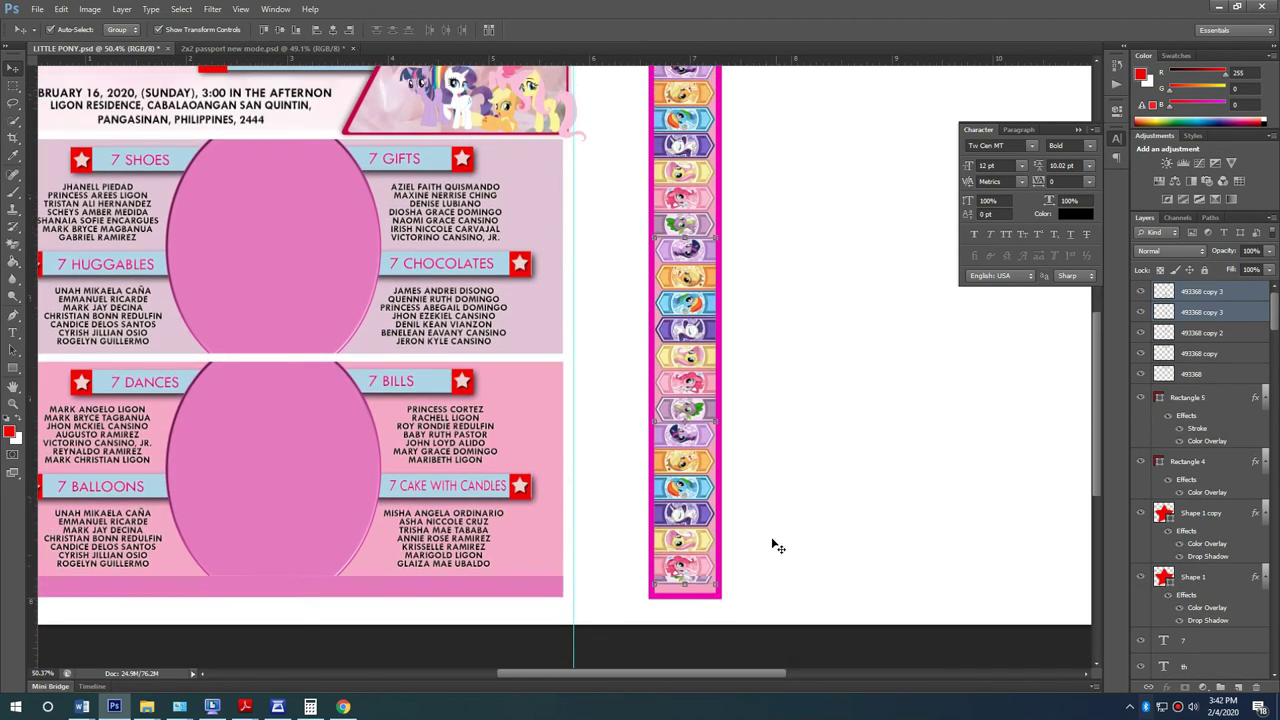
scroll(770, 540, down, 1)
shift+click(710, 234)
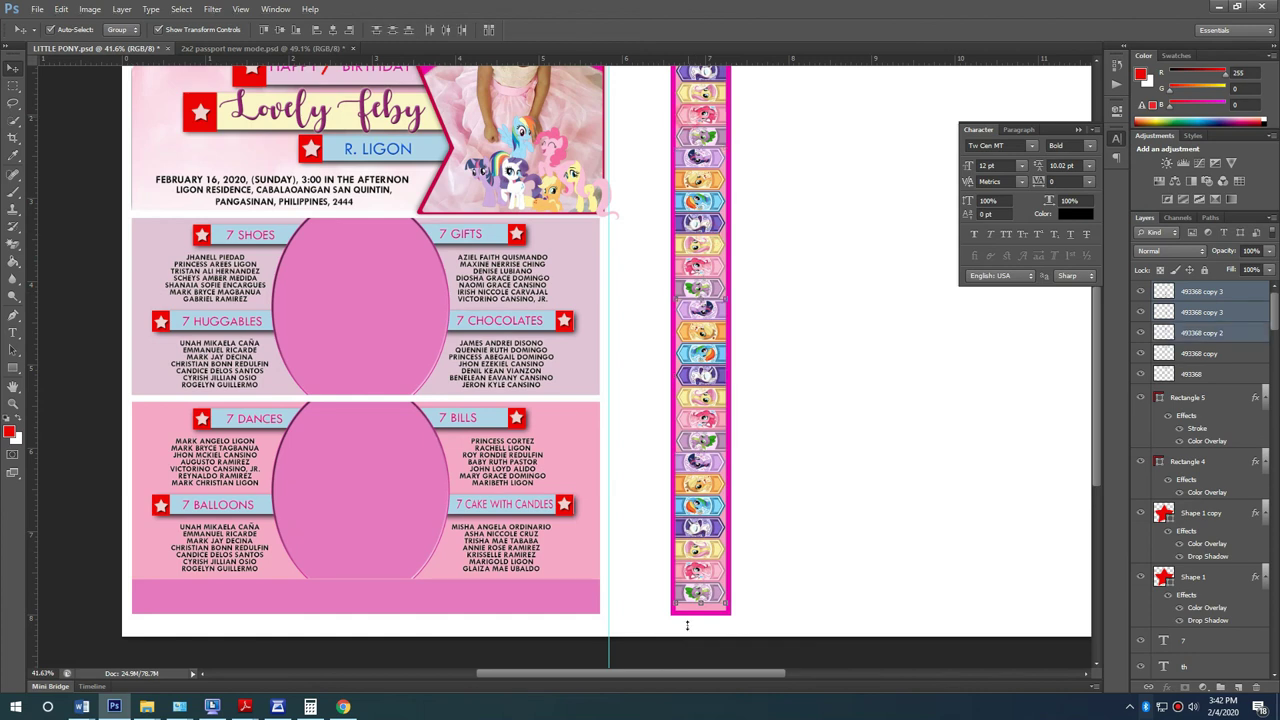
shift+click(689, 118)
Step: Stretch the selected pony strips down to the bottom of the page, then deselect them
scroll(708, 620, up, 6)
scroll(700, 610, up, 3)
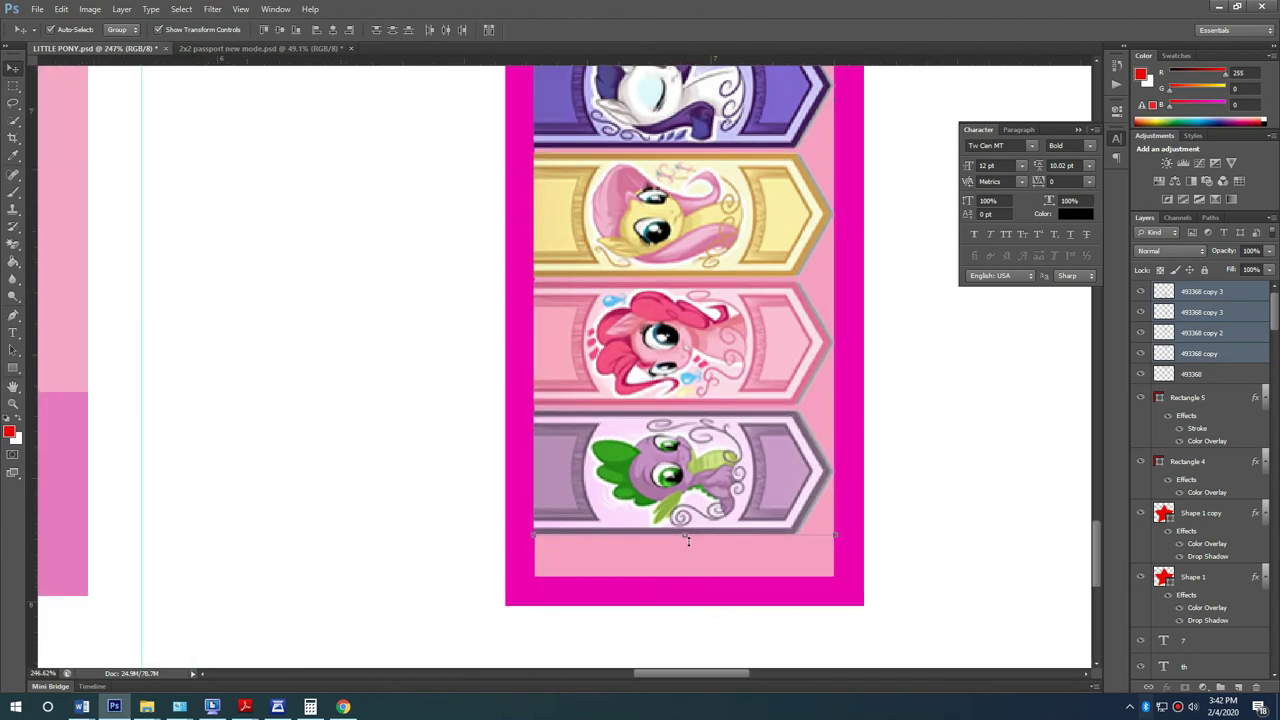
key(ctrl+t)
drag(686, 545, 713, 575)
key(Return)
scroll(713, 560, down, 8)
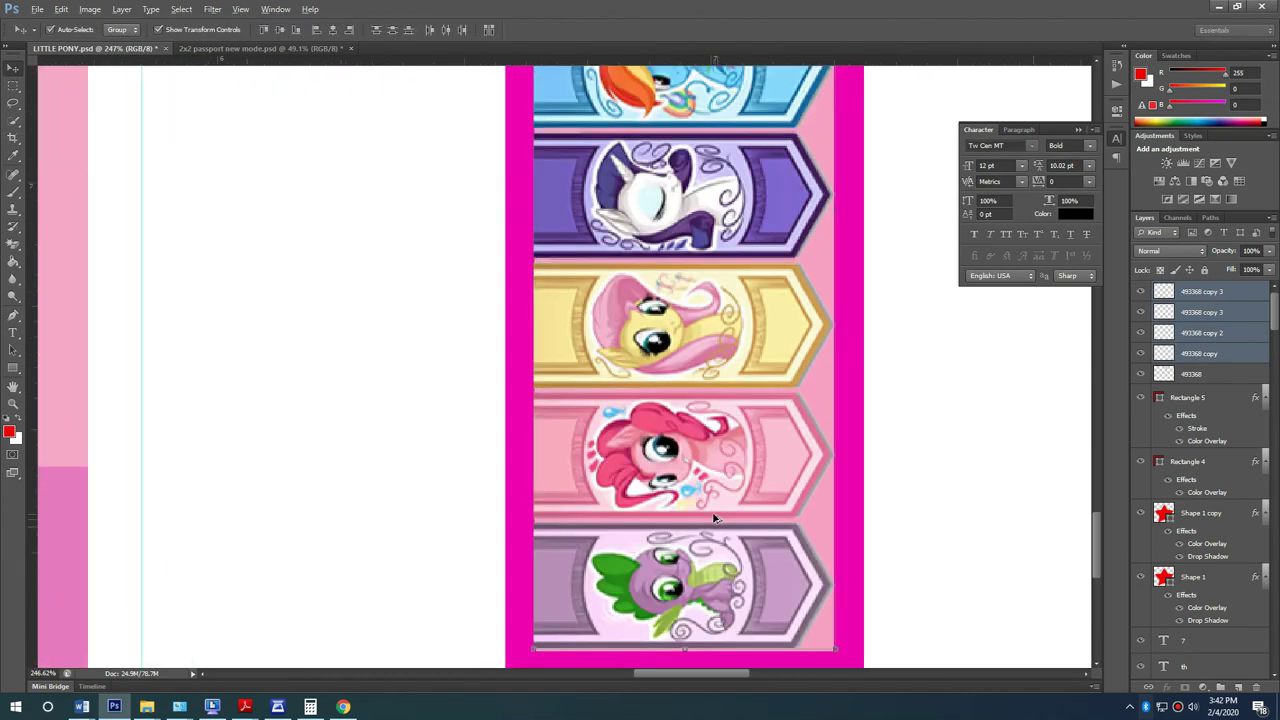
scroll(714, 478, down, 4)
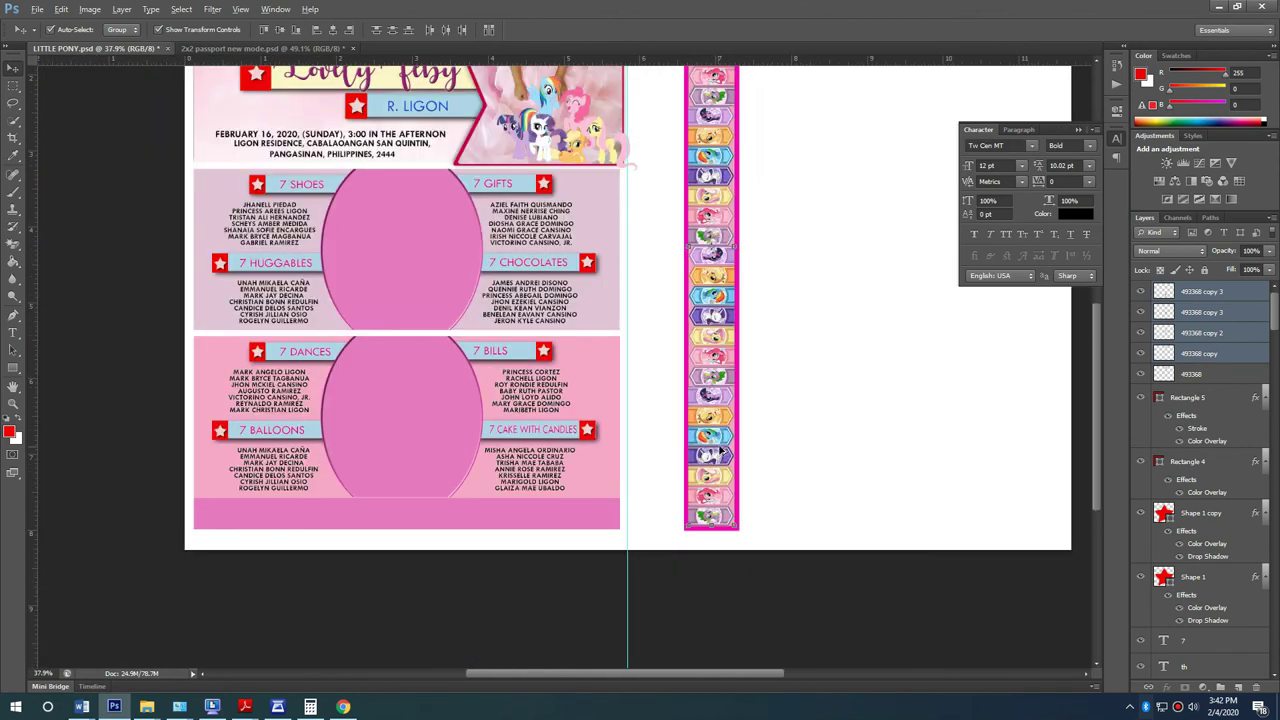
scroll(527, 400, up, 1)
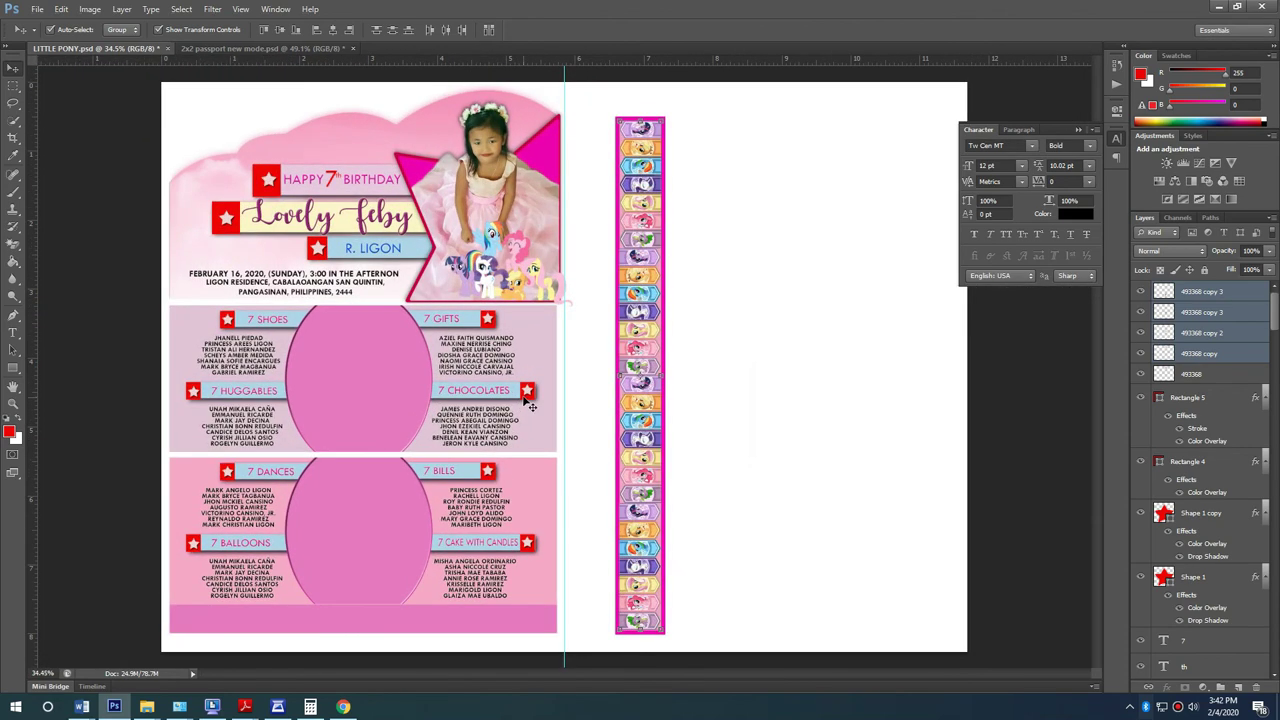
click(830, 368)
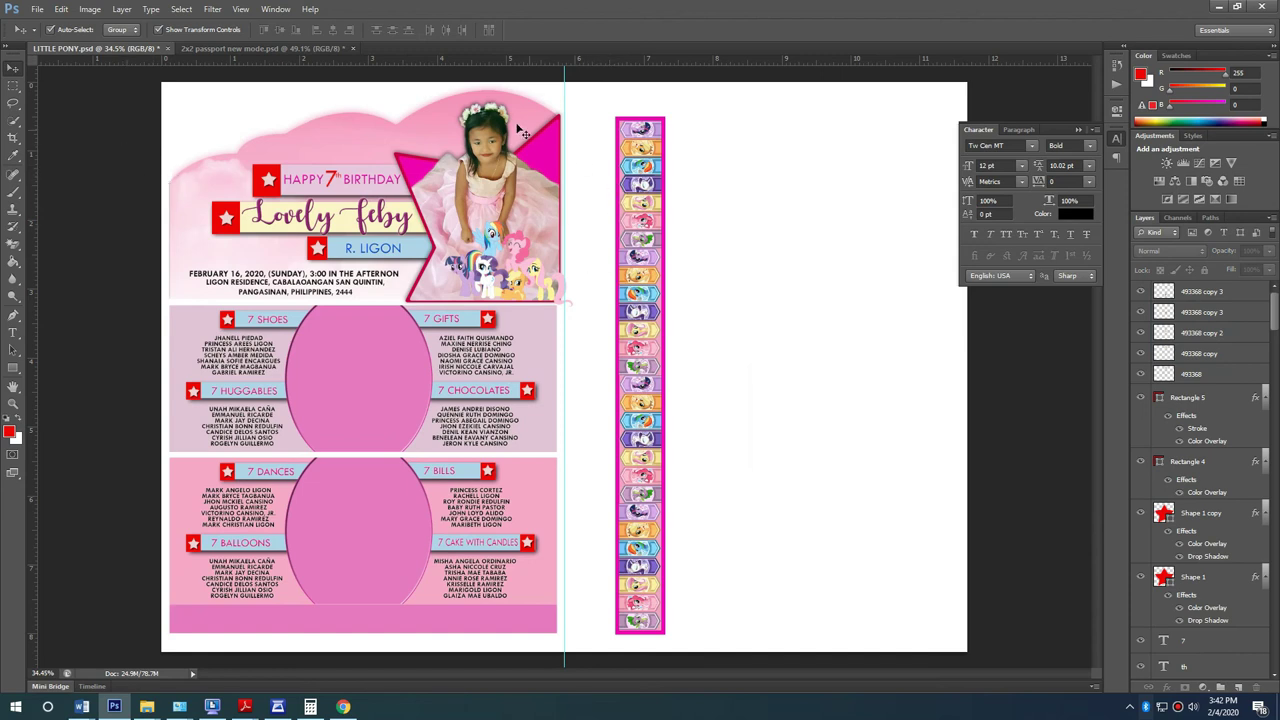
scroll(400, 418, down, 1)
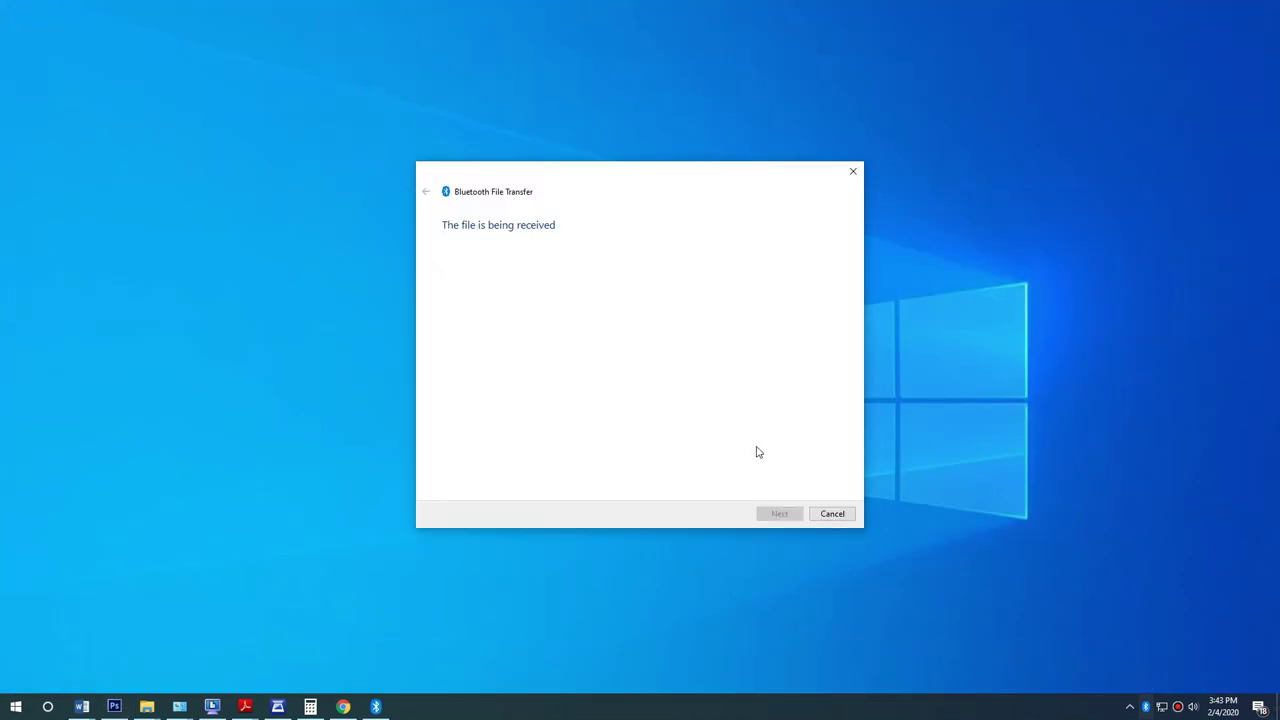
Step: Finish the Bluetooth transfer and drag the received photo onto Photoshop
click(362, 491)
click(792, 514)
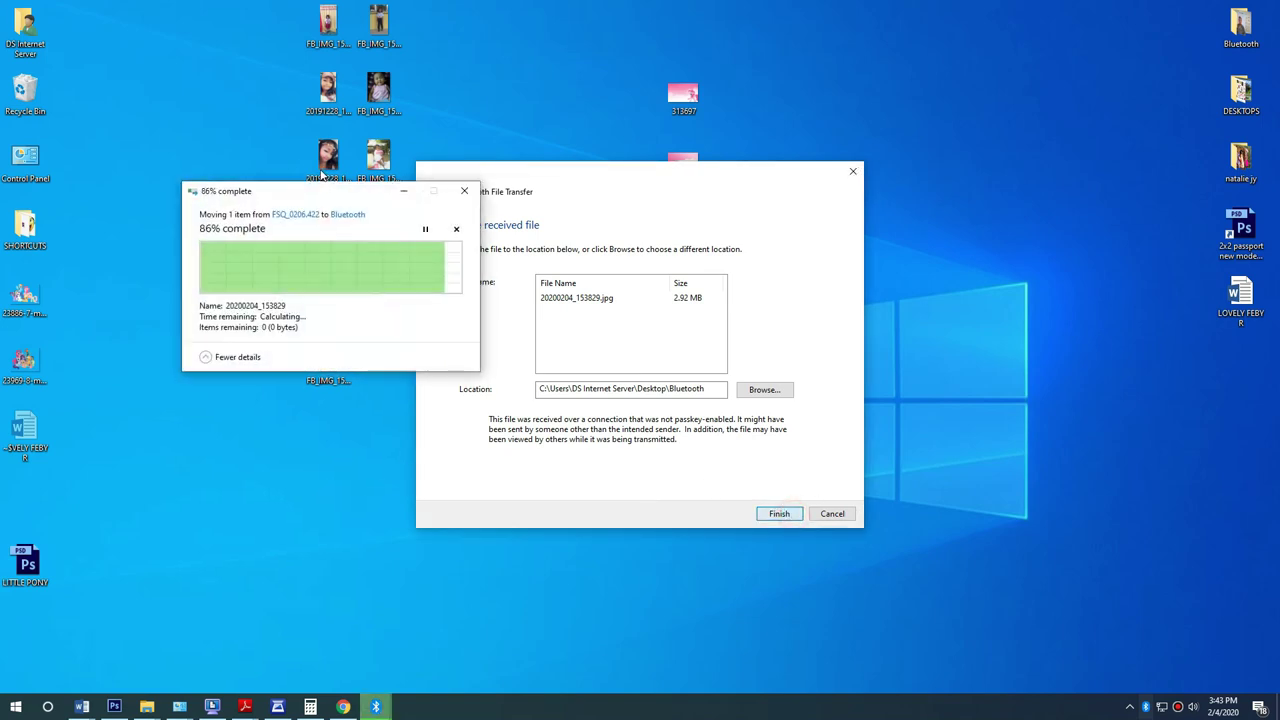
mouse_move(328, 155)
mouse_down()
mouse_move(170, 685)
mouse_move(130, 692)
mouse_move(385, 398)
mouse_up()
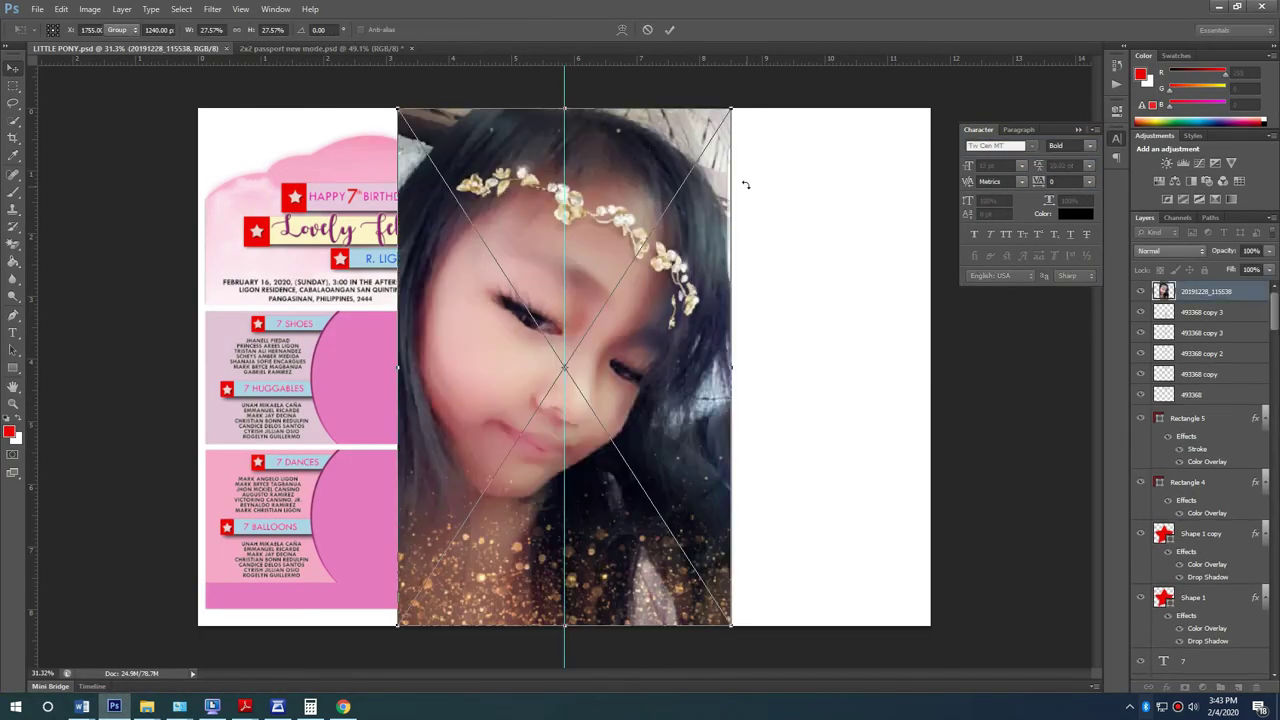
Step: Shrink the placed gold-headband selfie over the 7 SHOES panel, then show the desktop
drag(731, 110, 645, 262)
drag(551, 390, 416, 429)
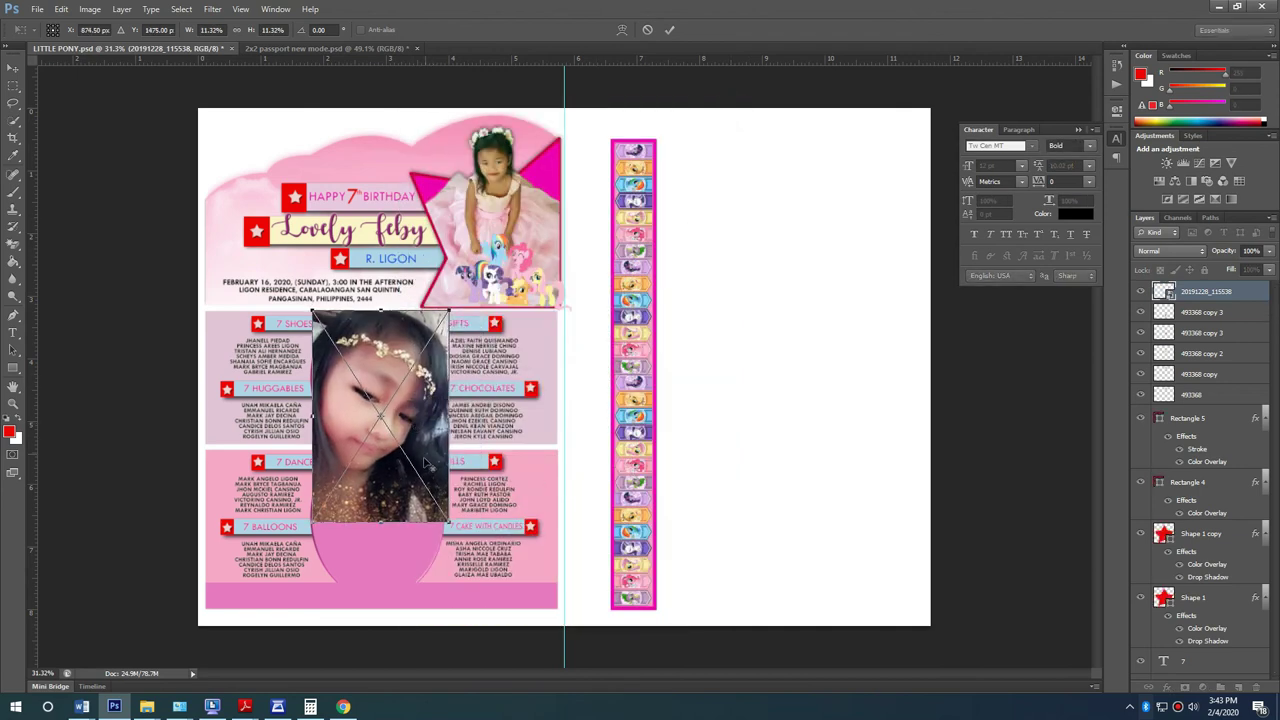
scroll(410, 450, up, 3)
drag(456, 597, 303, 368)
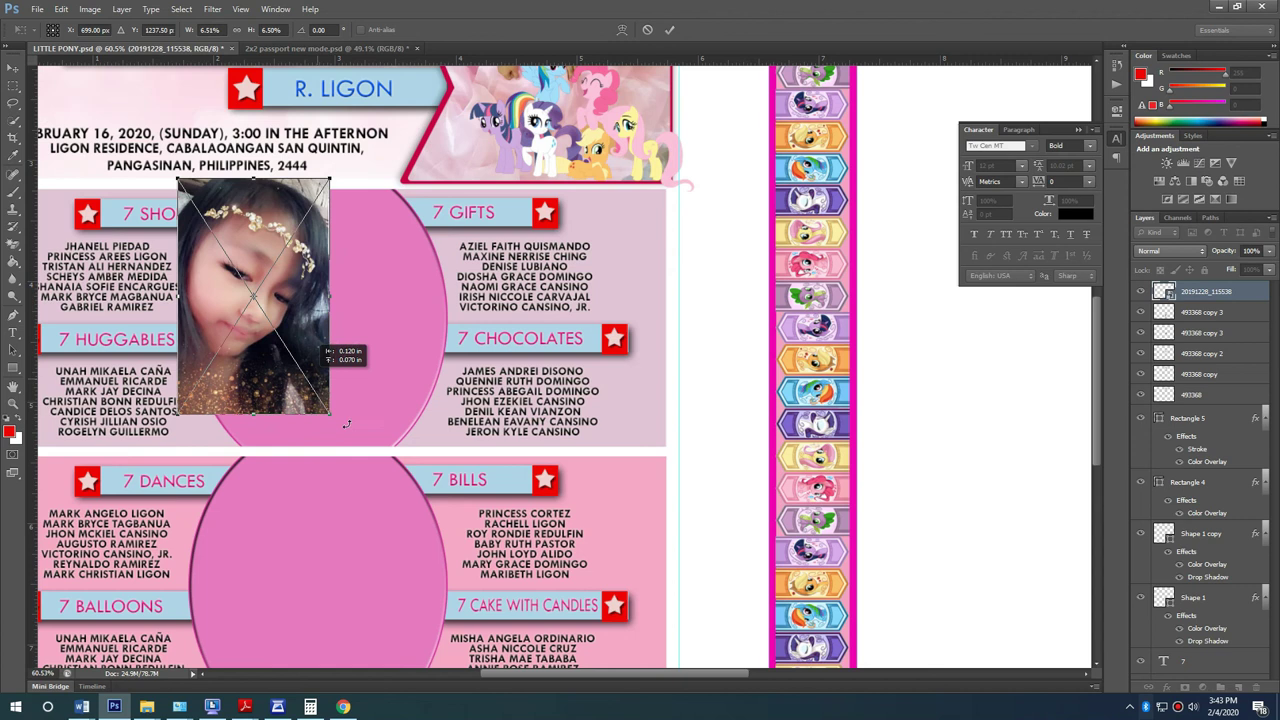
drag(362, 432, 338, 383)
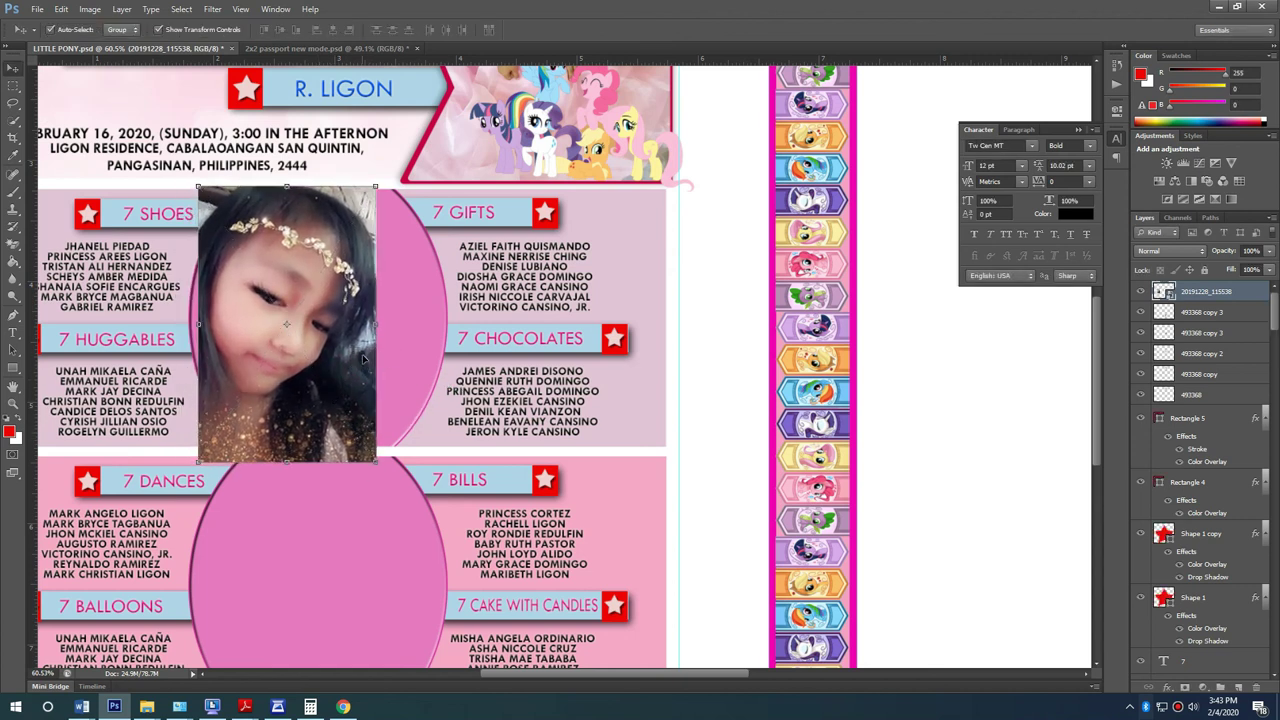
key(super+d)
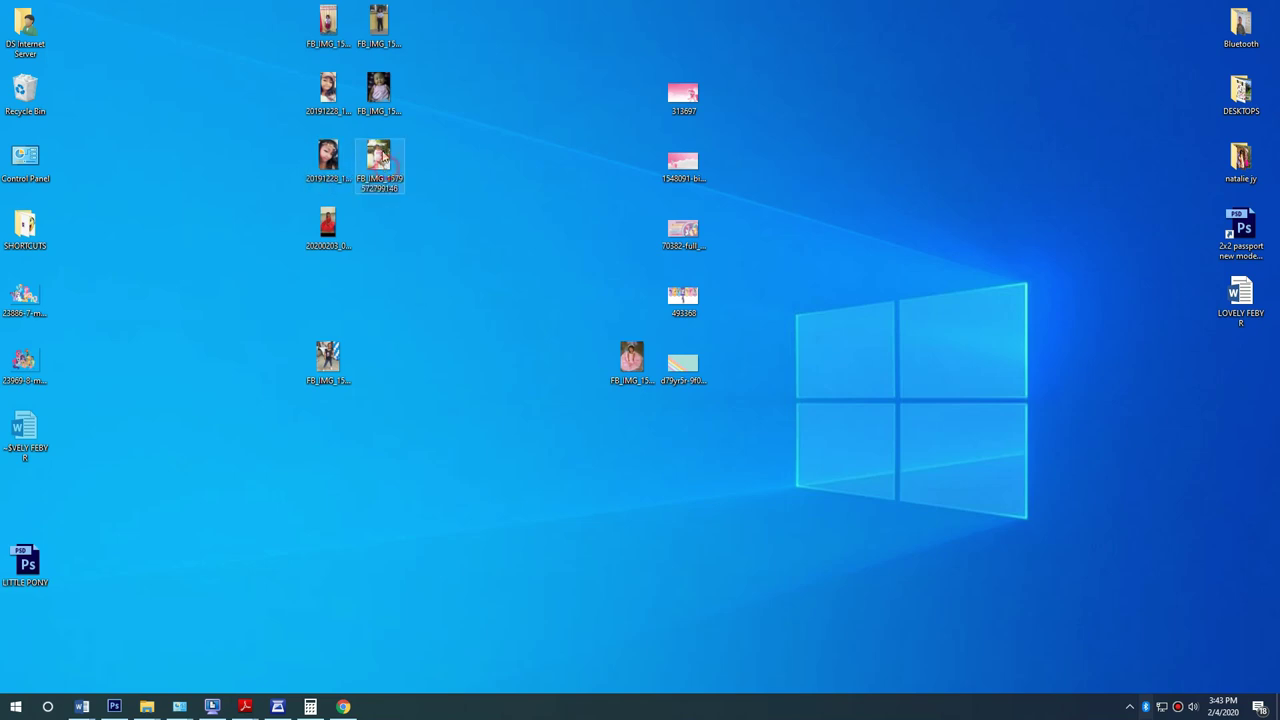
Step: Try placing the FB_IMG photo, dismiss the could-not-place error, and return to the desktop
drag(338, 38, 363, 375)
key(Return)
key(super+d)
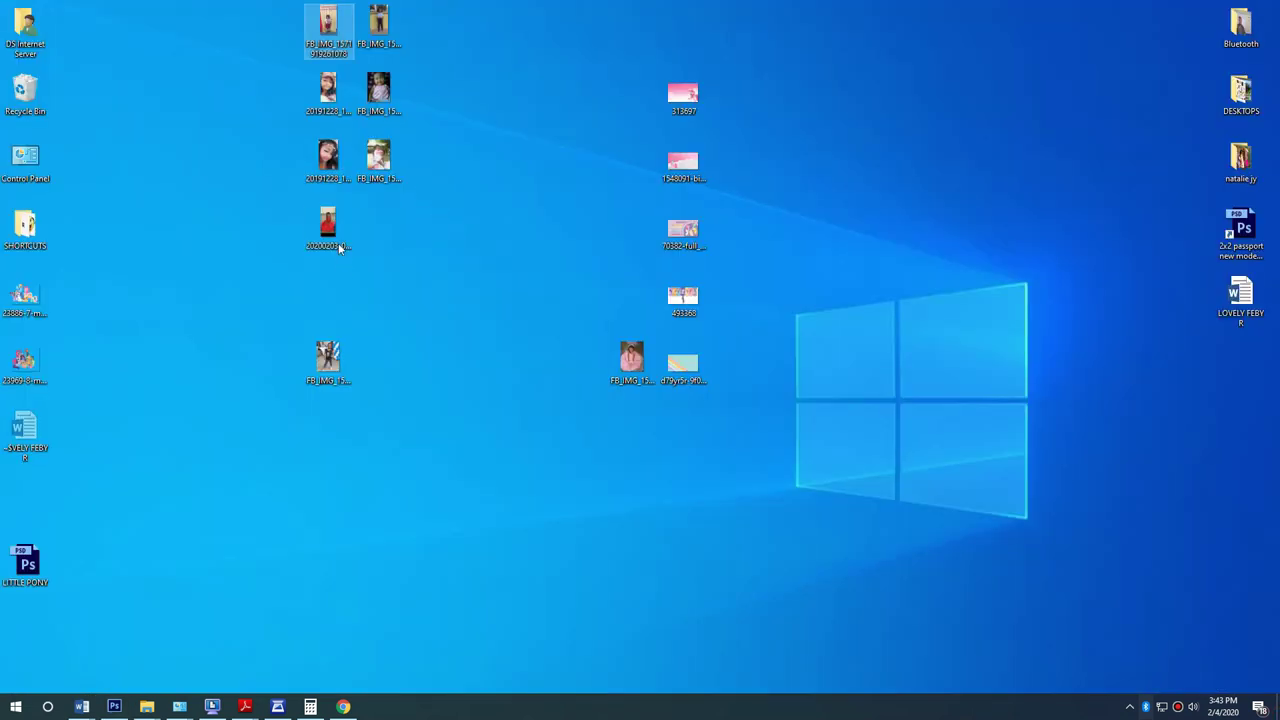
Step: Preview the school-uniform and red-dress photos in Paint, then close both
click(330, 230)
ctrl+click(333, 36)
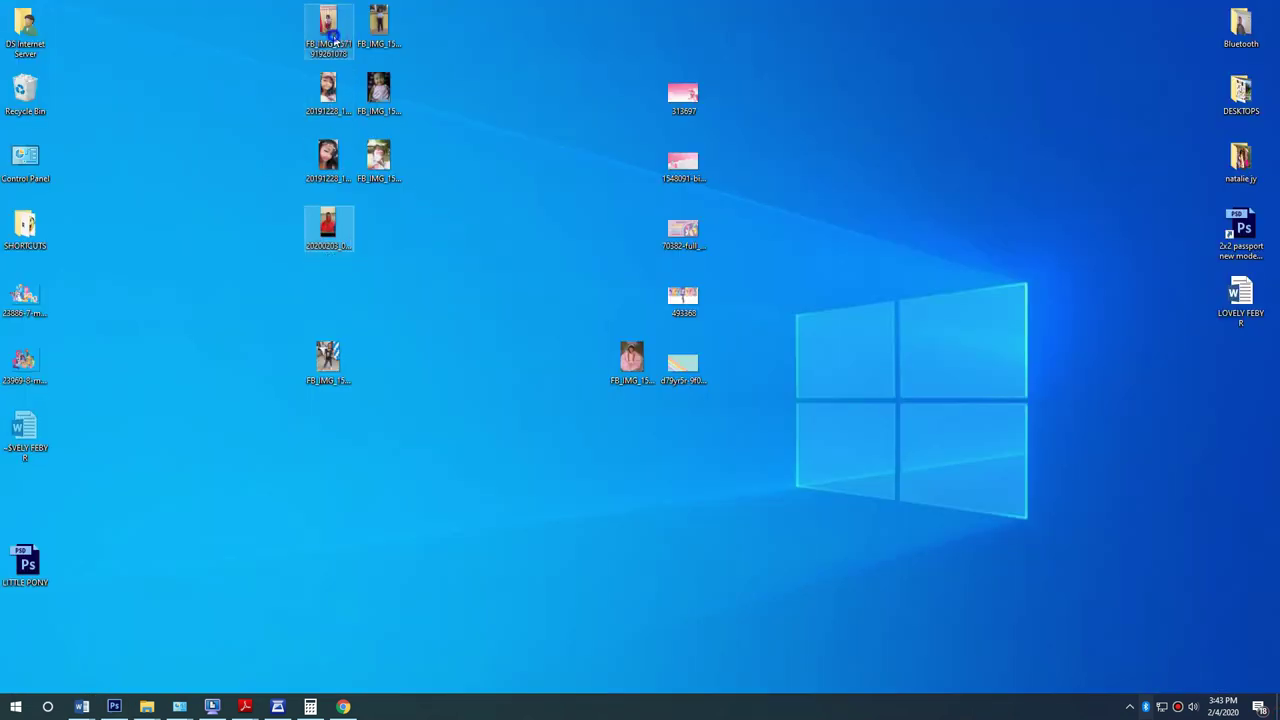
right_click(335, 40)
click(383, 114)
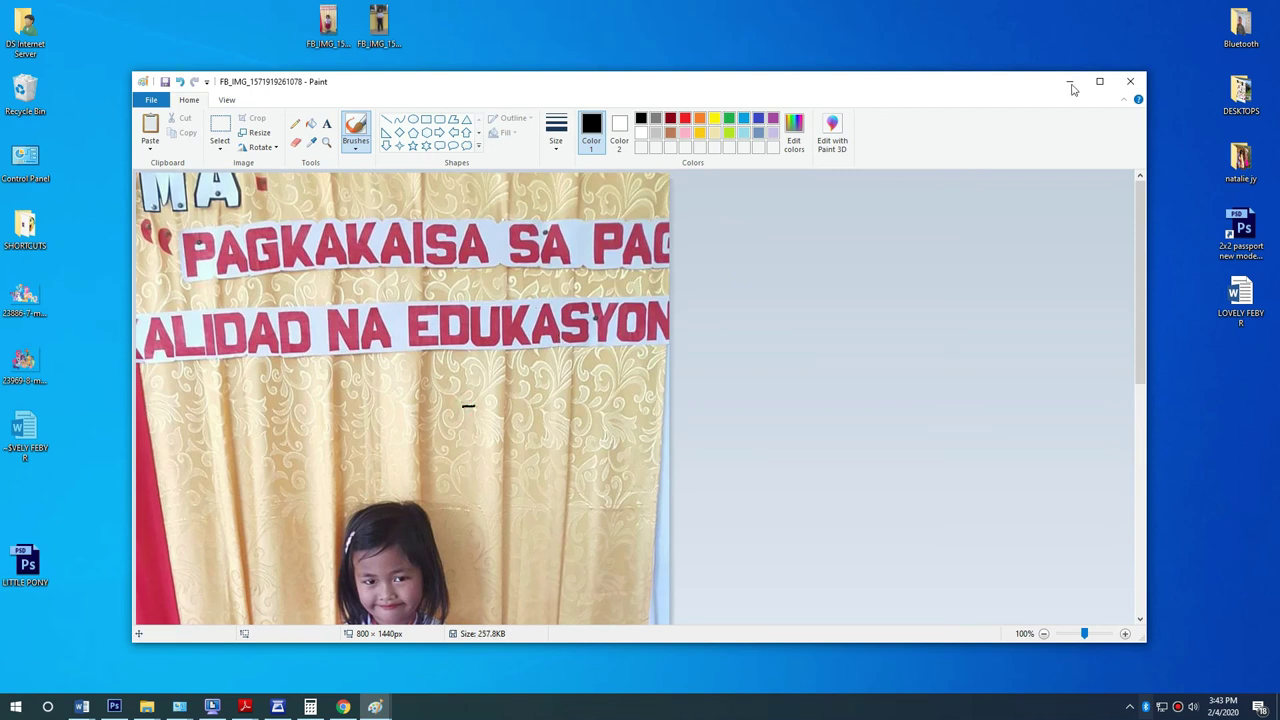
click(1131, 83)
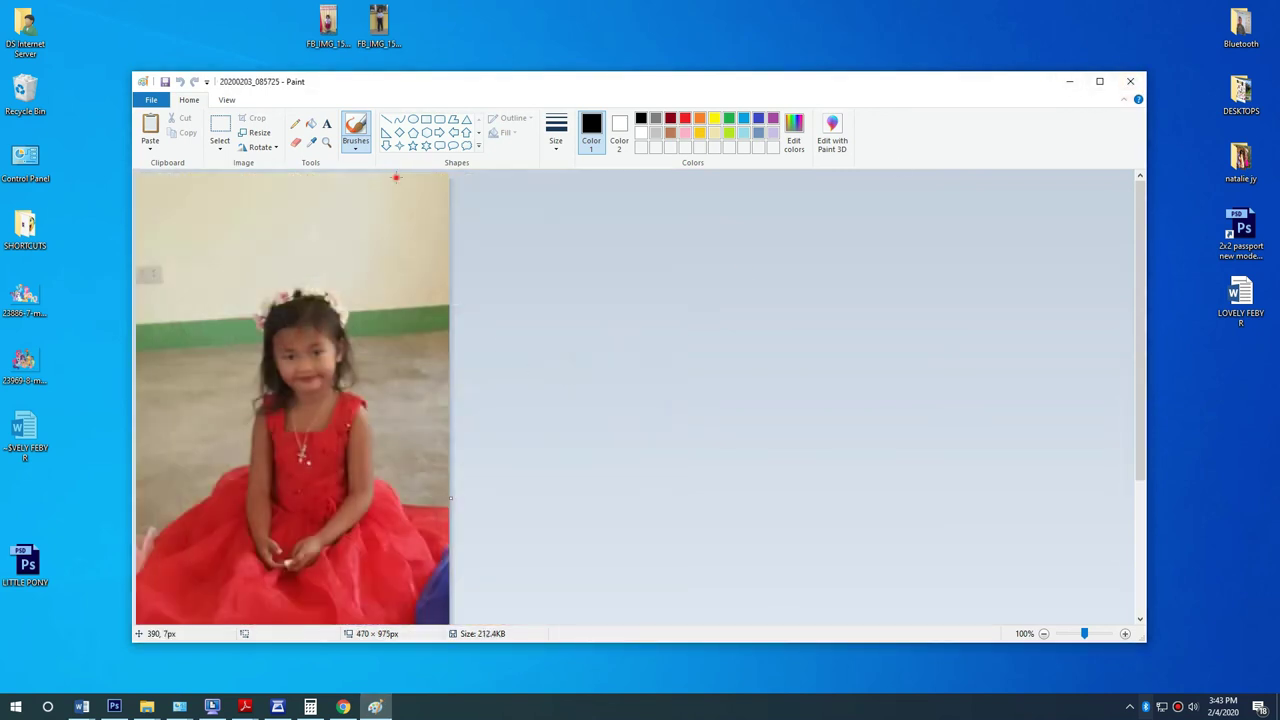
click(1133, 83)
Step: Select the red-dress and school photo icons and drag them toward Photoshop
drag(376, 381, 337, 245)
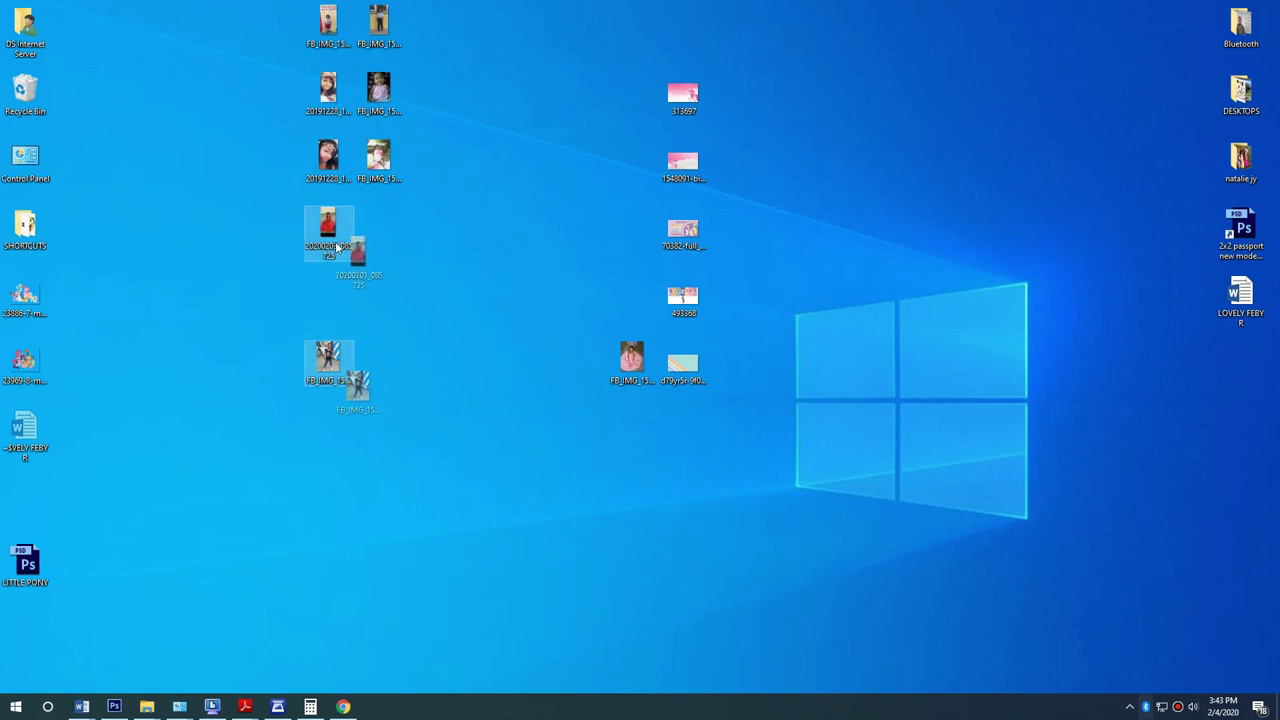
click(446, 352)
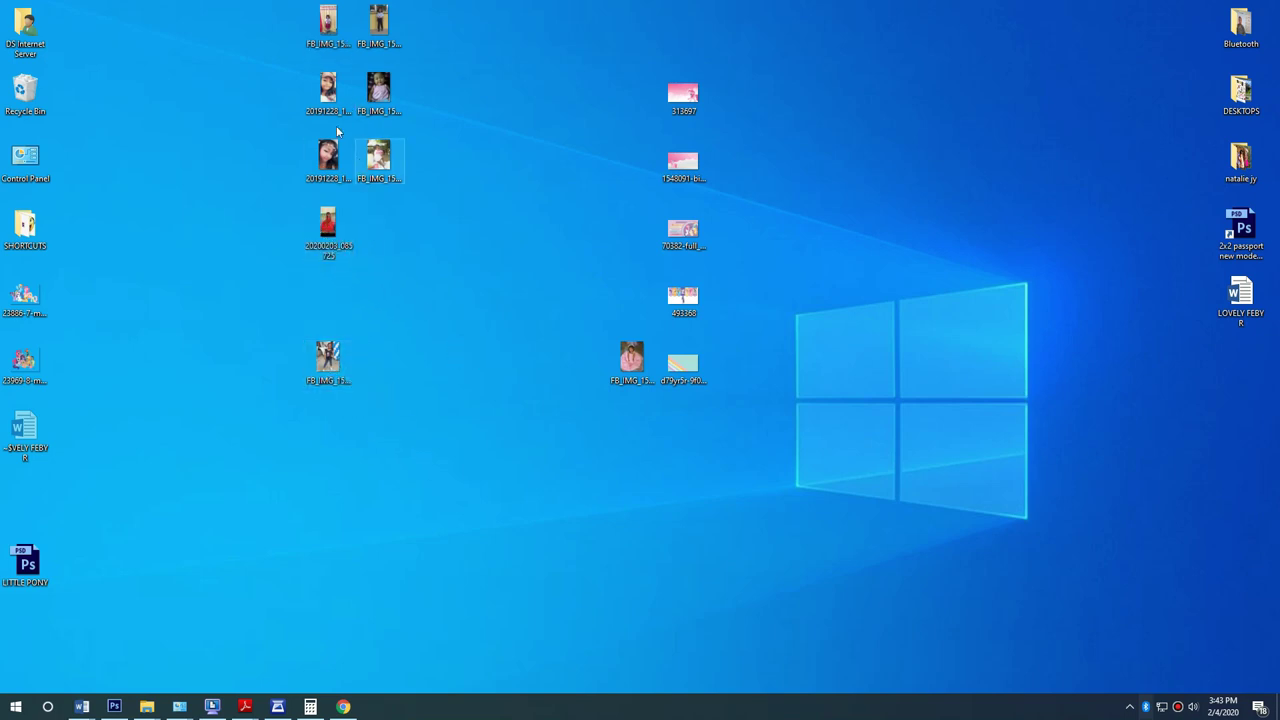
ctrl+click(322, 32)
ctrl+click(334, 230)
drag(334, 230, 249, 604)
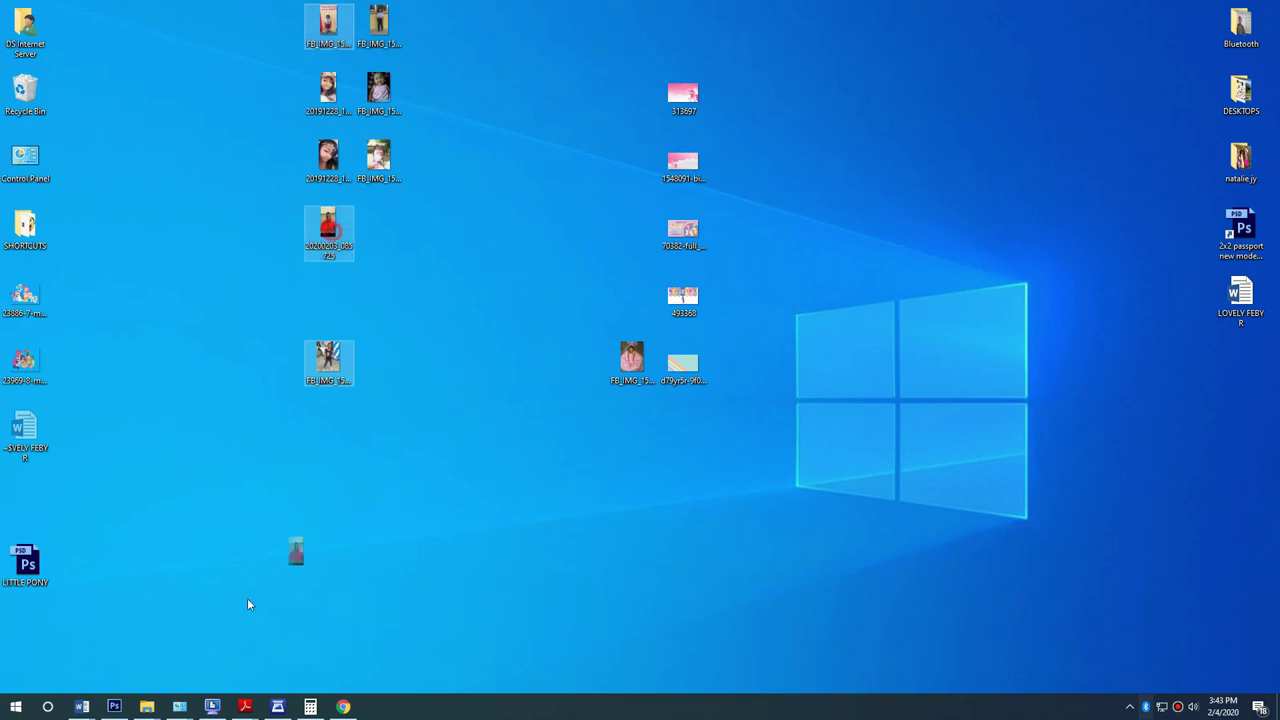
Step: Place the red-dress and school-uniform photos, shrinking the school photo to about a quarter
drag(121, 712, 535, 418)
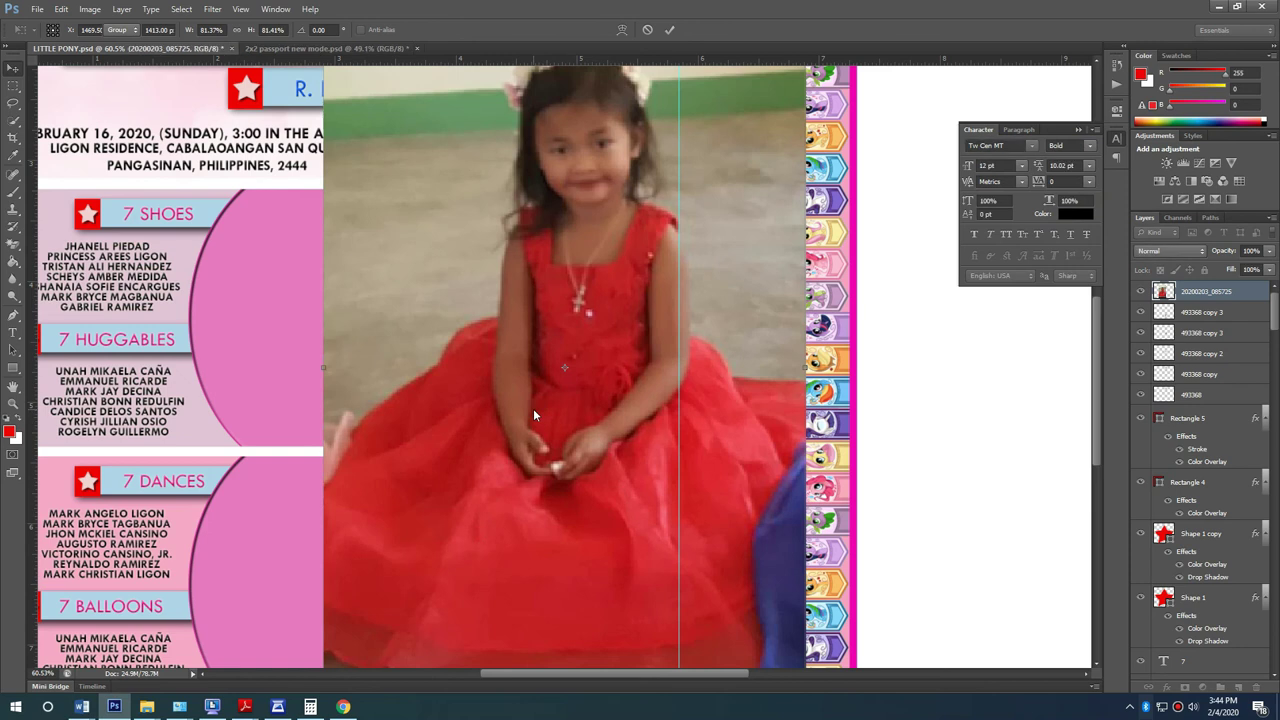
key(Return)
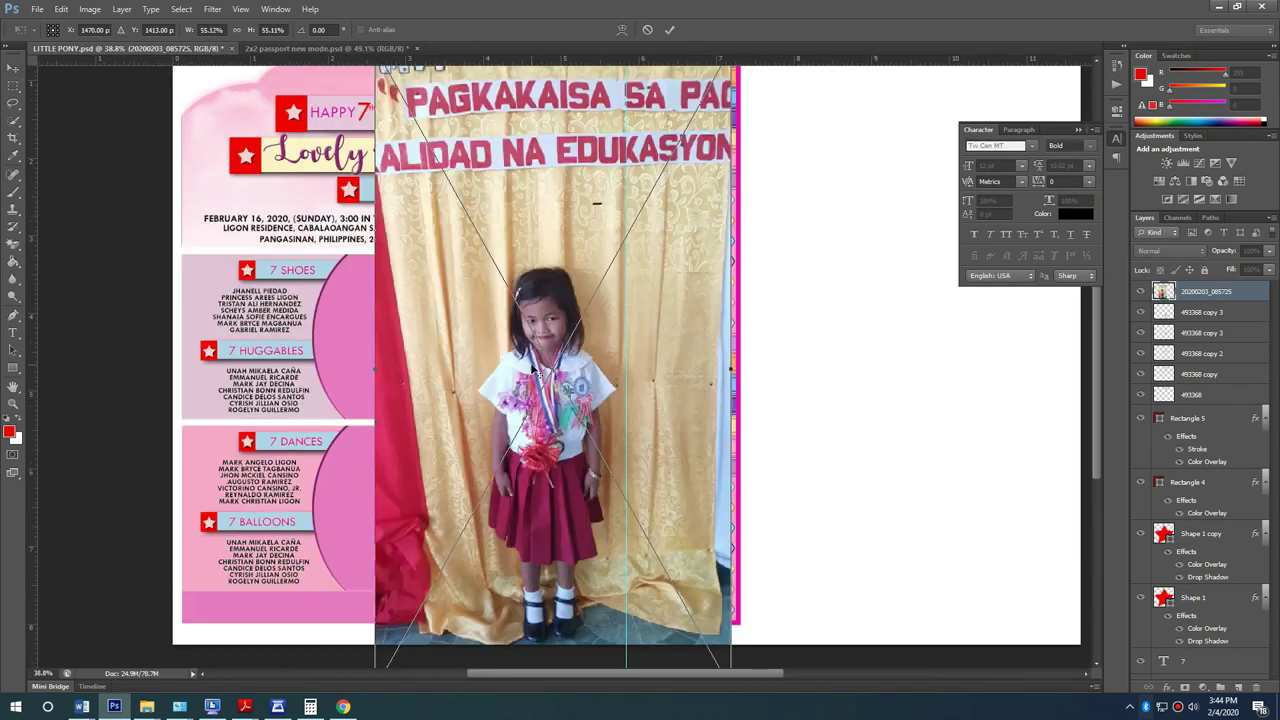
key(Return)
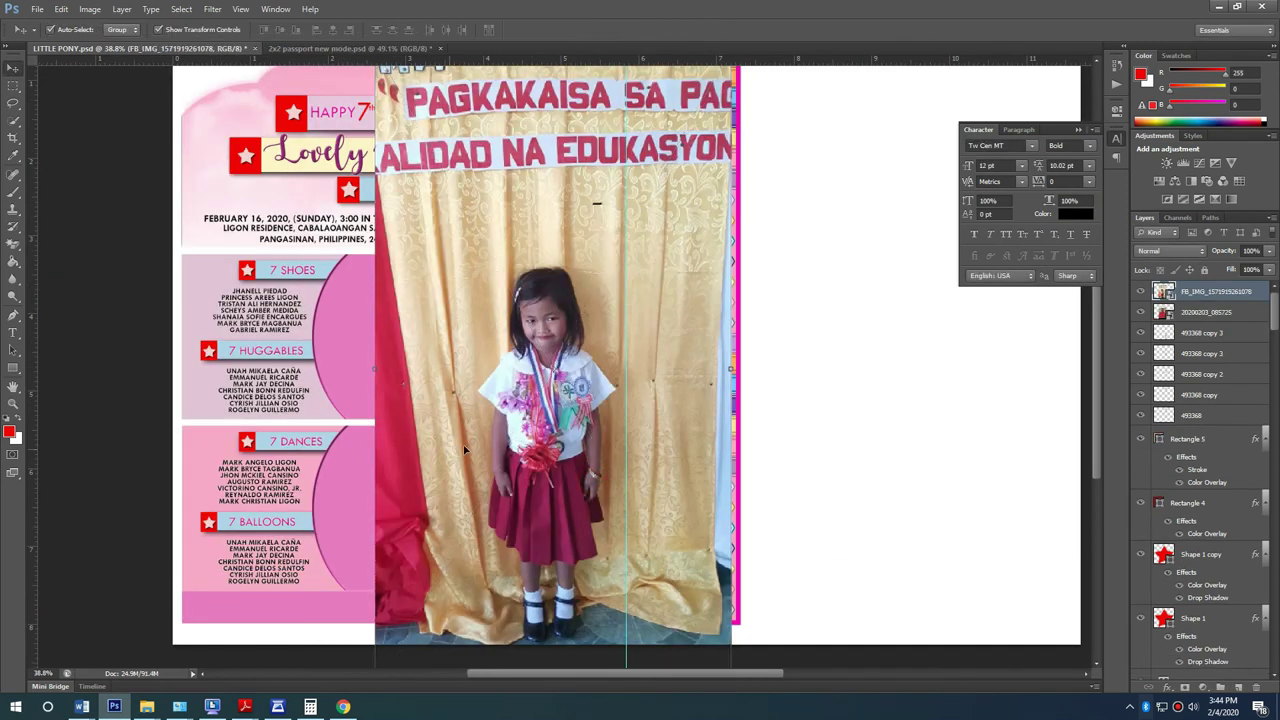
drag(594, 152, 489, 152)
scroll(489, 152, up, 1)
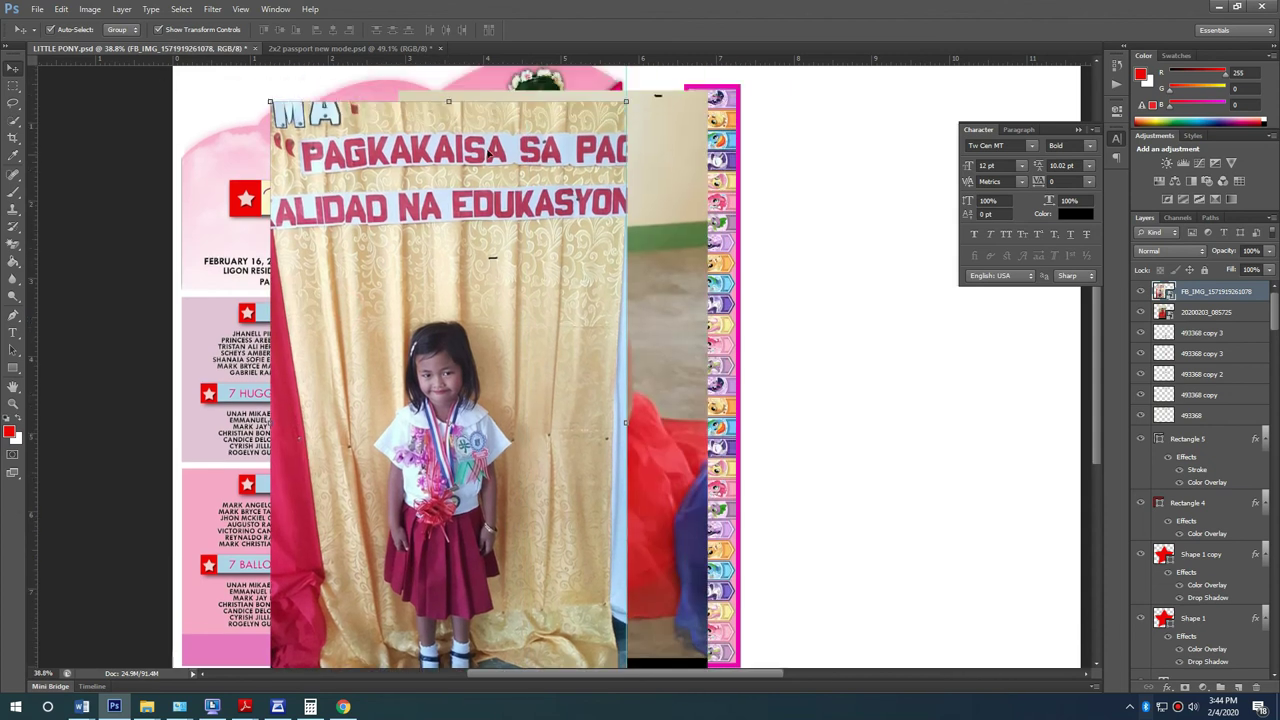
drag(627, 101, 446, 428)
key(Return)
Step: Move the red-dress photo to the right side and the school photo over the upper oval
drag(496, 300, 732, 361)
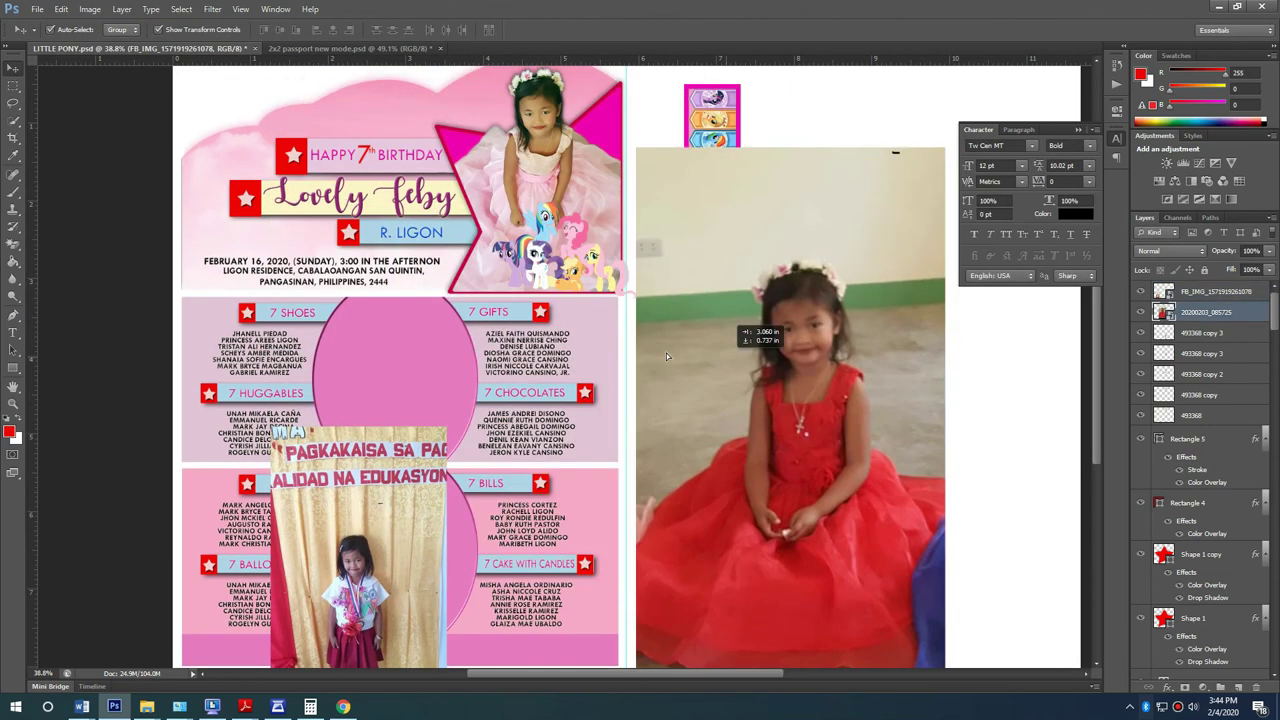
scroll(732, 361, down, 1)
drag(380, 578, 420, 341)
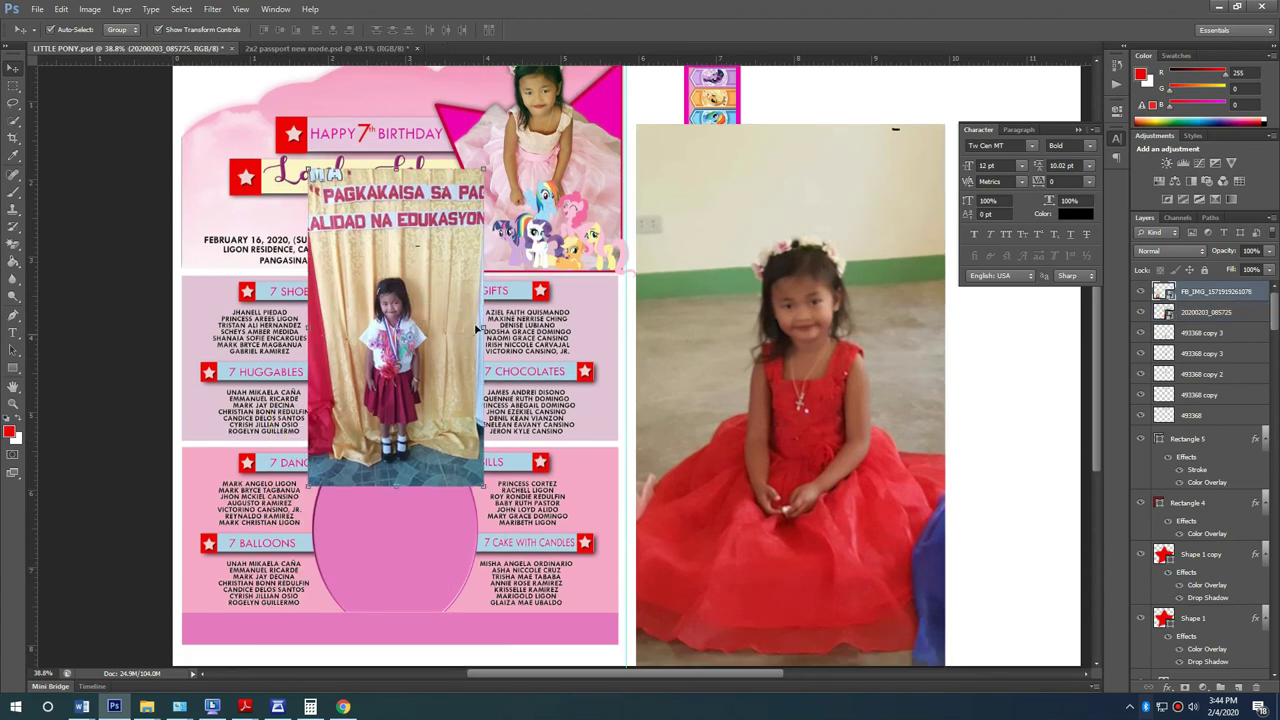
key(ctrl+t)
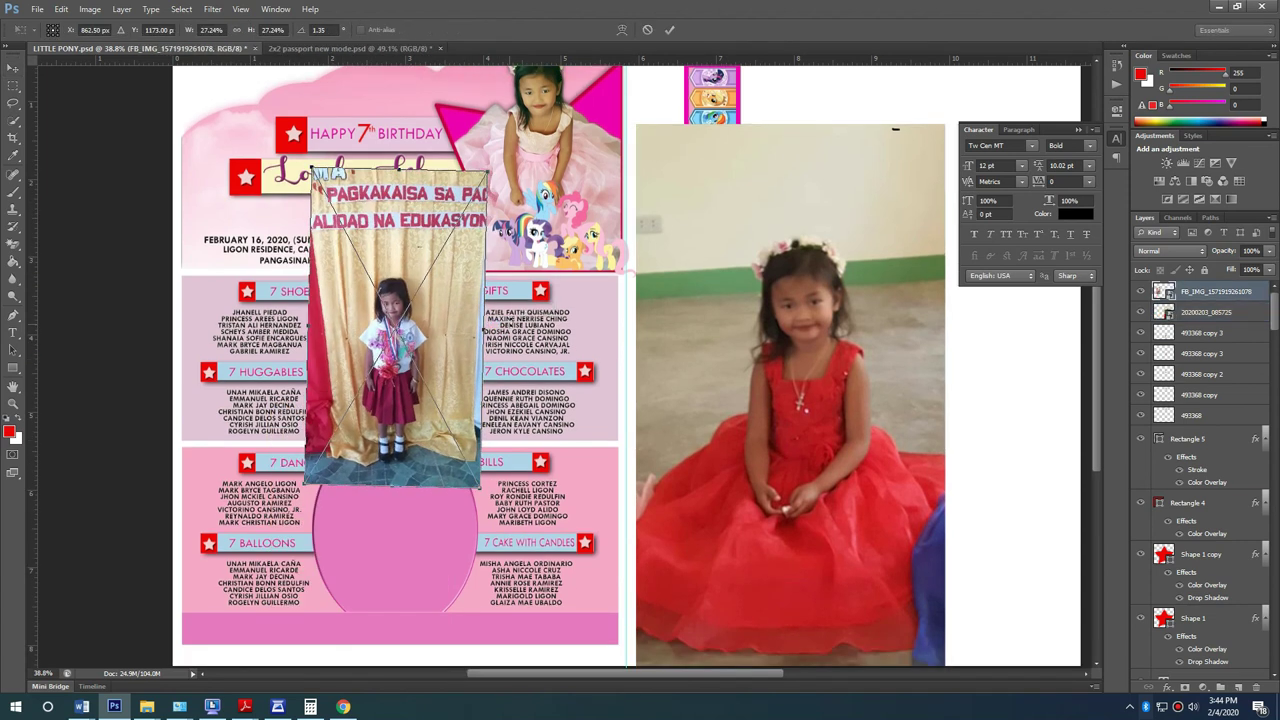
key(Return)
scroll(1245, 292, down, 1)
scroll(1200, 470, down, 10)
scroll(1200, 480, down, 8)
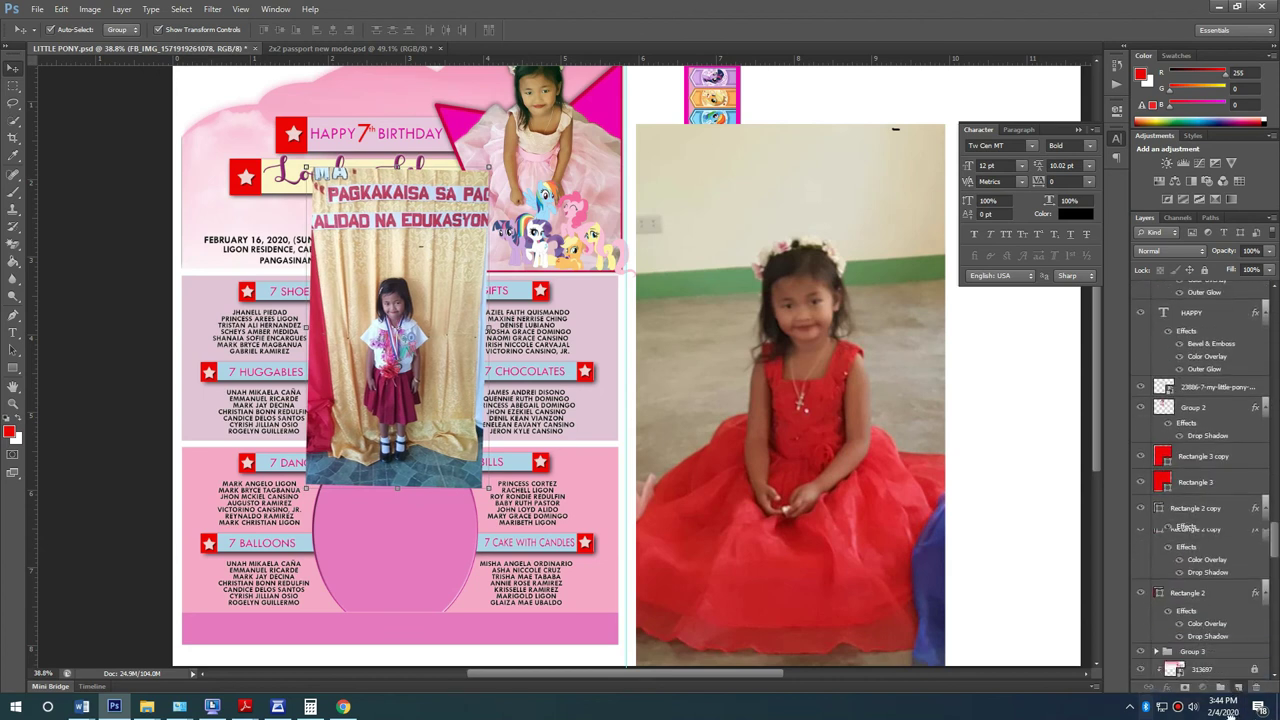
Step: Rearrange the layer stack, moving the lower pink oval's layer up
drag(1200, 480, 1231, 121)
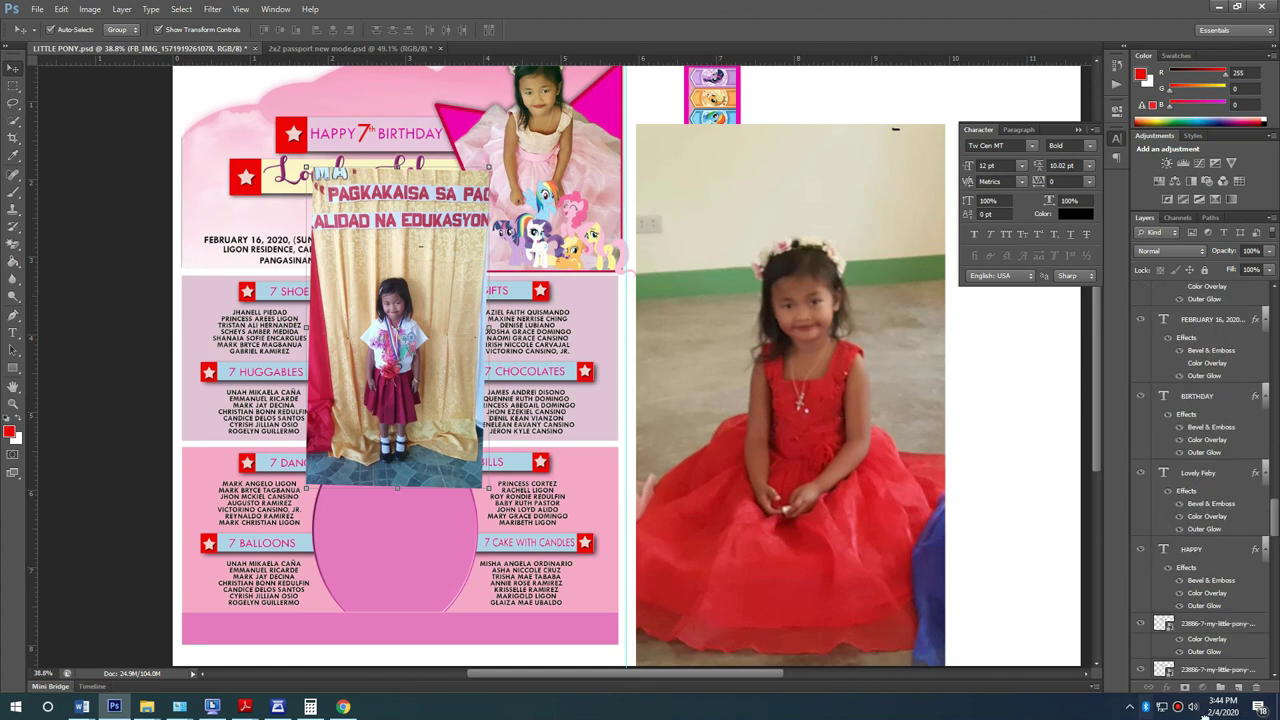
drag(1208, 711, 1188, 590)
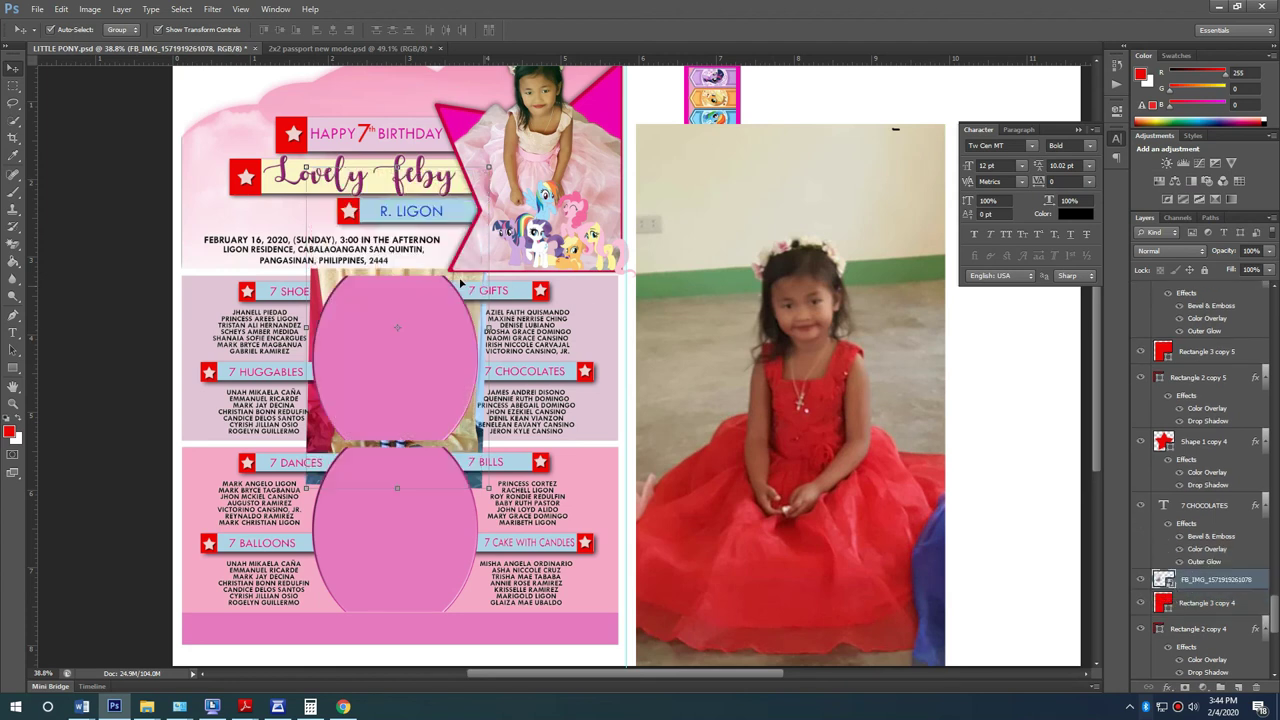
key(ctrl+z)
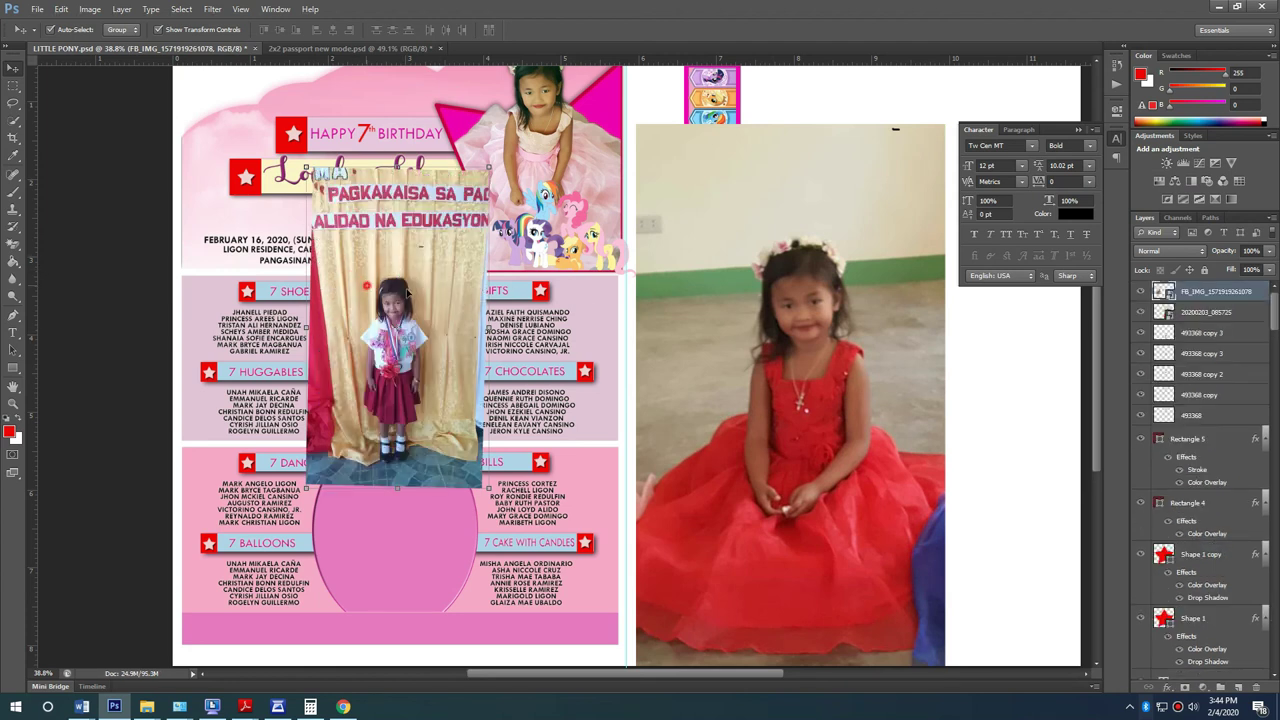
drag(408, 290, 686, 328)
click(343, 577)
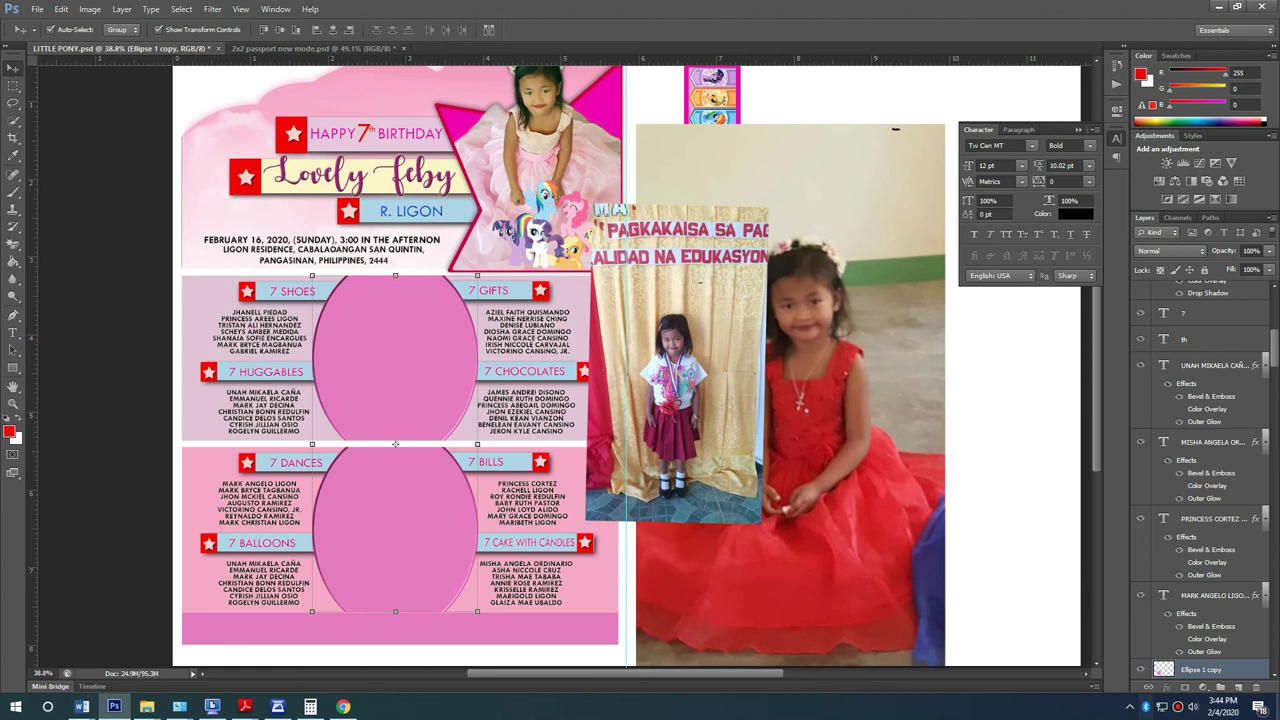
drag(1244, 670, 1200, 364)
Step: Clip the school photo inside the upper oval by placing its layer above Ellipse 1
click(748, 424)
drag(730, 424, 440, 418)
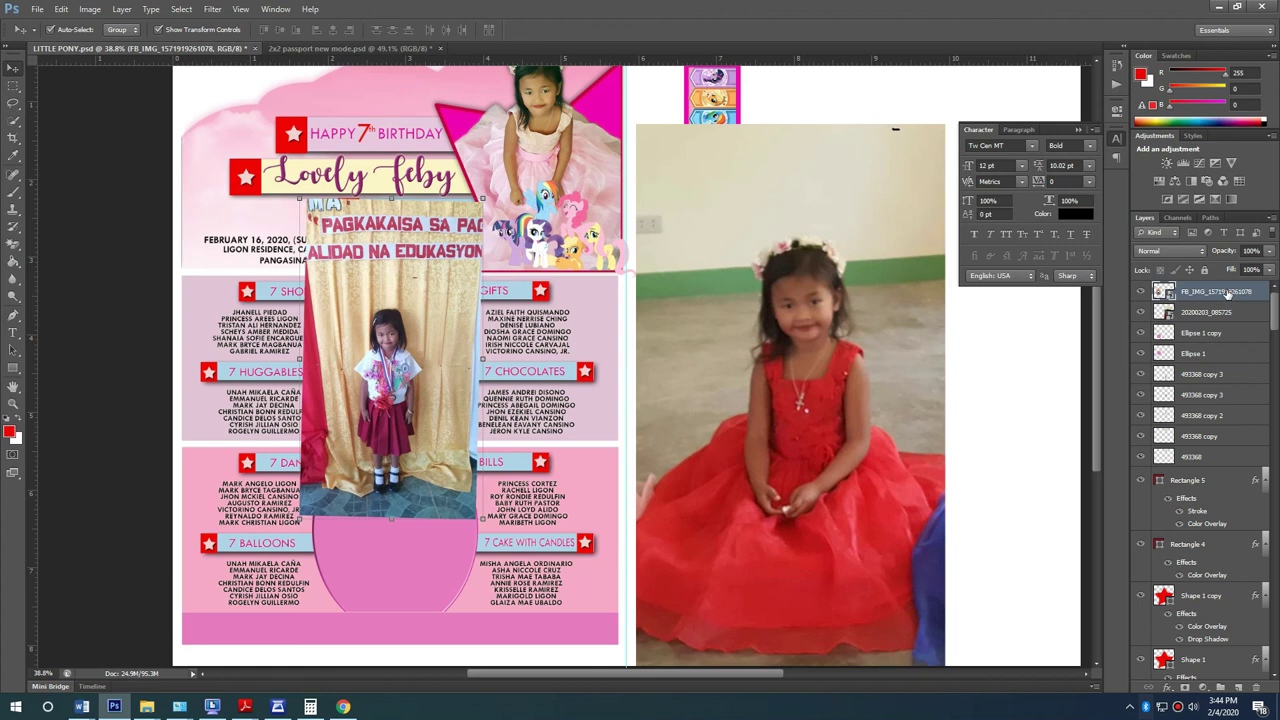
drag(1228, 290, 1232, 336)
right_click(1234, 334)
click(1128, 430)
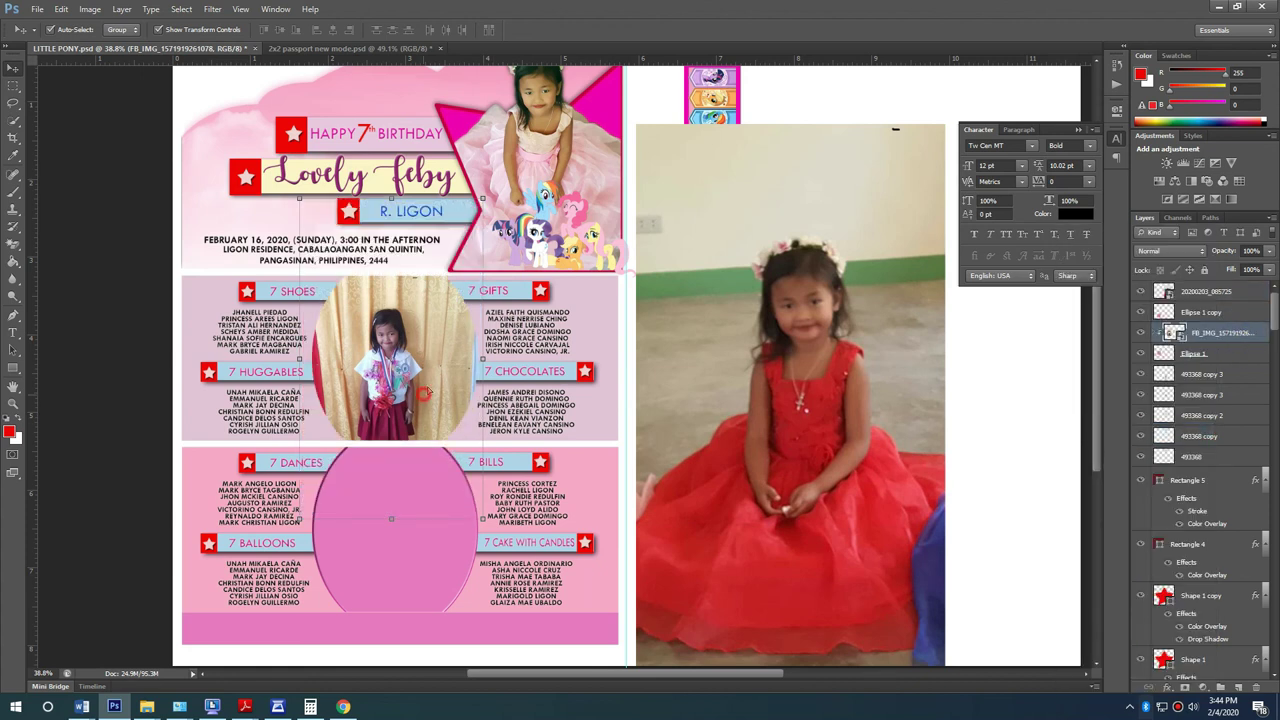
drag(424, 393, 428, 368)
click(1240, 356)
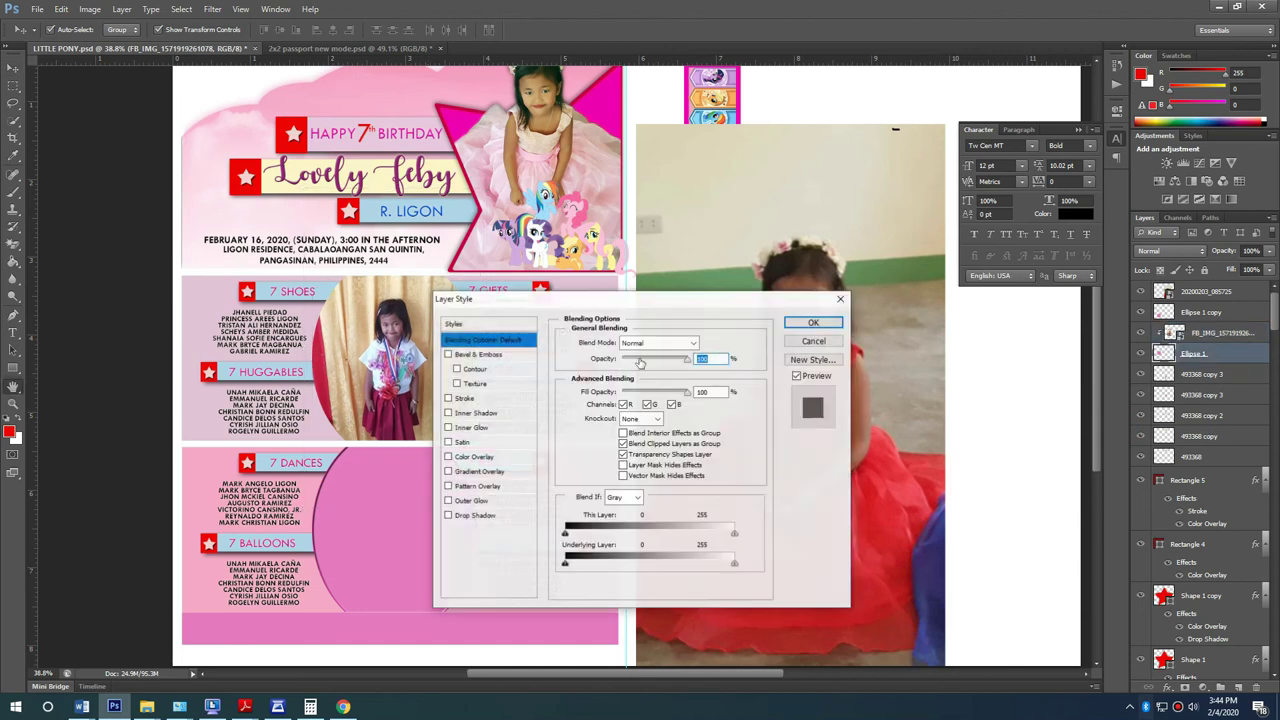
Step: Give Ellipse 1 a 16 px inside stroke in pink #e579c1 sampled from the invitation
click(511, 398)
click(630, 357)
click(622, 371)
drag(614, 341, 621, 343)
click(640, 357)
click(601, 419)
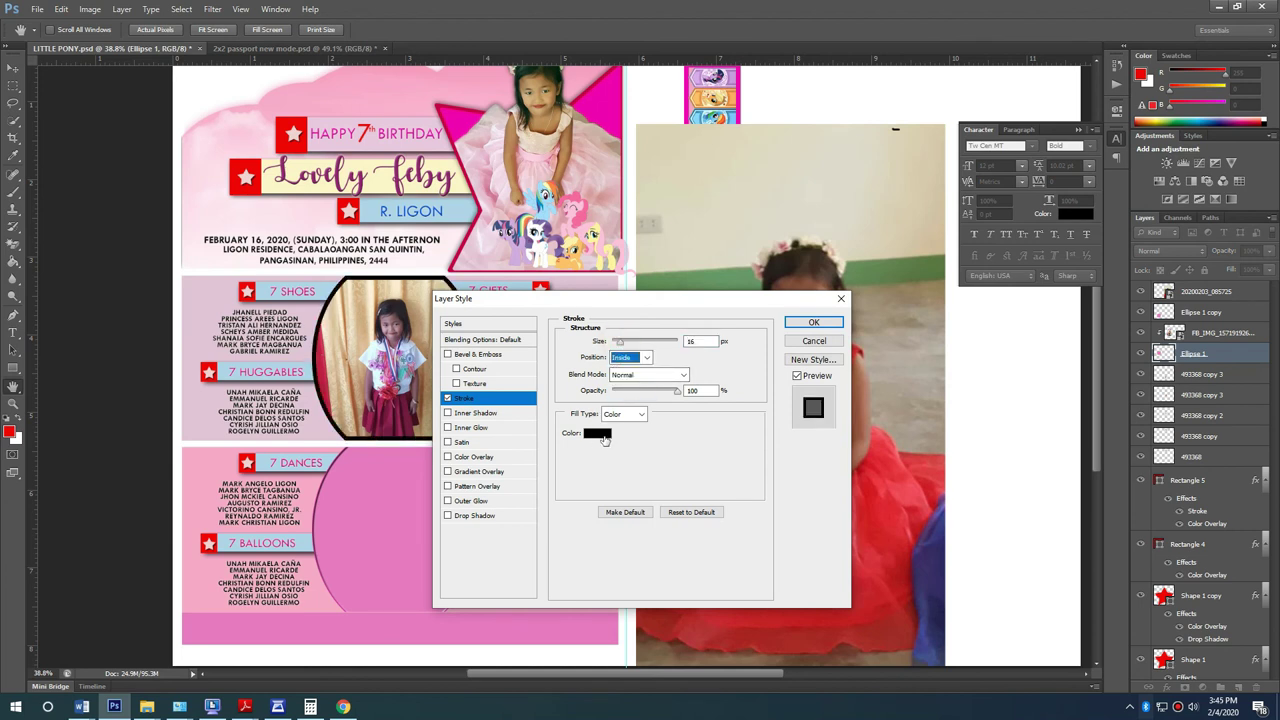
click(597, 433)
click(330, 292)
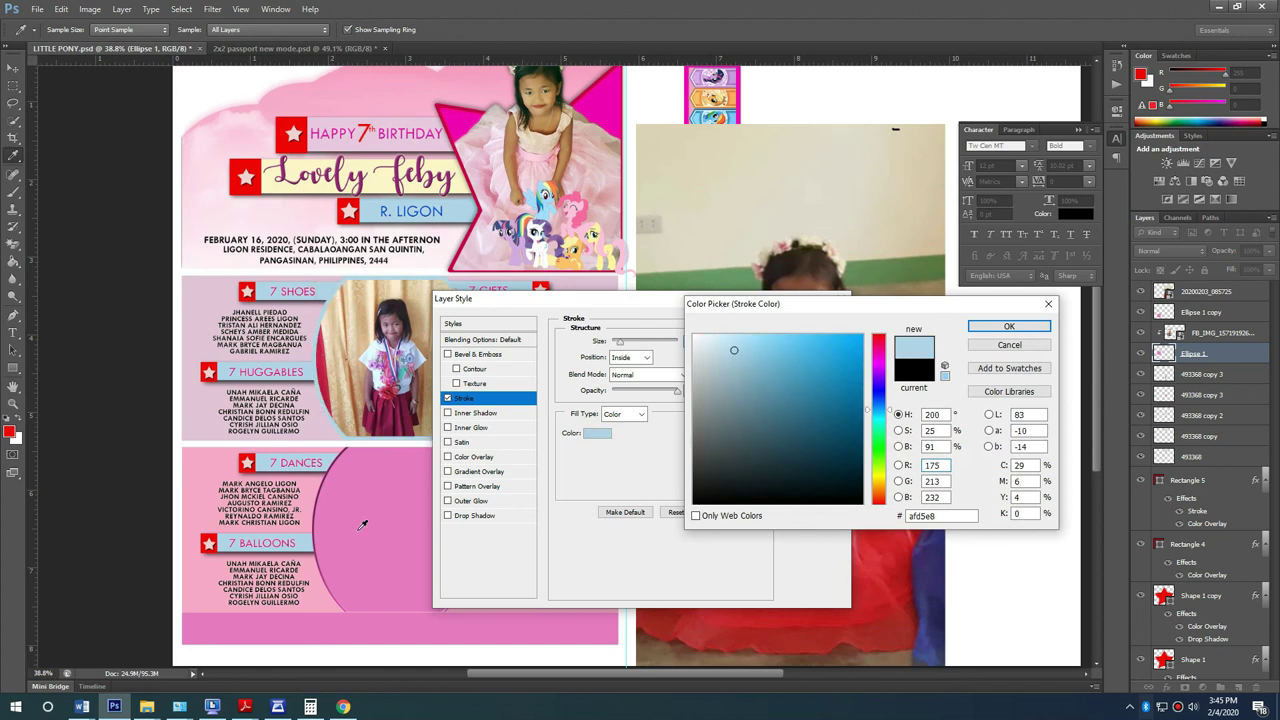
click(355, 471)
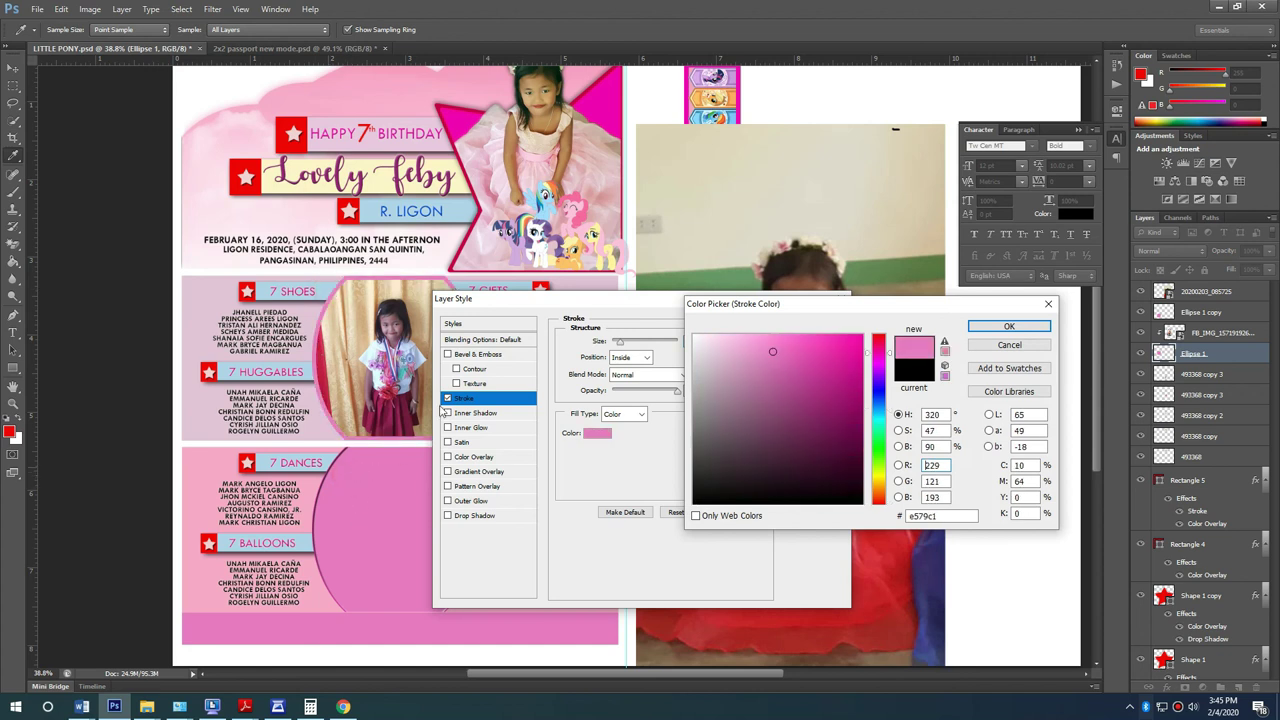
click(1007, 328)
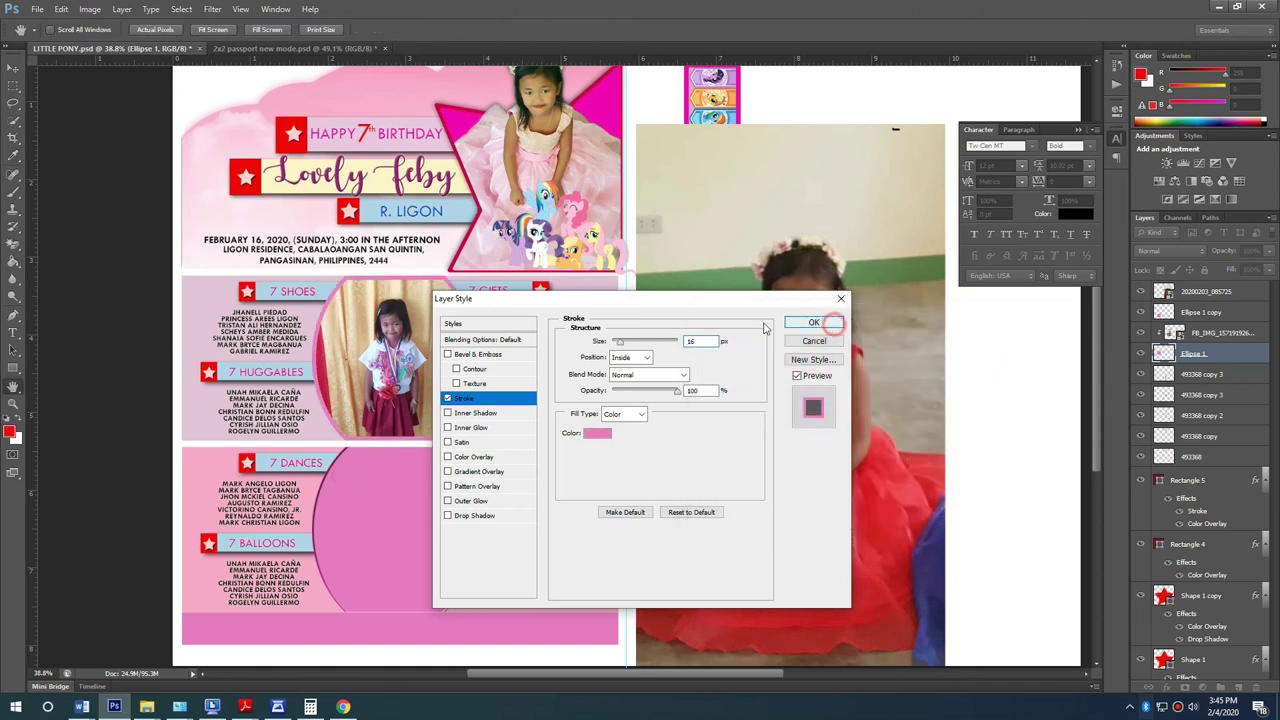
click(840, 386)
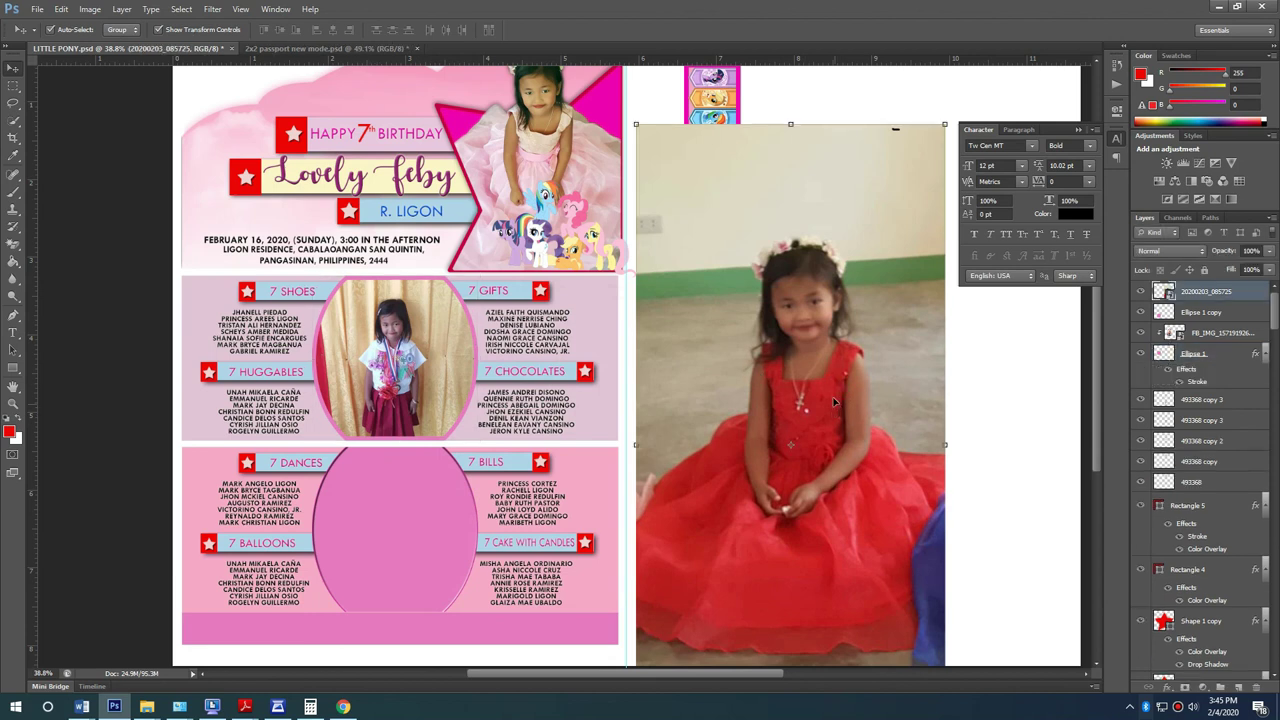
Step: Brighten the red-dress photo with a Curves adjustment
key(e)
click(840, 308)
click(614, 267)
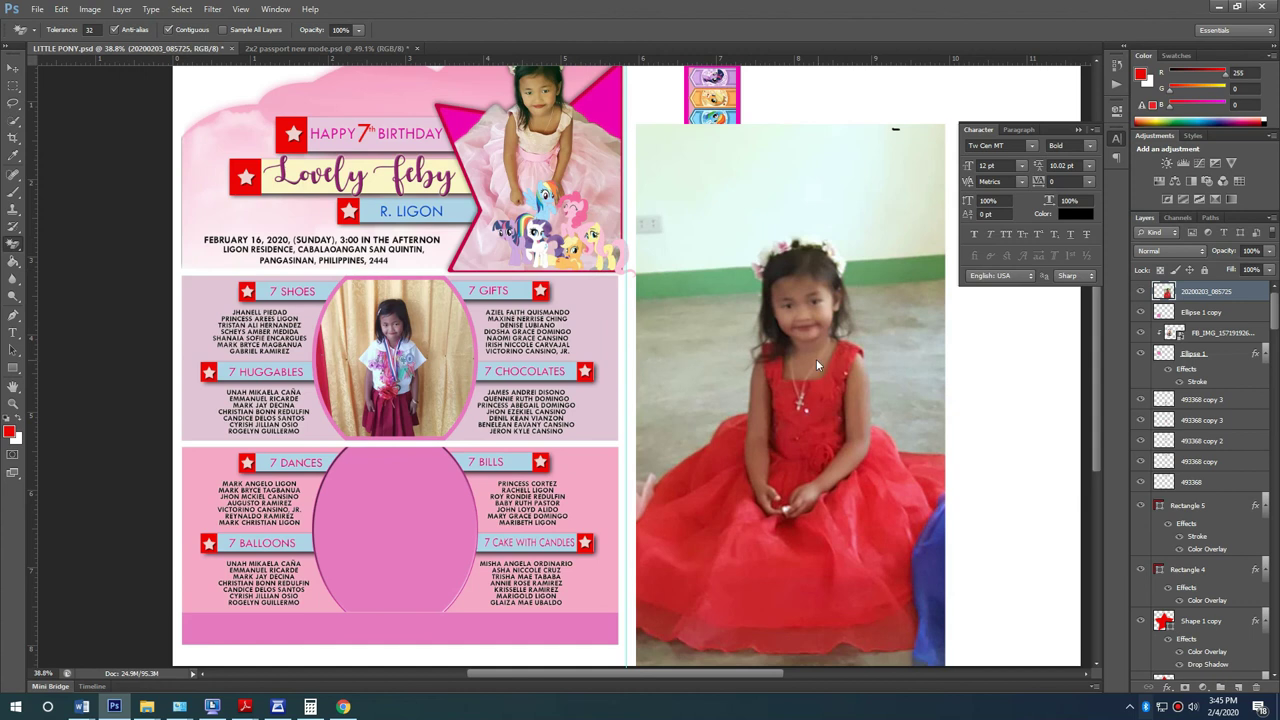
key(ctrl+m)
drag(818, 378, 820, 358)
click(972, 249)
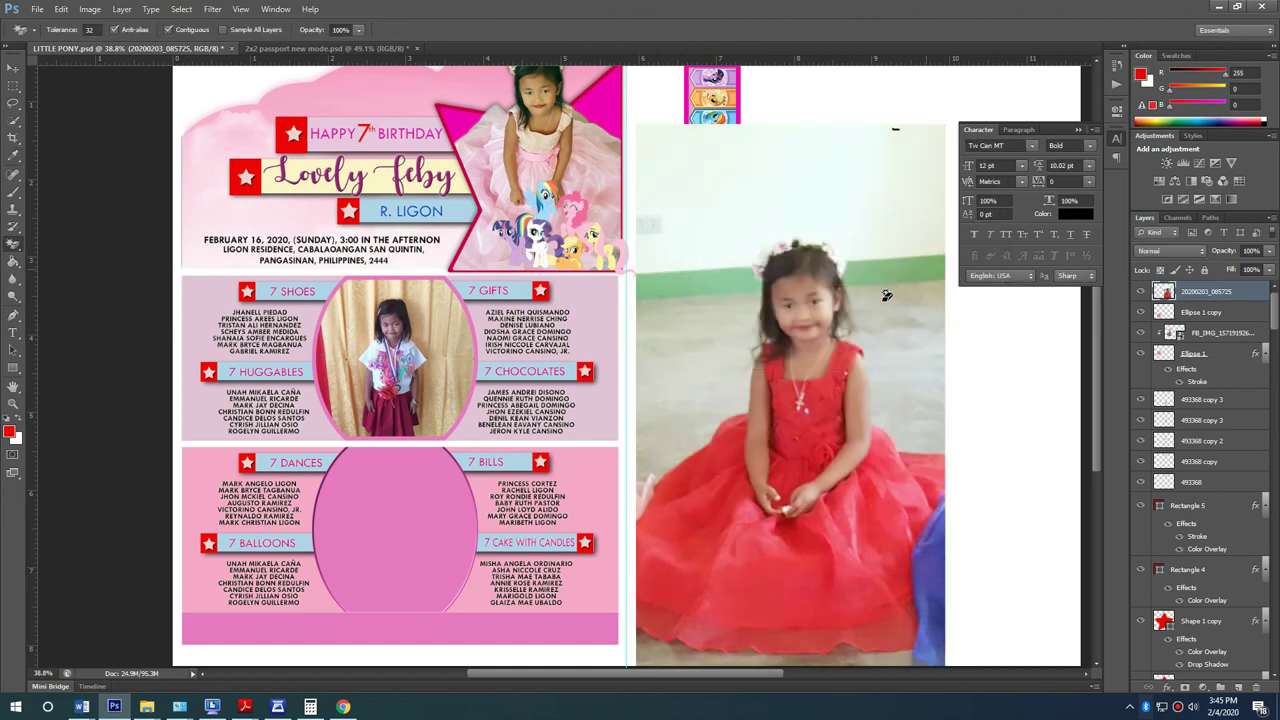
Step: Move the red-dress photo over the lower oval and shrink it to about 69%
key(v)
mouse_move(766, 306)
mouse_down()
mouse_move(427, 418)
mouse_move(393, 470)
mouse_up()
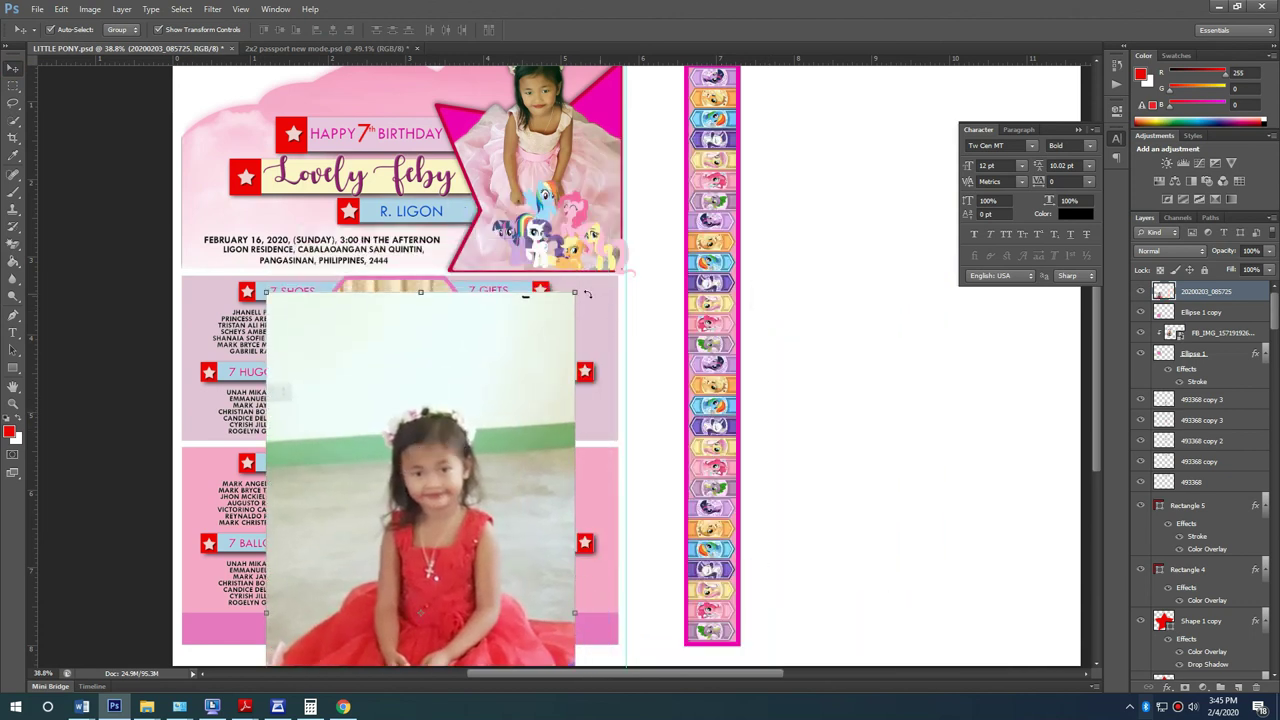
key(ctrl+t)
drag(571, 281, 512, 424)
drag(480, 556, 456, 513)
key(Return)
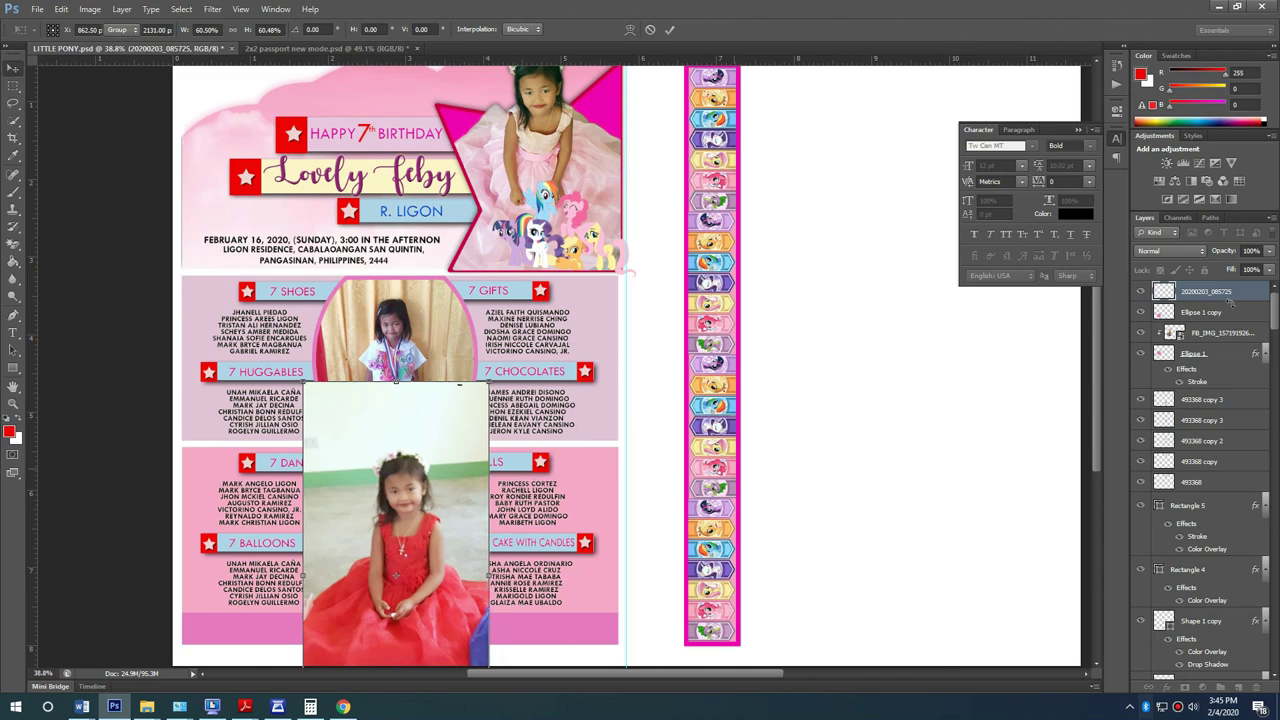
Step: Clip the photo into the lower oval and fine-tune its scale to about 96%
right_click(1128, 416)
click(1130, 397)
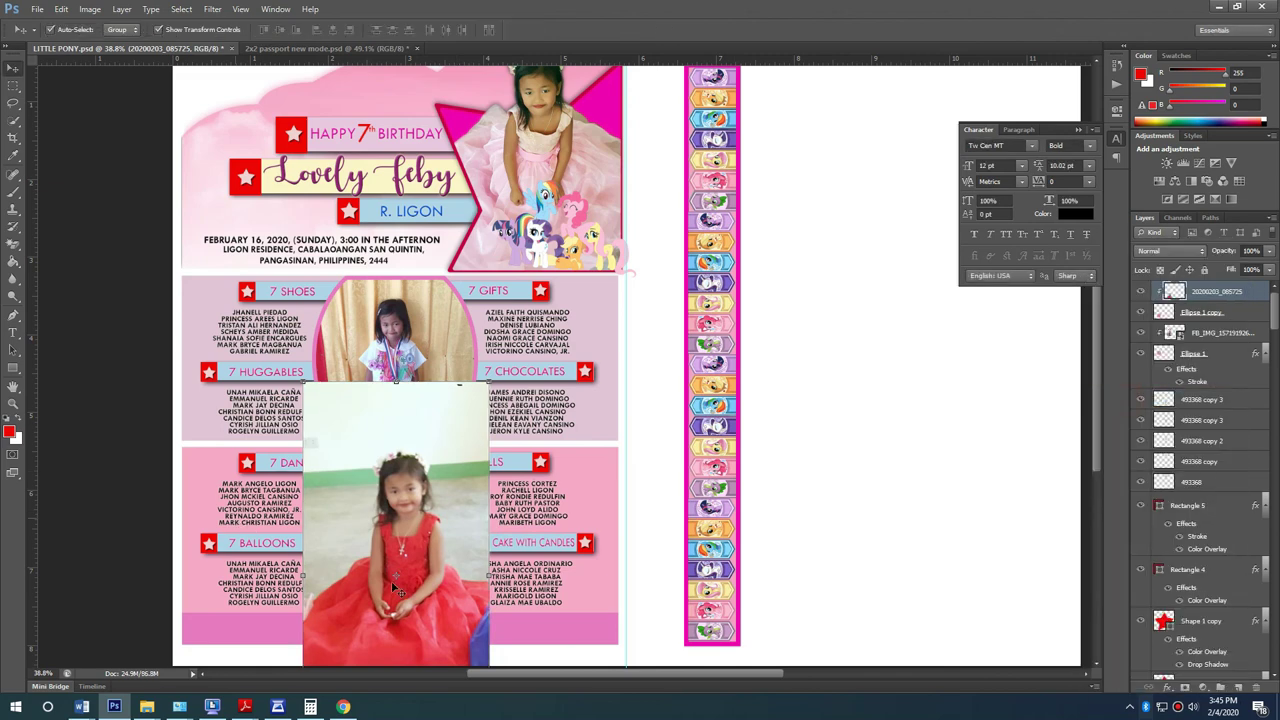
scroll(391, 581, down, 1)
scroll(413, 523, up, 1)
scroll(413, 523, up, 2)
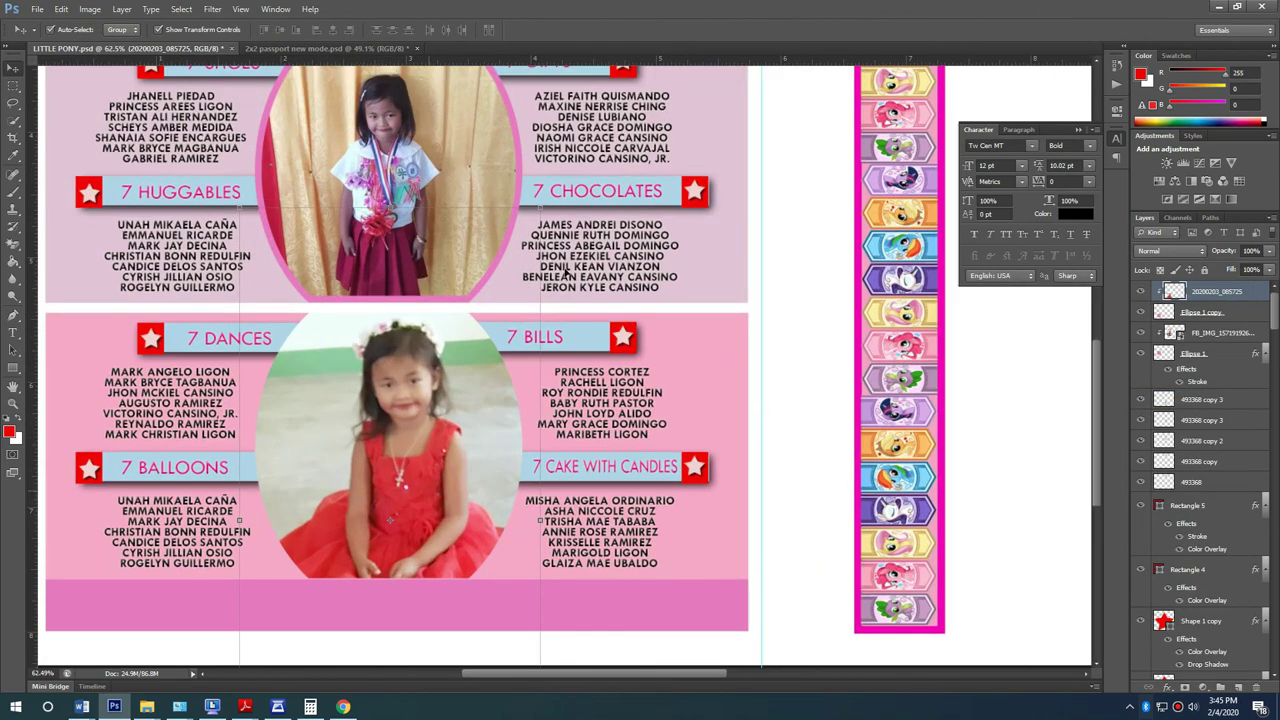
key(ctrl+t)
drag(540, 216, 524, 231)
drag(436, 428, 432, 416)
key(Return)
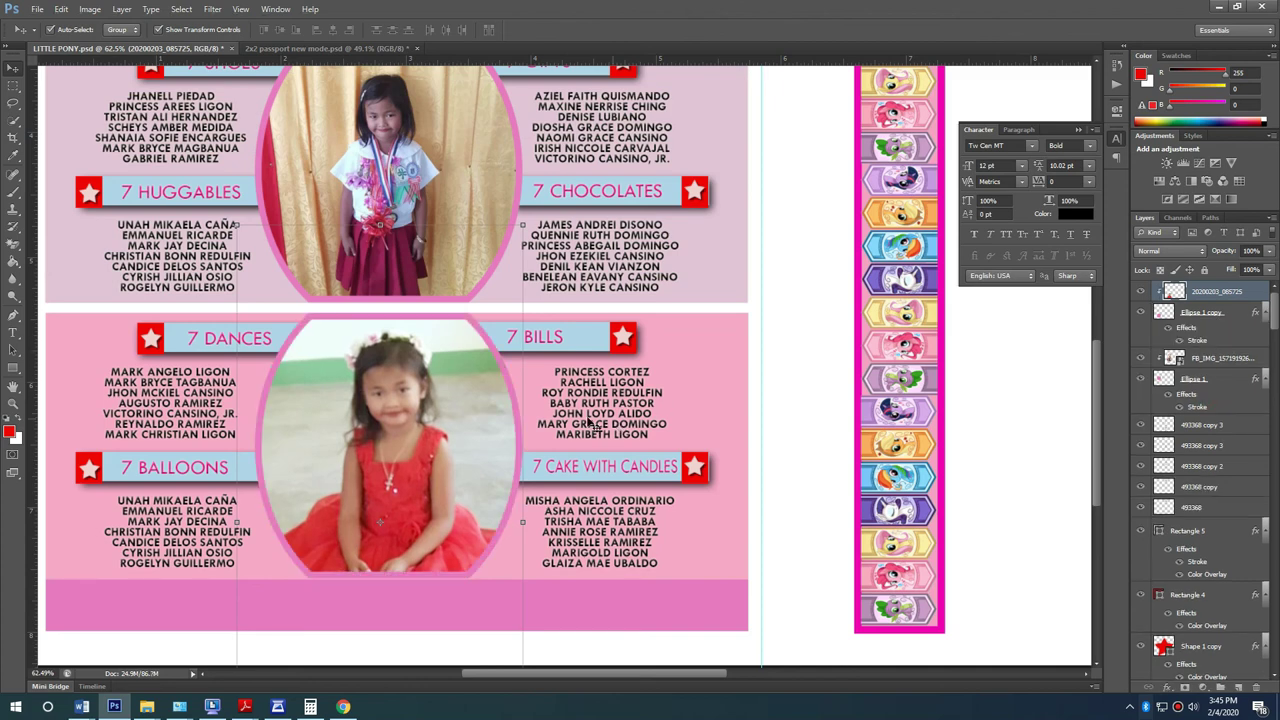
alt+scroll(605, 422, down, 4)
Step: Paste the copied quote as a text layer on the bottom strip, split onto two lines
click(951, 401)
scroll(597, 494, up, 3)
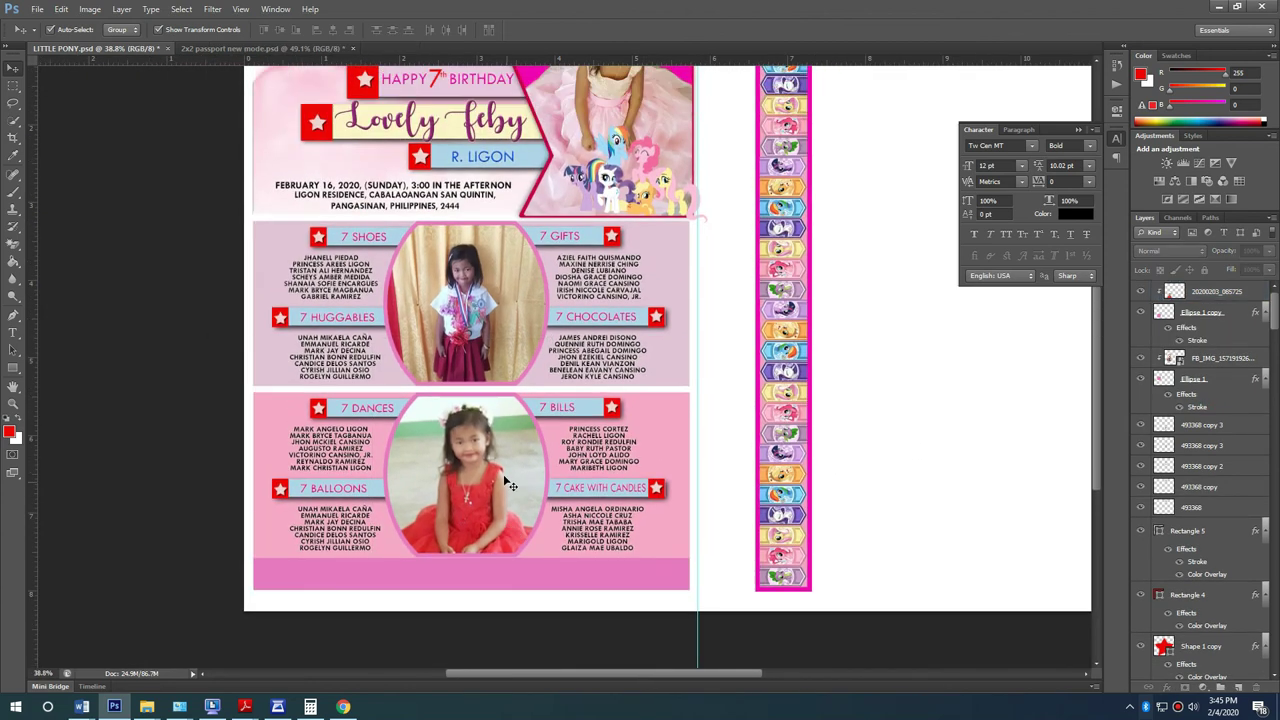
alt+scroll(216, 628, down, 1)
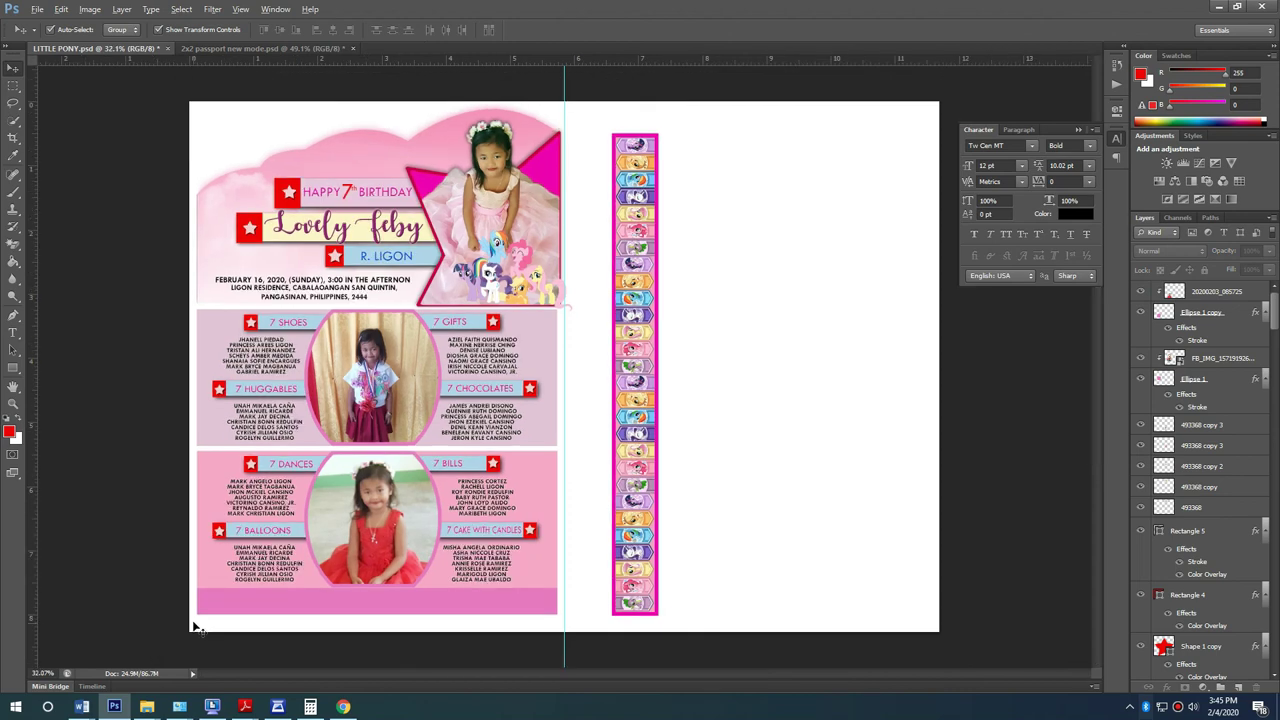
key(alt+Tab)
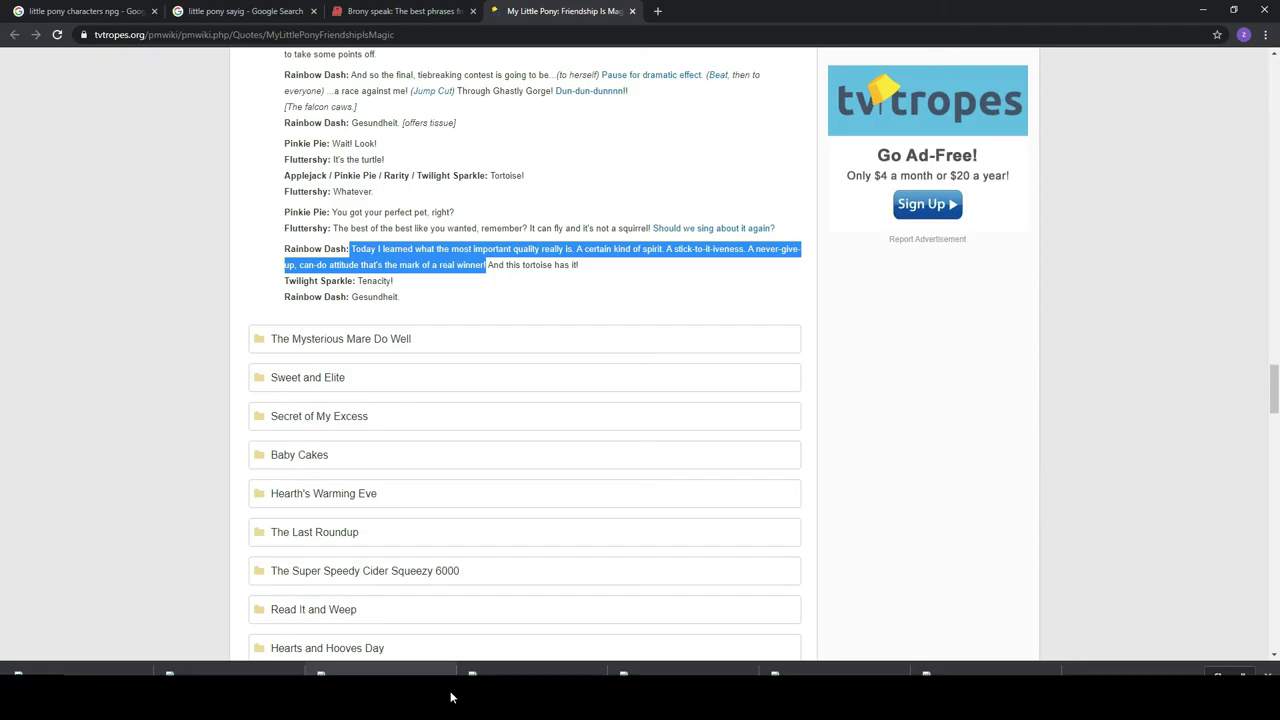
click(115, 707)
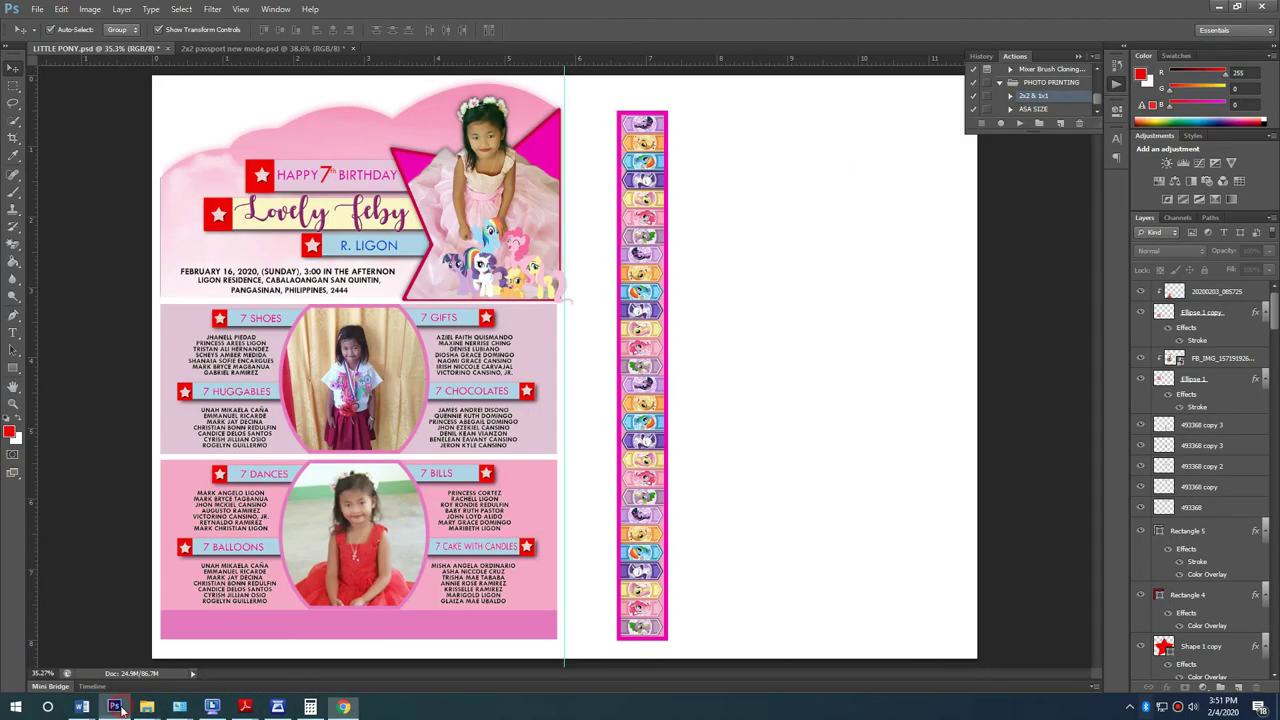
scroll(176, 643, up, 4)
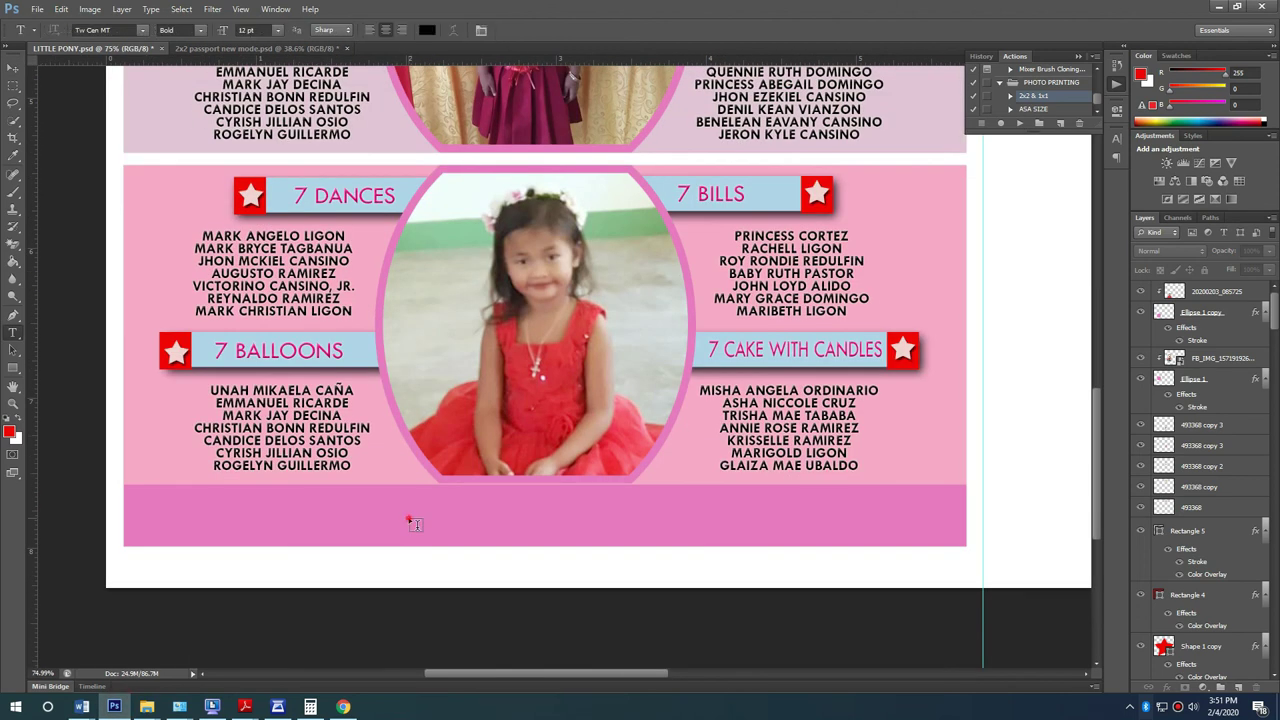
click(420, 515)
key(ctrl+v)
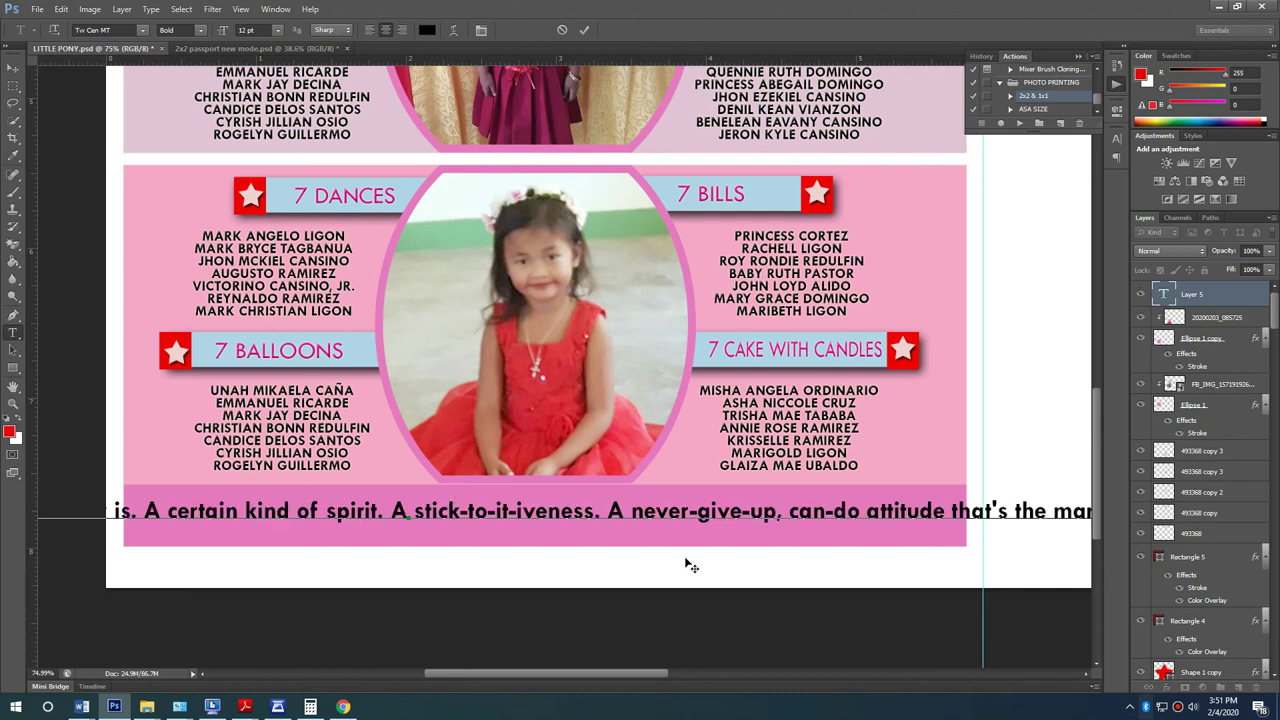
key(Return)
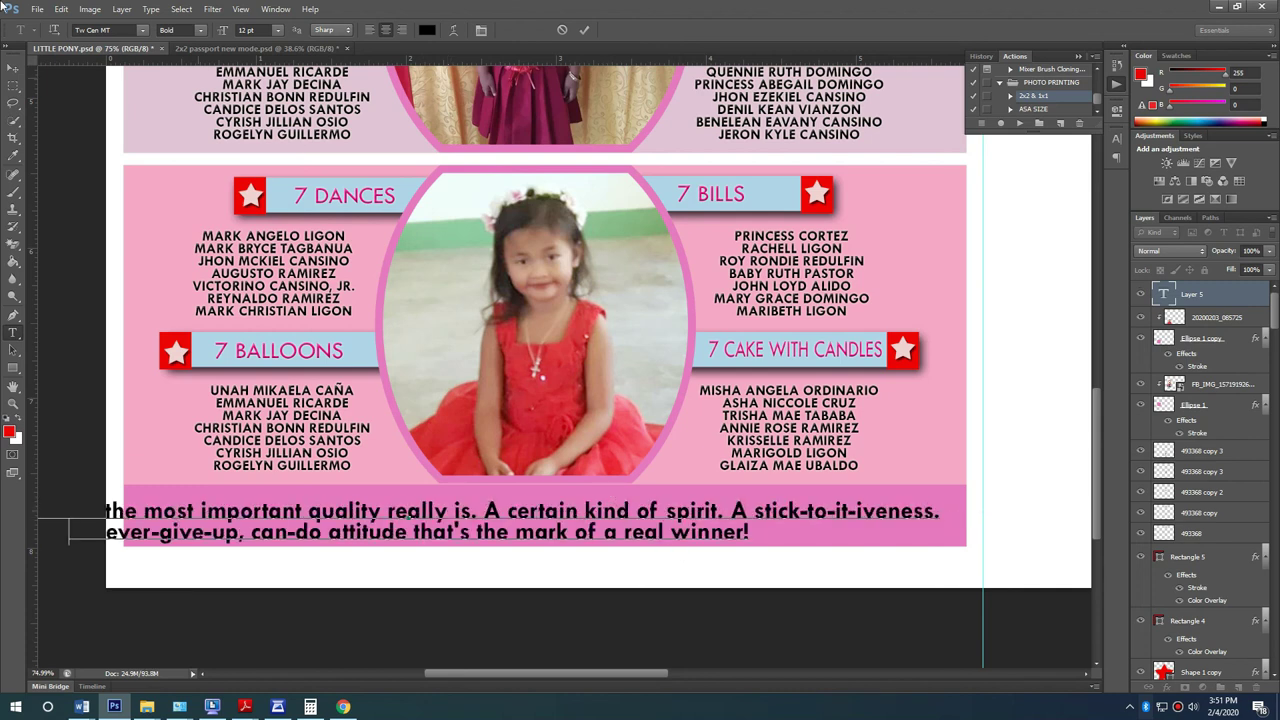
Step: Shrink the quote text to about 82% and centre it on the bottom strip
click(13, 67)
key(ctrl+t)
drag(940, 500, 770, 502)
drag(598, 518, 739, 508)
key(Return)
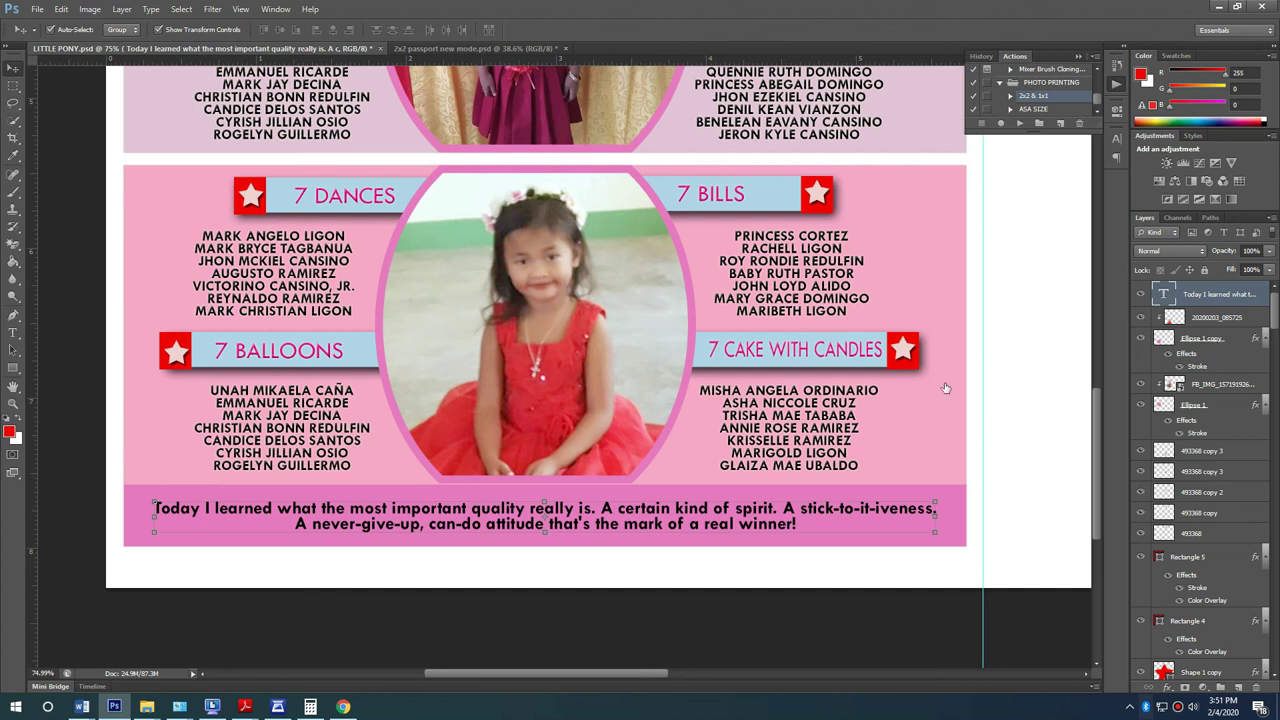
Step: Apply a white Color Overlay layer style to the quote text
click(460, 457)
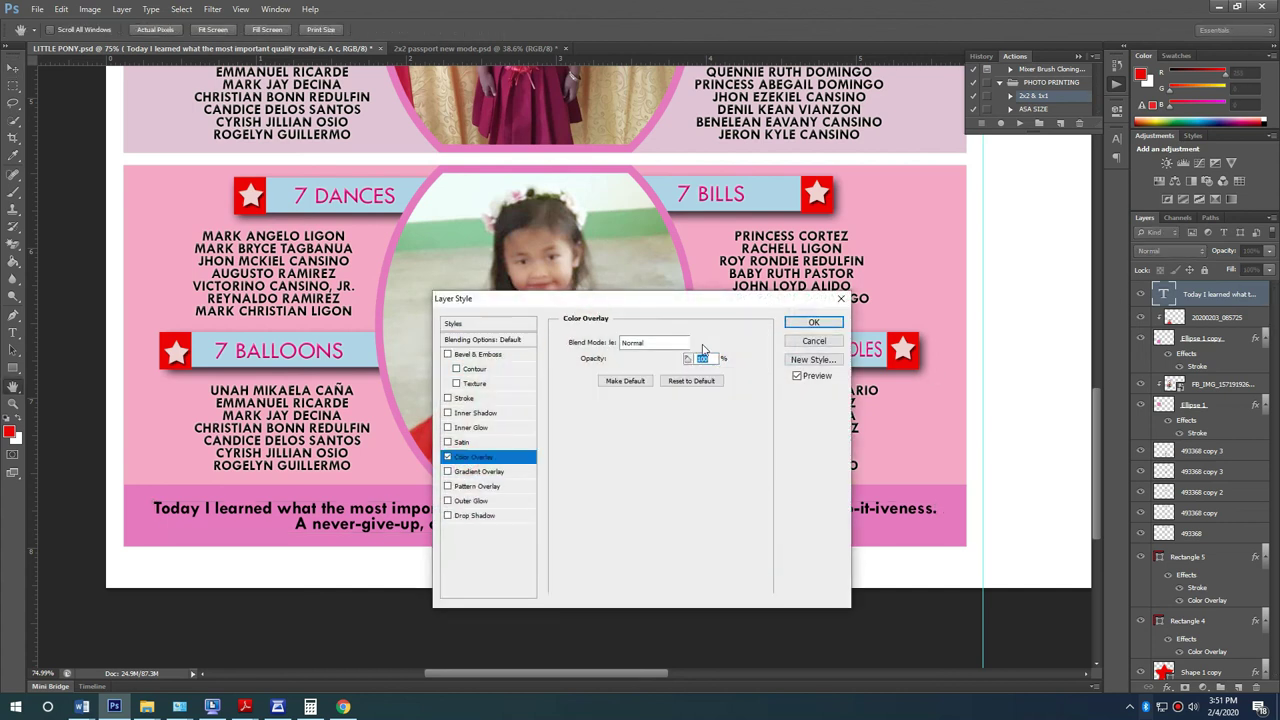
click(703, 344)
click(1033, 313)
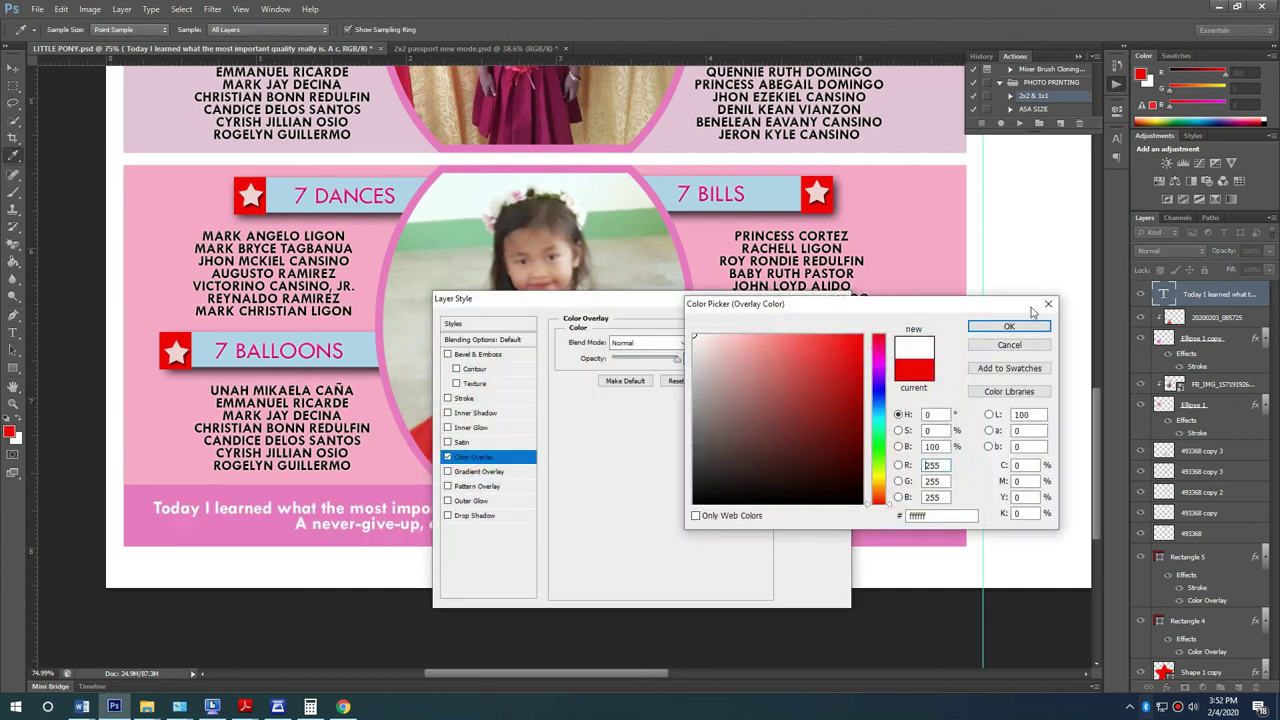
click(1010, 327)
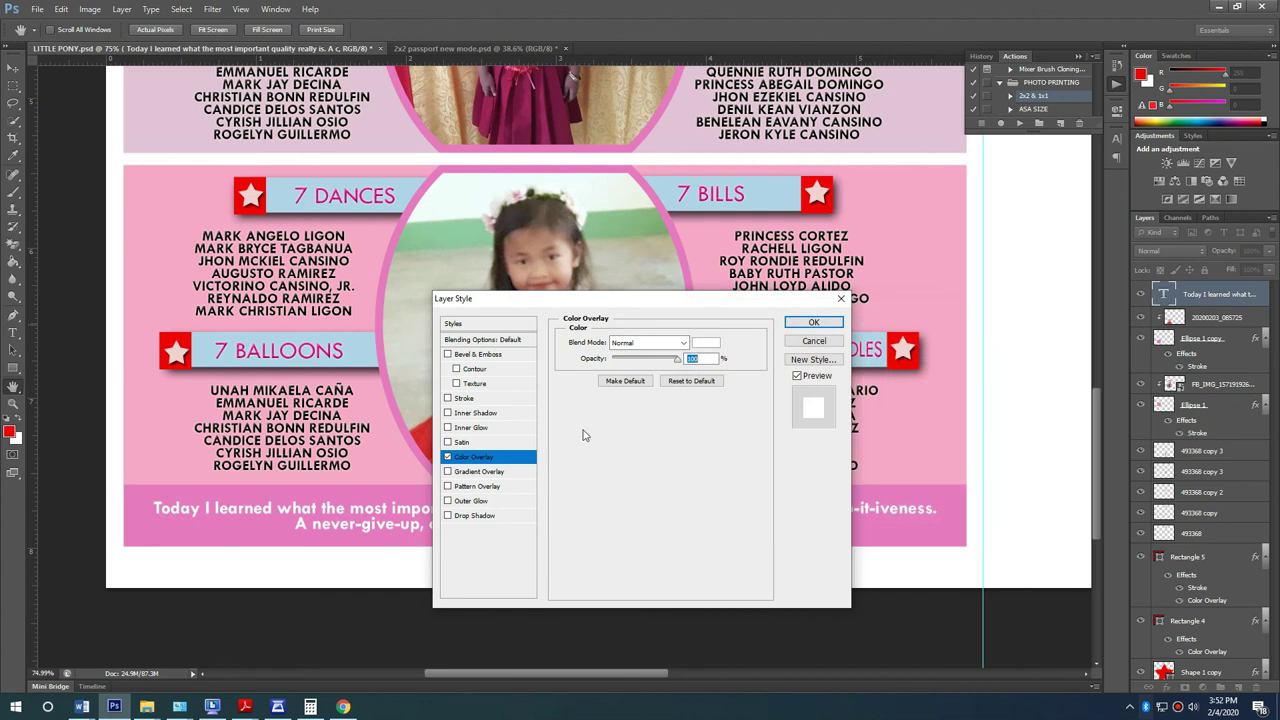
click(463, 356)
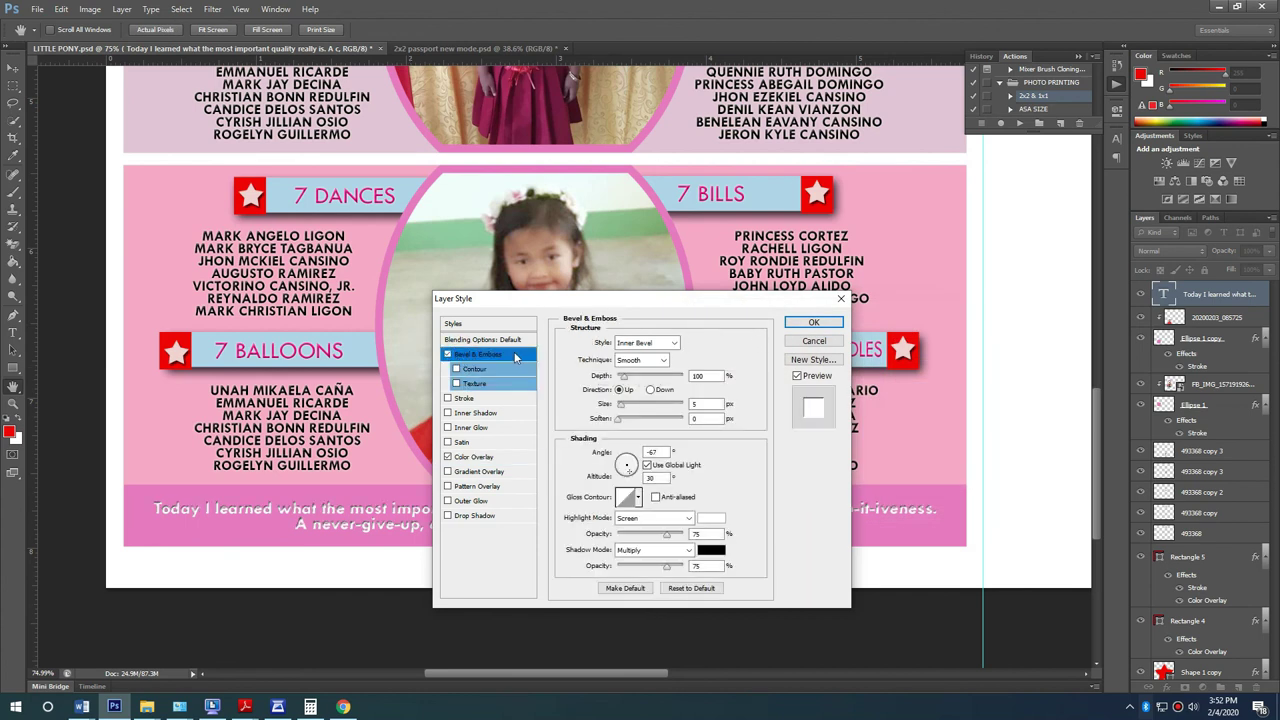
click(814, 321)
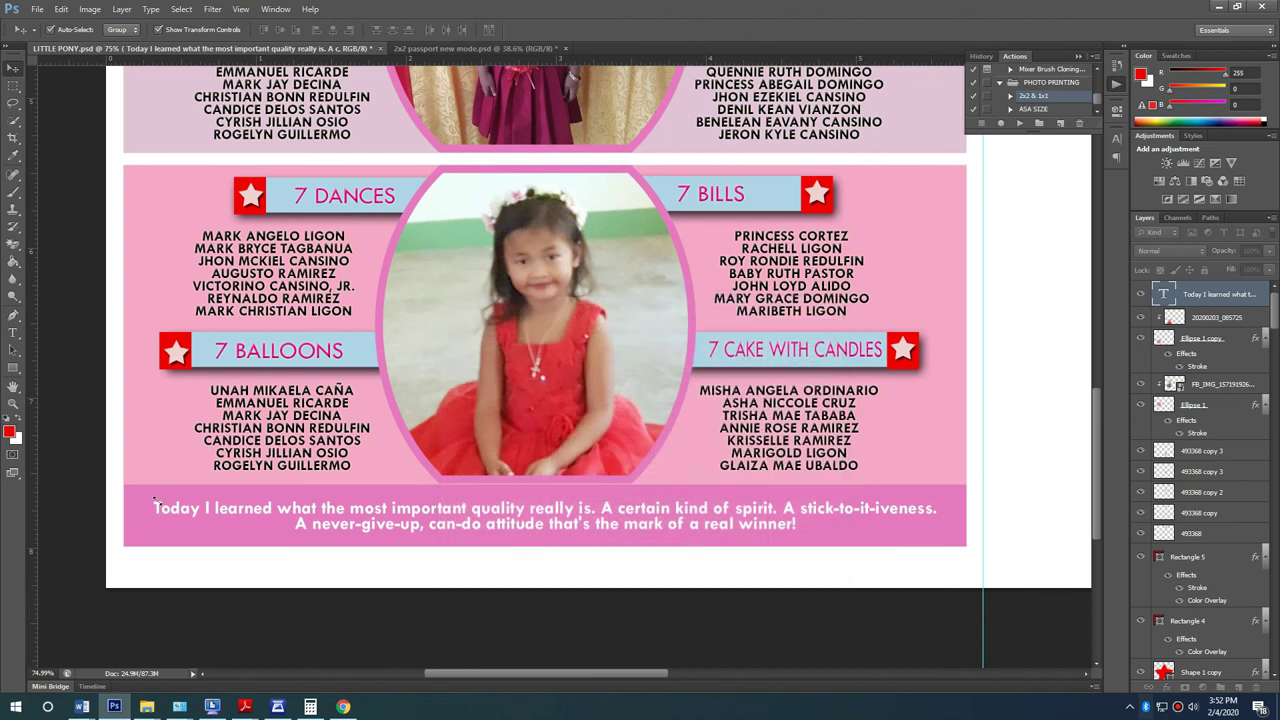
key(ctrl+t)
key(Return)
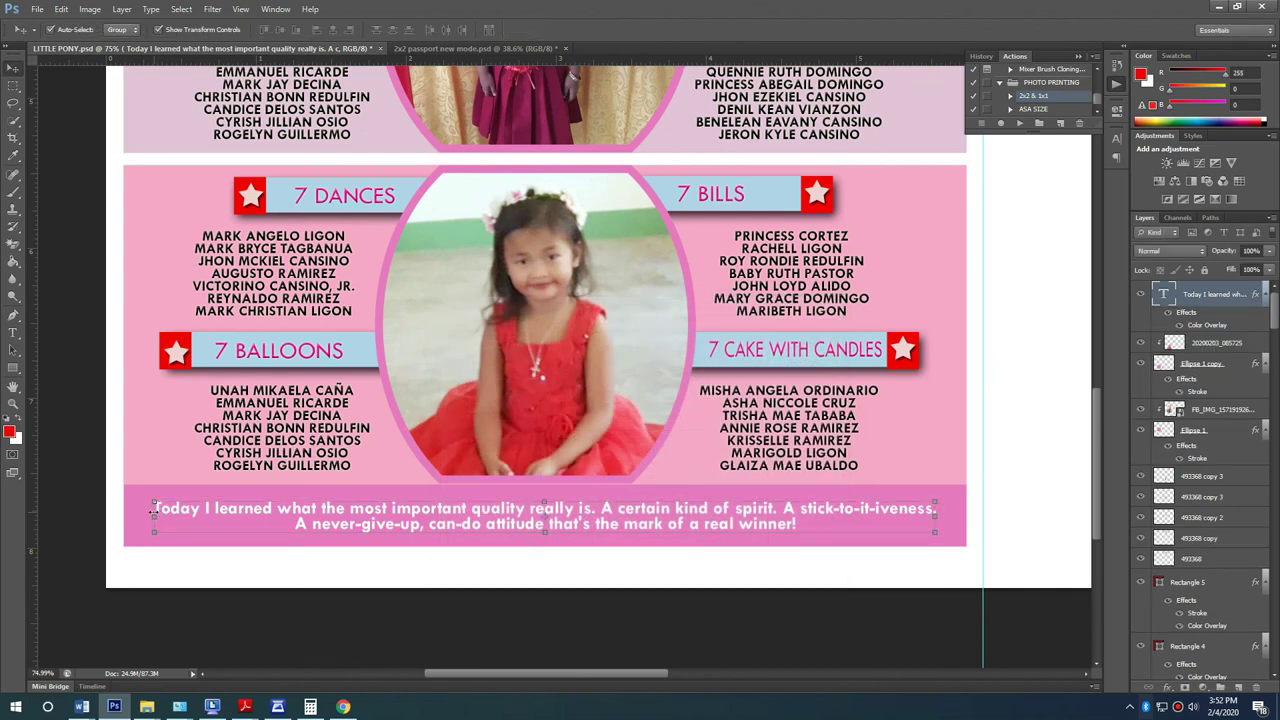
Step: Insert quotation marks before 'Today' and after 'winner!' in the quote
key(t)
click(153, 508)
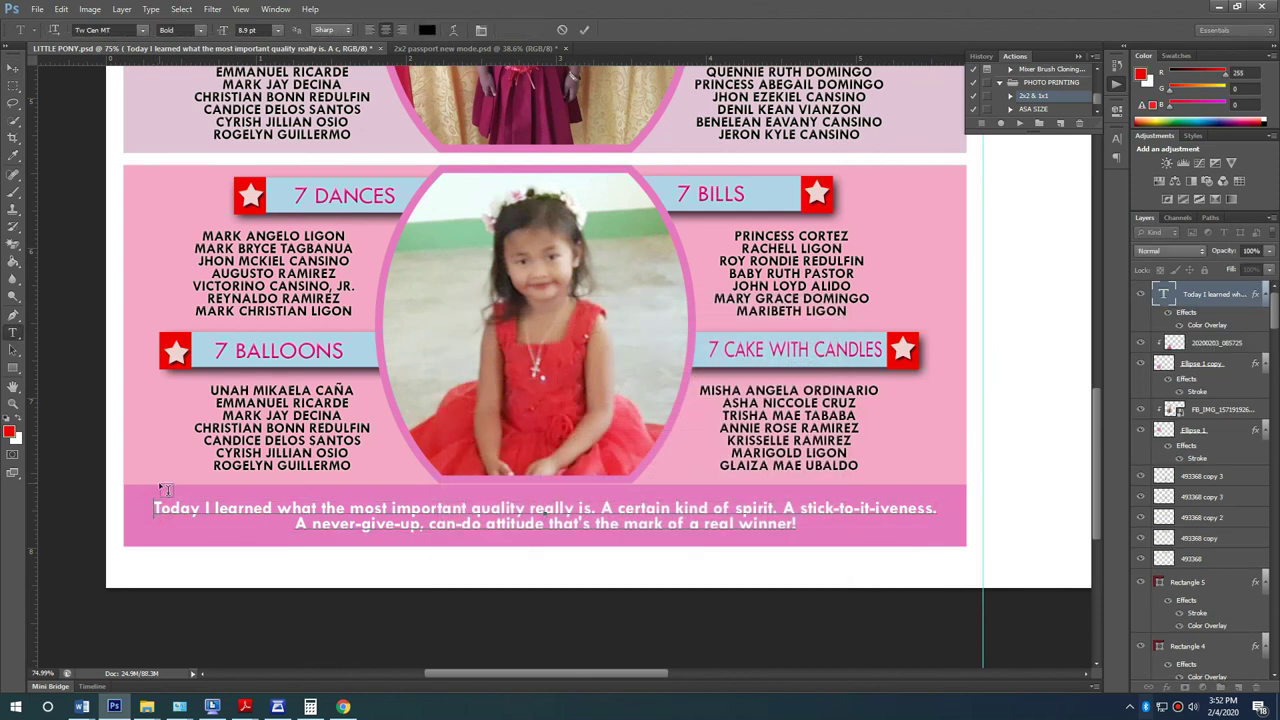
text(“)
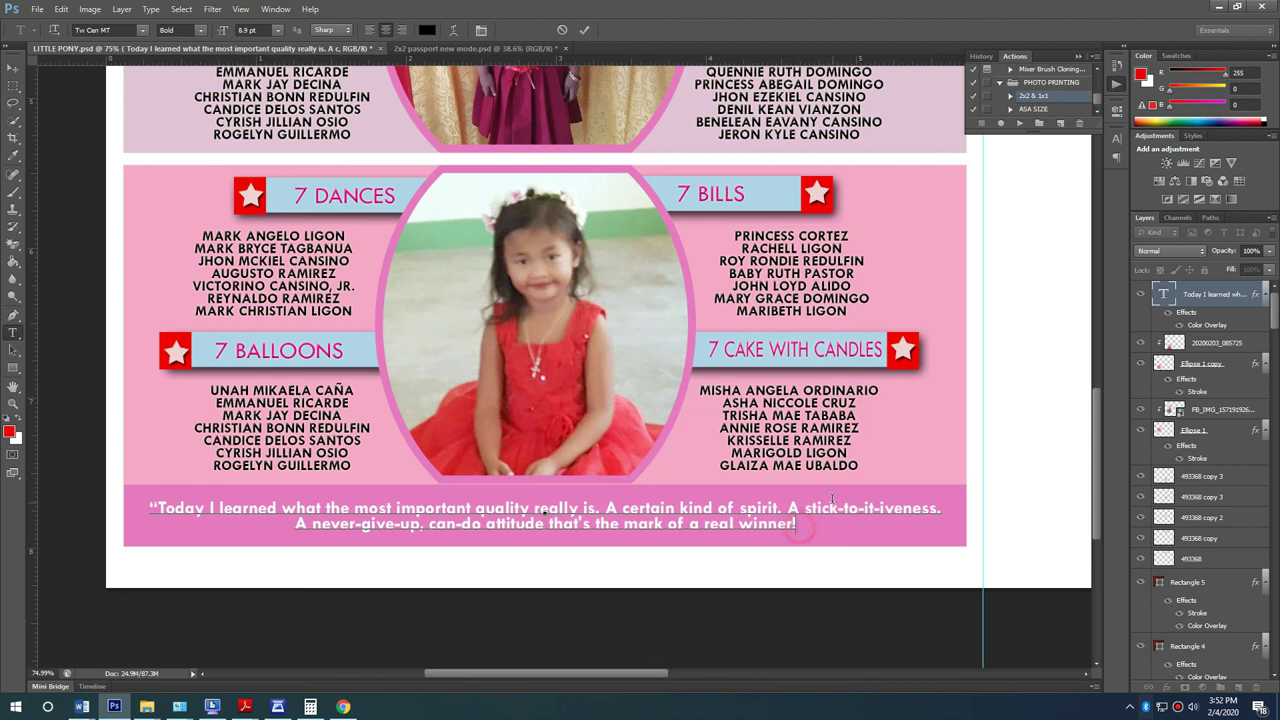
text(”)
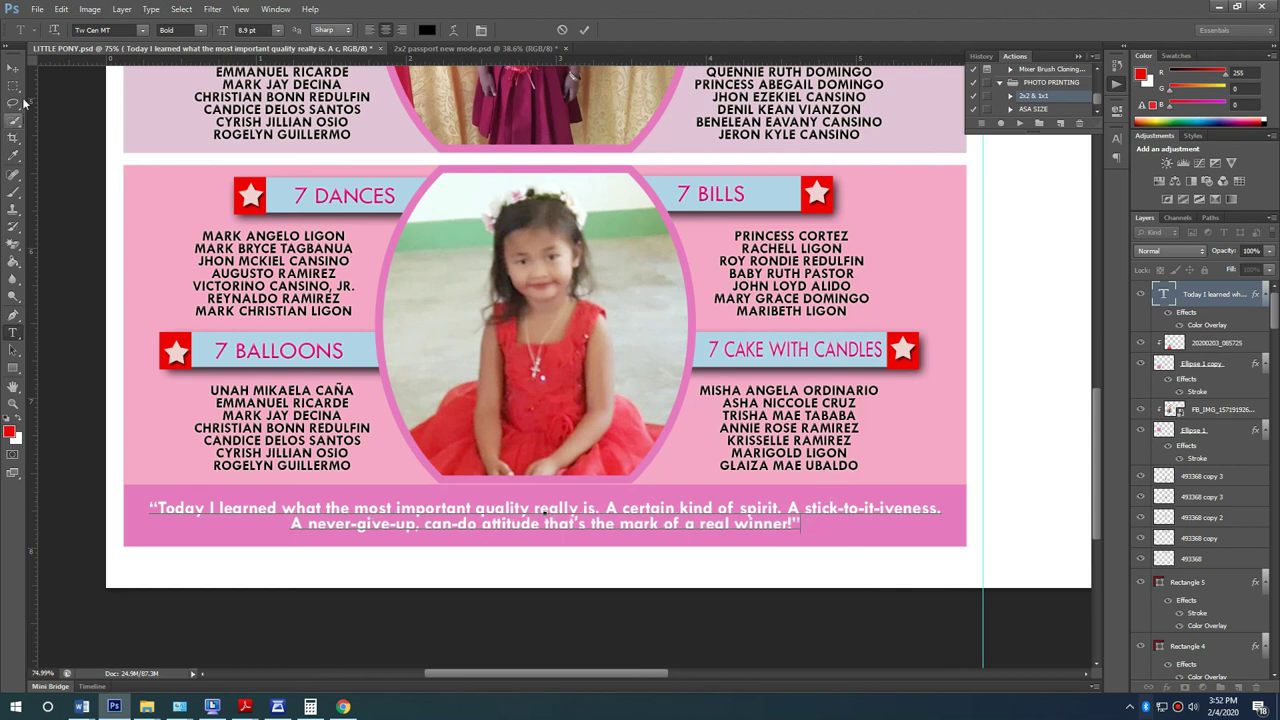
click(15, 68)
key(t)
click(801, 522)
Step: Duplicate the quote just below itself and change the copy to the '-Rainbow Dash' credit
click(13, 67)
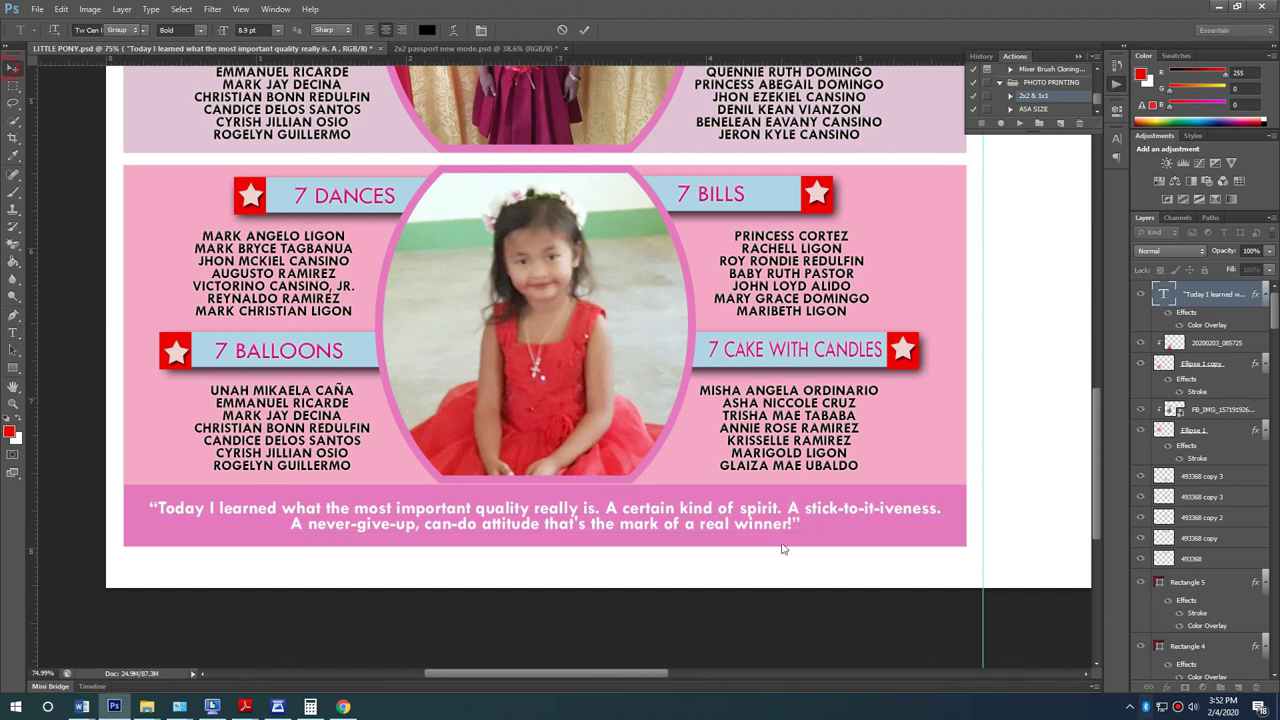
alt+drag(758, 515, 795, 540)
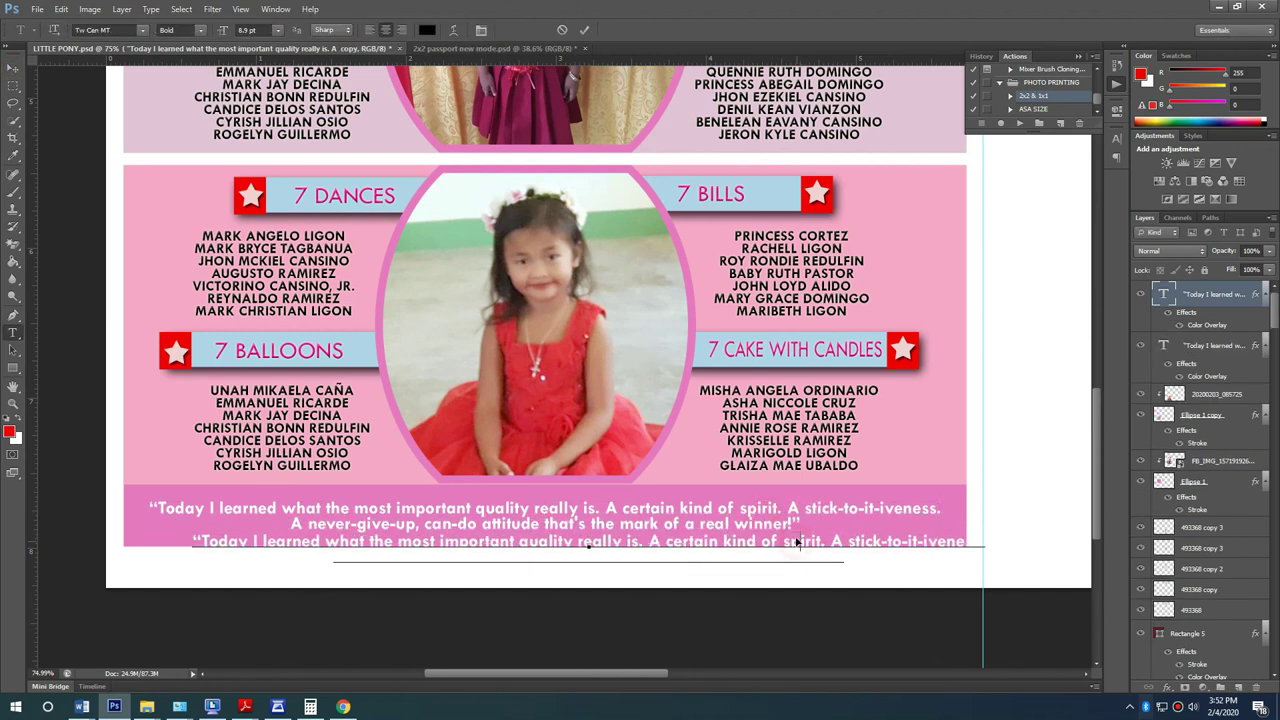
double_click(795, 540)
text(-Rainbow Dash)
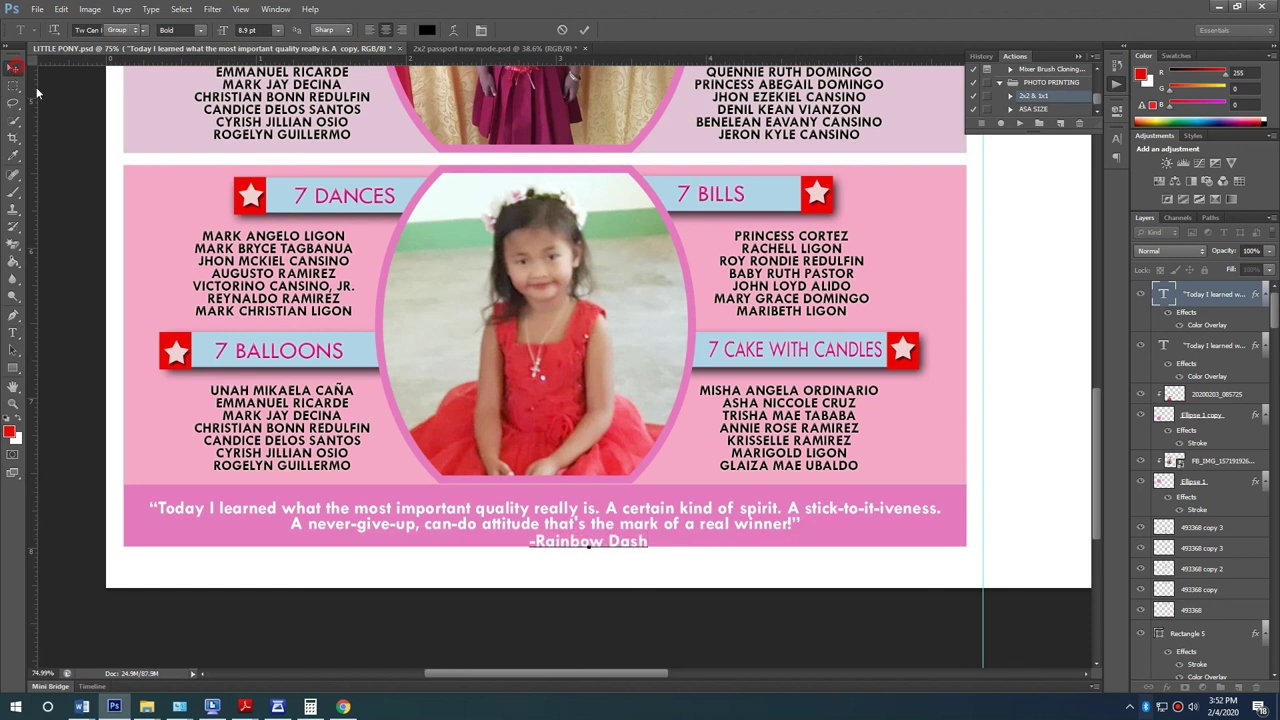
click(13, 67)
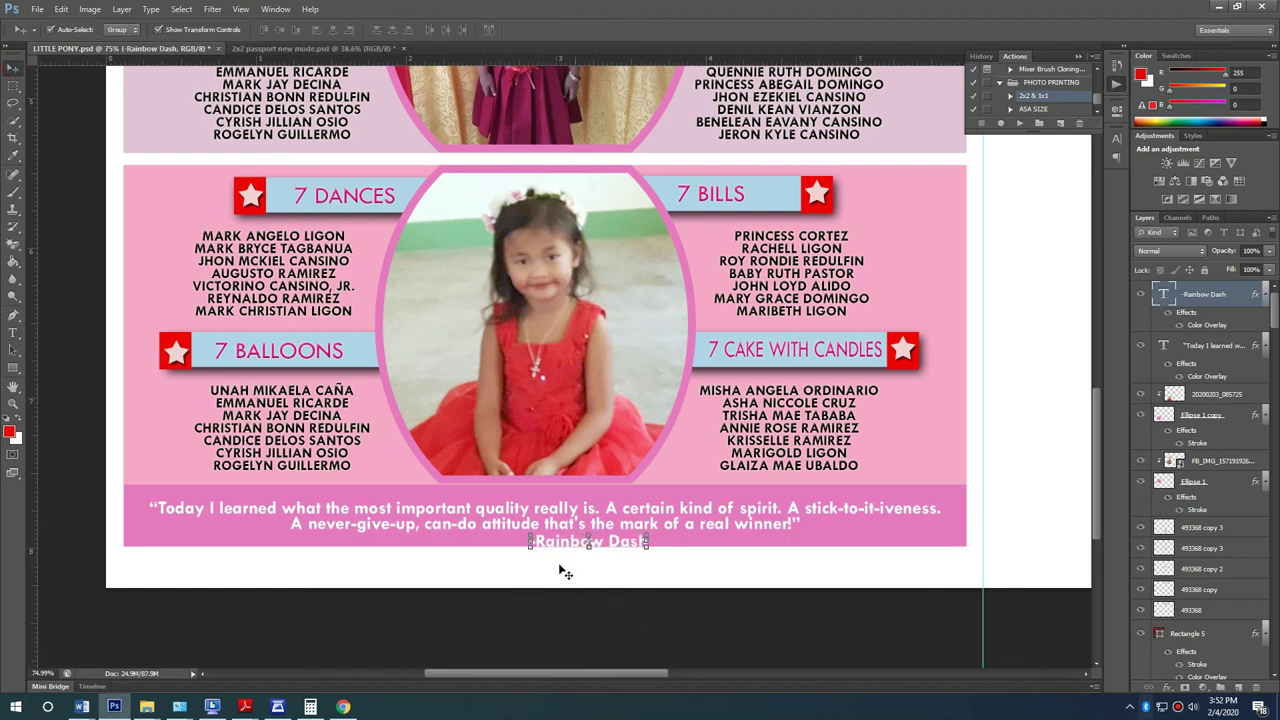
Step: Scale the -Rainbow Dash credit down to about 78% at the quote's right end
drag(530, 536, 931, 536)
key(Return)
scroll(994, 538, down, 5)
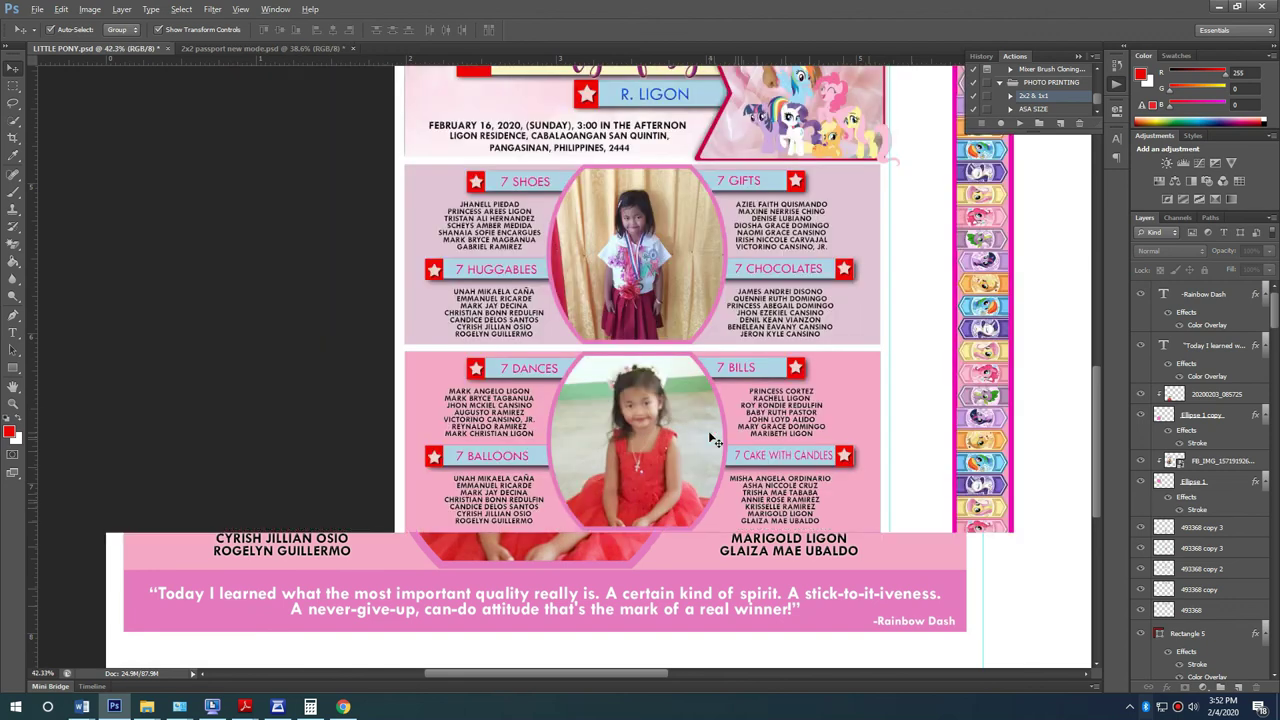
scroll(938, 323, up, 1)
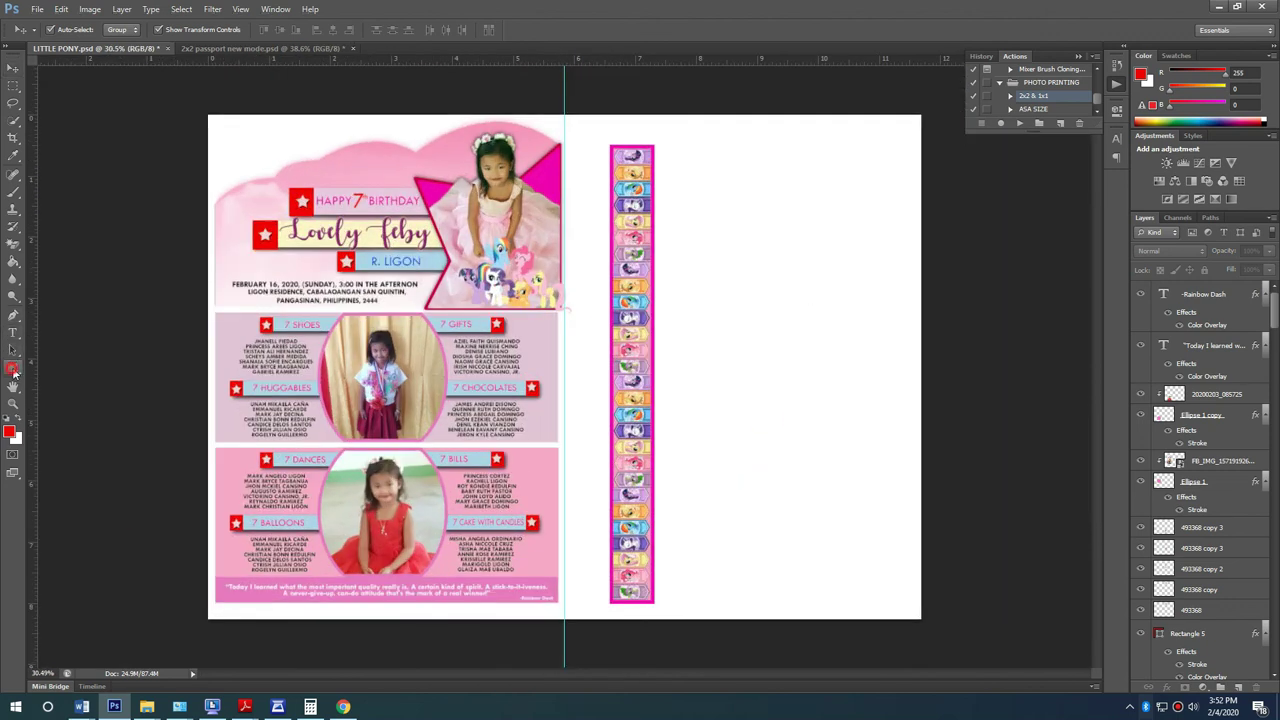
Step: Draw a red square on the empty right side with the Rectangle tool
click(13, 369)
scroll(903, 113, up, 2)
mouse_move(624, 94)
mouse_down()
mouse_move(762, 215)
mouse_move(783, 253)
mouse_up()
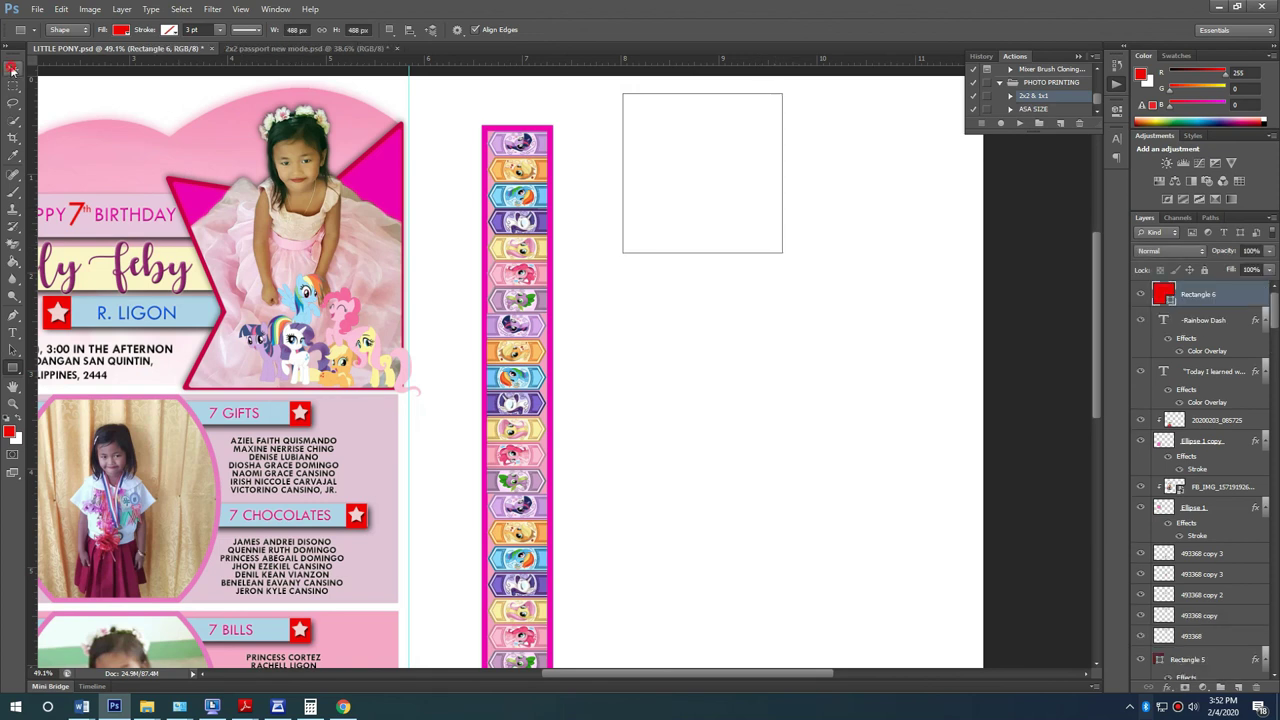
Step: Rotate the square 45° into a diamond, nudge it down, and minimise Photoshop
key(ctrl+t)
drag(797, 196, 828, 176)
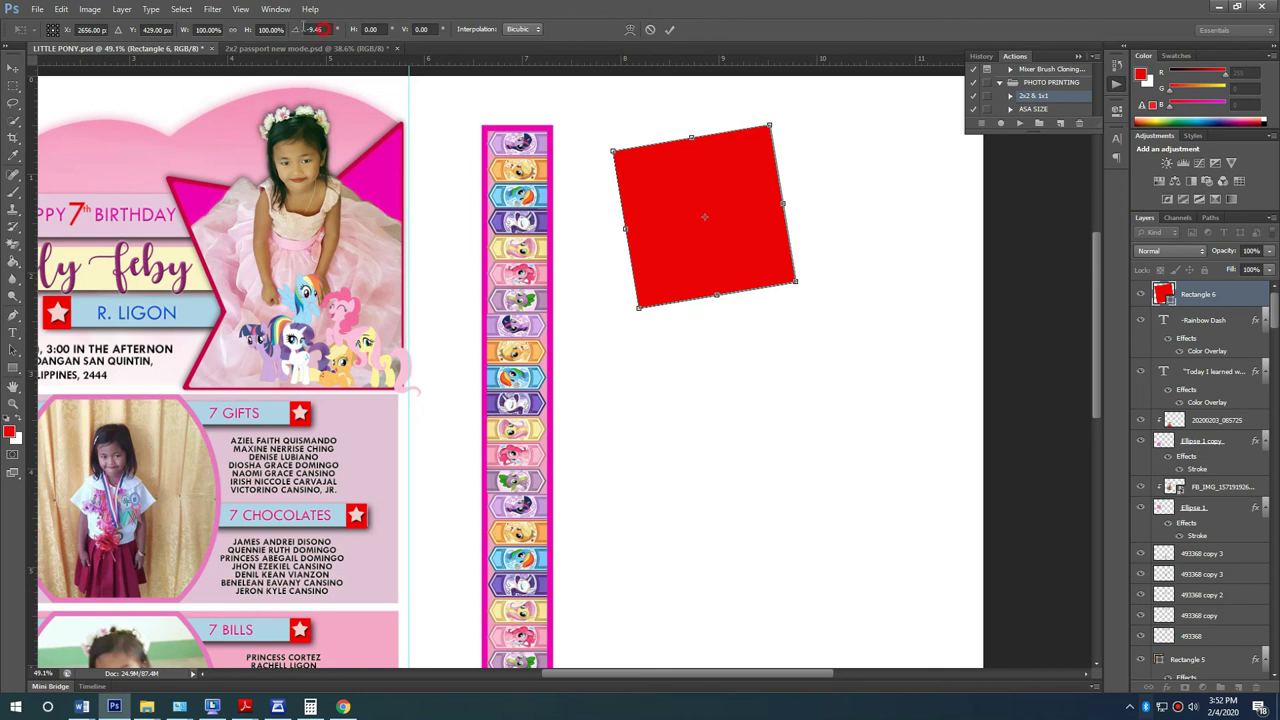
text(45)
key(Return)
key(Return)
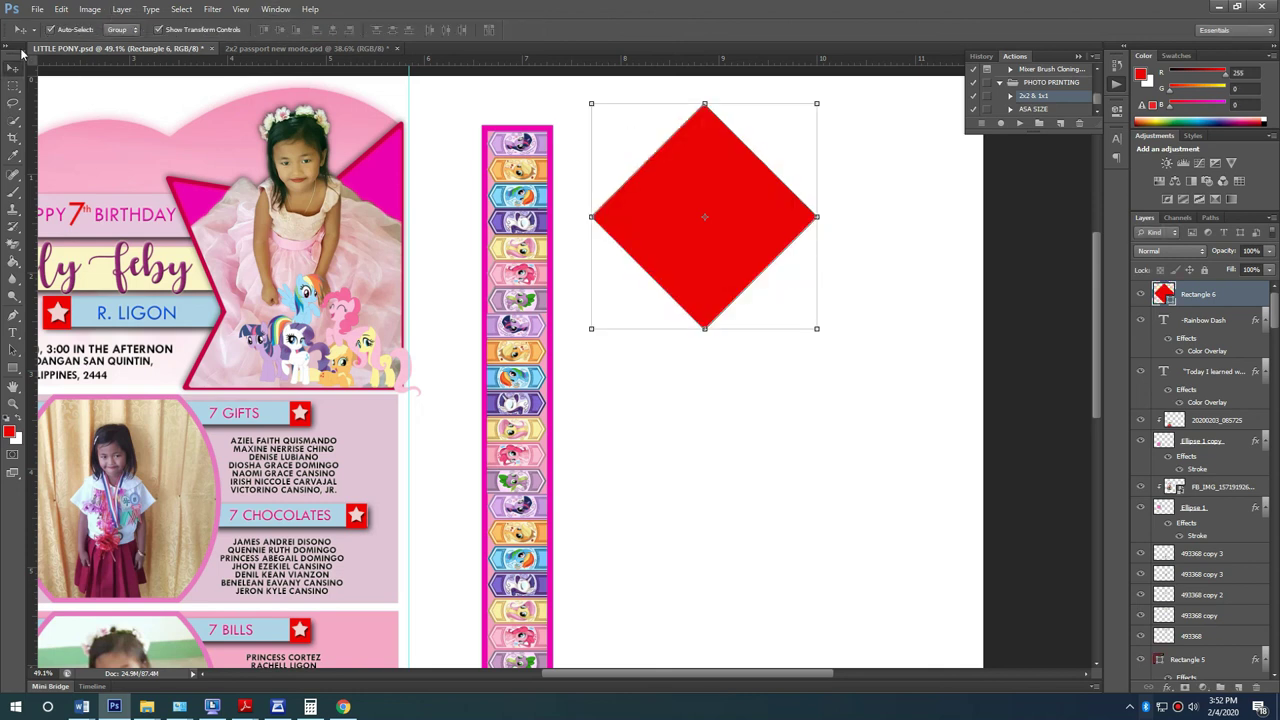
drag(706, 292, 706, 316)
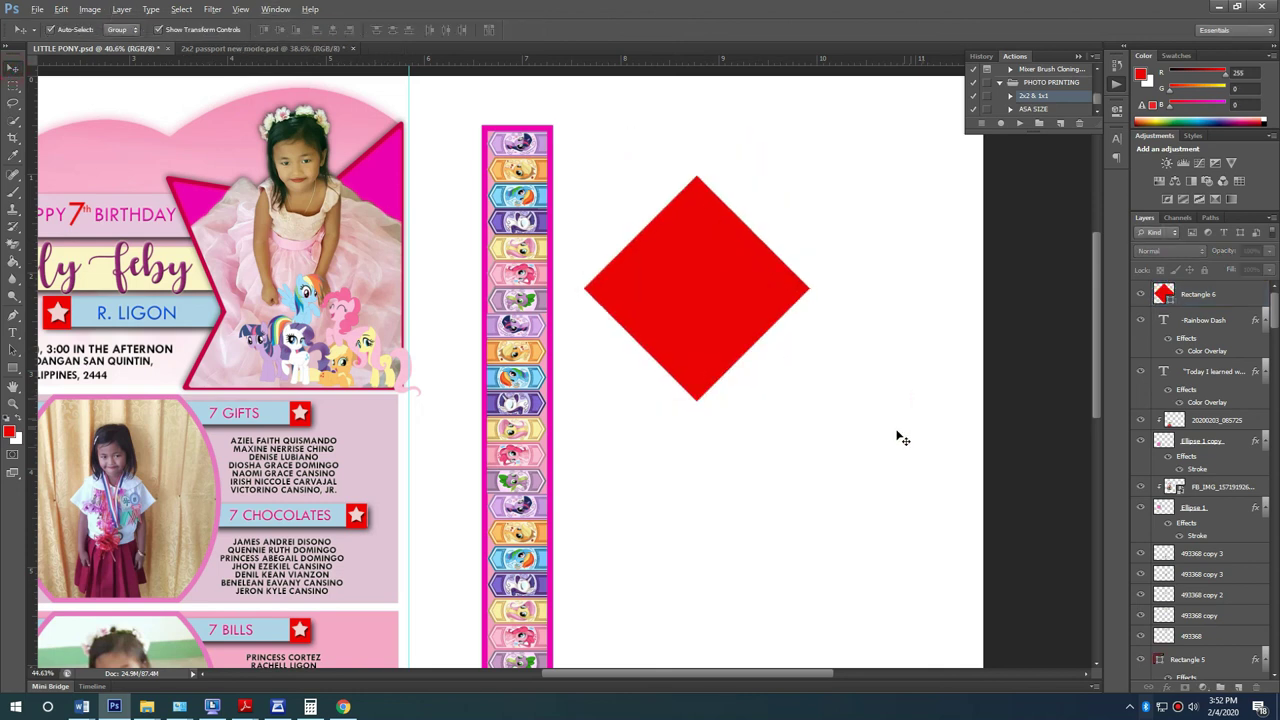
scroll(900, 437, down, 2)
click(1236, 6)
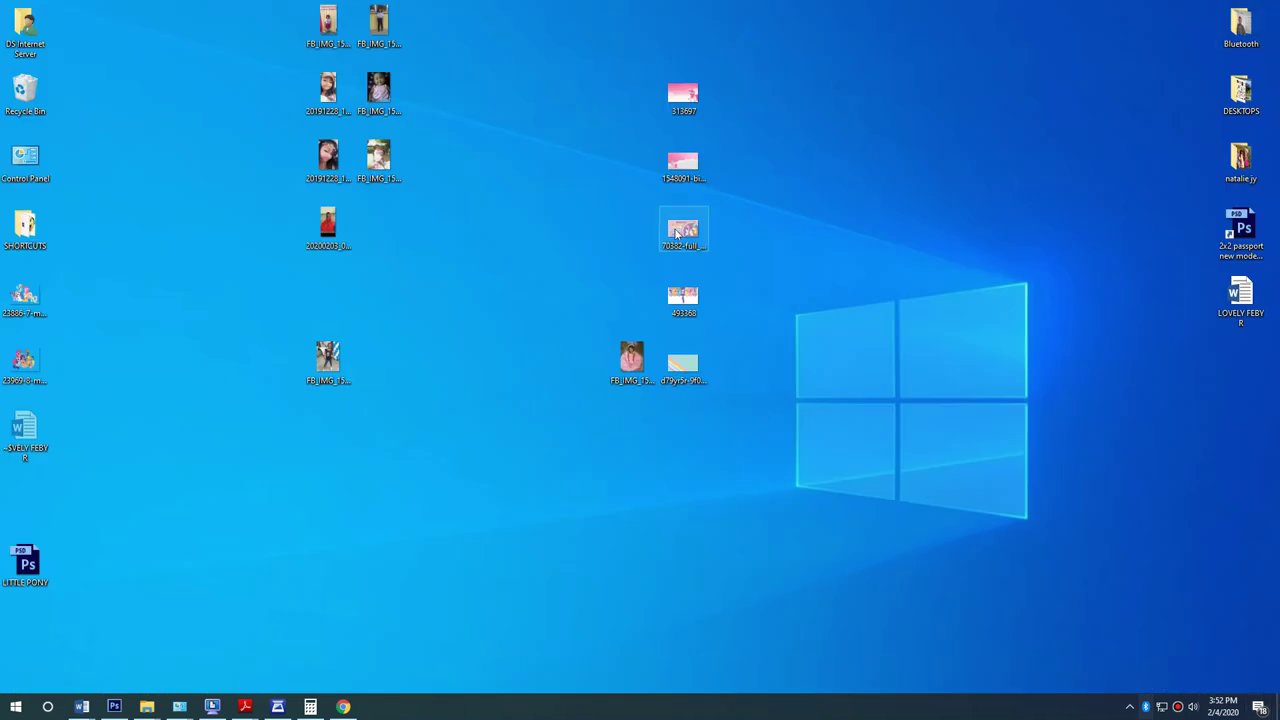
Step: Place the striped desktop picture at about 27% and rasterize its layer
drag(683, 362, 743, 321)
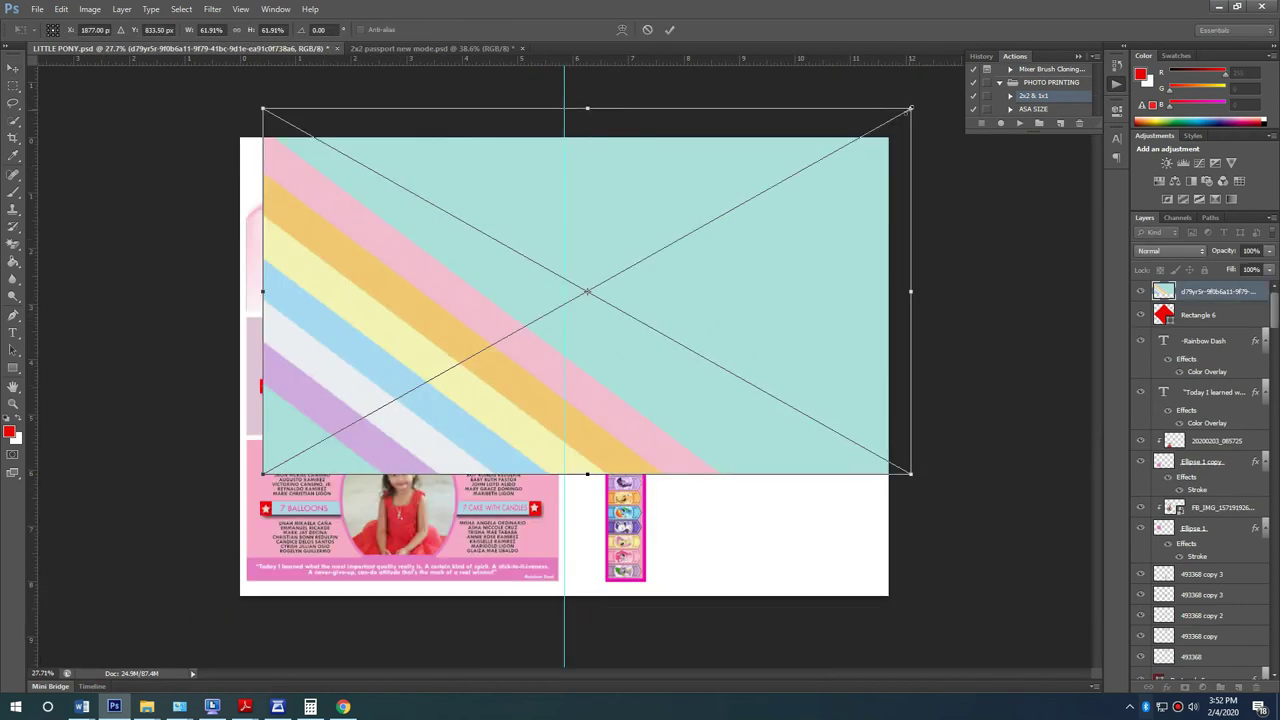
drag(908, 110, 900, 258)
key(Return)
right_click(1240, 292)
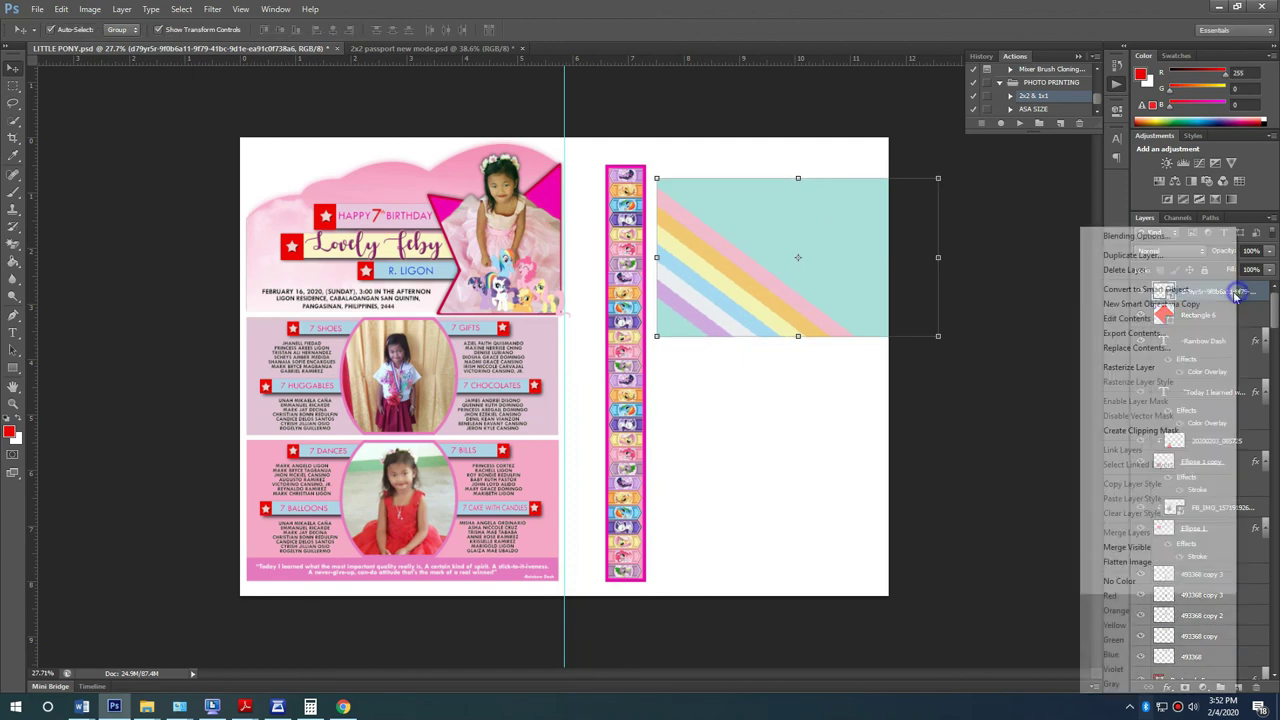
click(1128, 367)
Step: Select the striped picture and move it down inside the diamond
scroll(805, 226, up, 2)
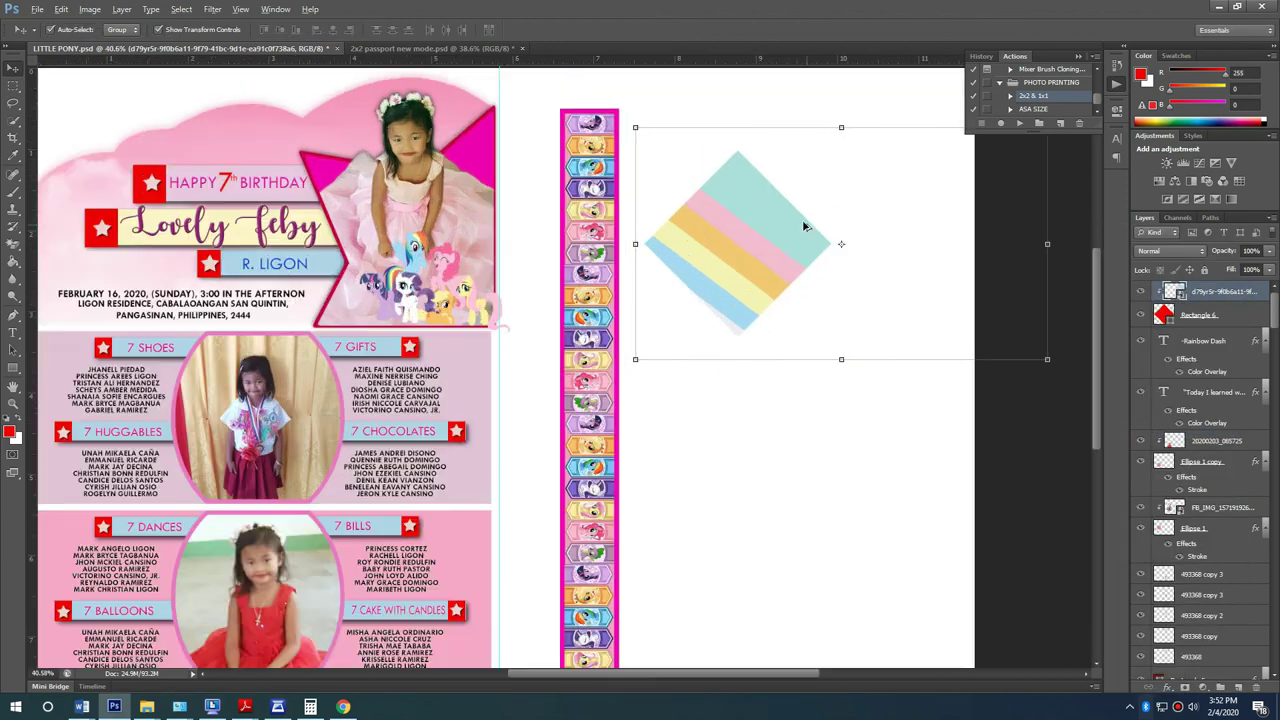
scroll(805, 226, up, 1)
drag(840, 363, 546, 380)
click(557, 366)
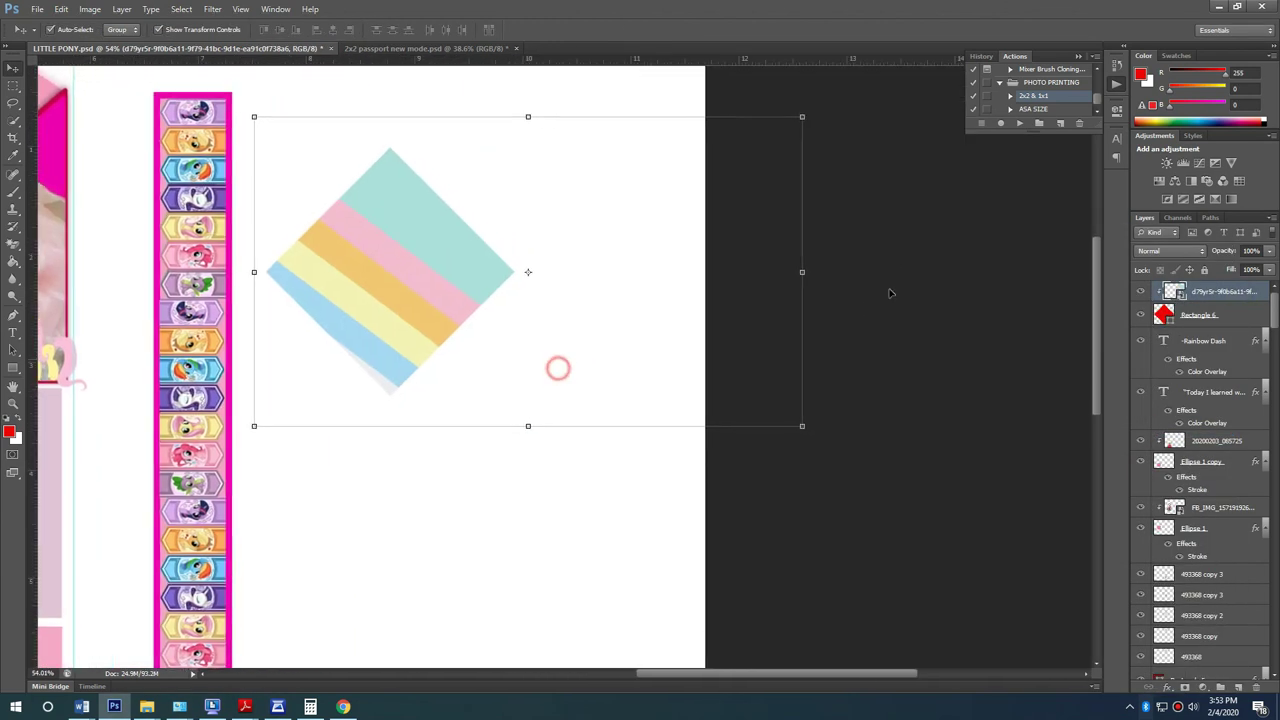
click(473, 270)
key(ctrl+t)
drag(814, 258, 837, 308)
key(Escape)
drag(386, 243, 360, 275)
Step: Resize and shift the stripes so they cover the diamond's lower-left part
scroll(806, 134, up, 1)
drag(836, 113, 690, 250)
drag(631, 297, 501, 350)
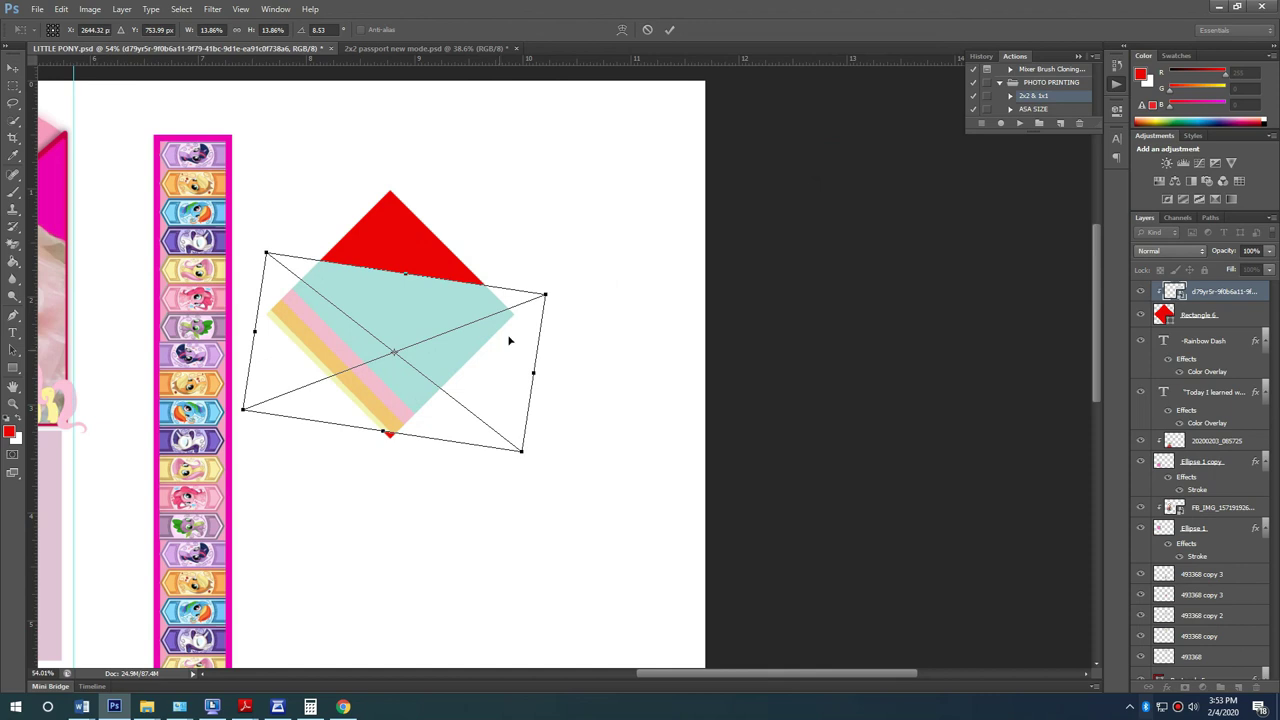
drag(546, 297, 611, 266)
drag(520, 337, 558, 313)
drag(650, 242, 668, 234)
drag(600, 326, 605, 323)
key(Return)
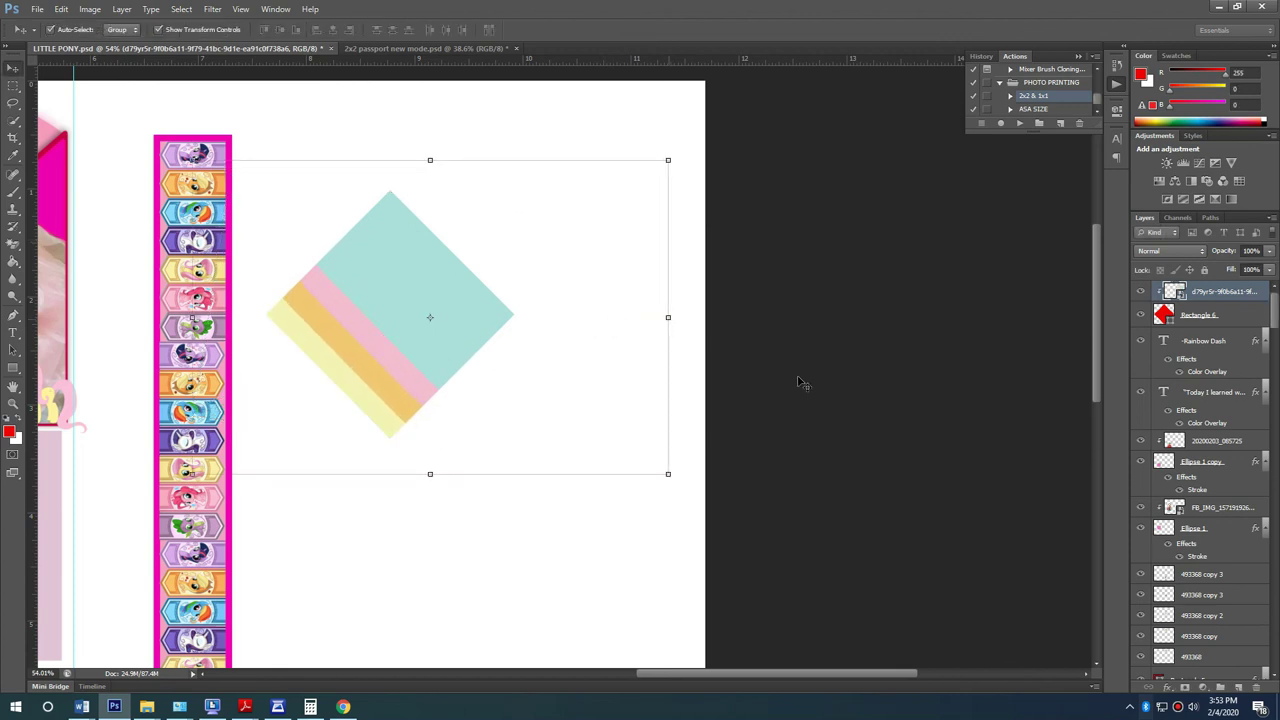
click(800, 383)
click(1205, 315)
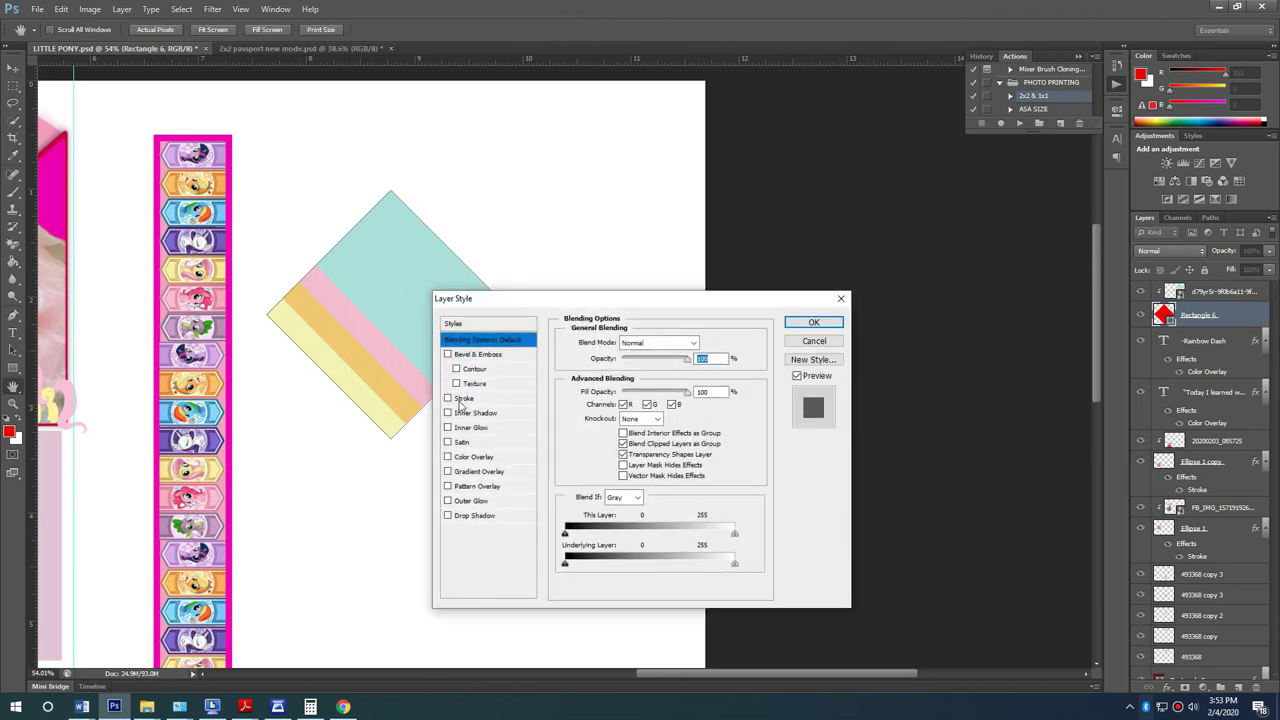
Step: Add a 21 px inside stroke to the diamond in the sampled pink stripe colour (#f3bcce)
click(460, 399)
click(630, 357)
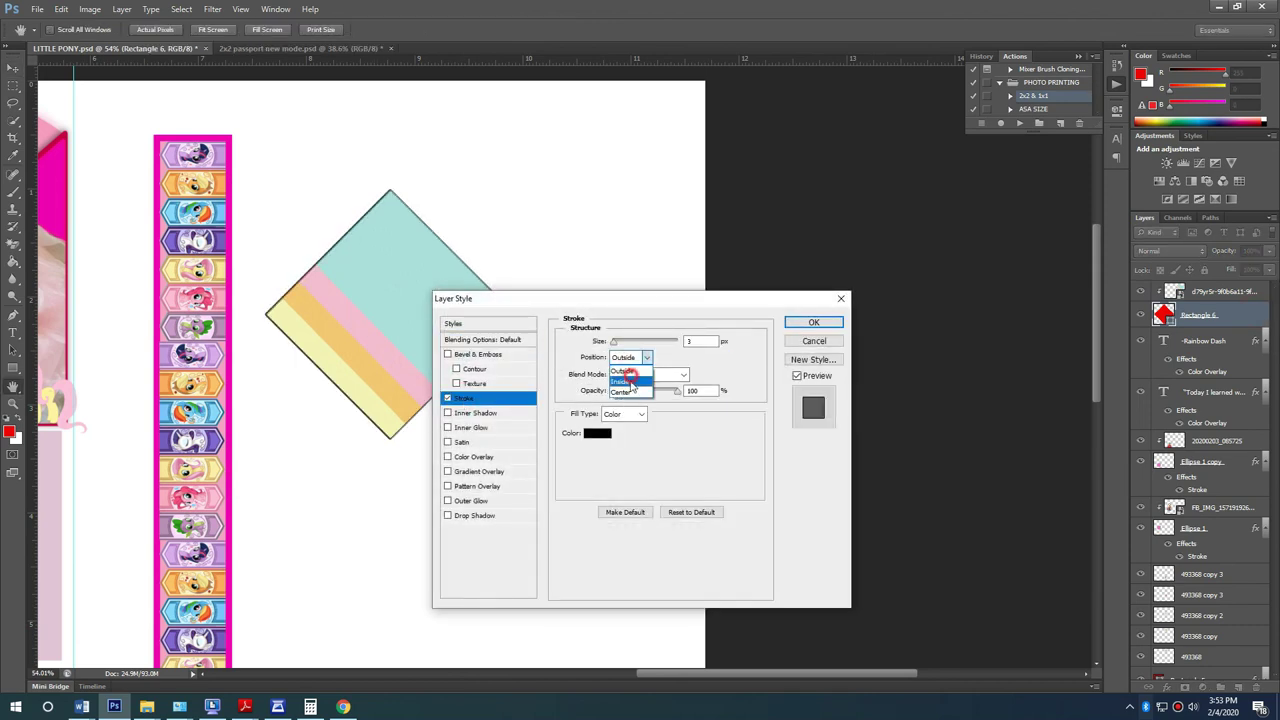
click(628, 379)
click(597, 433)
click(237, 175)
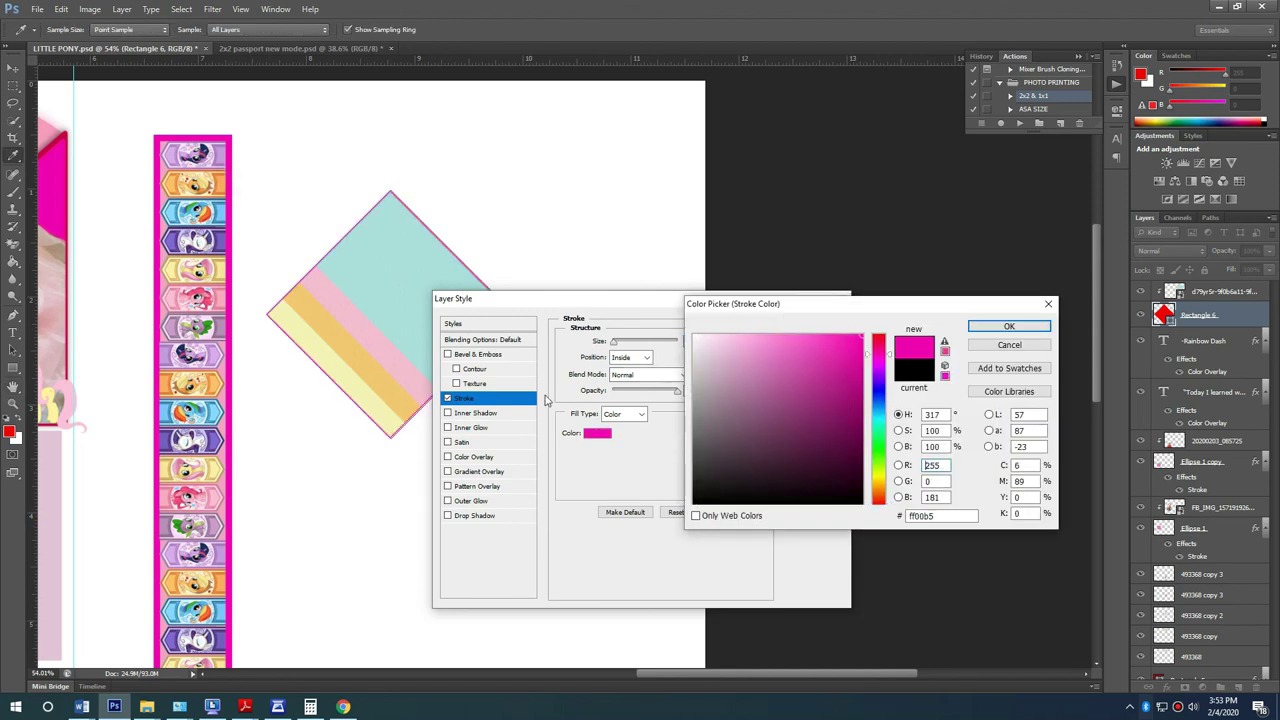
click(399, 365)
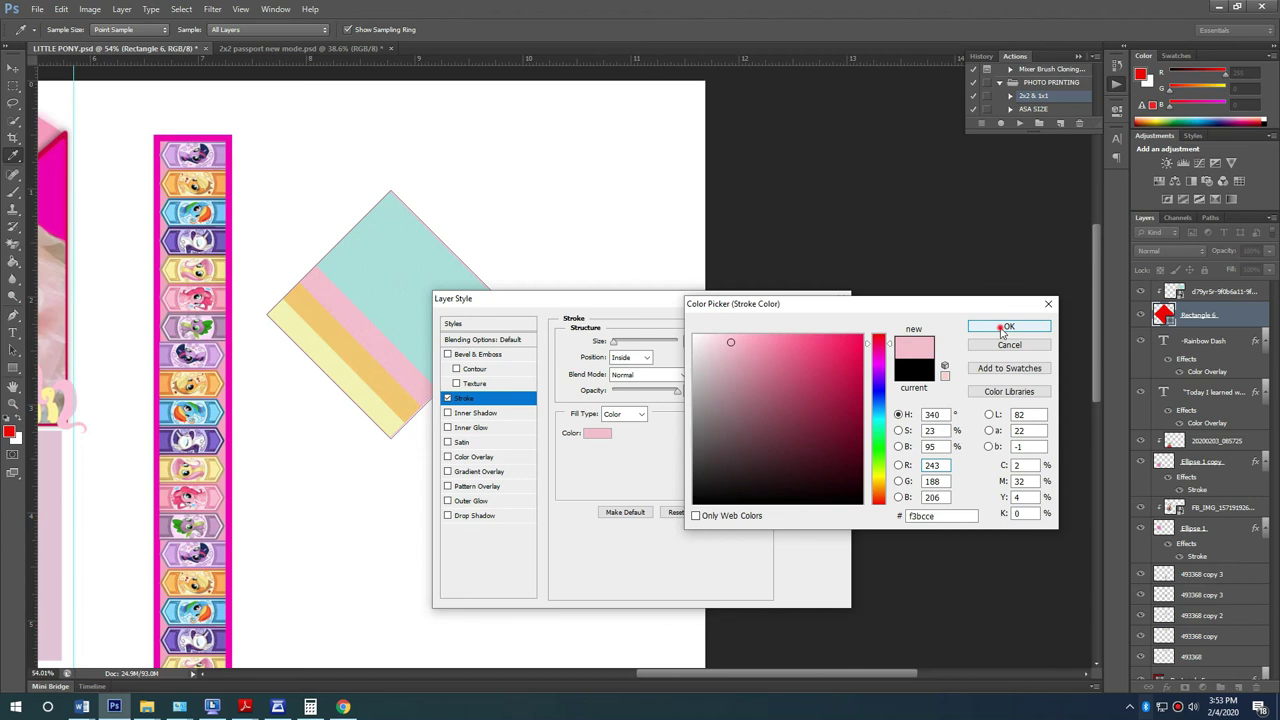
click(1007, 327)
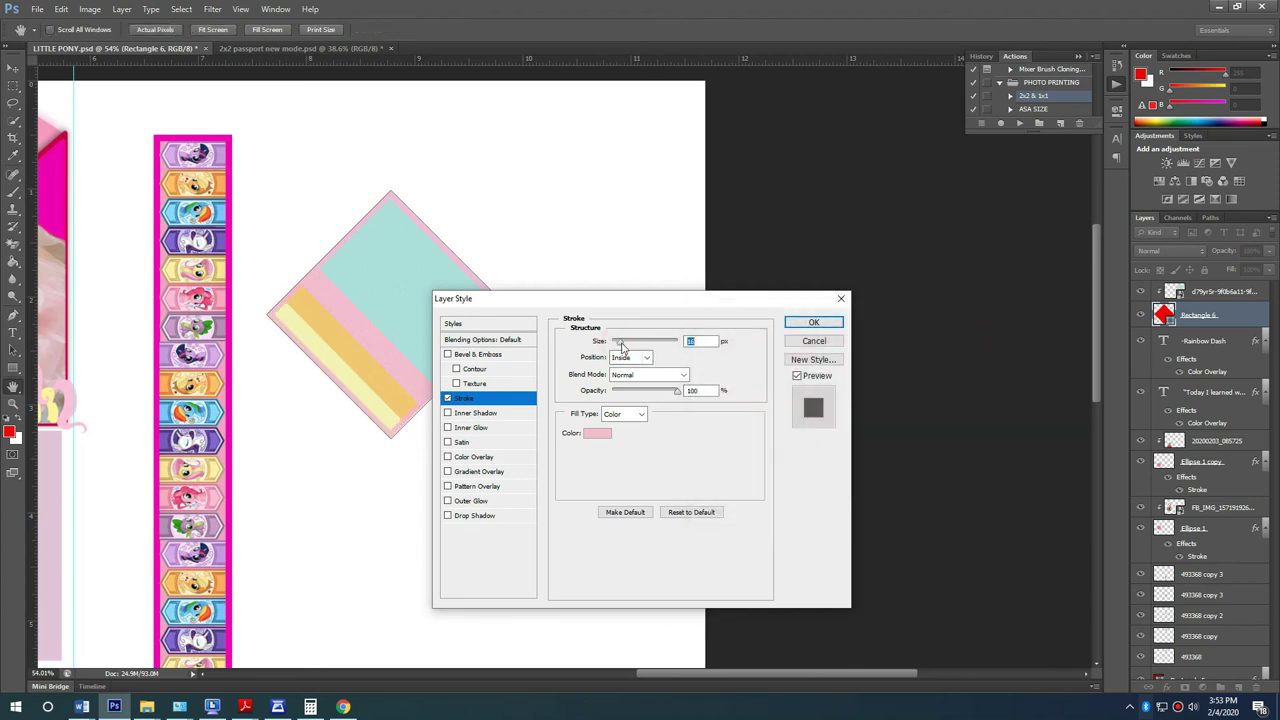
click(813, 322)
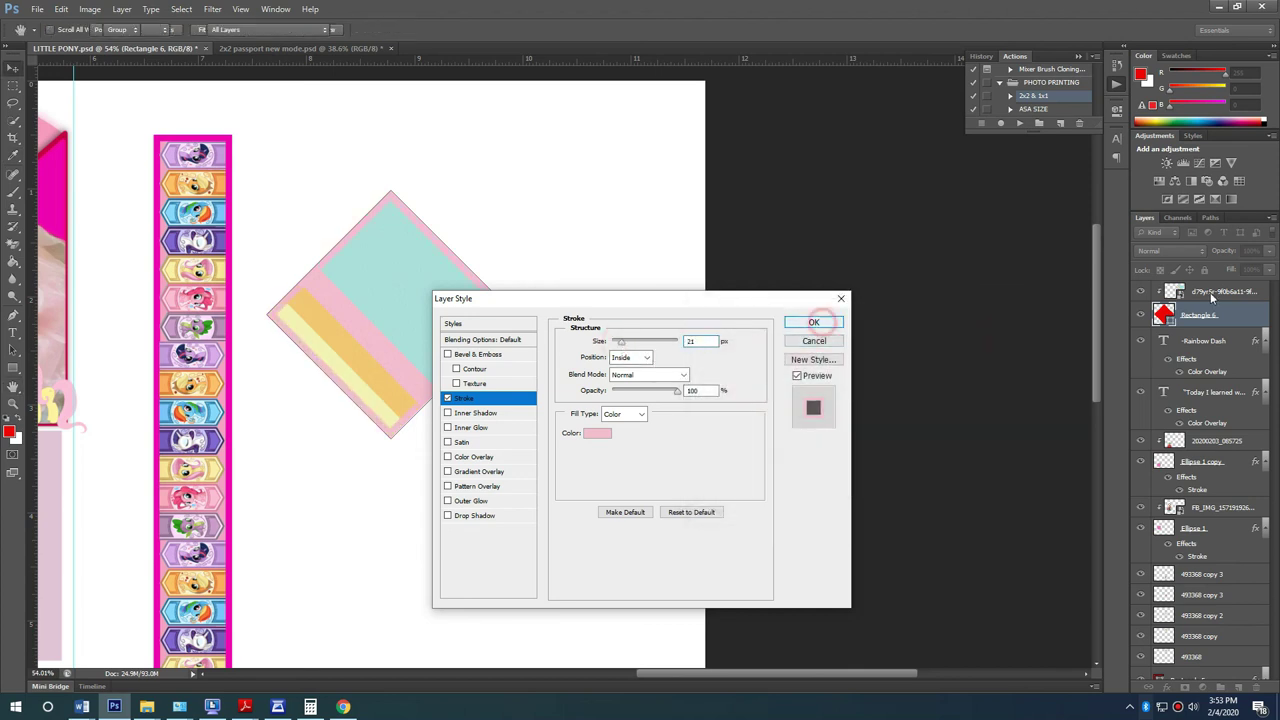
click(768, 406)
drag(387, 410, 669, 397)
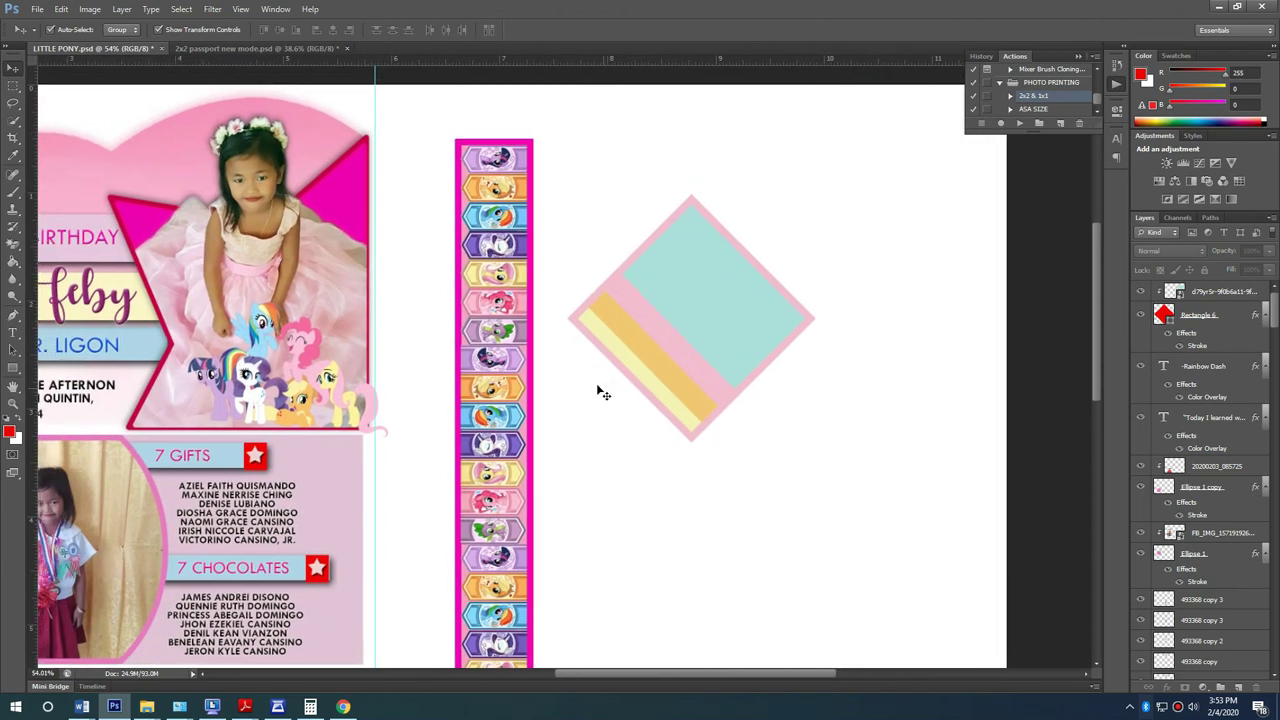
Step: Try copying the invitation's pony characters onto the diamond, then undo it
click(253, 200)
drag(335, 398, 767, 372)
drag(1241, 606, 1230, 538)
key(ctrl+z)
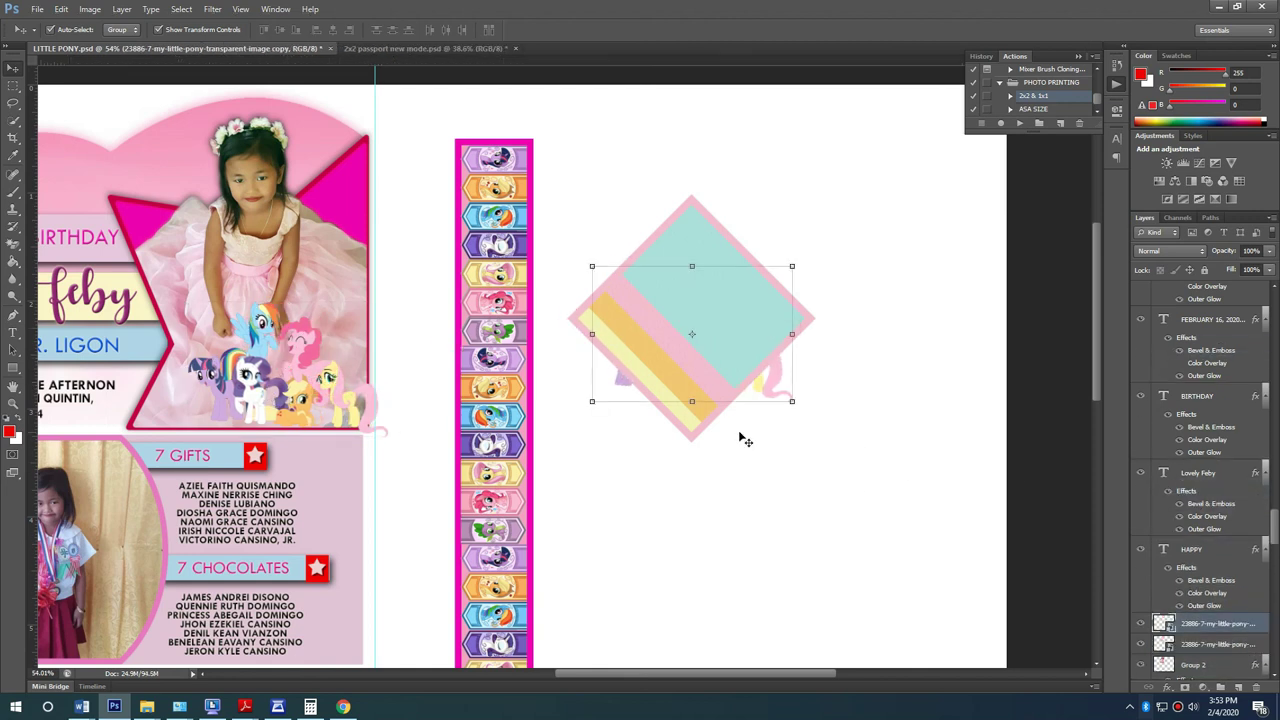
key(ctrl+alt+z)
key(ctrl+alt+z)
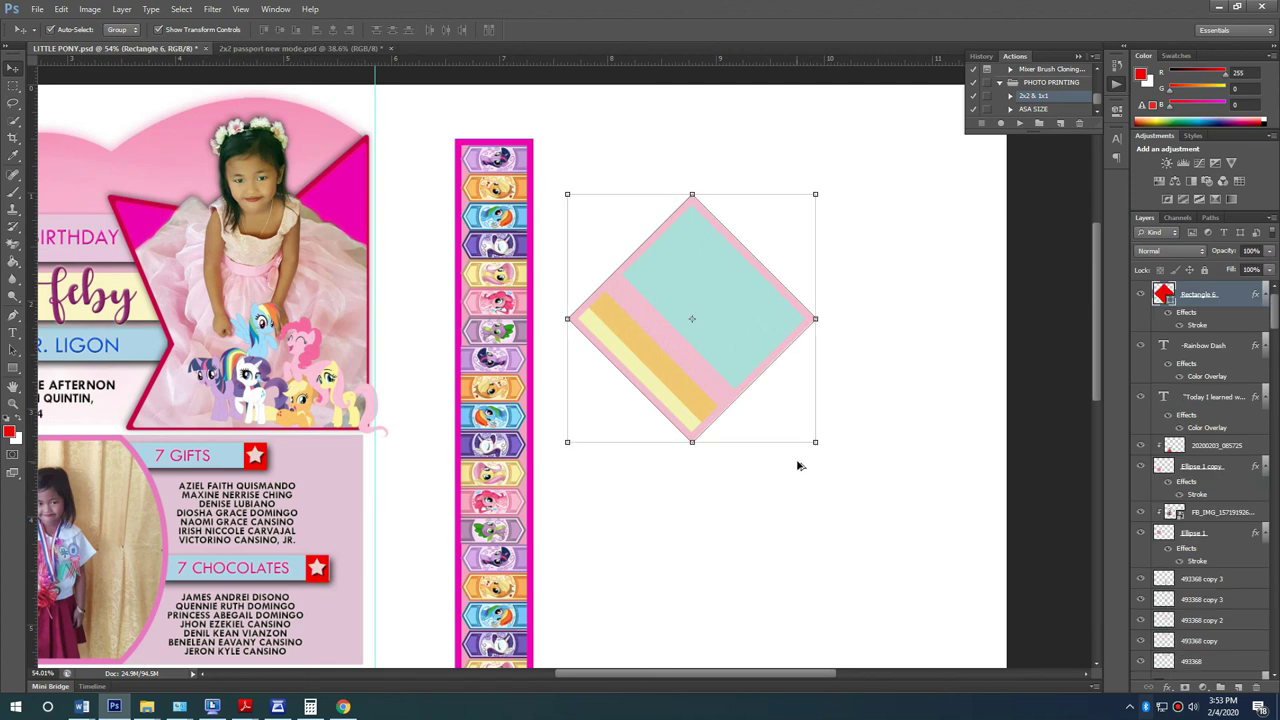
key(ctrl+shift+z)
key(ctrl+shift+z)
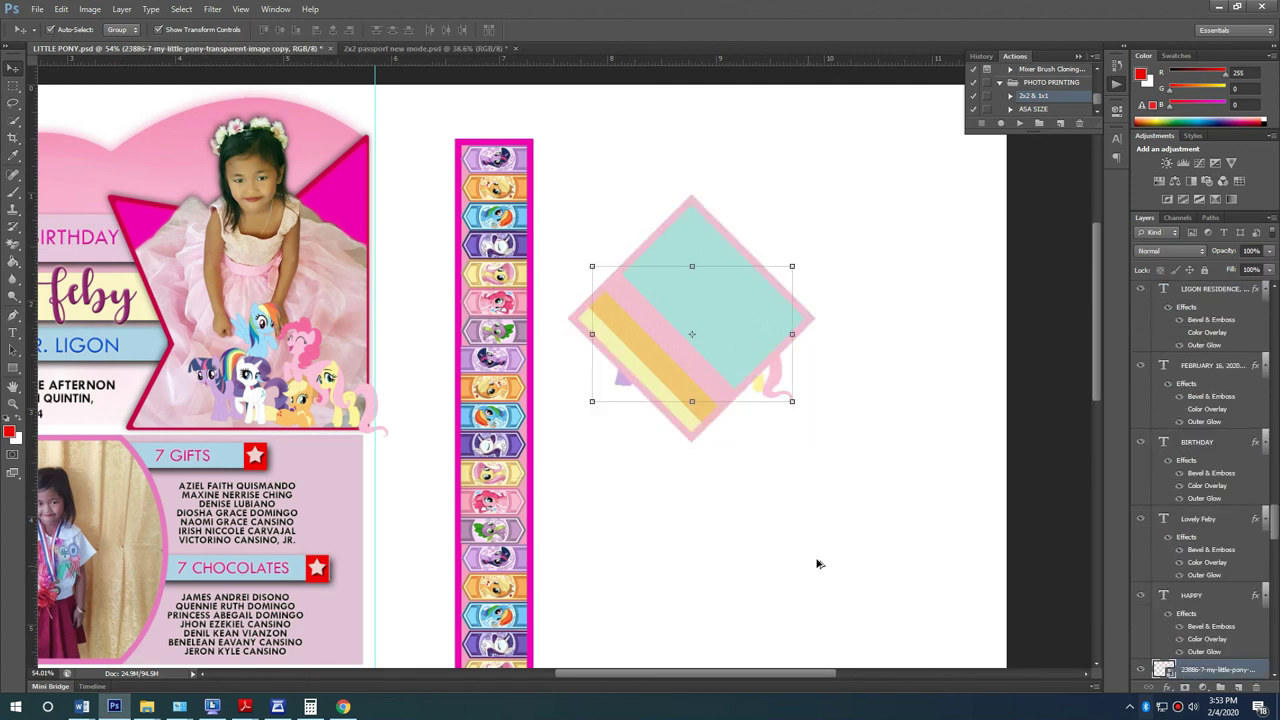
key(ctrl+alt+z)
key(ctrl+alt+z)
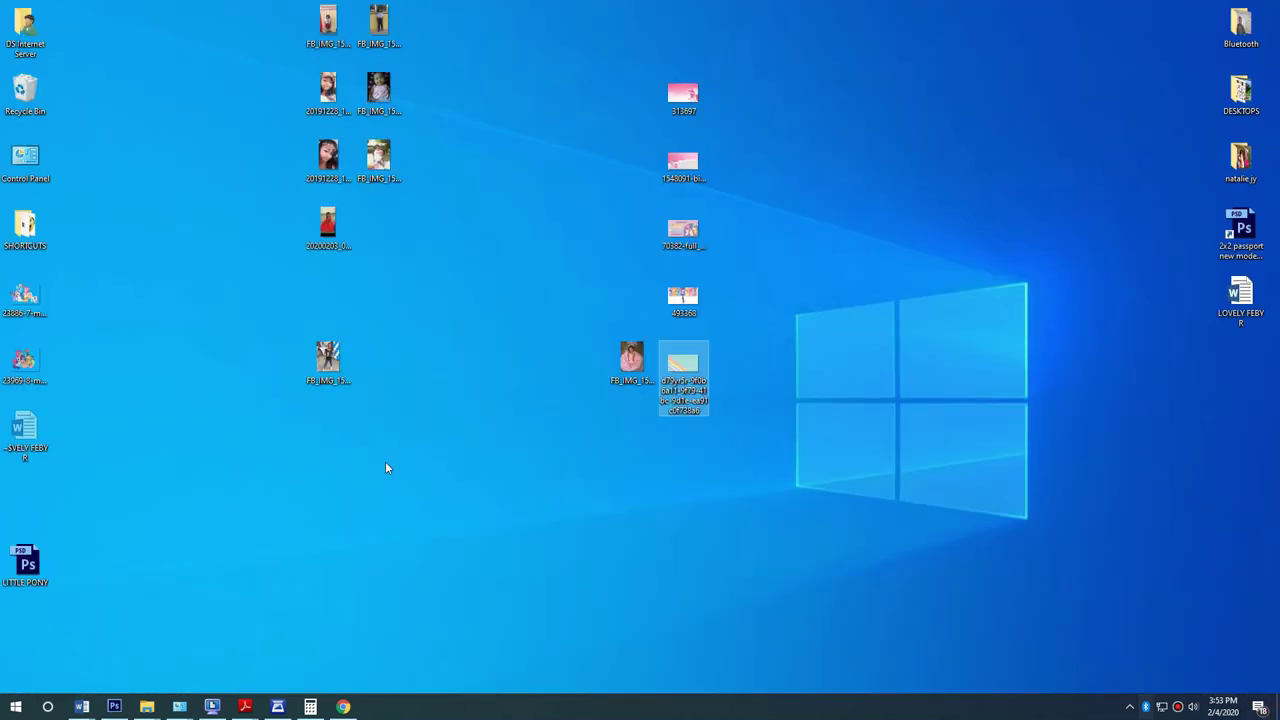
Step: Place the pony group picture from the desktop into the document
click(40, 366)
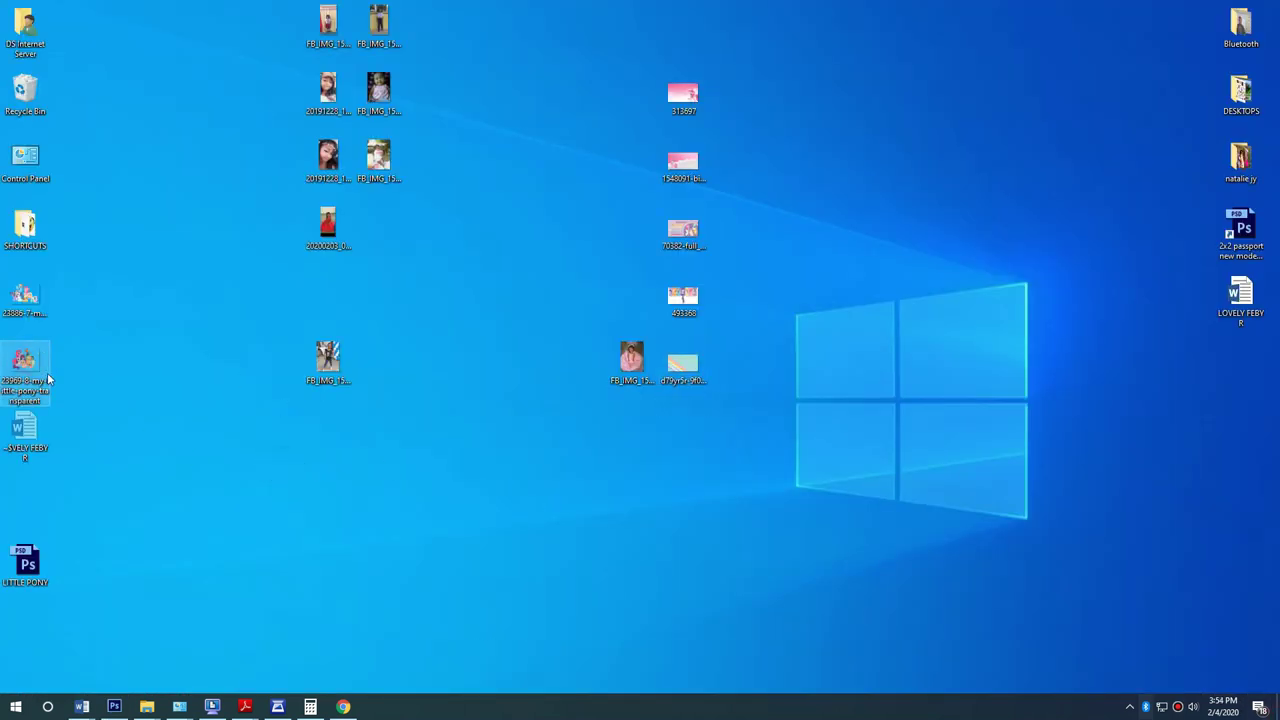
drag(114, 706, 682, 315)
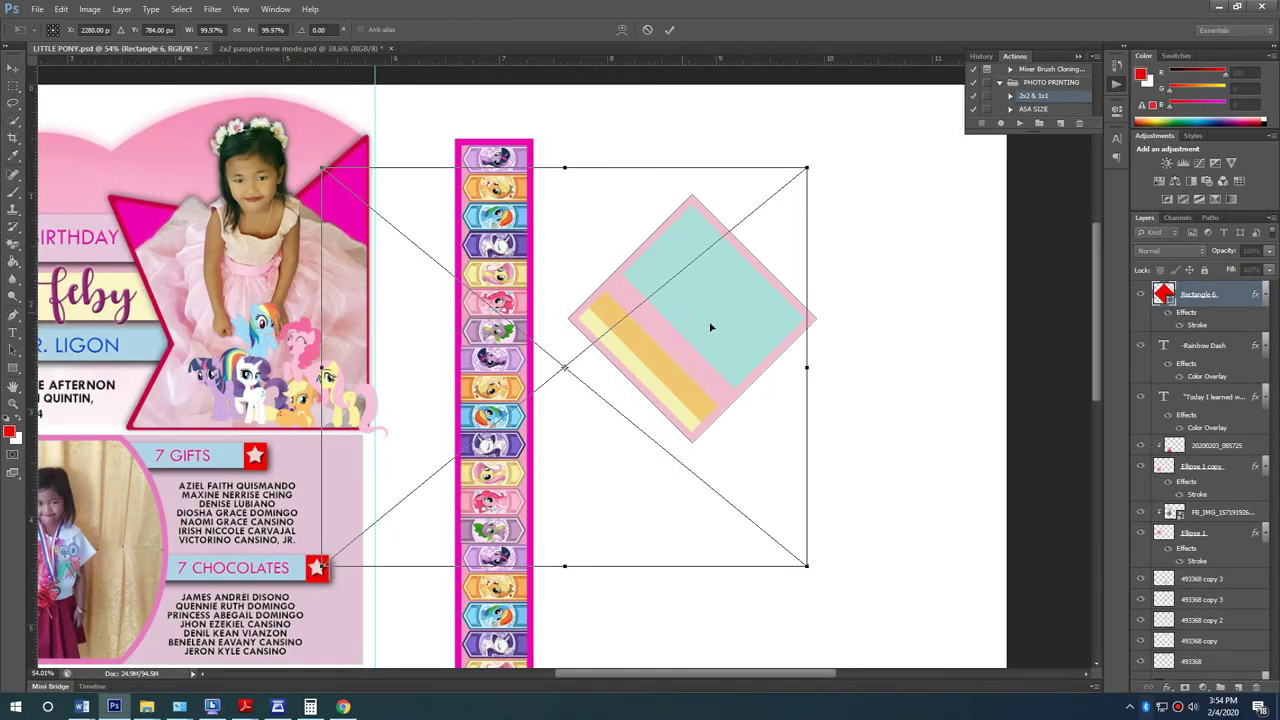
key(Return)
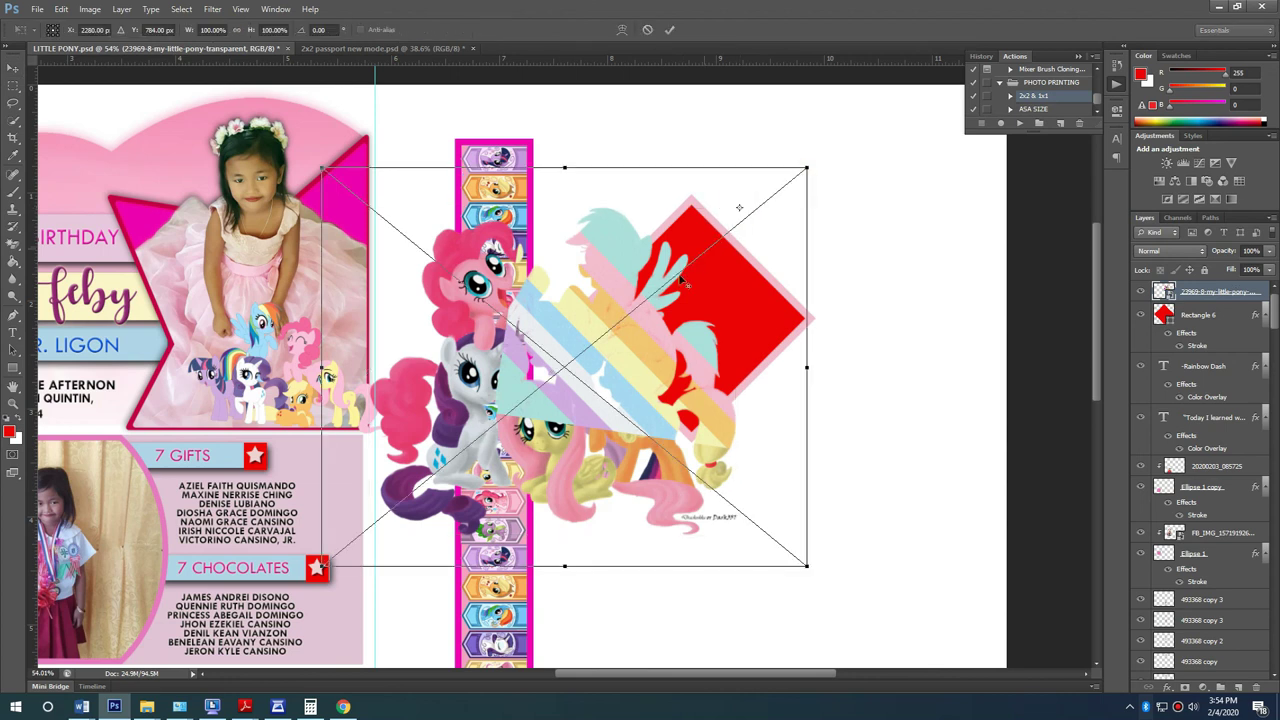
key(Return)
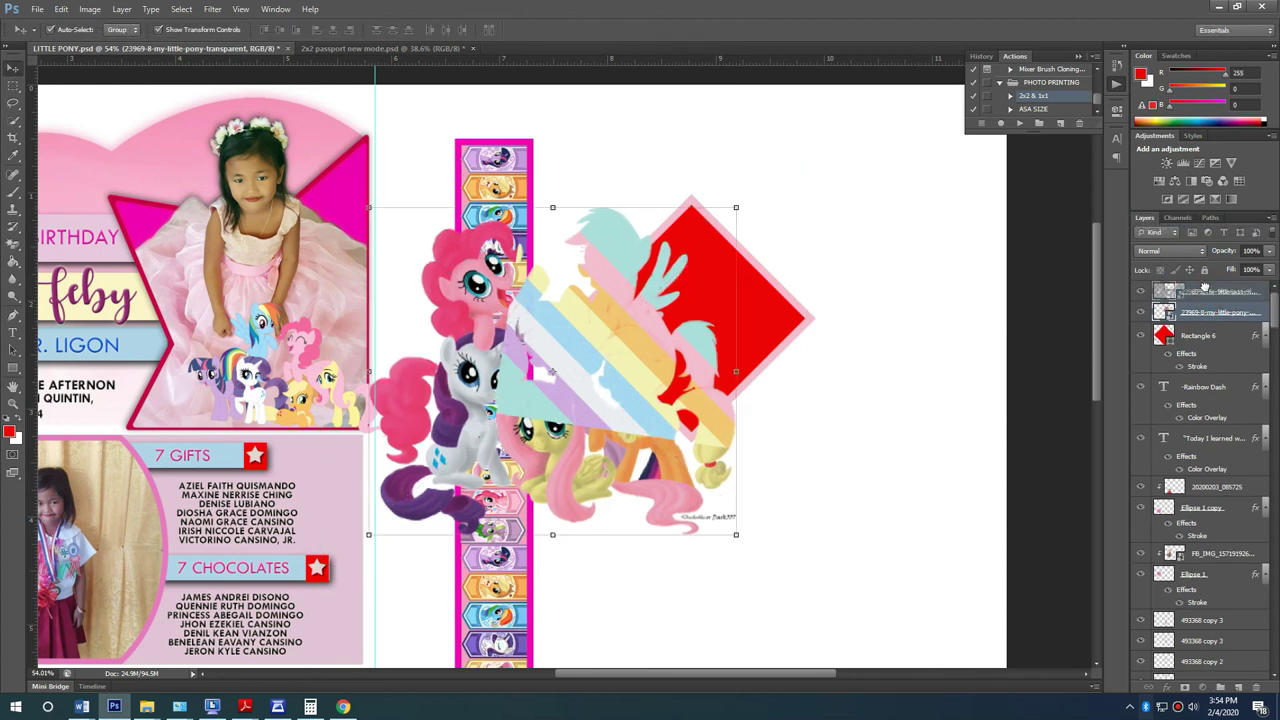
Step: Put the striped layer beneath the ponies, rasterize it and clip it to the diamond
drag(1183, 298, 1183, 320)
right_click(1215, 312)
click(1113, 373)
right_click(1236, 315)
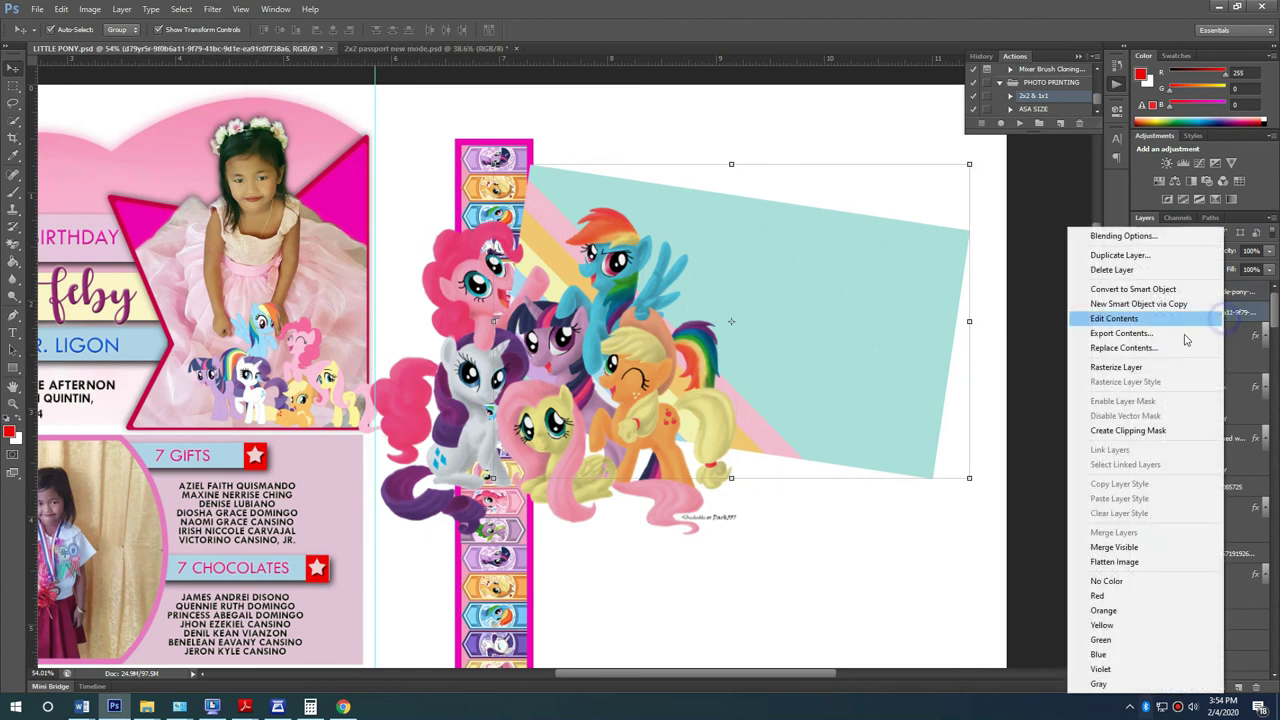
click(1125, 430)
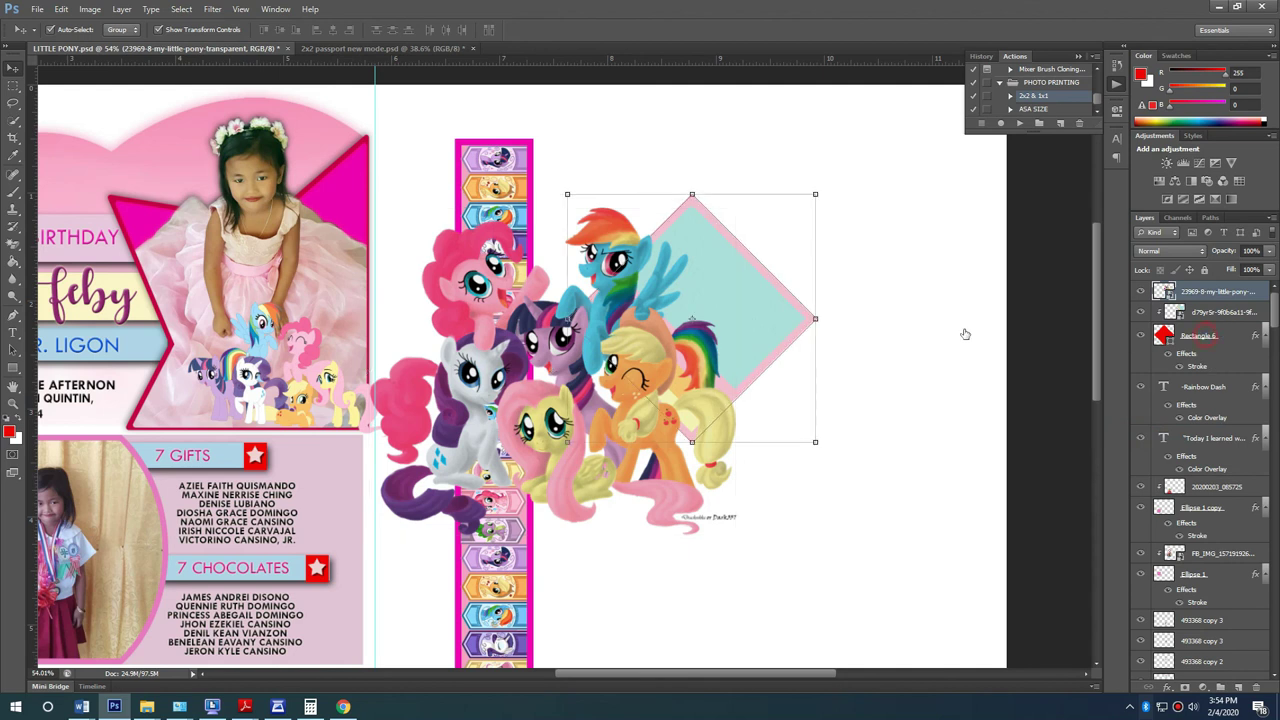
click(1207, 338)
Step: Scale the pony artwork to about 40% and position it inside the diamond
drag(625, 378, 790, 304)
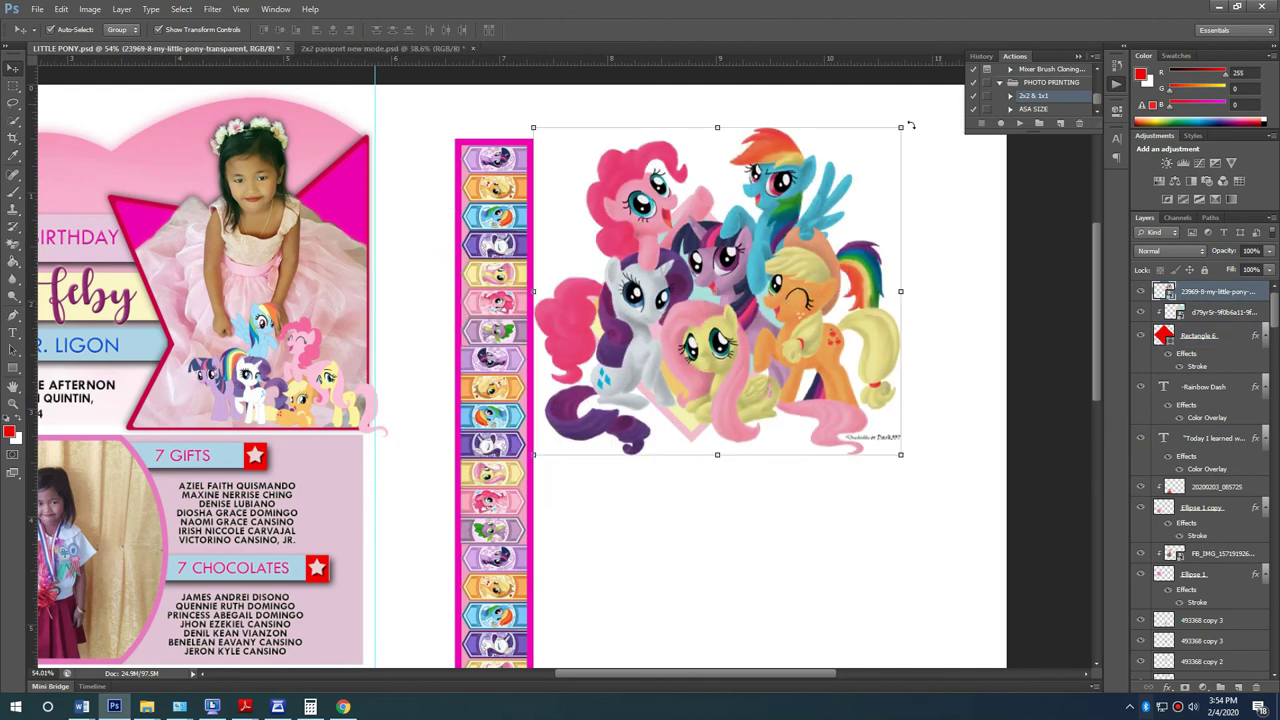
key(ctrl+t)
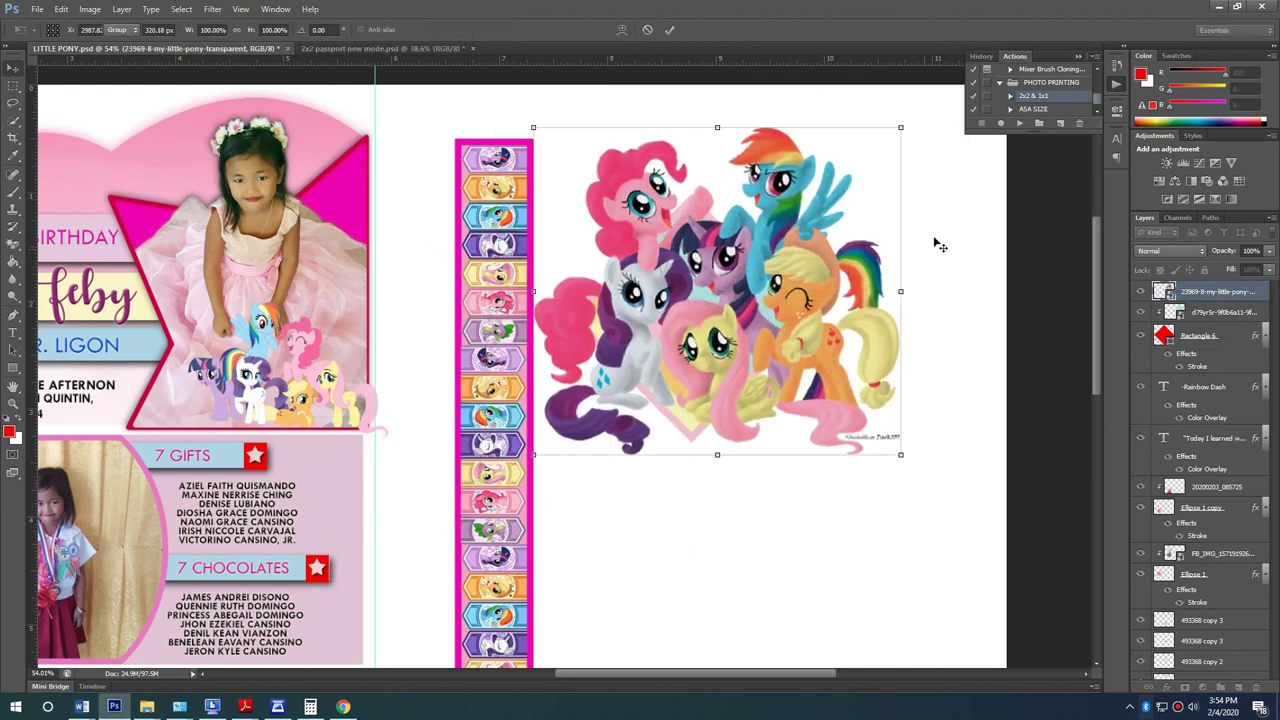
scroll(930, 200, up, 1)
scroll(967, 150, up, 1)
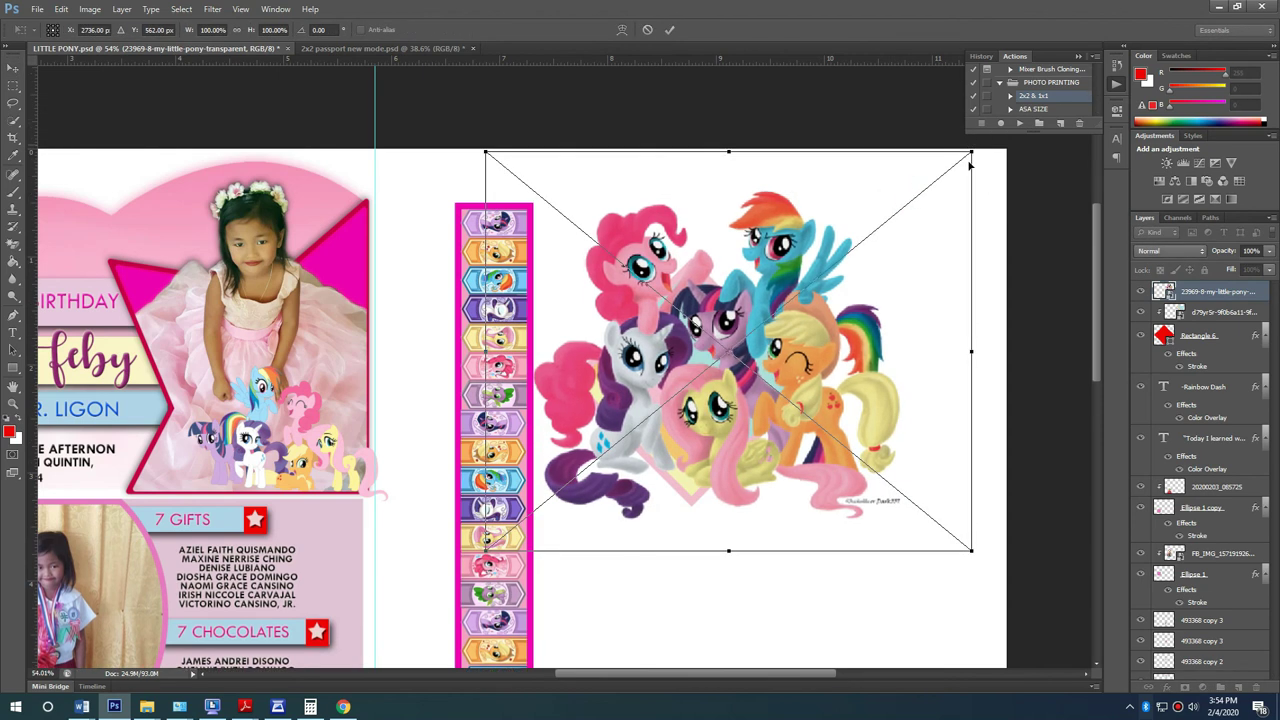
drag(972, 150, 834, 265)
drag(763, 369, 729, 392)
click(771, 302)
drag(801, 292, 761, 310)
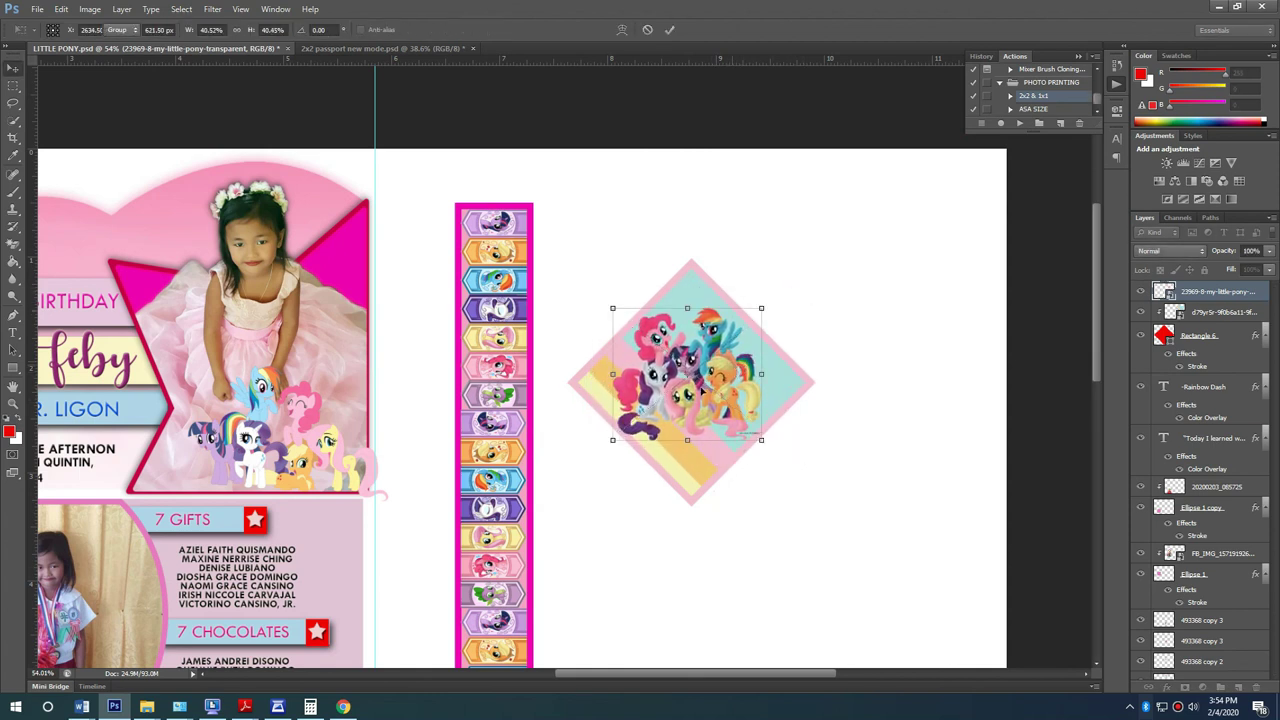
key(Return)
click(343, 707)
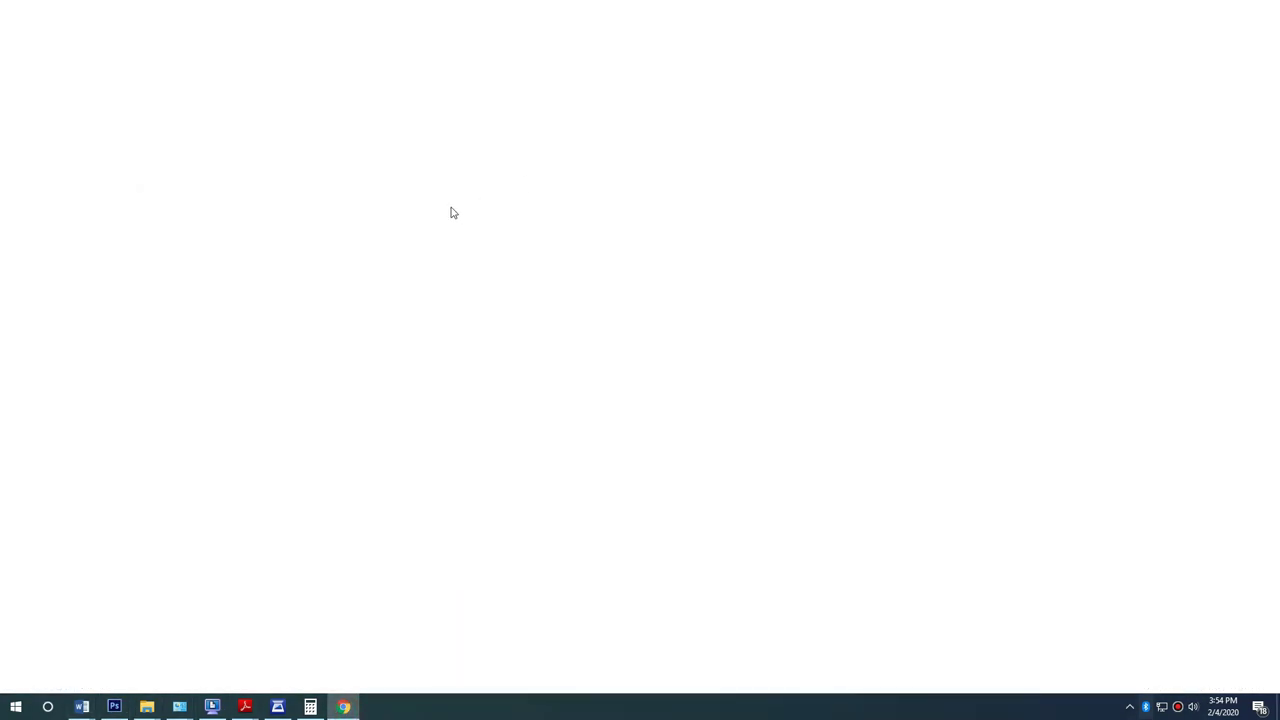
Step: Search Google Images for 'little pony logo'
scroll(400, 150, up, 5)
click(340, 38)
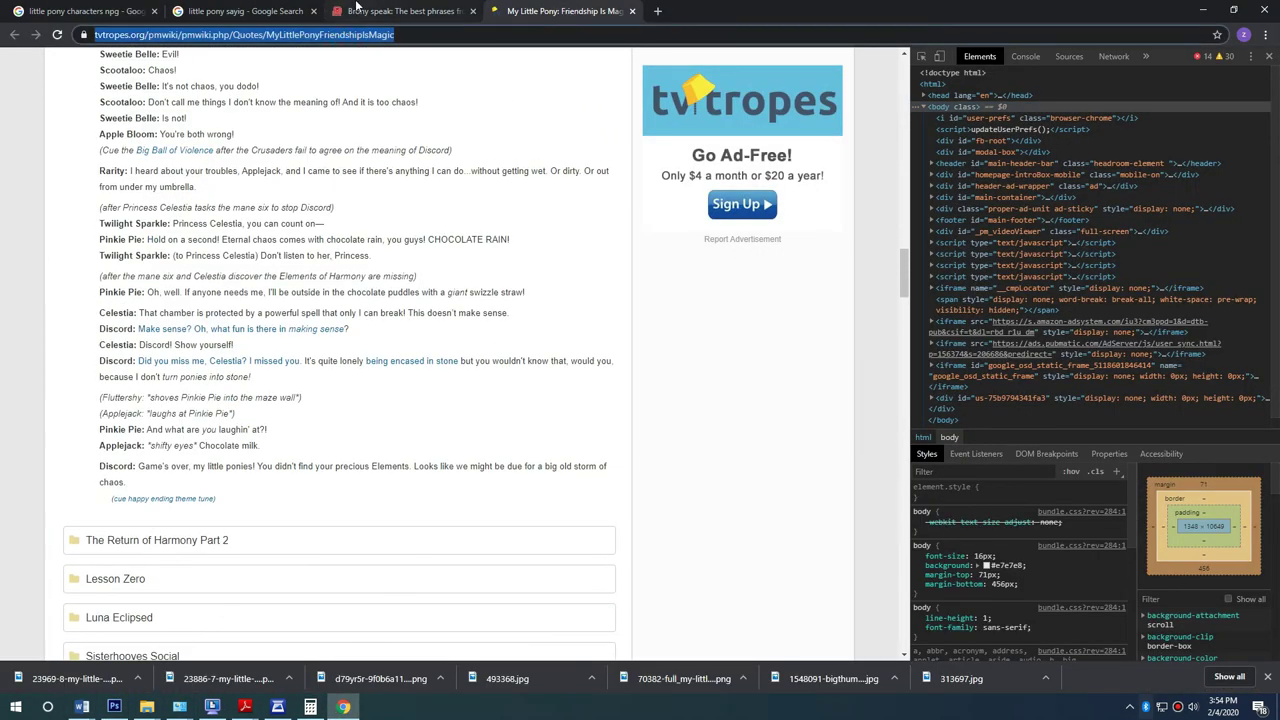
text(little po)
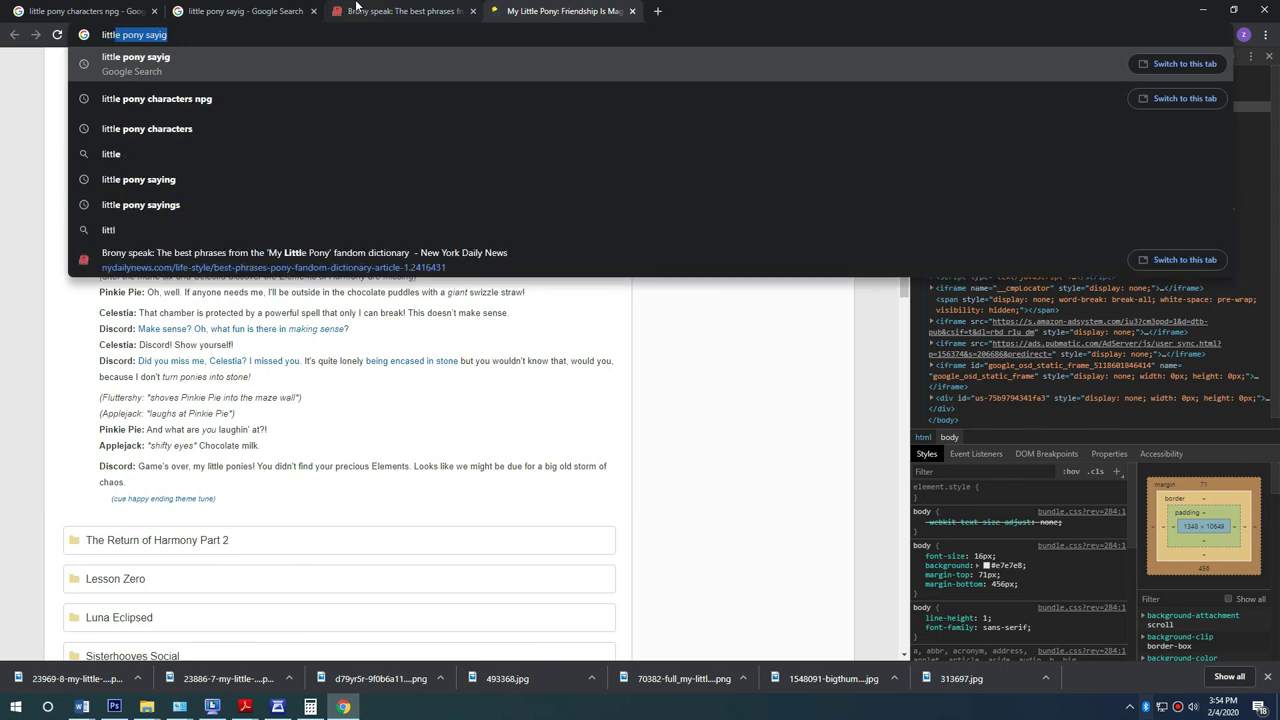
text(ny logo)
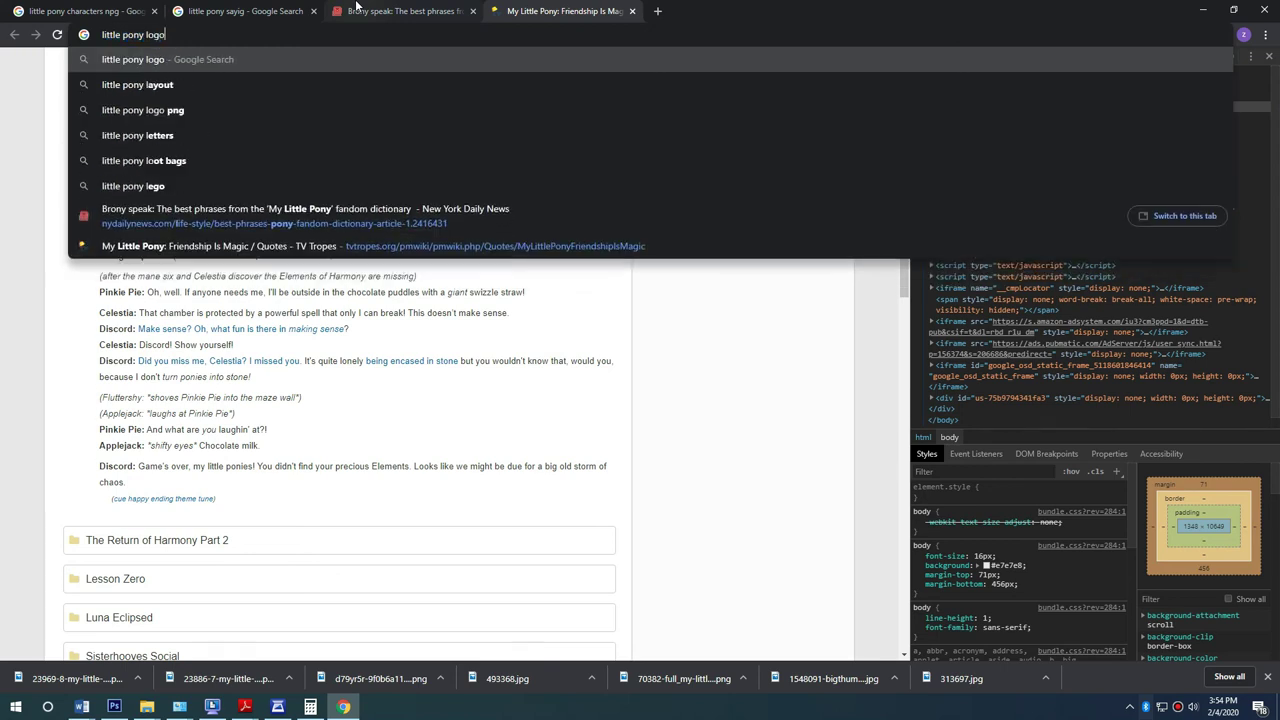
key(Return)
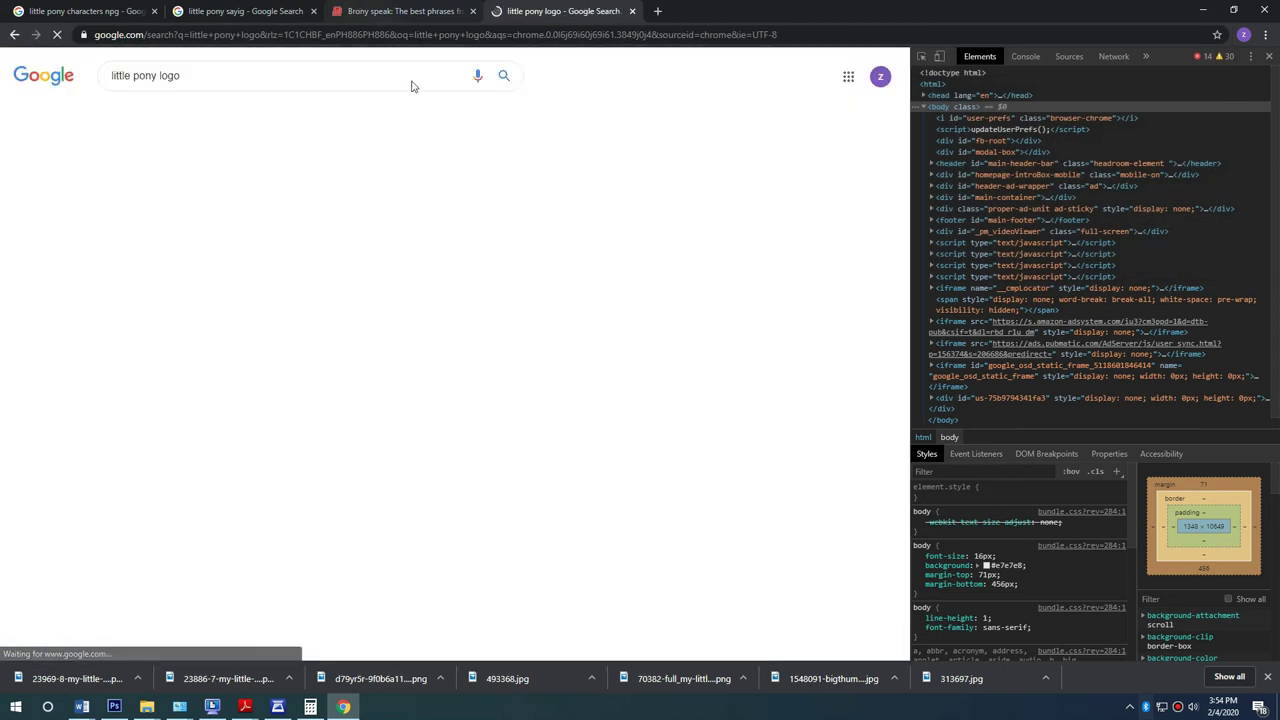
click(182, 116)
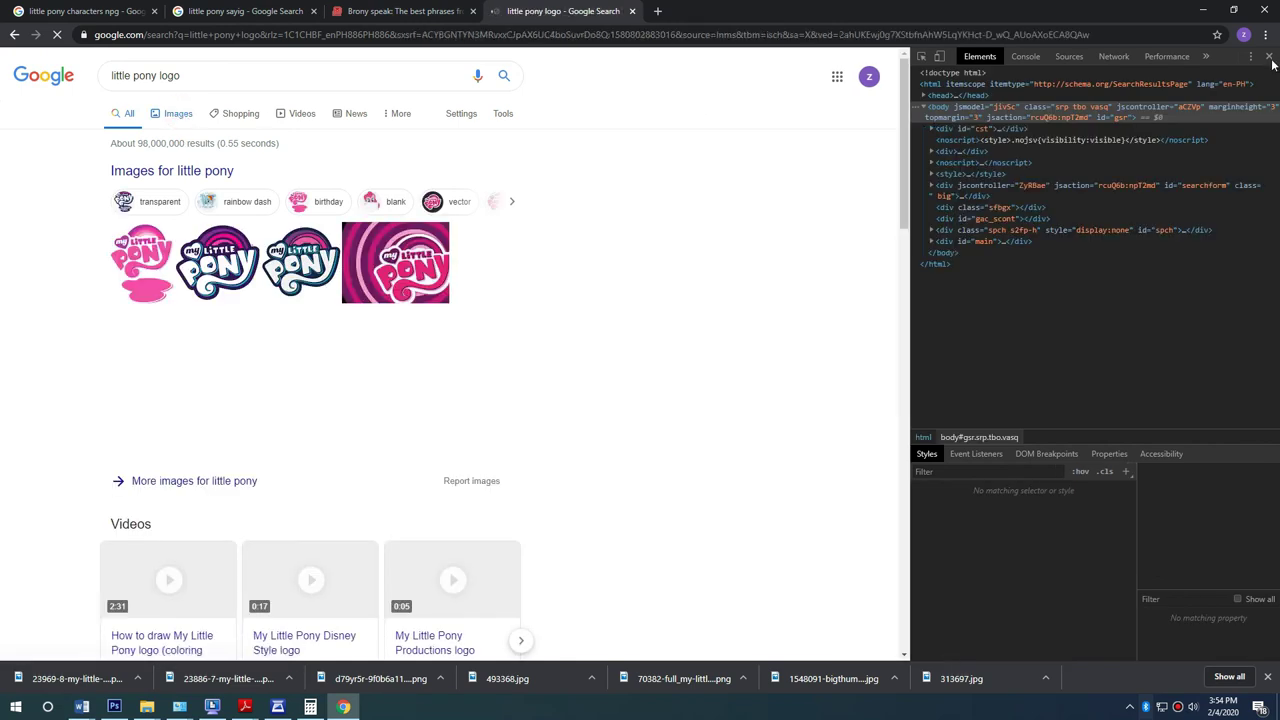
key(F12)
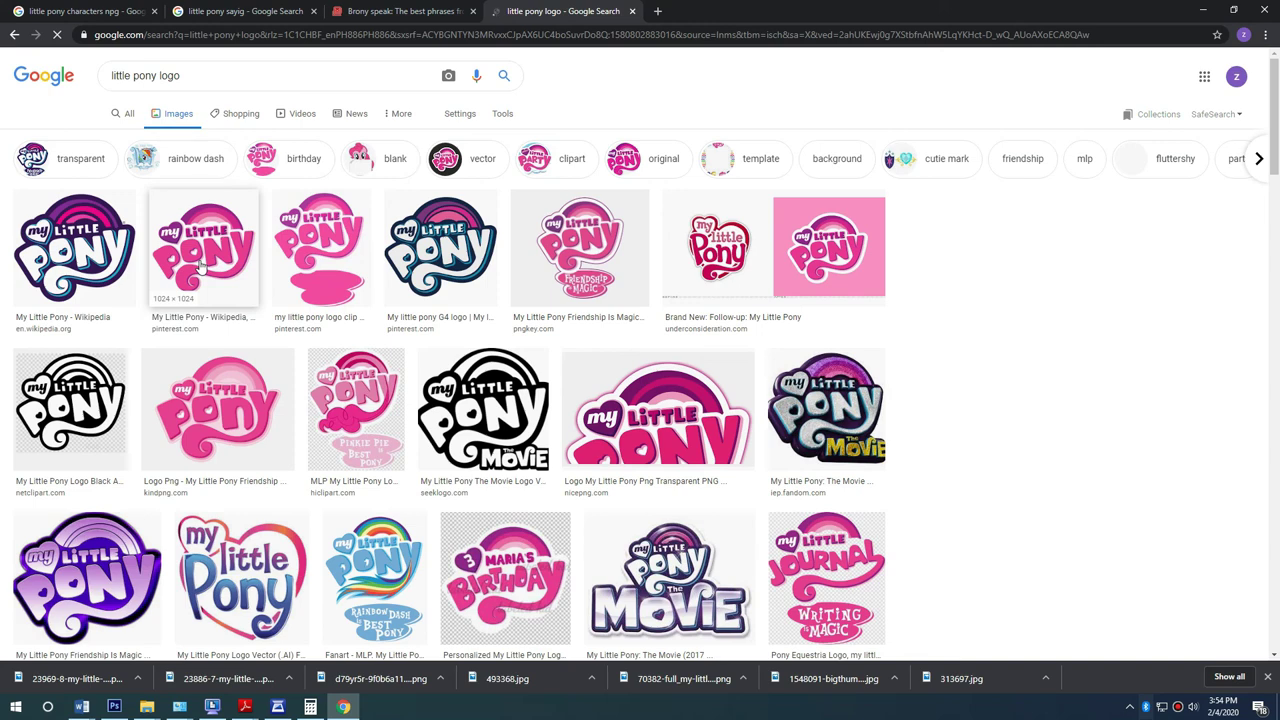
Step: Copy the pink My Little Pony logo image from the results
click(818, 278)
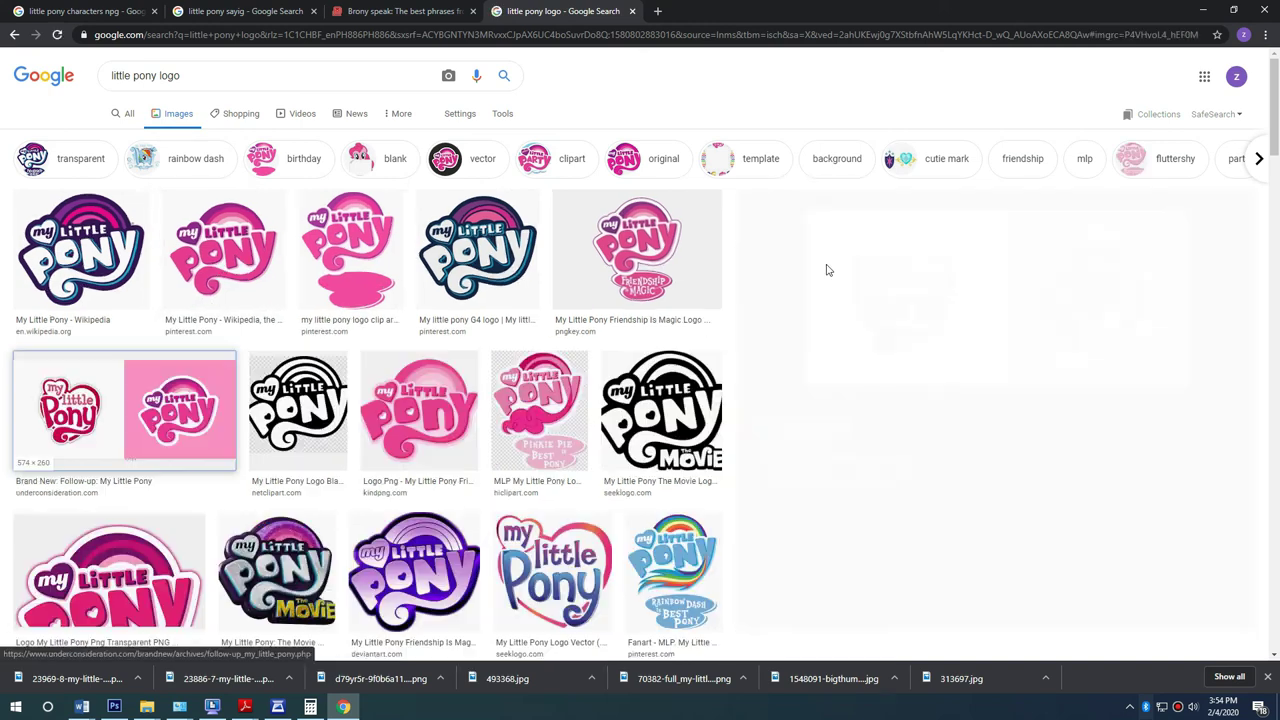
right_click(1072, 160)
click(1110, 272)
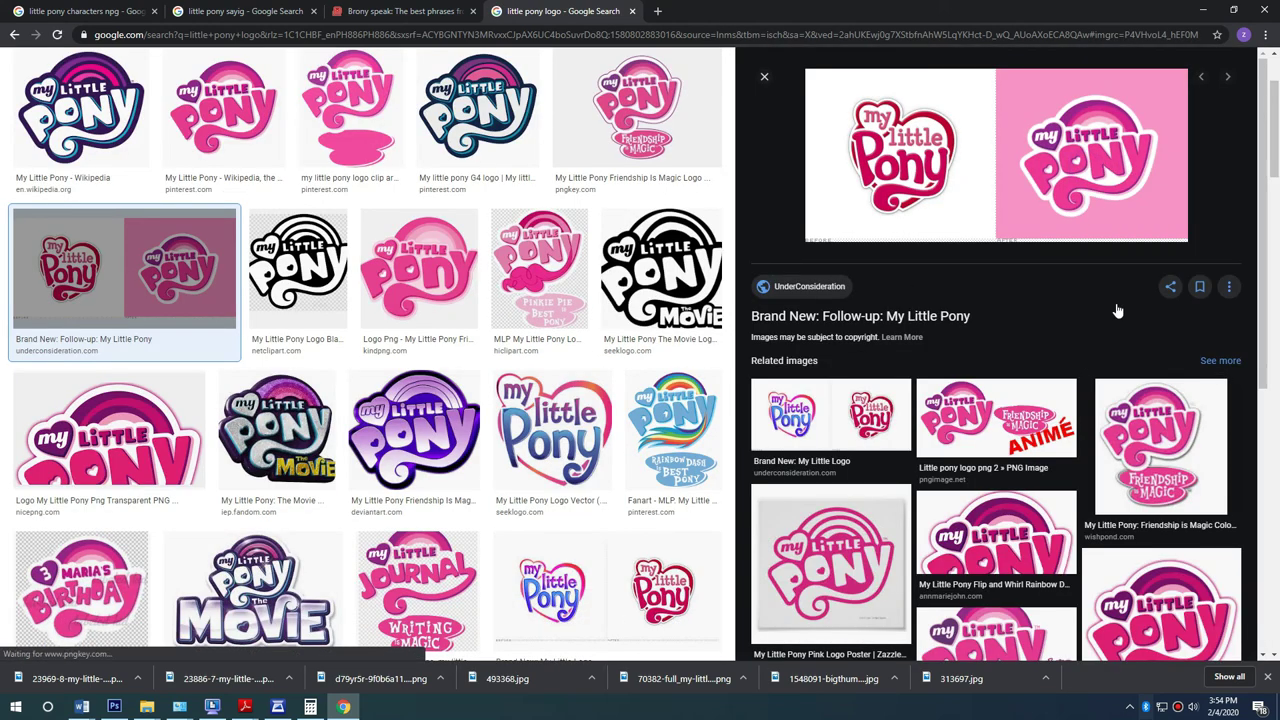
key(alt+Tab)
Step: Paste the My Little Pony logo and delete its pink background with the Magic Wand
key(ctrl+v)
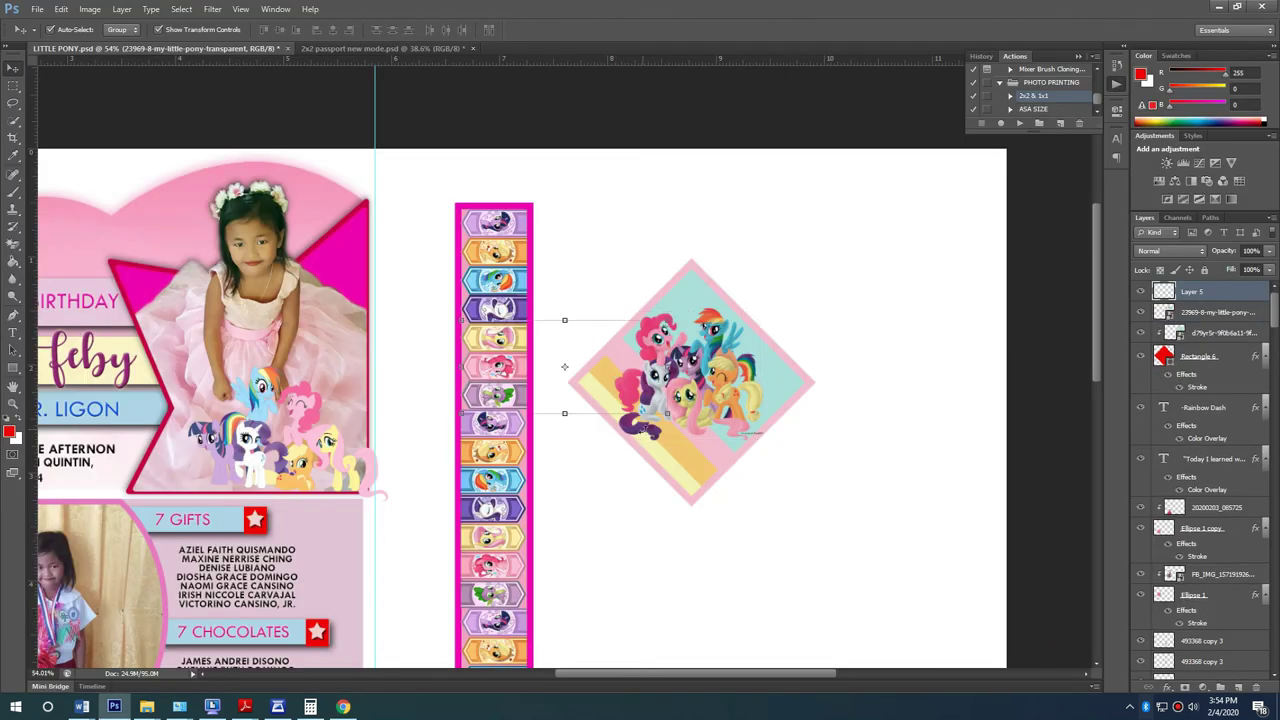
key(w)
click(640, 338)
key(Delete)
click(13, 84)
drag(427, 281, 548, 483)
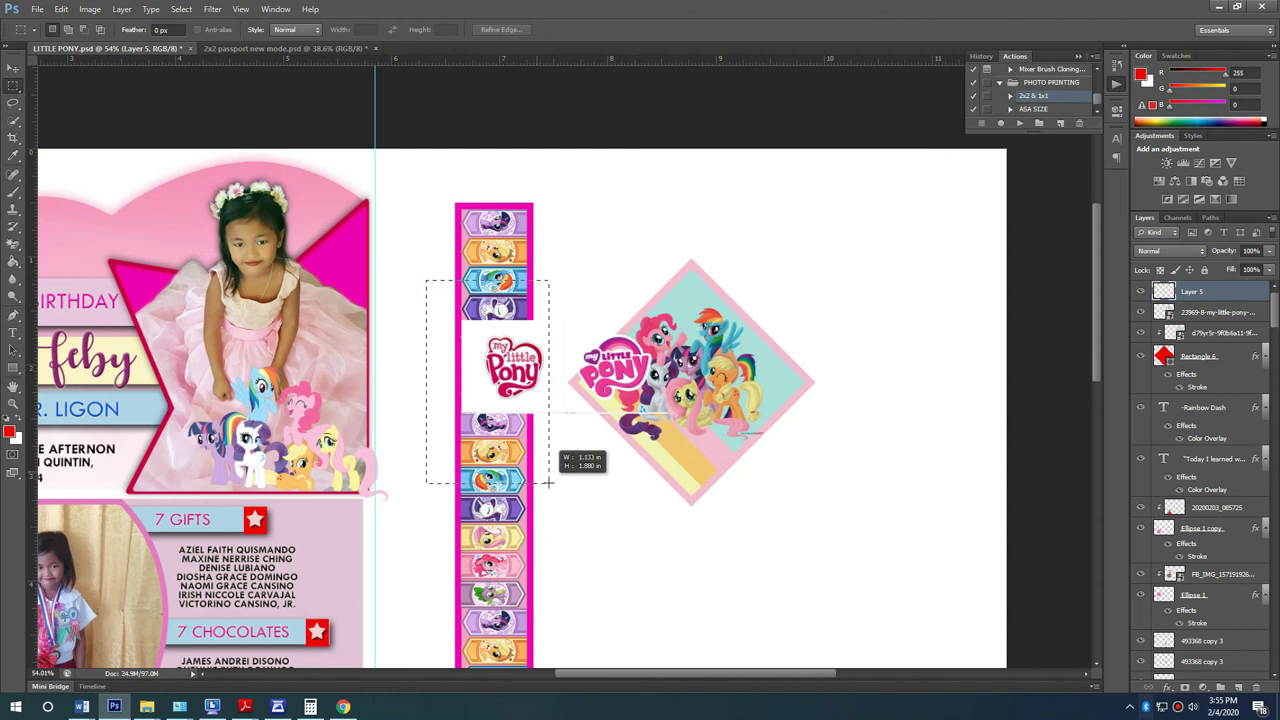
drag(745, 490, 527, 406)
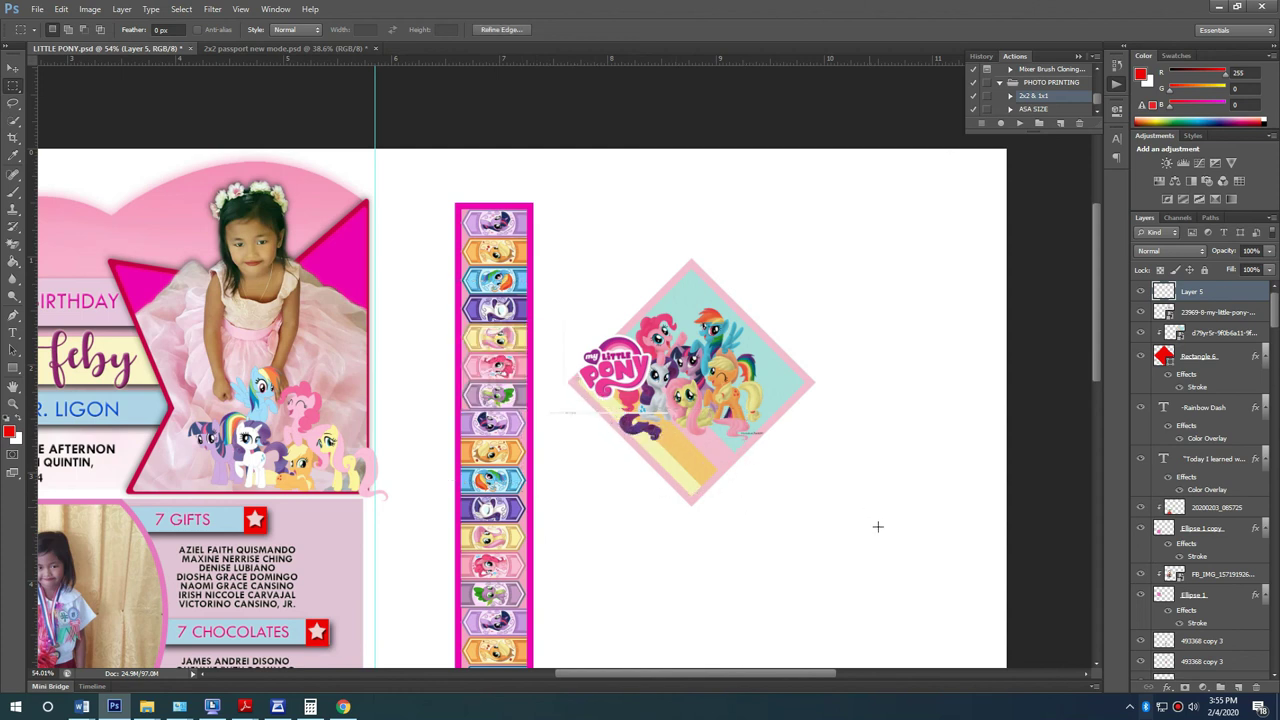
click(16, 66)
Step: Select the artist signature by the pony's tail, rasterize the artwork and erase it
scroll(860, 430, up, 6)
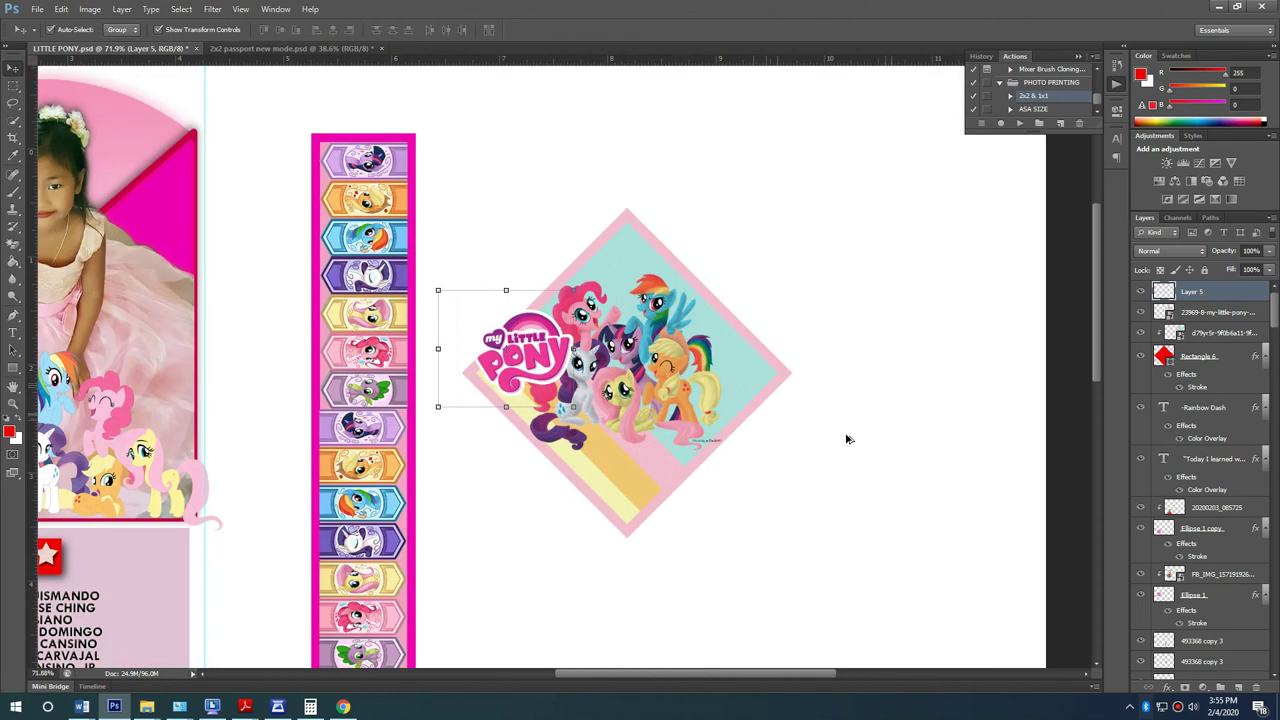
click(414, 408)
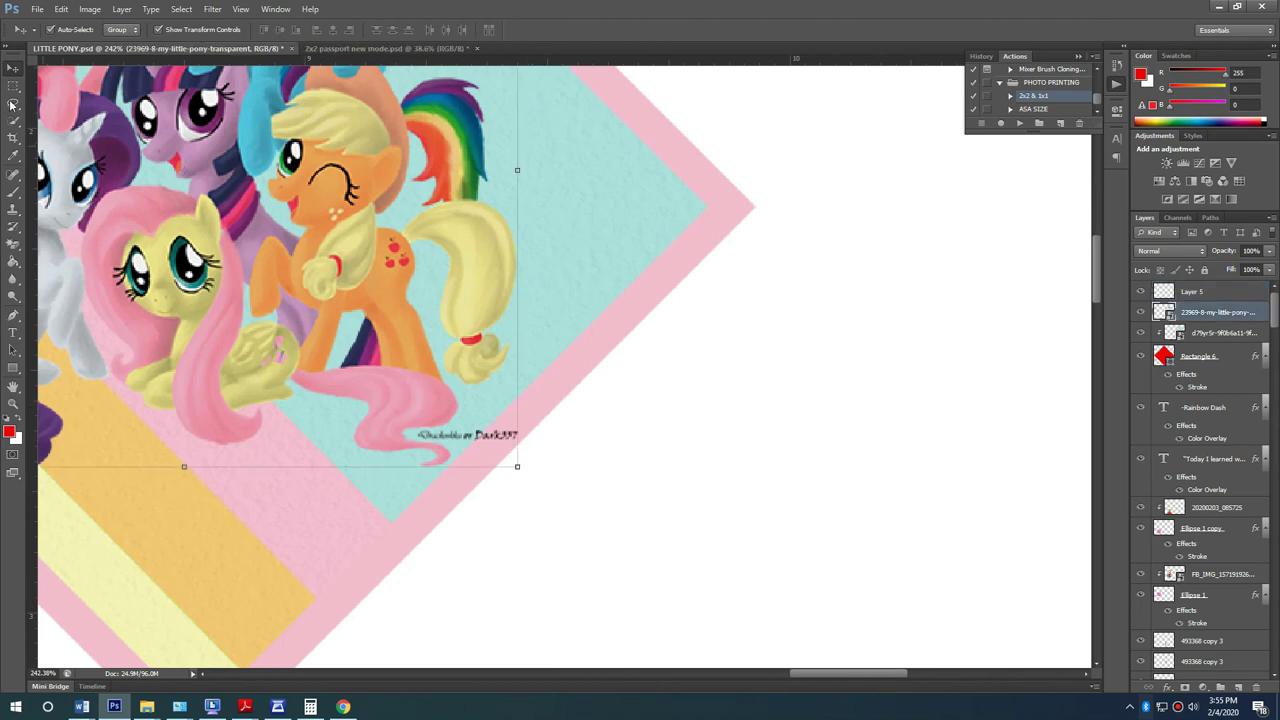
key(m)
drag(530, 437, 421, 421)
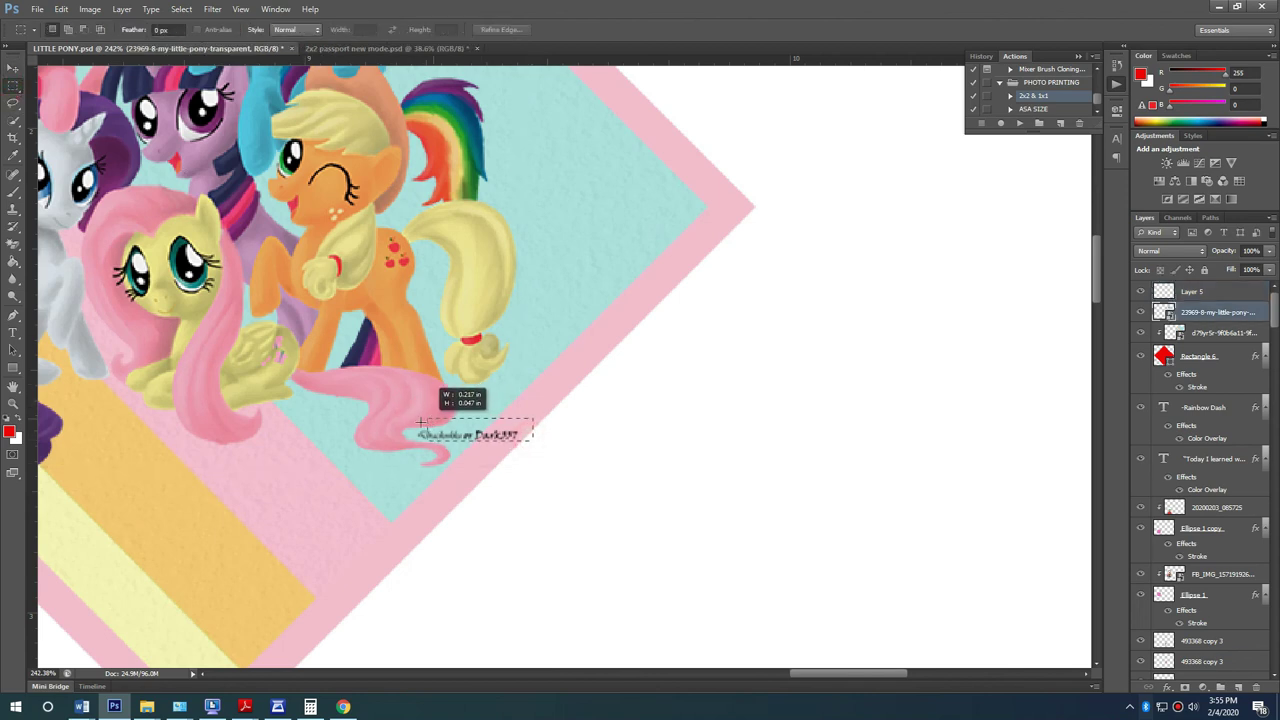
key(Delete)
key(Return)
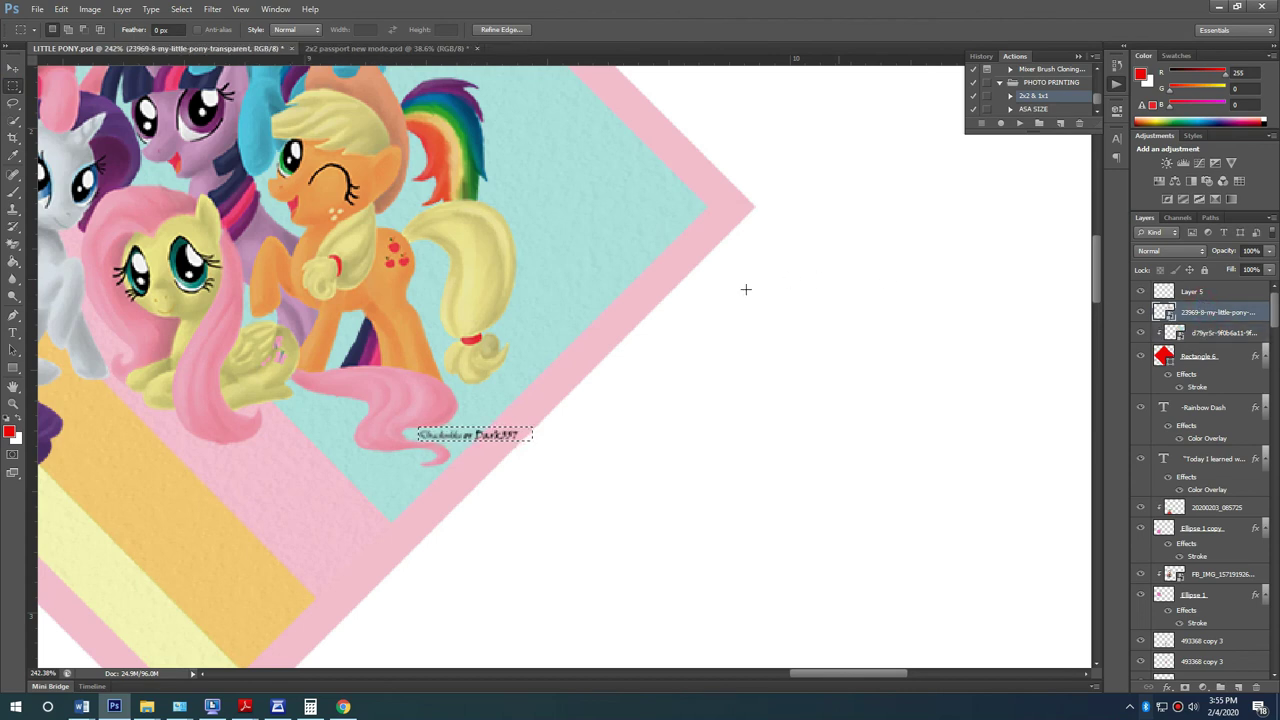
key(e)
click(628, 317)
click(619, 273)
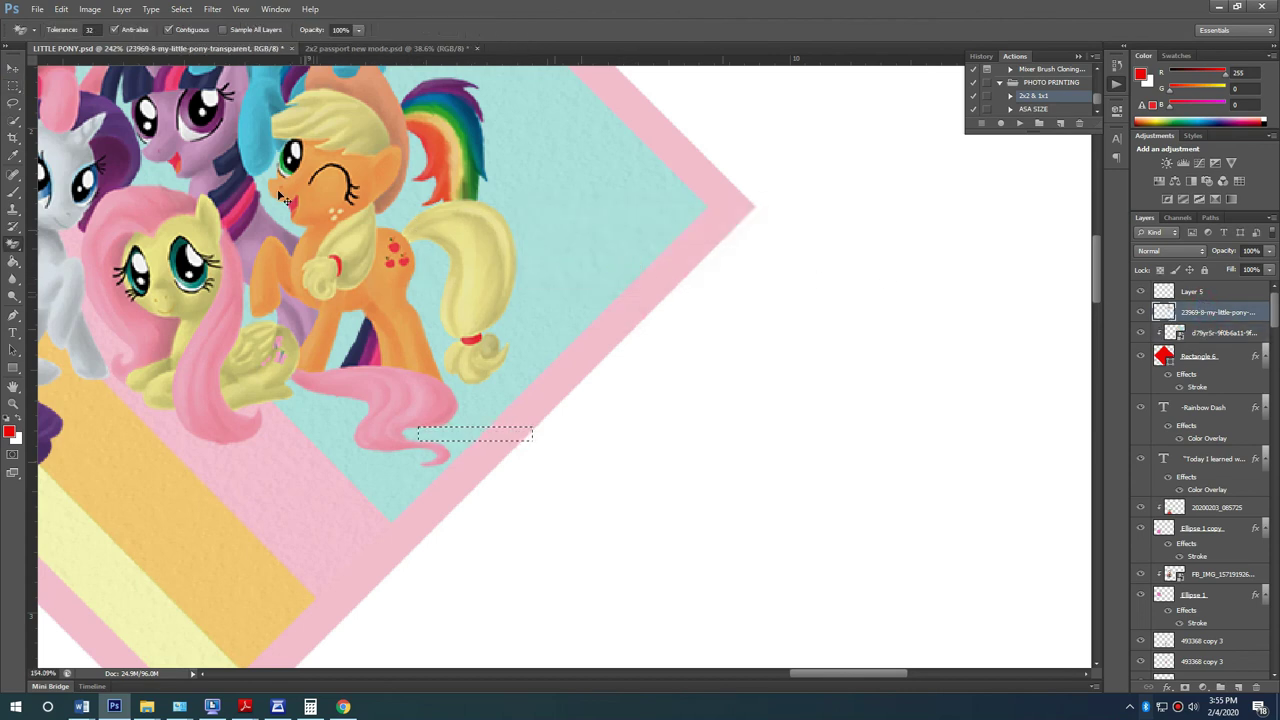
key(ctrl+minus)
Step: Move the logo to the diamond's bottom edge below the ponies and scale it to about 87%
key(v)
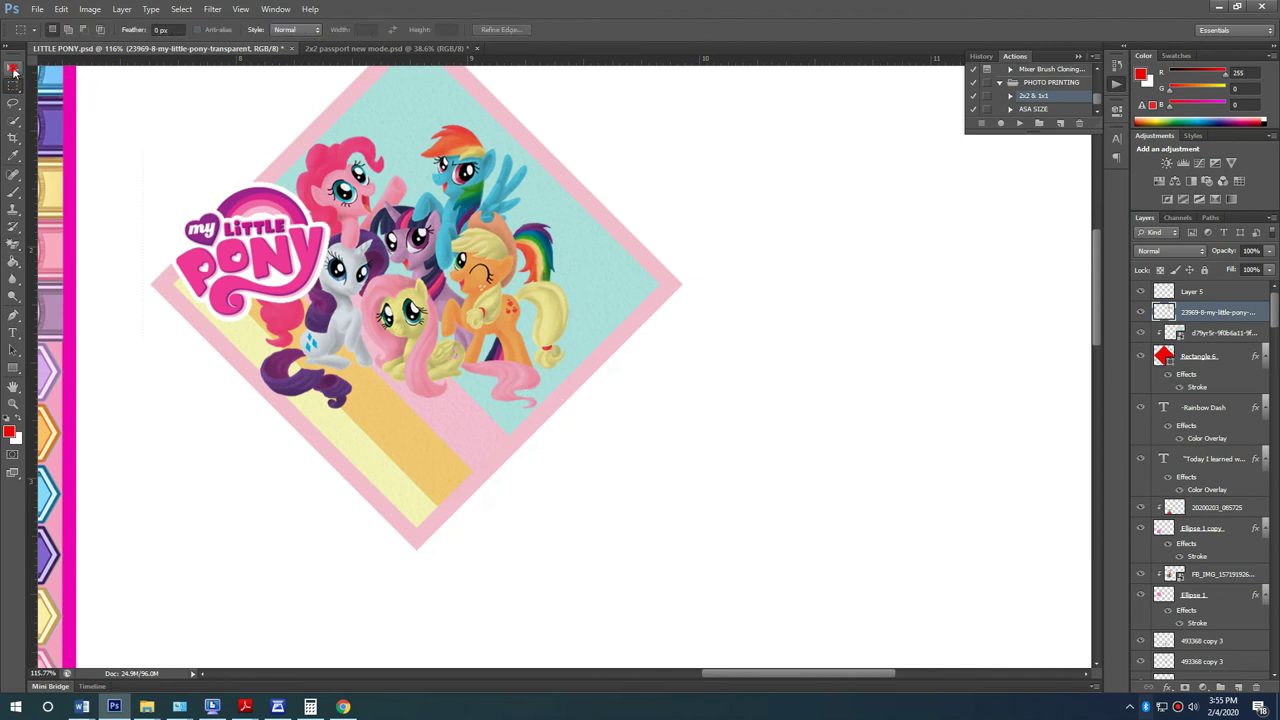
drag(288, 265, 458, 436)
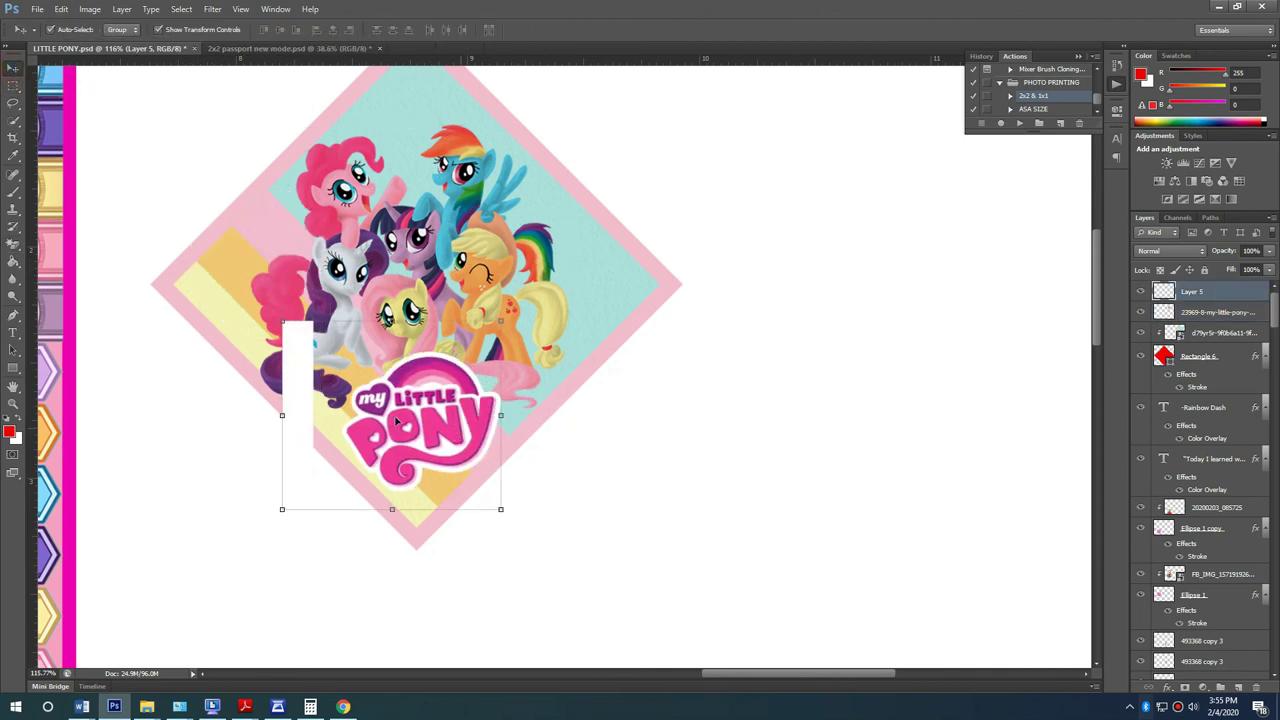
click(6, 117)
click(14, 67)
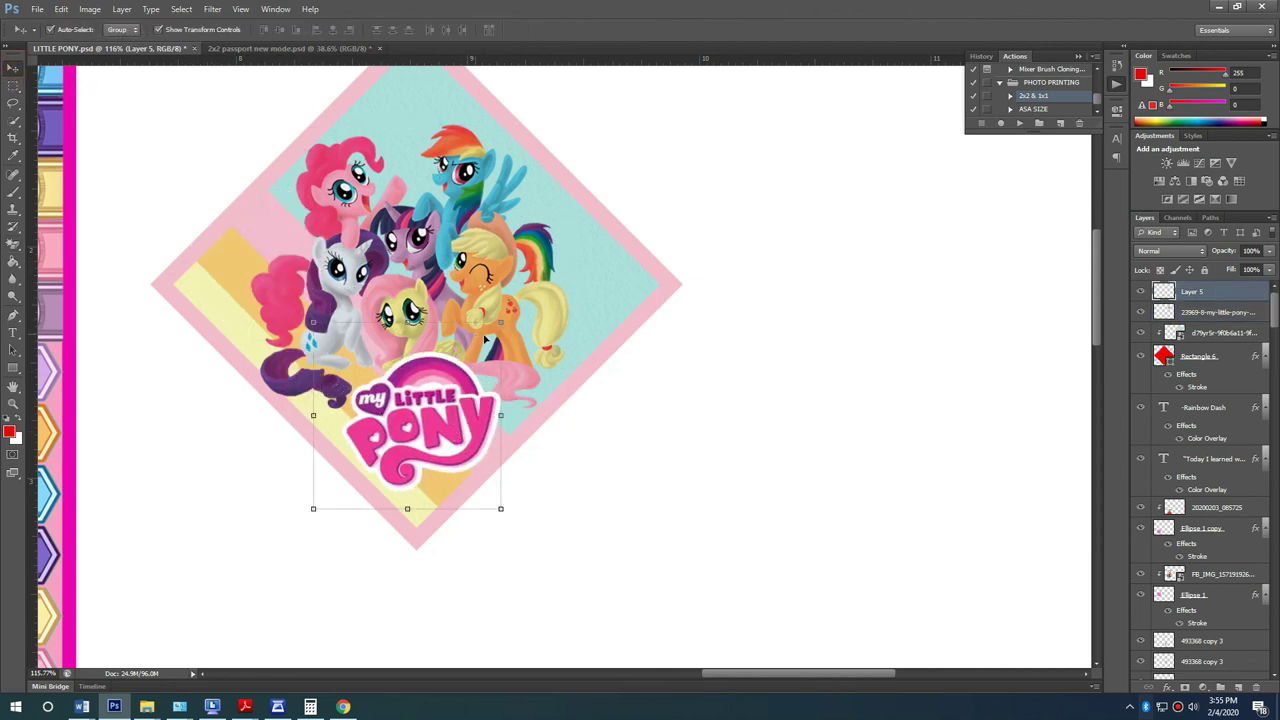
drag(500, 326, 478, 346)
drag(455, 398, 462, 410)
key(Return)
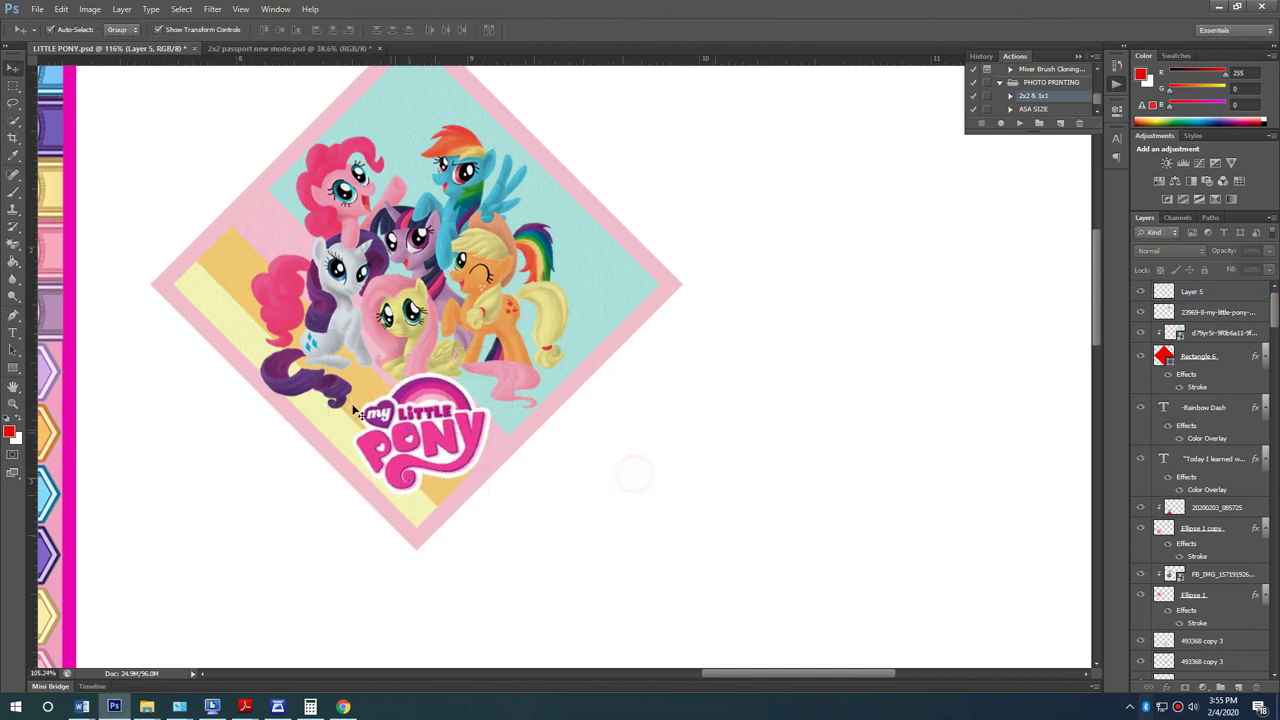
scroll(360, 412, down, 5)
scroll(684, 192, down, 3)
scroll(684, 192, up, 2)
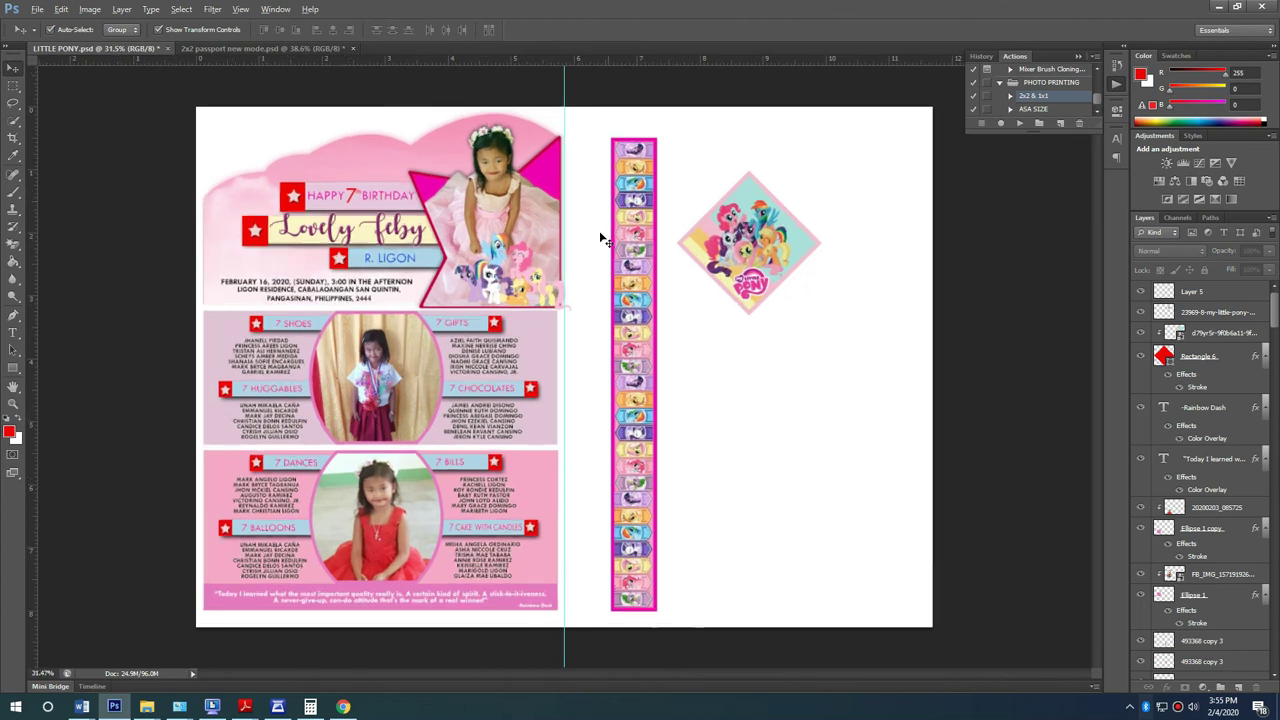
click(1081, 54)
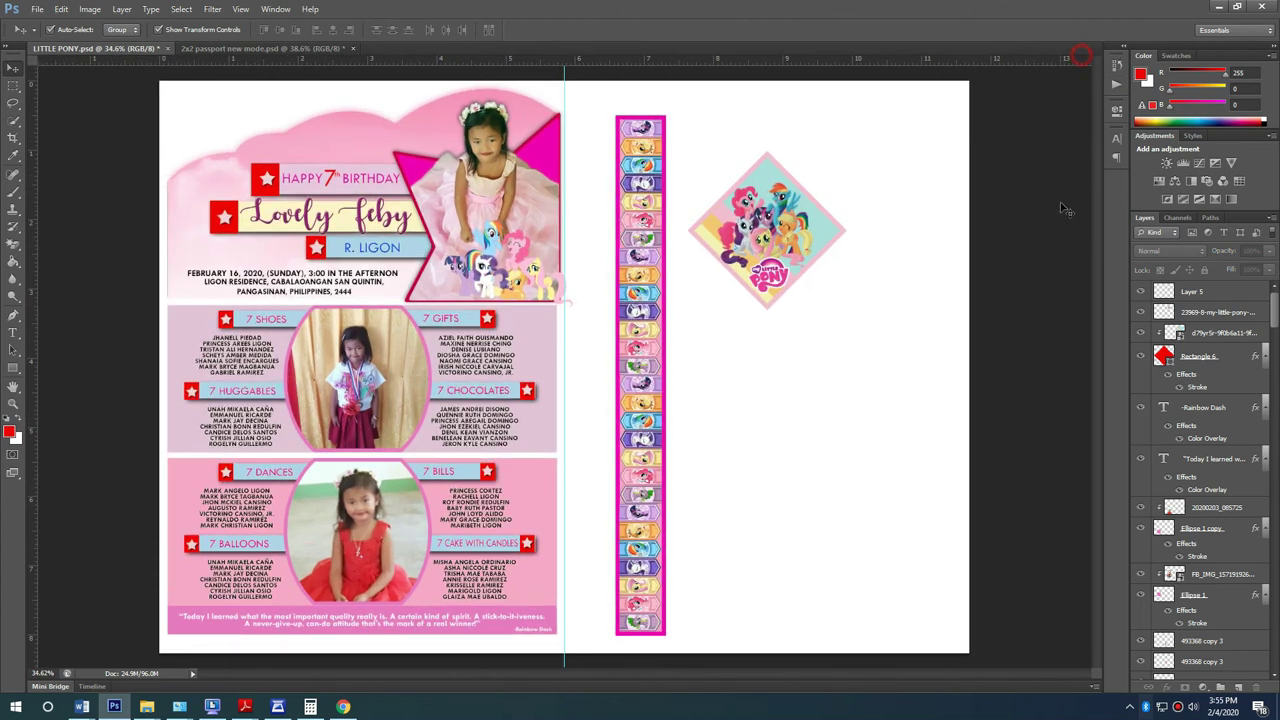